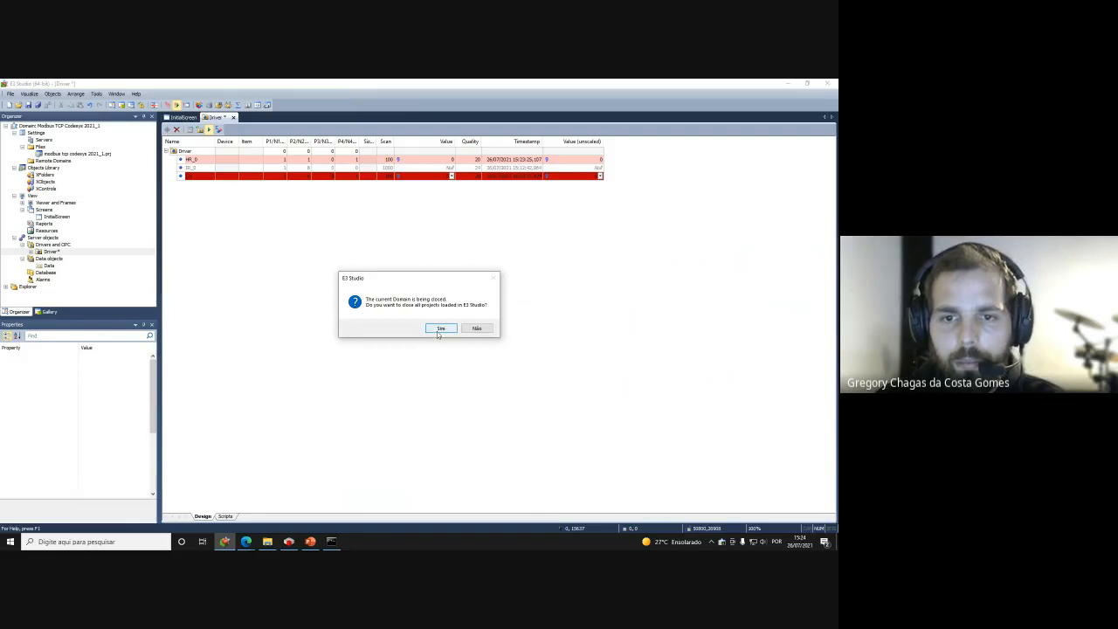
Close the current domain with all its projects, saving the changes to Driver, and exit E3 Studio
{"action": "left_click", "coordinate": [438, 331]}
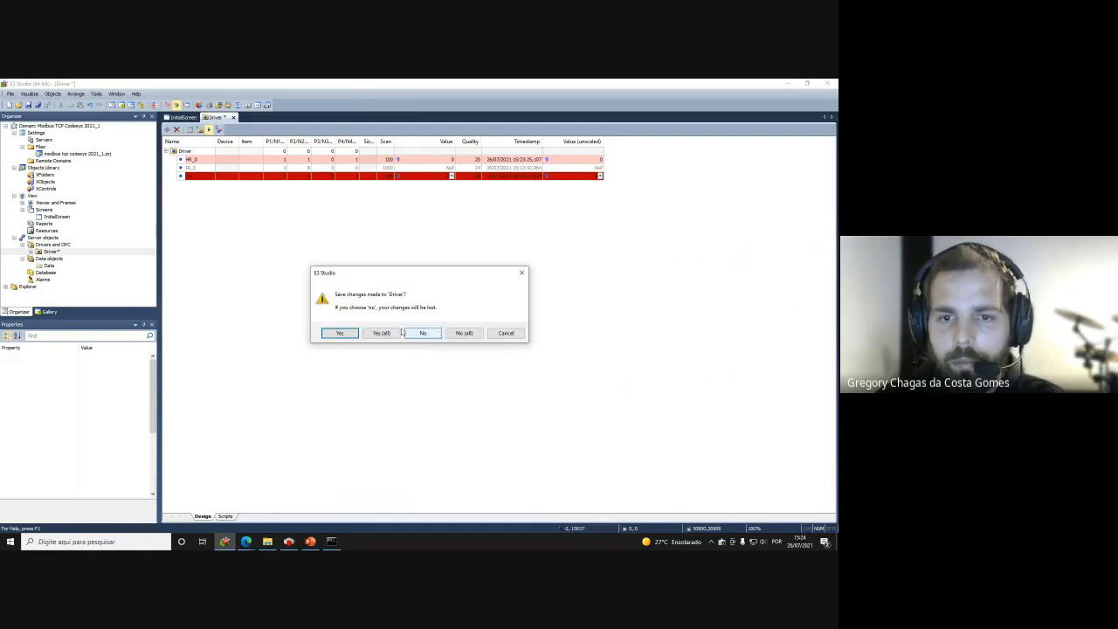
{"action": "left_click", "coordinate": [339, 332]}
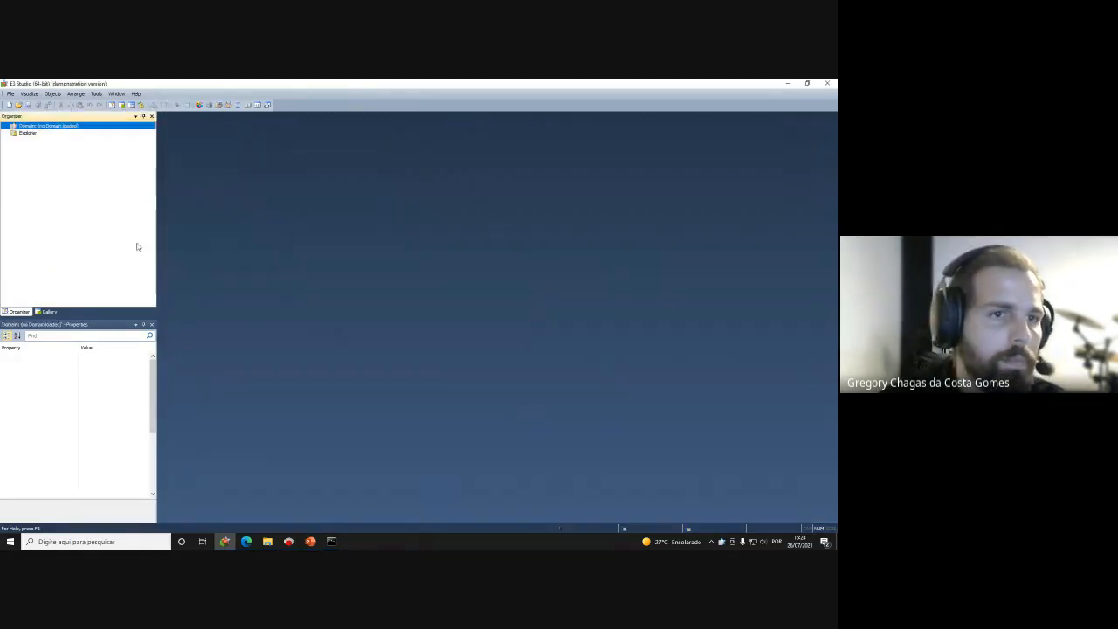
{"action": "left_click", "coordinate": [827, 82]}
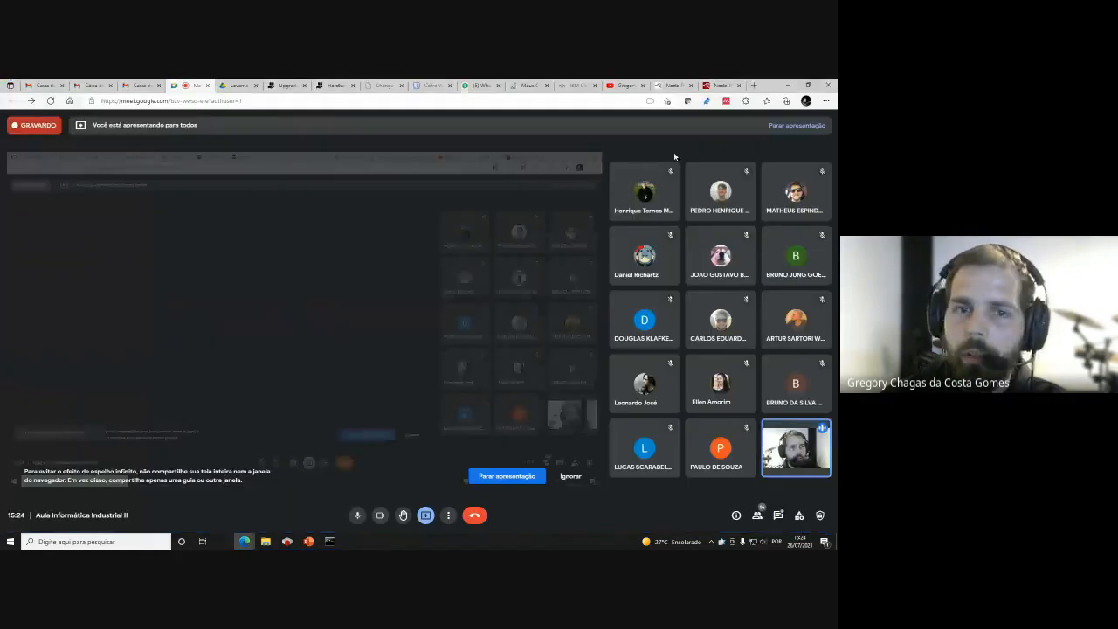
Switch to XSOFT-CODESYS, save the Modbus TCP 2021_1 project and close the program
{"action": "left_click", "coordinate": [267, 541]}
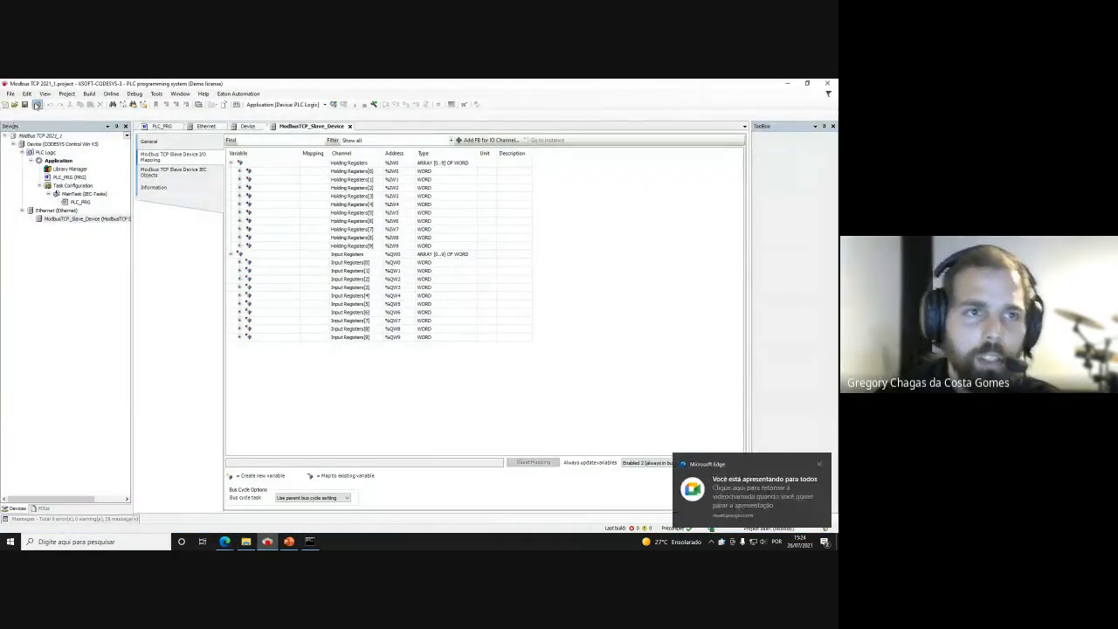
{"action": "left_click", "coordinate": [24, 105]}
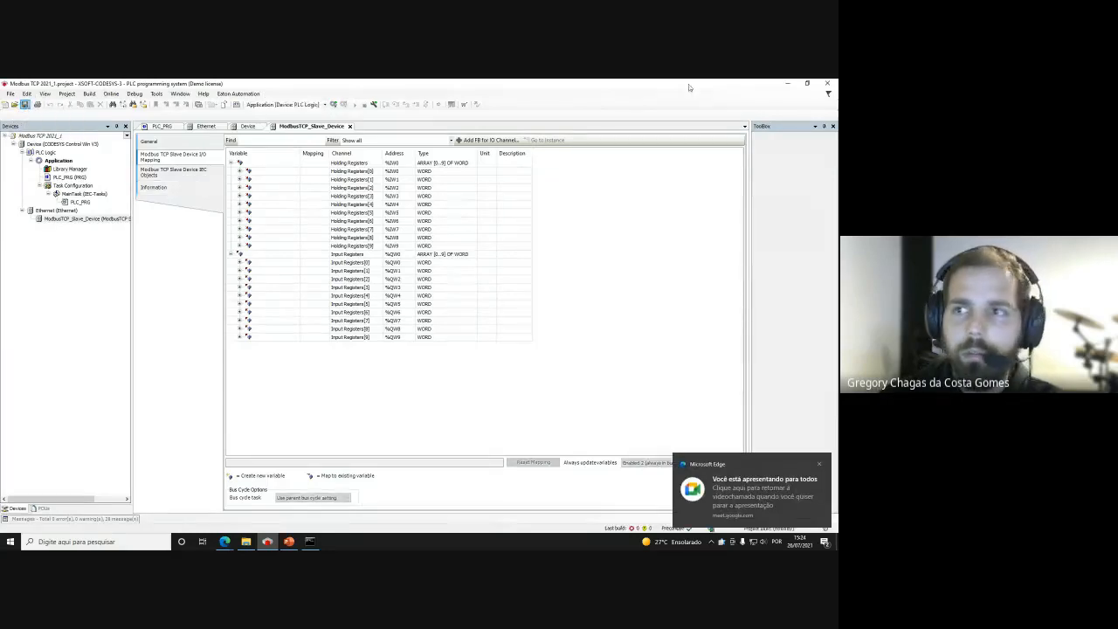
{"action": "left_click", "coordinate": [833, 84]}
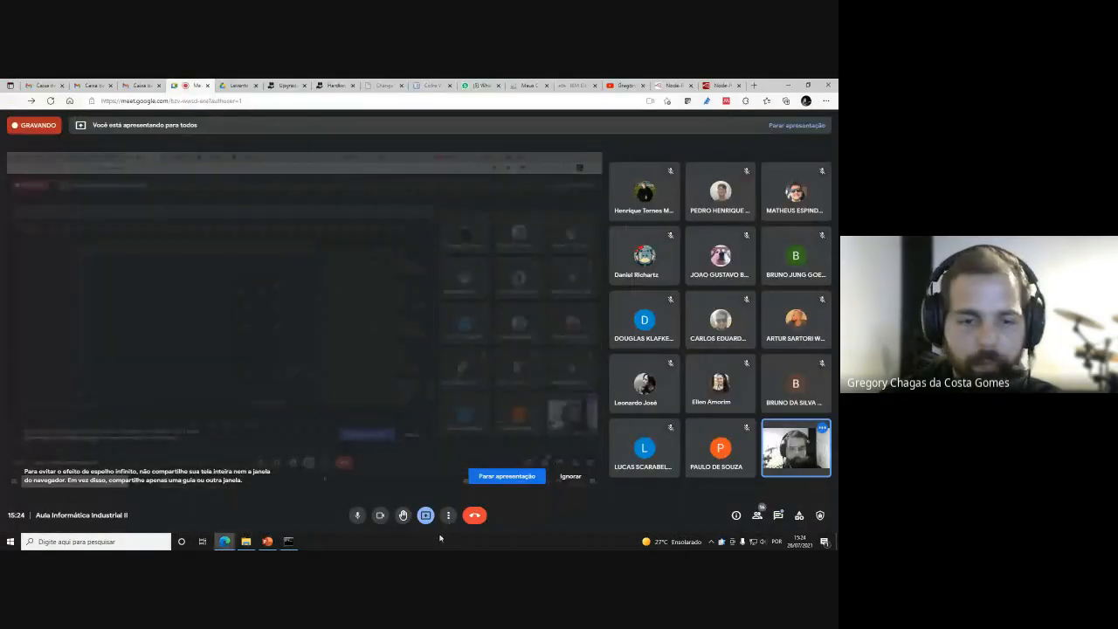
Launch XSOFT-CODESYS and E3 Studio, accepting demo mode for E3 Studio
{"action": "left_click", "coordinate": [17, 545]}
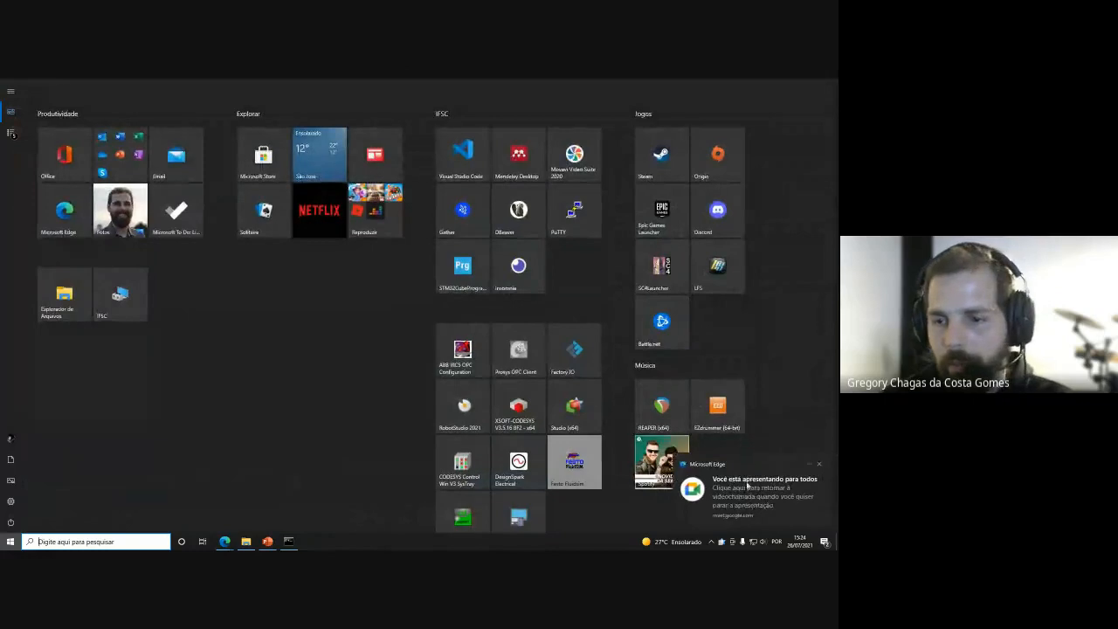
{"action": "left_click", "coordinate": [818, 465]}
{"action": "left_click", "coordinate": [519, 410]}
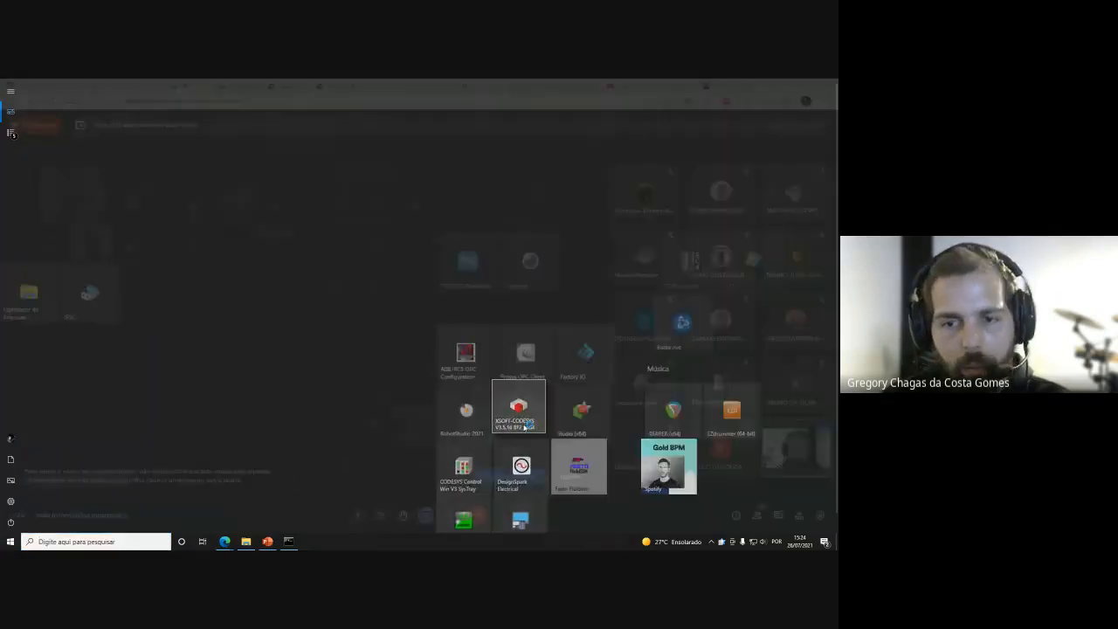
{"action": "key", "text": "super"}
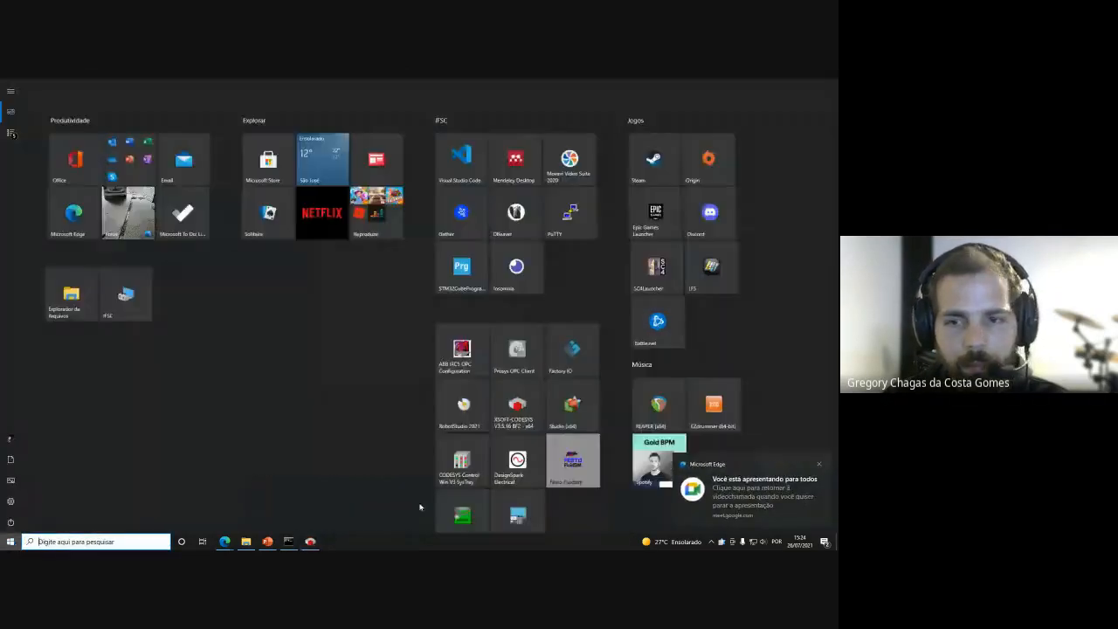
{"action": "left_click", "coordinate": [584, 403]}
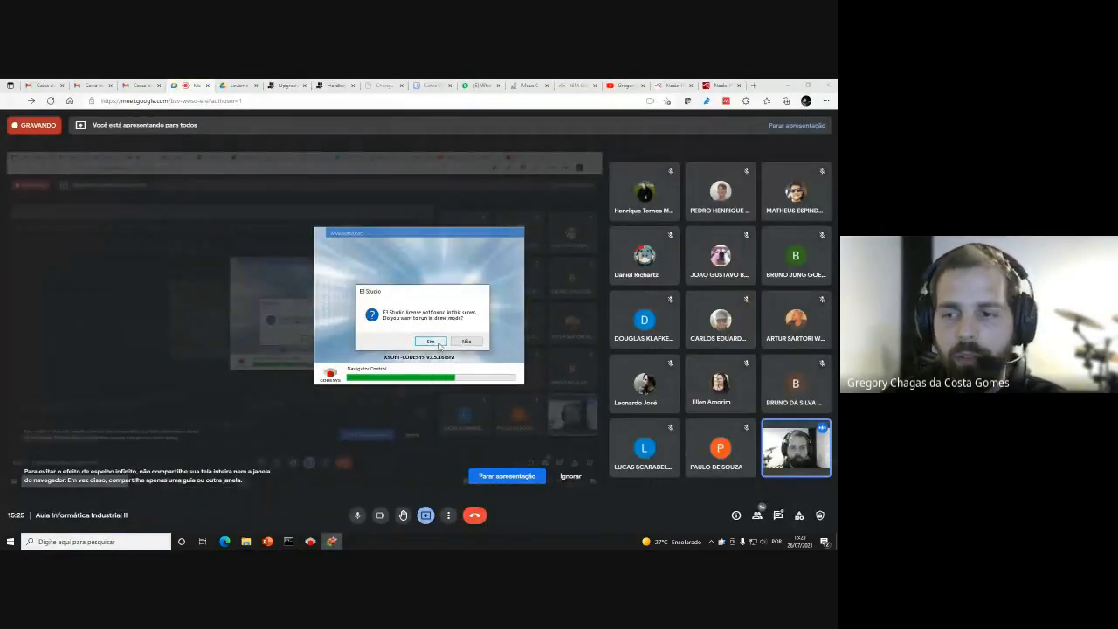
{"action": "left_click", "coordinate": [439, 342]}
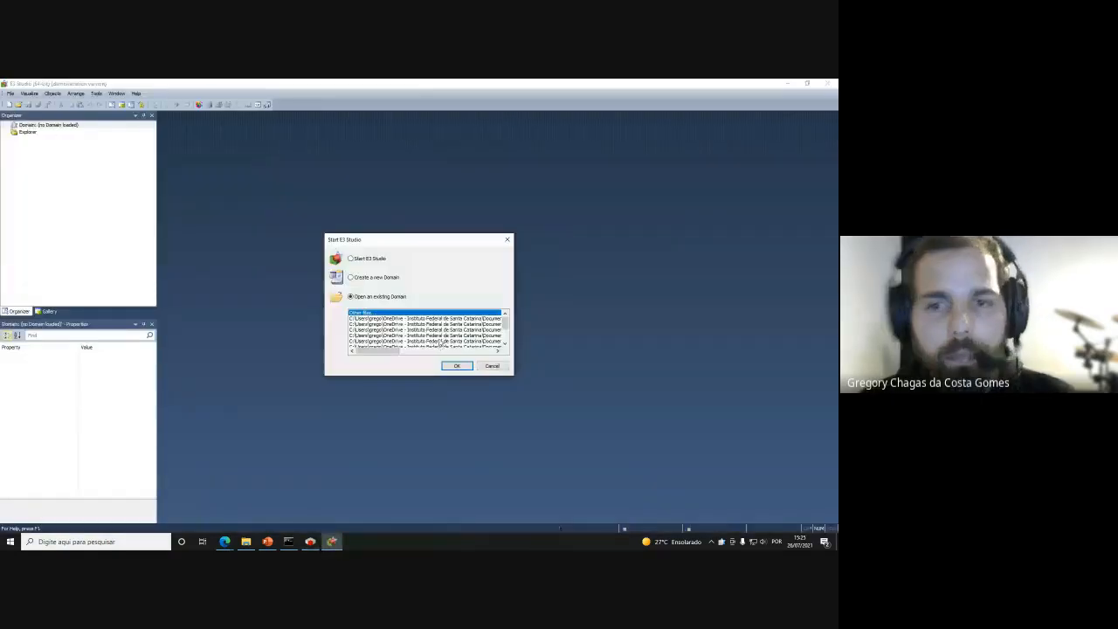
Choose to create a new domain and proceed past the Application Wizard's welcome page
{"action": "left_click", "coordinate": [360, 279]}
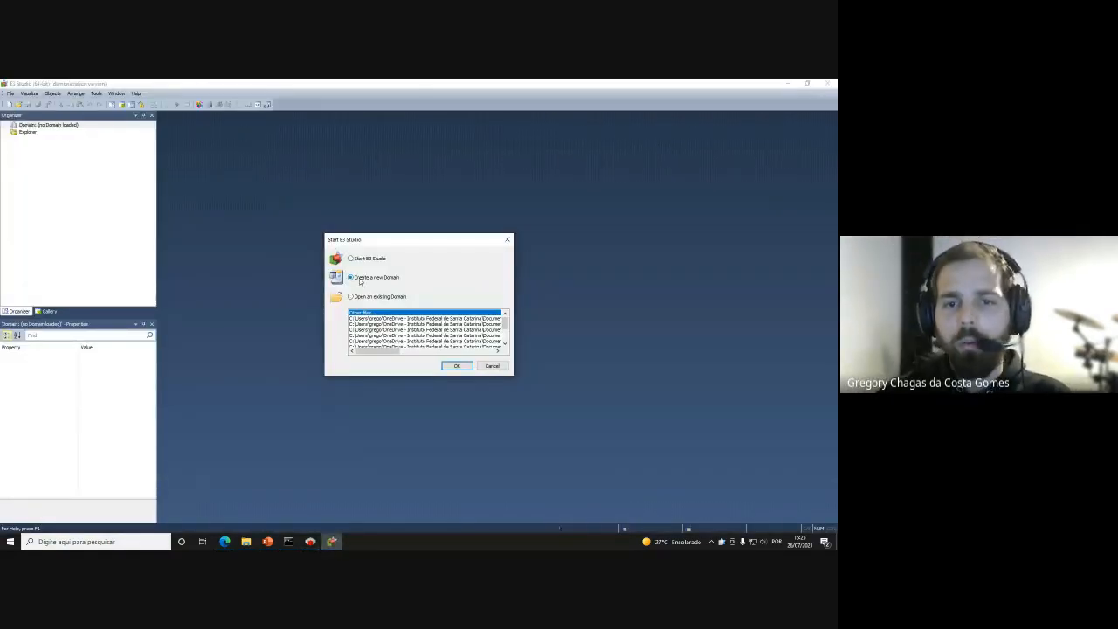
{"action": "left_click_drag", "start_coordinate": [370, 241], "coordinate": [354, 219]}
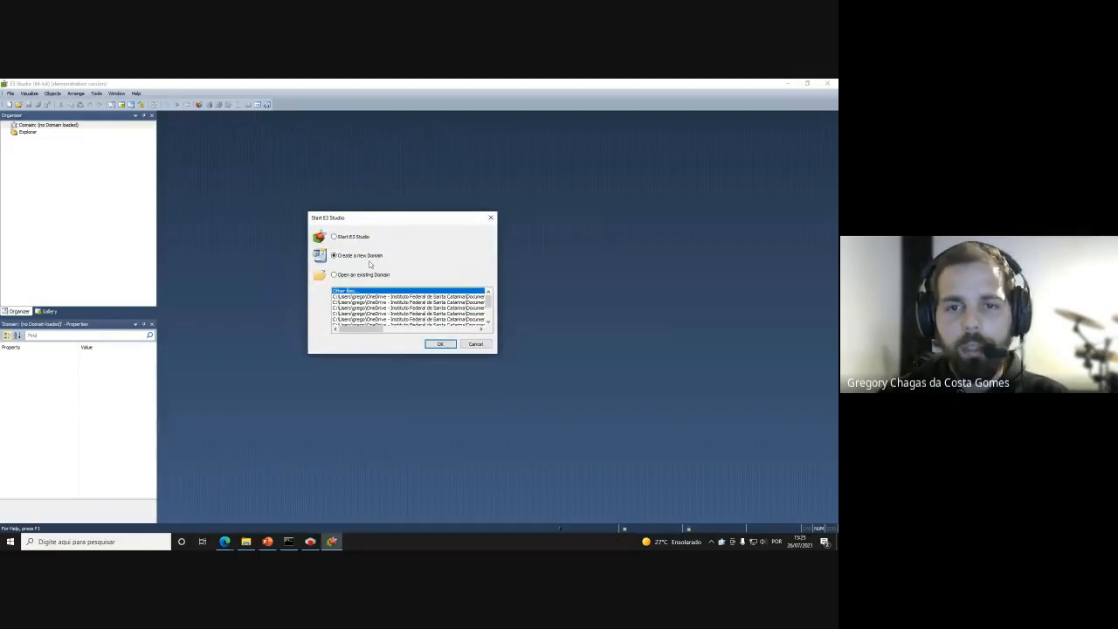
{"action": "left_click", "coordinate": [441, 344]}
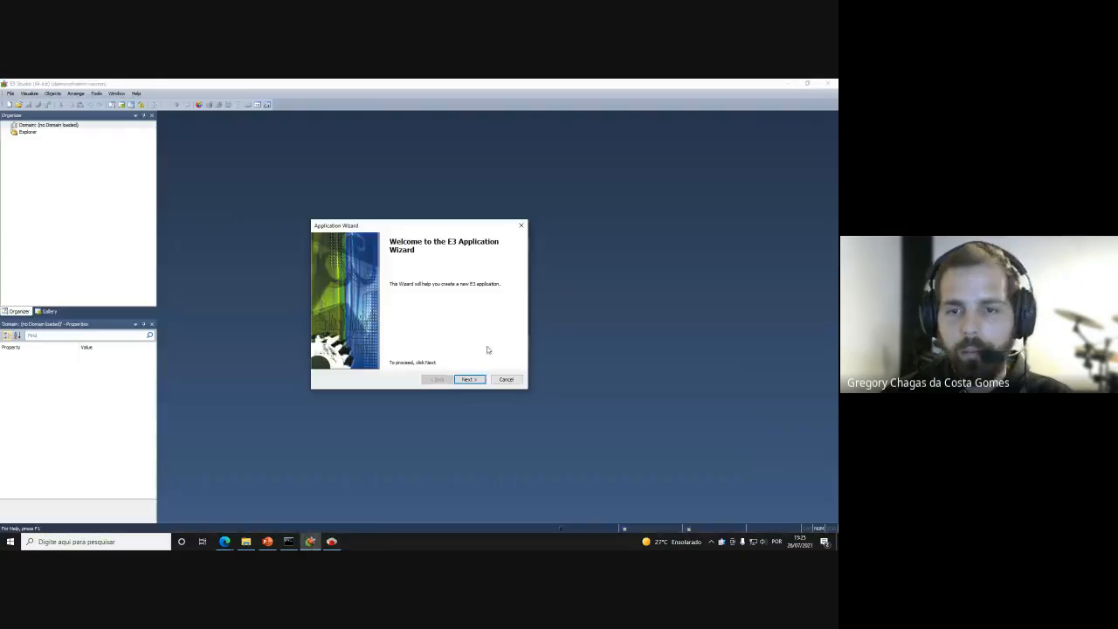
{"action": "left_click", "coordinate": [468, 380]}
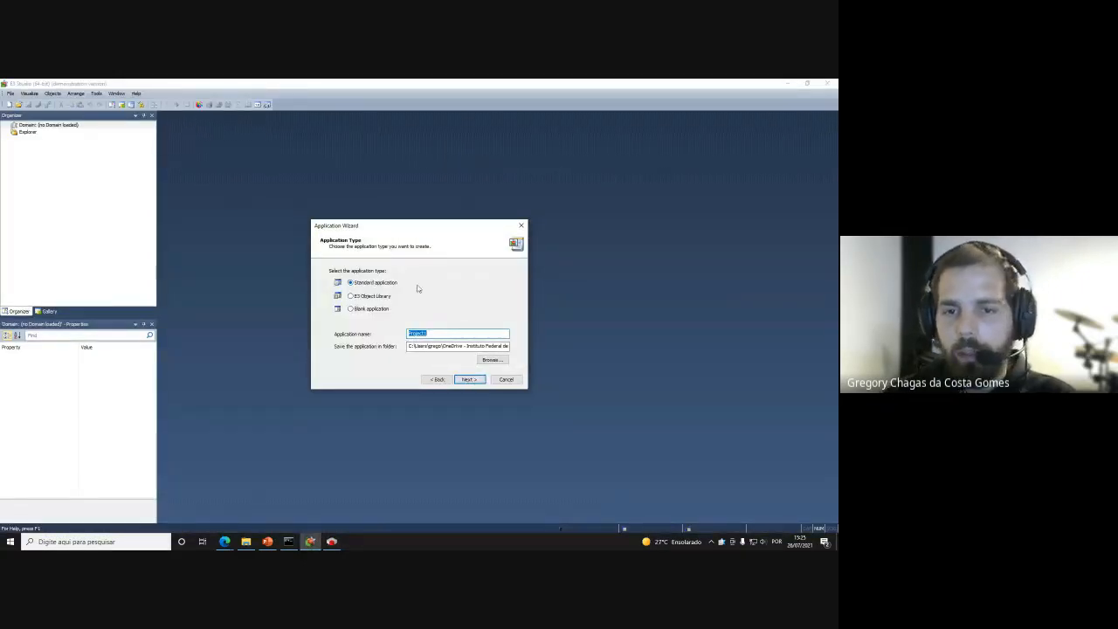
Set the application's save location to the Informática Industrial II folder under _IFSC, 2021, Semestre 1
{"action": "left_click", "coordinate": [492, 361]}
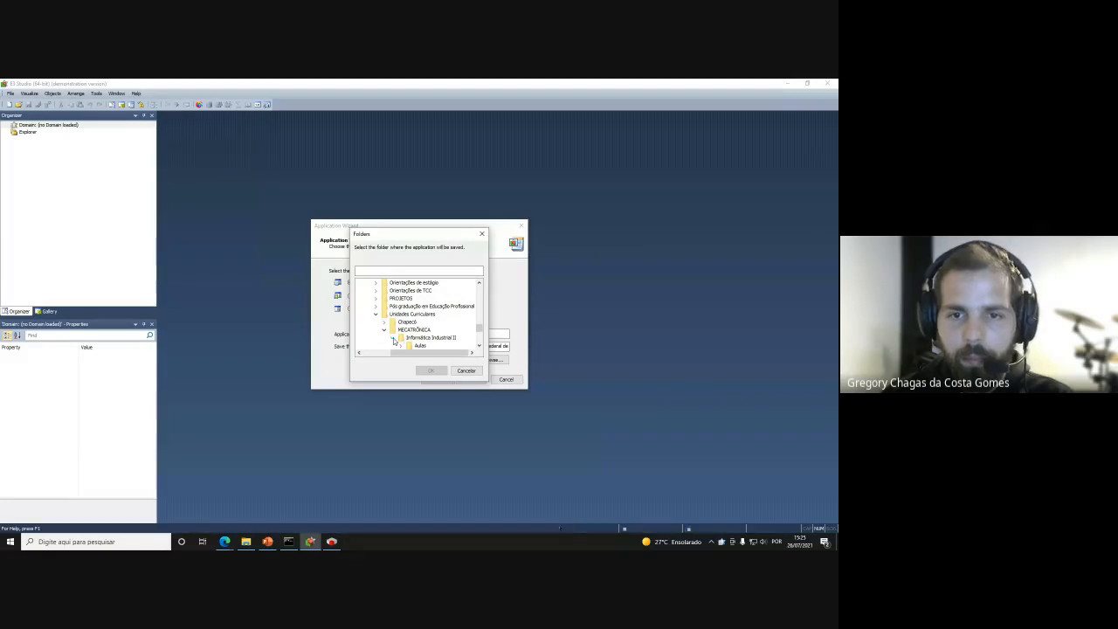
{"action": "left_click", "coordinate": [376, 315]}
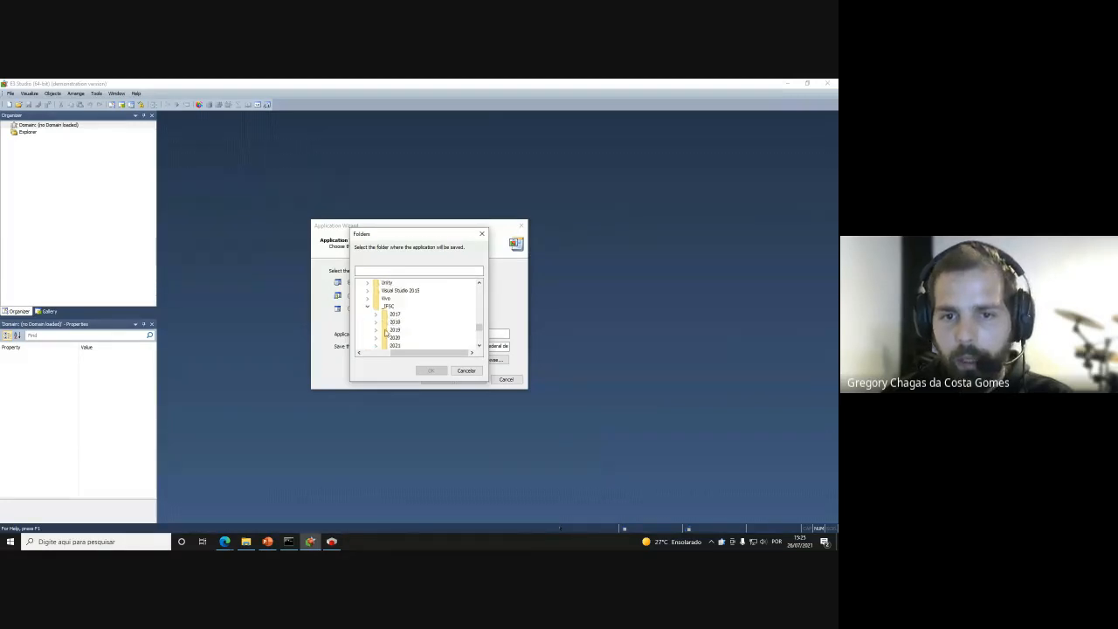
{"action": "scroll", "coordinate": [382, 346], "scroll_direction": "up", "scroll_amount": 1}
{"action": "left_click", "coordinate": [384, 329]}
{"action": "scroll", "coordinate": [393, 314], "scroll_direction": "down", "scroll_amount": 1}
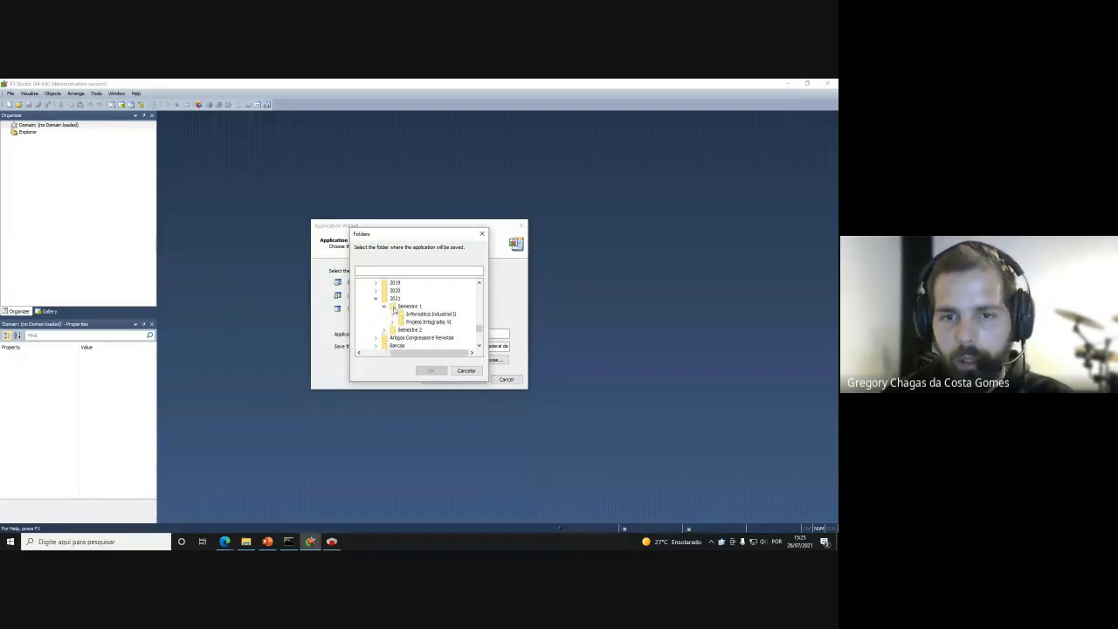
{"action": "left_click", "coordinate": [402, 315]}
{"action": "left_click", "coordinate": [392, 314]}
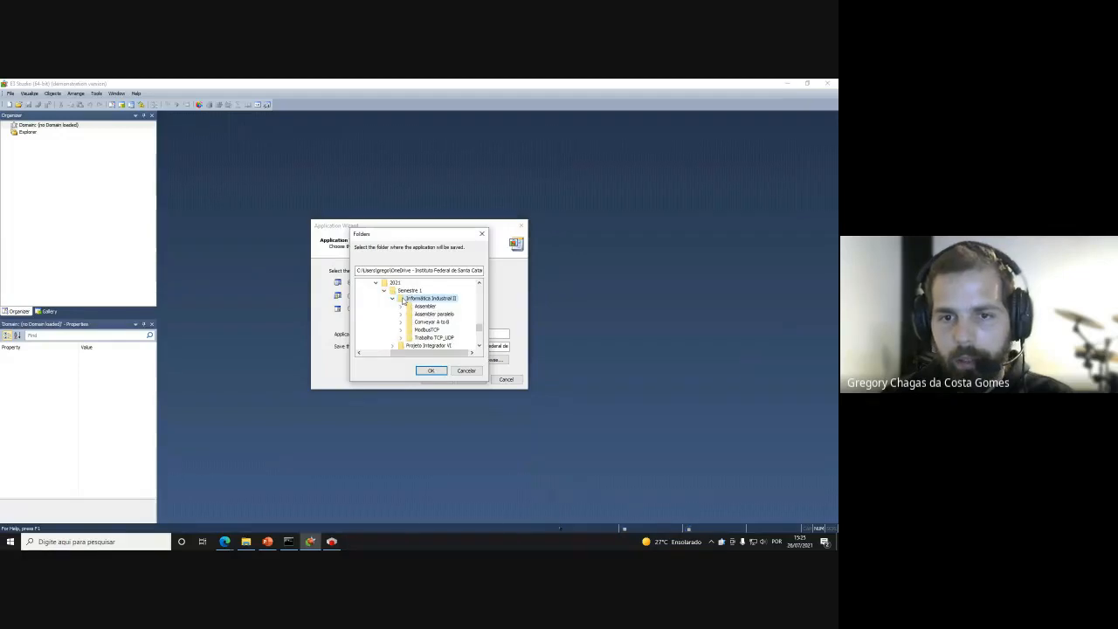
{"action": "left_click", "coordinate": [431, 371]}
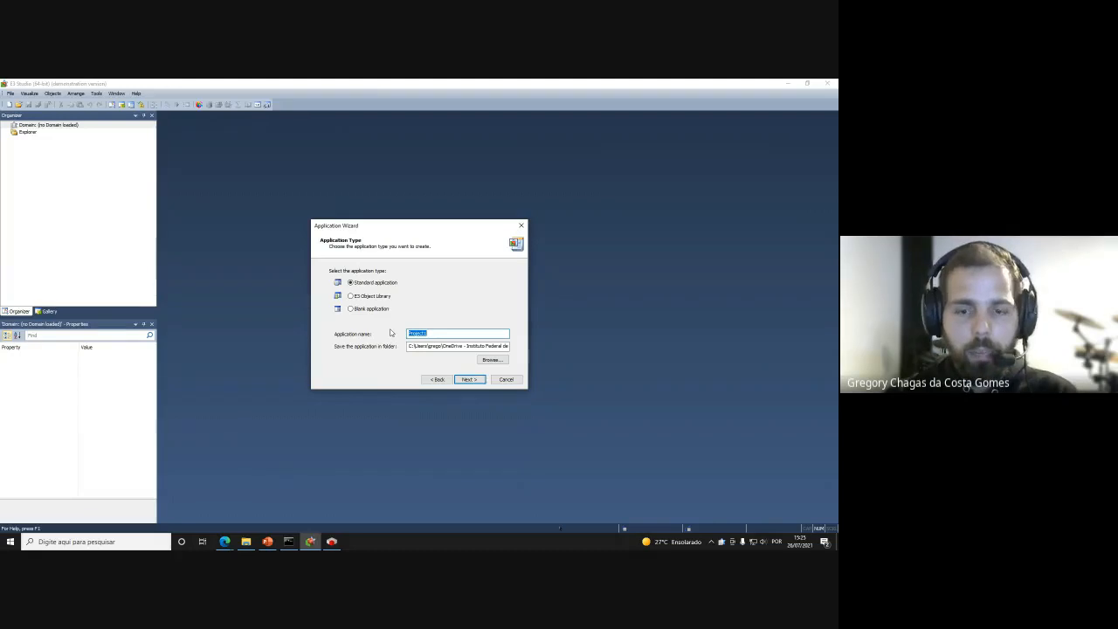
Name the standard application Aula_SCADA_26_07_2021 and agree to create its folder
{"action": "type", "text": "Aula_SCADA_26_07_2021"}
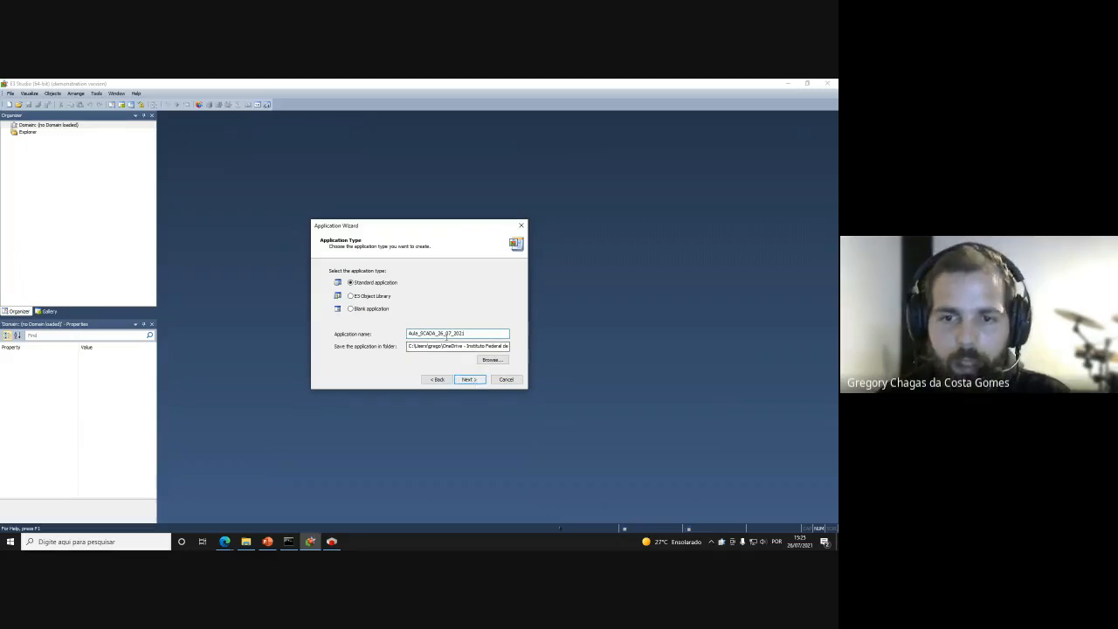
{"action": "left_click", "coordinate": [469, 379]}
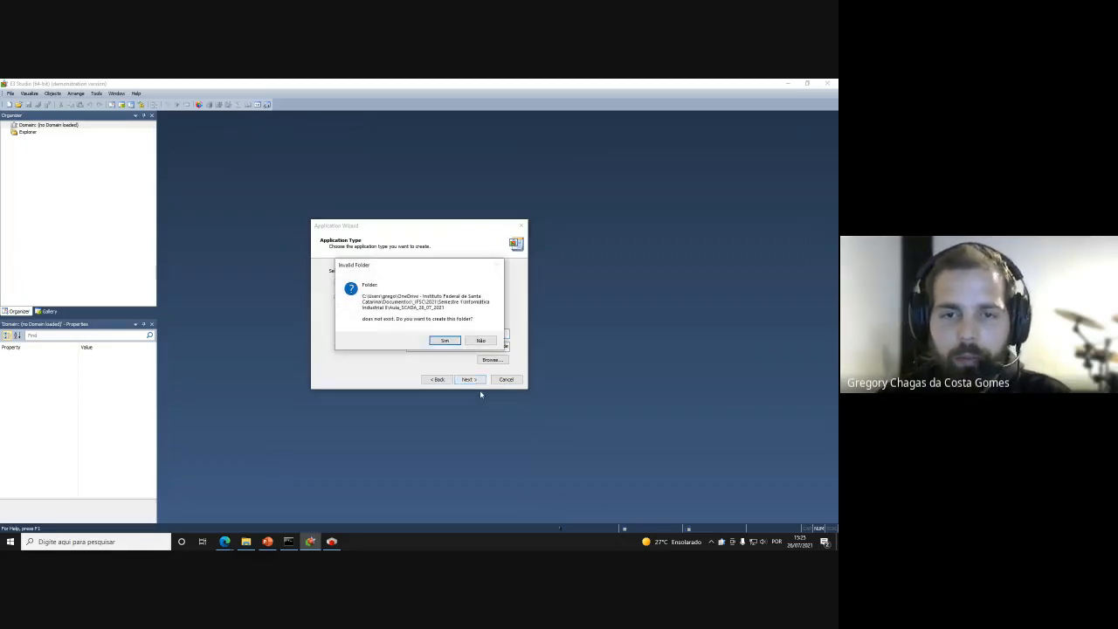
{"action": "left_click", "coordinate": [442, 341]}
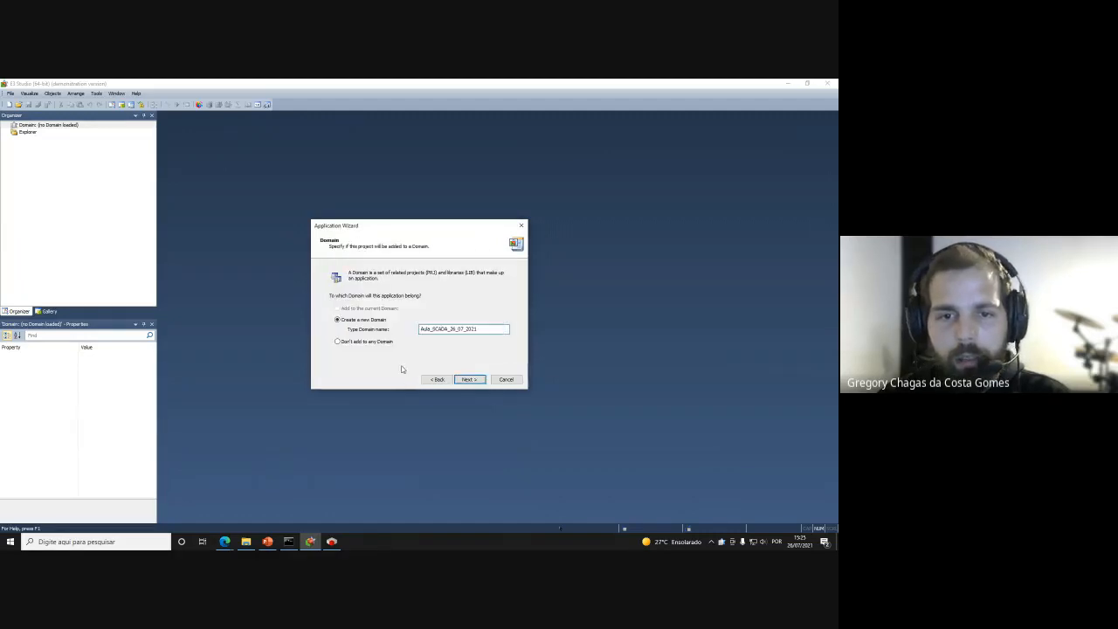
Finish the wizard with a new domain, automatic screen resolution, and no I/O driver, database or alarm server
{"action": "left_click", "coordinate": [469, 379]}
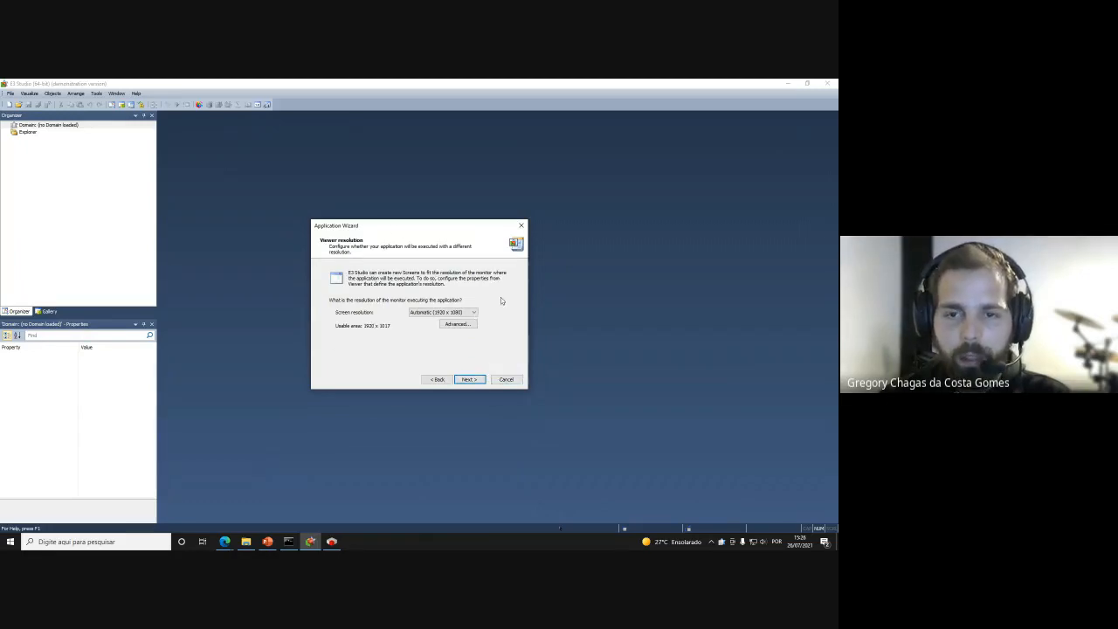
{"action": "left_click", "coordinate": [469, 380]}
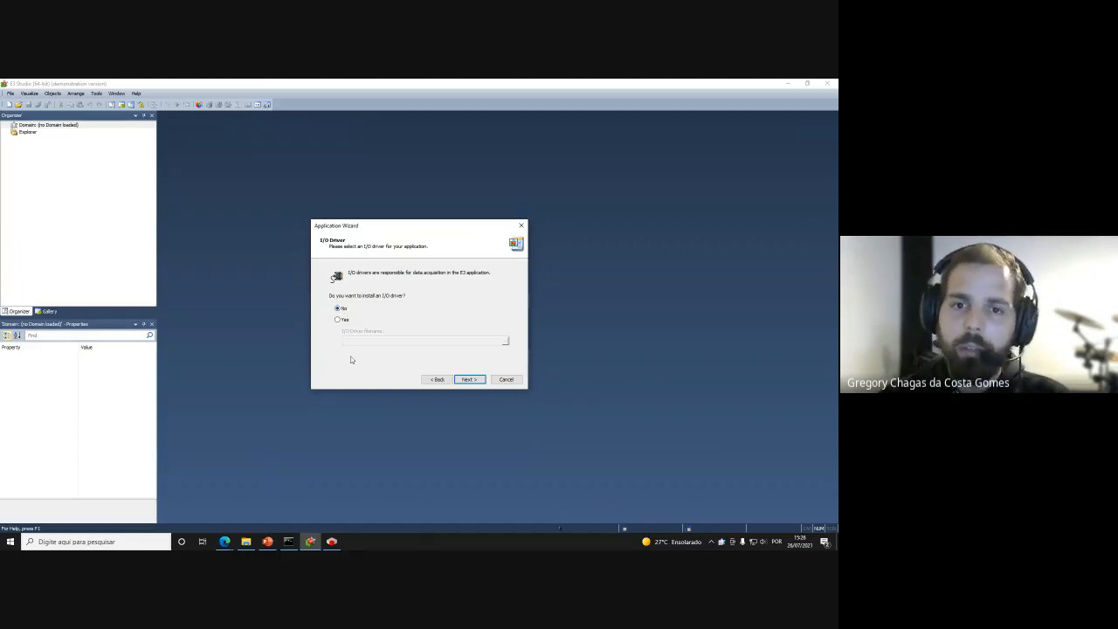
{"action": "left_click", "coordinate": [480, 380]}
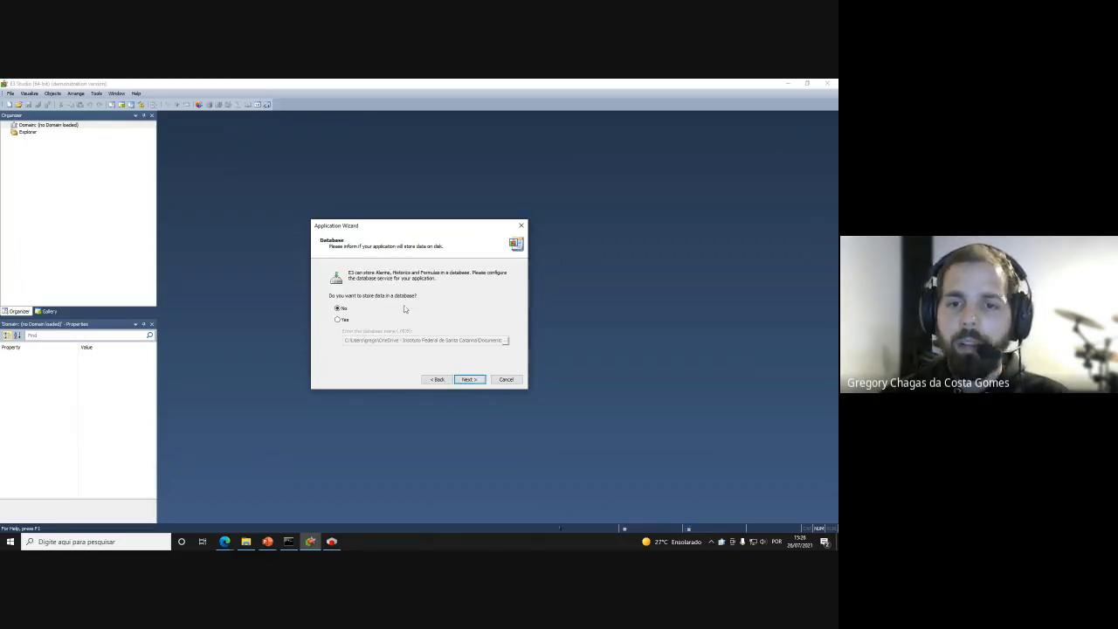
{"action": "left_click", "coordinate": [470, 381]}
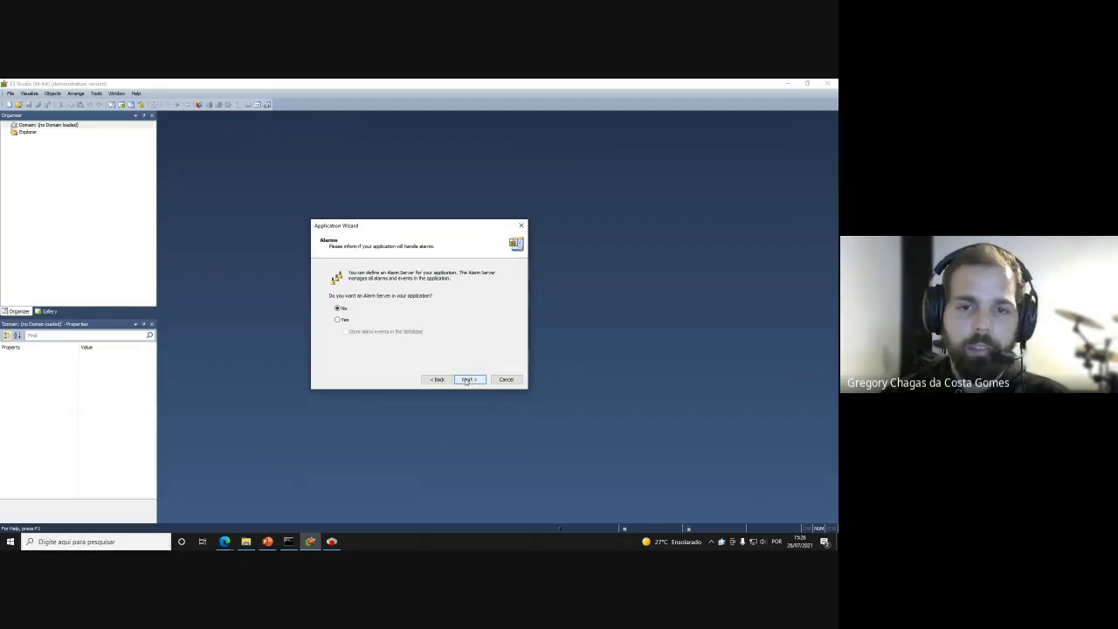
{"action": "left_click", "coordinate": [470, 380]}
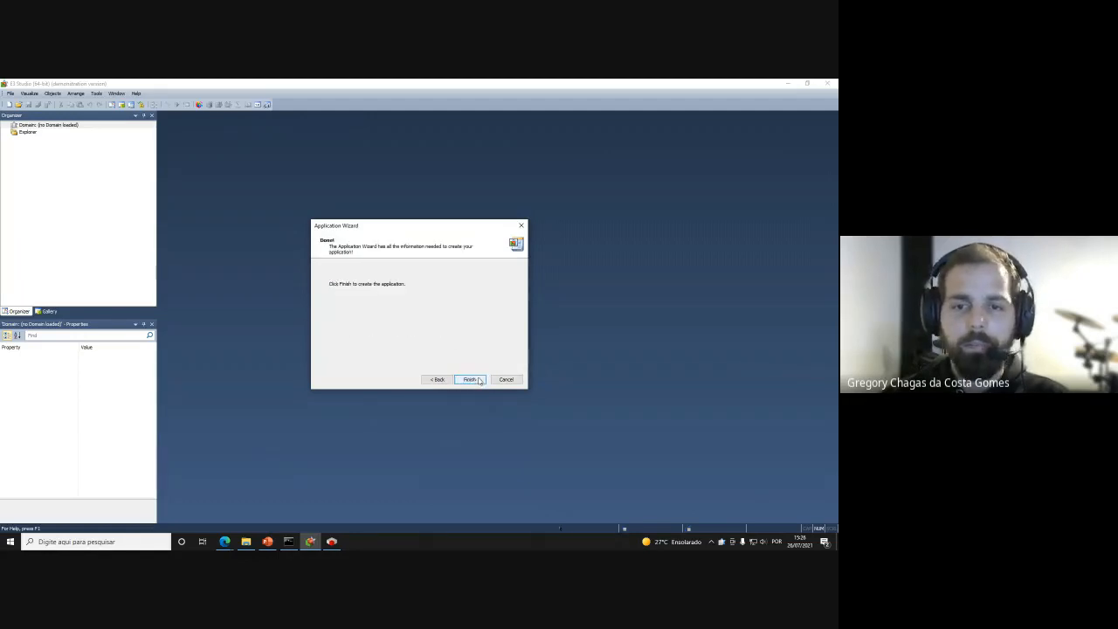
{"action": "left_click", "coordinate": [478, 380]}
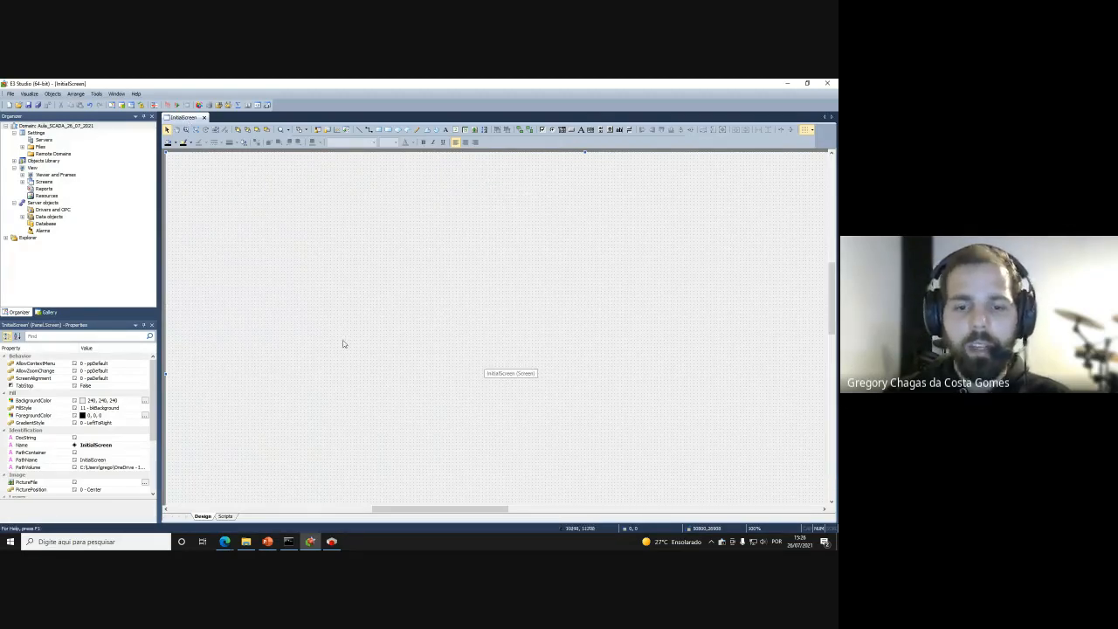
Run the domain and open the blank application in E3 Viewer twice, closing the viewer each time
{"action": "left_click", "coordinate": [168, 106]}
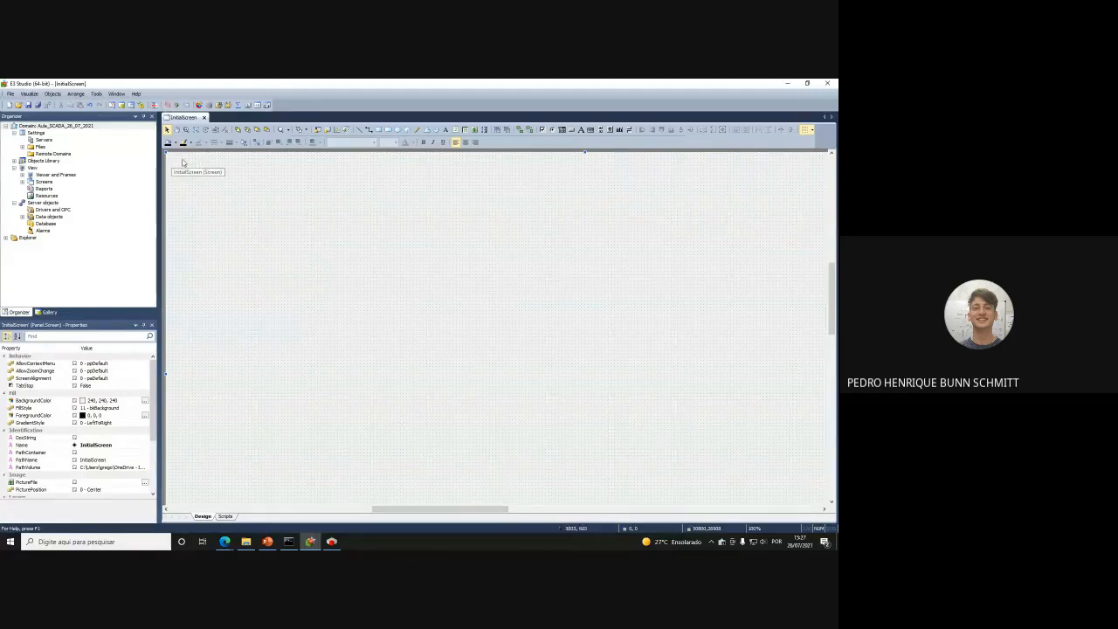
{"action": "left_click", "coordinate": [177, 105]}
{"action": "key", "text": "Return"}
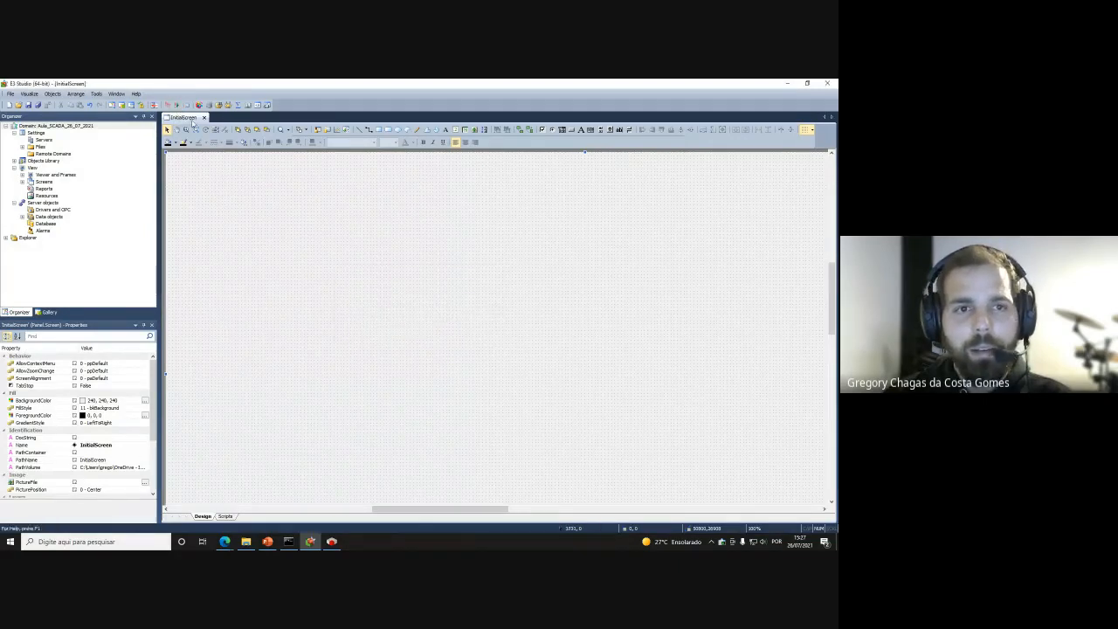
{"action": "left_click", "coordinate": [167, 106]}
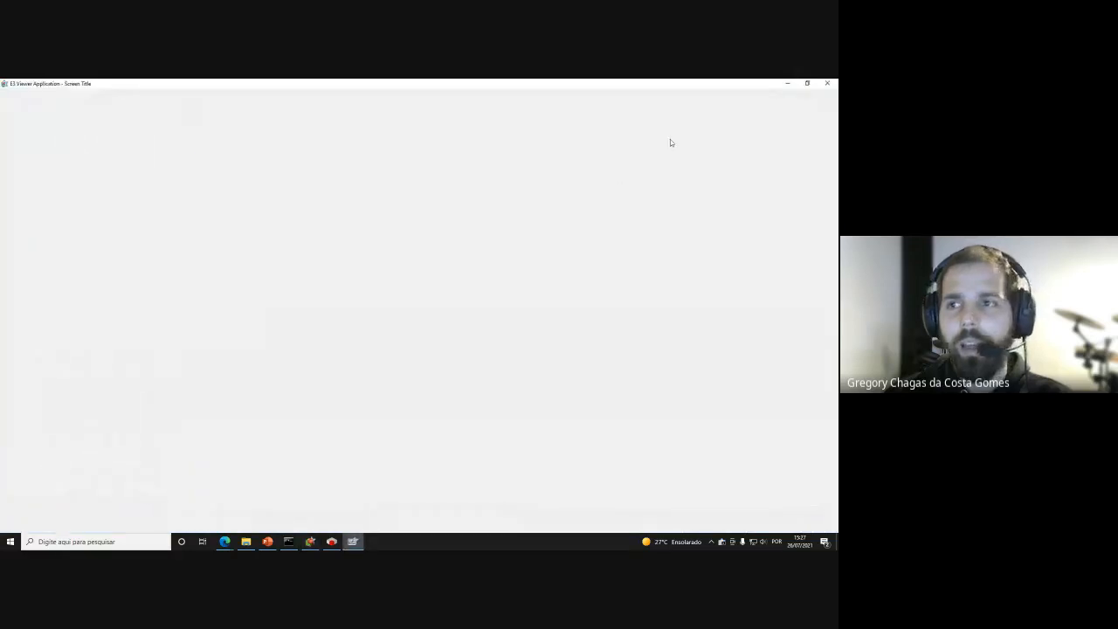
{"action": "left_click", "coordinate": [828, 83]}
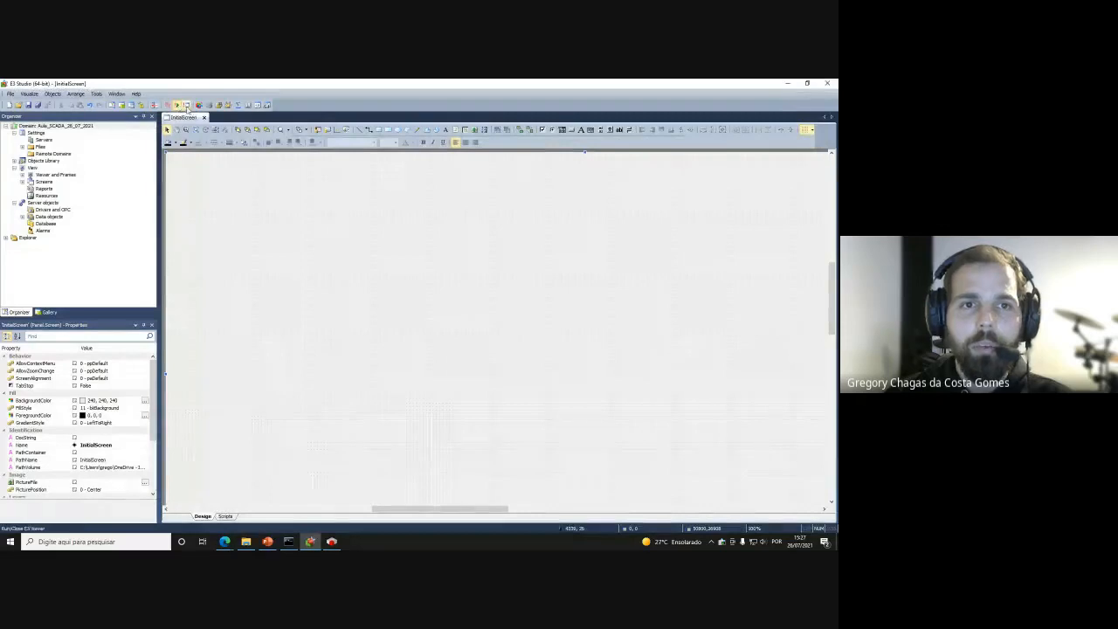
{"action": "left_click", "coordinate": [186, 106]}
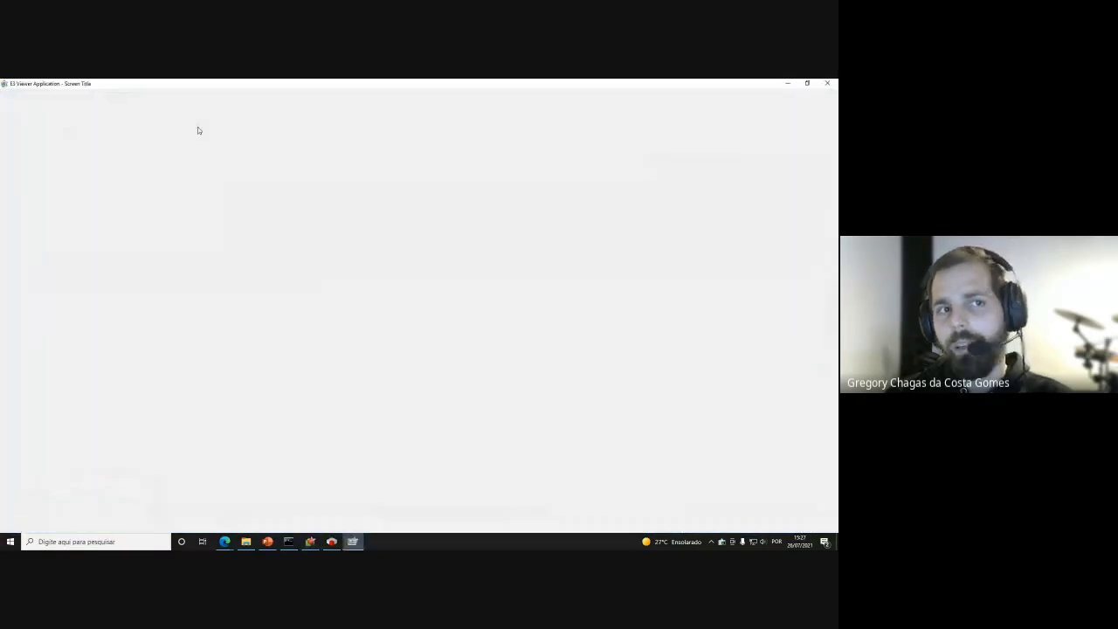
{"action": "left_click", "coordinate": [827, 87]}
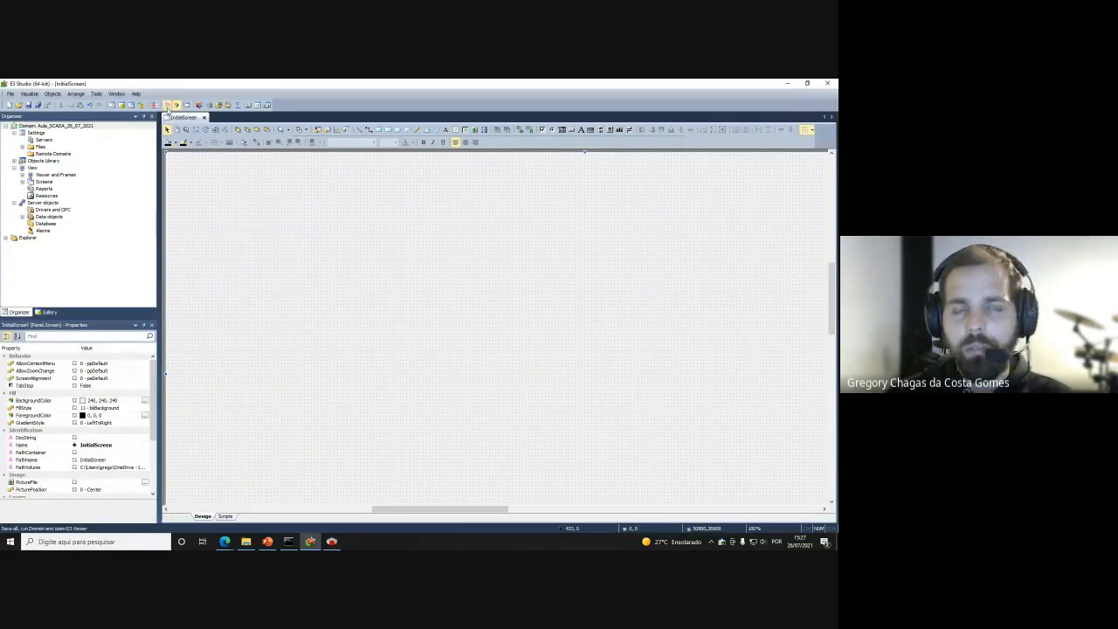
Run the application in E3 Viewer three more times, closing the viewer after each run
{"action": "left_click", "coordinate": [166, 106]}
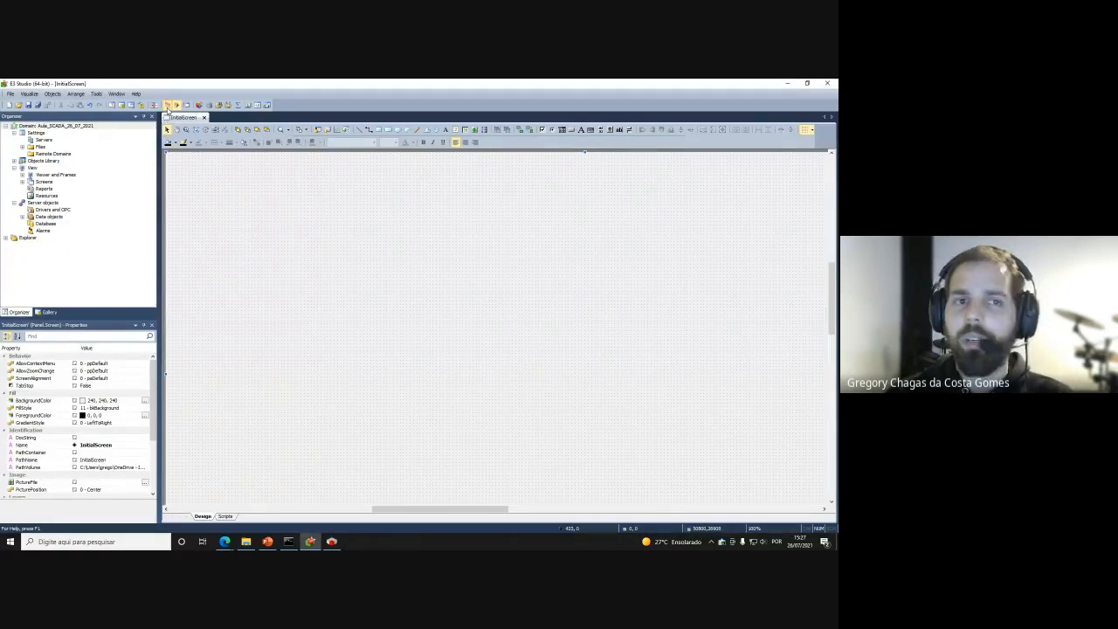
{"action": "left_click", "coordinate": [824, 83]}
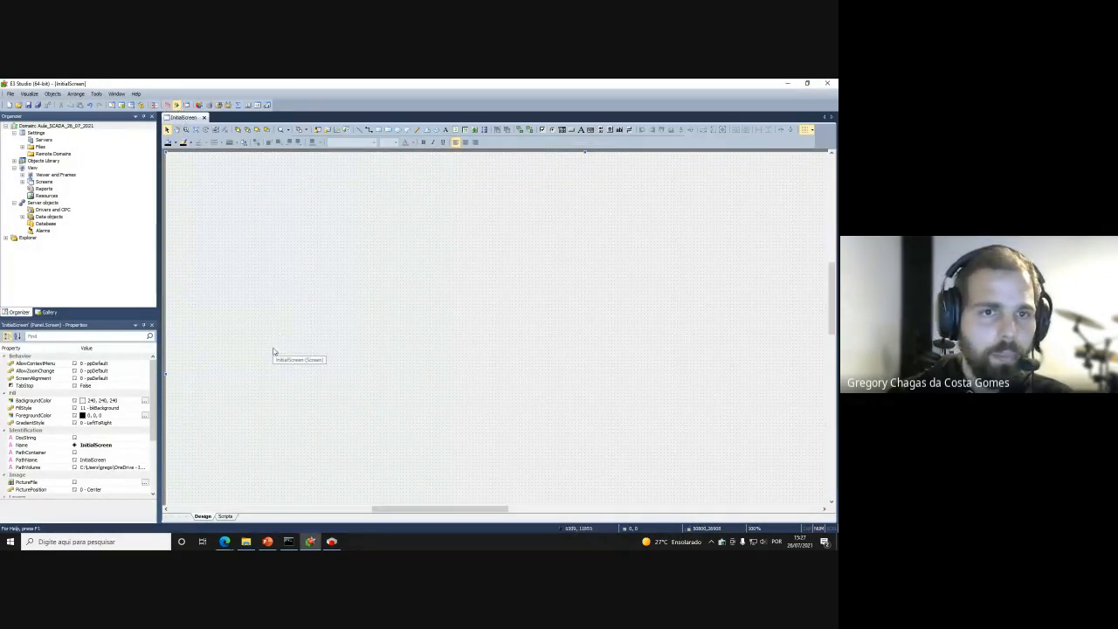
{"action": "left_click", "coordinate": [187, 106]}
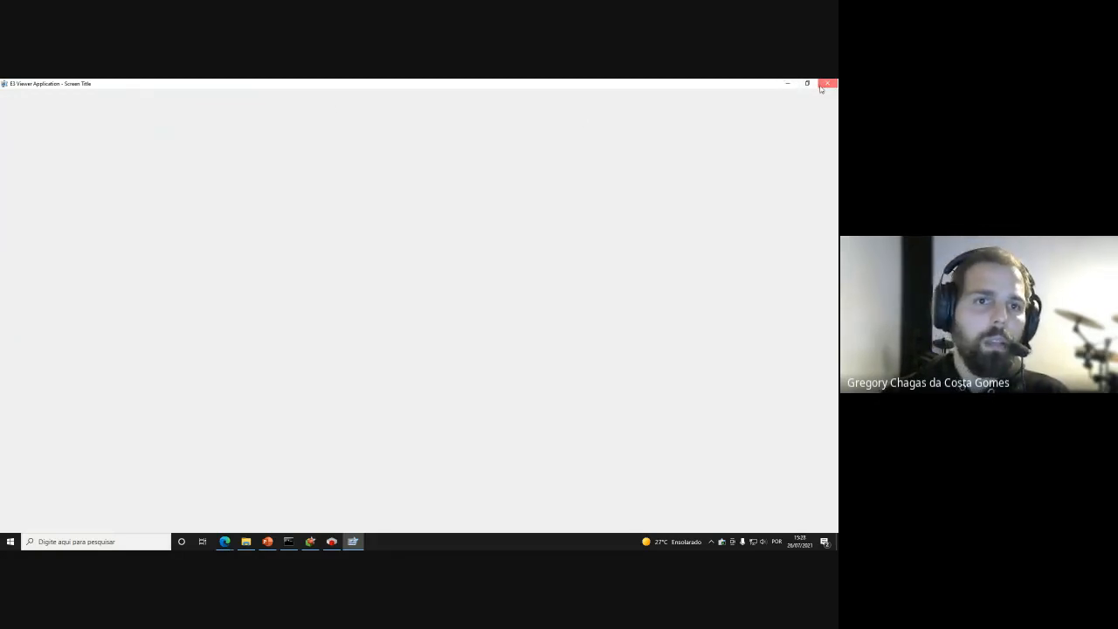
{"action": "left_click", "coordinate": [826, 83]}
{"action": "left_click", "coordinate": [166, 108]}
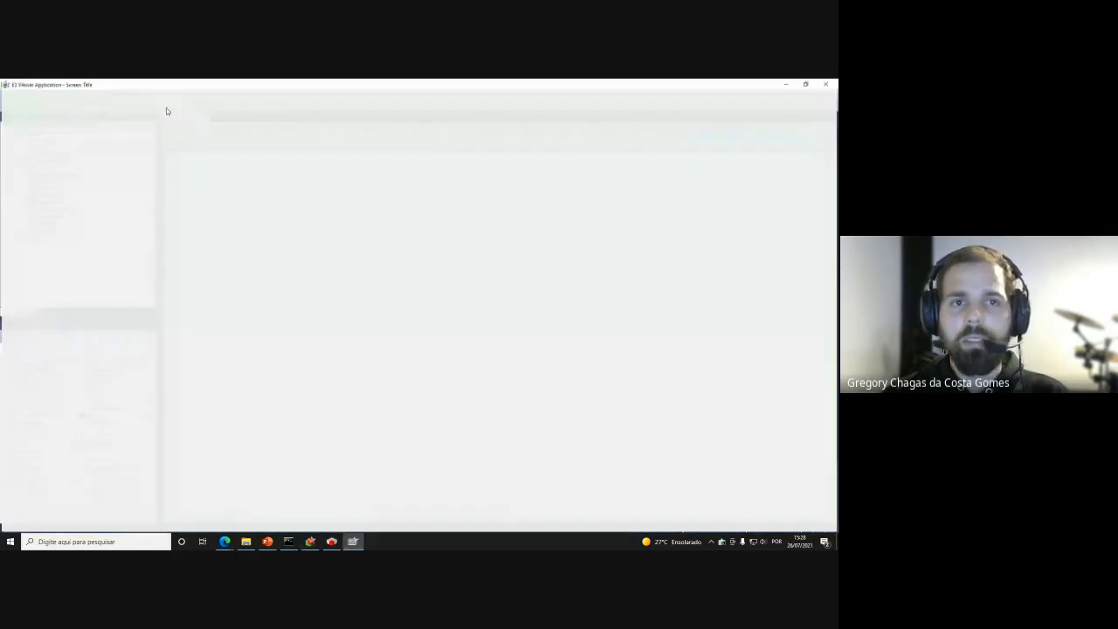
{"action": "left_click", "coordinate": [826, 83]}
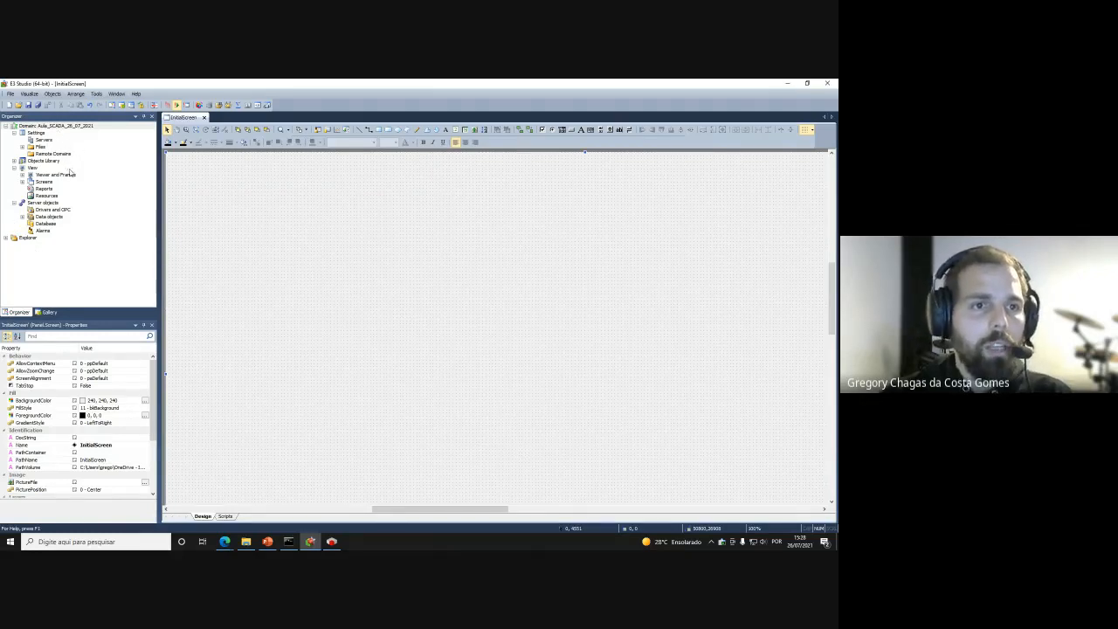
Examine the contents of the Viewer and Frames folder and the Screens folder, including InitialScreen, in the domain tree
{"action": "left_click", "coordinate": [22, 174]}
{"action": "left_click", "coordinate": [31, 181]}
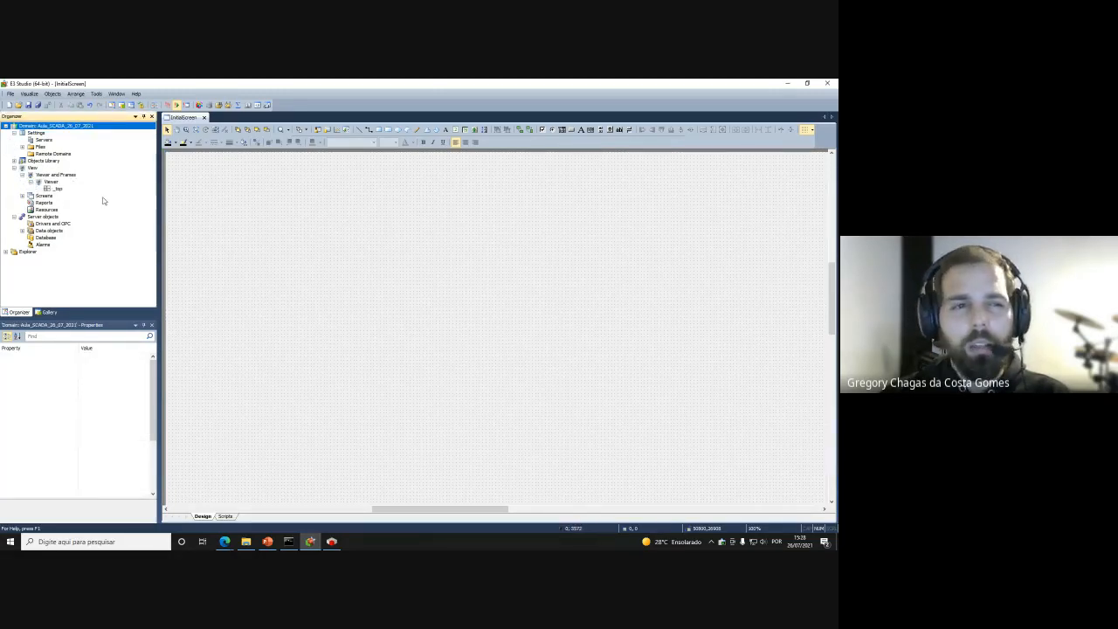
{"action": "left_click", "coordinate": [31, 180]}
{"action": "left_click", "coordinate": [22, 173]}
{"action": "left_click", "coordinate": [22, 181]}
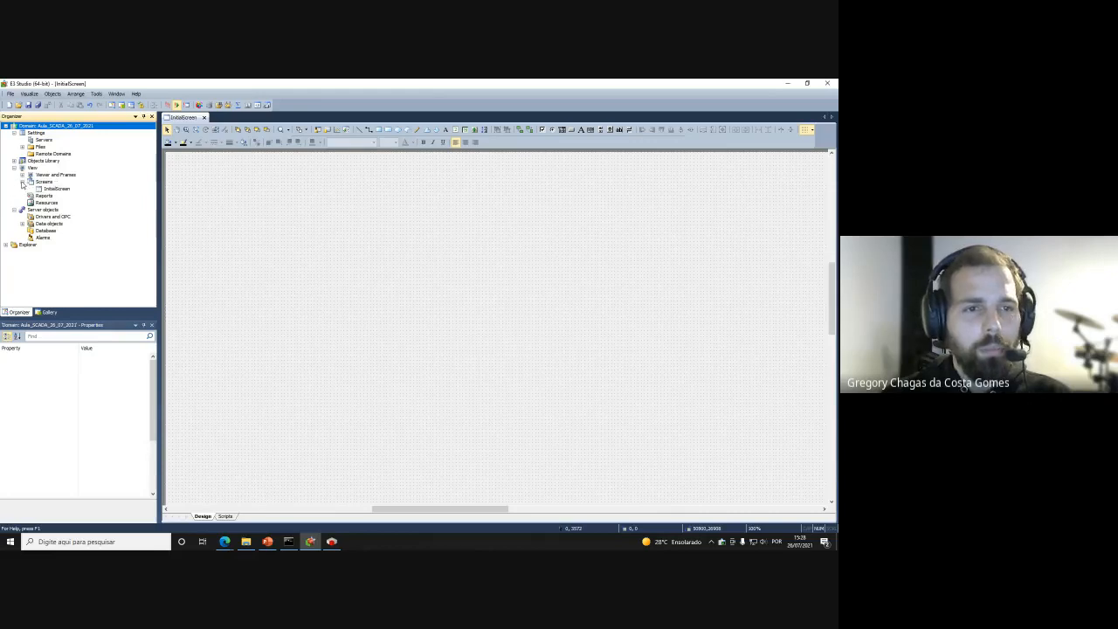
{"action": "left_click", "coordinate": [48, 189]}
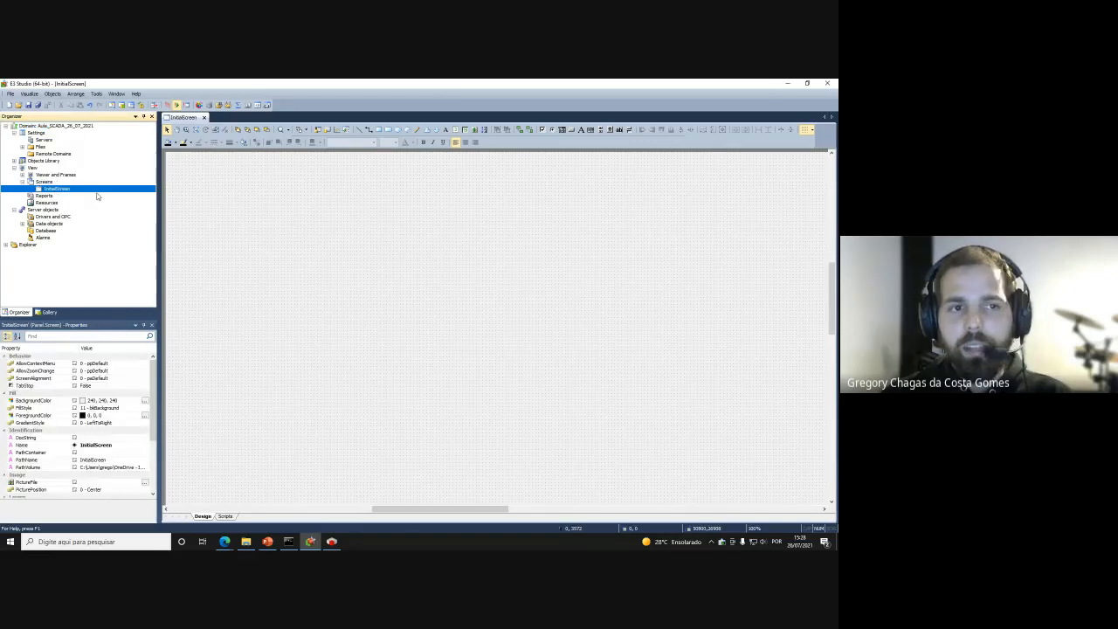
{"action": "left_click", "coordinate": [40, 182]}
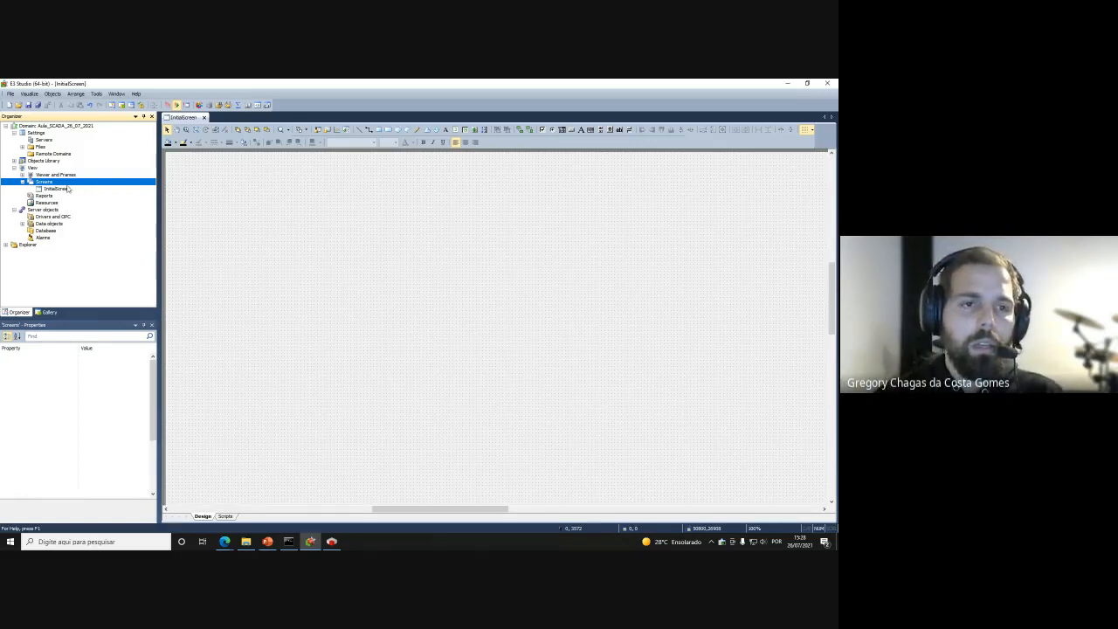
{"action": "left_click", "coordinate": [23, 182]}
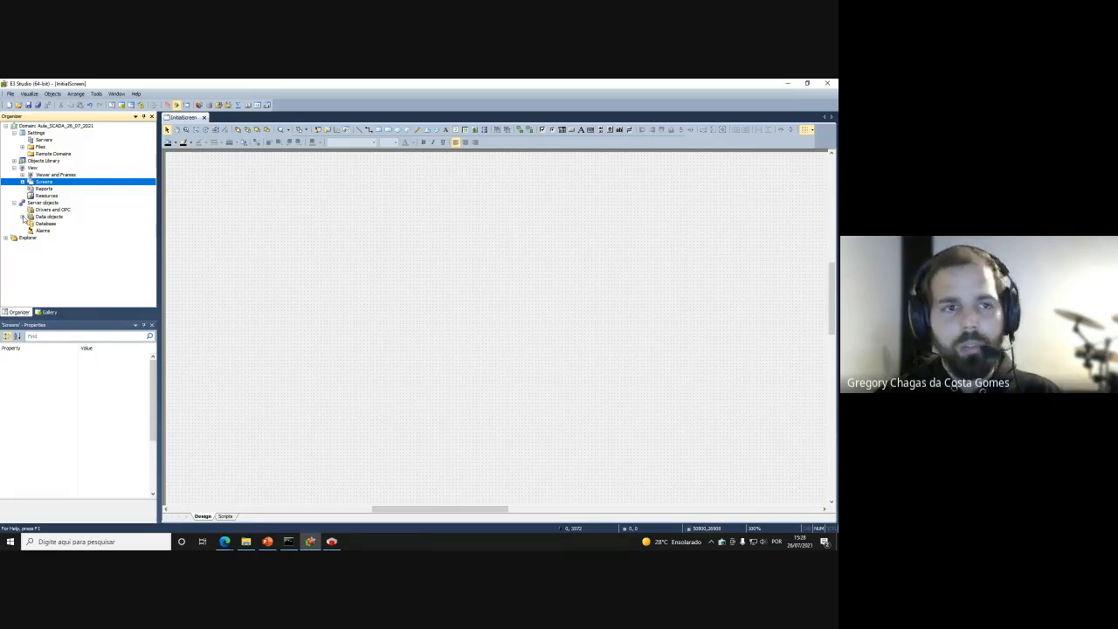
Examine the server objects: the data objects, the insertion options for Drivers and OPC, the Database and the Alarms
{"action": "left_click", "coordinate": [23, 217]}
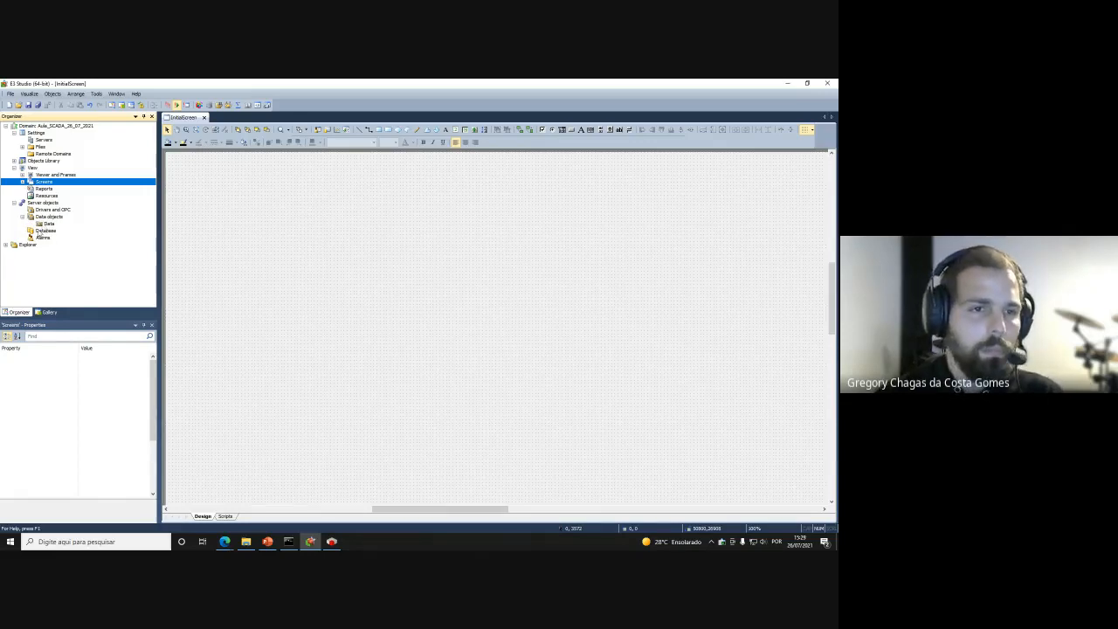
{"action": "left_click", "coordinate": [30, 211]}
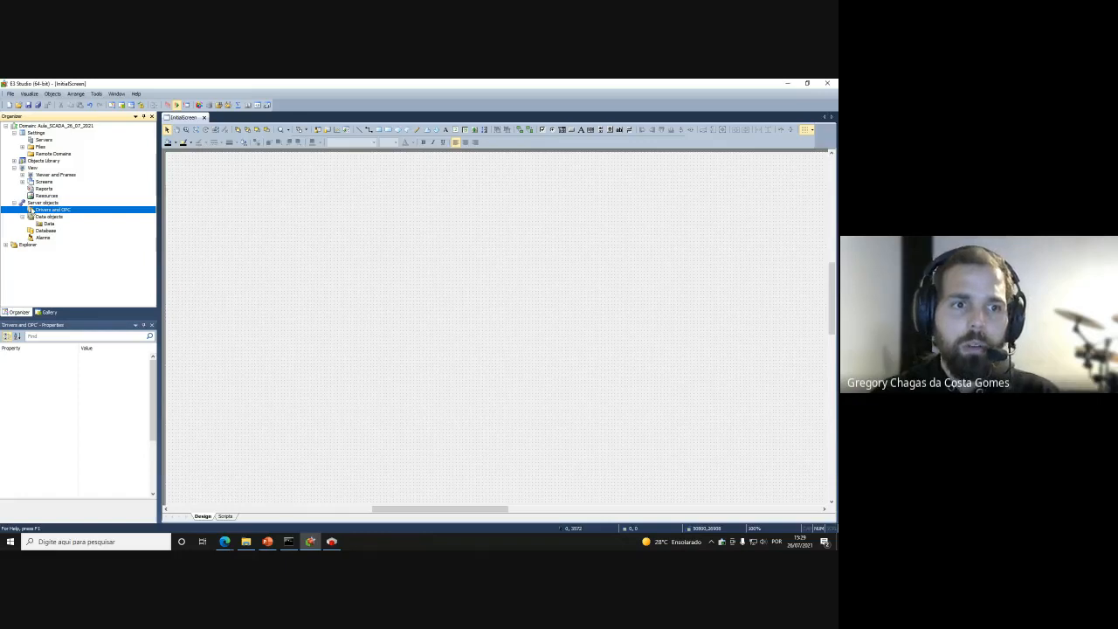
{"action": "right_click", "coordinate": [33, 211]}
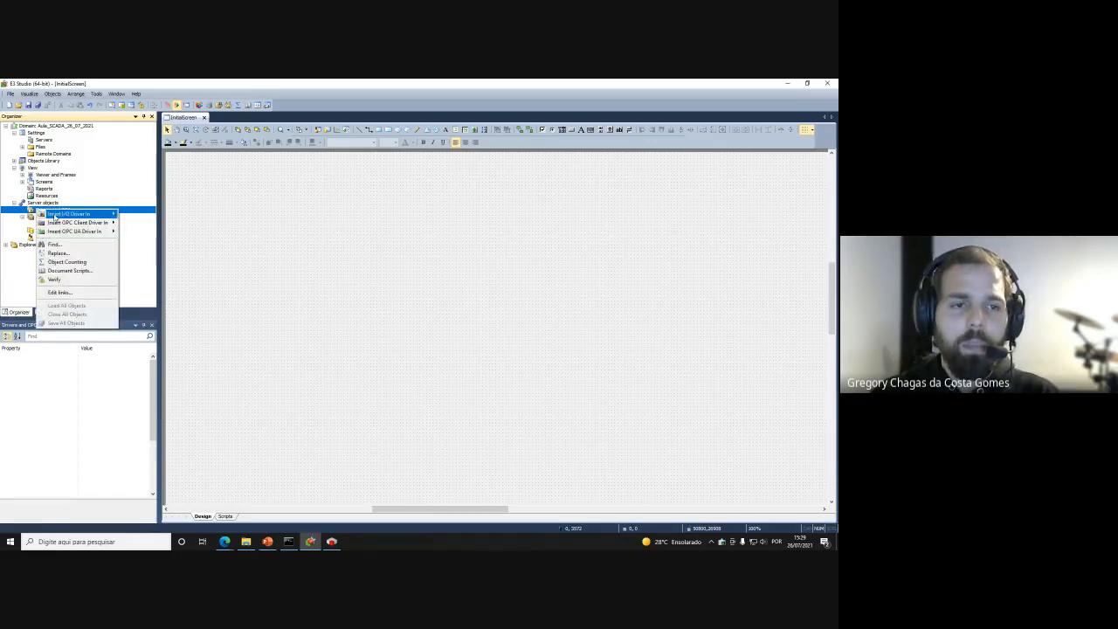
{"action": "mouse_move", "coordinate": [96, 214]}
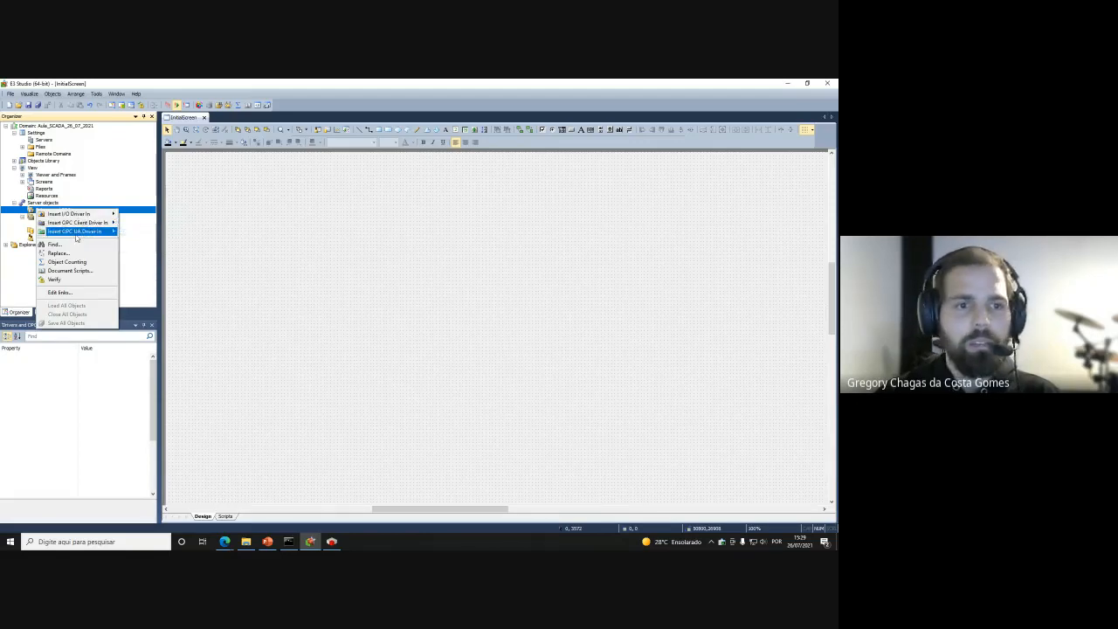
{"action": "left_click", "coordinate": [220, 255]}
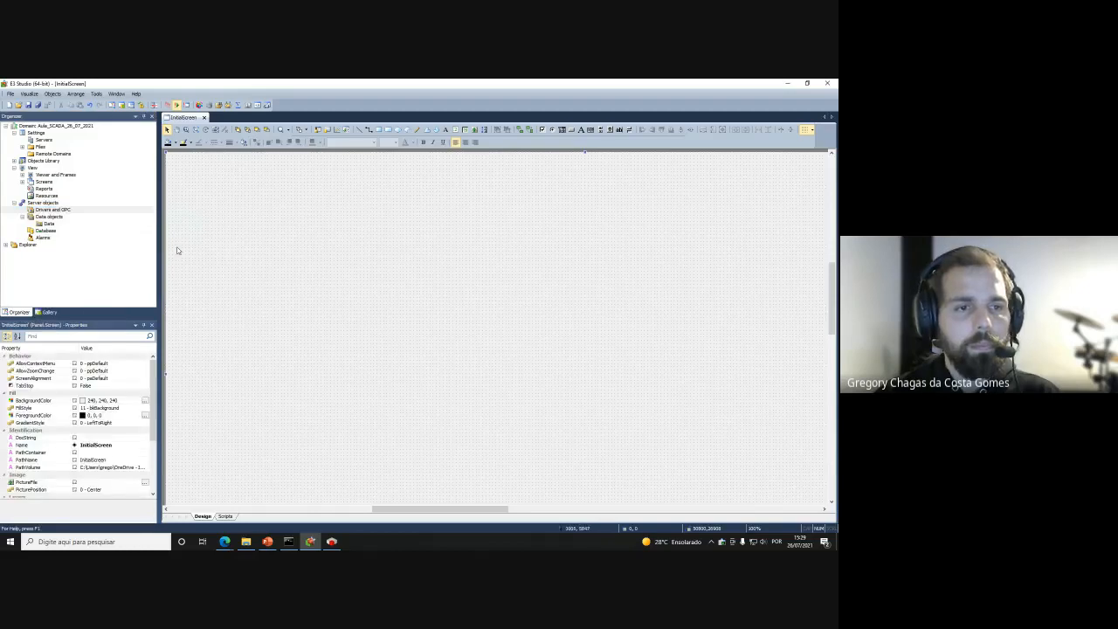
{"action": "left_click", "coordinate": [58, 230]}
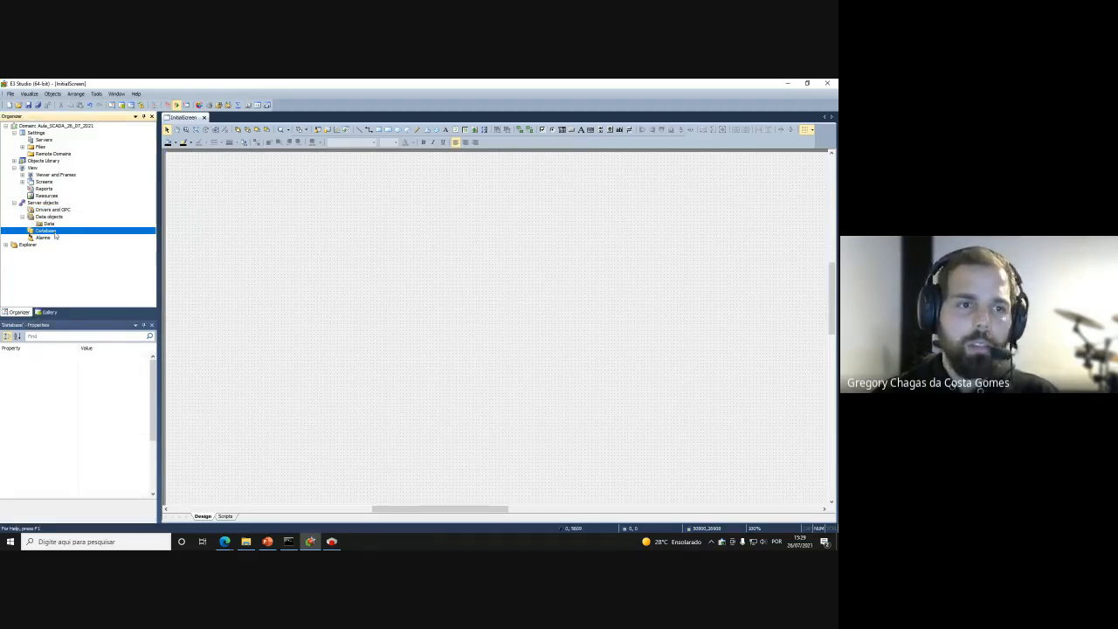
{"action": "left_click", "coordinate": [44, 239]}
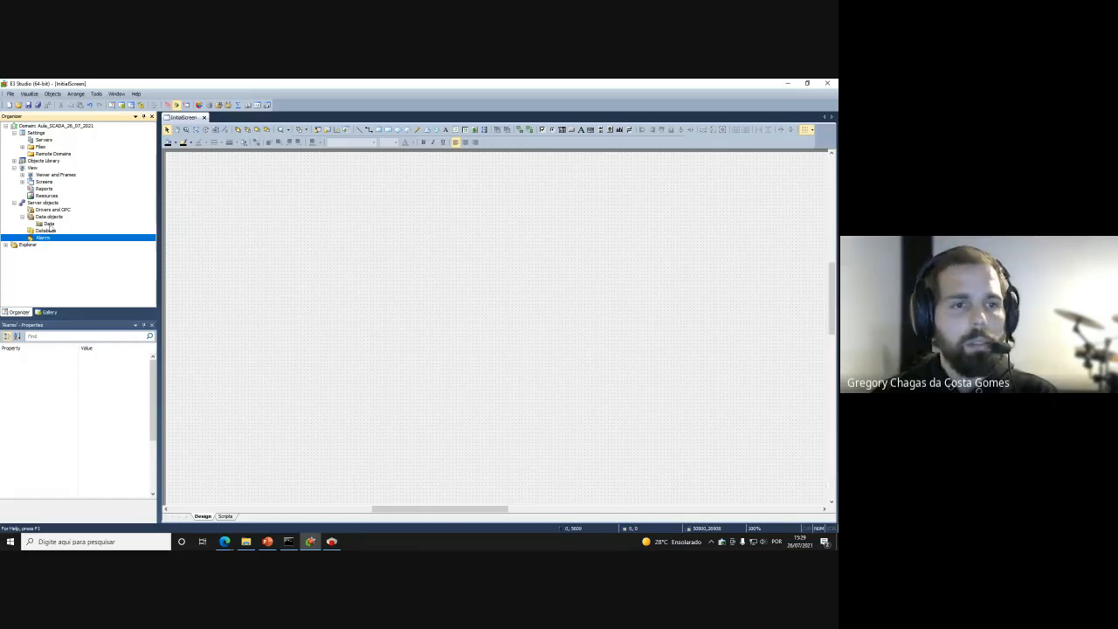
Inspect the Explorer branch and the project file's contents, and collapse both again
{"action": "left_click", "coordinate": [6, 245]}
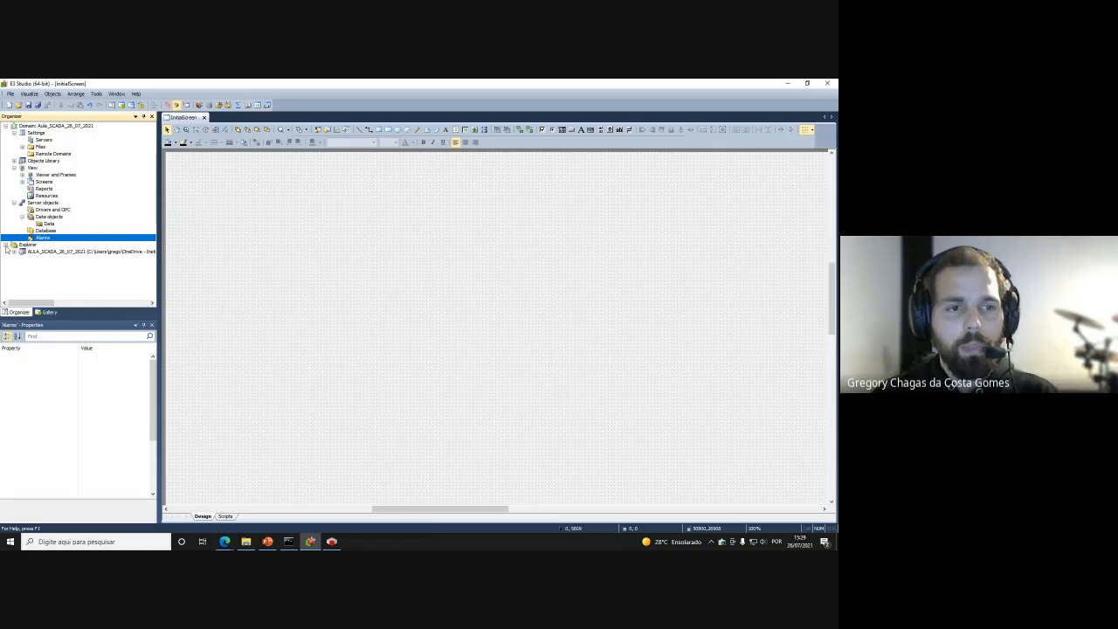
{"action": "left_click", "coordinate": [14, 251]}
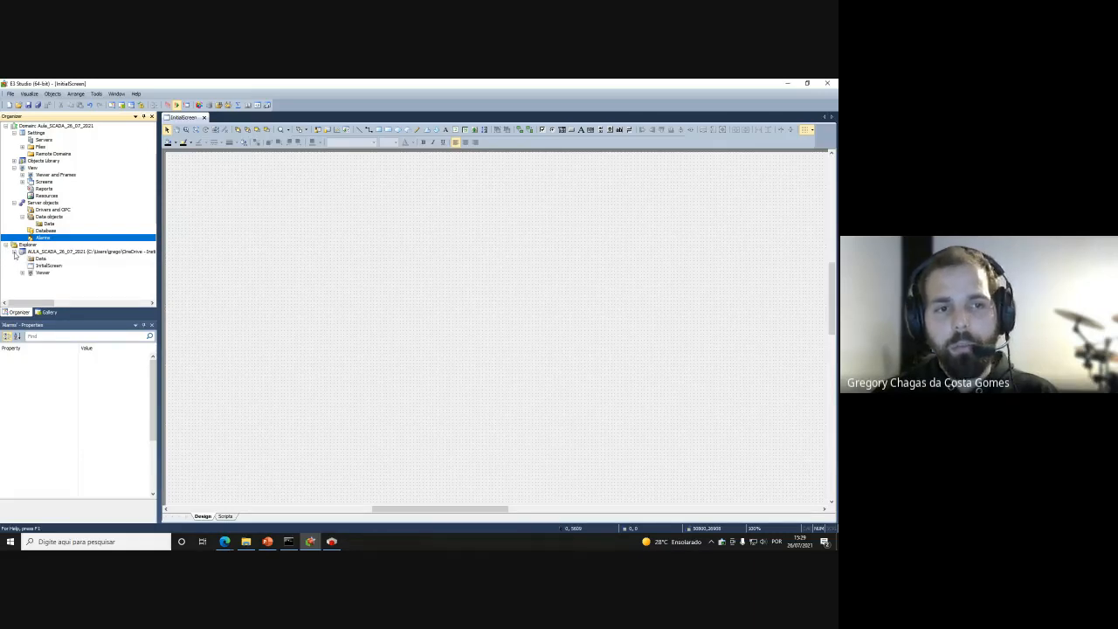
{"action": "left_click", "coordinate": [14, 253]}
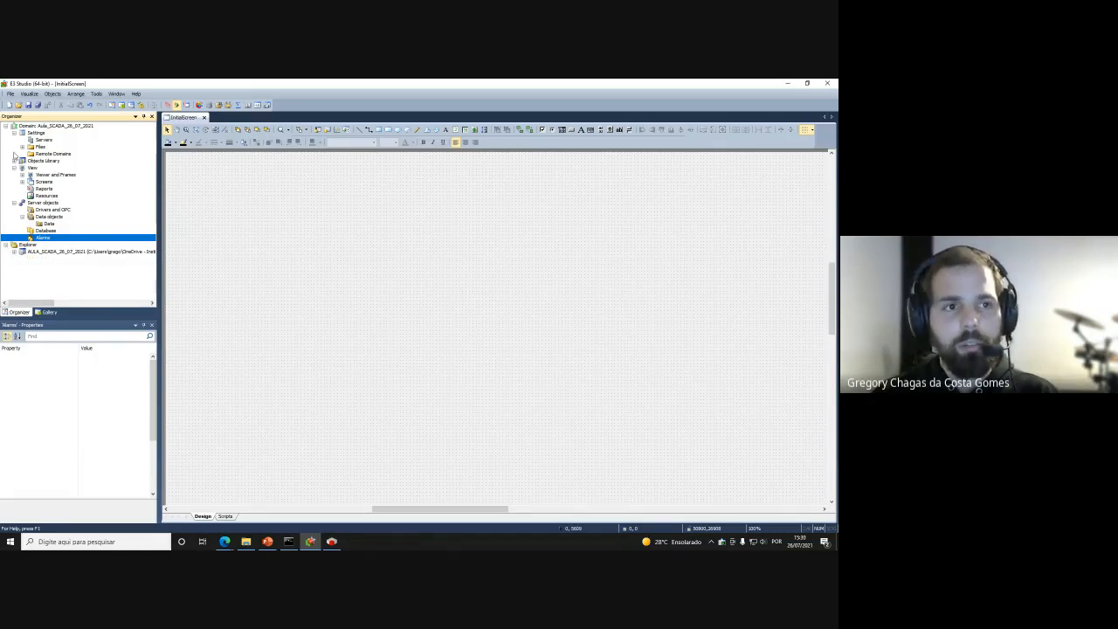
{"action": "left_click", "coordinate": [11, 253]}
{"action": "left_click", "coordinate": [14, 253]}
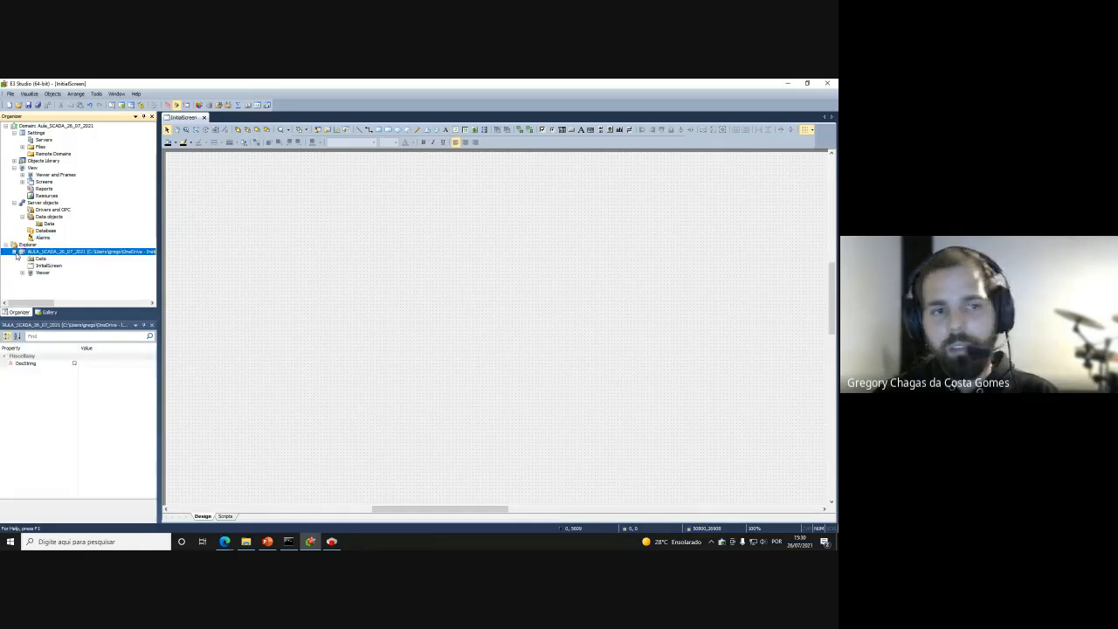
{"action": "left_click", "coordinate": [14, 252]}
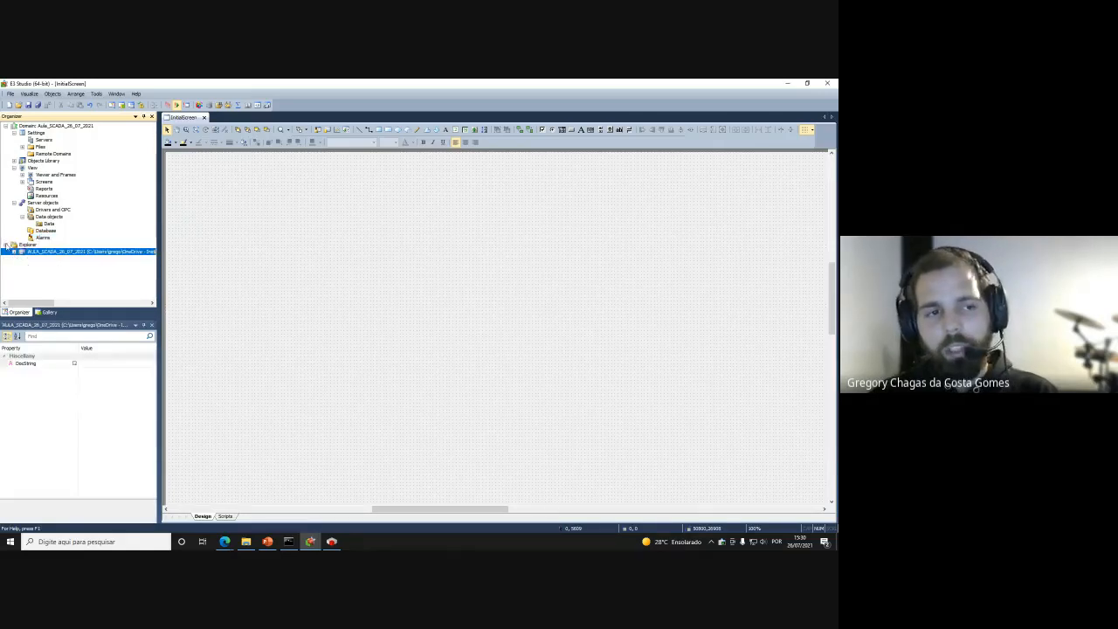
{"action": "left_click", "coordinate": [7, 245]}
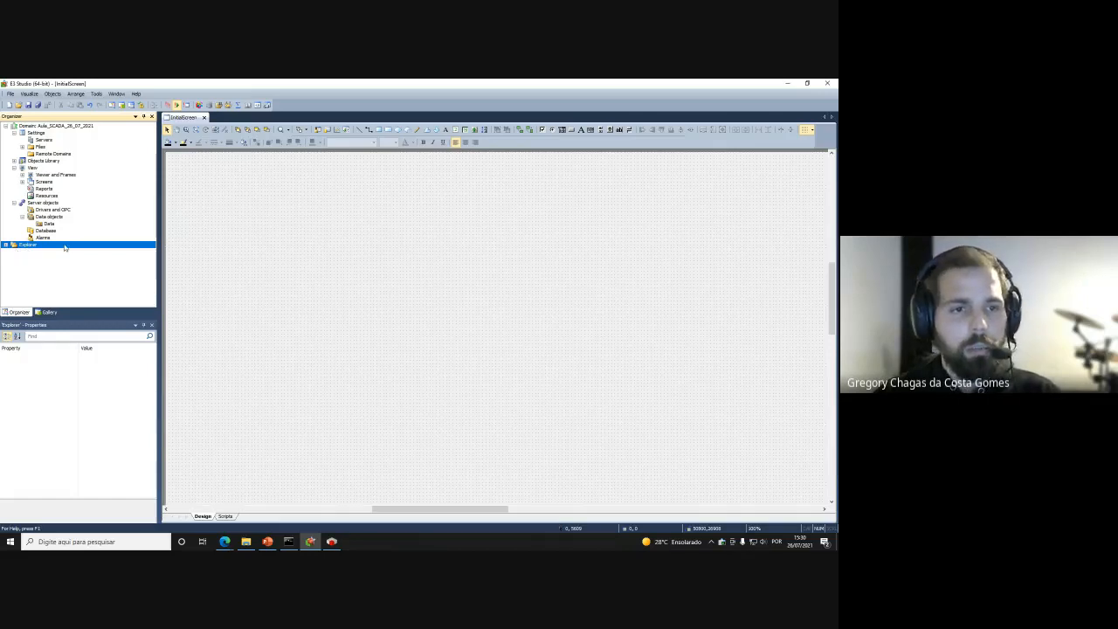
Browse the Gallery's symbols in the 3-D Pushbuttons Etc and Food categories
{"action": "left_click", "coordinate": [39, 313]}
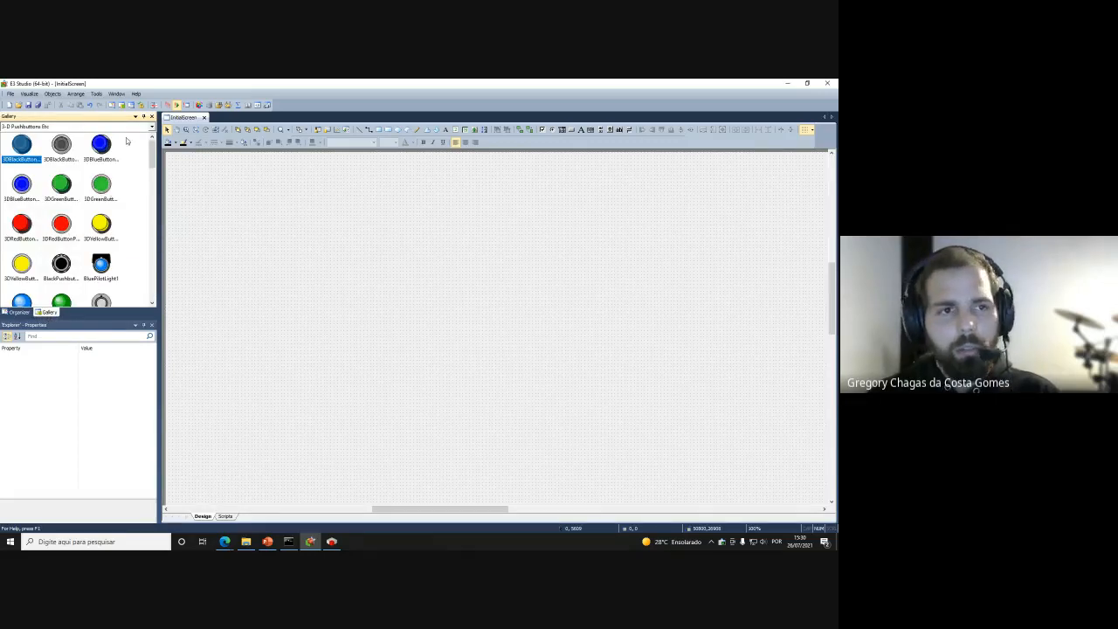
{"action": "left_click_drag", "start_coordinate": [151, 141], "coordinate": [154, 220]}
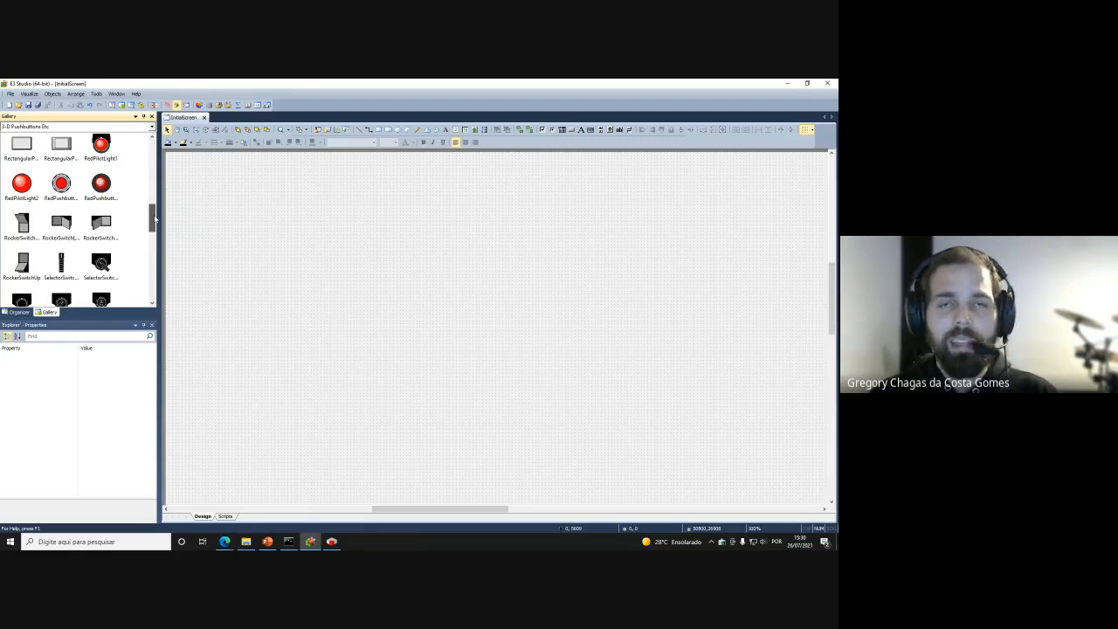
{"action": "left_click_drag", "start_coordinate": [154, 220], "coordinate": [152, 145]}
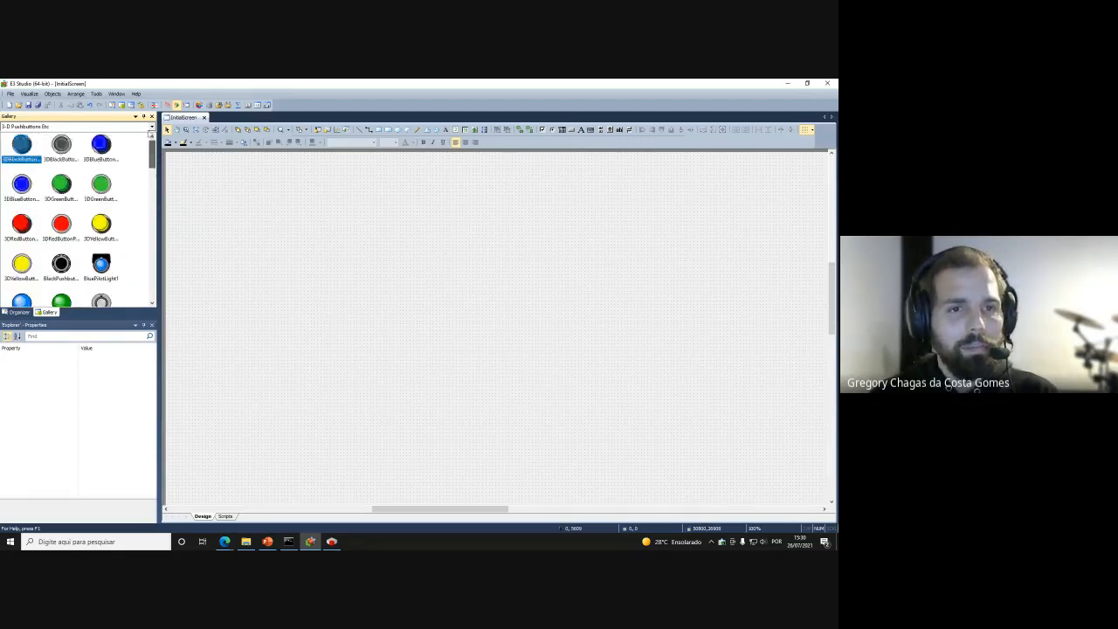
{"action": "left_click", "coordinate": [87, 127]}
{"action": "scroll", "coordinate": [68, 181], "scroll_direction": "down", "scroll_amount": 6}
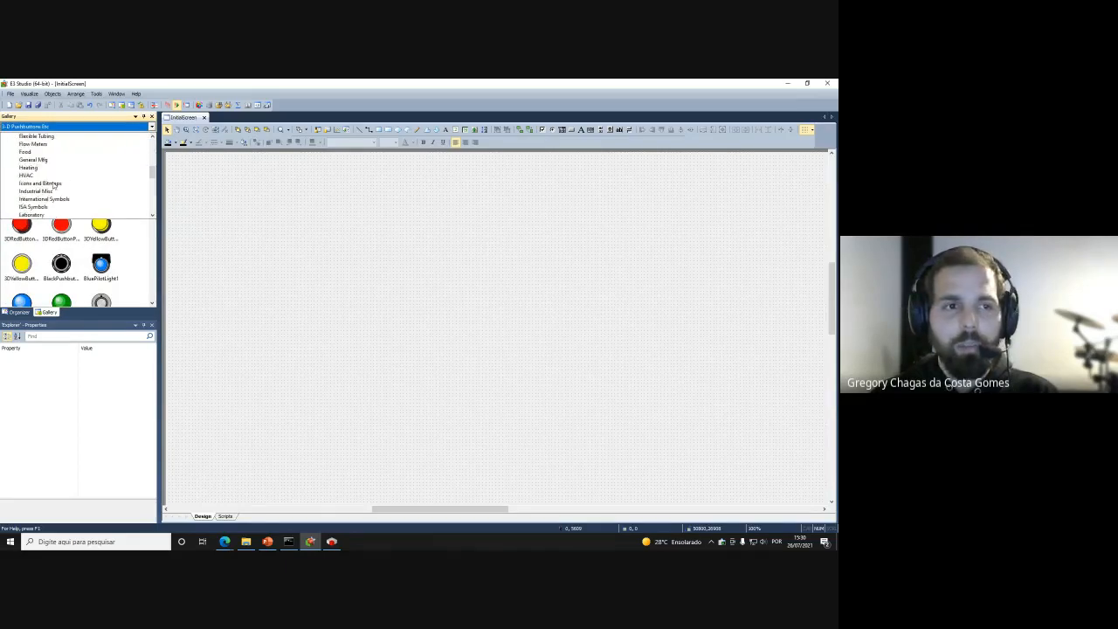
{"action": "left_click", "coordinate": [26, 152]}
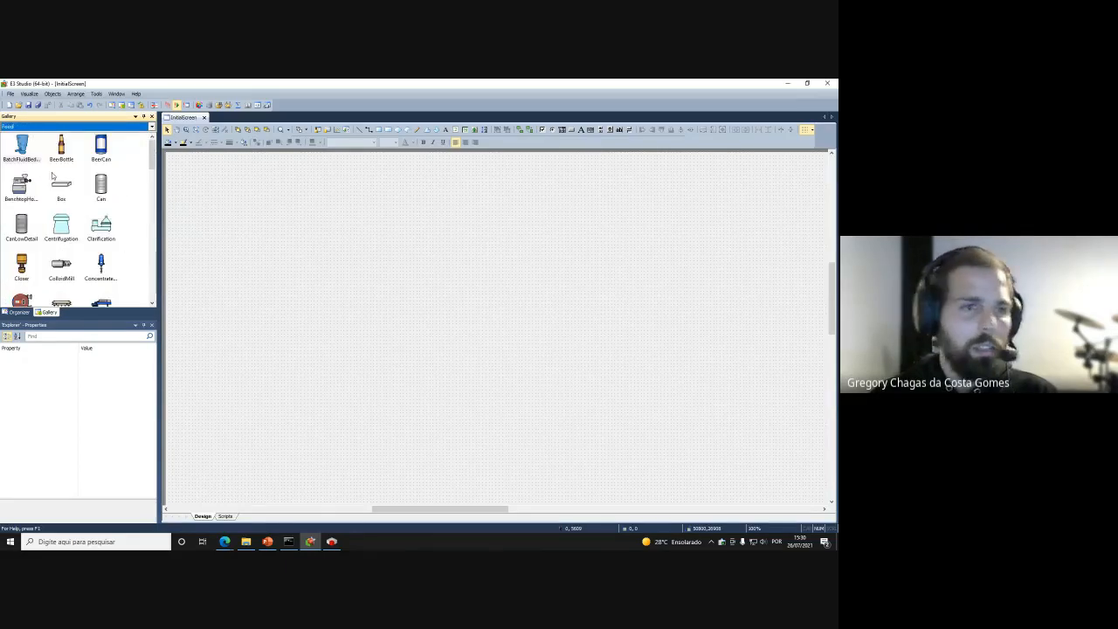
{"action": "scroll", "coordinate": [79, 210], "scroll_direction": "down", "scroll_amount": 2}
{"action": "left_click_drag", "start_coordinate": [152, 179], "coordinate": [141, 144]}
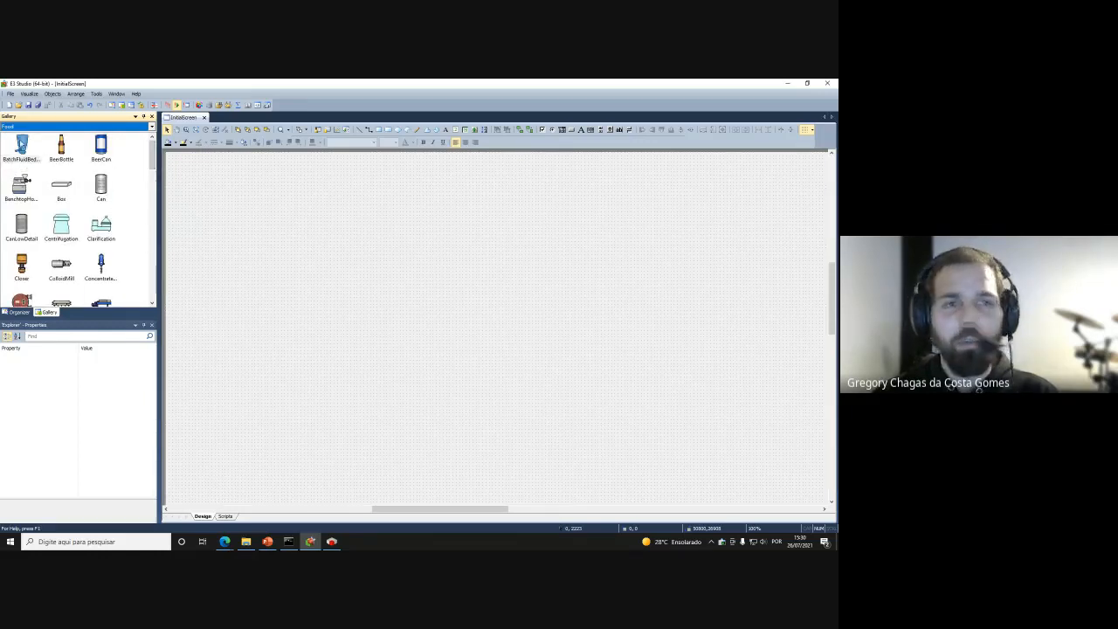
Try placing the BatchFluidBedProcessor and BeerBottle pictures from the Food category on InitialScreen, and delete the placed picture
{"action": "left_click_drag", "start_coordinate": [22, 148], "coordinate": [276, 229]}
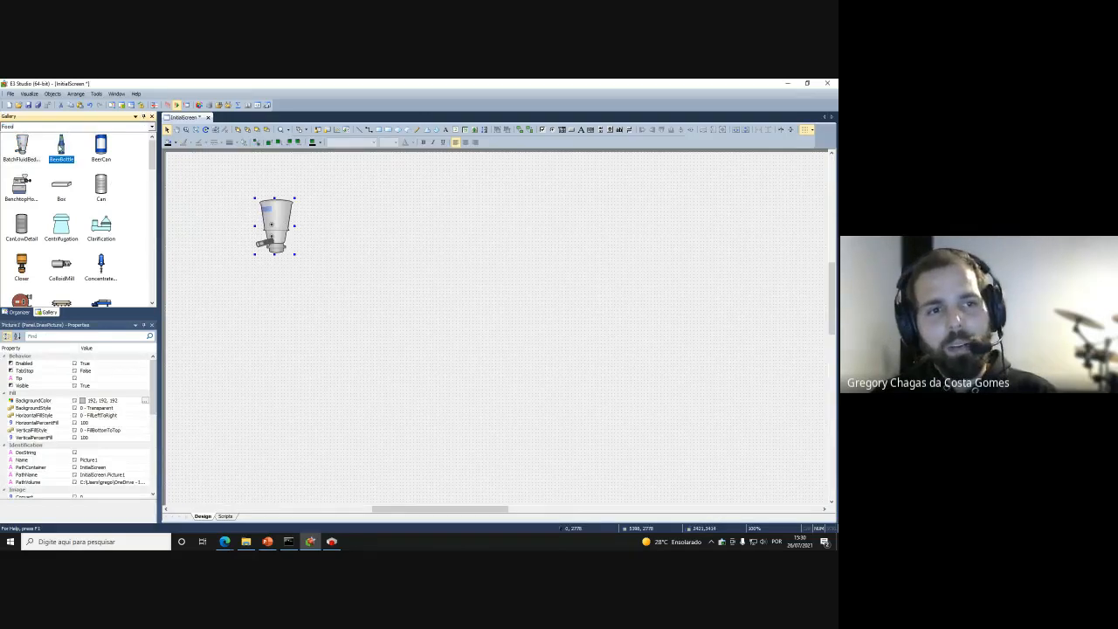
{"action": "left_click_drag", "start_coordinate": [61, 148], "coordinate": [206, 202]}
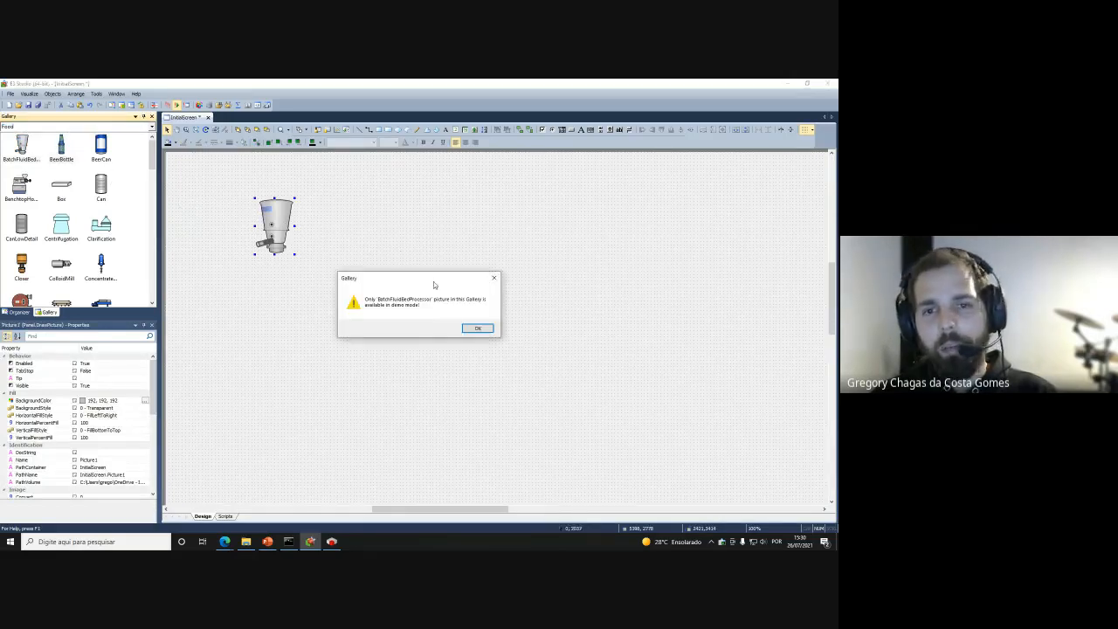
{"action": "left_click", "coordinate": [478, 328]}
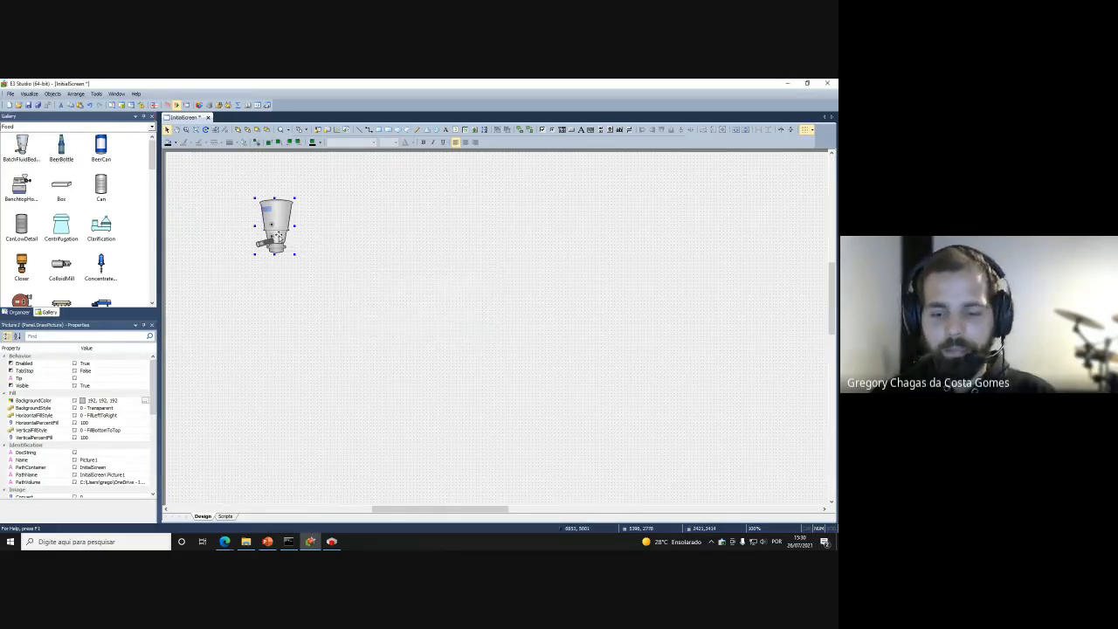
{"action": "key", "text": "Delete"}
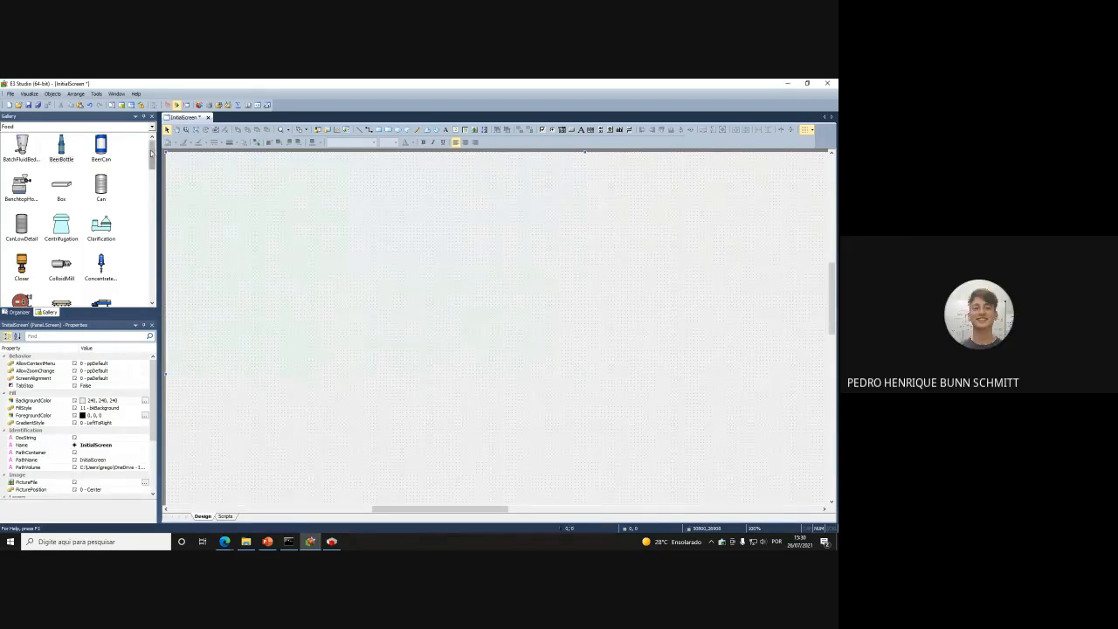
Undock the Gallery from the Organizer as a floating window over the InitialScreen canvas
{"action": "left_click_drag", "start_coordinate": [151, 153], "coordinate": [151, 147]}
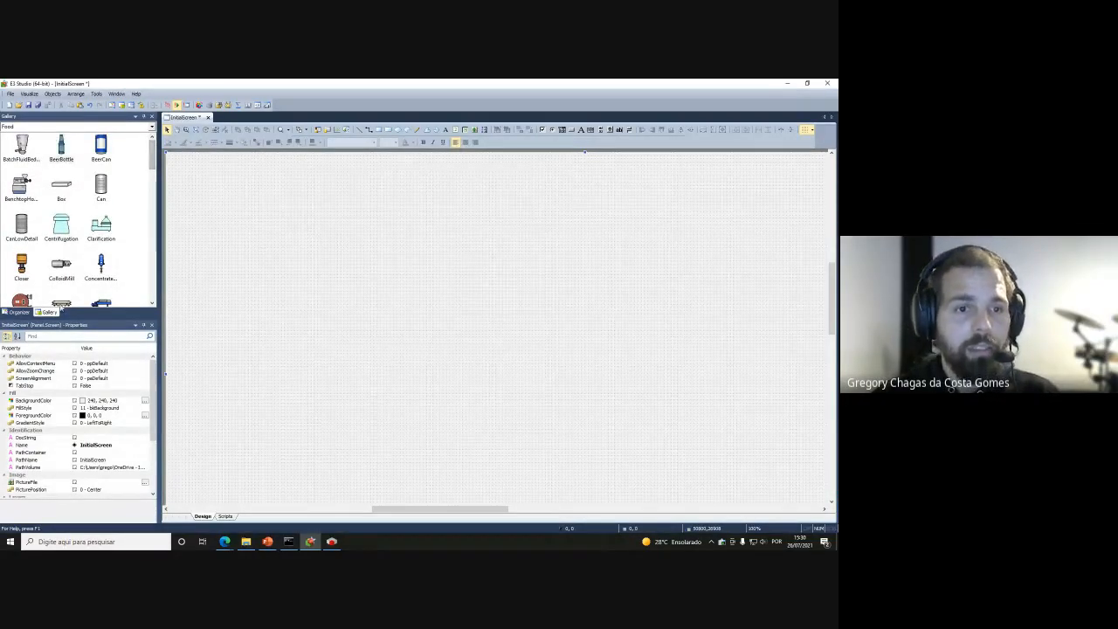
{"action": "left_click_drag", "start_coordinate": [50, 312], "coordinate": [238, 289]}
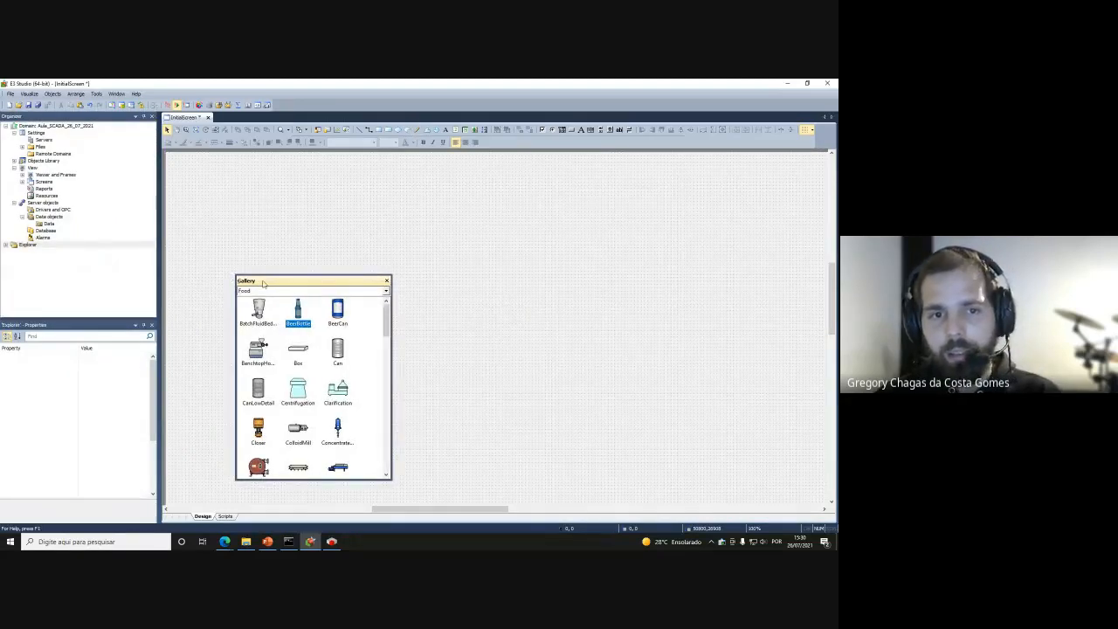
Dock the floating Gallery back with the Organizer, alternate between the two panes and leave the Gallery showing
{"action": "left_click_drag", "start_coordinate": [263, 282], "coordinate": [79, 217]}
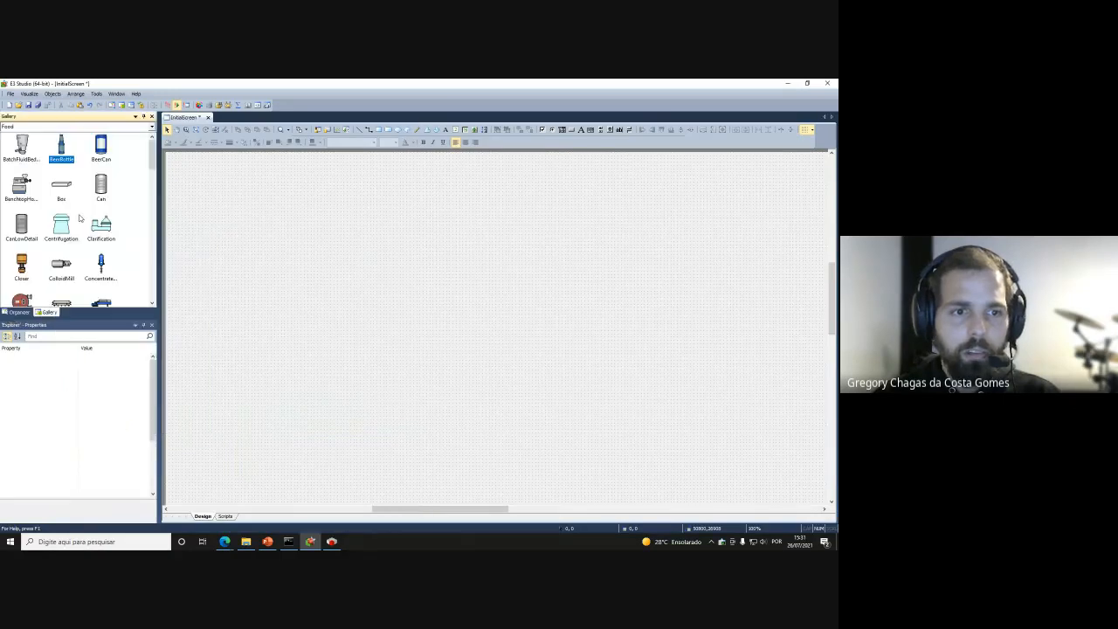
{"action": "left_click", "coordinate": [19, 312]}
{"action": "left_click", "coordinate": [49, 312]}
{"action": "left_click", "coordinate": [20, 312]}
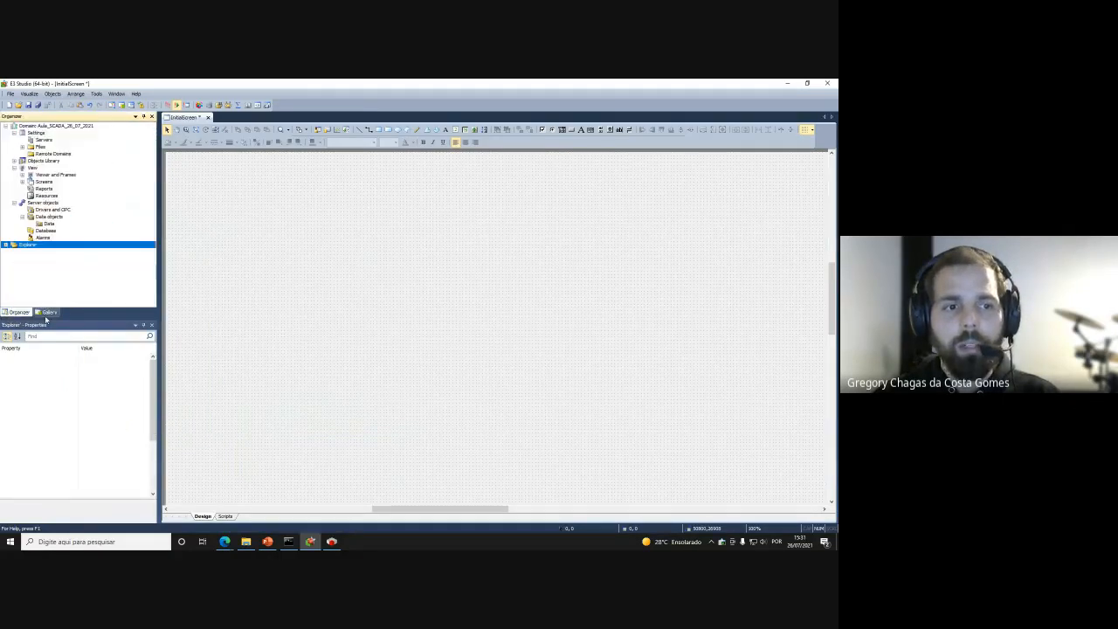
{"action": "left_click", "coordinate": [48, 313]}
{"action": "left_click_drag", "start_coordinate": [48, 312], "coordinate": [78, 218]}
{"action": "left_click", "coordinate": [88, 225]}
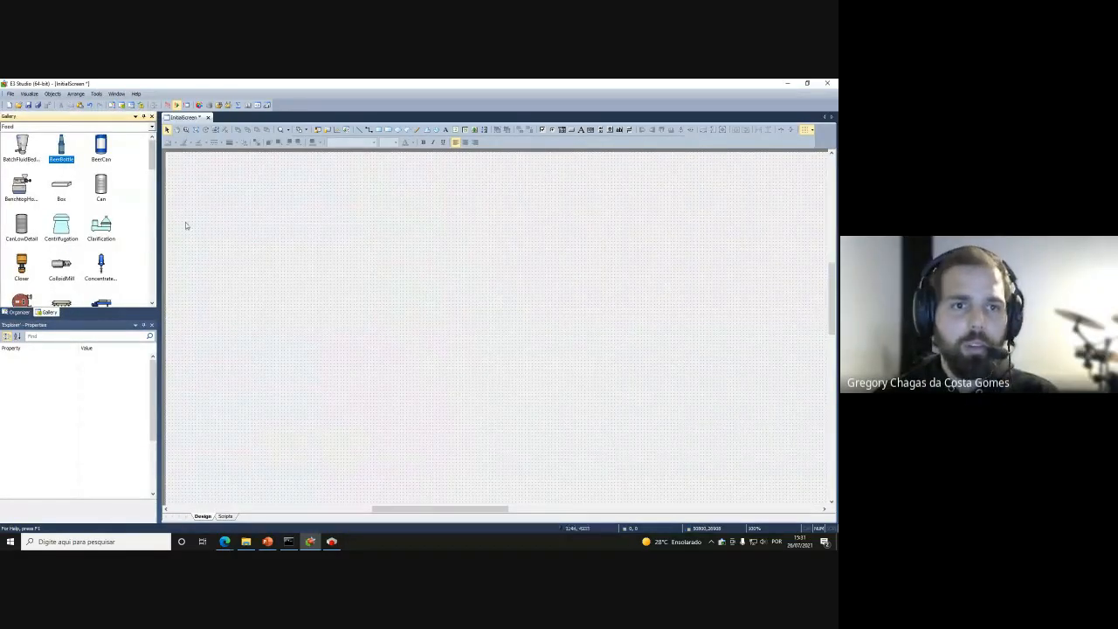
{"action": "left_click_drag", "start_coordinate": [153, 170], "coordinate": [153, 178]}
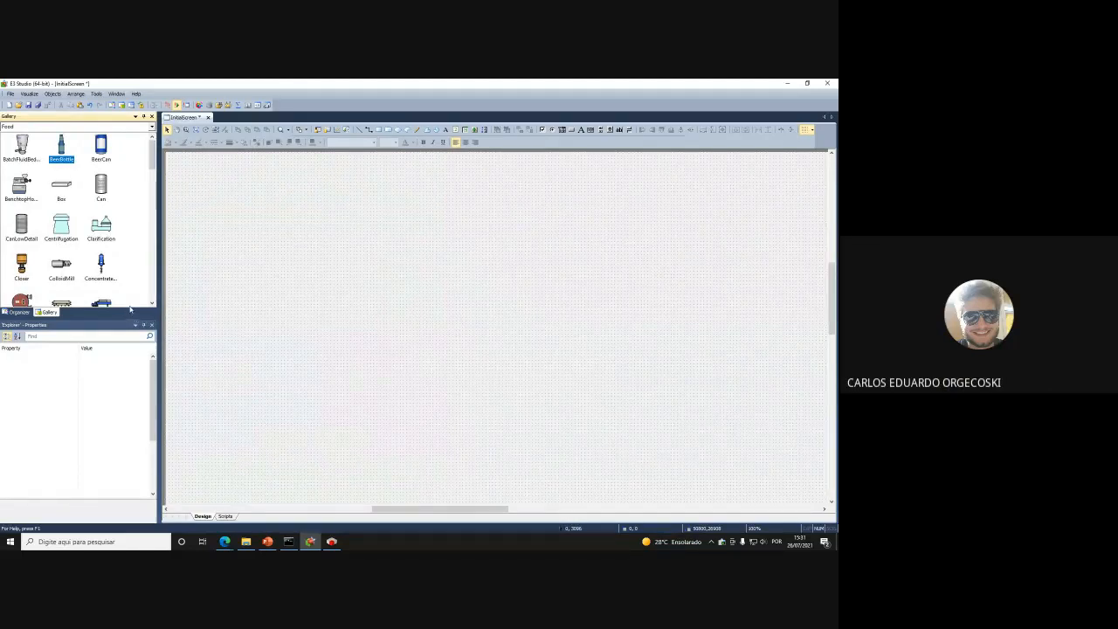
{"action": "left_click", "coordinate": [17, 312]}
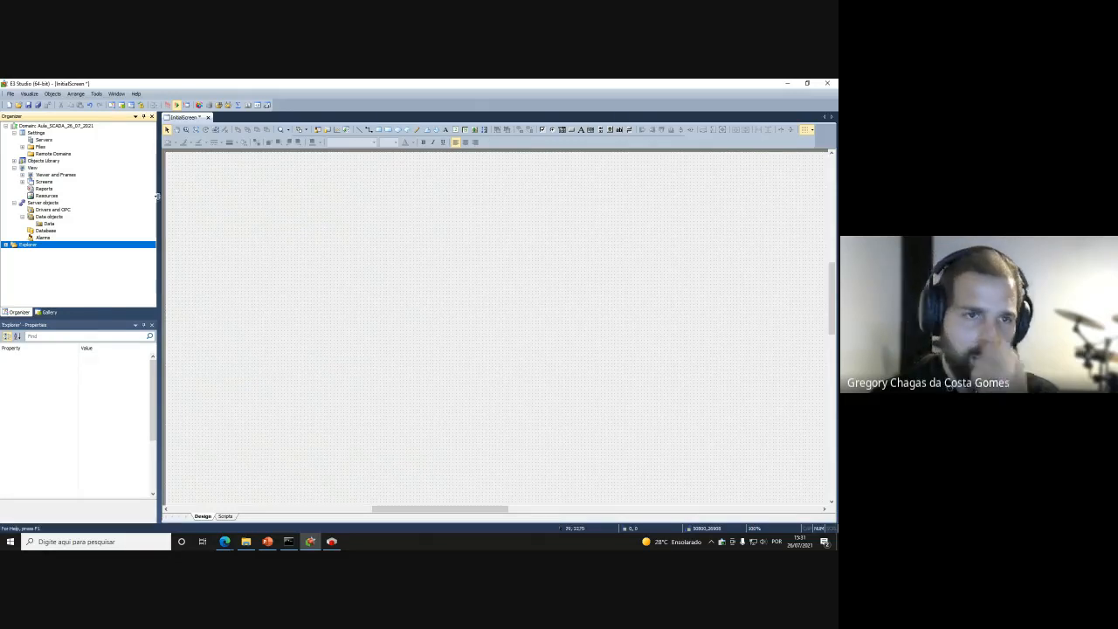
{"action": "left_click", "coordinate": [48, 312]}
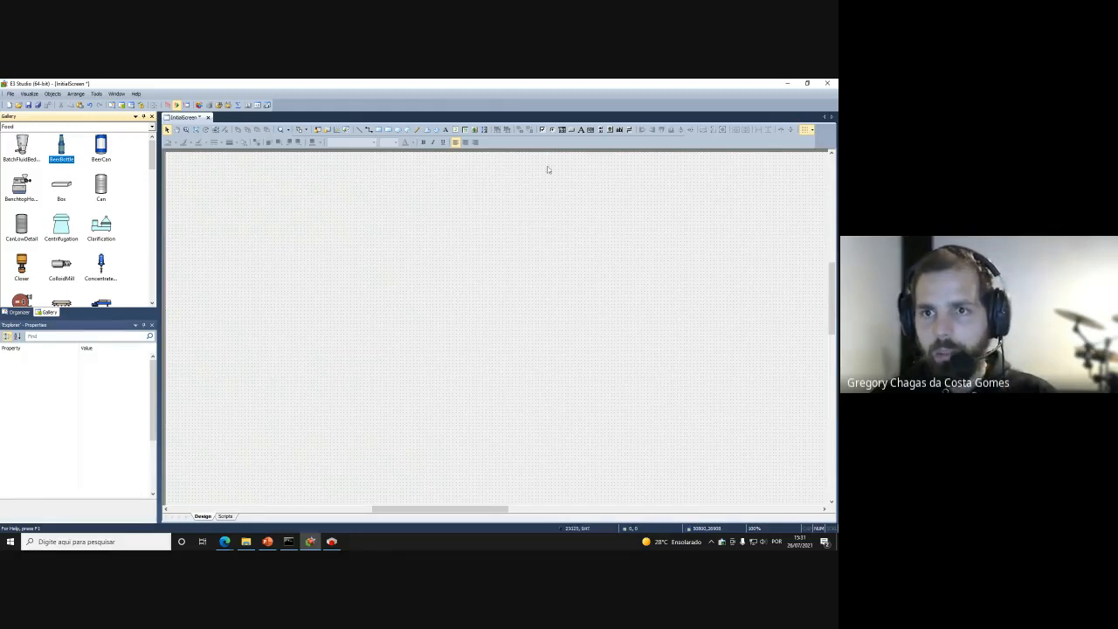
Draw two stacked setpoint fields about 5800 by 1400 units and a display field about 6200 by 1600 units beside them on InitialScreen
{"action": "left_click", "coordinate": [464, 129]}
{"action": "left_click_drag", "start_coordinate": [307, 207], "coordinate": [407, 238]}
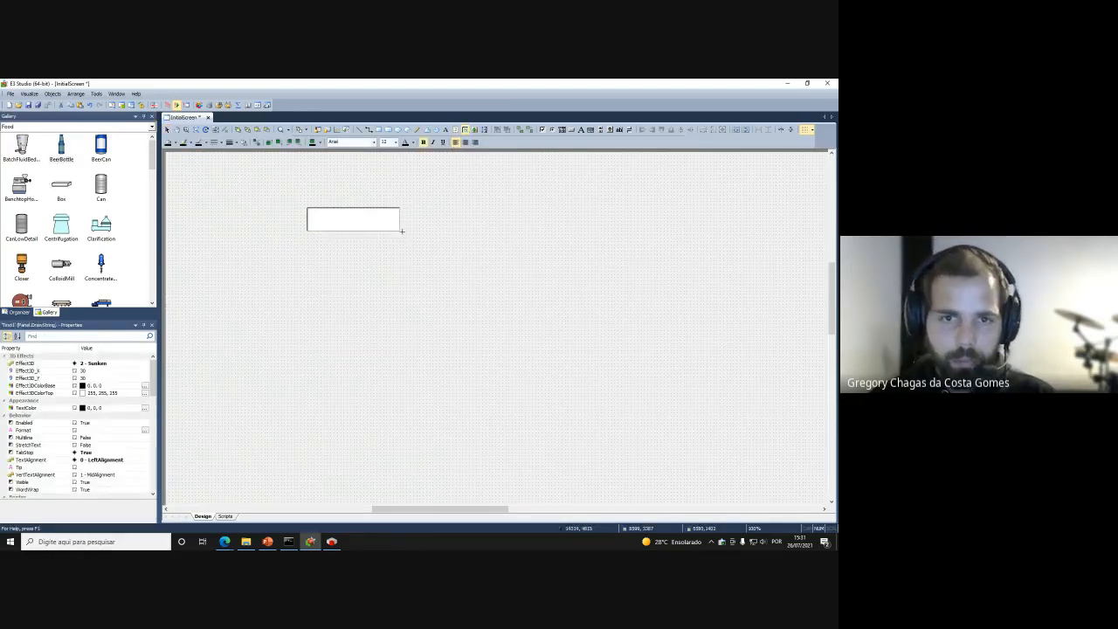
{"action": "left_click", "coordinate": [456, 131]}
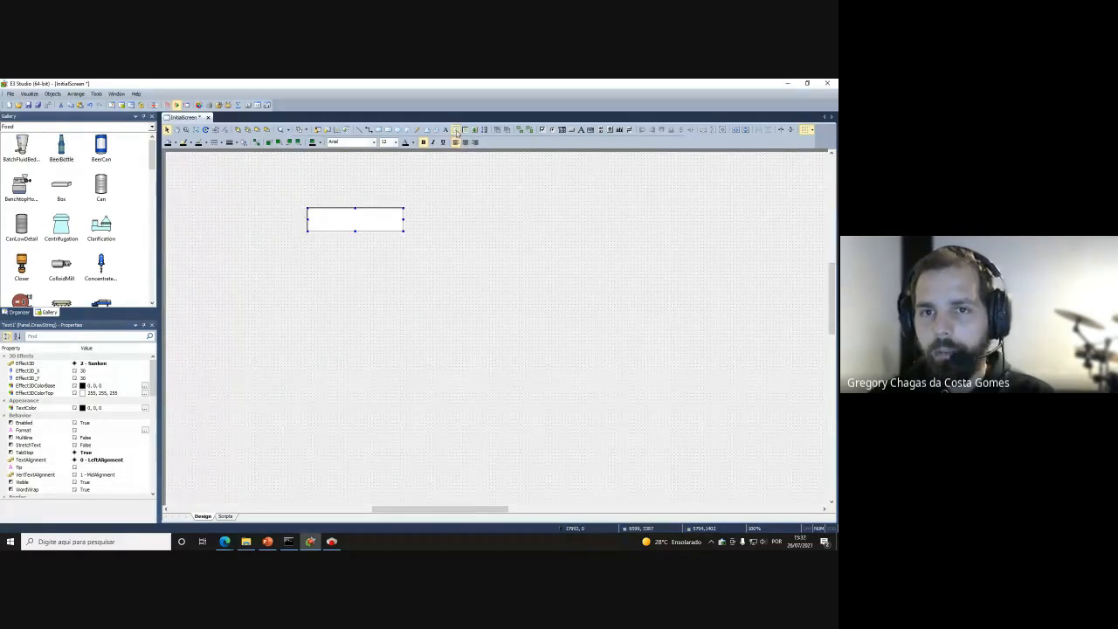
{"action": "left_click_drag", "start_coordinate": [474, 205], "coordinate": [578, 231]}
{"action": "left_click", "coordinate": [465, 129]}
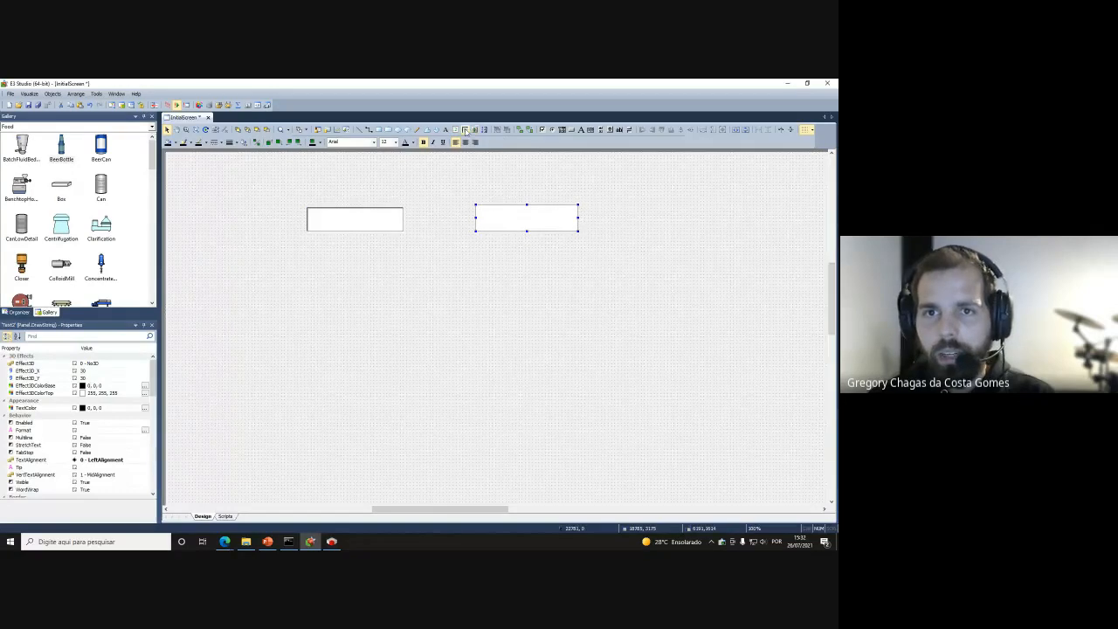
{"action": "left_click_drag", "start_coordinate": [306, 236], "coordinate": [401, 261]}
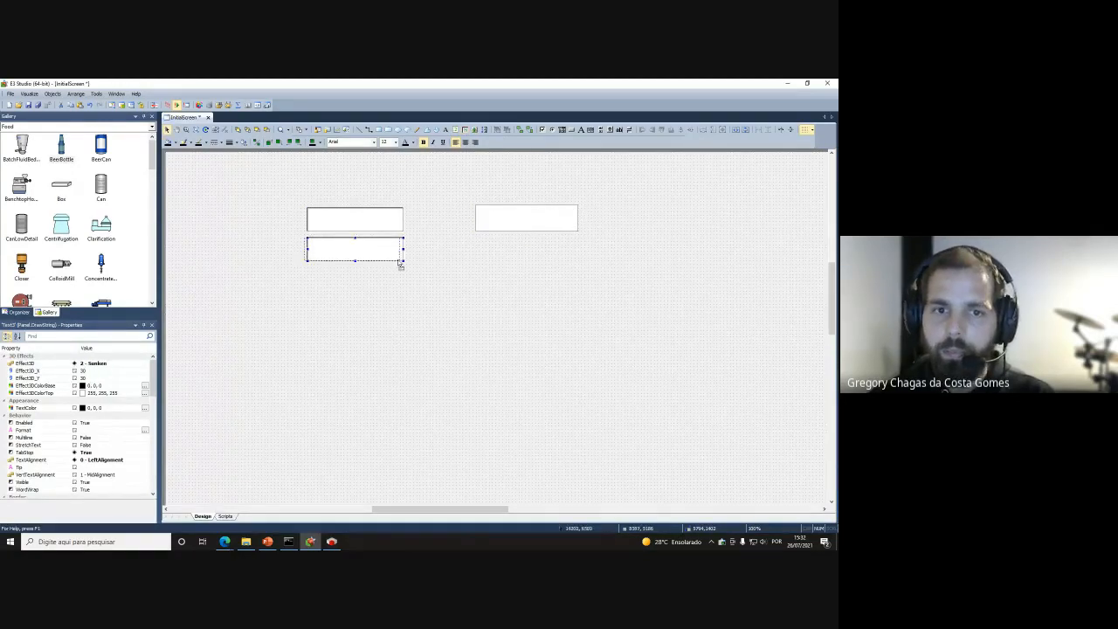
{"action": "left_click", "coordinate": [434, 271]}
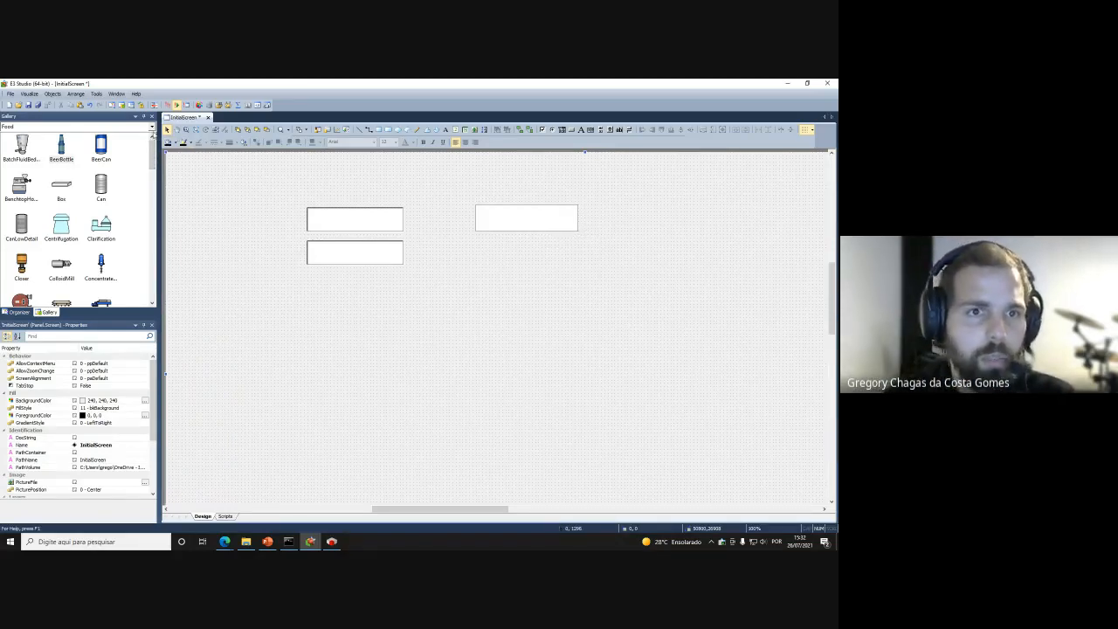
Place the 18WheelerTruck picture from the Gallery's Vehicles category on InitialScreen, below and to the right of the display field
{"action": "left_click", "coordinate": [151, 128]}
{"action": "left_click_drag", "start_coordinate": [151, 177], "coordinate": [154, 209]}
{"action": "left_click", "coordinate": [32, 200]}
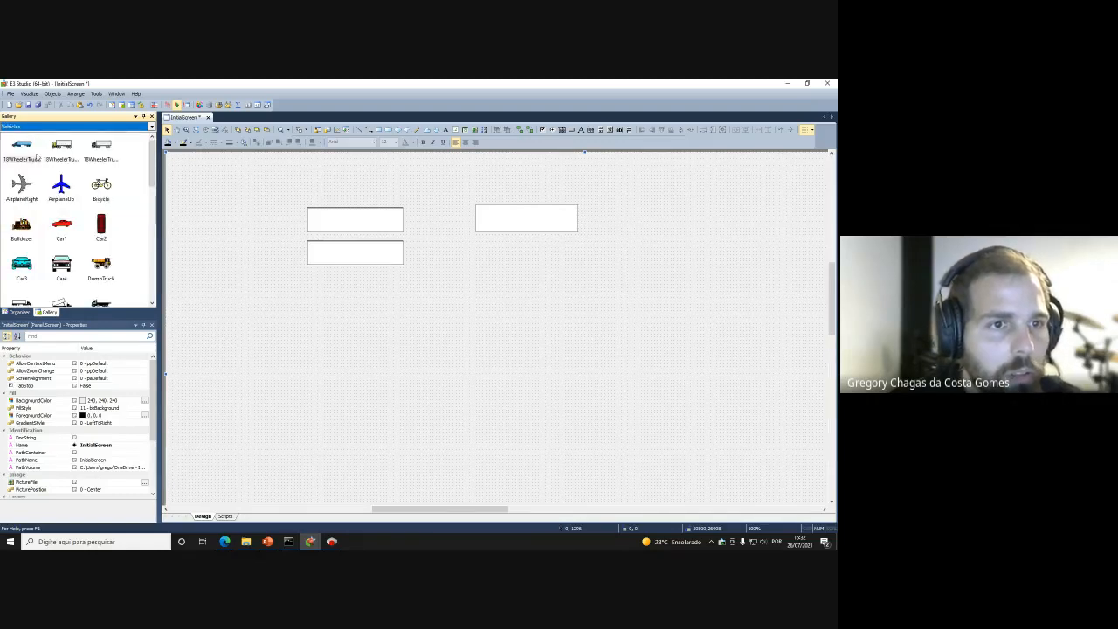
{"action": "left_click_drag", "start_coordinate": [22, 146], "coordinate": [669, 348]}
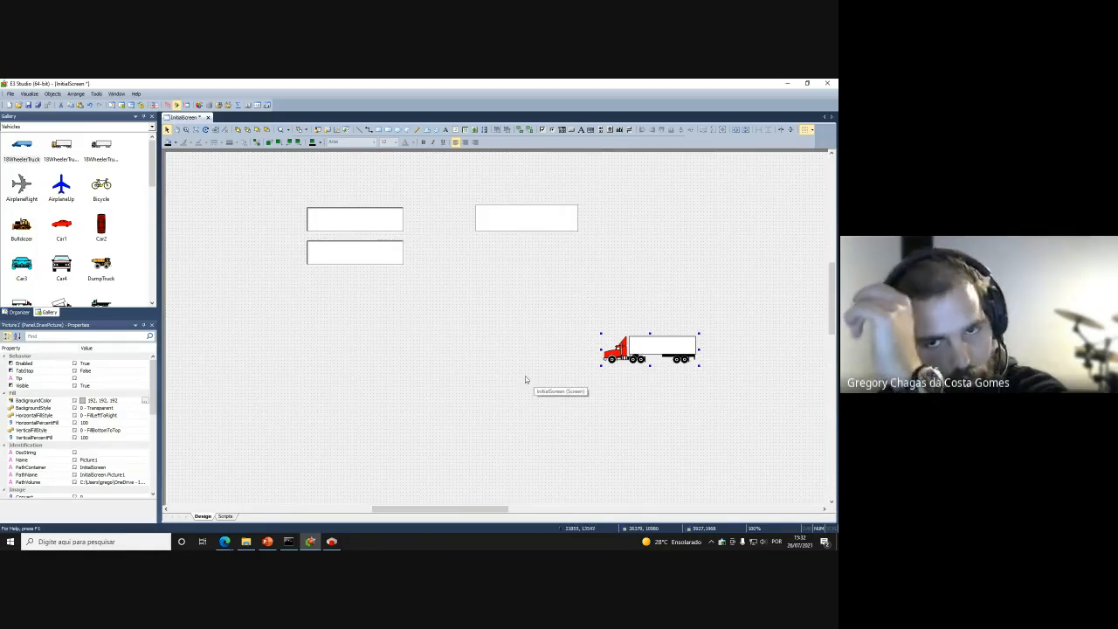
Move the upper setpoint field and the display field slightly upward so their upper edges line up
{"action": "left_click_drag", "start_coordinate": [369, 223], "coordinate": [370, 218]}
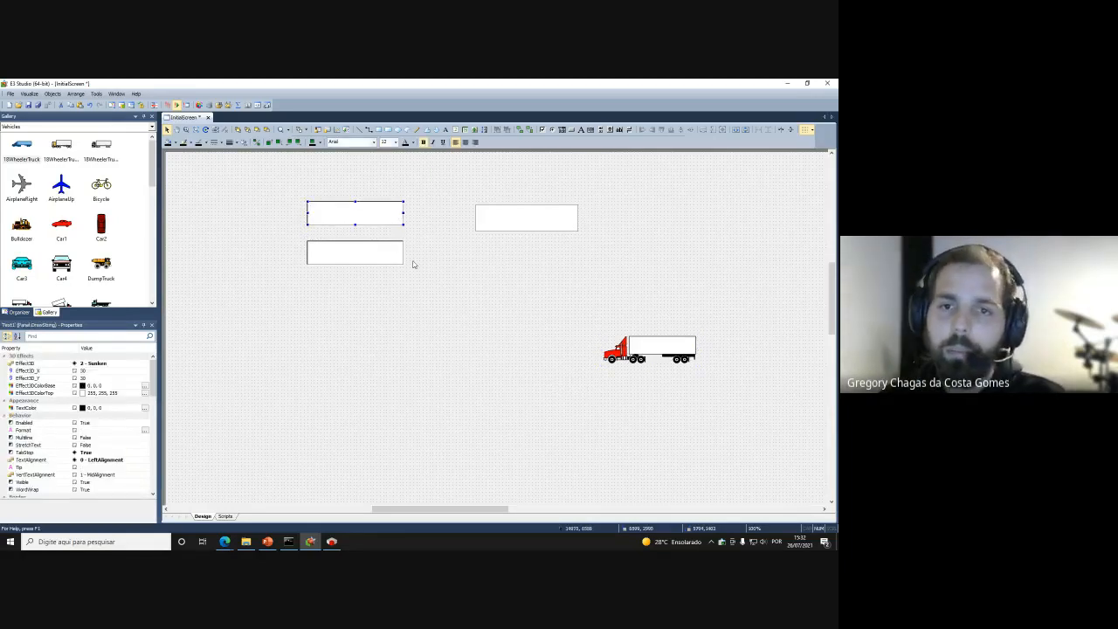
{"action": "left_click", "coordinate": [495, 218]}
{"action": "left_click_drag", "start_coordinate": [496, 216], "coordinate": [498, 218]}
{"action": "left_click", "coordinate": [532, 284]}
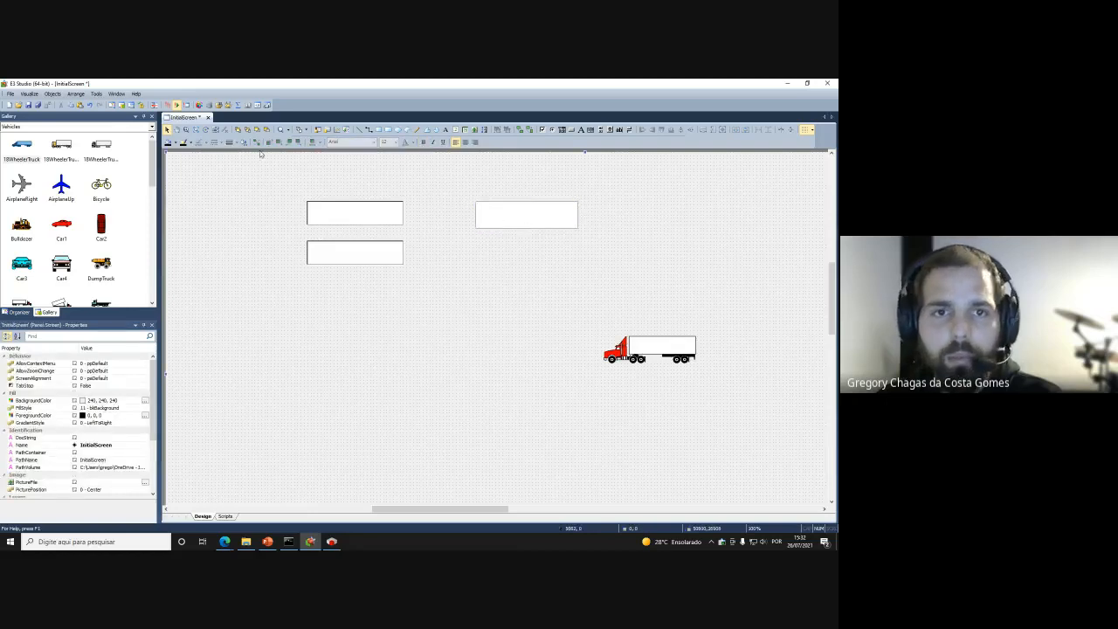
Add the text label "Parâmetro A" above the upper setpoint field
{"action": "left_click", "coordinate": [446, 130]}
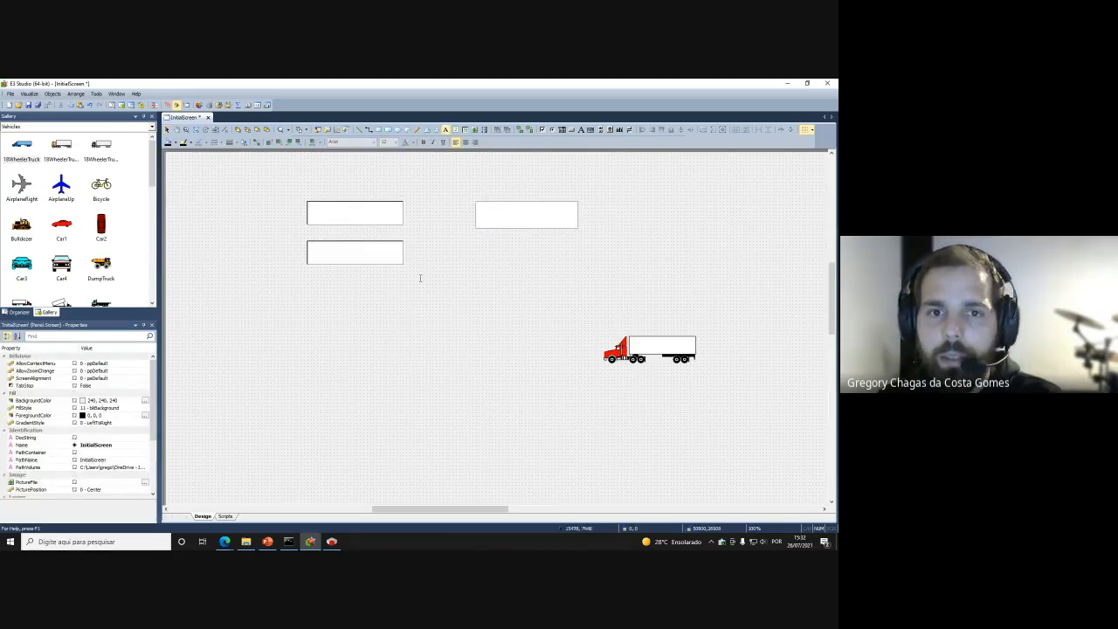
{"action": "left_click_drag", "start_coordinate": [313, 185], "coordinate": [351, 205]}
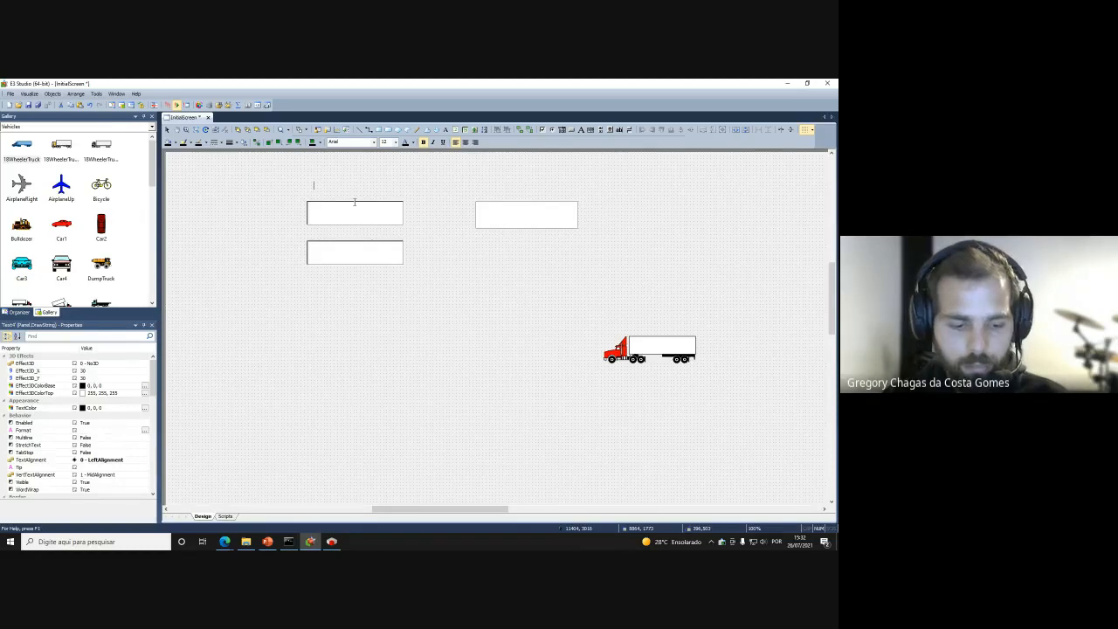
{"action": "type", "text": "Para"}
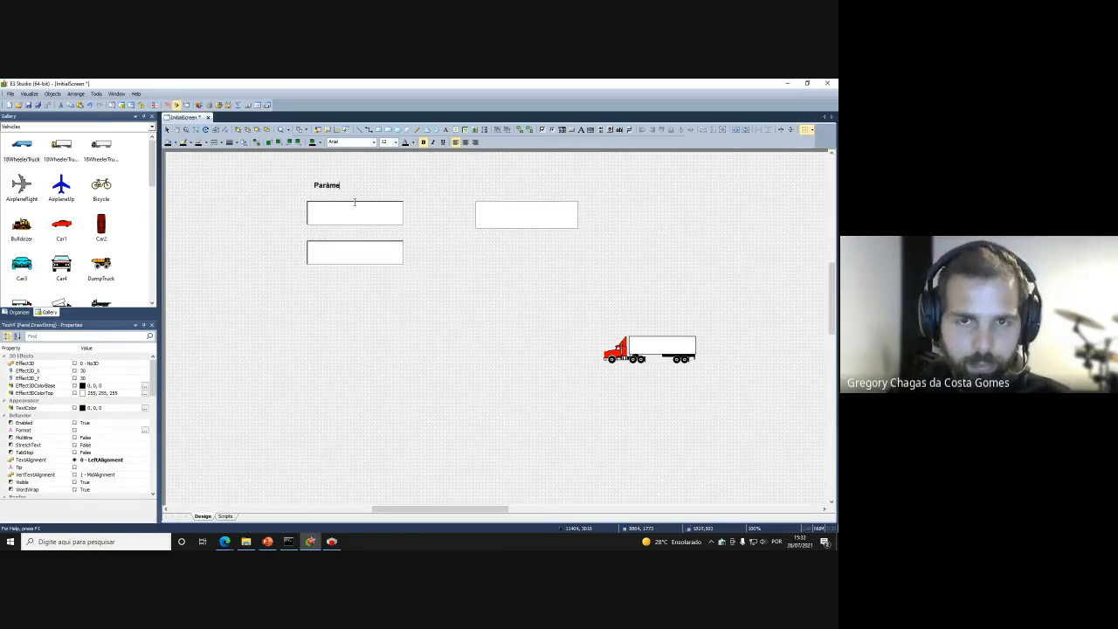
{"action": "key", "text": "Escape"}
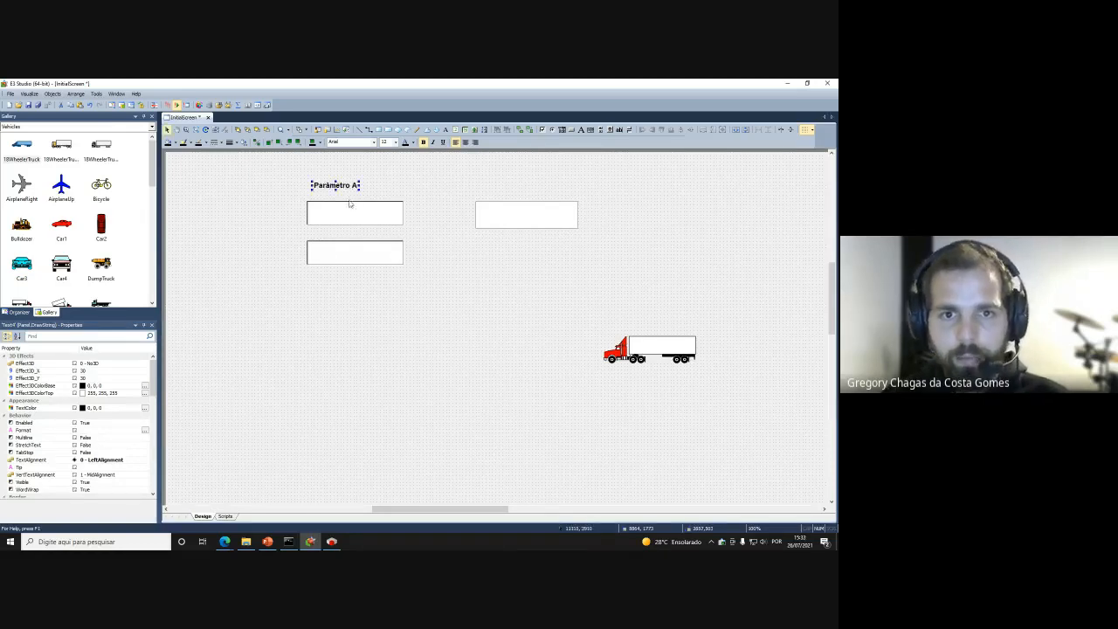
Duplicate the "Parâmetro A" label, move the lower setpoint field down and position the copy just above it
{"action": "key", "text": "ctrl+v"}
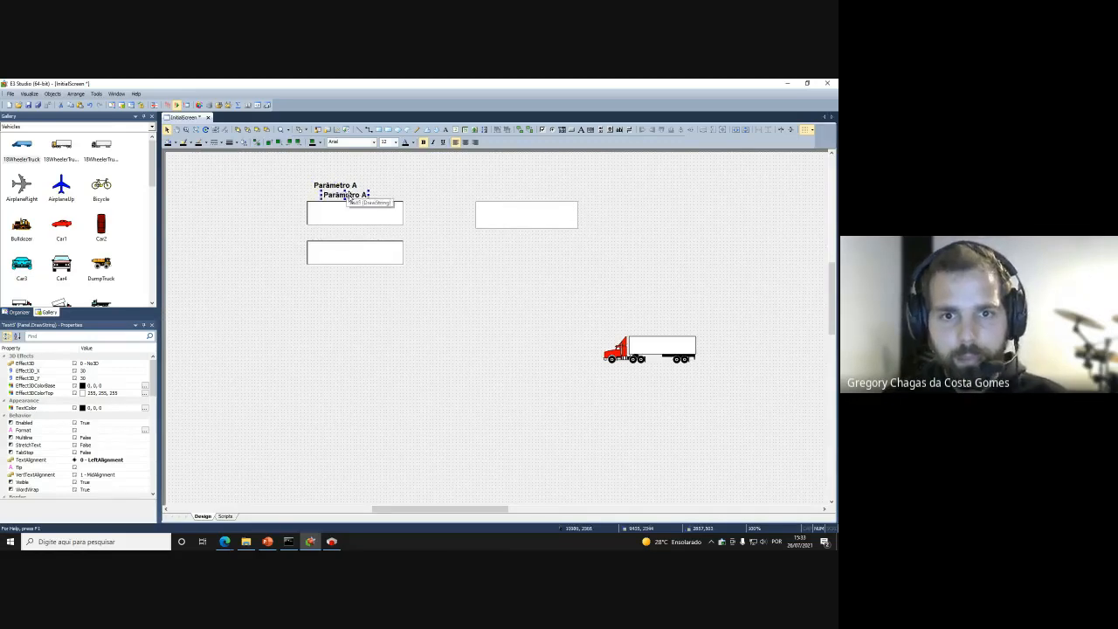
{"action": "left_click_drag", "start_coordinate": [345, 198], "coordinate": [349, 289]}
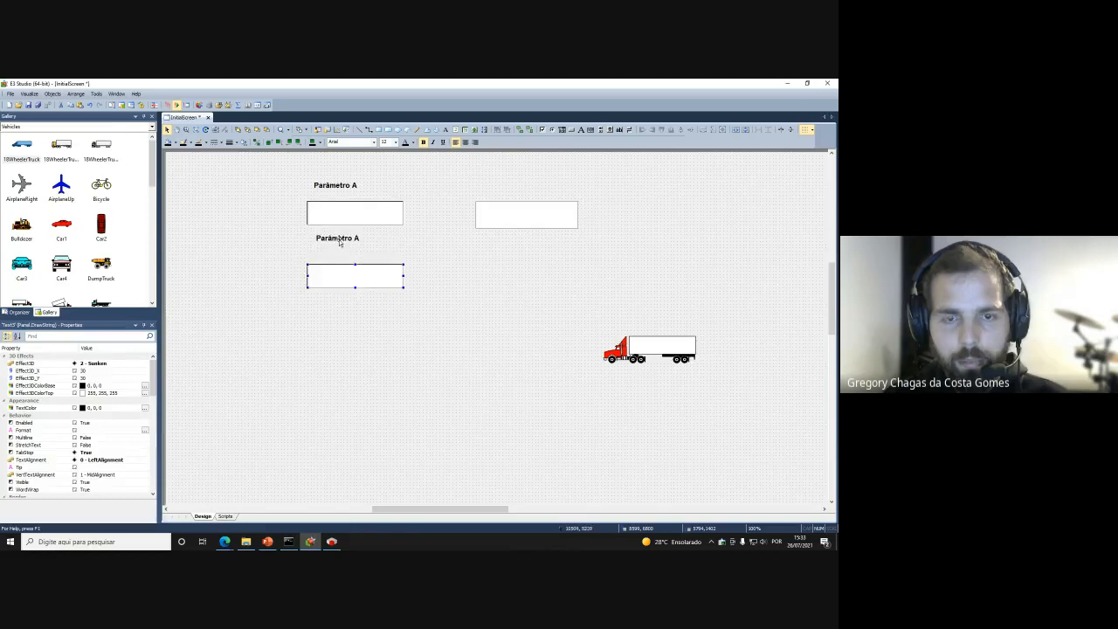
{"action": "left_click_drag", "start_coordinate": [342, 242], "coordinate": [340, 256]}
Examine the script views of the copied label, the lower setpoint field and InitialScreen, and return to the design view
{"action": "double_click", "coordinate": [356, 255]}
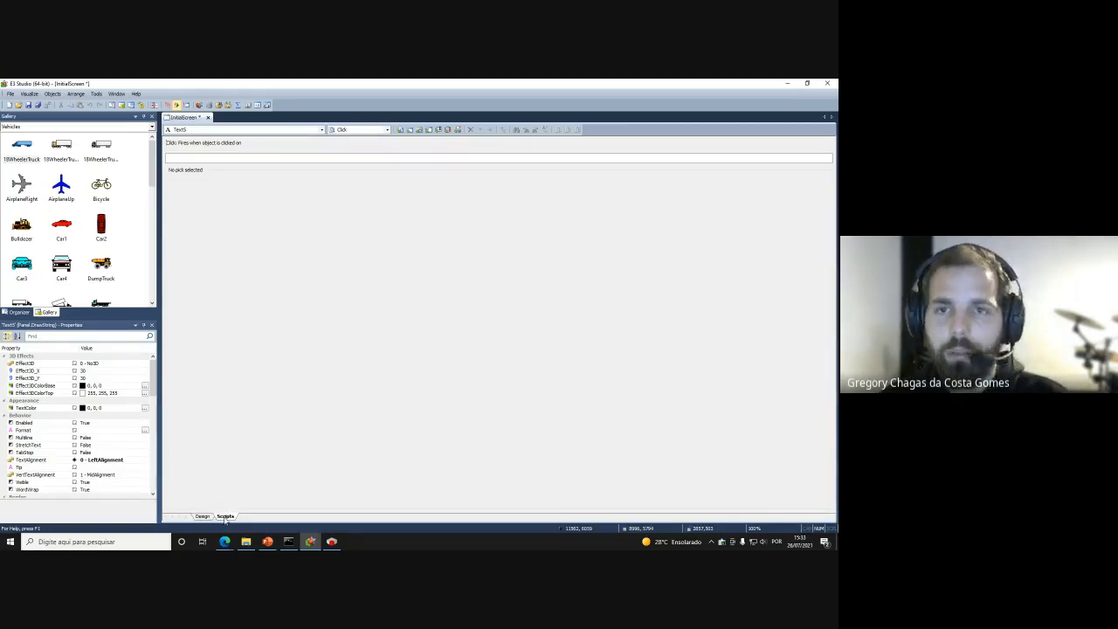
{"action": "left_click", "coordinate": [202, 517]}
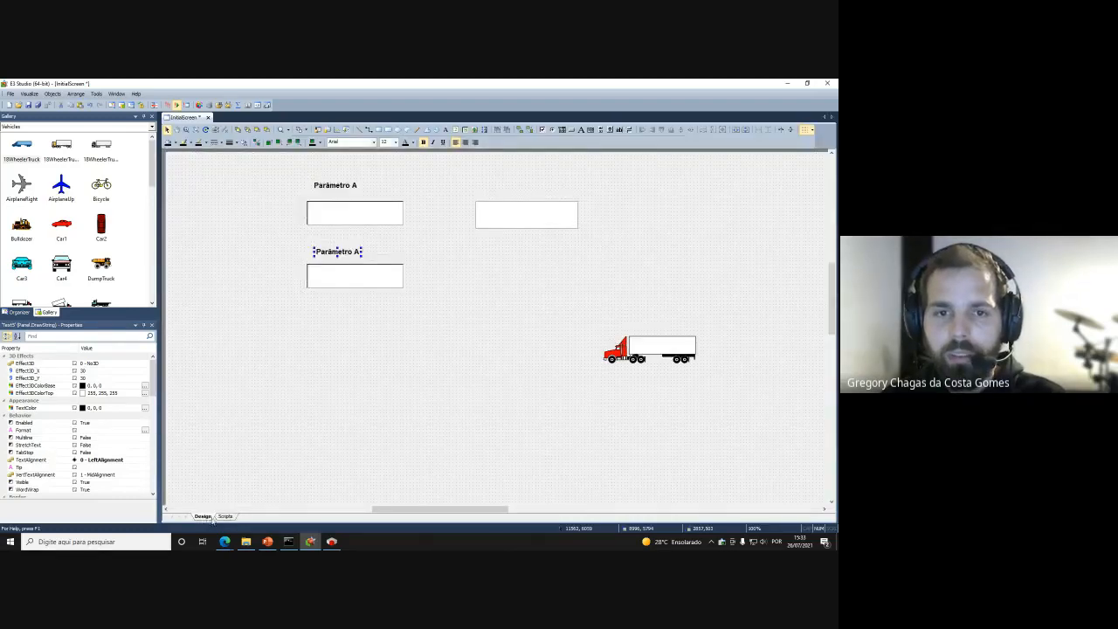
{"action": "left_click", "coordinate": [226, 516]}
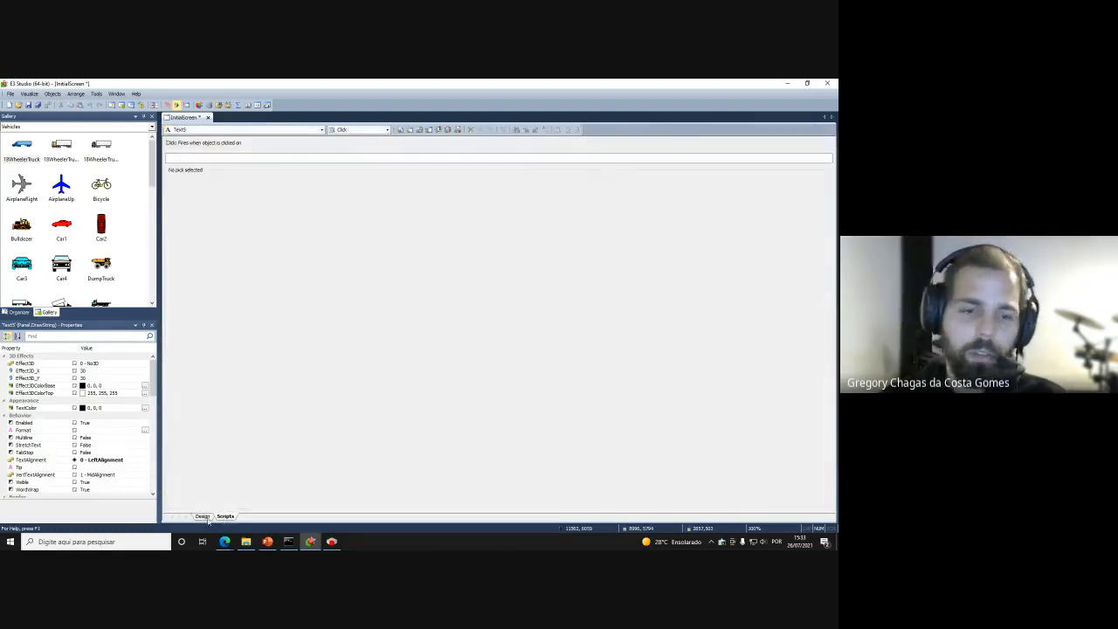
{"action": "left_click", "coordinate": [203, 516]}
{"action": "double_click", "coordinate": [382, 277]}
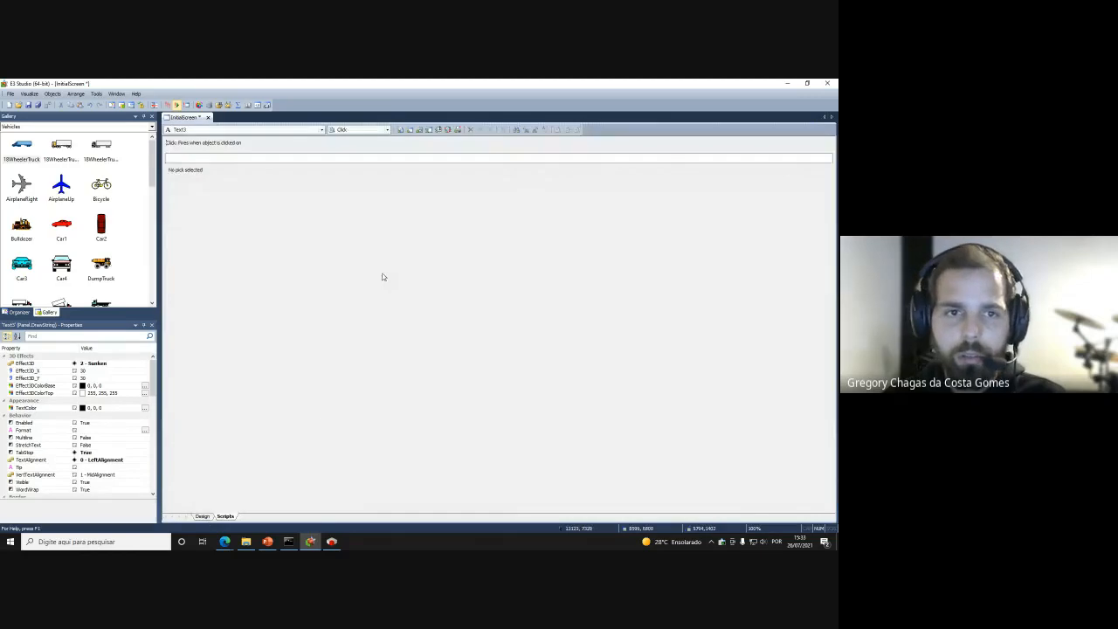
{"action": "left_click", "coordinate": [202, 516]}
{"action": "double_click", "coordinate": [452, 386]}
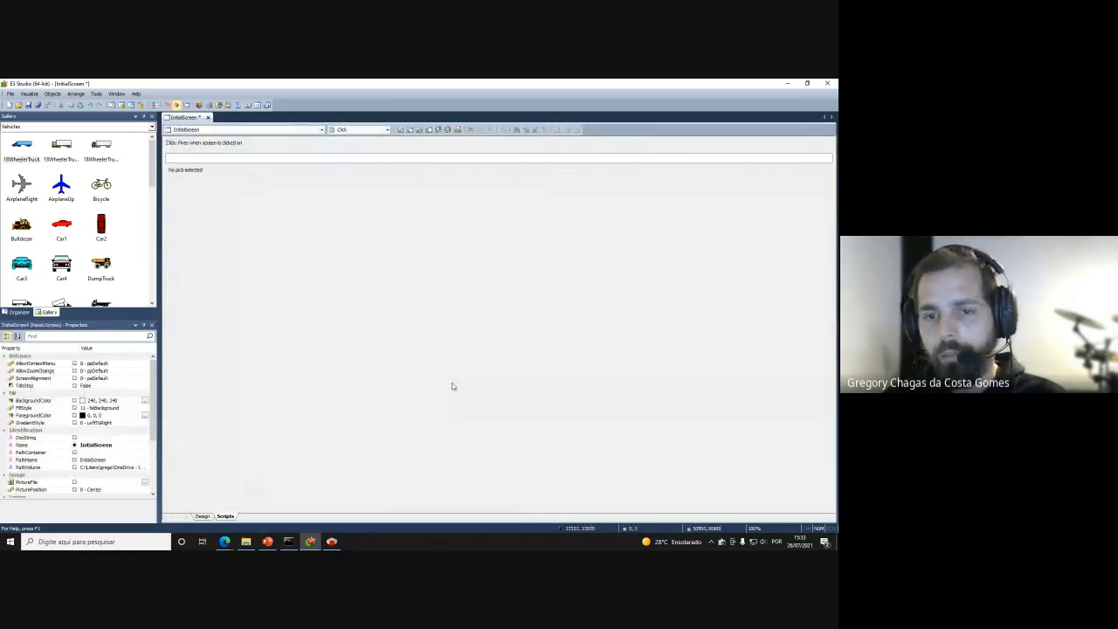
{"action": "left_click", "coordinate": [203, 516]}
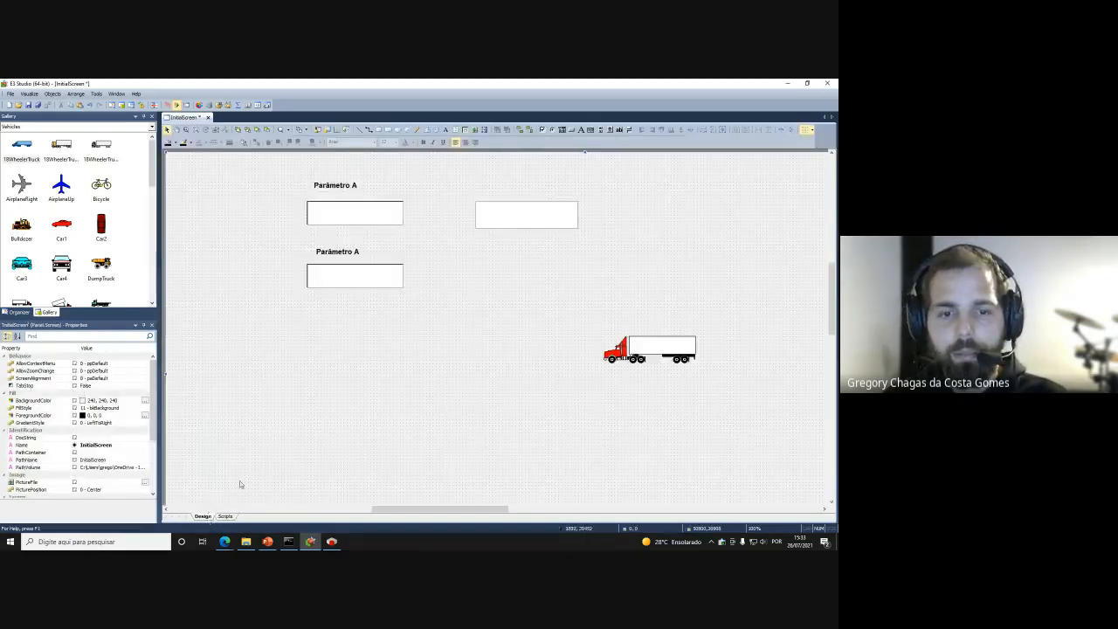
{"action": "left_click", "coordinate": [226, 516]}
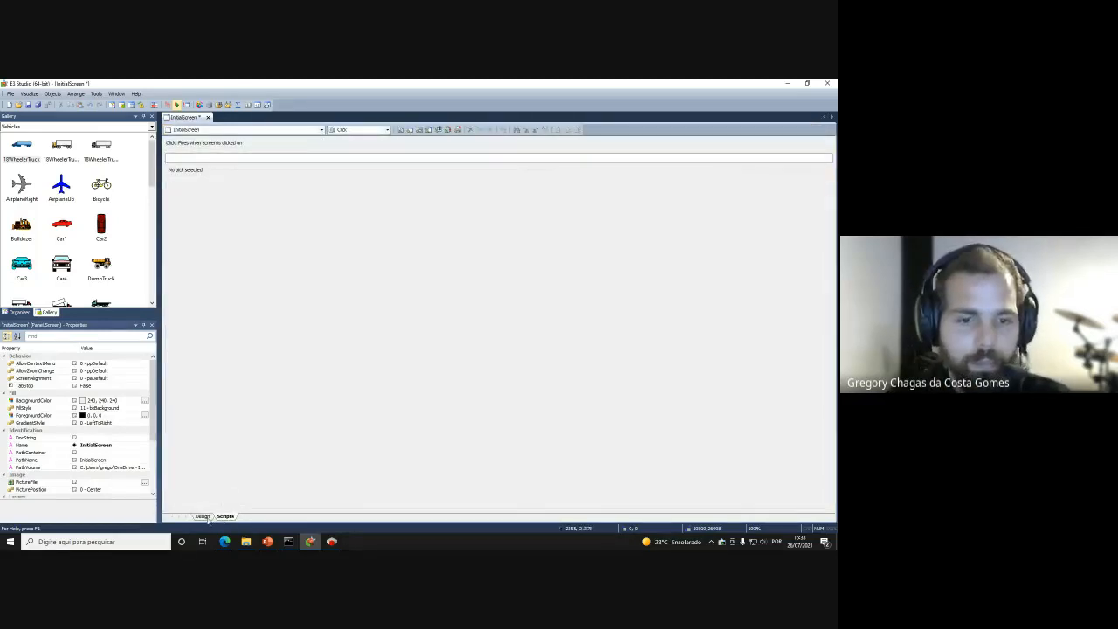
{"action": "left_click", "coordinate": [203, 516]}
Change the label above the lower setpoint field to "Parâmetro B"
{"action": "left_click", "coordinate": [349, 253]}
{"action": "left_click", "coordinate": [348, 254]}
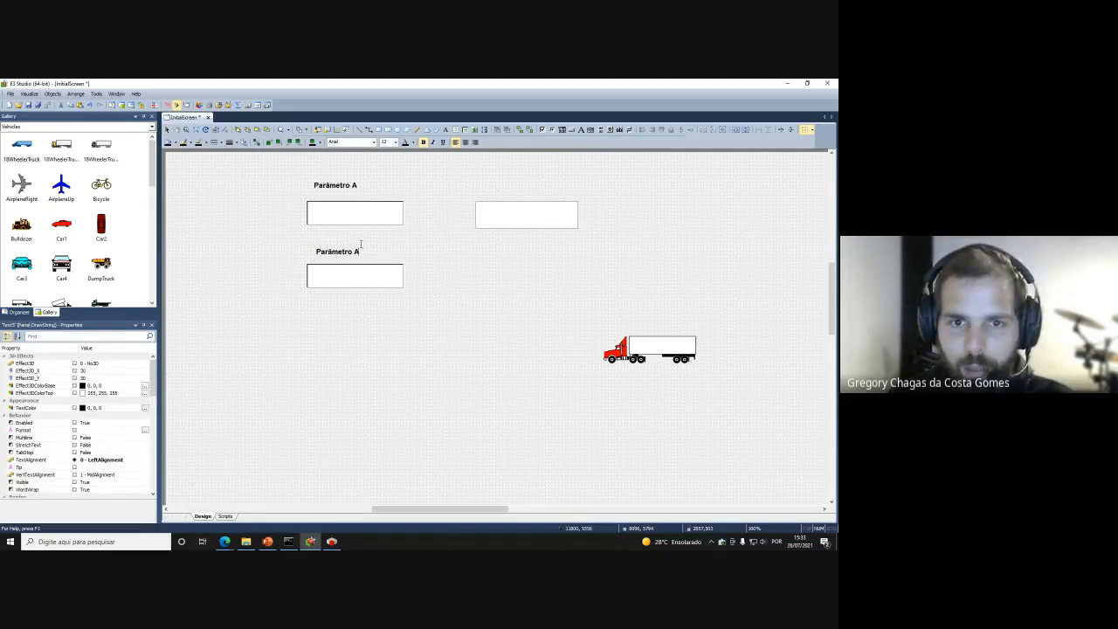
{"action": "type", "text": "B"}
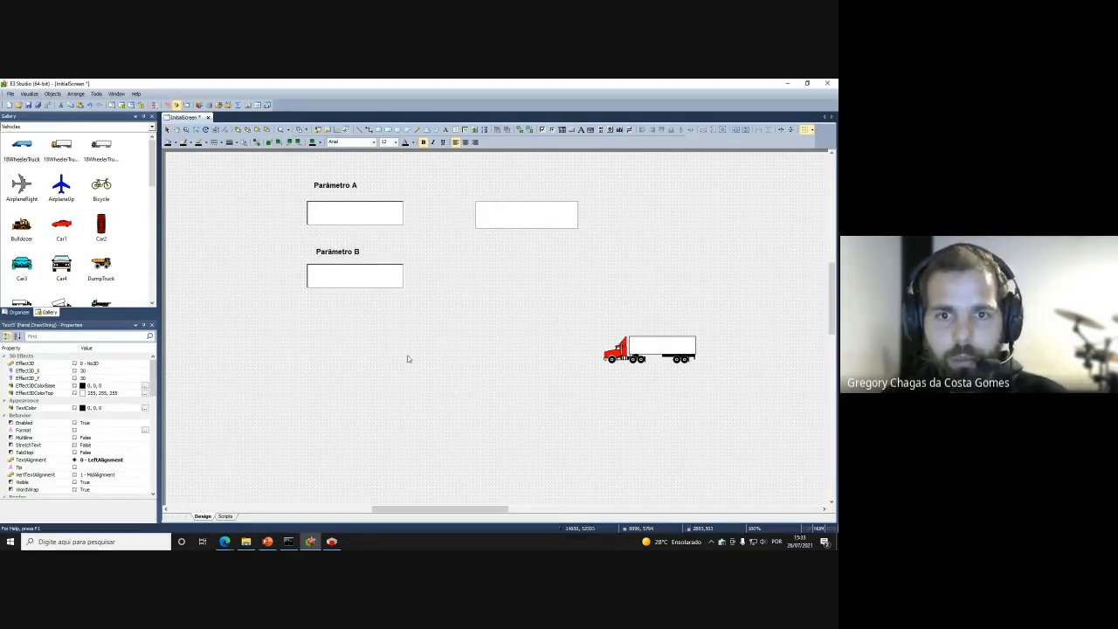
{"action": "key", "text": "Return"}
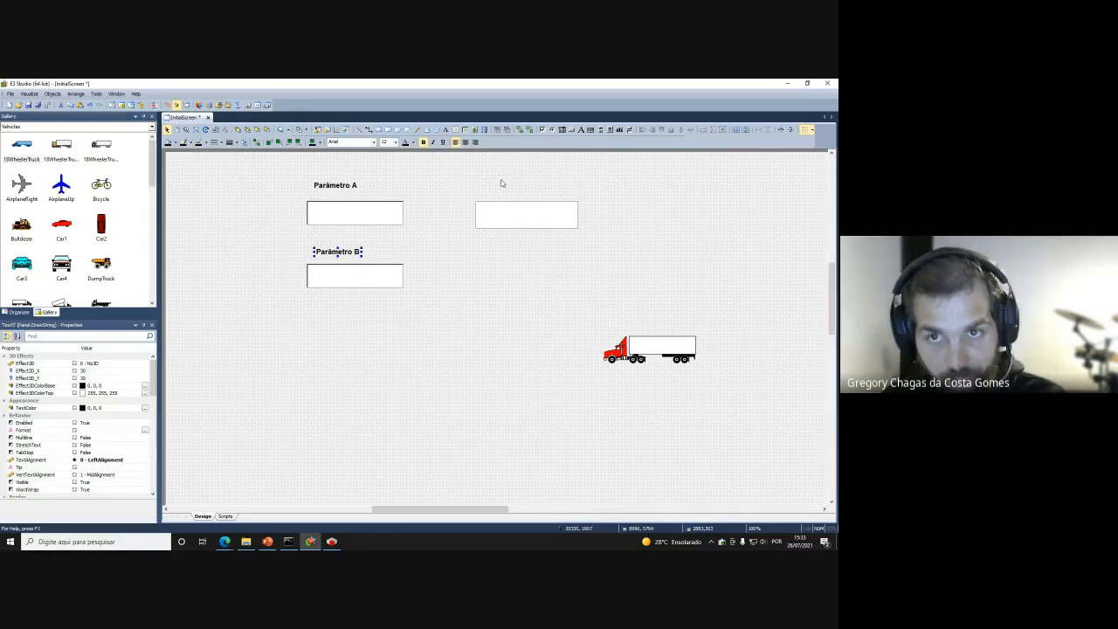
Add the text label "Velocidade do Caminhão" above the display field and bring the label and field closer together
{"action": "left_click", "coordinate": [444, 129]}
{"action": "left_click_drag", "start_coordinate": [475, 179], "coordinate": [535, 198]}
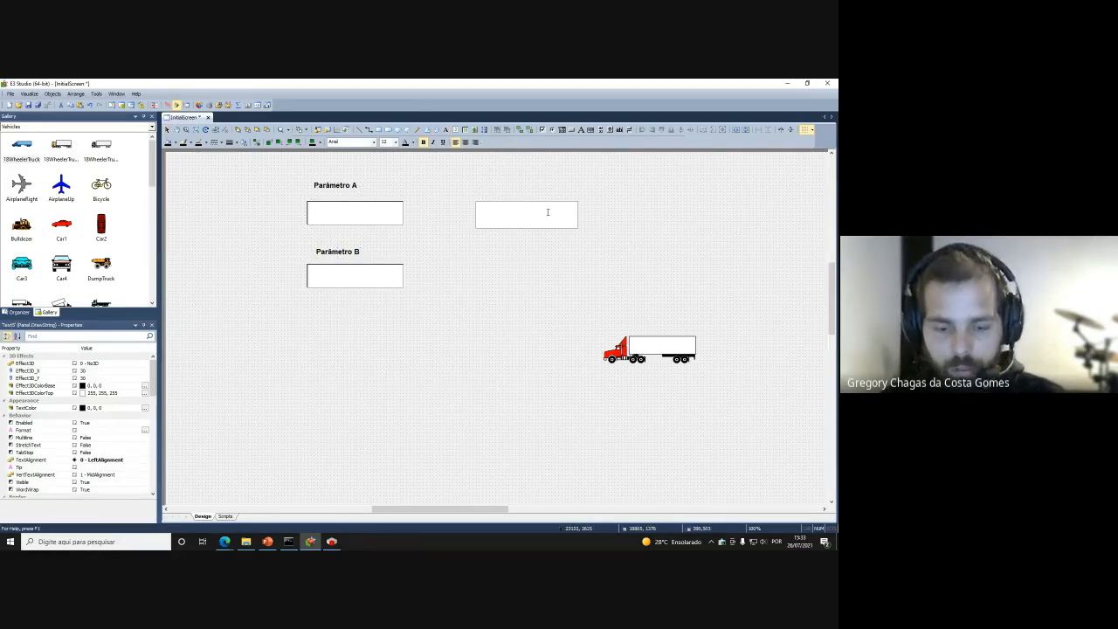
{"action": "type", "text": "Velocida"}
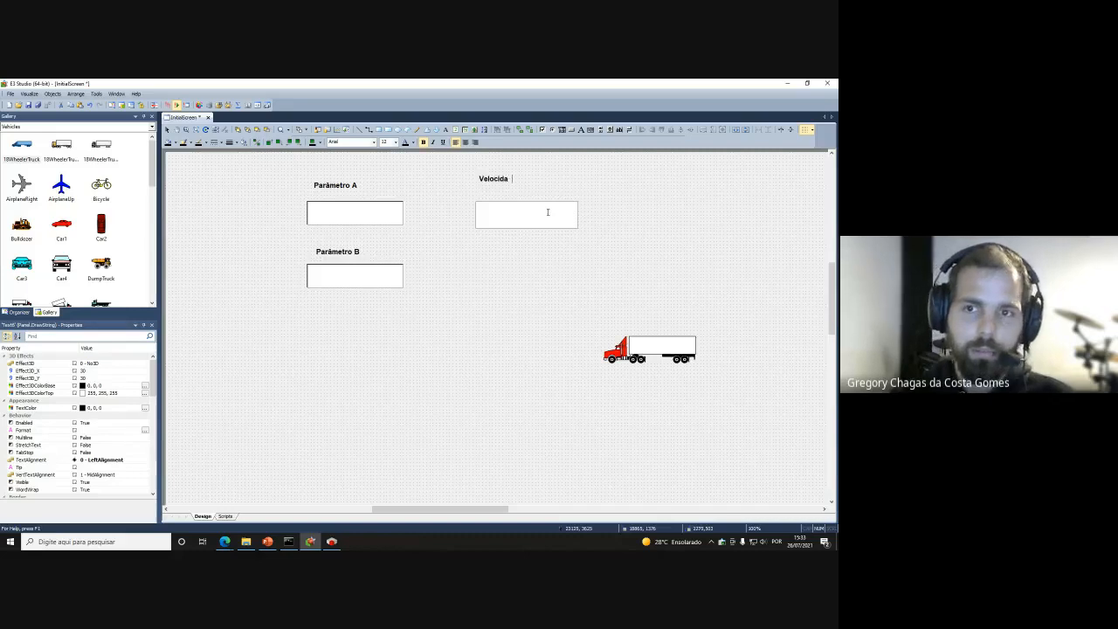
{"action": "type", "text": "de do Caminhão"}
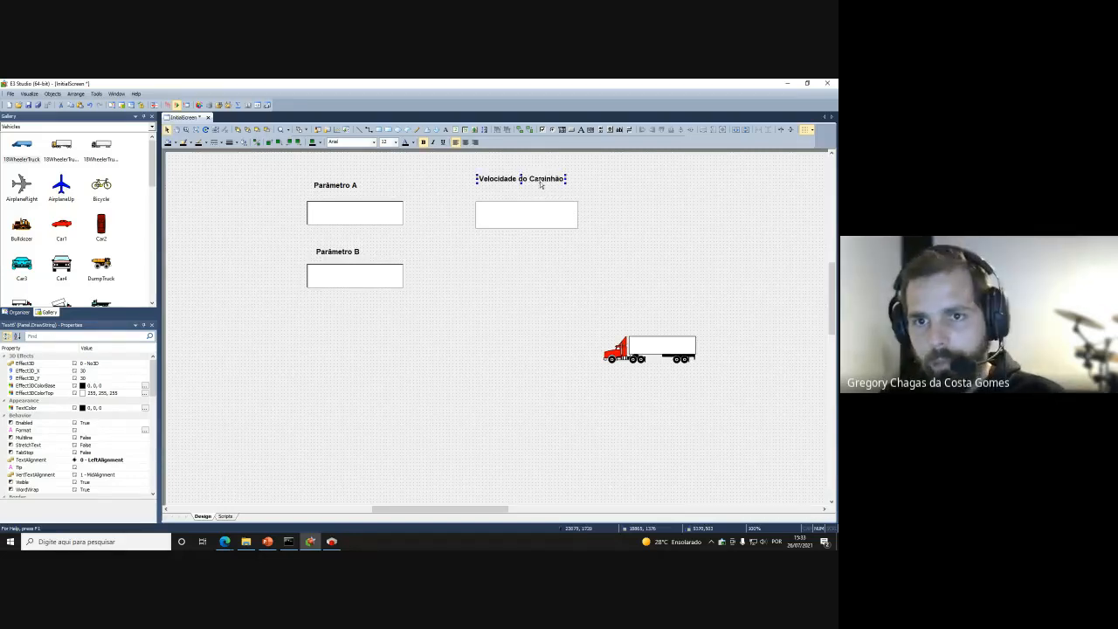
{"action": "left_click", "coordinate": [531, 206]}
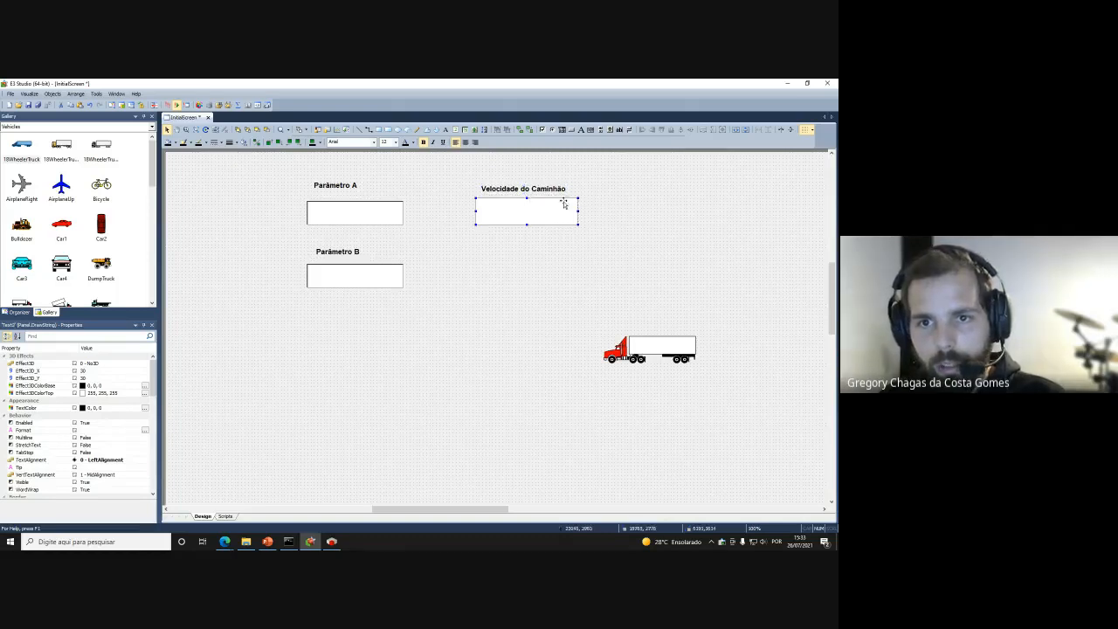
Reposition the truck picture slightly lower and further right on InitialScreen, below the speed display
{"action": "left_click", "coordinate": [634, 266]}
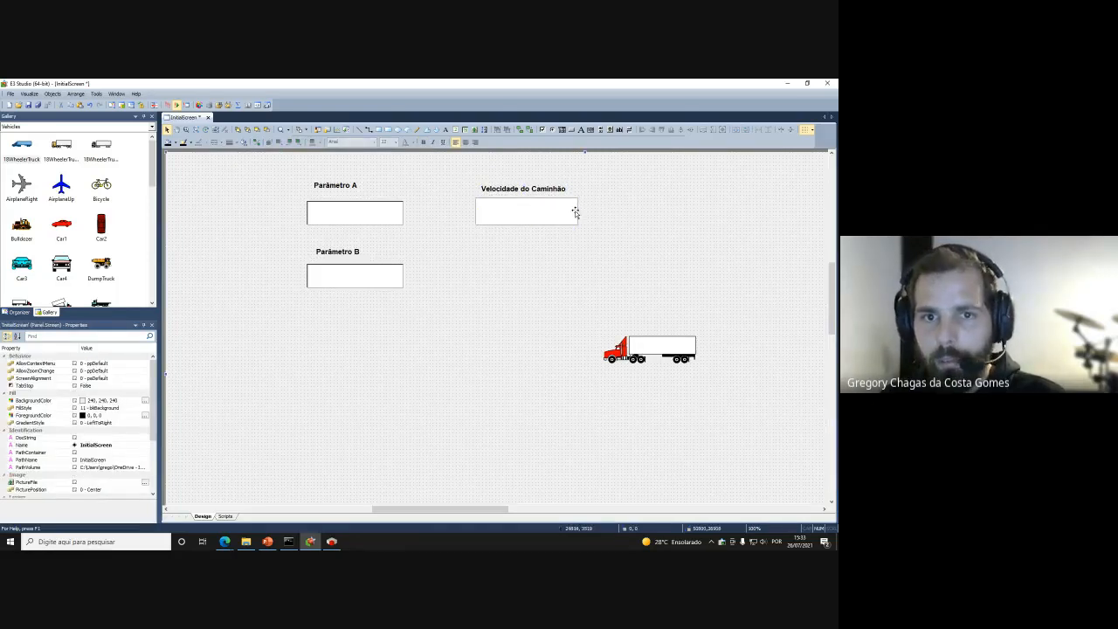
{"action": "left_click", "coordinate": [574, 212]}
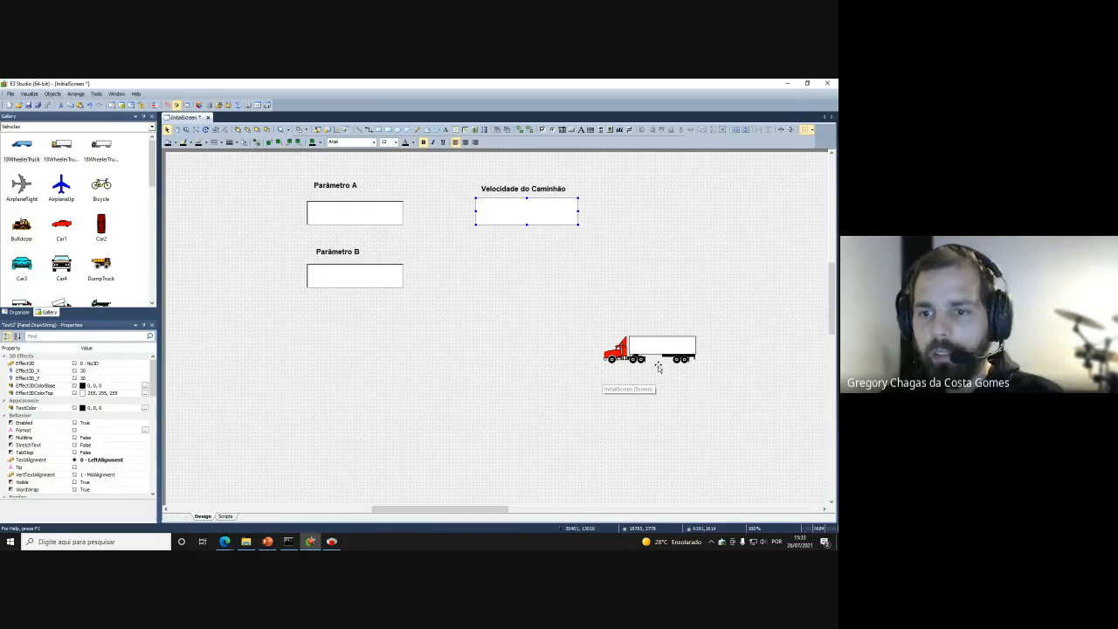
{"action": "left_click_drag", "start_coordinate": [616, 349], "coordinate": [642, 367]}
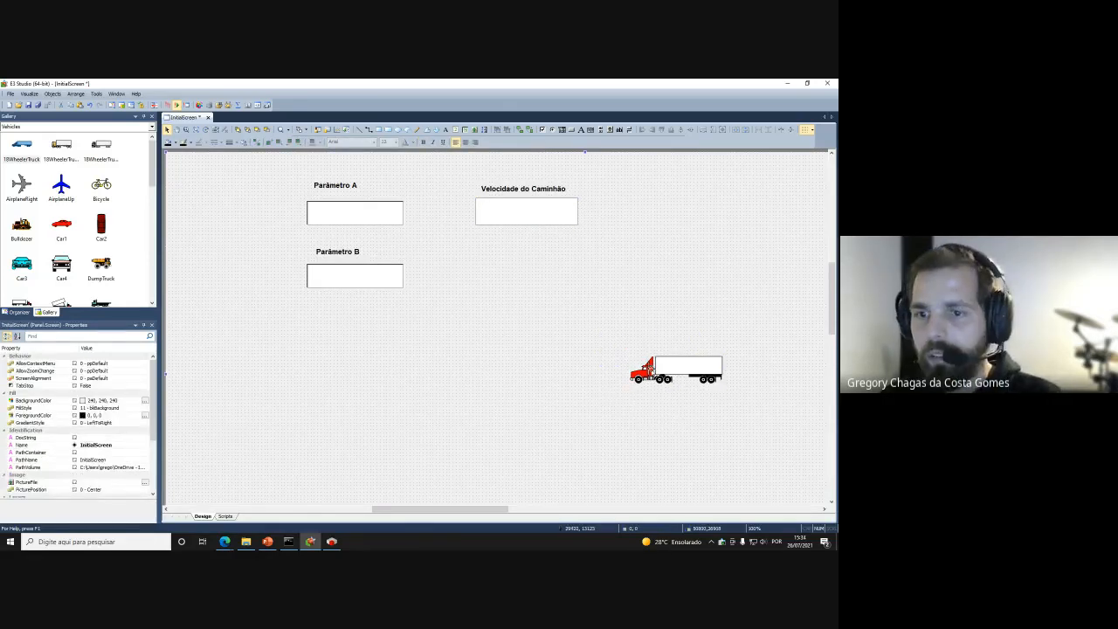
{"action": "left_click_drag", "start_coordinate": [656, 374], "coordinate": [661, 382]}
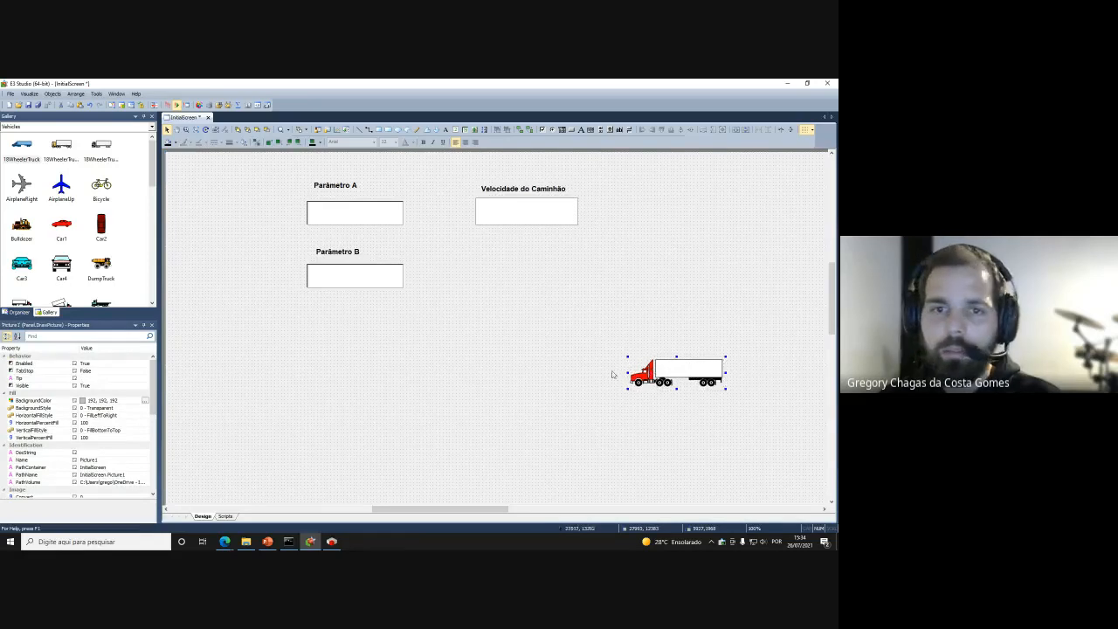
{"action": "left_click", "coordinate": [568, 375]}
{"action": "left_click", "coordinate": [664, 378]}
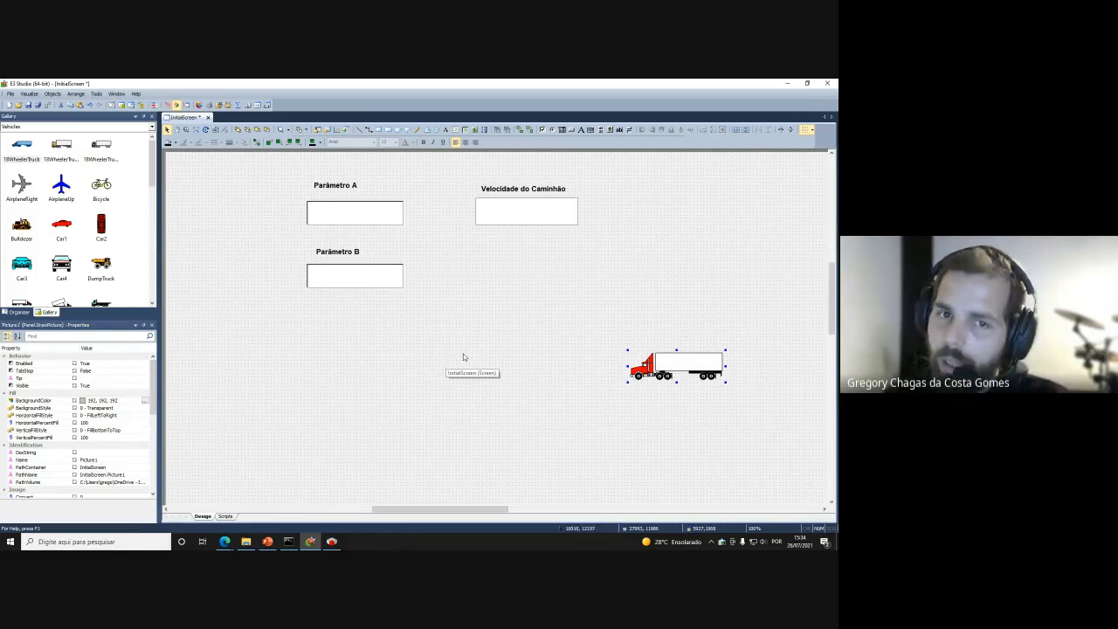
{"action": "left_click", "coordinate": [348, 220]}
{"action": "left_click", "coordinate": [374, 278]}
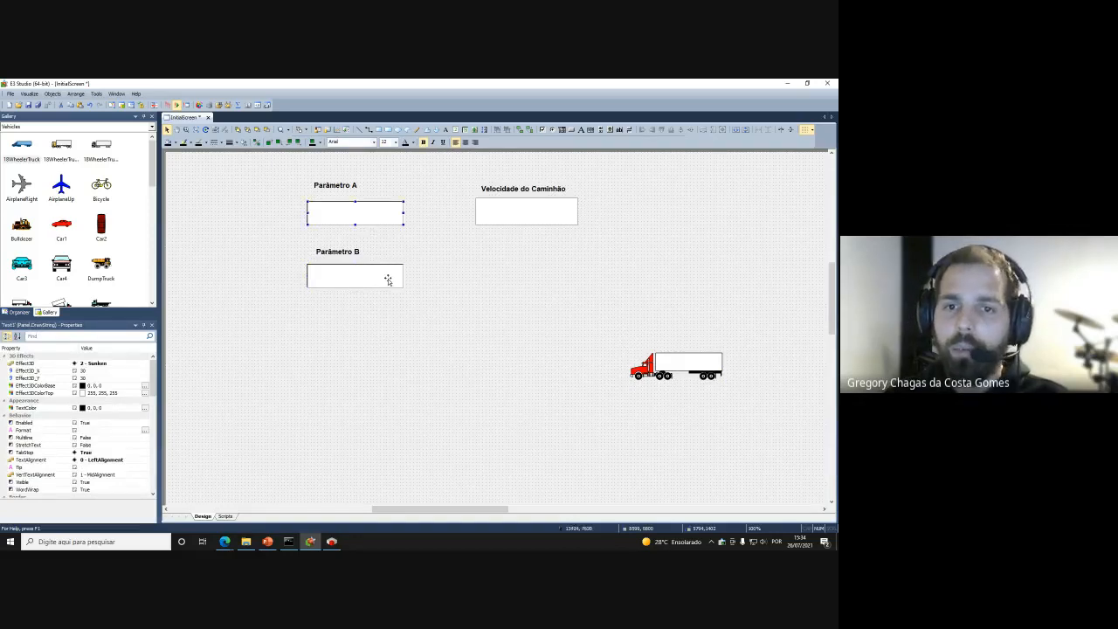
{"action": "left_click", "coordinate": [375, 278]}
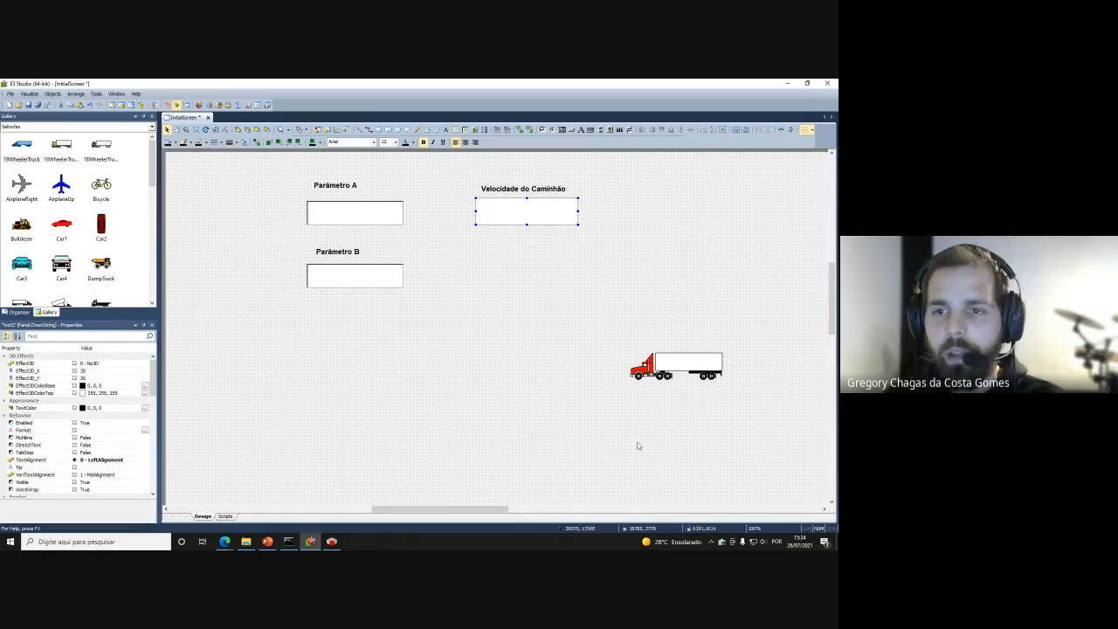
{"action": "left_click", "coordinate": [685, 365]}
{"action": "left_click_drag", "start_coordinate": [689, 365], "coordinate": [707, 365]}
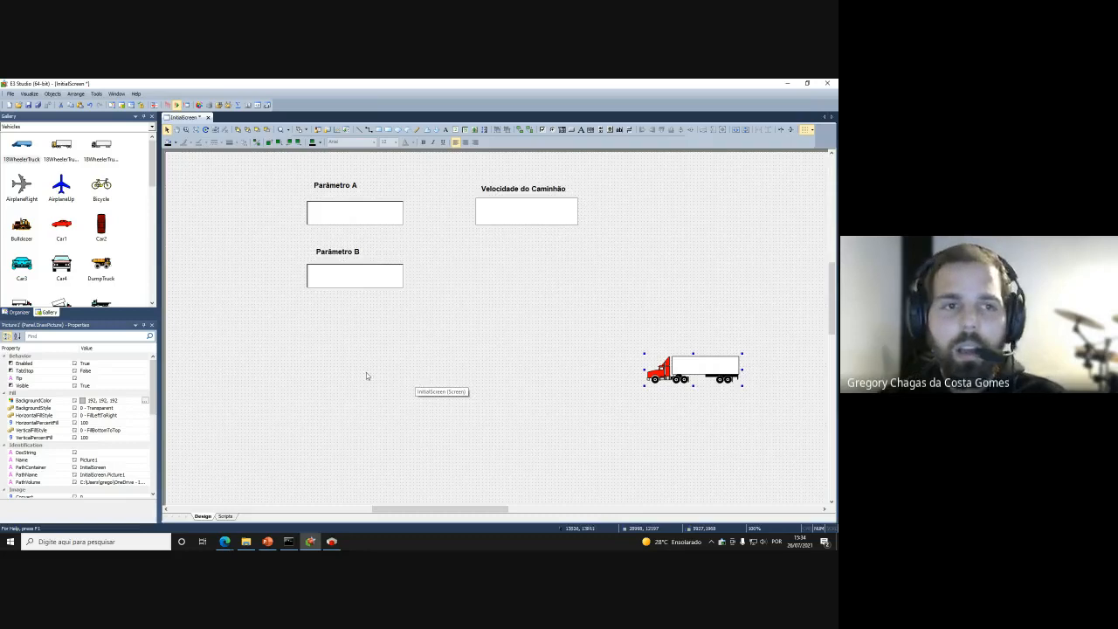
Show the project tree of Aula_SCADA_26_07_2021 in place of the vehicle gallery
{"action": "left_click", "coordinate": [18, 311]}
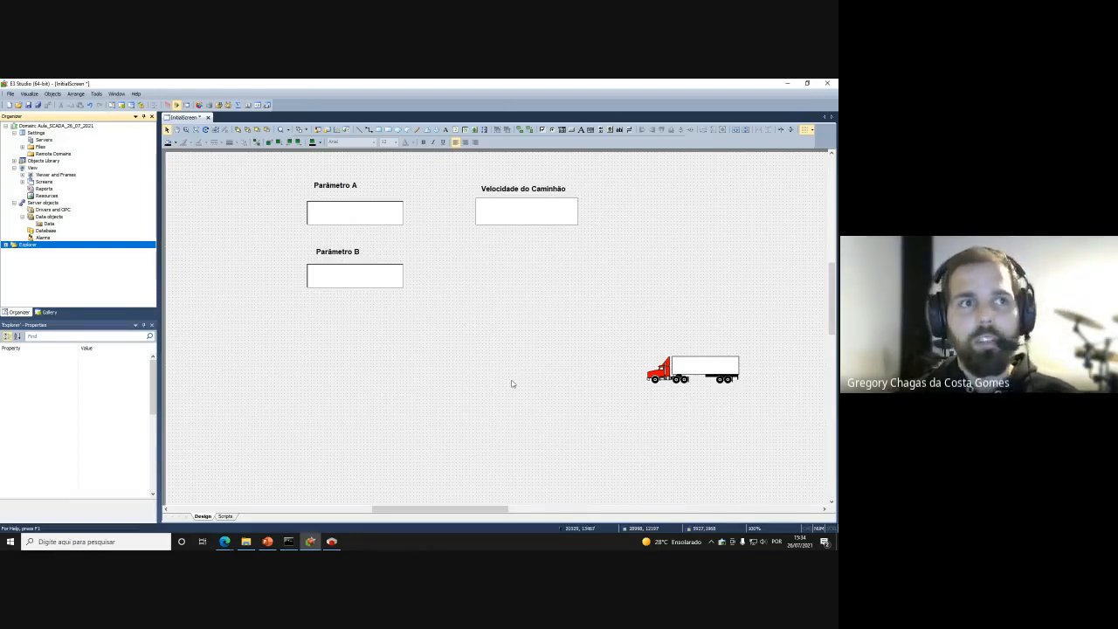
Switch to the Google Meet call, turn the camera and microphone off and back on, and return to E3 Studio
{"action": "left_click", "coordinate": [225, 541]}
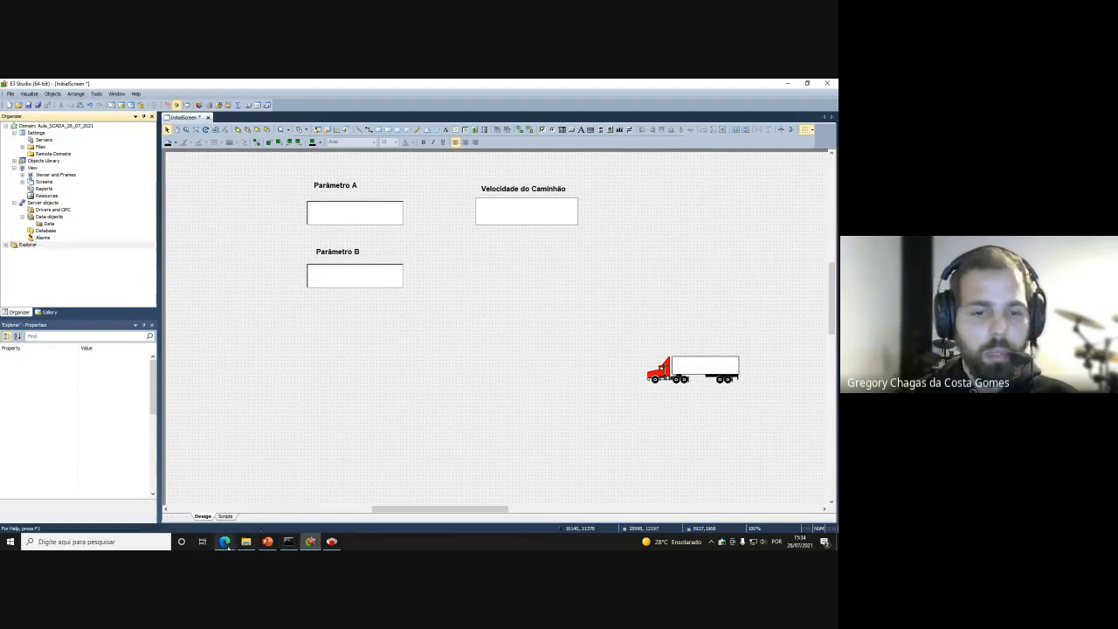
{"action": "left_click", "coordinate": [244, 517]}
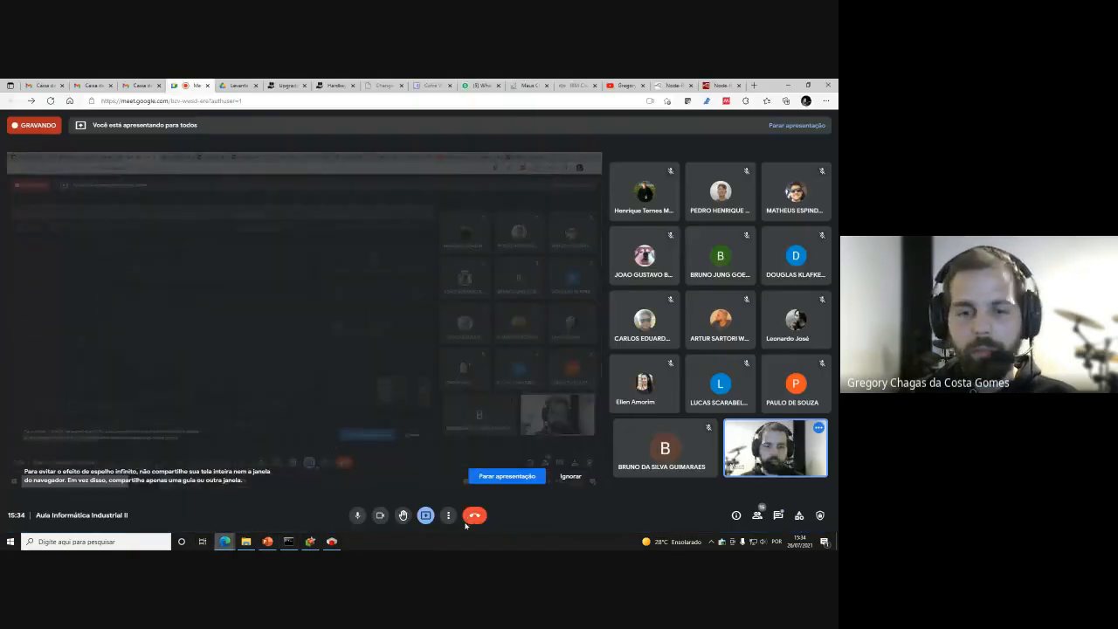
{"action": "left_click", "coordinate": [380, 517]}
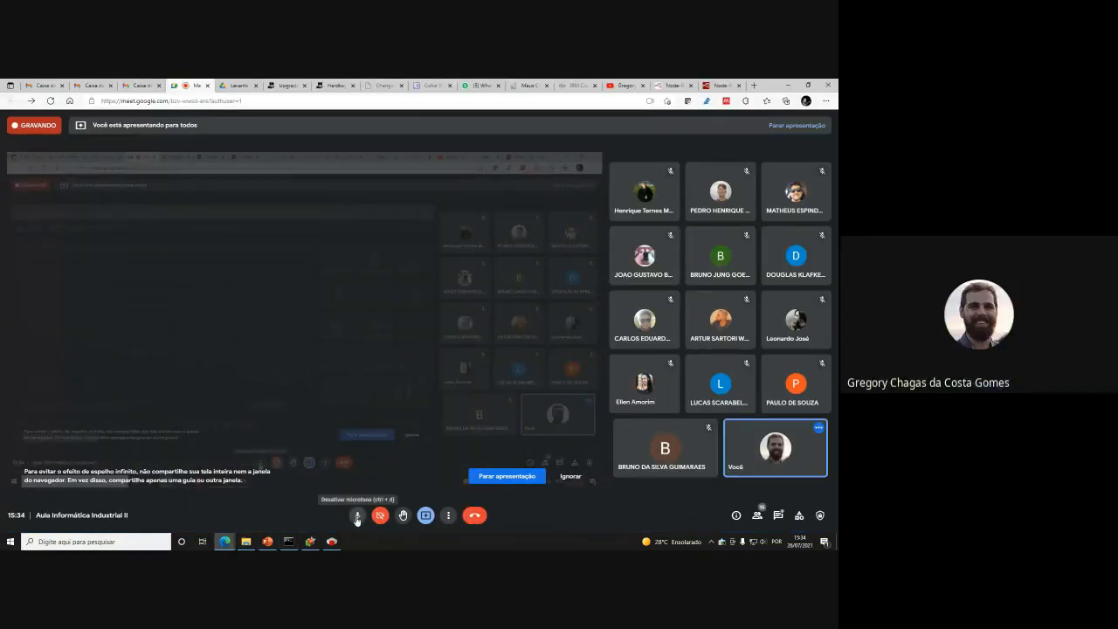
{"action": "left_click", "coordinate": [358, 516]}
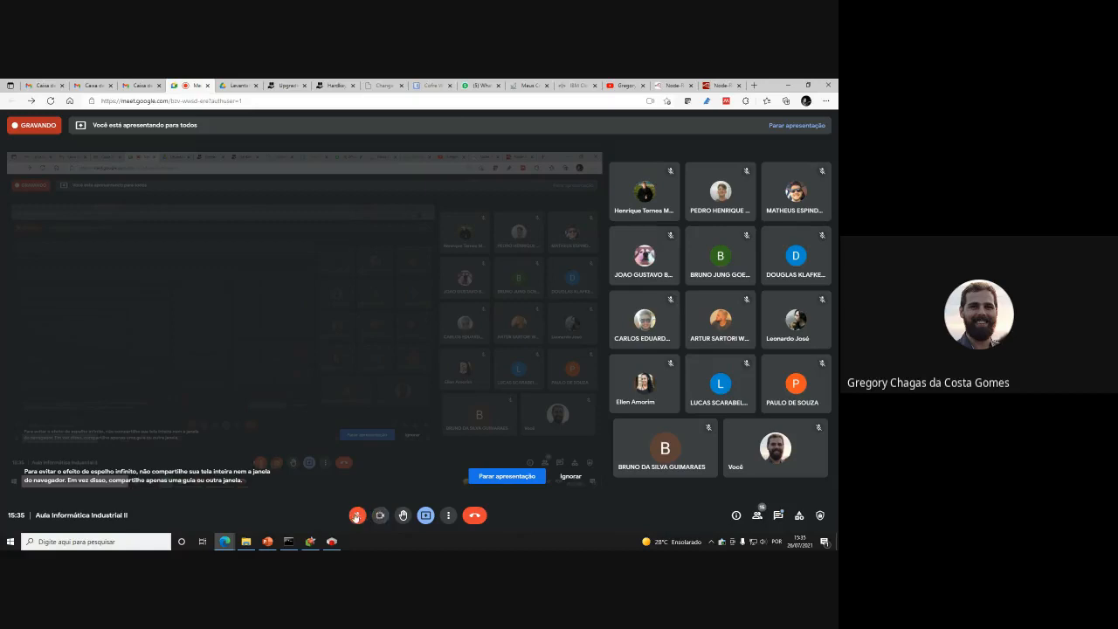
{"action": "left_click", "coordinate": [356, 516]}
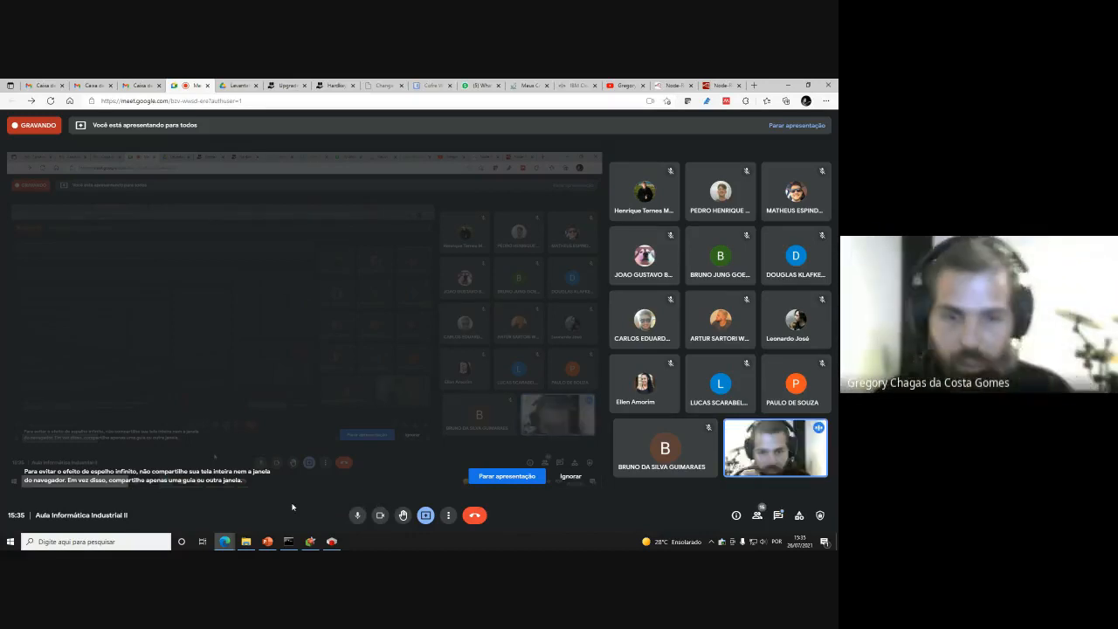
{"action": "left_click", "coordinate": [310, 541]}
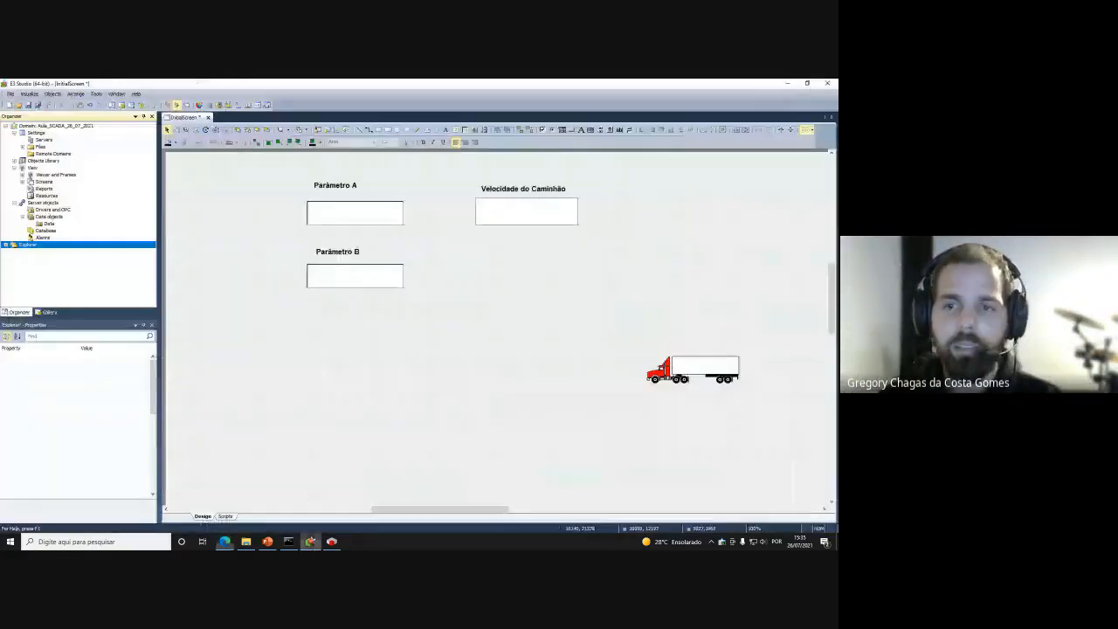
{"action": "left_click", "coordinate": [818, 465]}
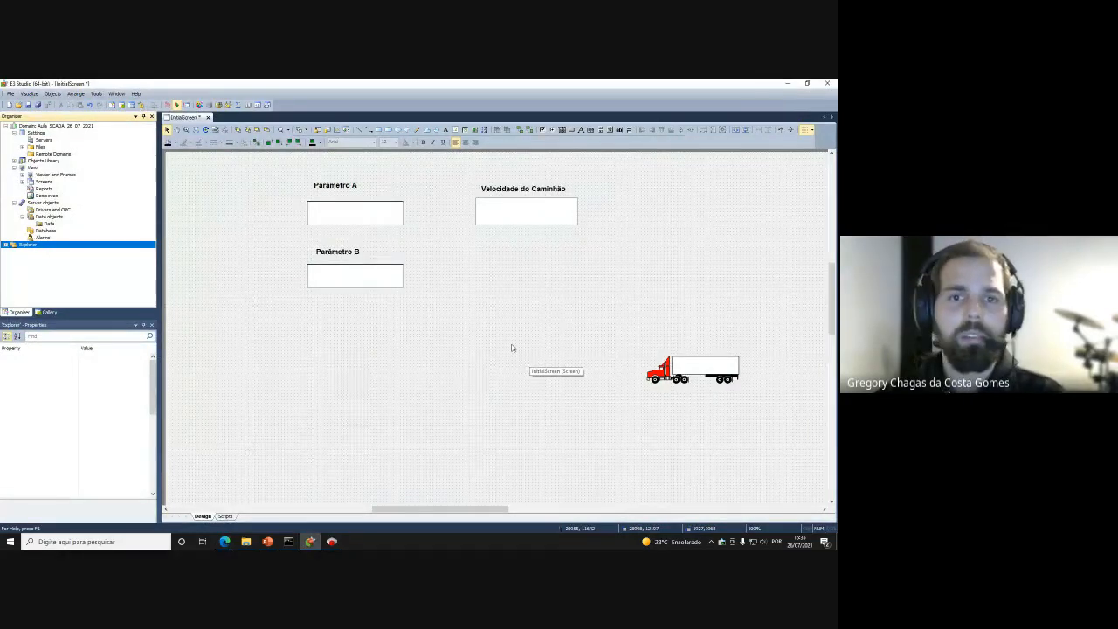
Move the parameter and speed fields with their labels left as a group, and shift the truck picture left and down
{"action": "left_click_drag", "start_coordinate": [279, 171], "coordinate": [608, 326]}
{"action": "left_click_drag", "start_coordinate": [560, 226], "coordinate": [510, 231]}
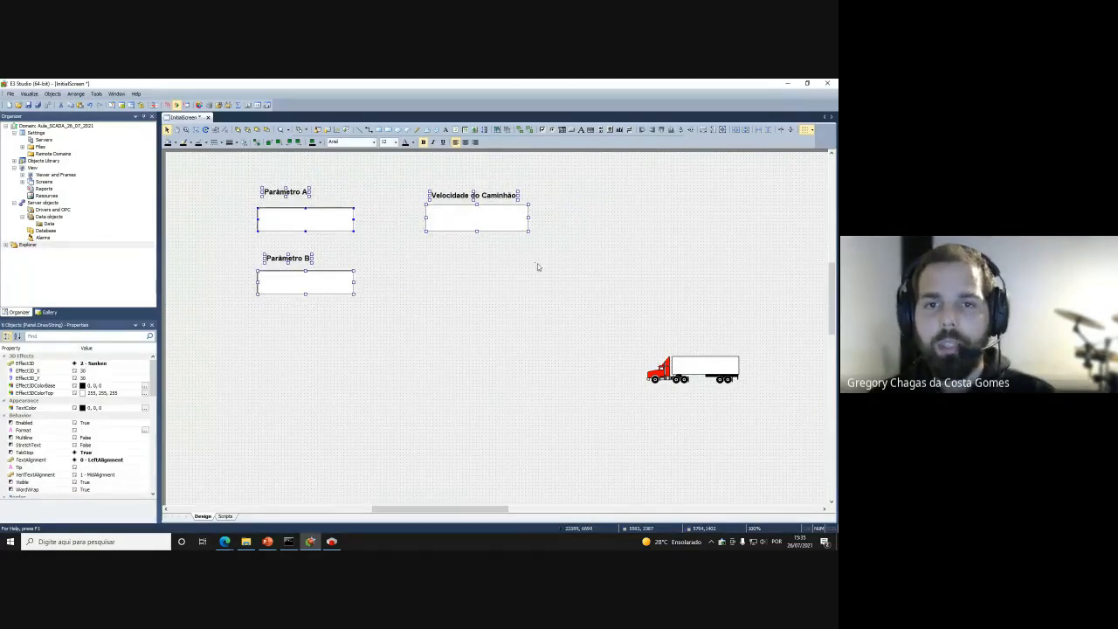
{"action": "left_click", "coordinate": [536, 267]}
{"action": "left_click_drag", "start_coordinate": [670, 358], "coordinate": [634, 383]}
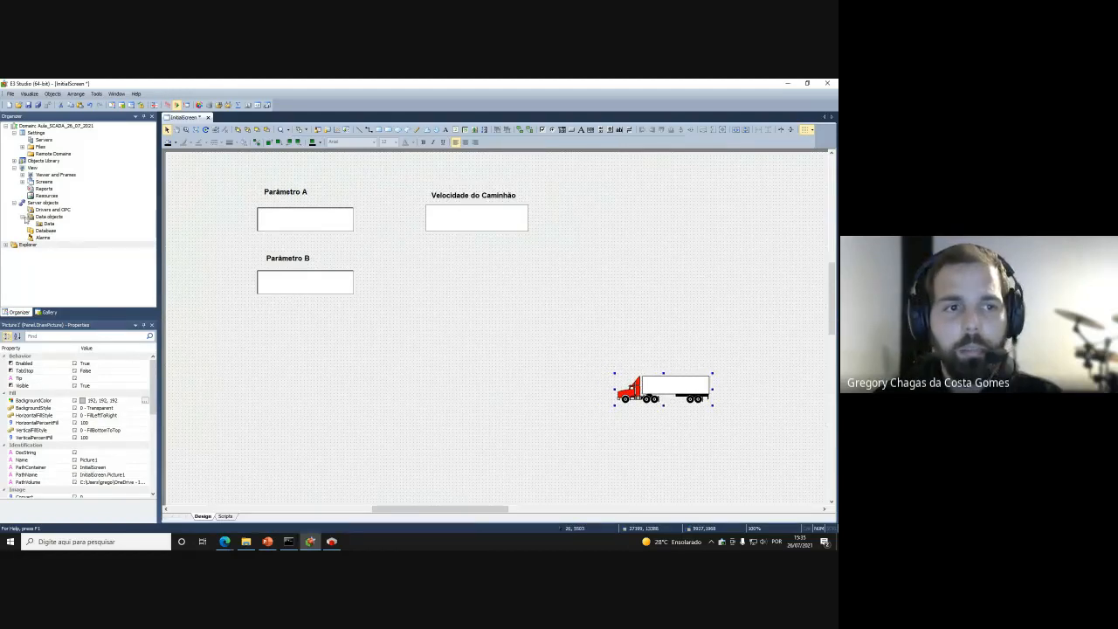
Add one Demo Tag named "velocidade" to Data under the server's data objects
{"action": "left_click", "coordinate": [22, 217]}
{"action": "left_click", "coordinate": [26, 238]}
{"action": "left_click", "coordinate": [21, 216]}
{"action": "left_click", "coordinate": [40, 223]}
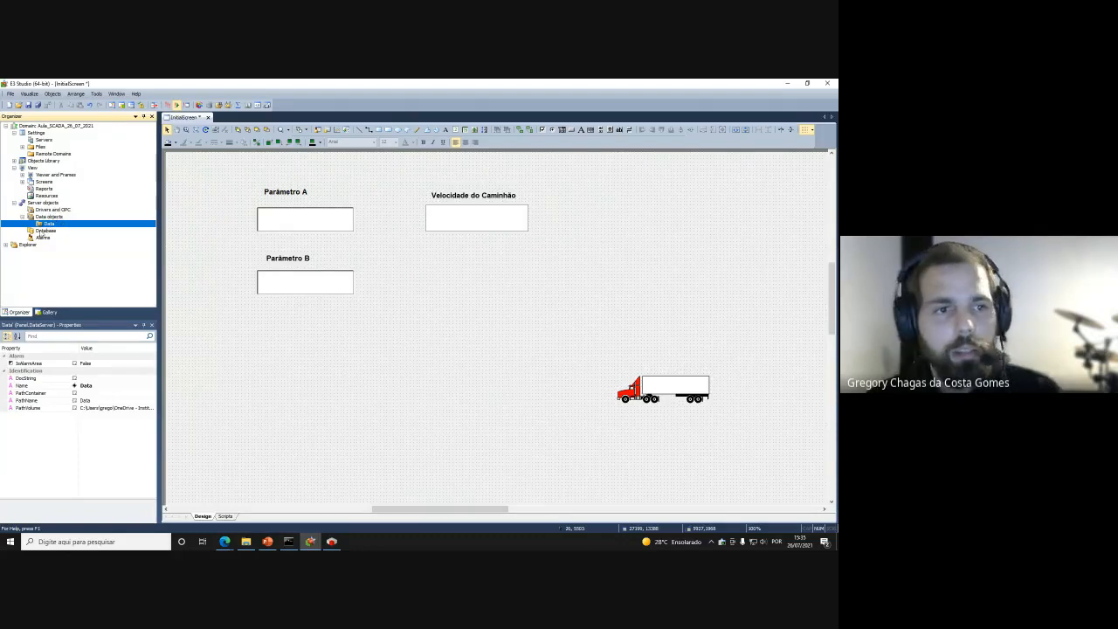
{"action": "right_click", "coordinate": [41, 228]}
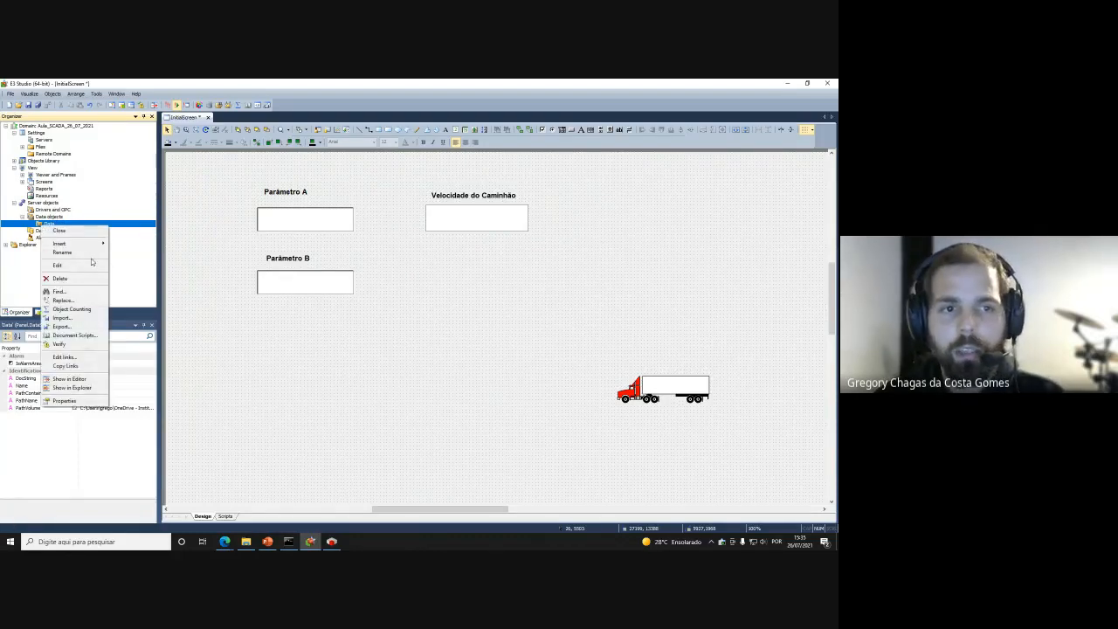
{"action": "mouse_move", "coordinate": [101, 247]}
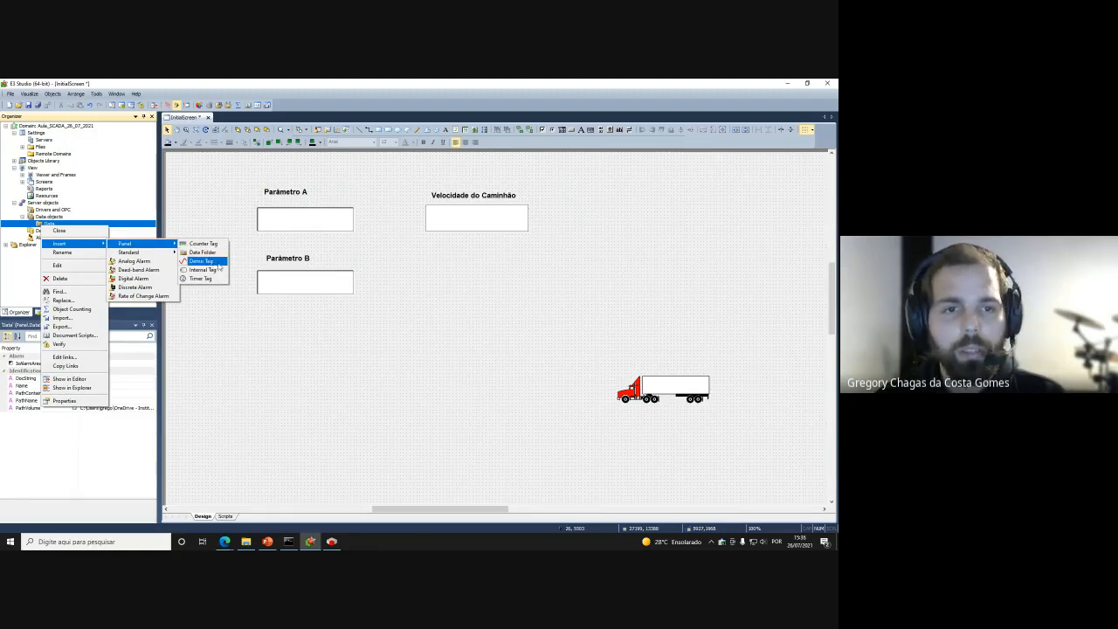
{"action": "left_click", "coordinate": [210, 262]}
{"action": "left_click", "coordinate": [435, 306]}
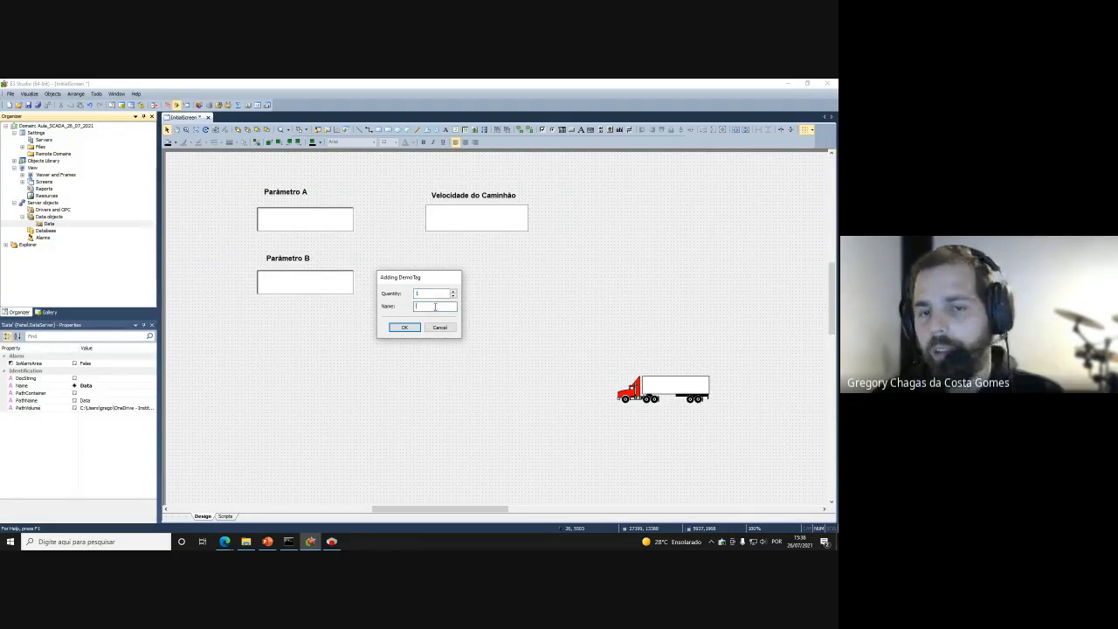
{"action": "type", "text": "Dem"}
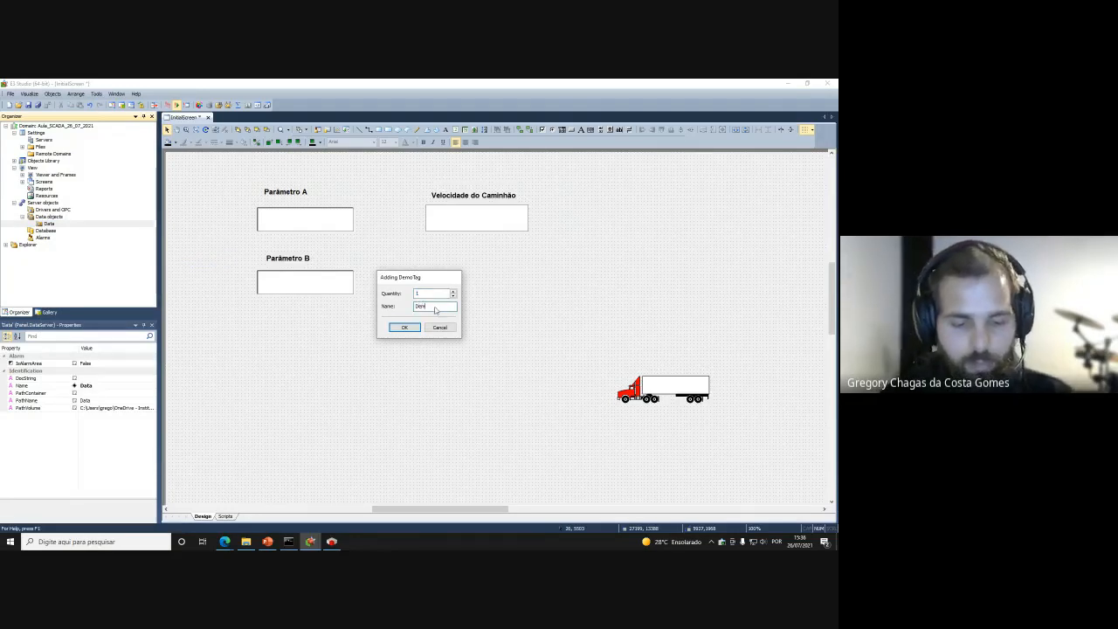
{"action": "type", "text": "oVe"}
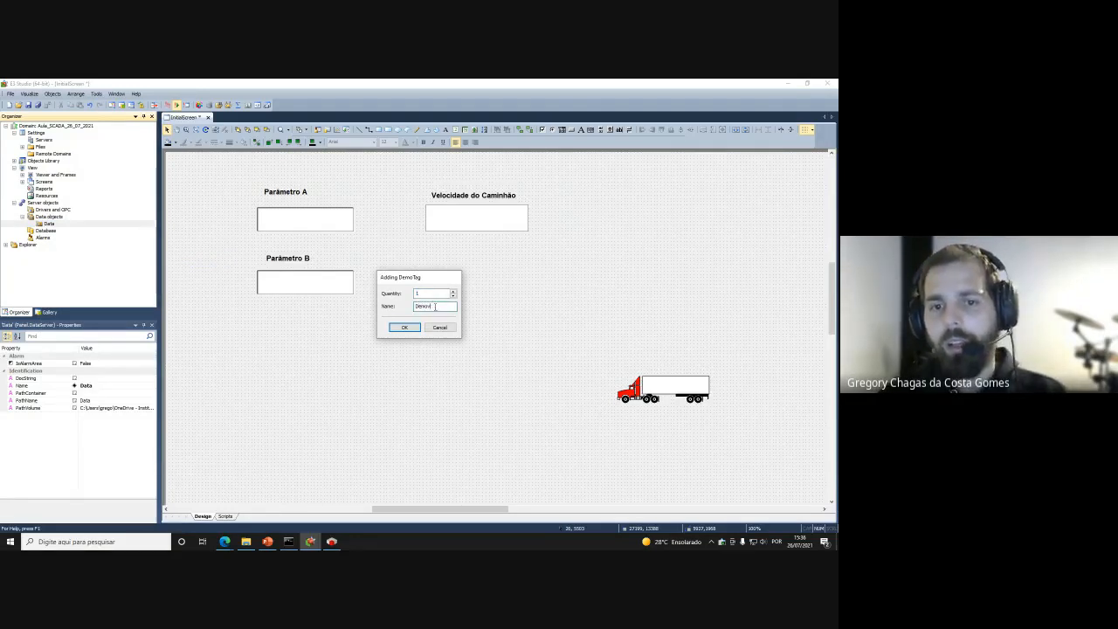
{"action": "key", "text": "BackSpace"}
{"action": "key", "text": "BackSpace"}
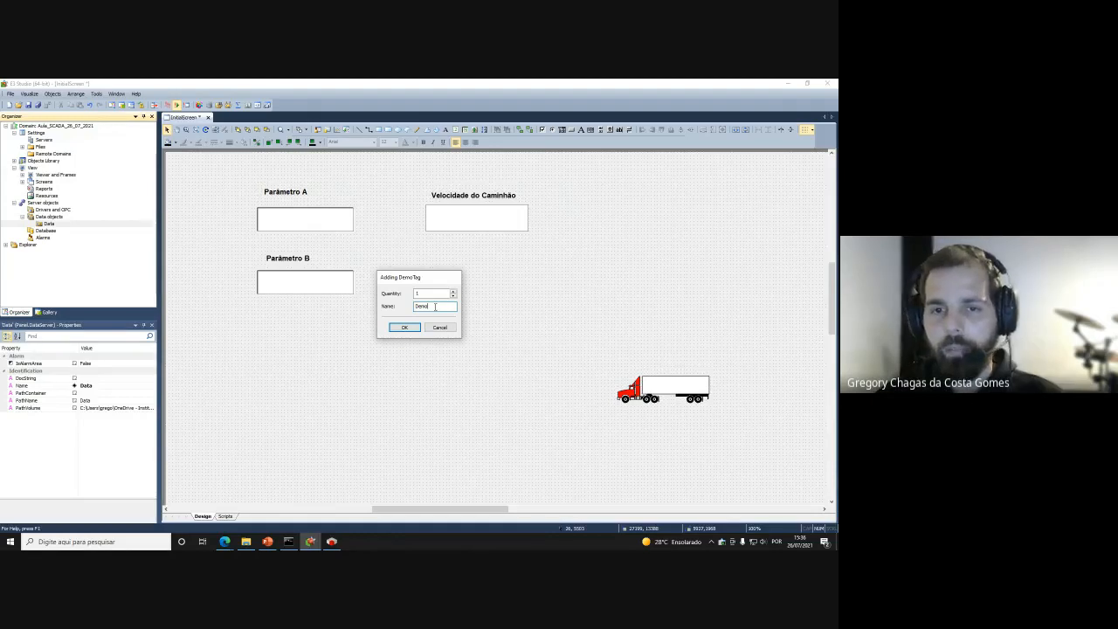
{"action": "type", "text": "Velocidade"}
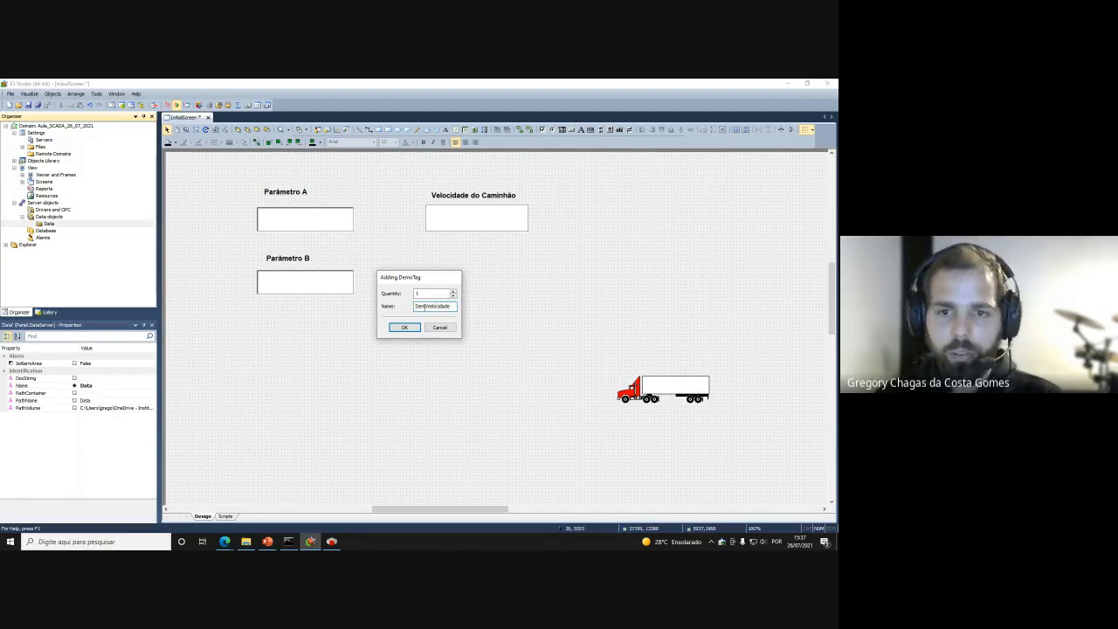
{"action": "left_click_drag", "start_coordinate": [427, 305], "coordinate": [414, 306]}
{"action": "key", "text": "BackSpace"}
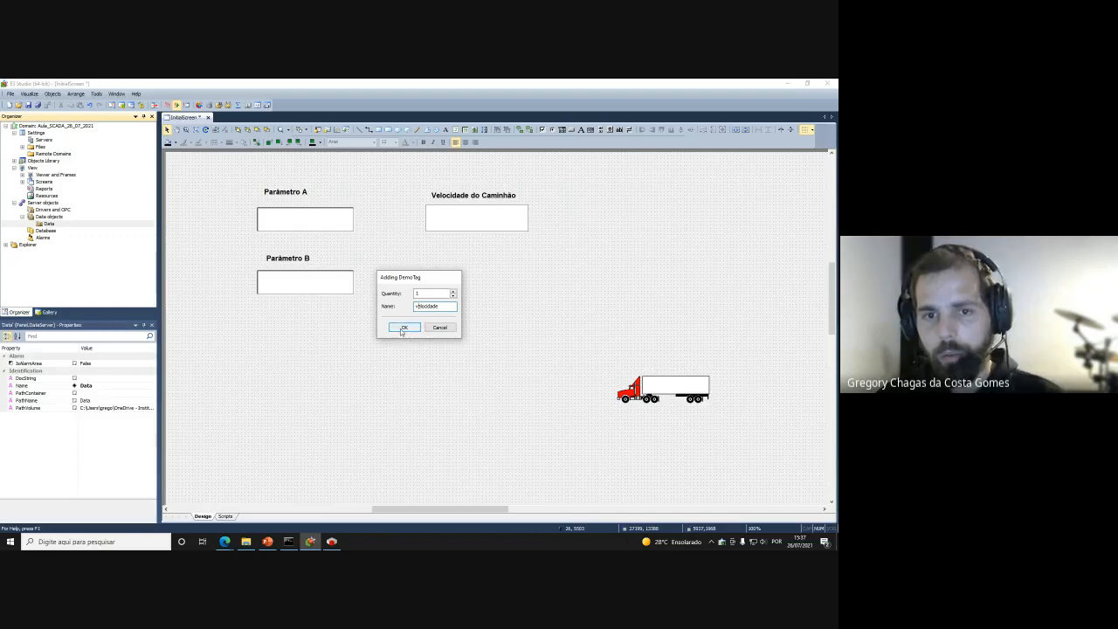
{"action": "left_click", "coordinate": [403, 328]}
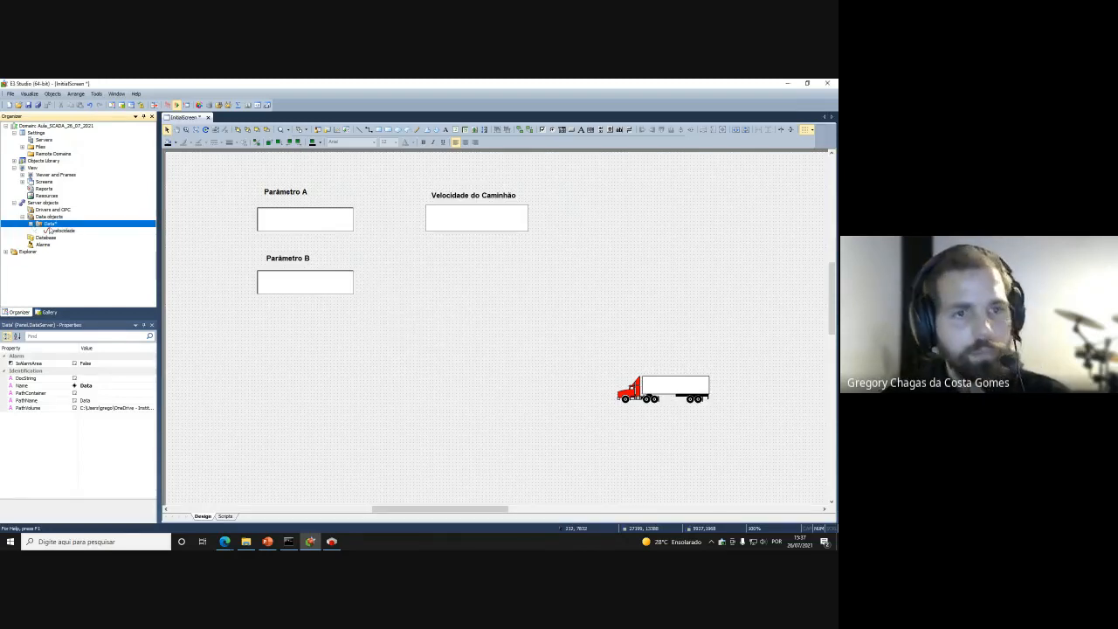
Examine the velocidade tag in Data and the properties of the setpoint fields and truck picture on InitialScreen
{"action": "double_click", "coordinate": [63, 230]}
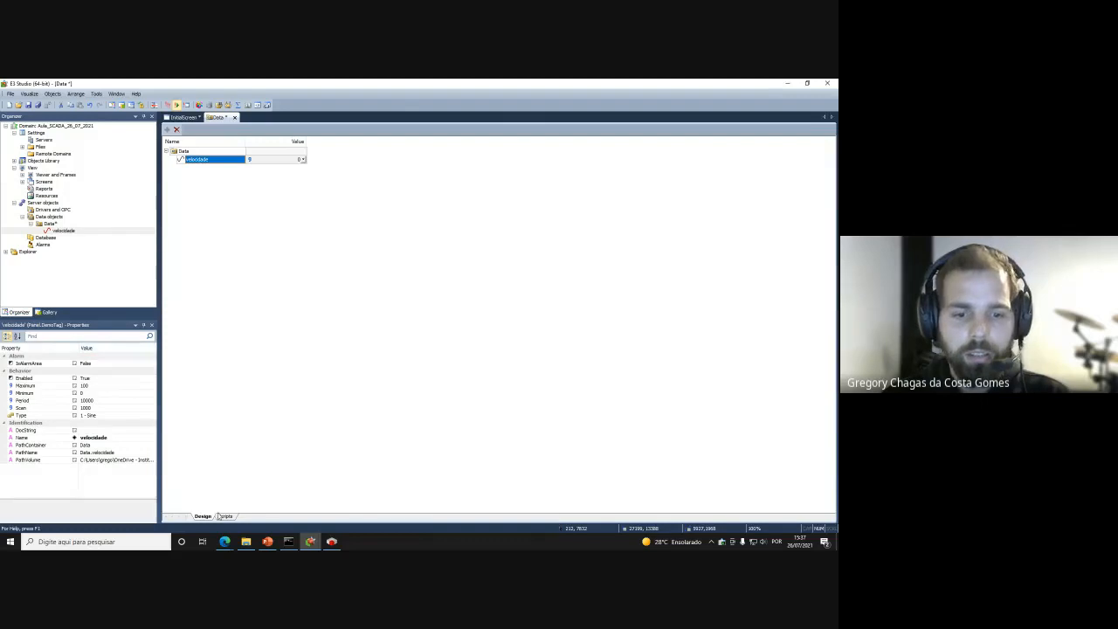
{"action": "left_click", "coordinate": [181, 117]}
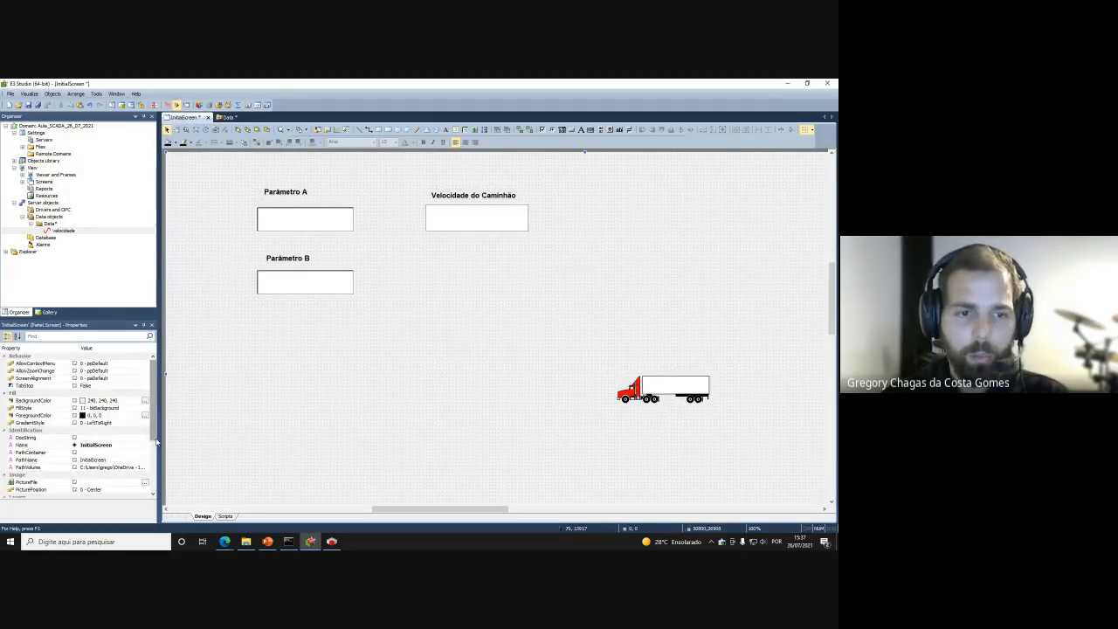
{"action": "left_click", "coordinate": [290, 214]}
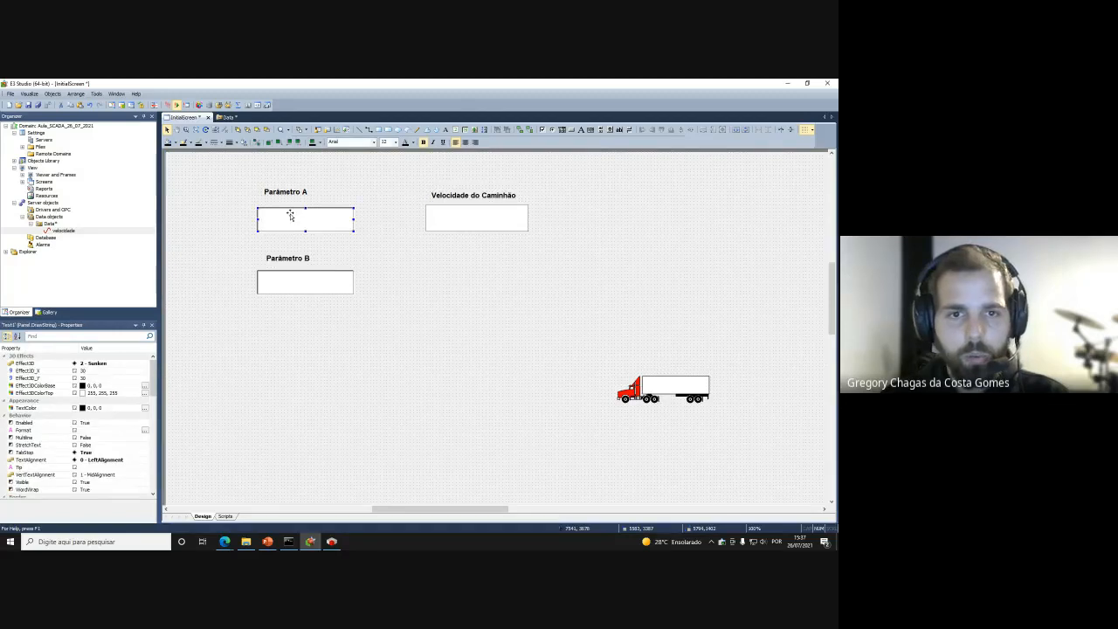
{"action": "left_click", "coordinate": [296, 291]}
{"action": "left_click", "coordinate": [666, 387]}
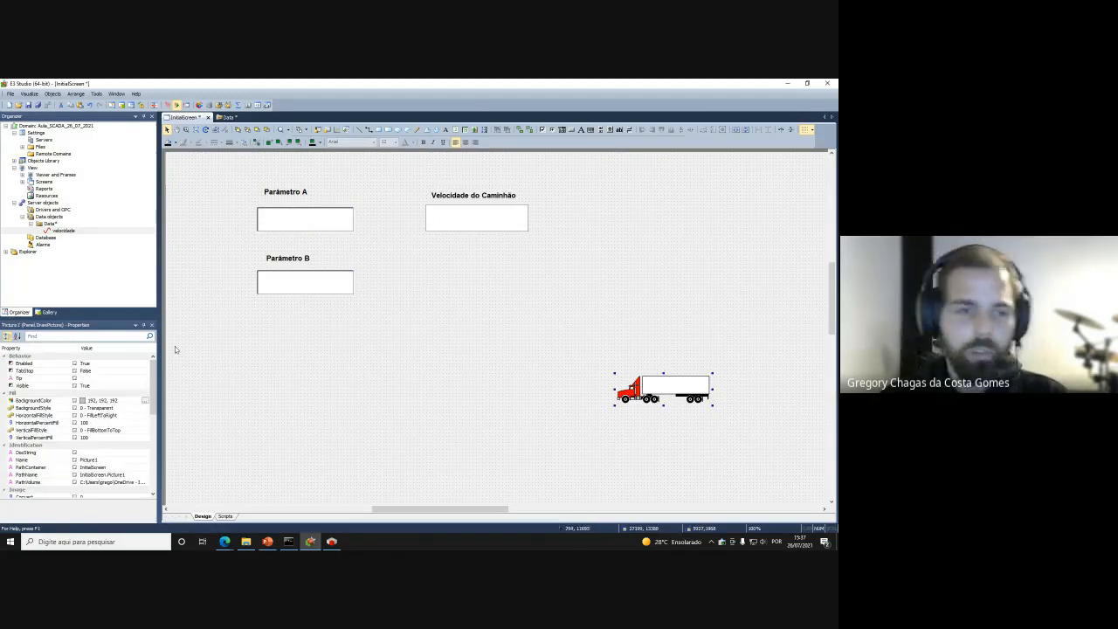
{"action": "scroll", "coordinate": [152, 384], "scroll_direction": "down", "scroll_amount": 3}
{"action": "mouse_move", "coordinate": [151, 384]}
{"action": "left_mouse_down"}
{"action": "mouse_move", "coordinate": [152, 412]}
{"action": "mouse_move", "coordinate": [154, 370]}
{"action": "left_mouse_up"}
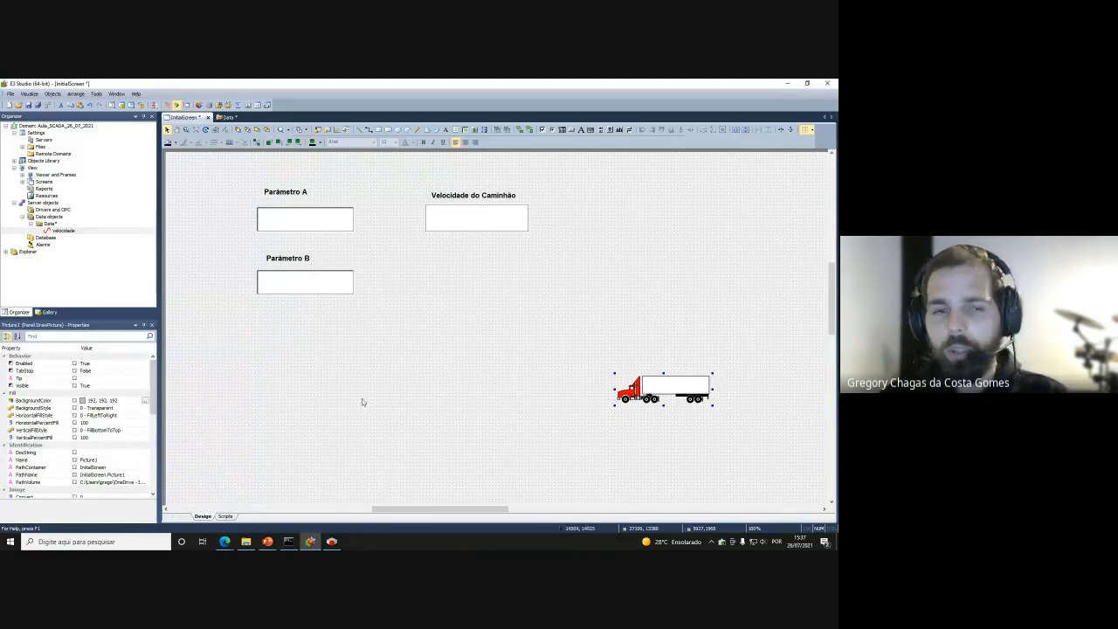
{"action": "scroll", "coordinate": [155, 377], "scroll_direction": "down", "scroll_amount": 2}
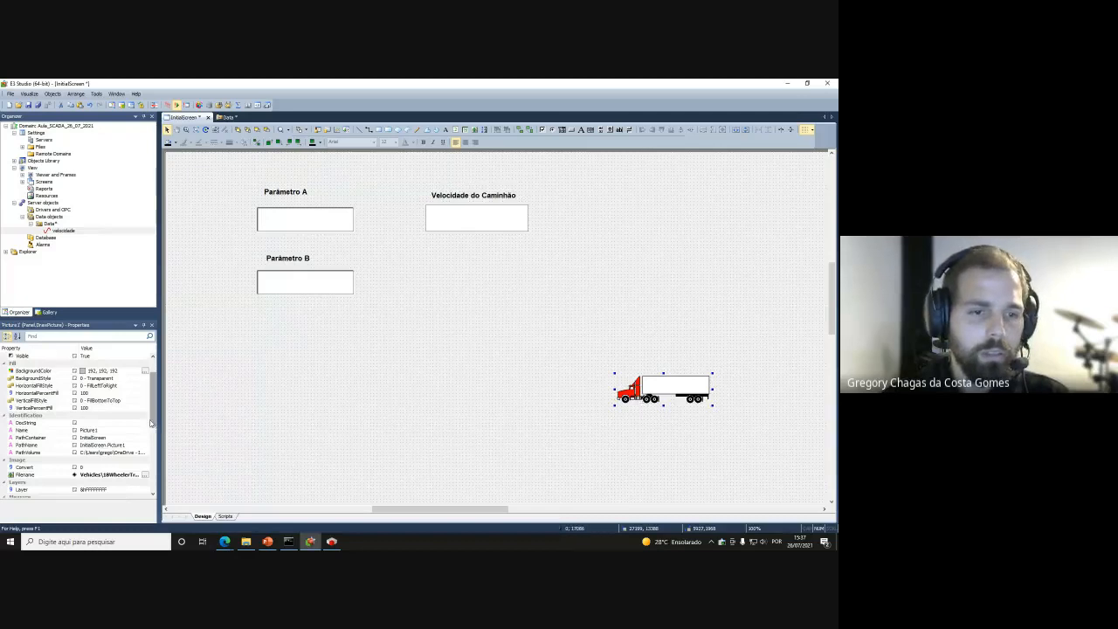
{"action": "scroll", "coordinate": [155, 410], "scroll_direction": "up", "scroll_amount": 1}
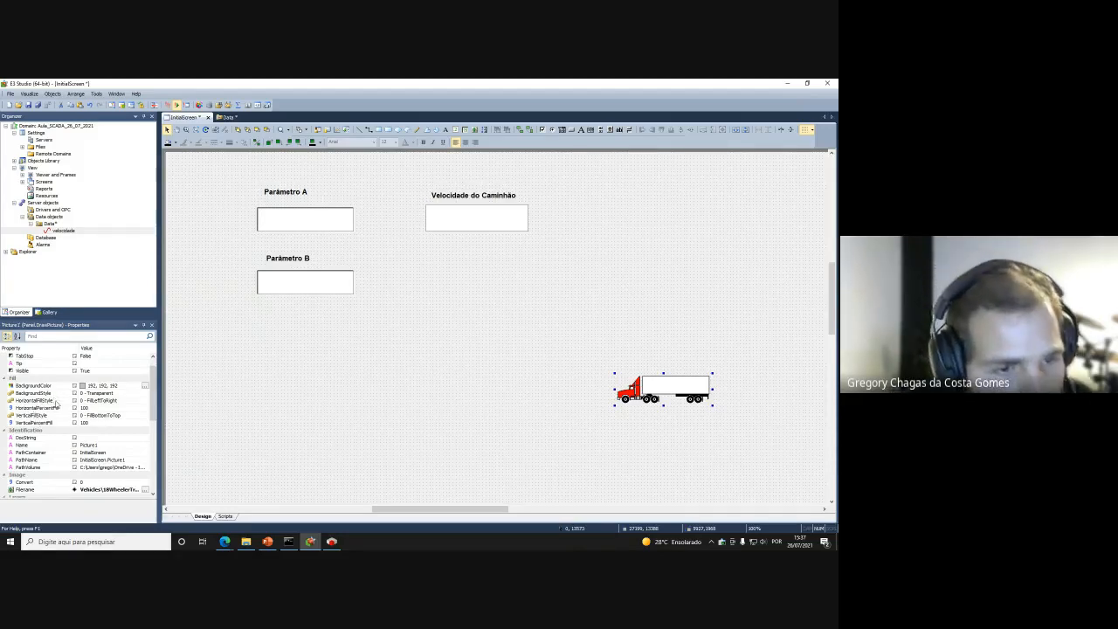
Enable the truck picture's line color override and set its OverrideFillMode to 2 - SolidFill
{"action": "left_click", "coordinate": [138, 385]}
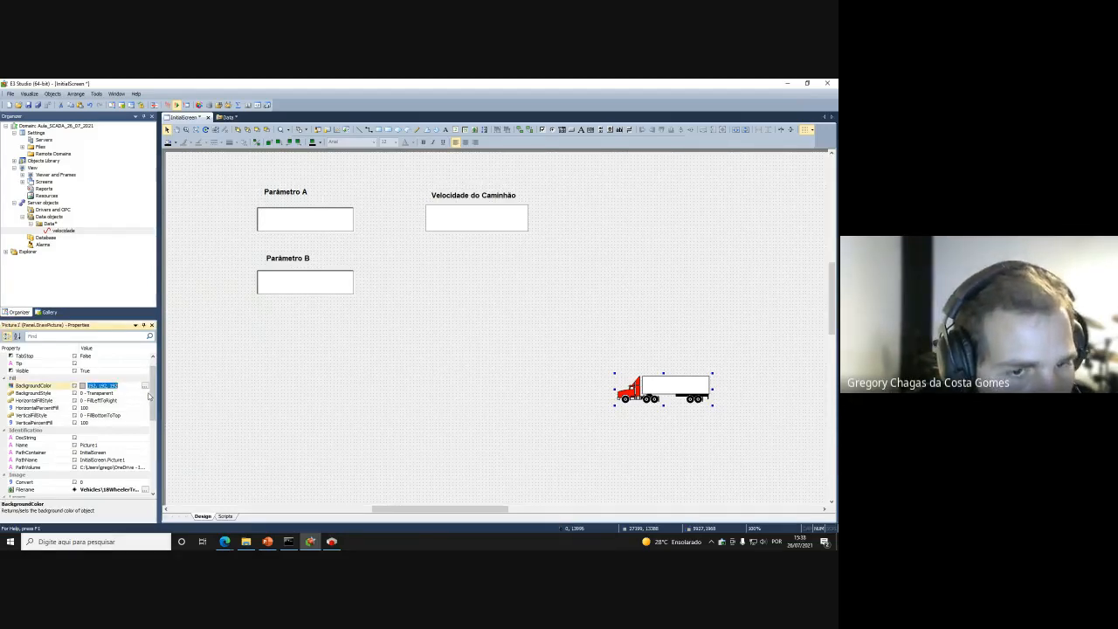
{"action": "left_click_drag", "start_coordinate": [156, 398], "coordinate": [163, 461]}
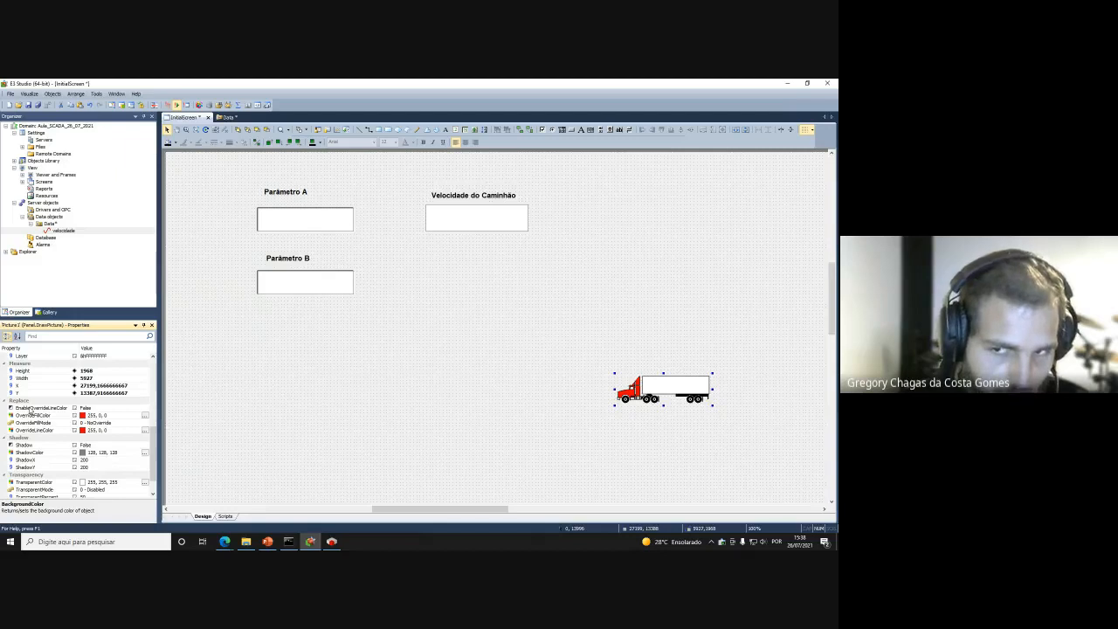
{"action": "left_click", "coordinate": [97, 409]}
{"action": "left_click", "coordinate": [144, 408]}
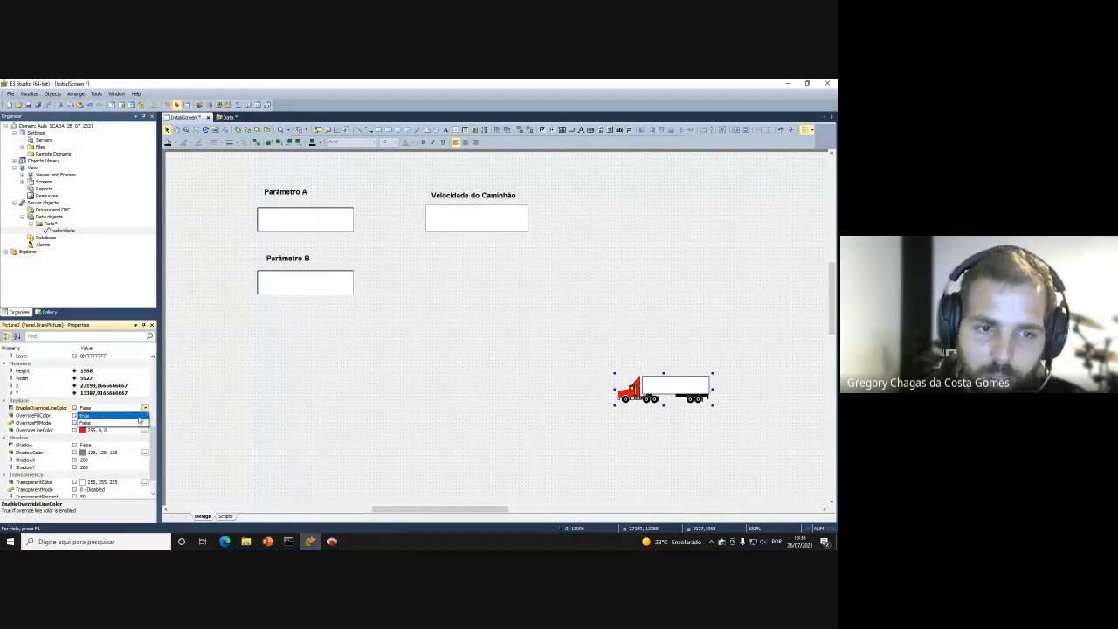
{"action": "left_click", "coordinate": [138, 420]}
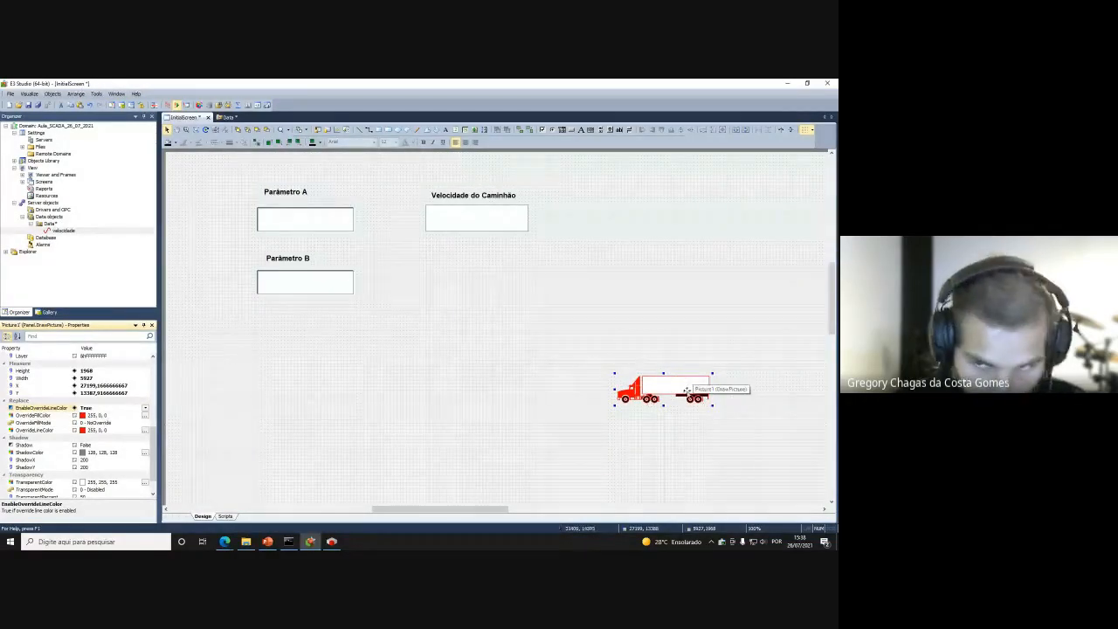
{"action": "left_click", "coordinate": [116, 424]}
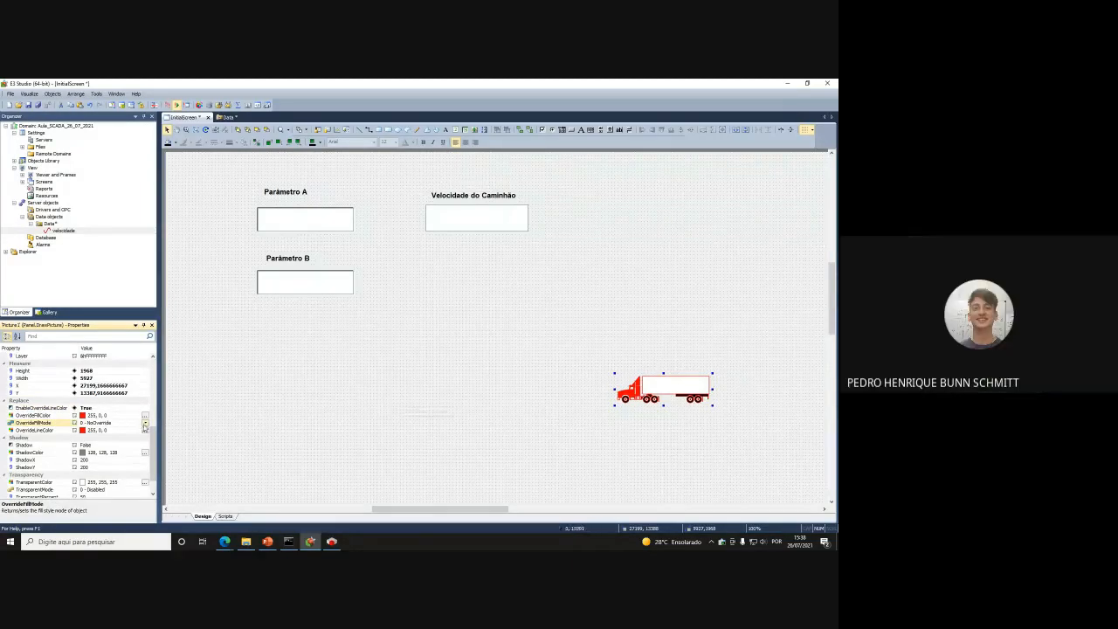
{"action": "left_click", "coordinate": [146, 425]}
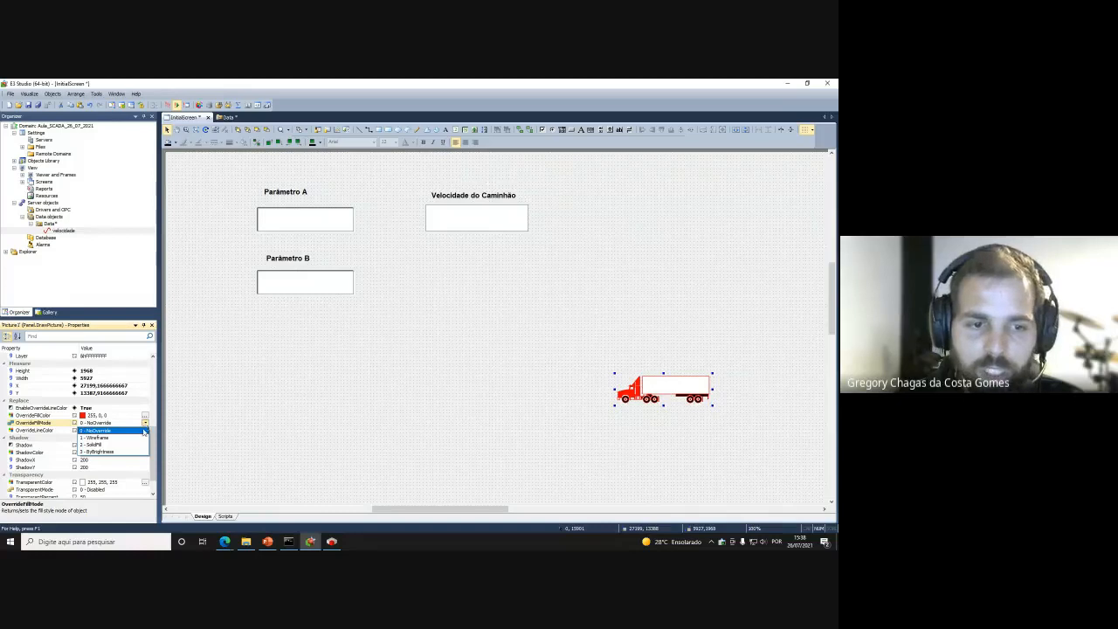
{"action": "left_click", "coordinate": [135, 445]}
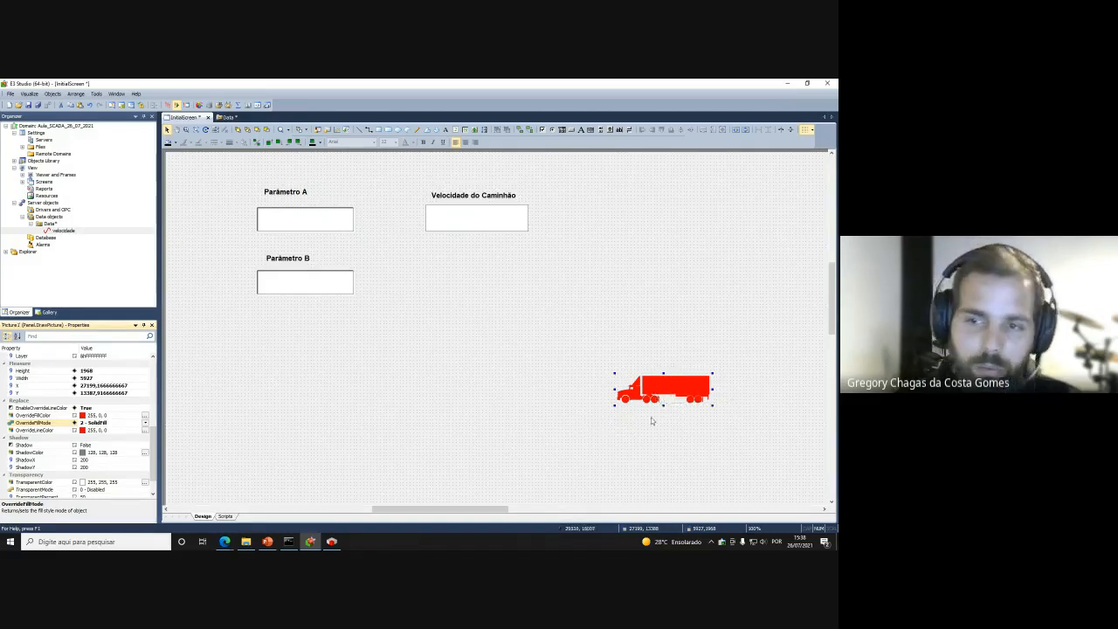
Restore the truck picture's OverrideFillMode to 0 - NoOverride and set EnableOverrideLineColor to False
{"action": "left_click", "coordinate": [145, 423]}
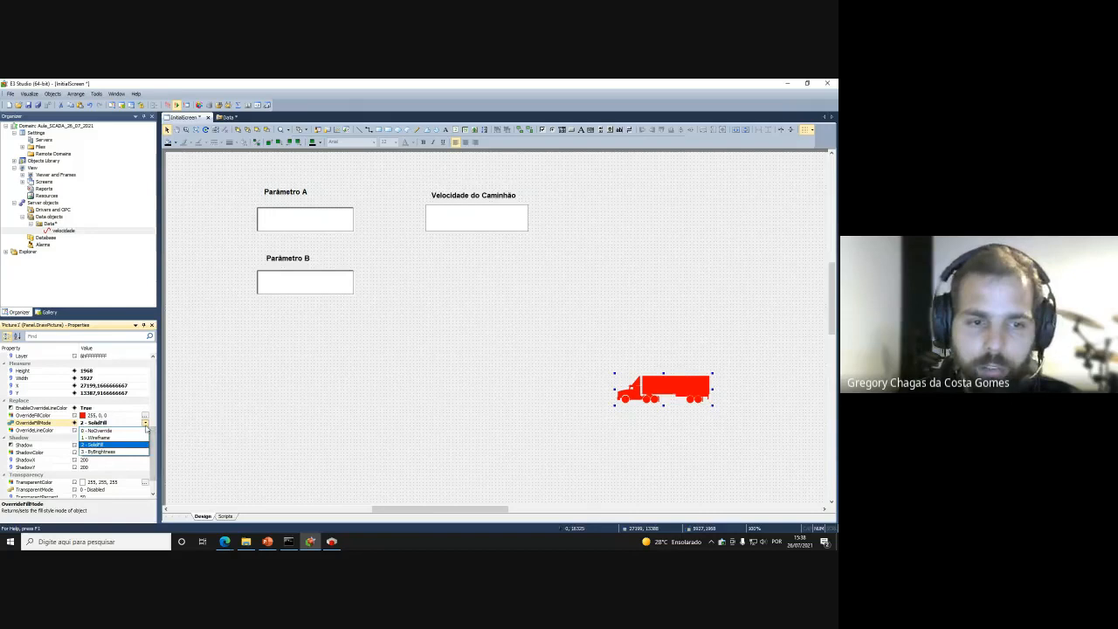
{"action": "left_click", "coordinate": [137, 431]}
{"action": "left_click", "coordinate": [138, 408]}
{"action": "left_click", "coordinate": [145, 408]}
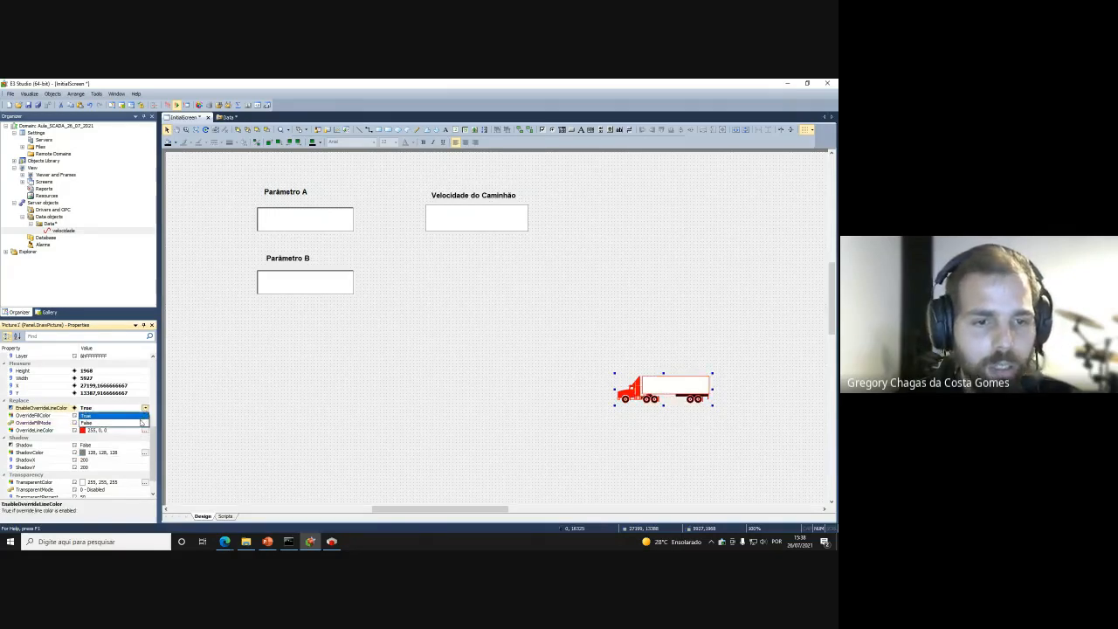
{"action": "left_click", "coordinate": [140, 422]}
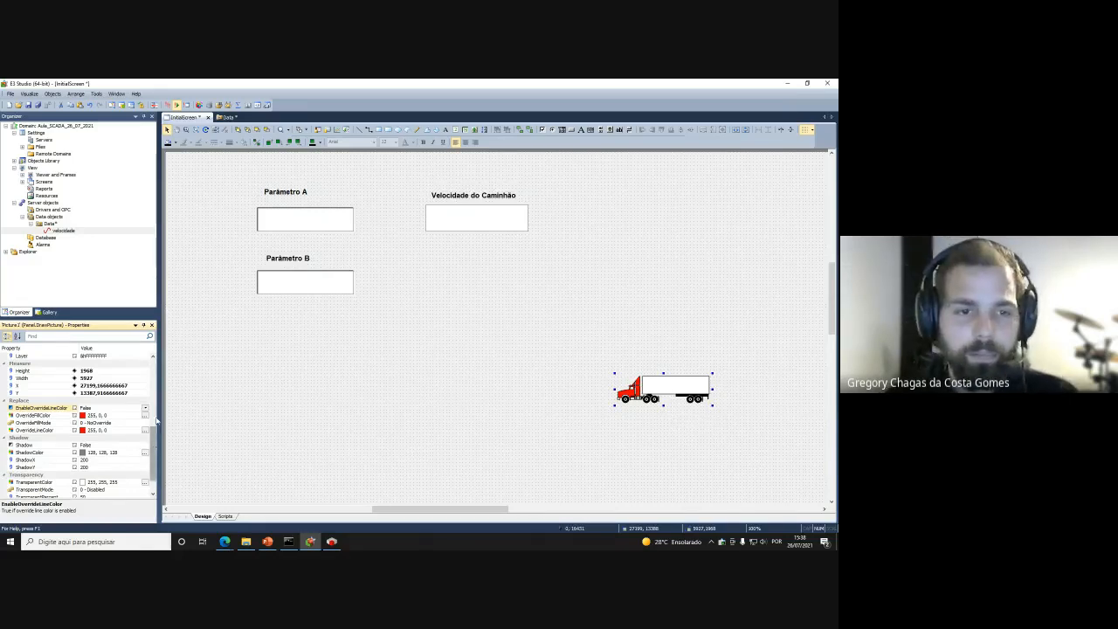
Compare the truck picture's properties with the velocidade tag's Minimum, Maximum, Period and Type
{"action": "scroll", "coordinate": [154, 437], "scroll_direction": "up", "scroll_amount": 10}
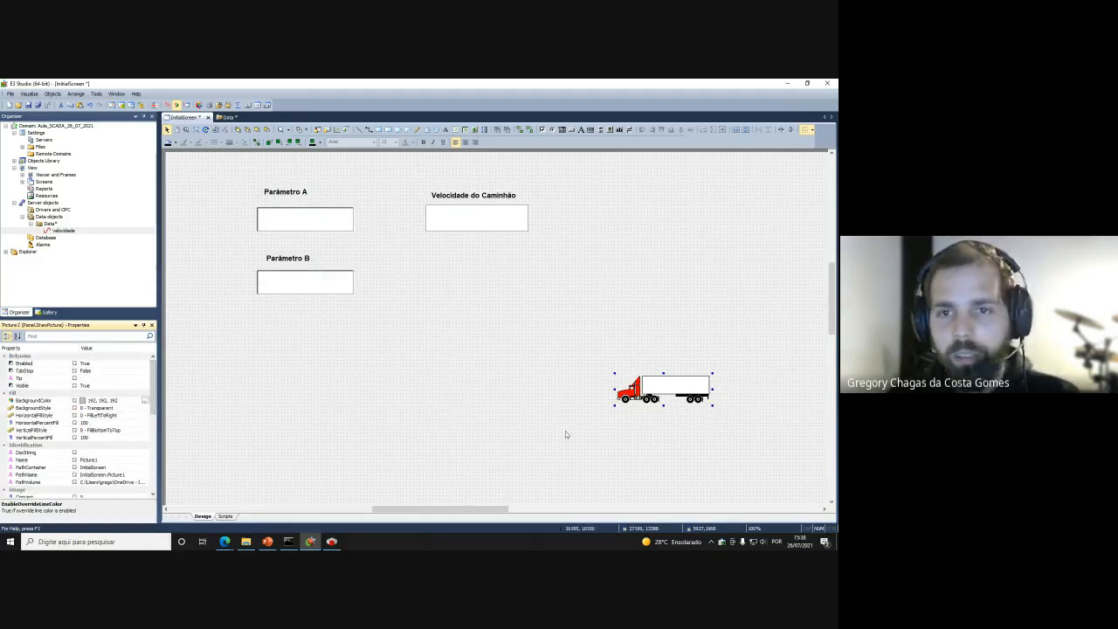
{"action": "double_click", "coordinate": [68, 230]}
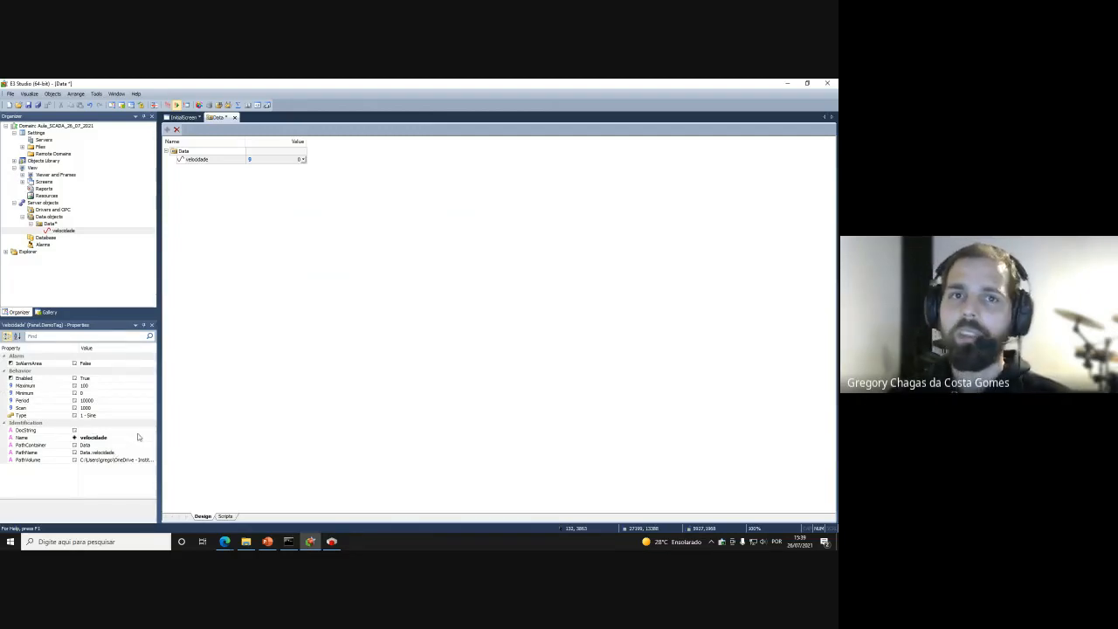
{"action": "left_click", "coordinate": [187, 120]}
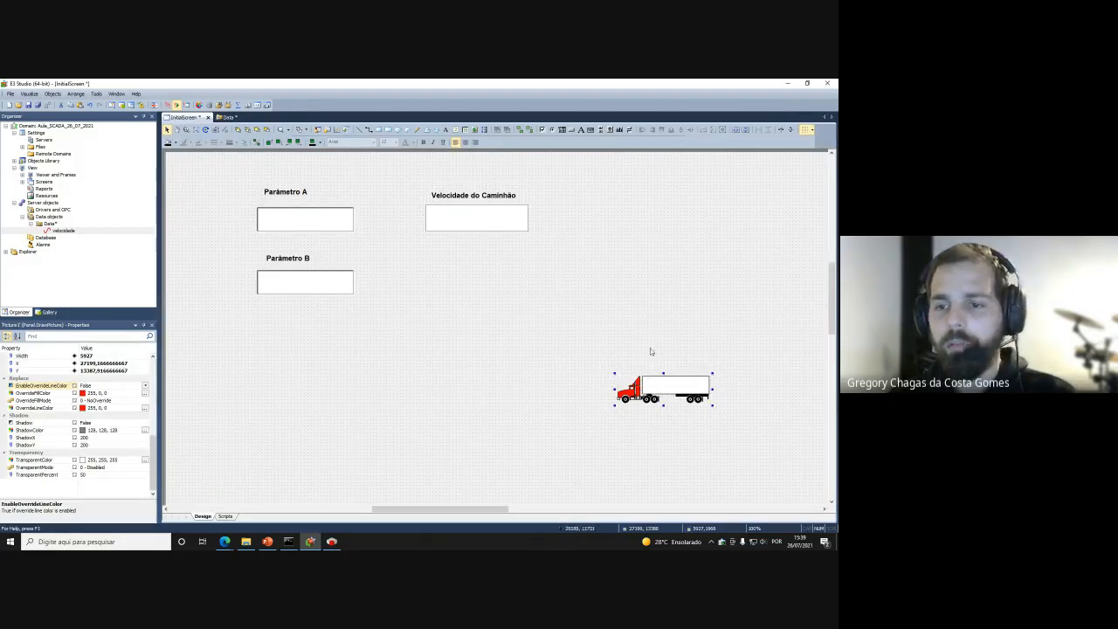
{"action": "left_click", "coordinate": [225, 118]}
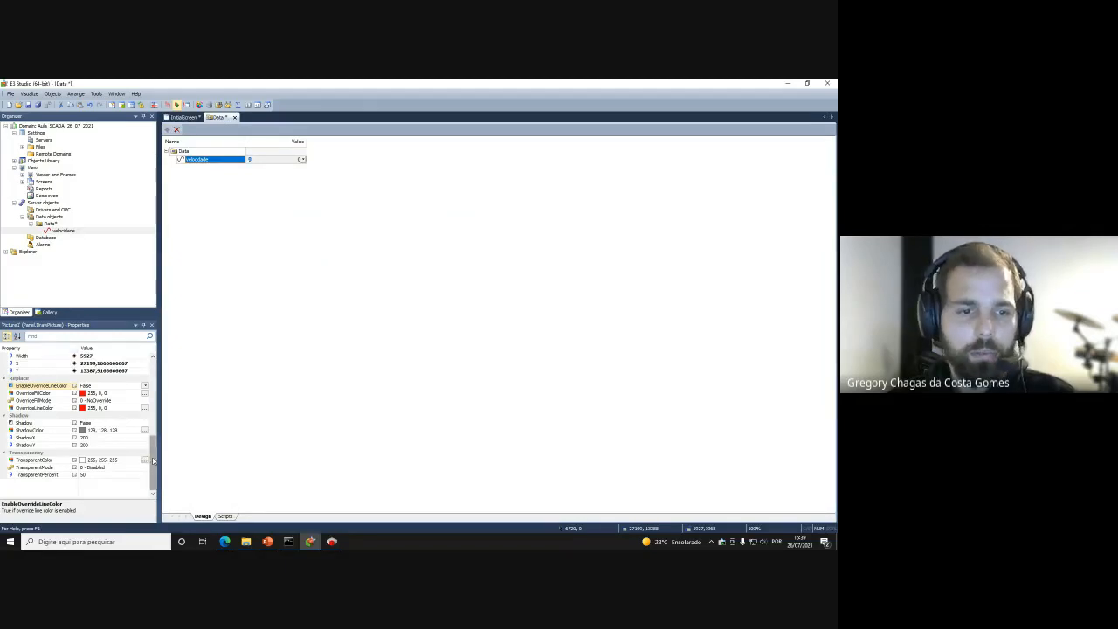
{"action": "double_click", "coordinate": [204, 158]}
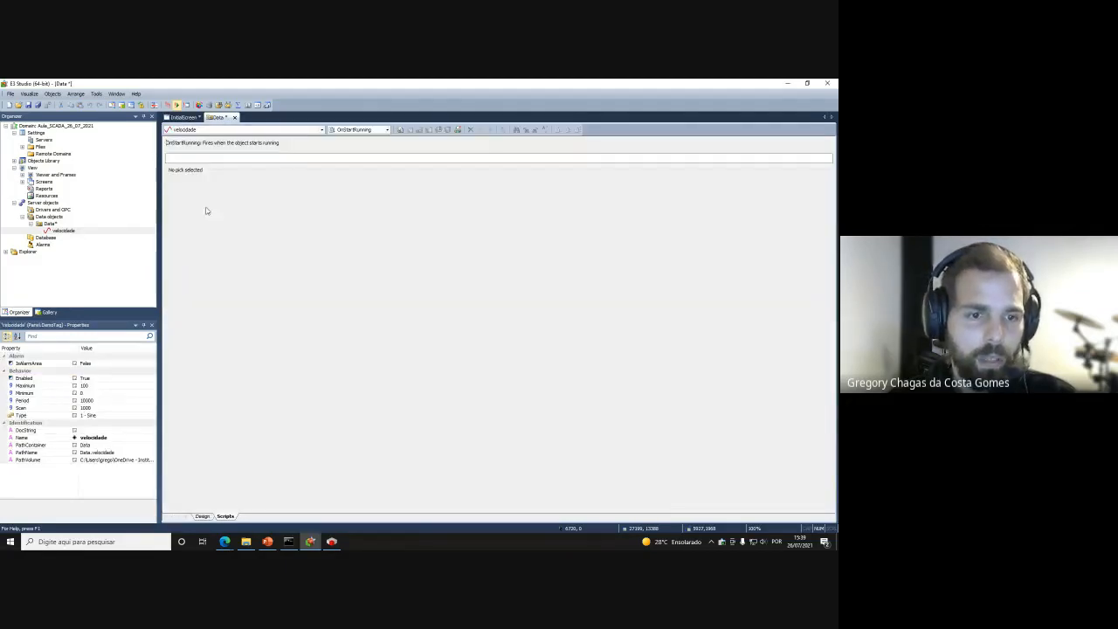
{"action": "left_click", "coordinate": [92, 392]}
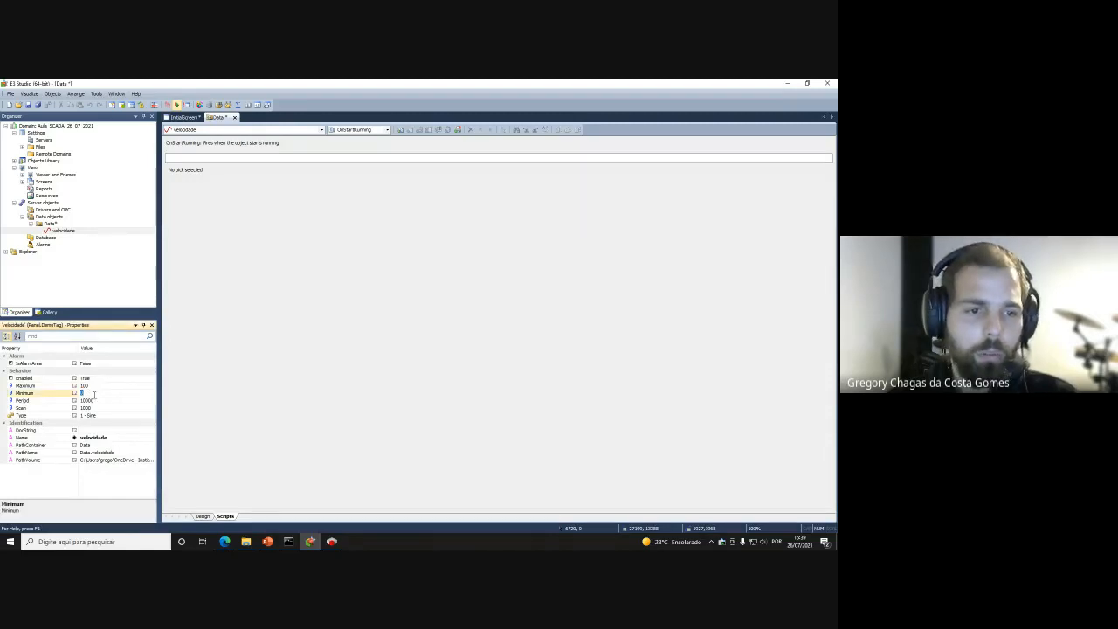
{"action": "key", "text": "Up"}
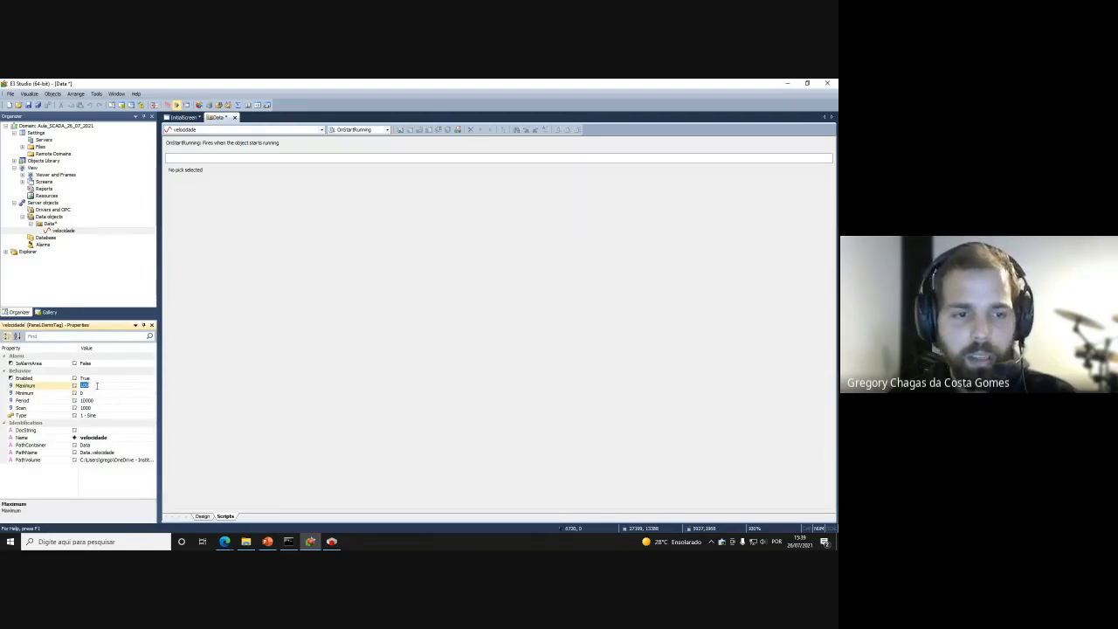
{"action": "left_click", "coordinate": [99, 401]}
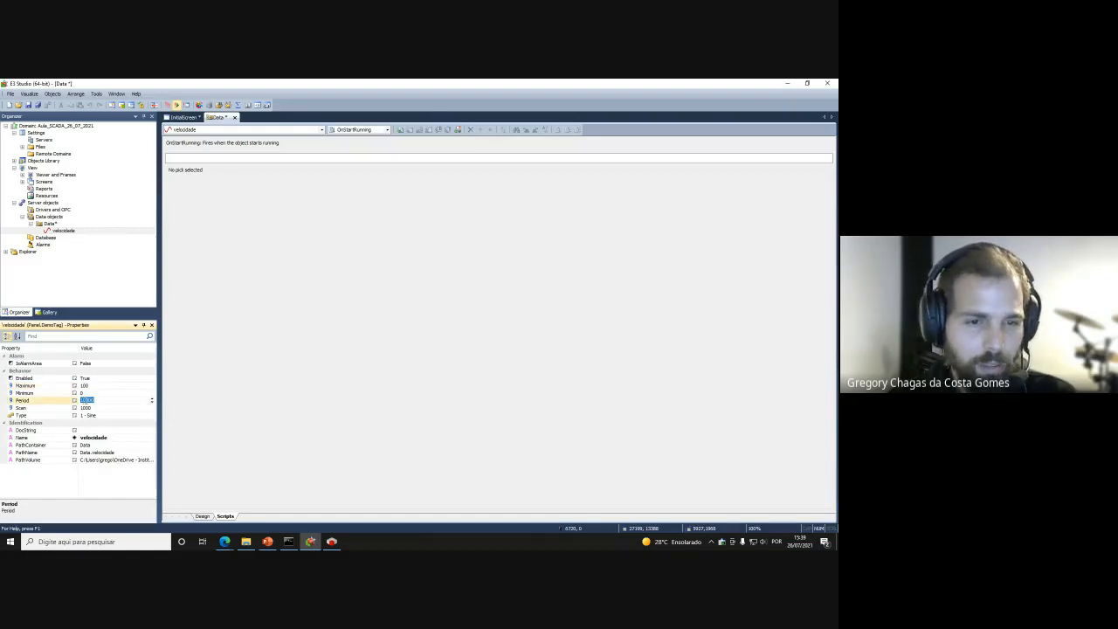
{"action": "left_click", "coordinate": [86, 400]}
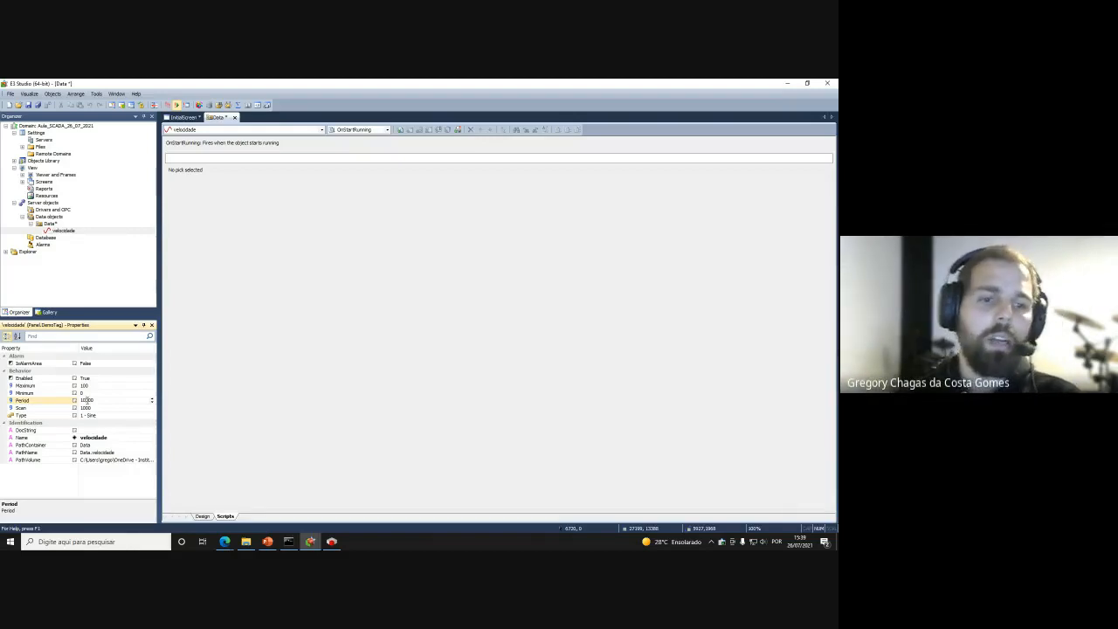
{"action": "left_click", "coordinate": [102, 416]}
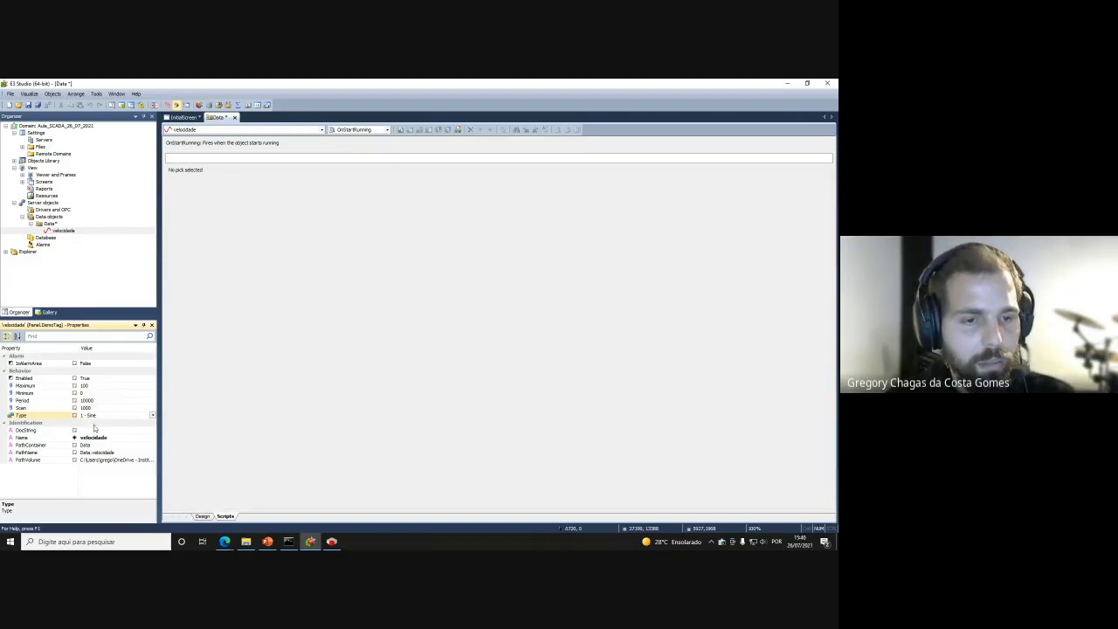
Set the velocidade tag's Scan to 100 and its Type to 4 - RampUp
{"action": "left_click", "coordinate": [93, 408]}
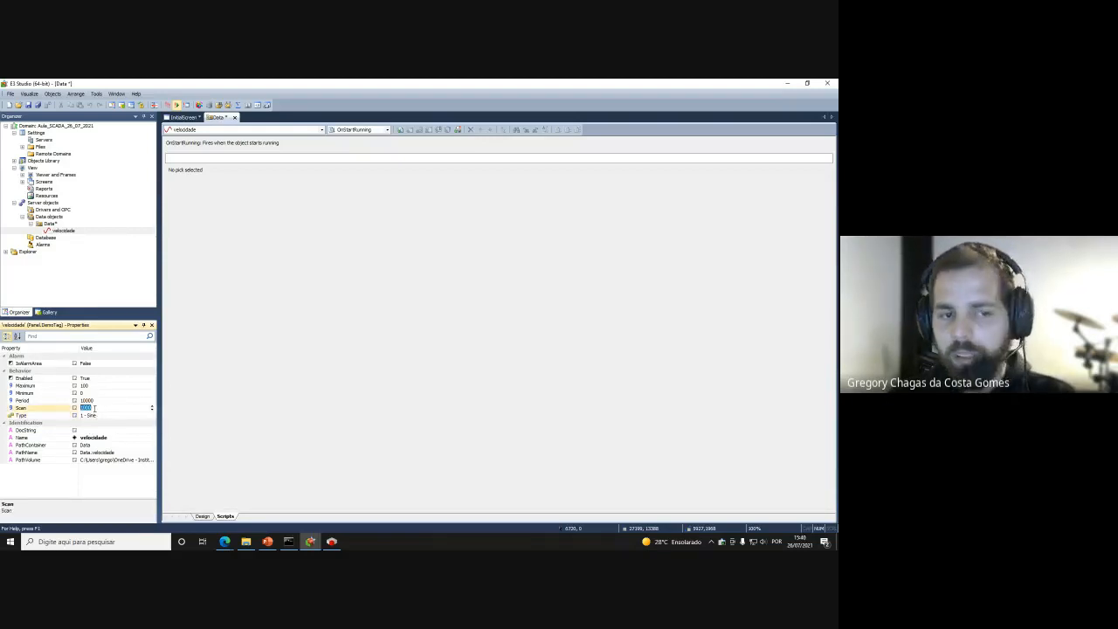
{"action": "type", "text": "1"}
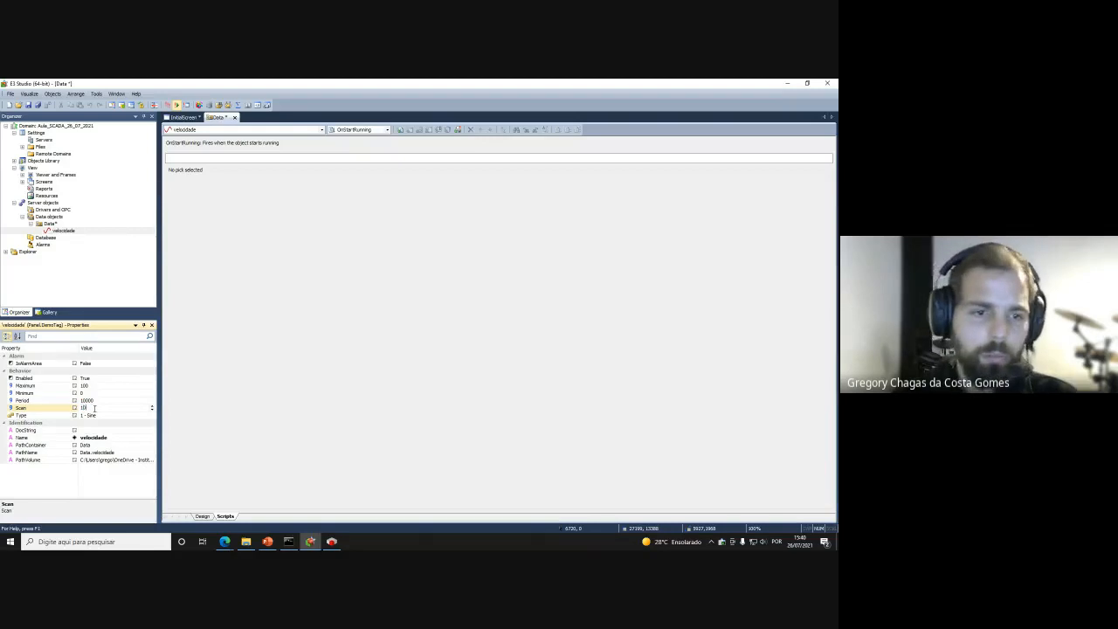
{"action": "type", "text": "00"}
{"action": "left_click", "coordinate": [118, 418]}
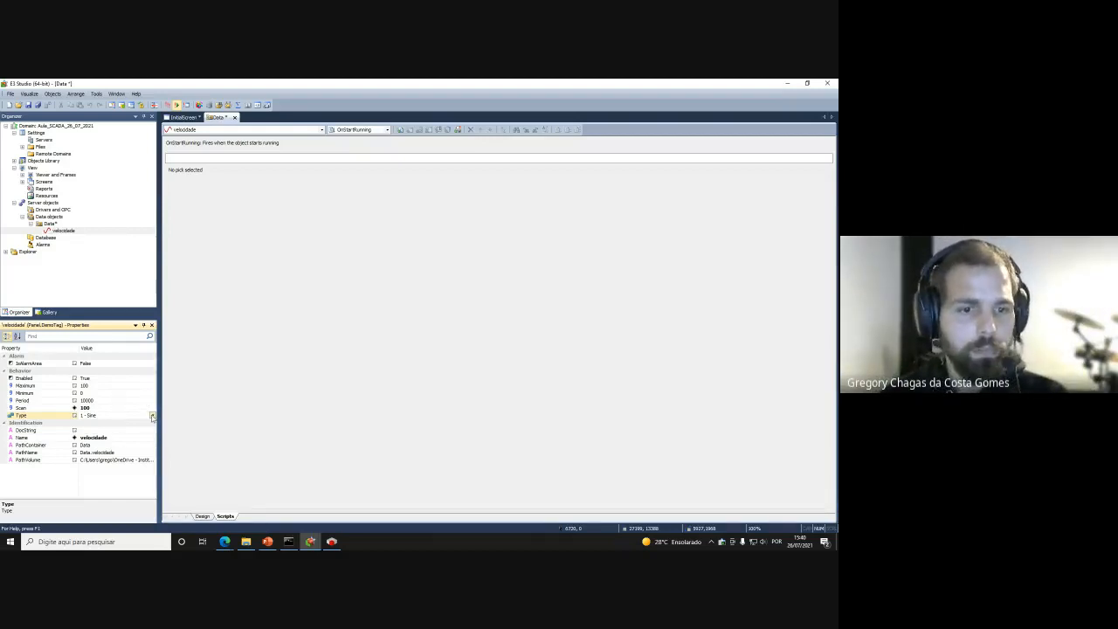
{"action": "left_click", "coordinate": [152, 417]}
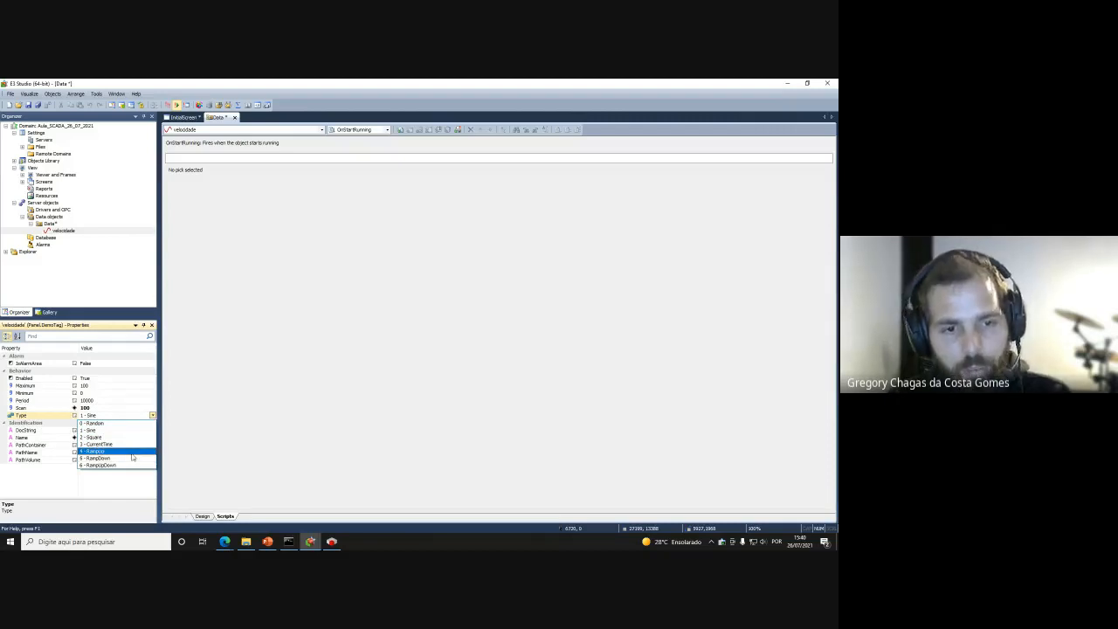
{"action": "left_click", "coordinate": [132, 452]}
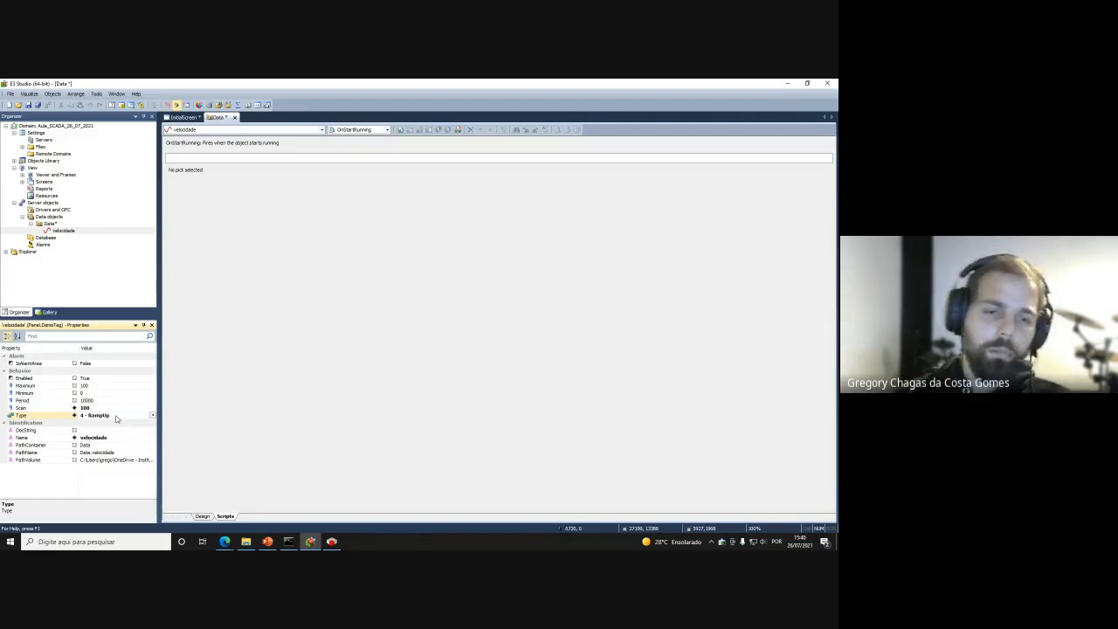
{"action": "left_click_drag", "start_coordinate": [158, 419], "coordinate": [160, 418]}
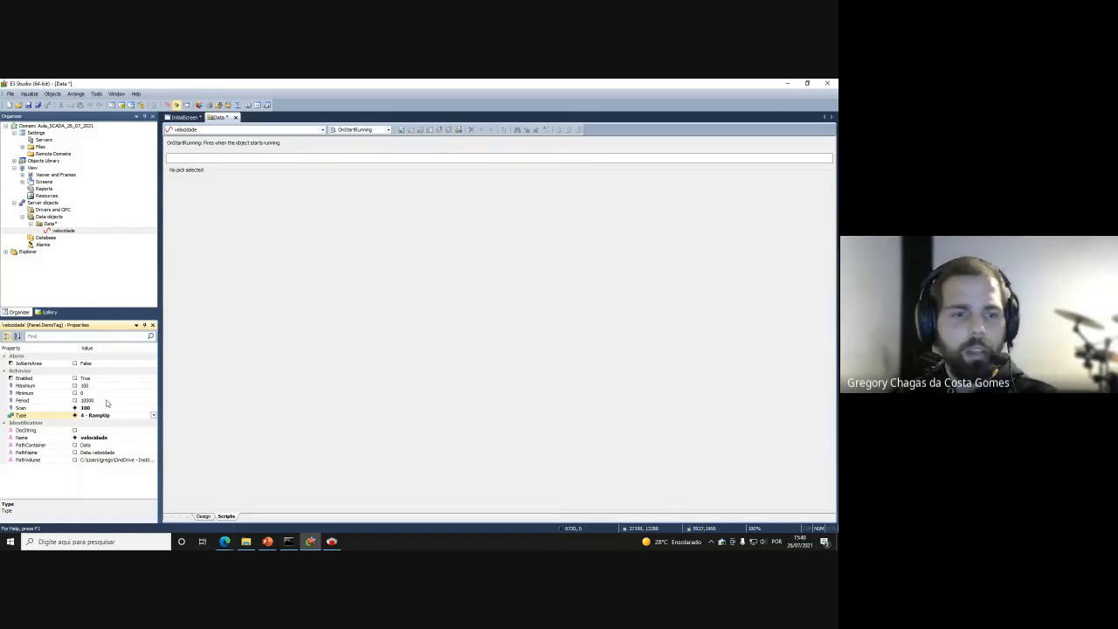
Change the "Velocidade do Caminhão" label on InitialScreen to "Posição do Caminhão"
{"action": "left_click", "coordinate": [185, 118]}
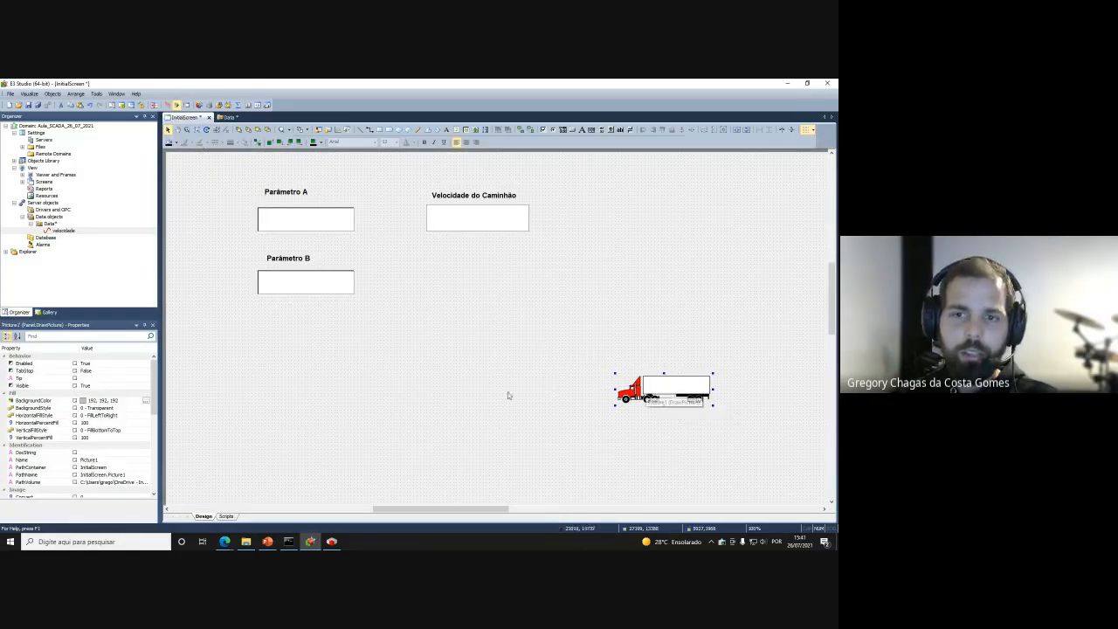
{"action": "double_click", "coordinate": [484, 197]}
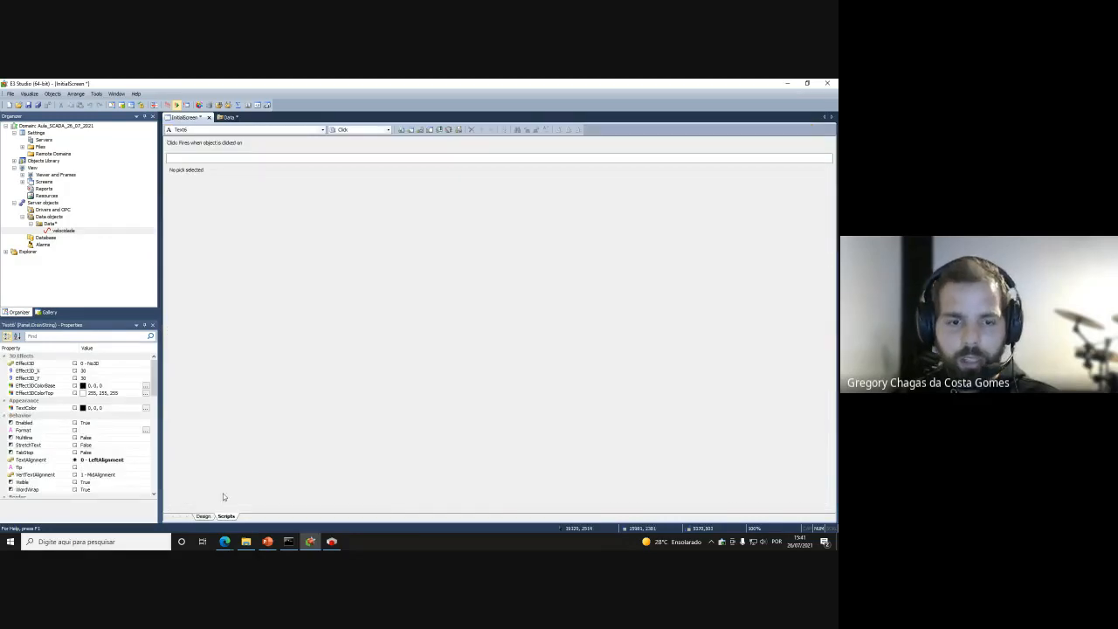
{"action": "left_click", "coordinate": [203, 516]}
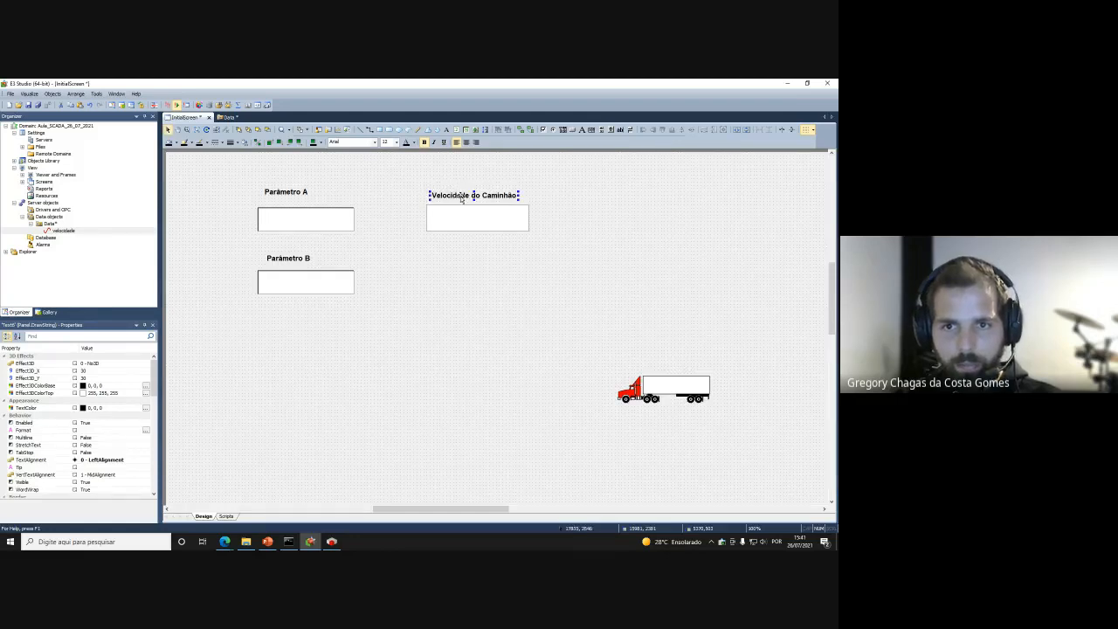
{"action": "key", "text": "BackSpace"}
{"action": "key", "text": "BackSpace"}
{"action": "key", "text": "BackSpace"}
{"action": "key", "text": "BackSpace"}
{"action": "key", "text": "BackSpace"}
{"action": "key", "text": "BackSpace"}
{"action": "key", "text": "BackSpace"}
{"action": "key", "text": "BackSpace"}
{"action": "key", "text": "BackSpace"}
{"action": "key", "text": "BackSpace"}
{"action": "key", "text": "BackSpace"}
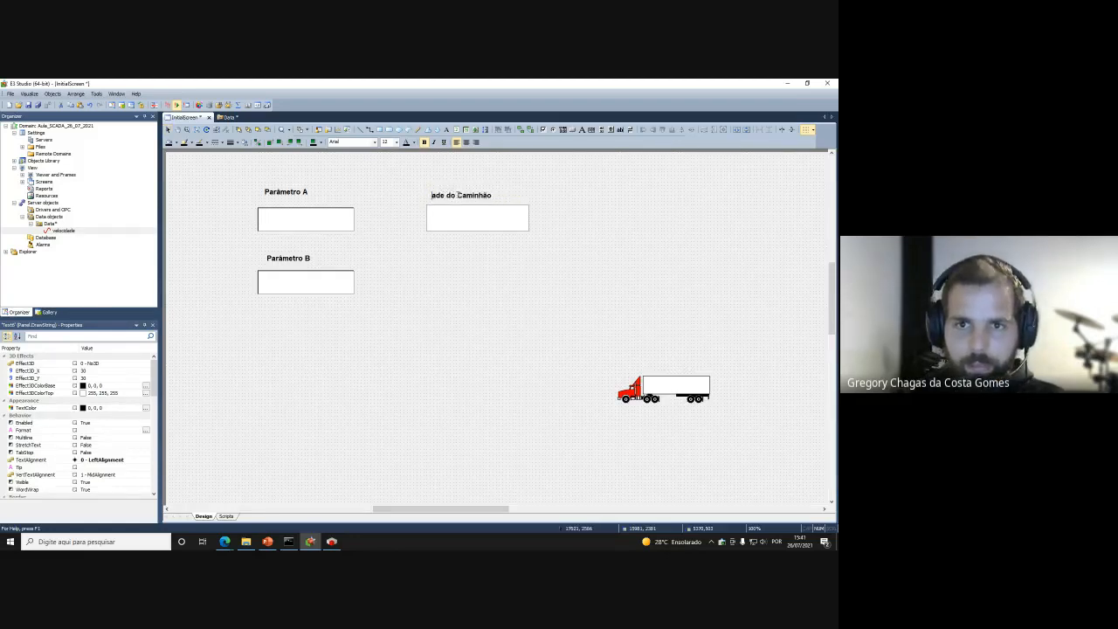
{"action": "type", "text": "Psição"}
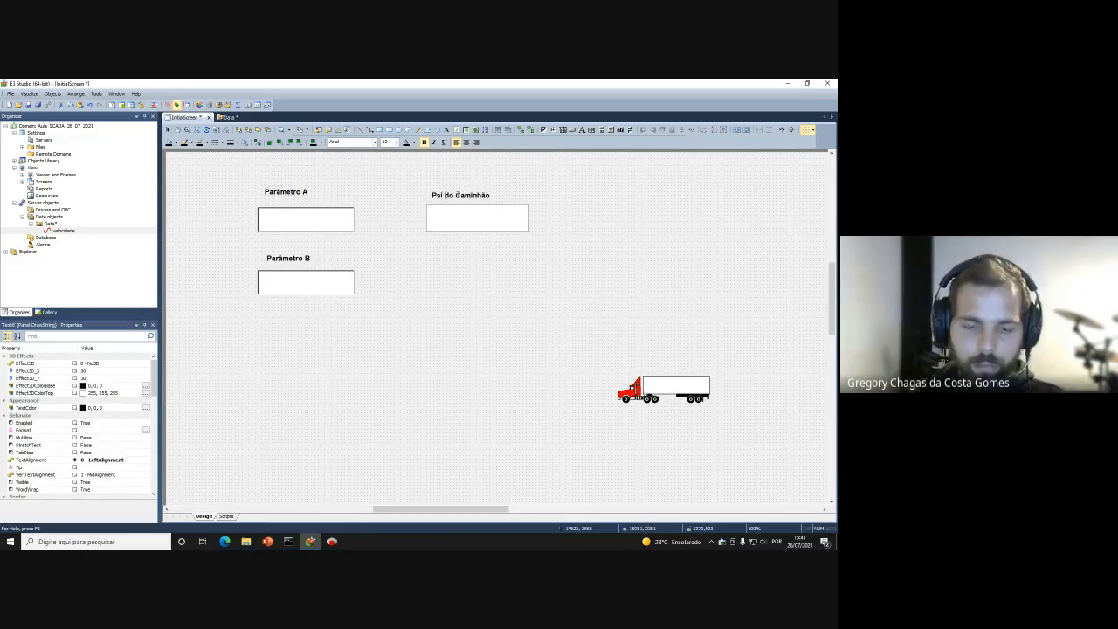
{"action": "key", "text": "Escape"}
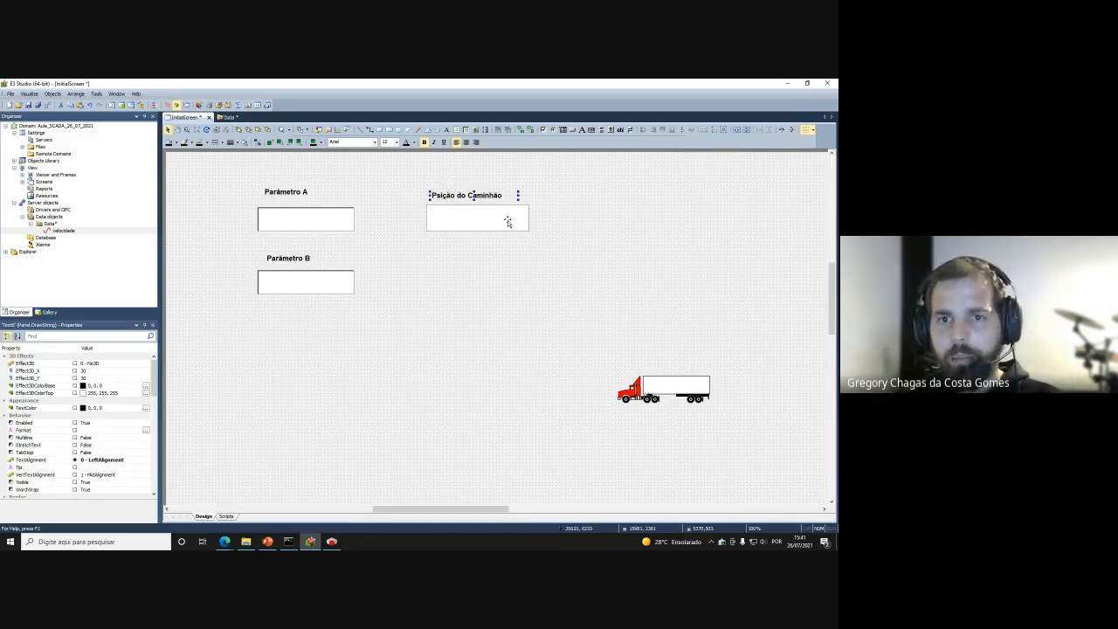
{"action": "double_click", "coordinate": [461, 199]}
{"action": "type", "text": "o"}
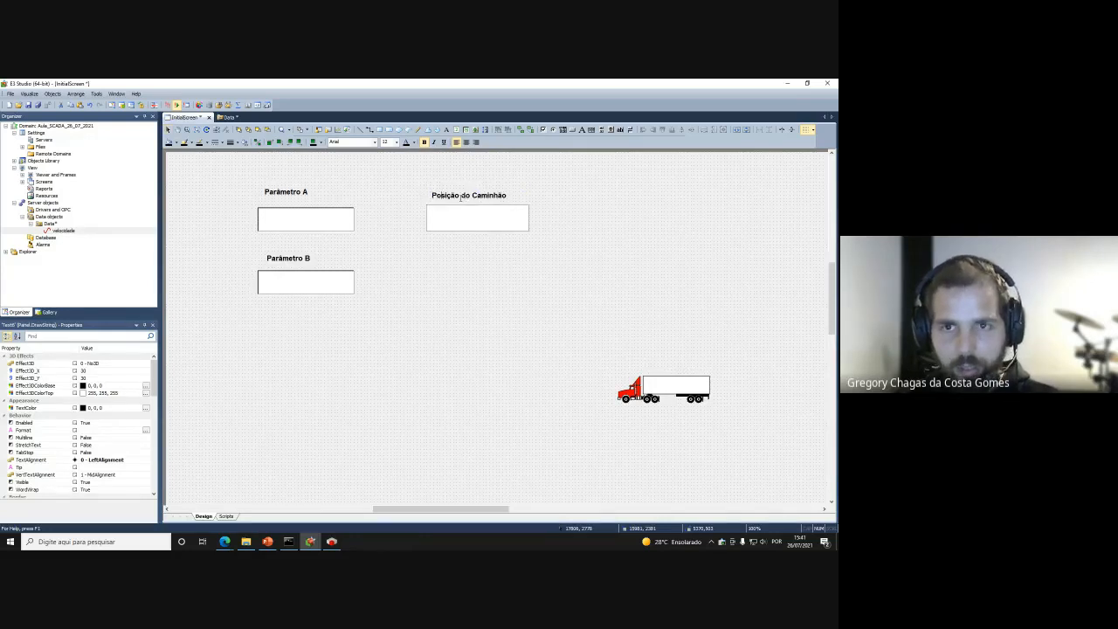
{"action": "key", "text": "Escape"}
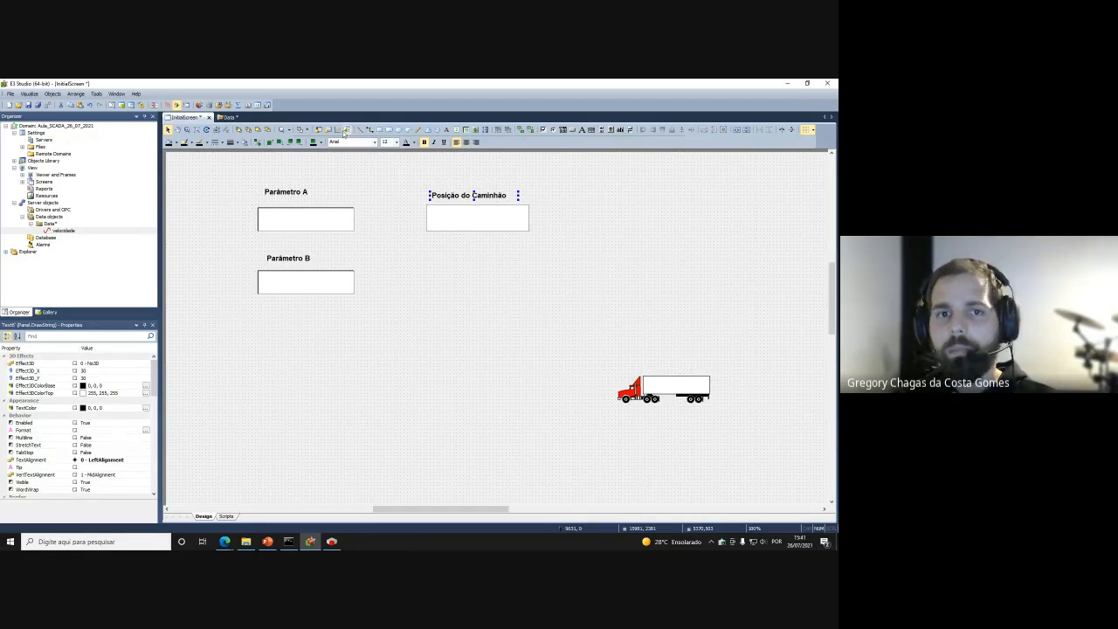
Draw a vertical scale about 3995 wide and 10398 high on InitialScreen and move it below the Posição do Caminhão field
{"action": "left_click", "coordinate": [484, 129]}
{"action": "left_click_drag", "start_coordinate": [364, 285], "coordinate": [298, 395]}
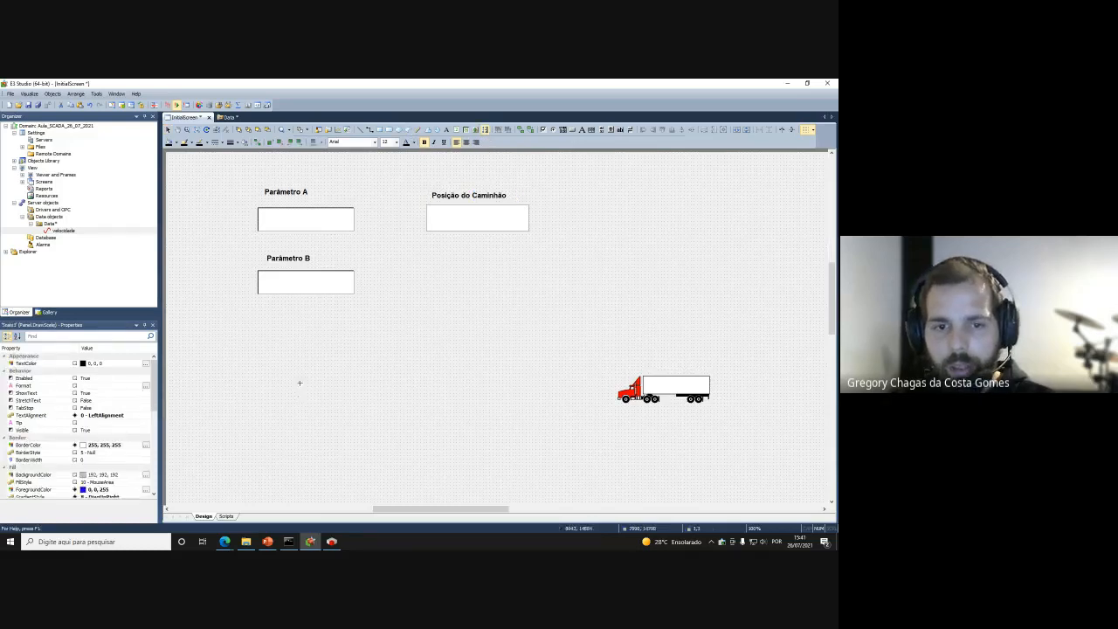
{"action": "left_click_drag", "start_coordinate": [365, 286], "coordinate": [364, 224]}
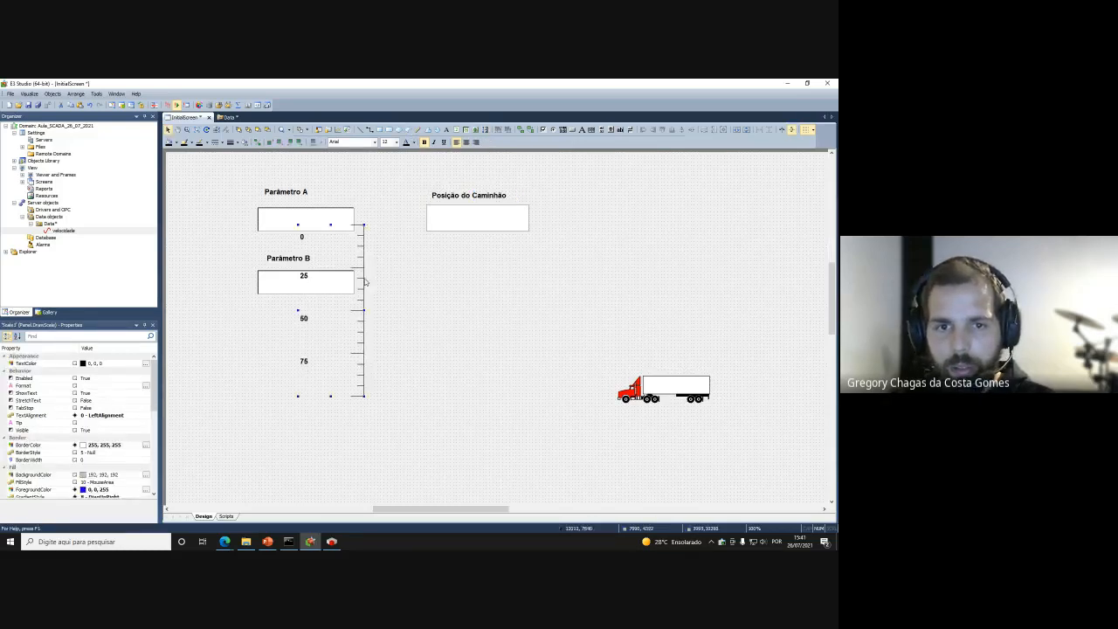
{"action": "left_click_drag", "start_coordinate": [365, 281], "coordinate": [475, 349]}
{"action": "right_click", "coordinate": [475, 352]}
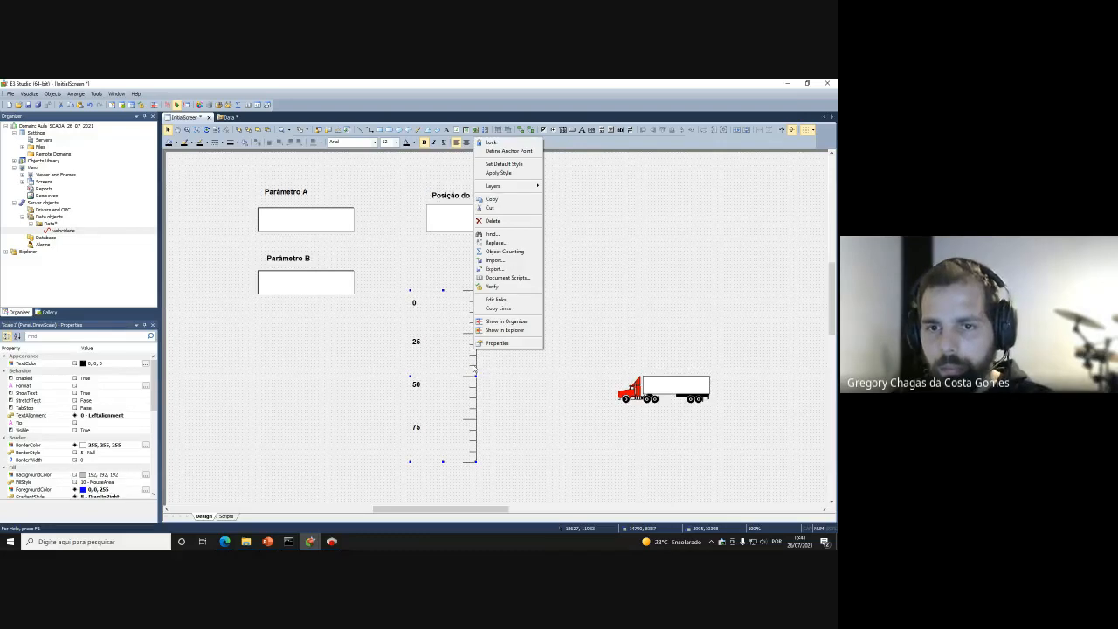
{"action": "left_click", "coordinate": [474, 369]}
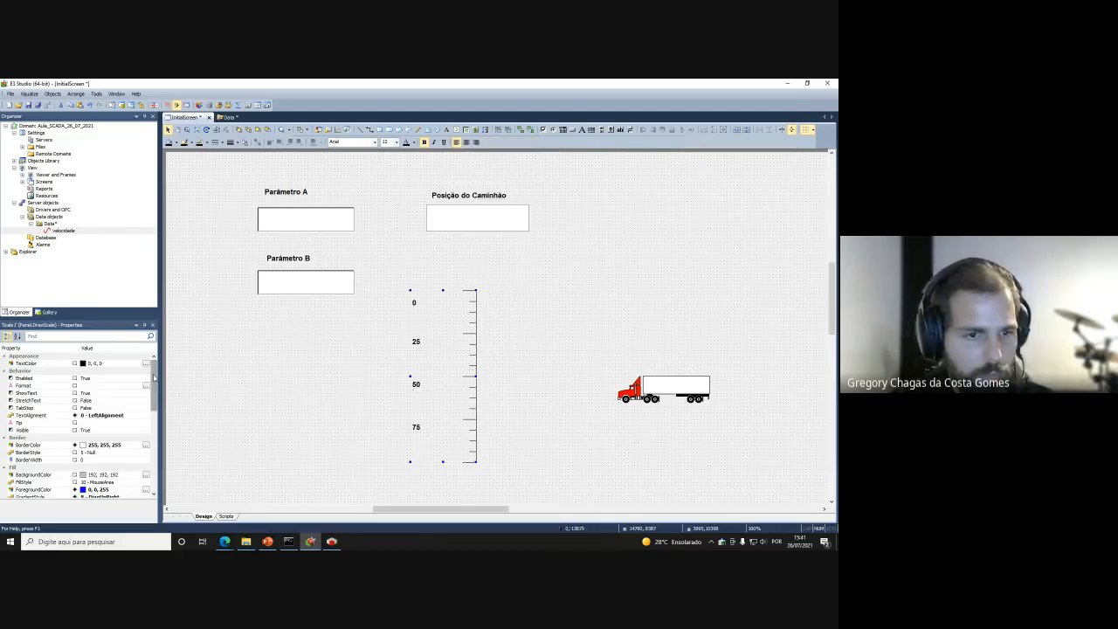
Set the scale's Angle to 90 and reshape it into a flat horizontal ruler about 16192 long below the truck's level
{"action": "left_click_drag", "start_coordinate": [155, 377], "coordinate": [157, 452]}
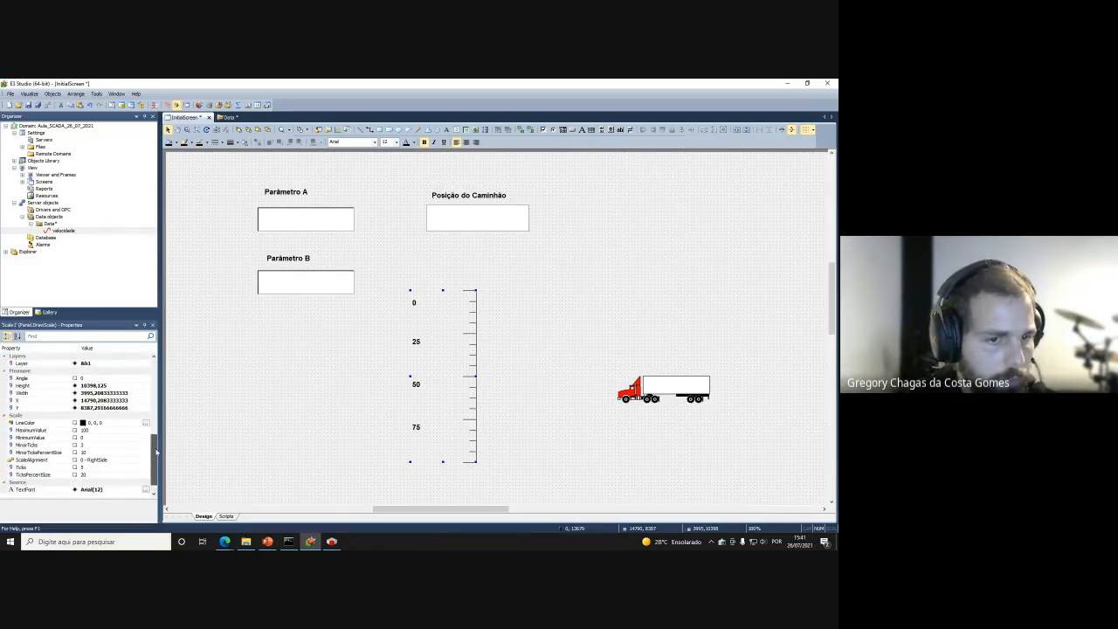
{"action": "left_click", "coordinate": [96, 378]}
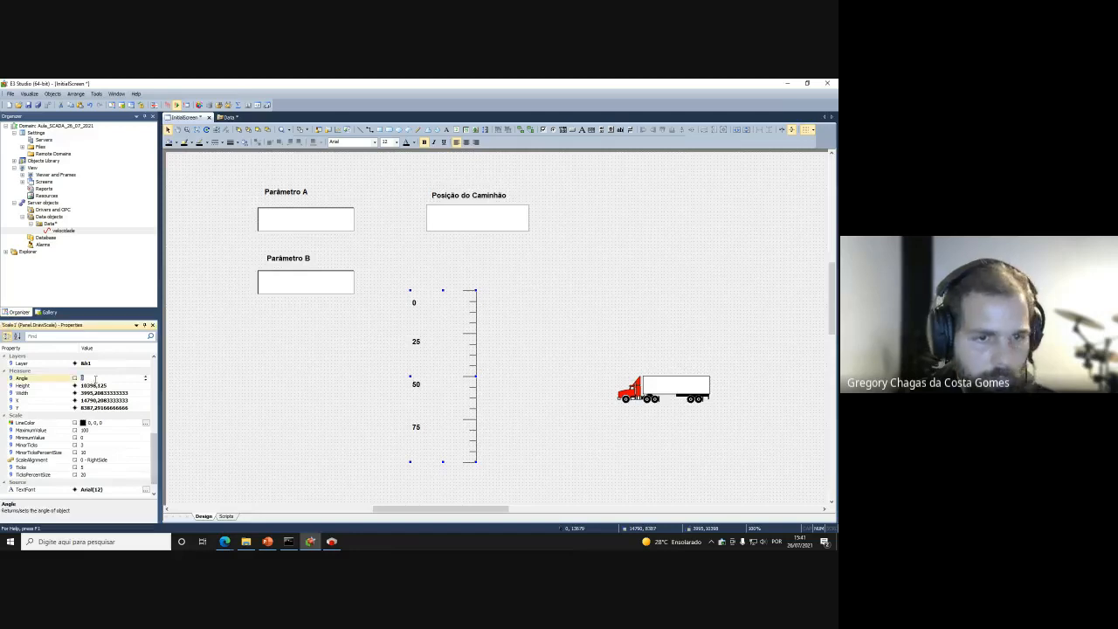
{"action": "type", "text": "90"}
{"action": "key", "text": "Return"}
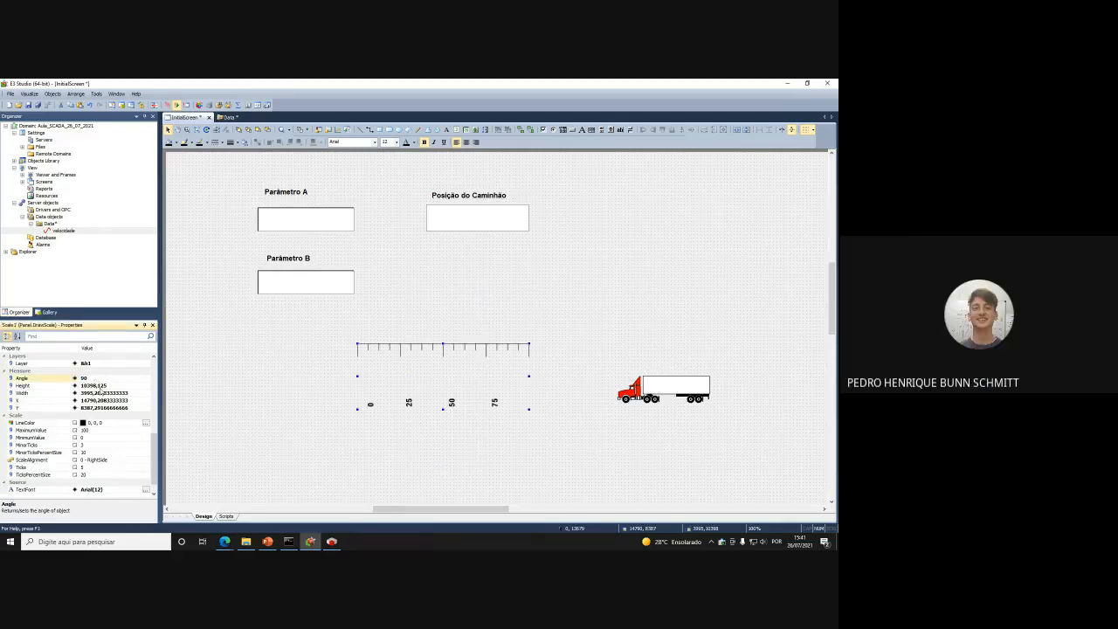
{"action": "left_click_drag", "start_coordinate": [529, 375], "coordinate": [612, 434]}
{"action": "left_click_drag", "start_coordinate": [573, 390], "coordinate": [573, 440]}
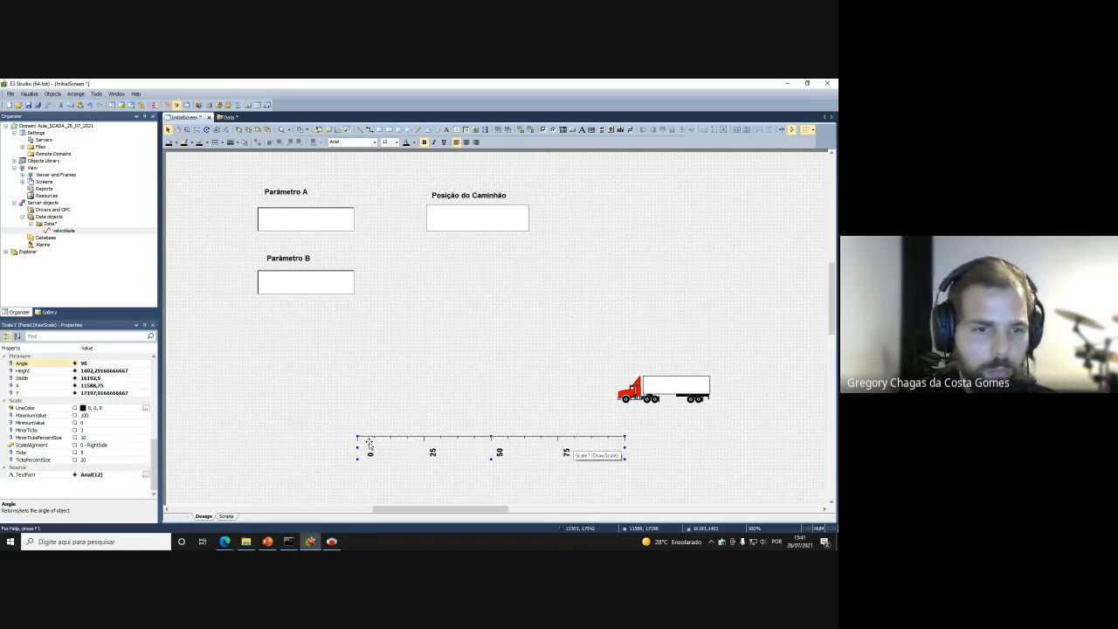
Reverse the scale's numbering by setting its MaximumValue to 0 and its MinimumValue to 100
{"action": "left_click", "coordinate": [109, 416]}
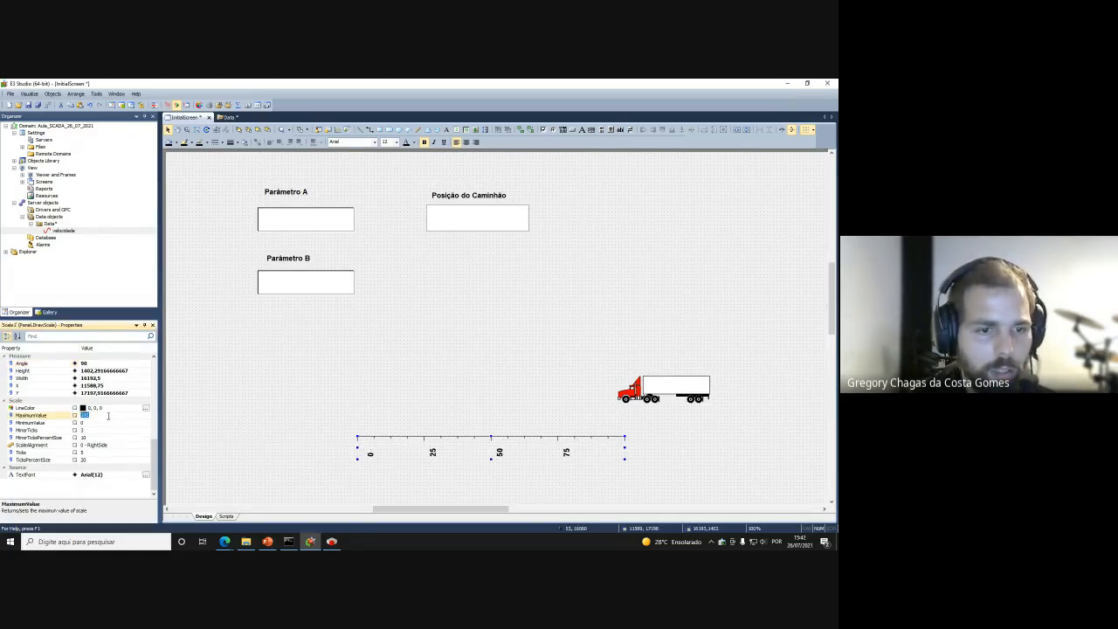
{"action": "type", "text": "0"}
{"action": "key", "text": "Return"}
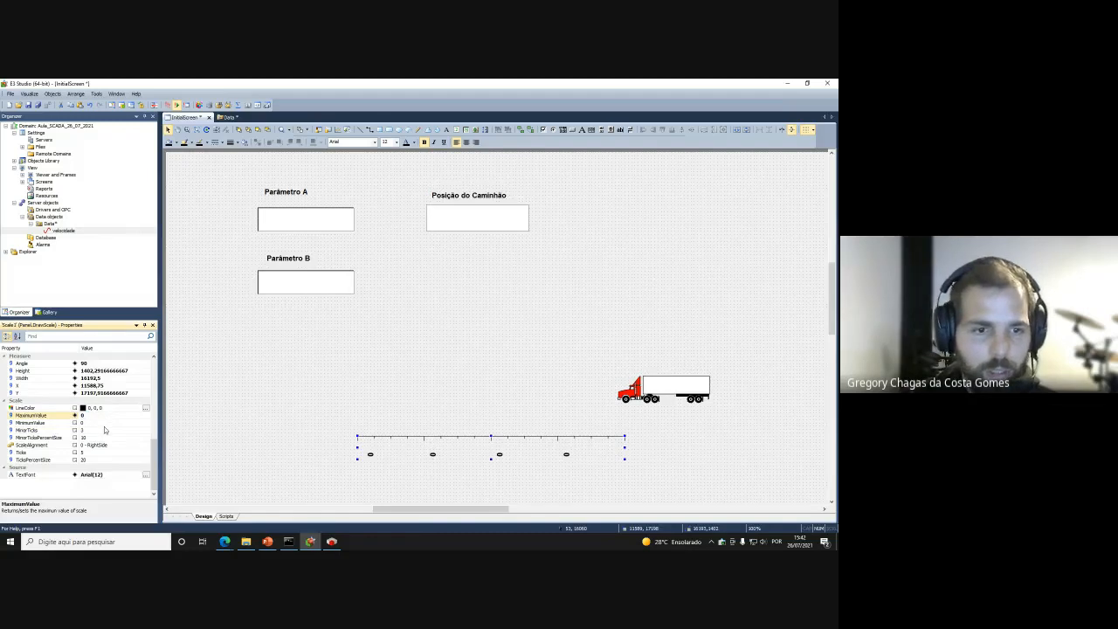
{"action": "left_click", "coordinate": [105, 423]}
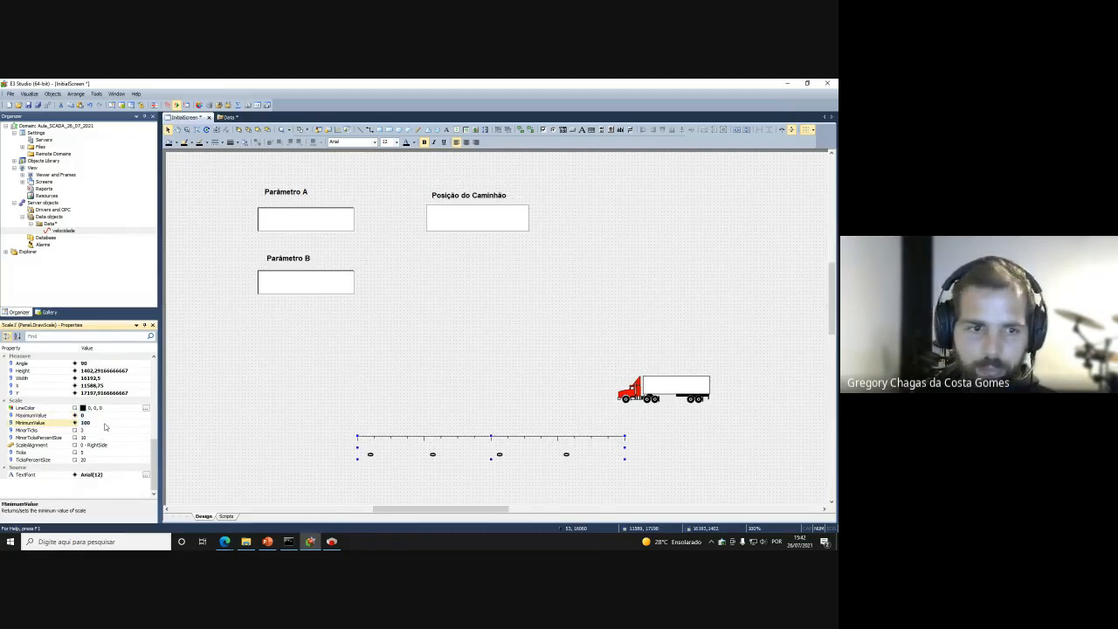
{"action": "type", "text": "100"}
{"action": "key", "text": "Return"}
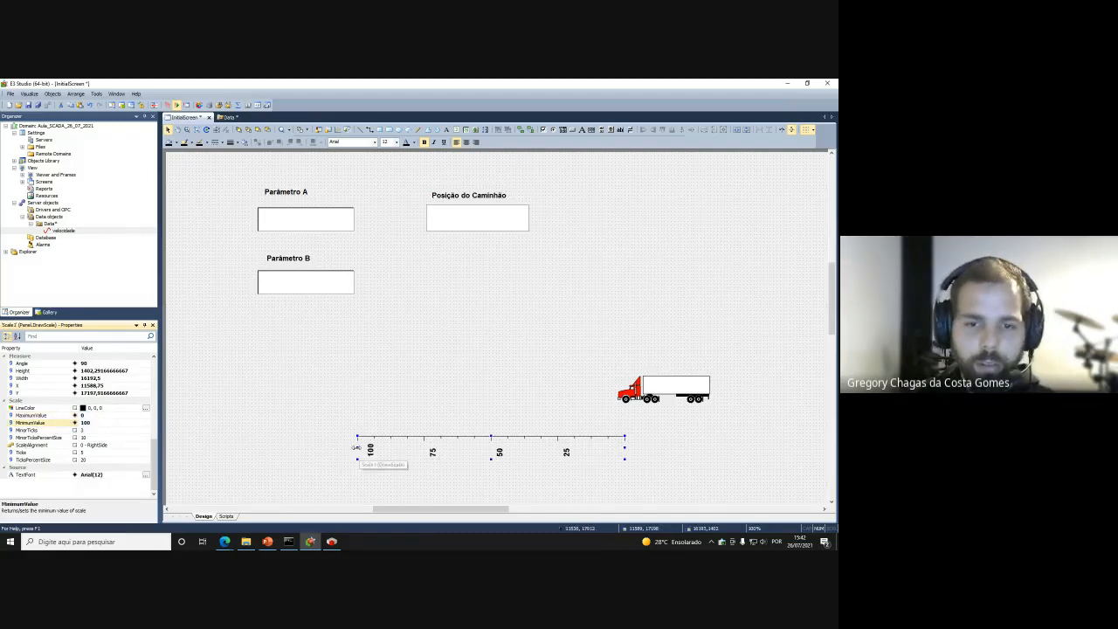
Lengthen the scale toward its 100 end and position it just beneath the truck, with the zero end under the trailer
{"action": "left_click_drag", "start_coordinate": [356, 447], "coordinate": [231, 441]}
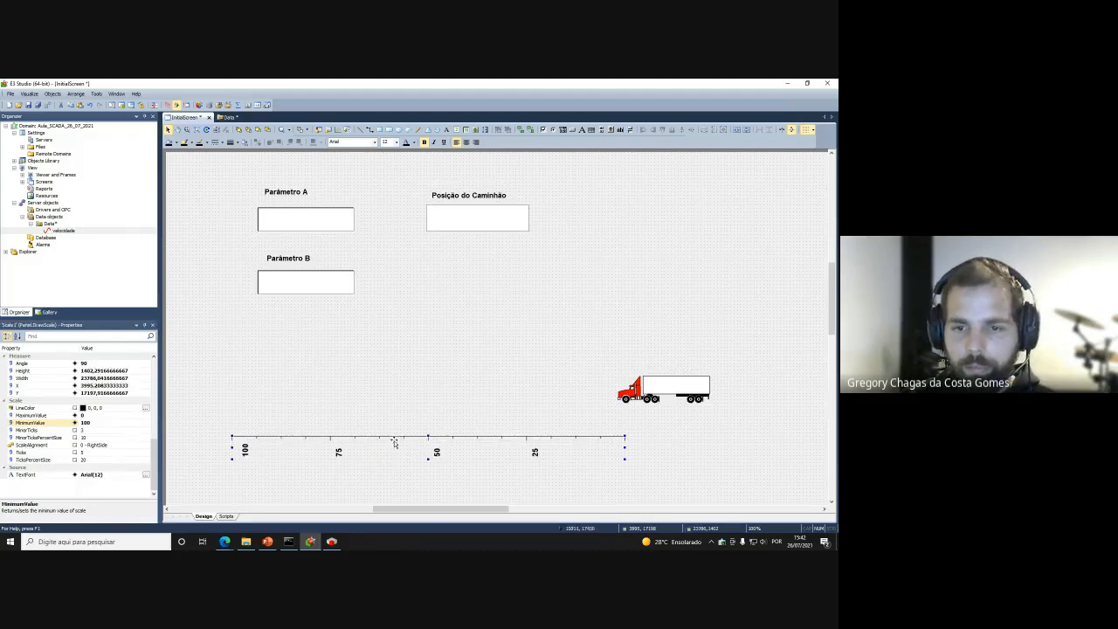
{"action": "left_click_drag", "start_coordinate": [399, 442], "coordinate": [482, 432]}
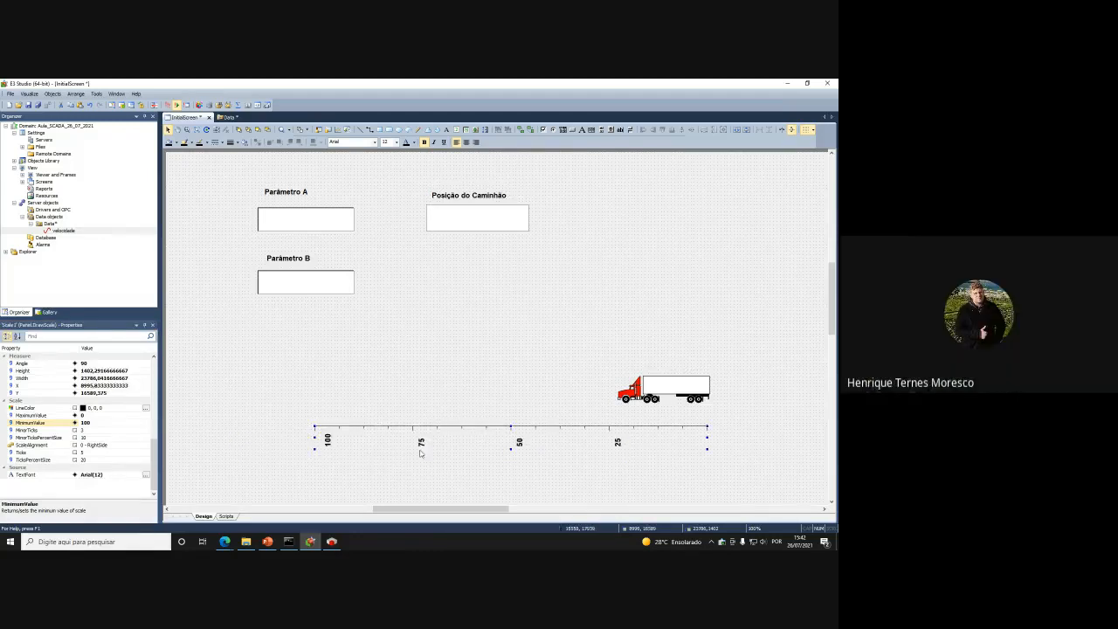
{"action": "left_click", "coordinate": [433, 480]}
{"action": "left_click", "coordinate": [458, 431]}
{"action": "left_click_drag", "start_coordinate": [315, 436], "coordinate": [250, 436]}
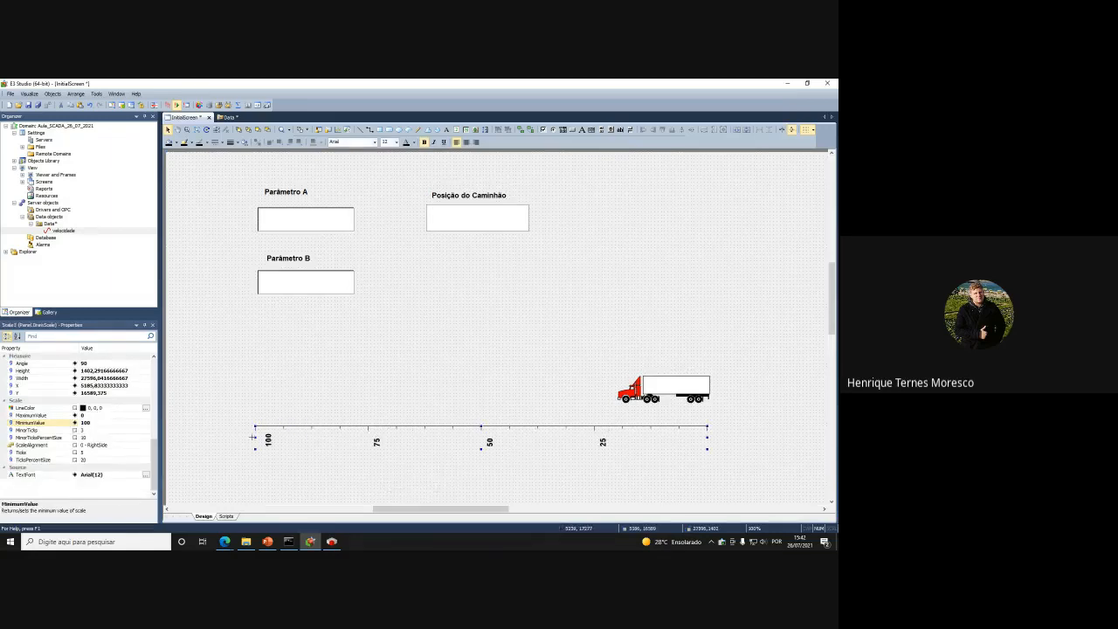
{"action": "left_click", "coordinate": [417, 497]}
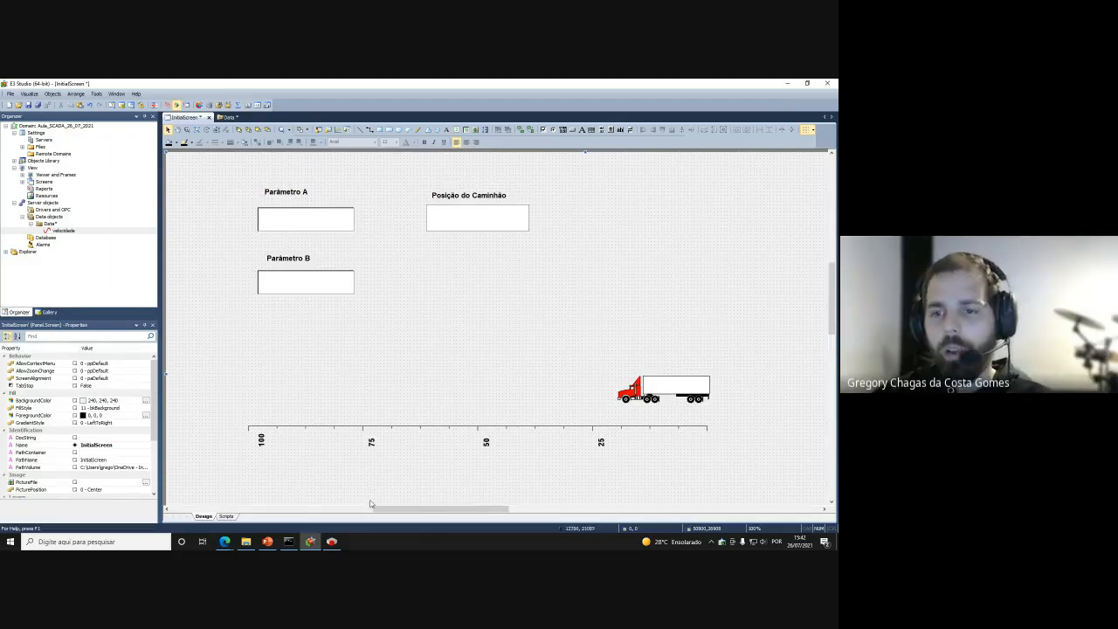
Move the truck picture onto the scale line so that its front sits at the zero end
{"action": "left_click", "coordinate": [654, 394]}
{"action": "left_click_drag", "start_coordinate": [654, 398], "coordinate": [770, 415]}
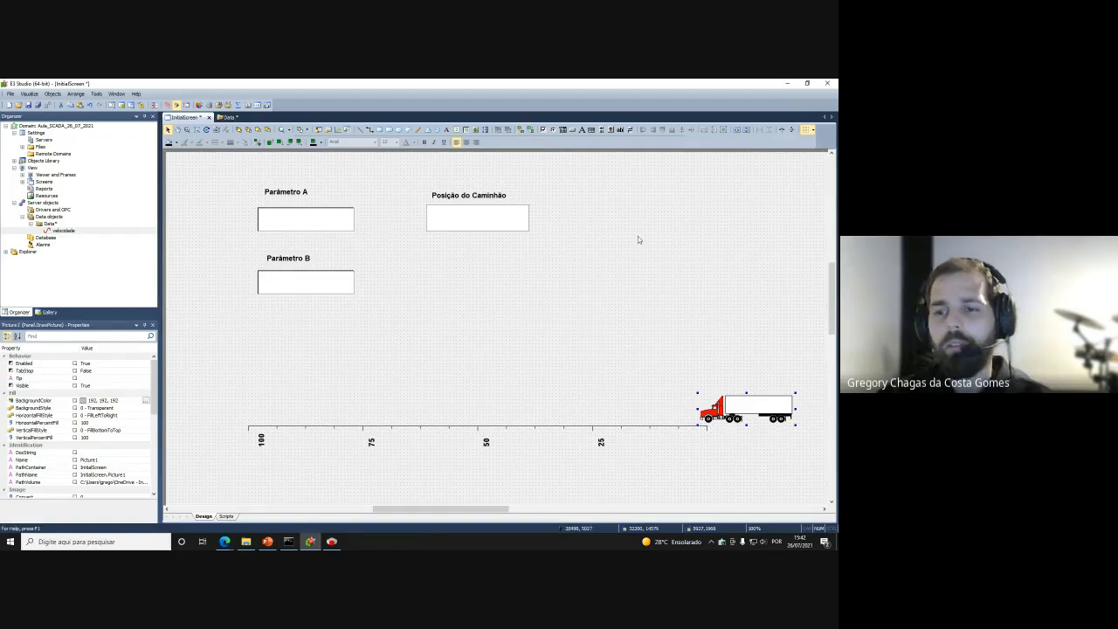
{"action": "left_click", "coordinate": [687, 350]}
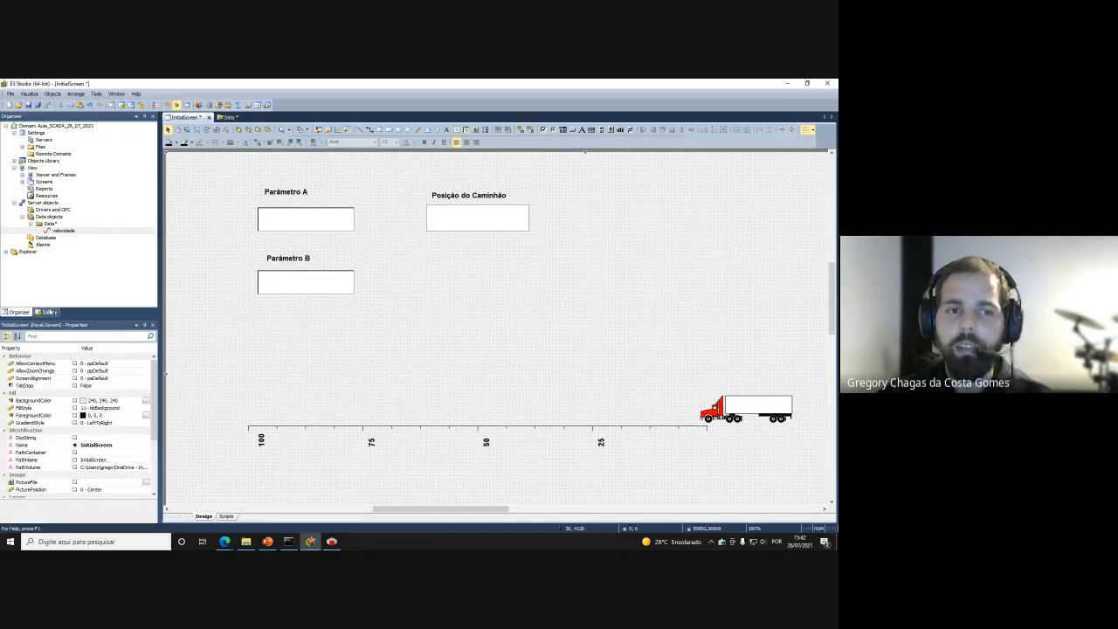
{"action": "left_click", "coordinate": [46, 312]}
{"action": "left_click", "coordinate": [18, 312]}
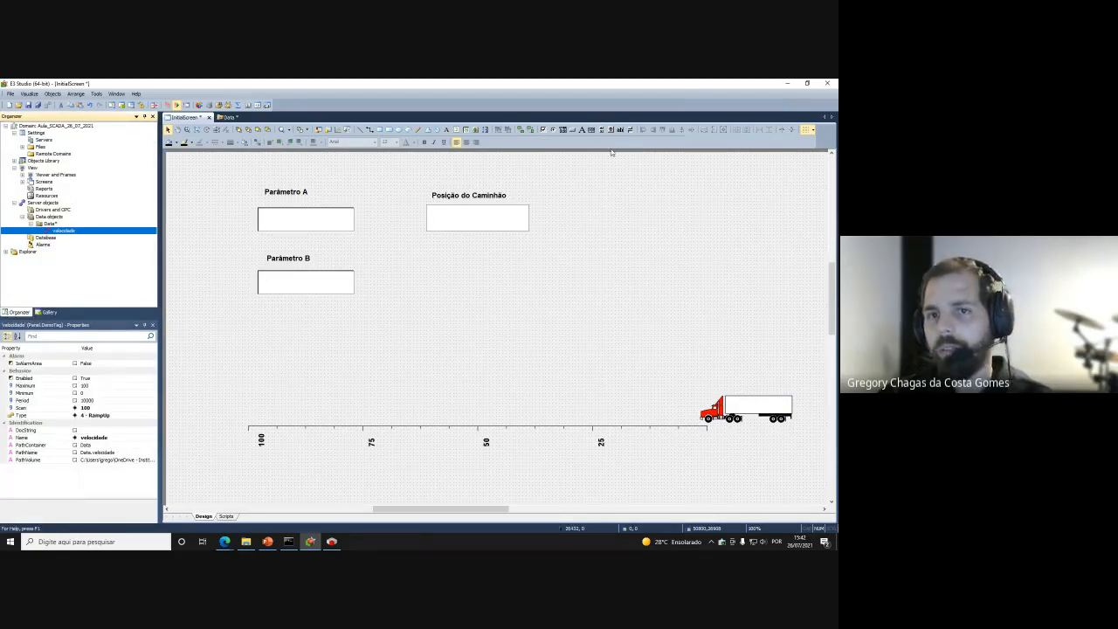
Convert the truck picture to a DynamicMove that travels along the scale from the zero end to the 100 end
{"action": "left_click", "coordinate": [734, 403]}
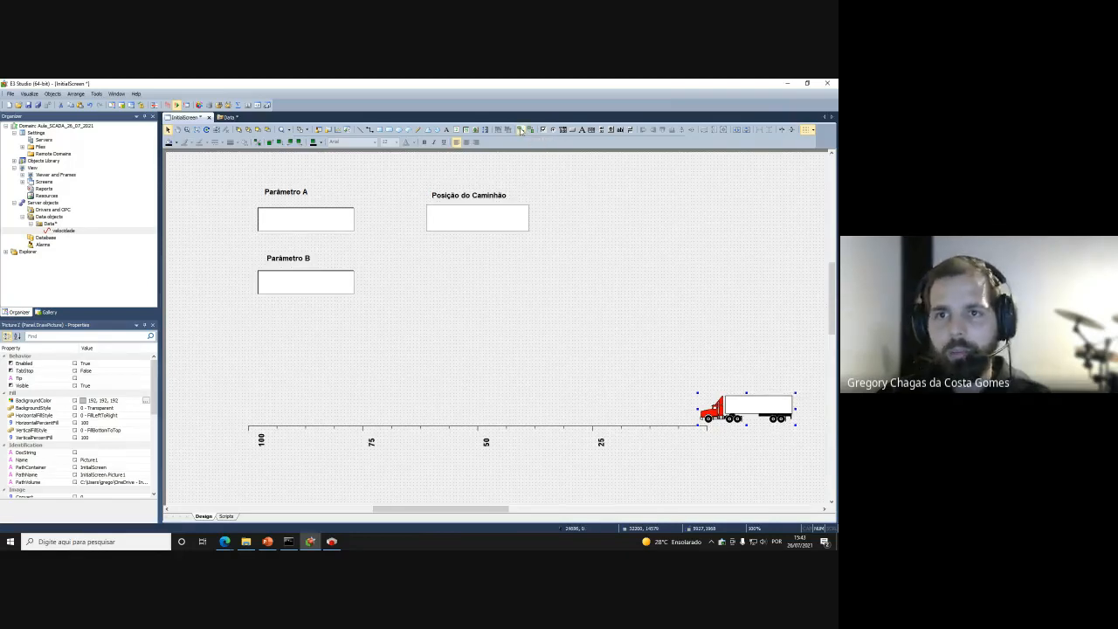
{"action": "left_click", "coordinate": [751, 443]}
{"action": "left_click", "coordinate": [743, 407]}
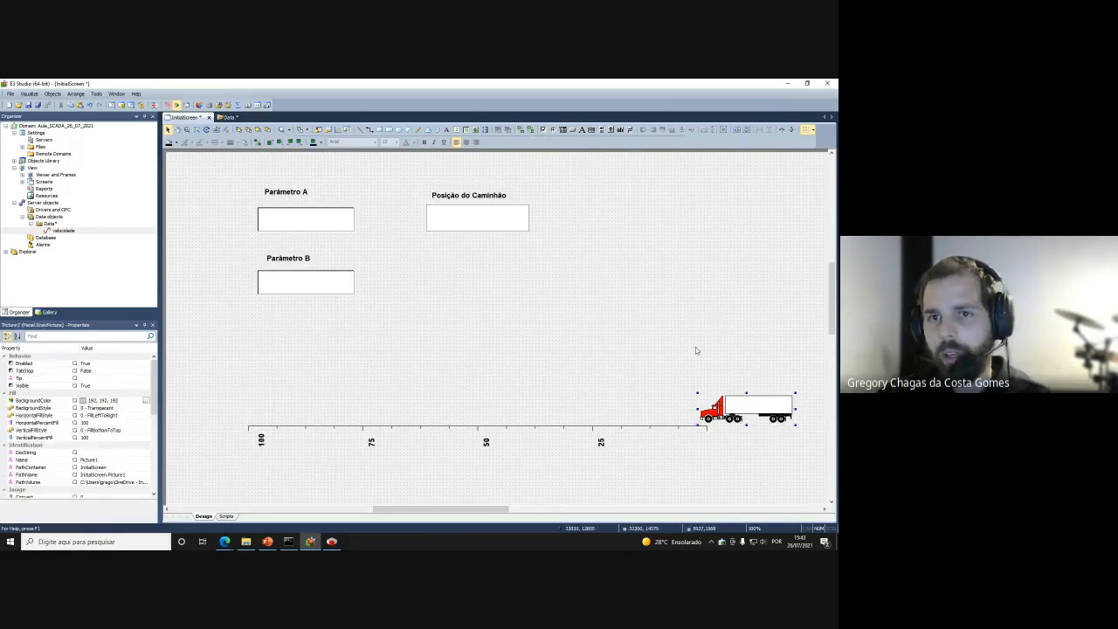
{"action": "left_click", "coordinate": [521, 130]}
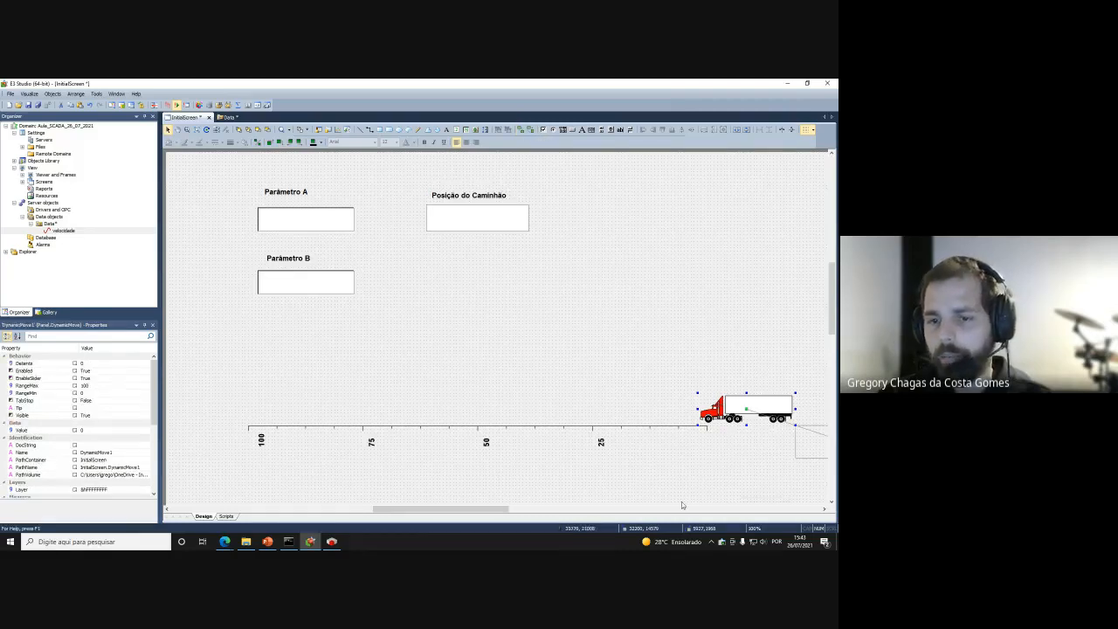
{"action": "left_click_drag", "start_coordinate": [481, 514], "coordinate": [528, 514]}
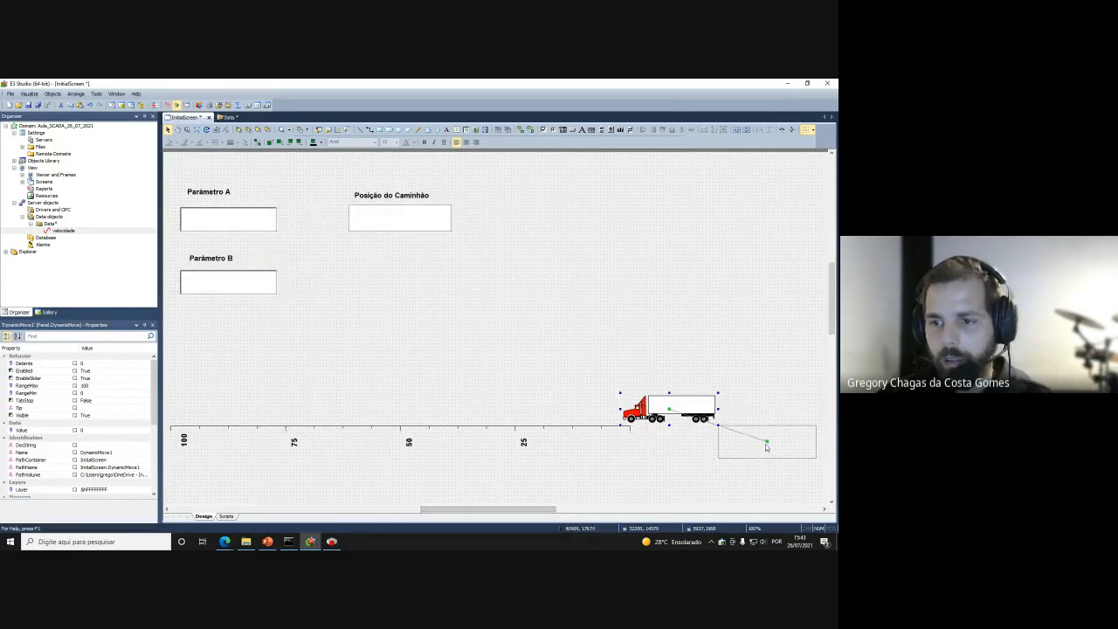
{"action": "left_click_drag", "start_coordinate": [767, 444], "coordinate": [306, 409]}
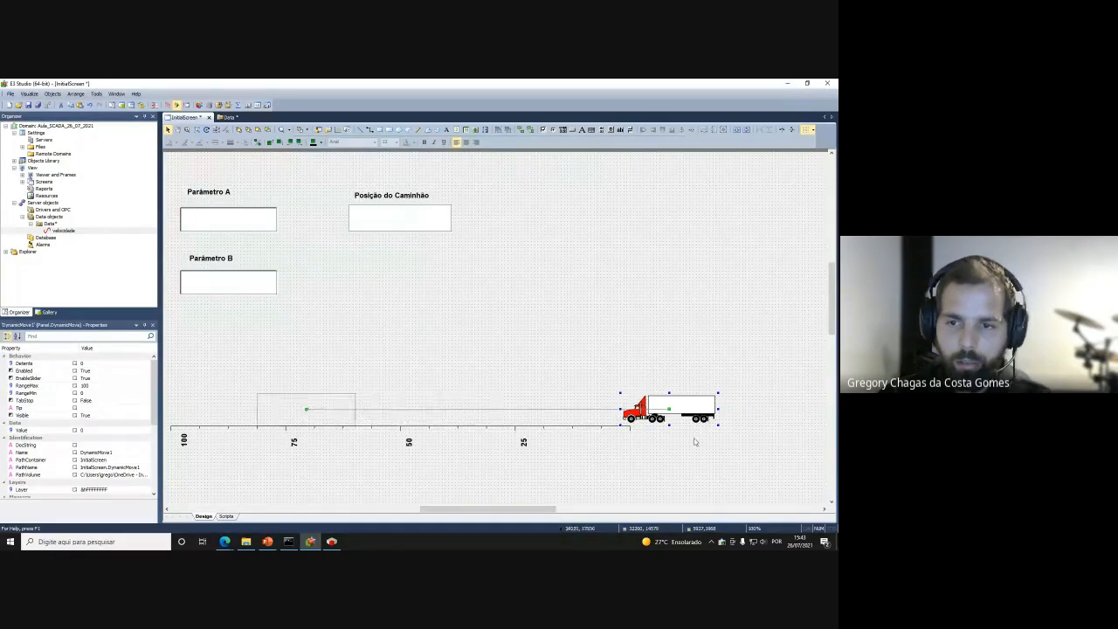
{"action": "left_click_drag", "start_coordinate": [654, 416], "coordinate": [637, 416]}
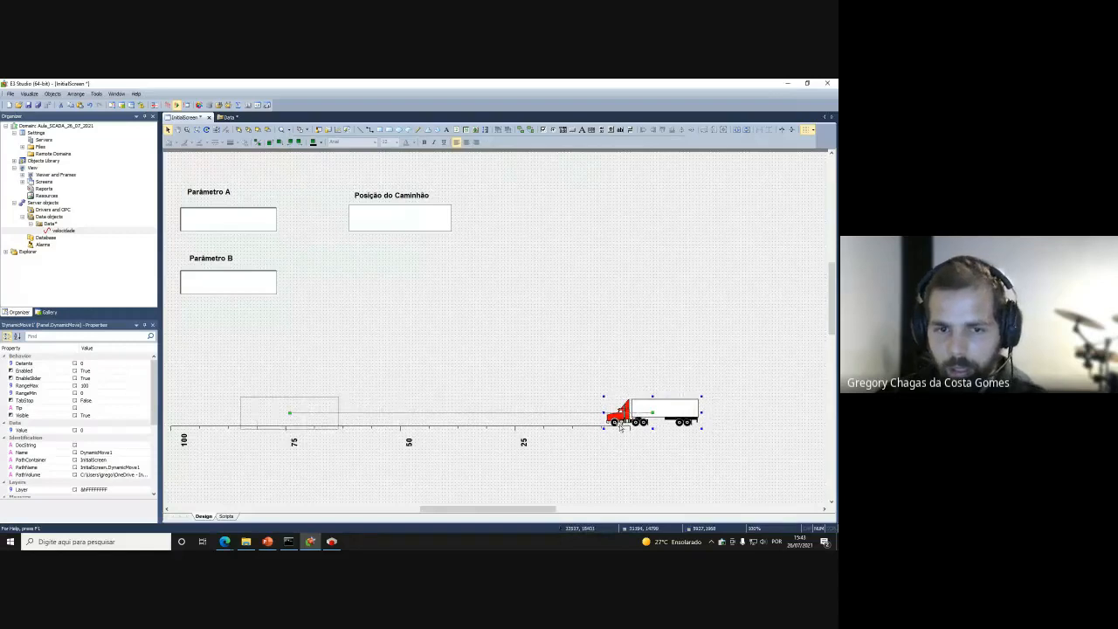
{"action": "left_click_drag", "start_coordinate": [285, 415], "coordinate": [220, 409]}
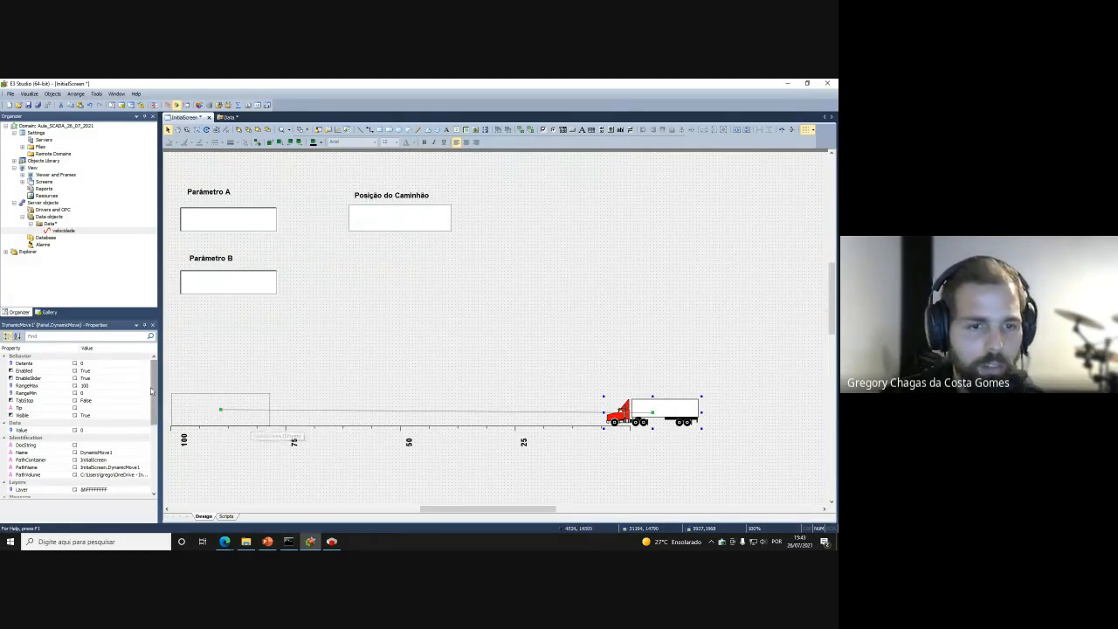
Examine the RangeMax and RangeMin properties of the truck's DynamicMove object
{"action": "mouse_move", "coordinate": [151, 395]}
{"action": "left_mouse_down"}
{"action": "mouse_move", "coordinate": [159, 461]}
{"action": "mouse_move", "coordinate": [161, 384]}
{"action": "left_mouse_up"}
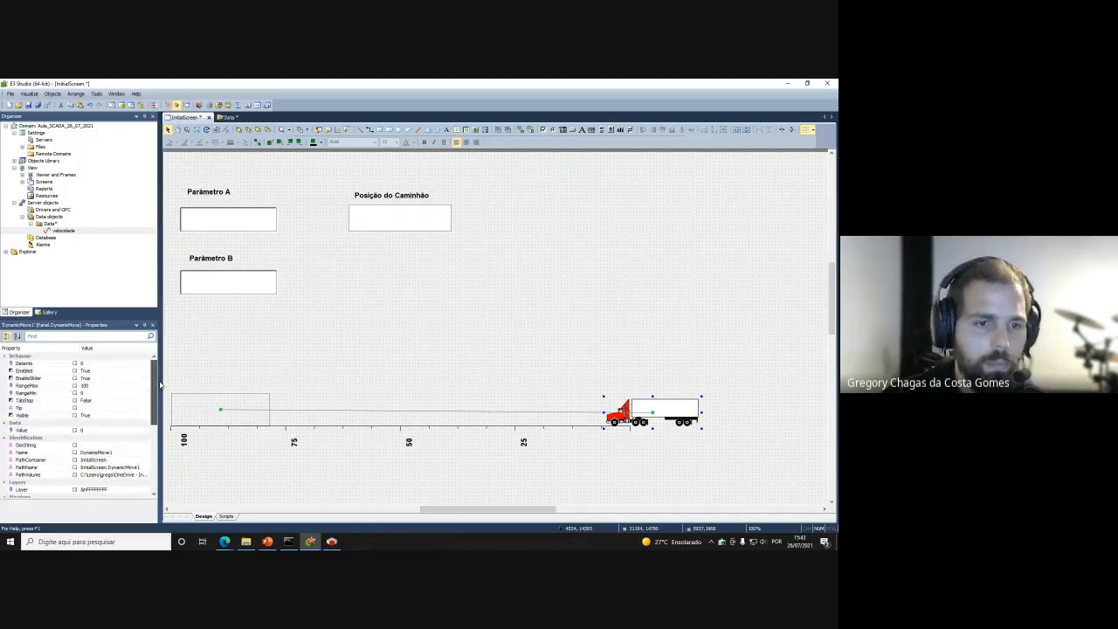
{"action": "left_click", "coordinate": [86, 386]}
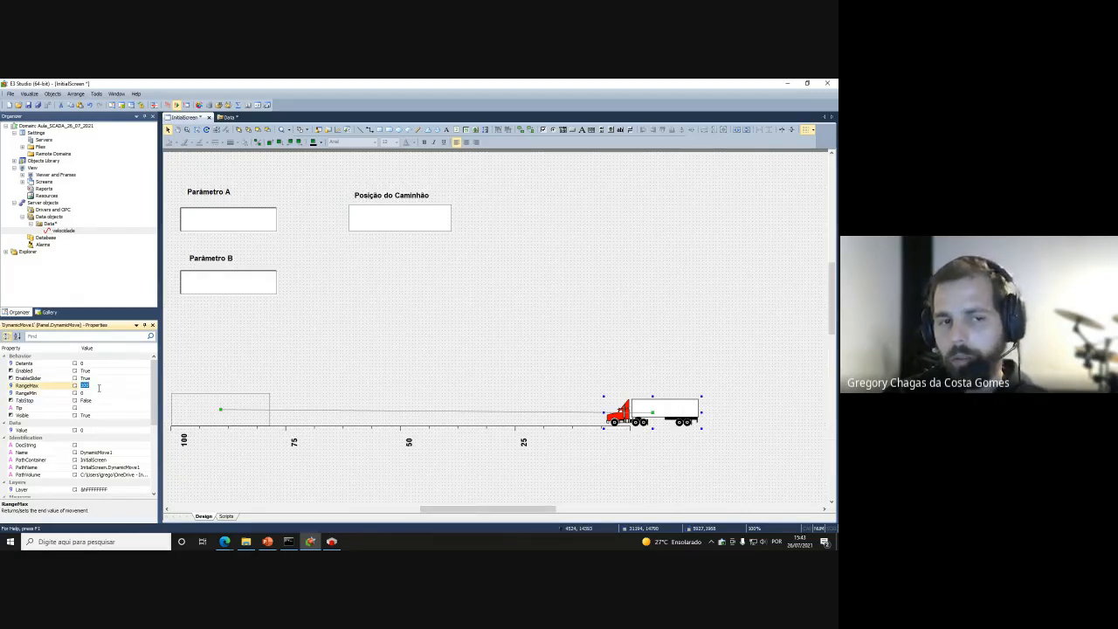
{"action": "left_click", "coordinate": [103, 397]}
{"action": "left_click", "coordinate": [109, 389]}
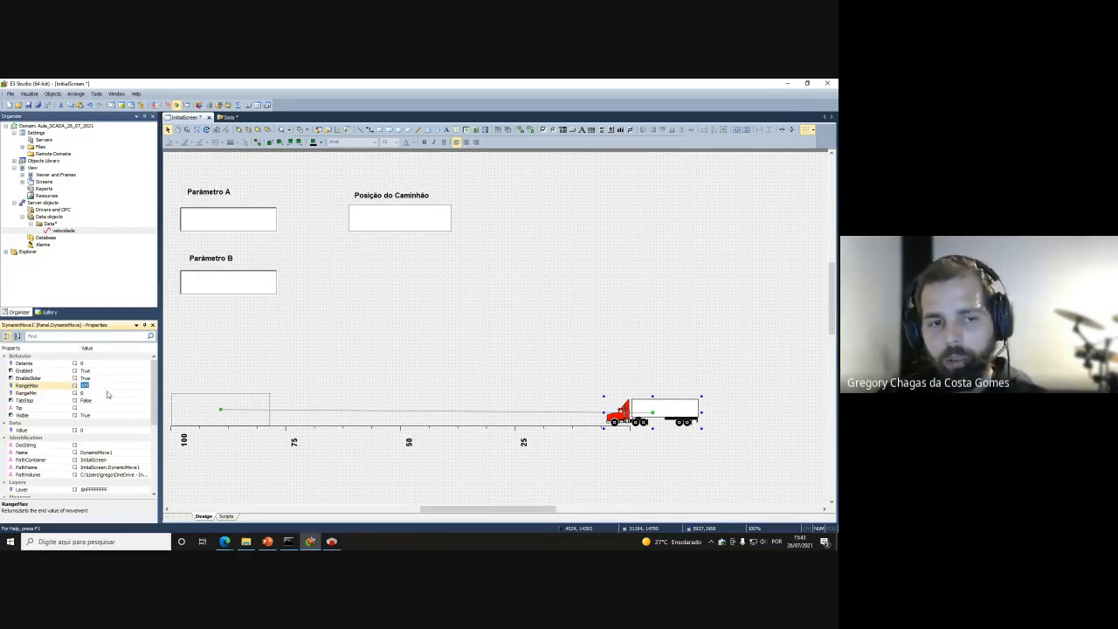
{"action": "left_click", "coordinate": [110, 394]}
Rename the velocidade demo tag in the Data folder to posicao
{"action": "left_click", "coordinate": [61, 231]}
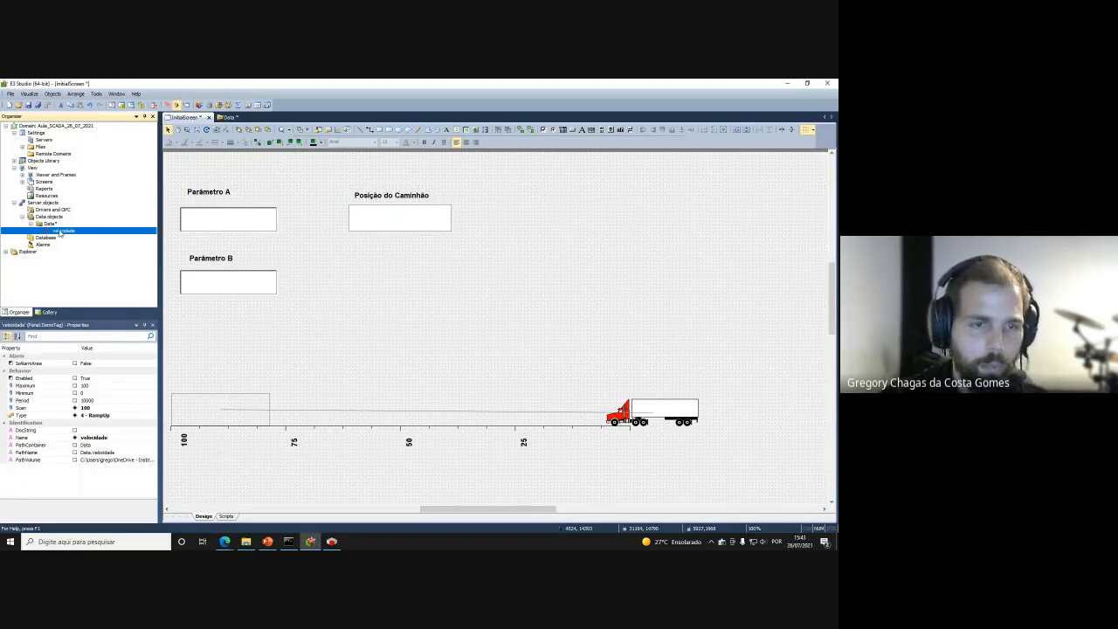
{"action": "double_click", "coordinate": [61, 232]}
{"action": "left_click", "coordinate": [202, 516]}
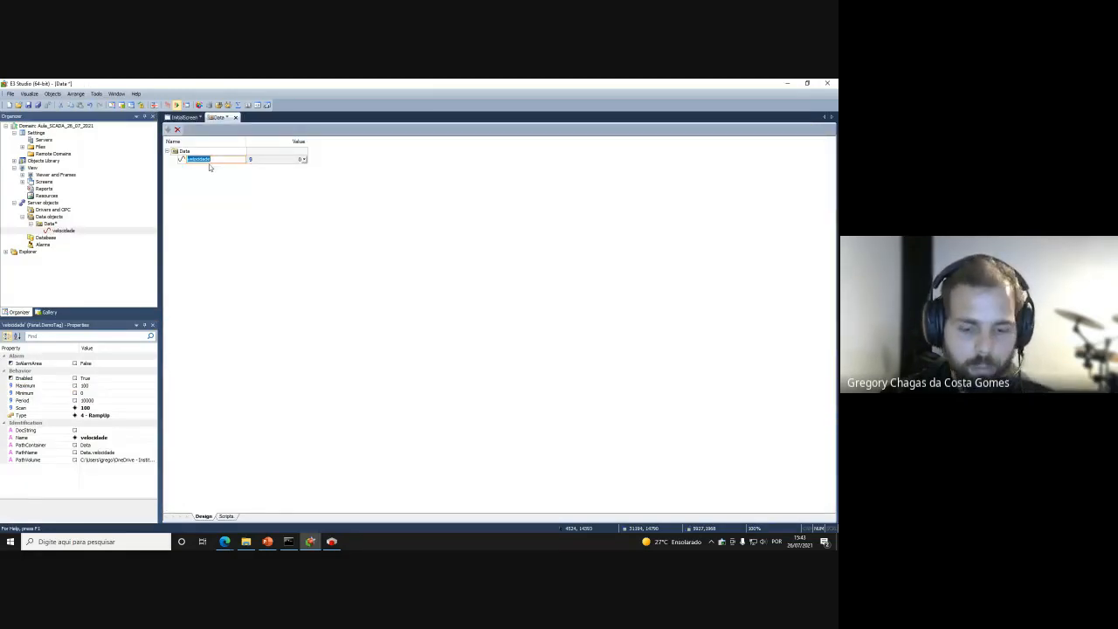
{"action": "type", "text": "posicao"}
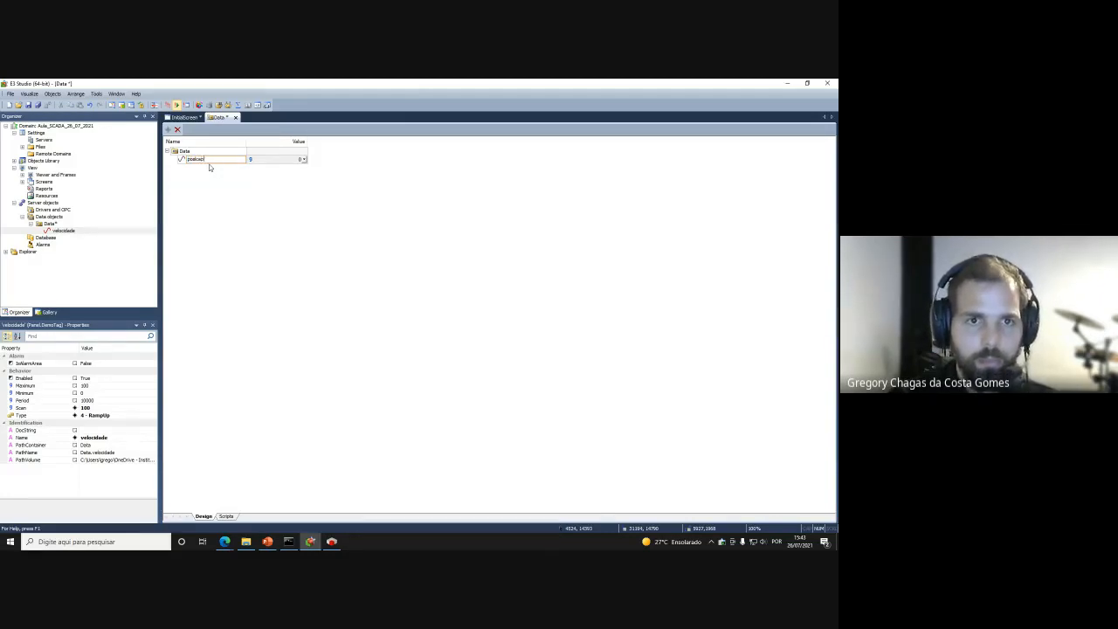
{"action": "key", "text": "Return"}
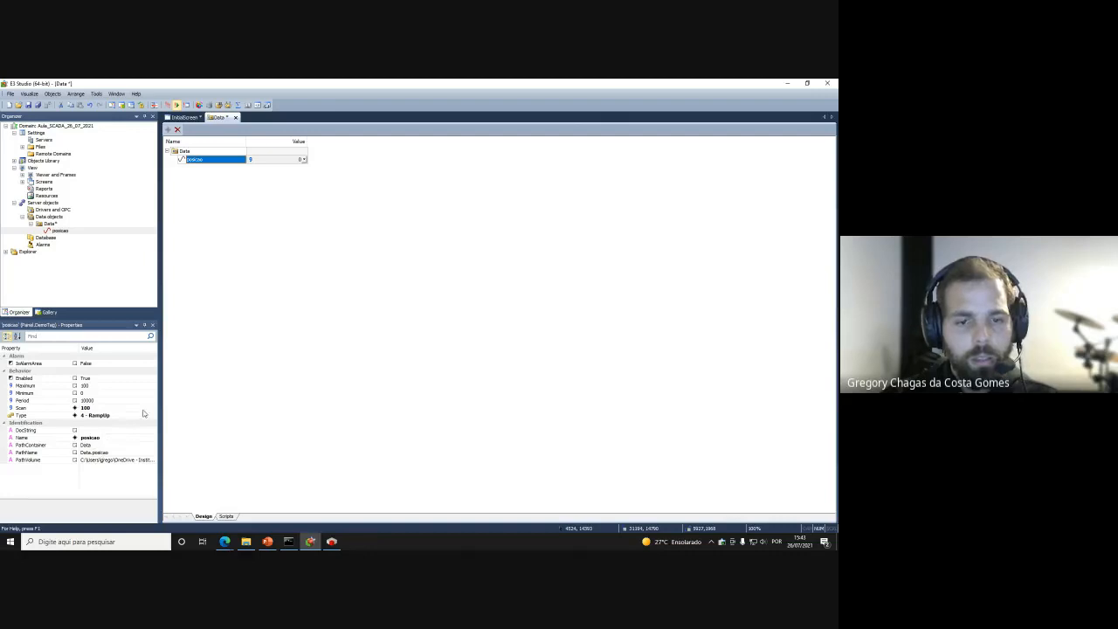
Return to InitialScreen and move the truck slightly up so its travel path runs level above the scale line
{"action": "left_click", "coordinate": [23, 181]}
{"action": "double_click", "coordinate": [48, 189]}
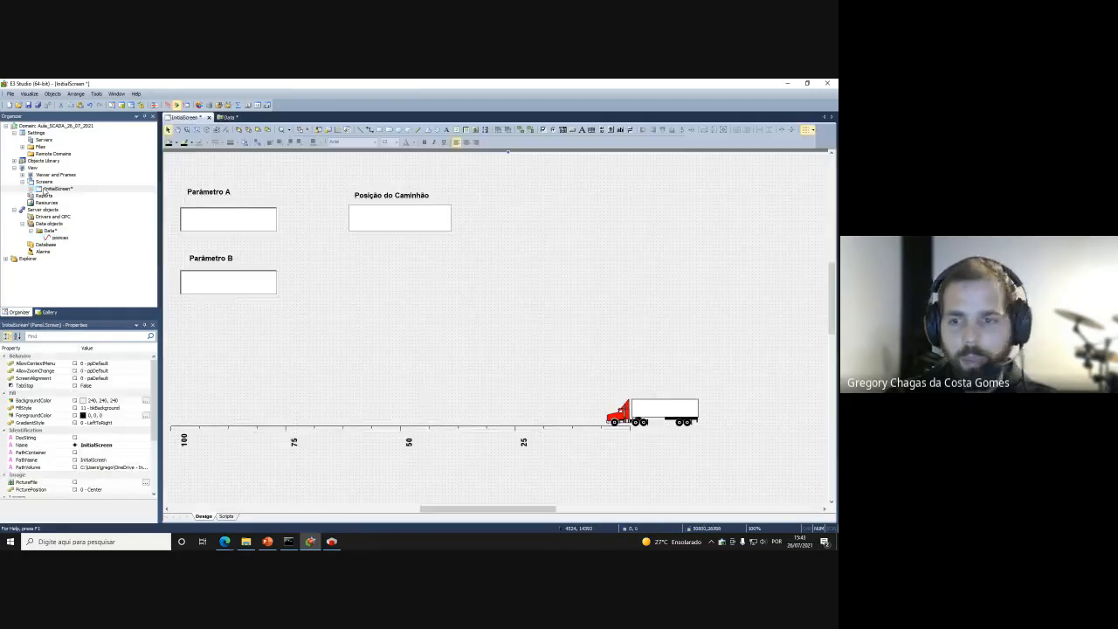
{"action": "left_click", "coordinate": [642, 428]}
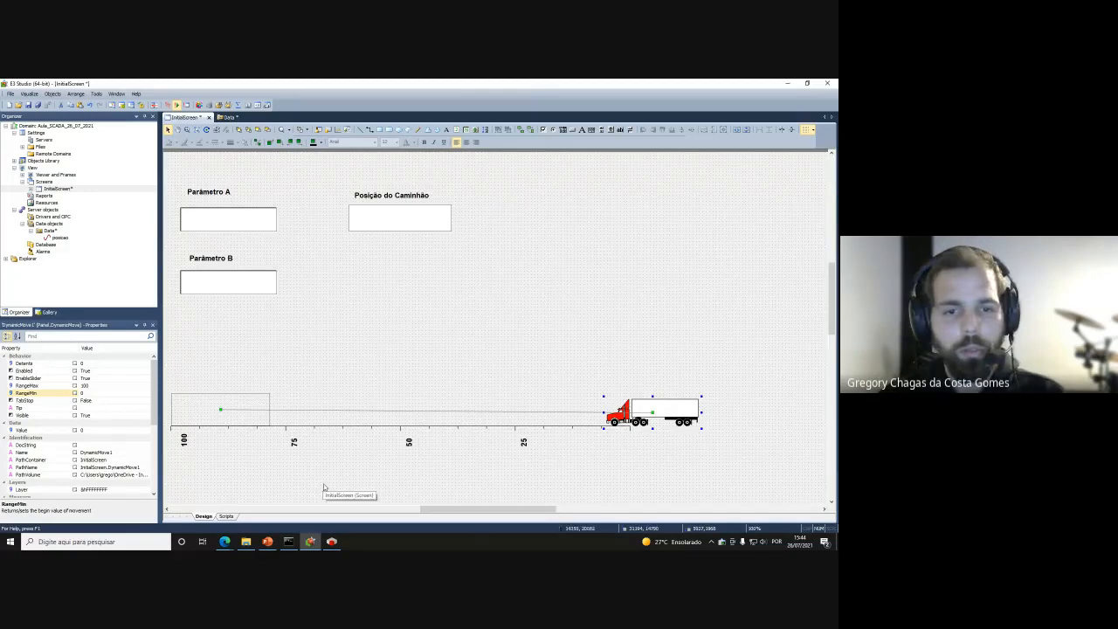
{"action": "left_click", "coordinate": [624, 459]}
{"action": "left_click", "coordinate": [643, 419]}
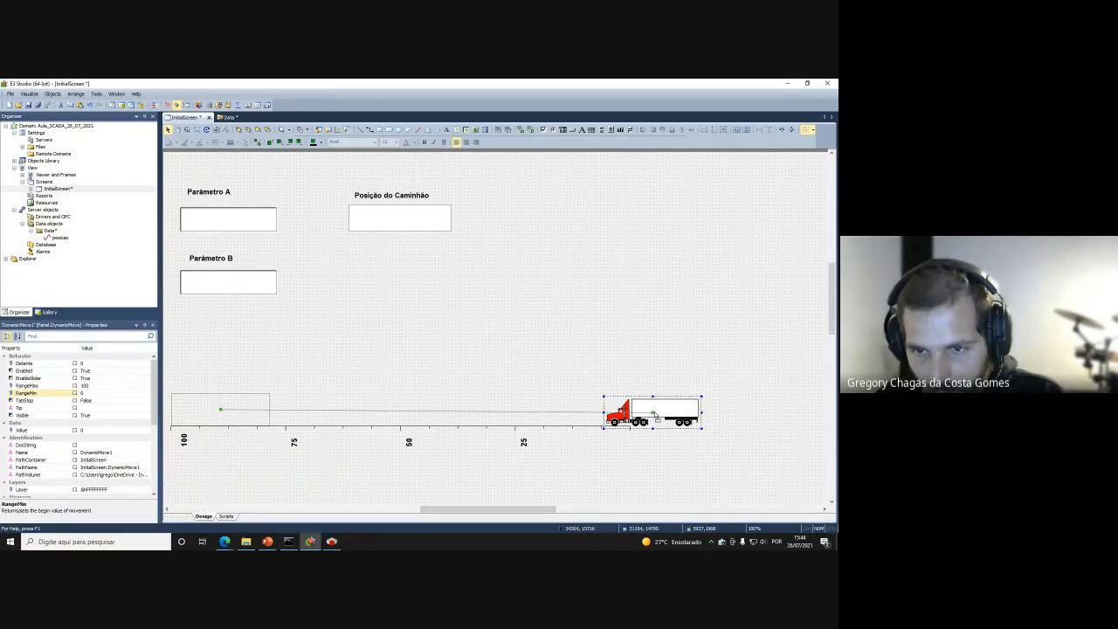
{"action": "left_click_drag", "start_coordinate": [655, 416], "coordinate": [653, 412]}
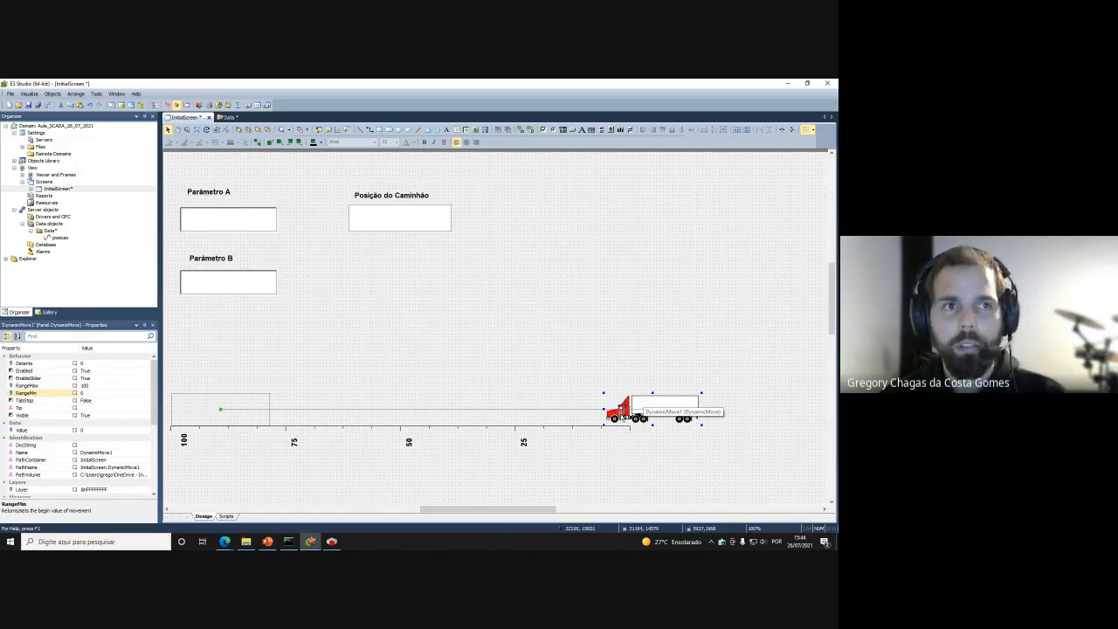
{"action": "left_click", "coordinate": [651, 466]}
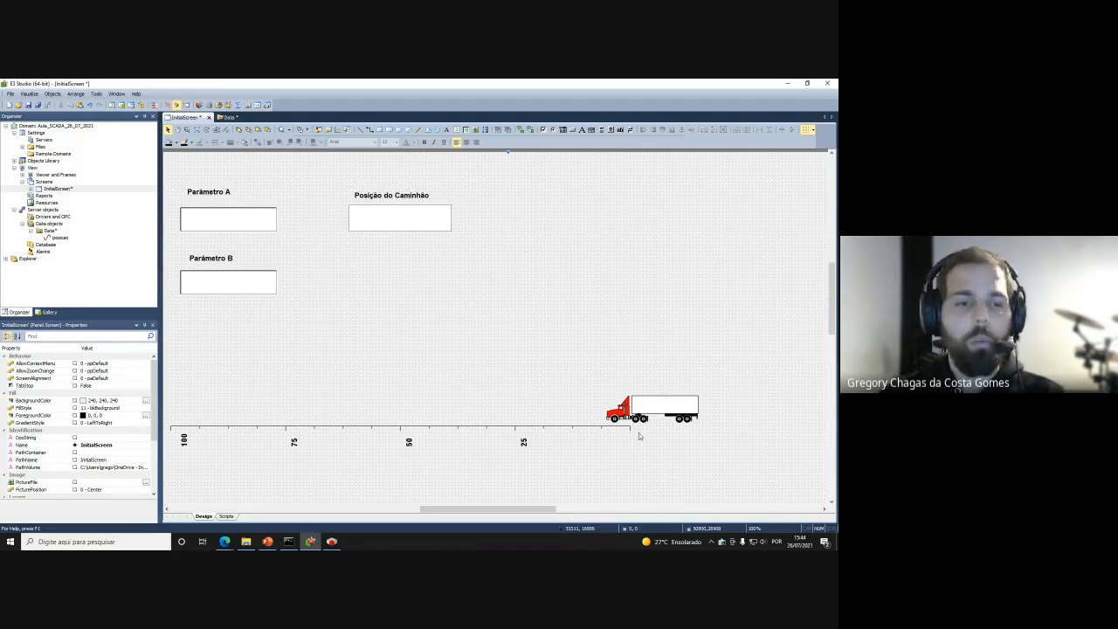
Test the truck's travel by setting its DynamicMove Value property to 50 and 100, and reset it to 0
{"action": "left_click", "coordinate": [621, 411]}
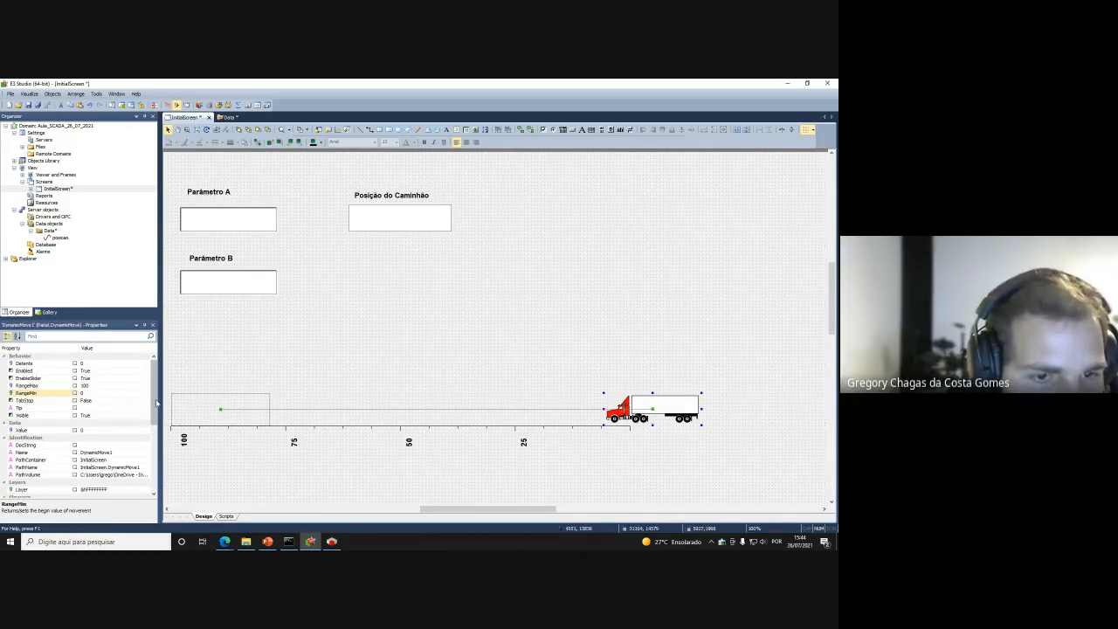
{"action": "scroll", "coordinate": [155, 400], "scroll_direction": "down", "scroll_amount": 2}
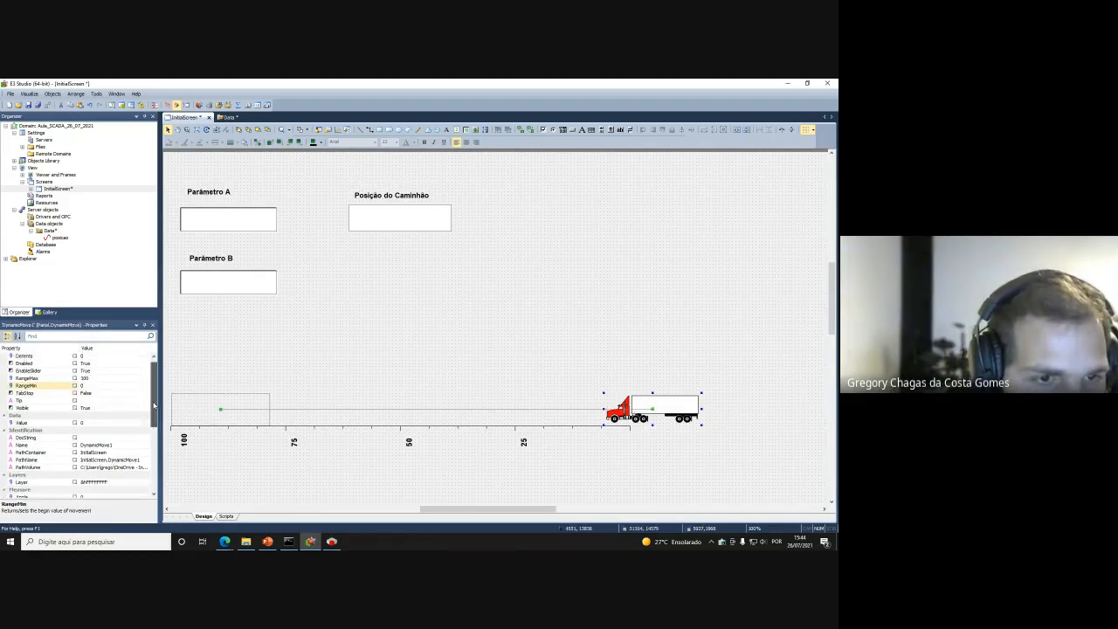
{"action": "left_click", "coordinate": [113, 415]}
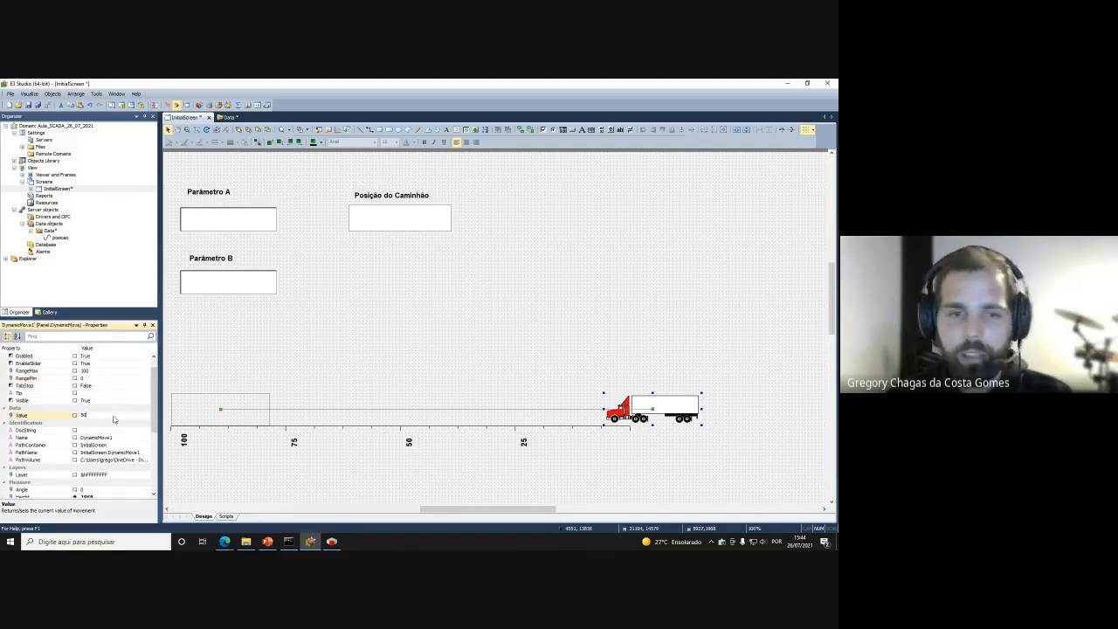
{"action": "type", "text": "50"}
{"action": "key", "text": "Return"}
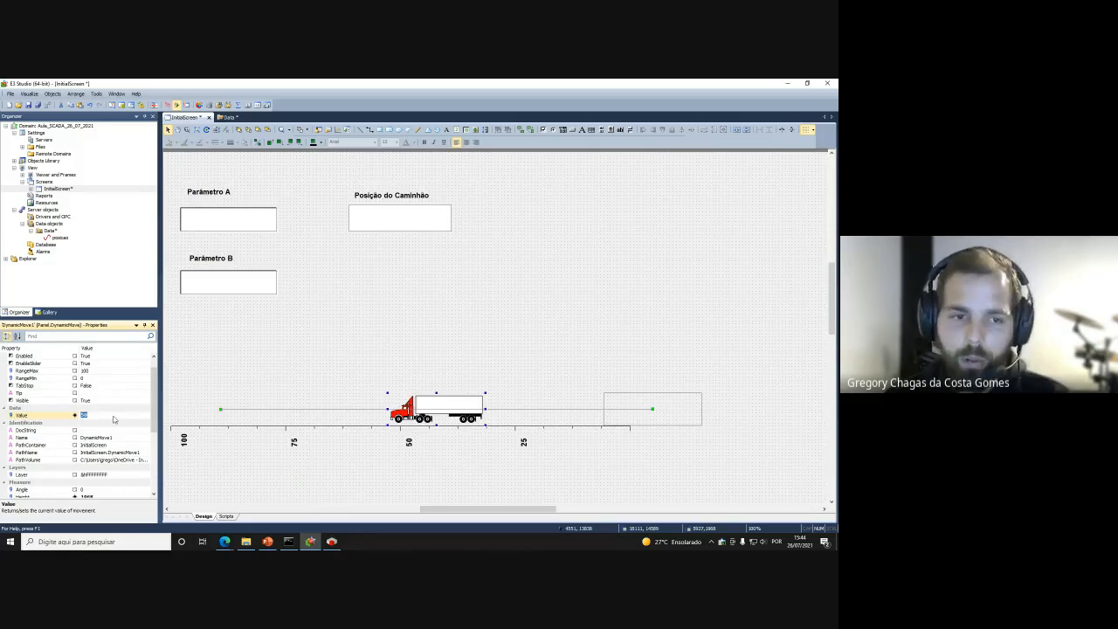
{"action": "type", "text": "100"}
{"action": "key", "text": "Return"}
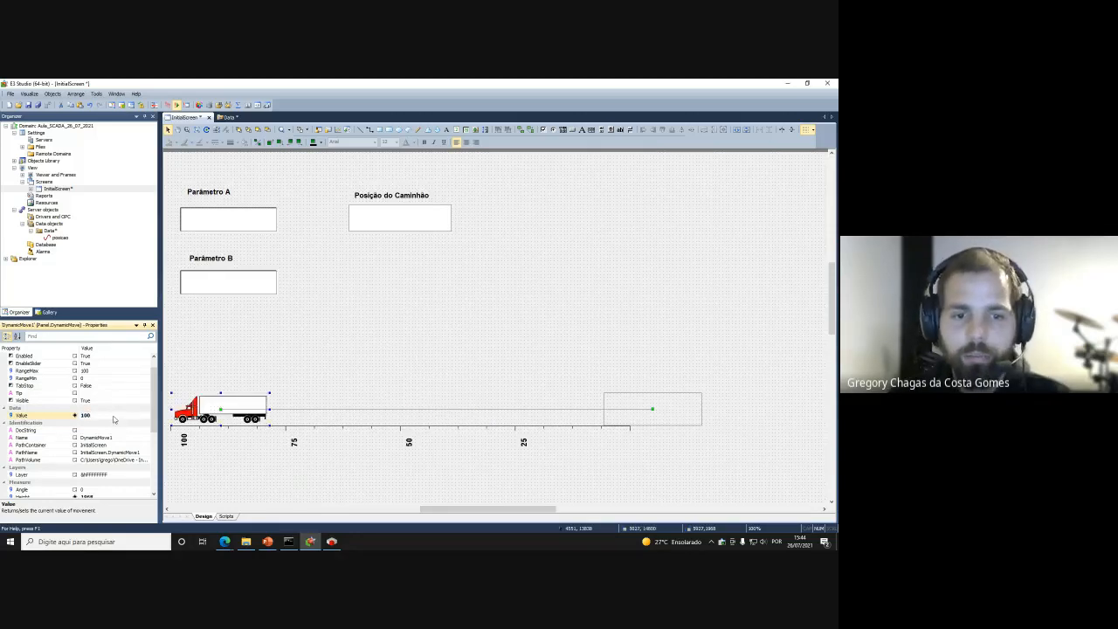
{"action": "left_click", "coordinate": [129, 418]}
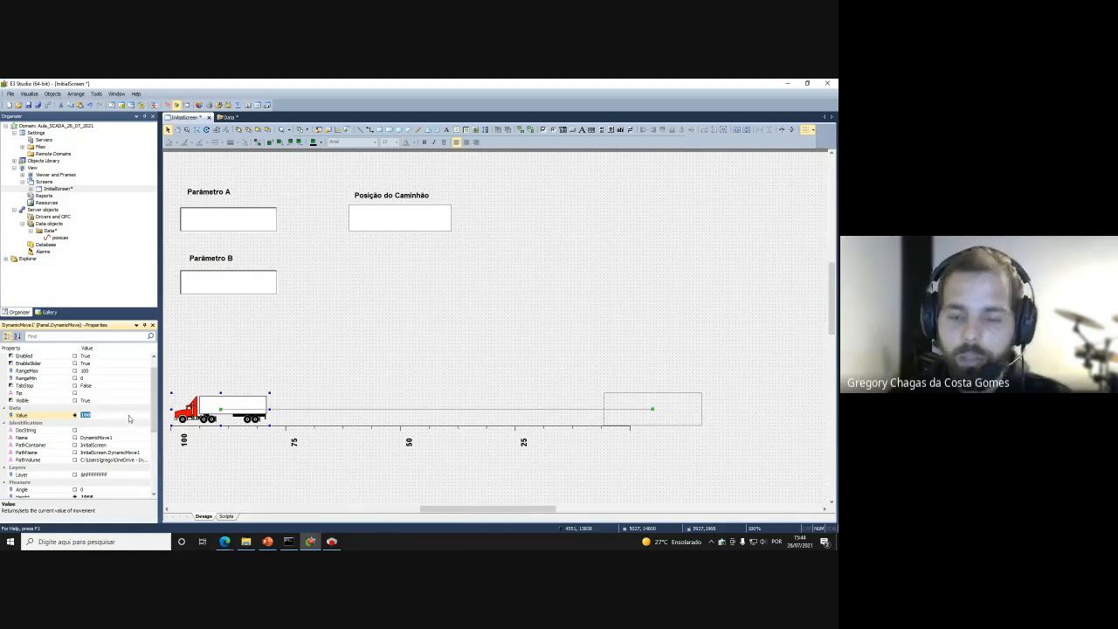
{"action": "key", "text": "Return"}
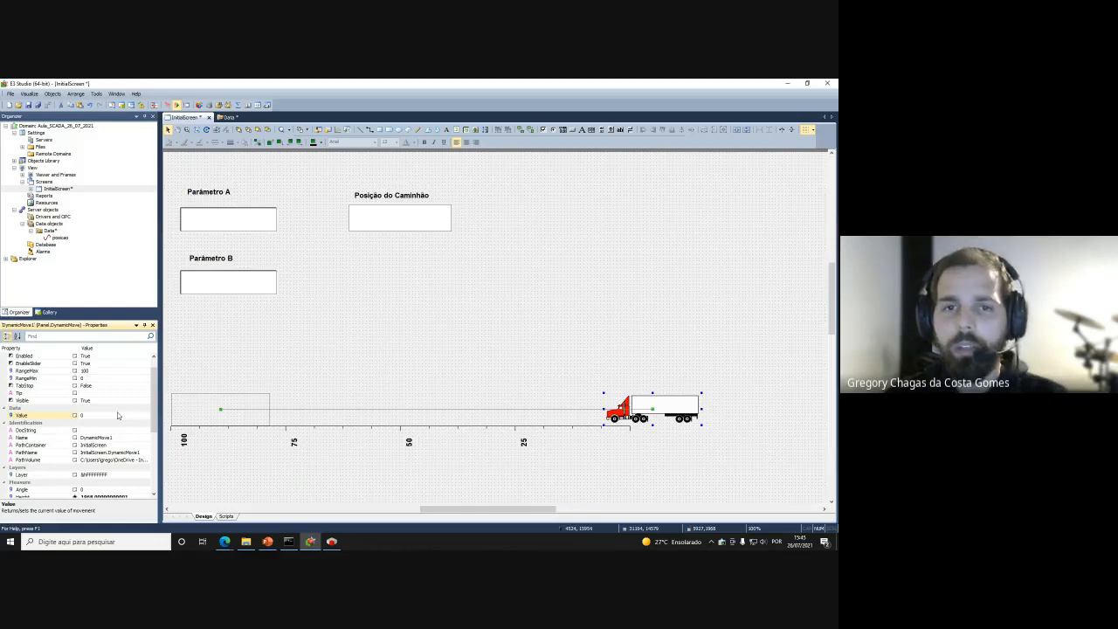
Open the truck's DynamicMove properties and show its list of links
{"action": "left_click", "coordinate": [57, 237]}
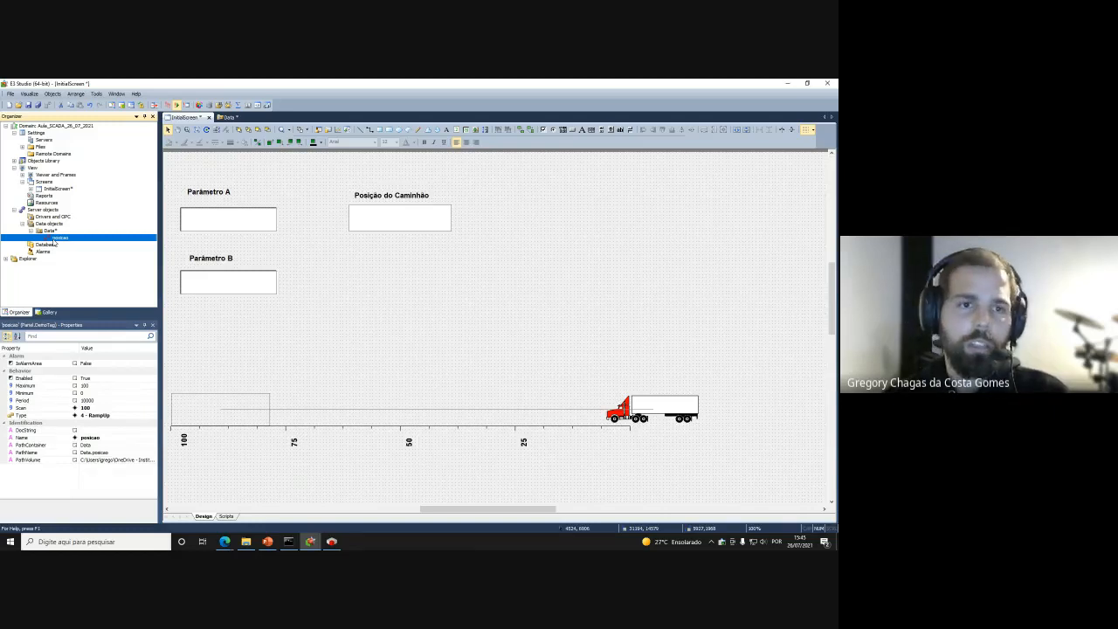
{"action": "left_click", "coordinate": [405, 222]}
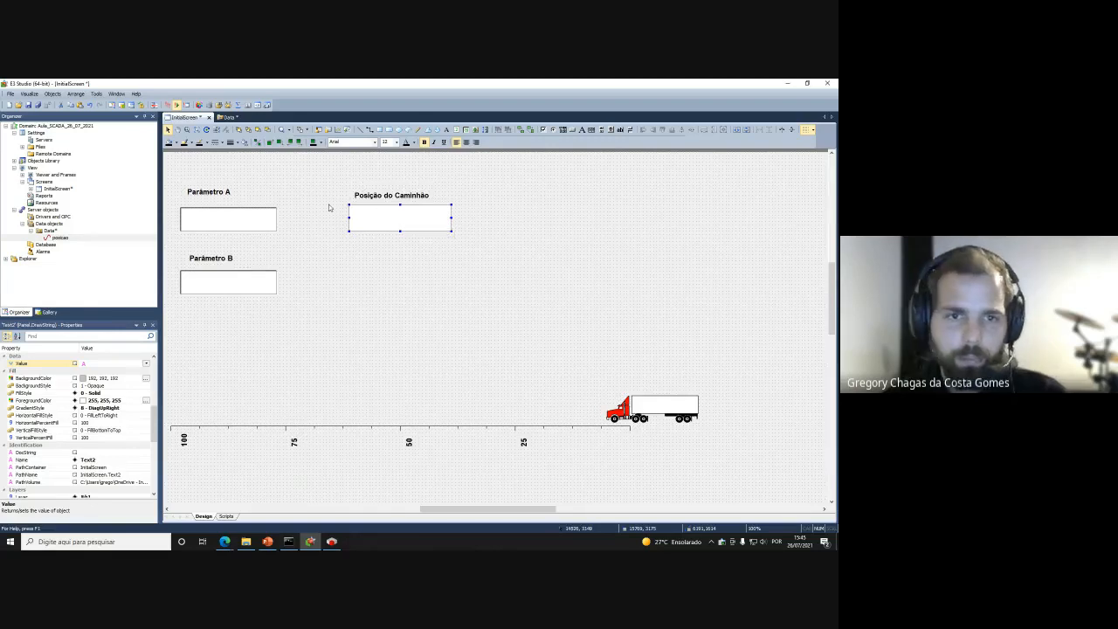
{"action": "left_click", "coordinate": [655, 417]}
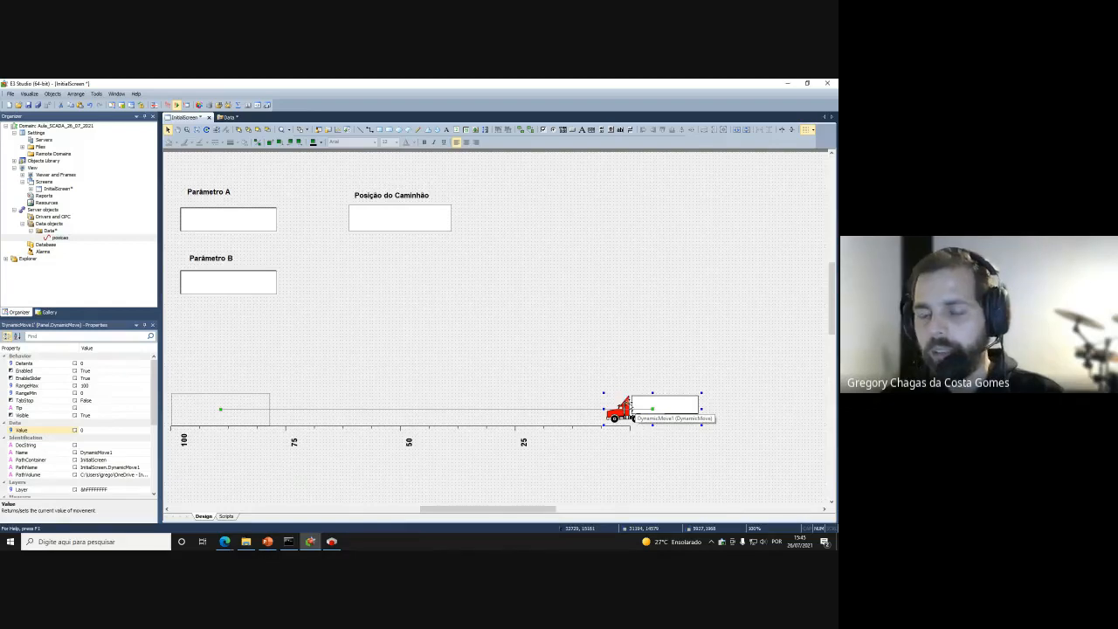
{"action": "right_click", "coordinate": [631, 411]}
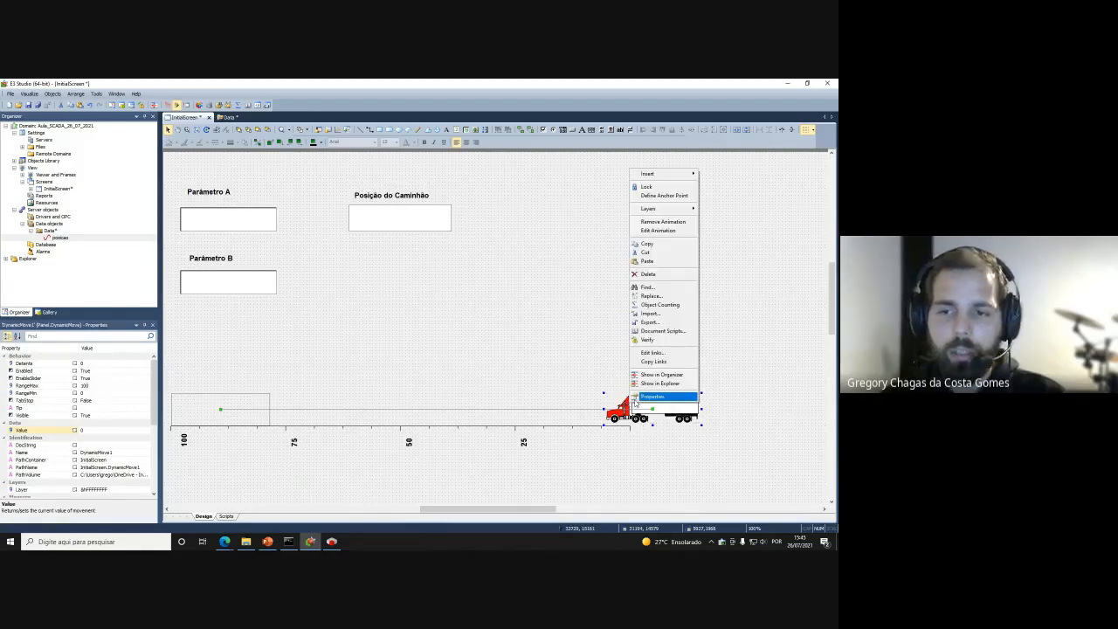
{"action": "left_click", "coordinate": [660, 399]}
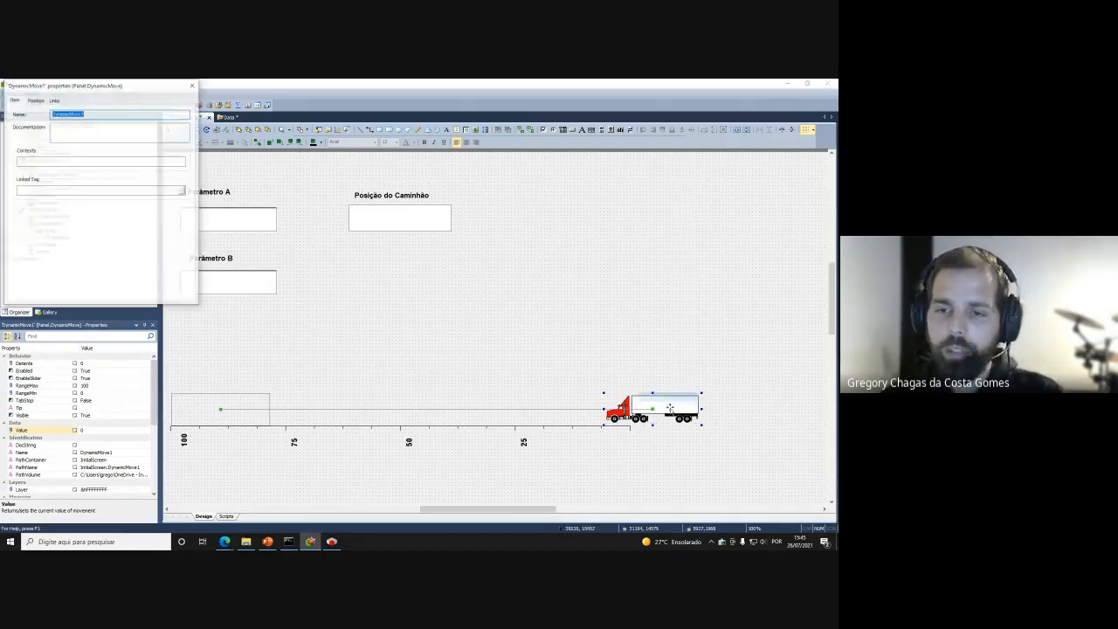
{"action": "left_click_drag", "start_coordinate": [117, 90], "coordinate": [550, 192]}
{"action": "left_click", "coordinate": [486, 203]}
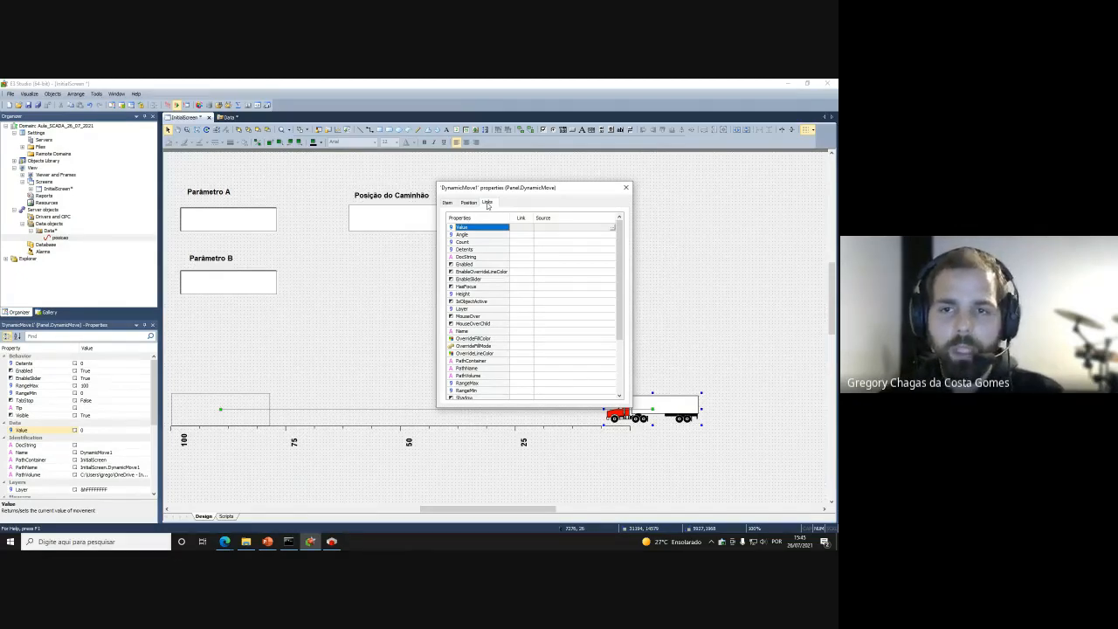
Link the DynamicMove's Value property to Data.posicao.Value with a simple connection and close the properties
{"action": "left_click_drag", "start_coordinate": [615, 232], "coordinate": [615, 282]}
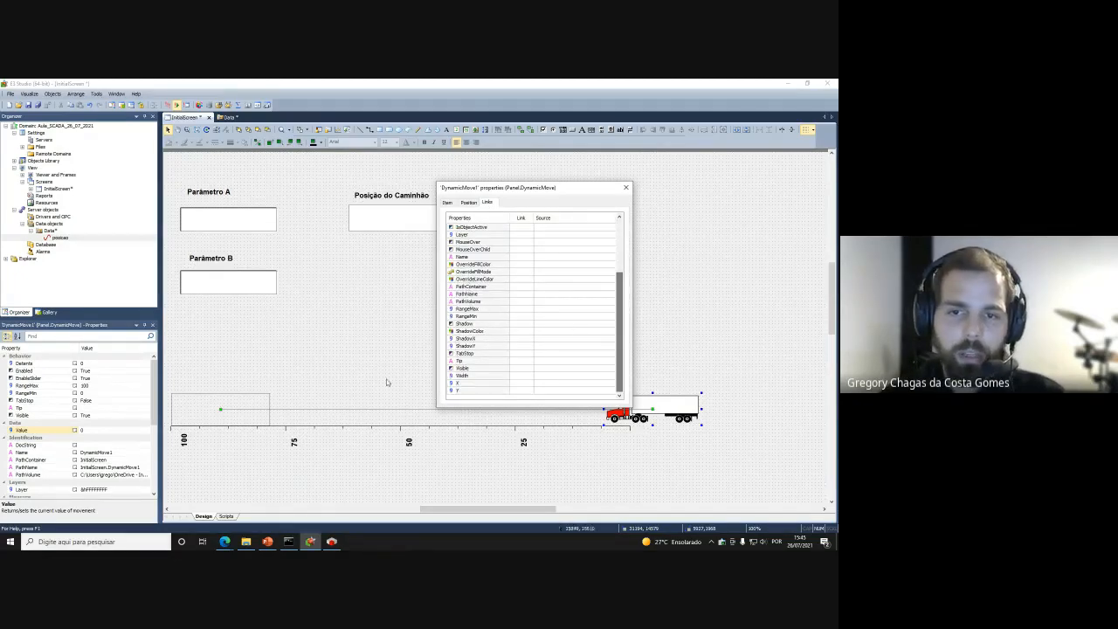
{"action": "left_click", "coordinate": [151, 373]}
{"action": "left_click", "coordinate": [614, 297]}
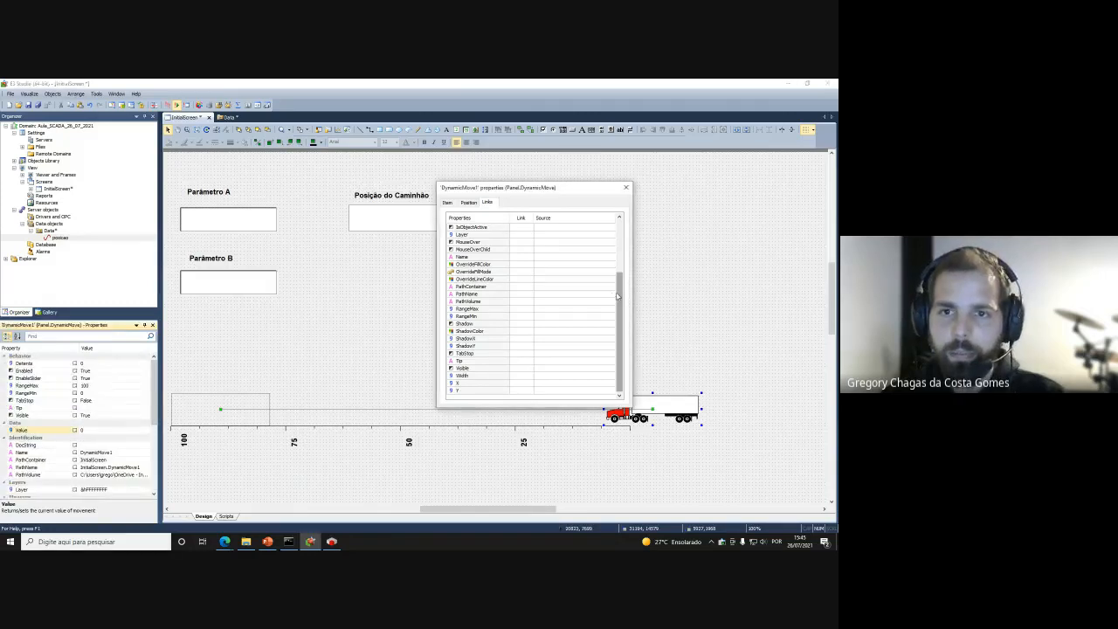
{"action": "scroll", "coordinate": [615, 299], "scroll_direction": "up", "scroll_amount": 4}
{"action": "scroll", "coordinate": [623, 302], "scroll_direction": "down", "scroll_amount": 3}
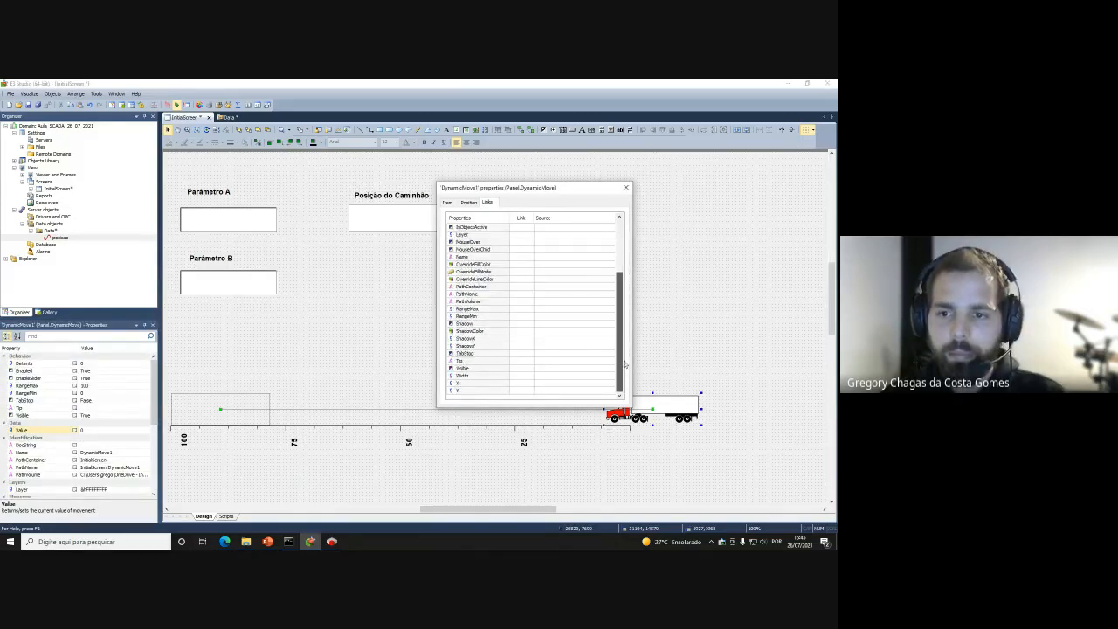
{"action": "scroll", "coordinate": [623, 301], "scroll_direction": "up", "scroll_amount": 3}
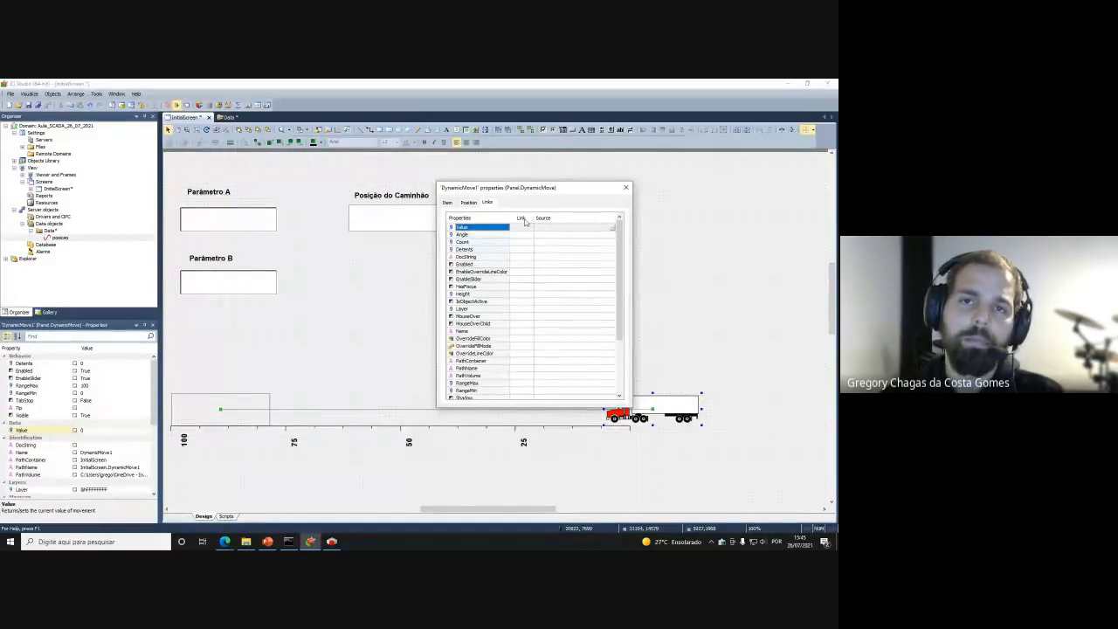
{"action": "left_click", "coordinate": [521, 229]}
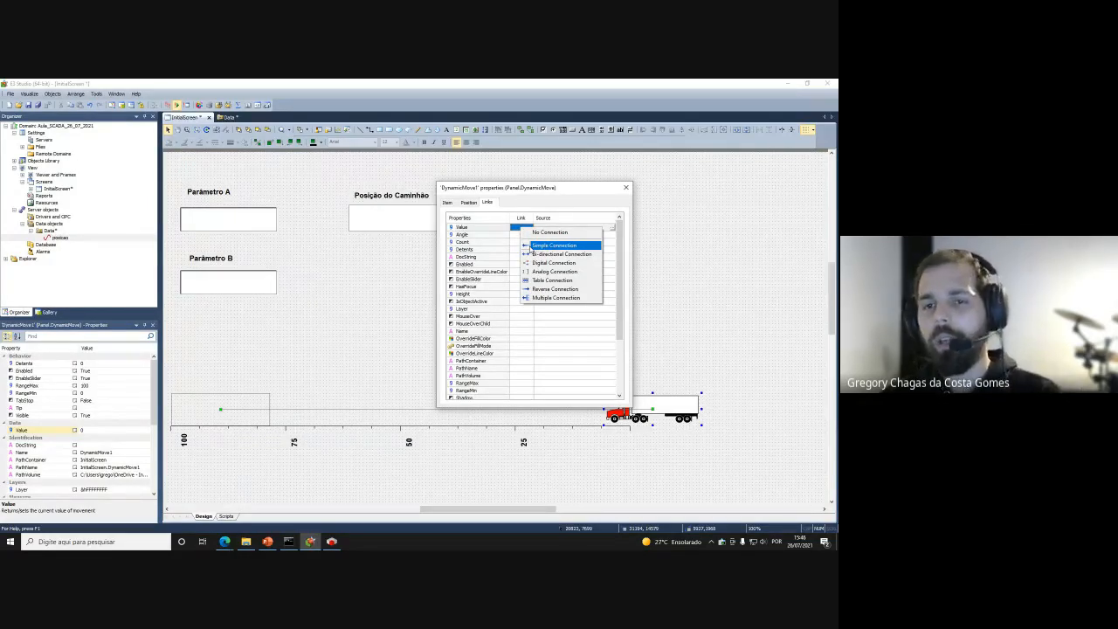
{"action": "left_click", "coordinate": [530, 246]}
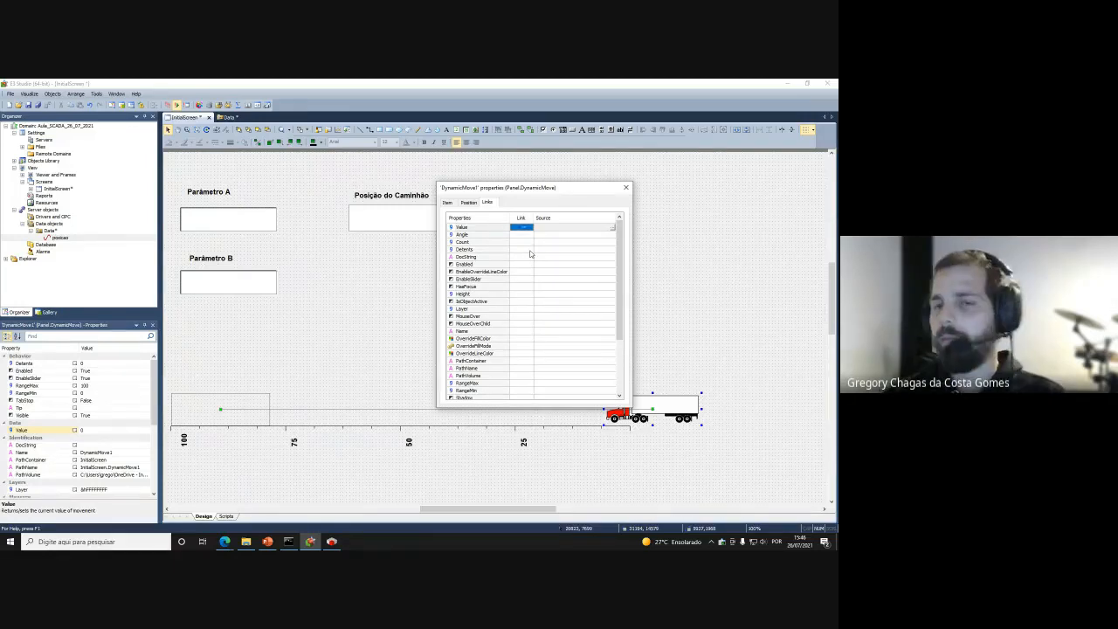
{"action": "left_click", "coordinate": [612, 229]}
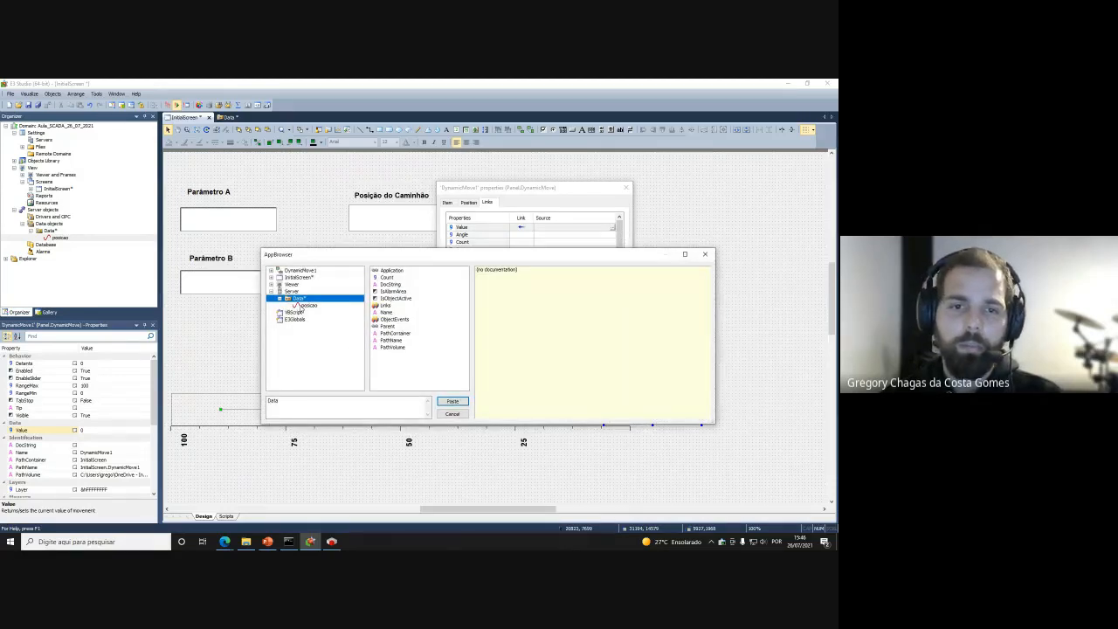
{"action": "left_click", "coordinate": [306, 305]}
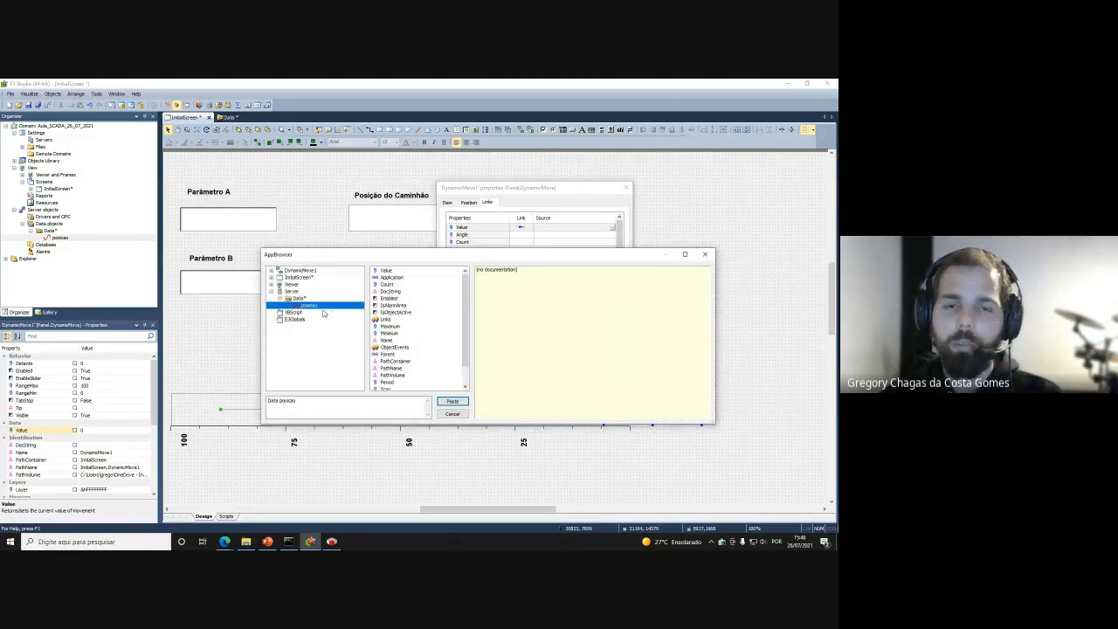
{"action": "left_click", "coordinate": [384, 271]}
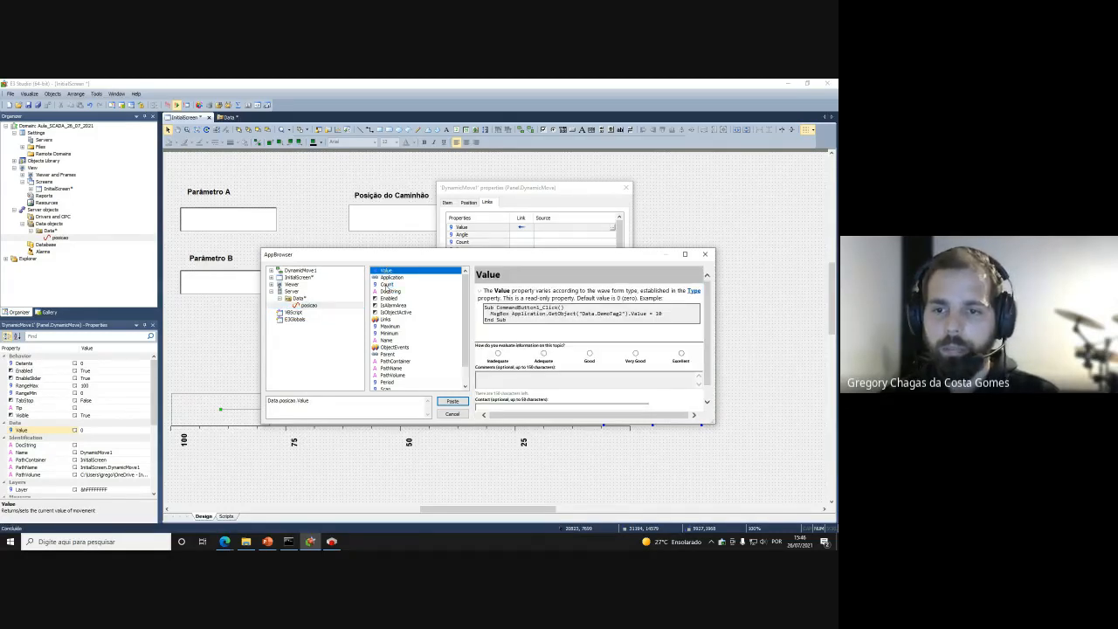
{"action": "left_click", "coordinate": [452, 401]}
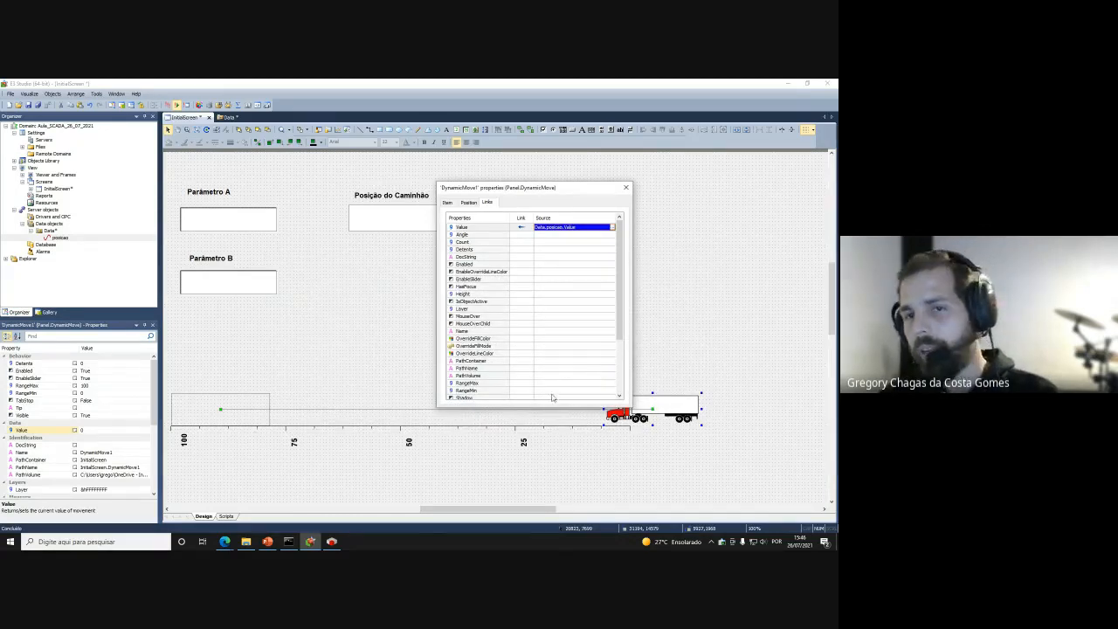
{"action": "left_click", "coordinate": [627, 188]}
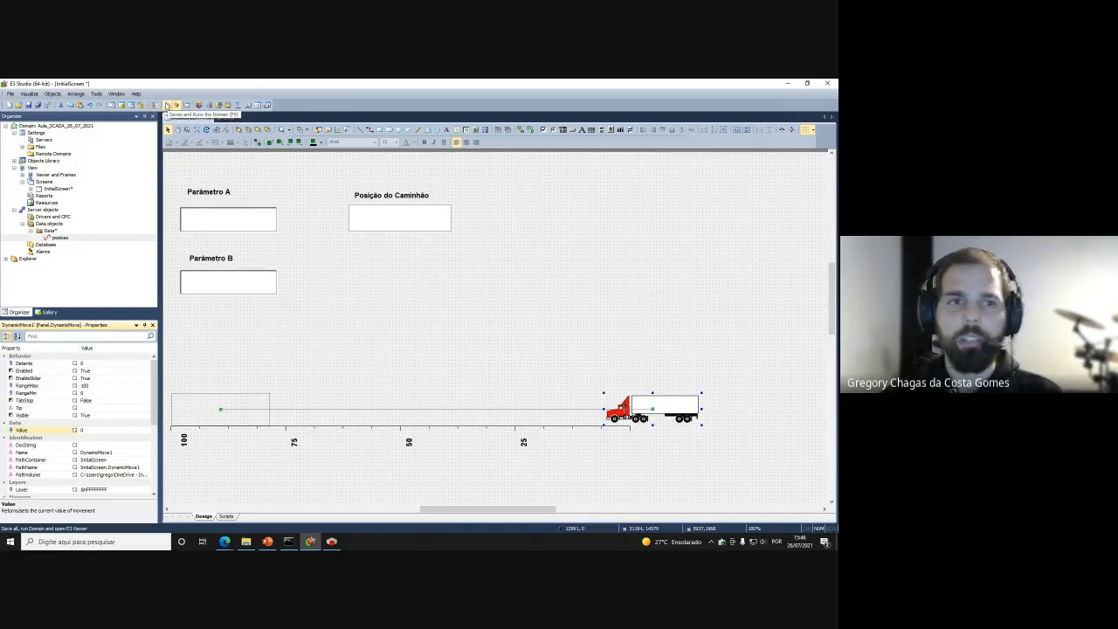
Save and run the domain to check the truck's movement along the scale, and close the viewer
{"action": "left_click", "coordinate": [167, 105]}
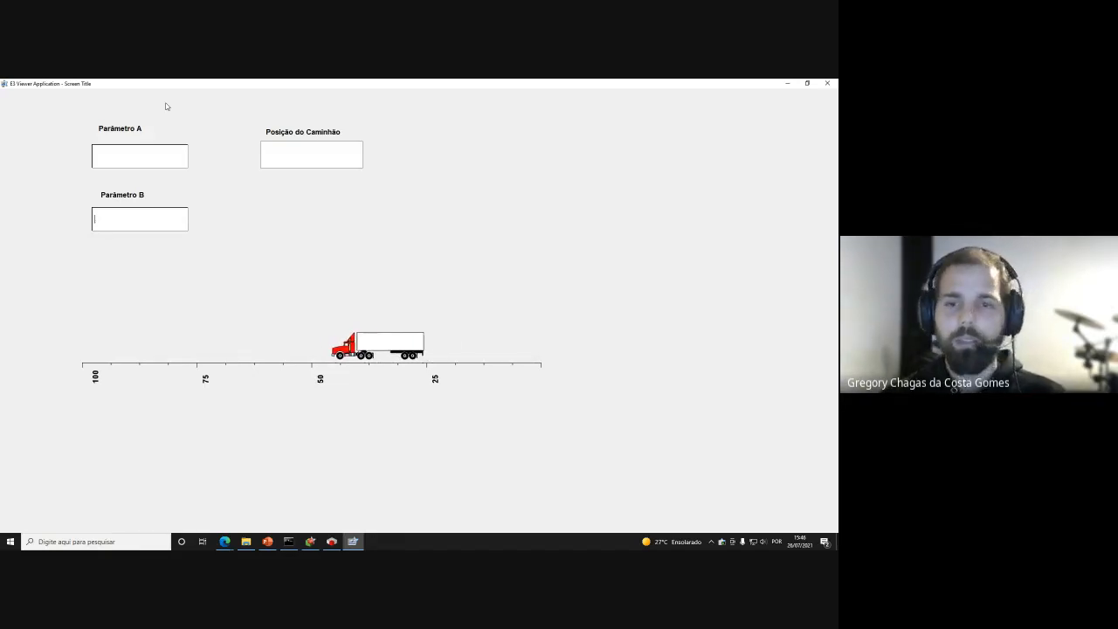
{"action": "left_click", "coordinate": [828, 84]}
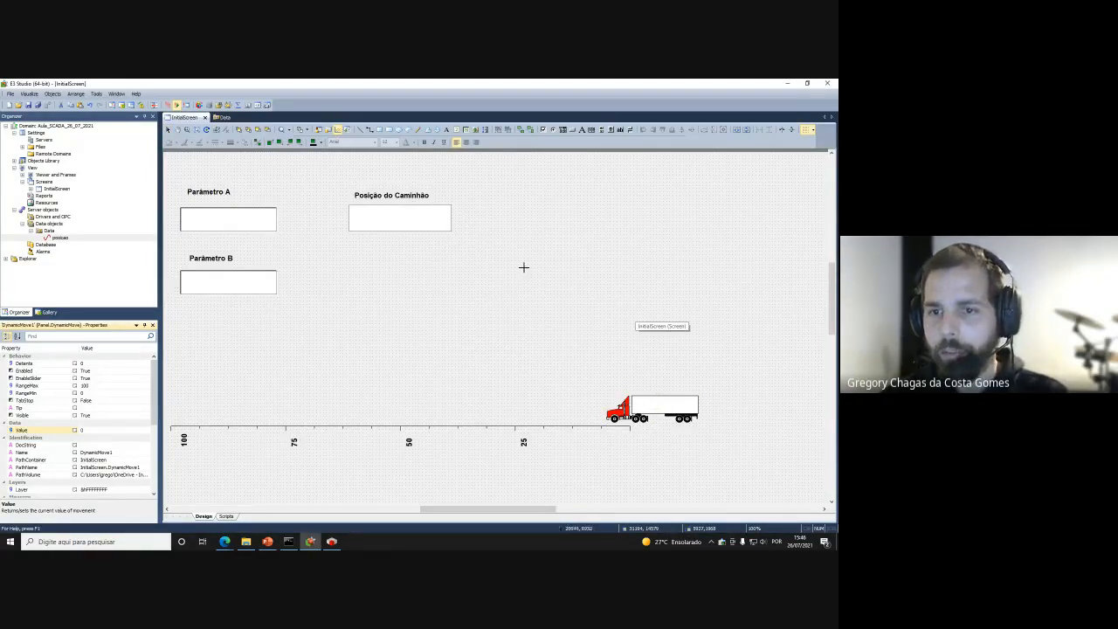
Draw an E3Chart in the empty area above the truck and shift it slightly up
{"action": "left_click_drag", "start_coordinate": [436, 276], "coordinate": [699, 386]}
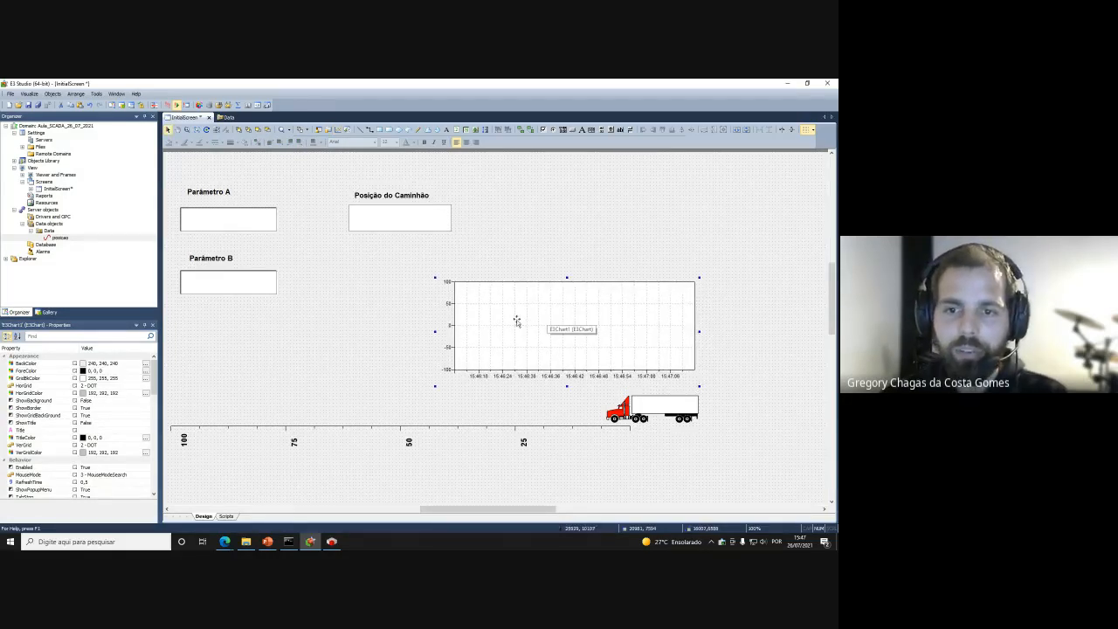
{"action": "left_click", "coordinate": [512, 318]}
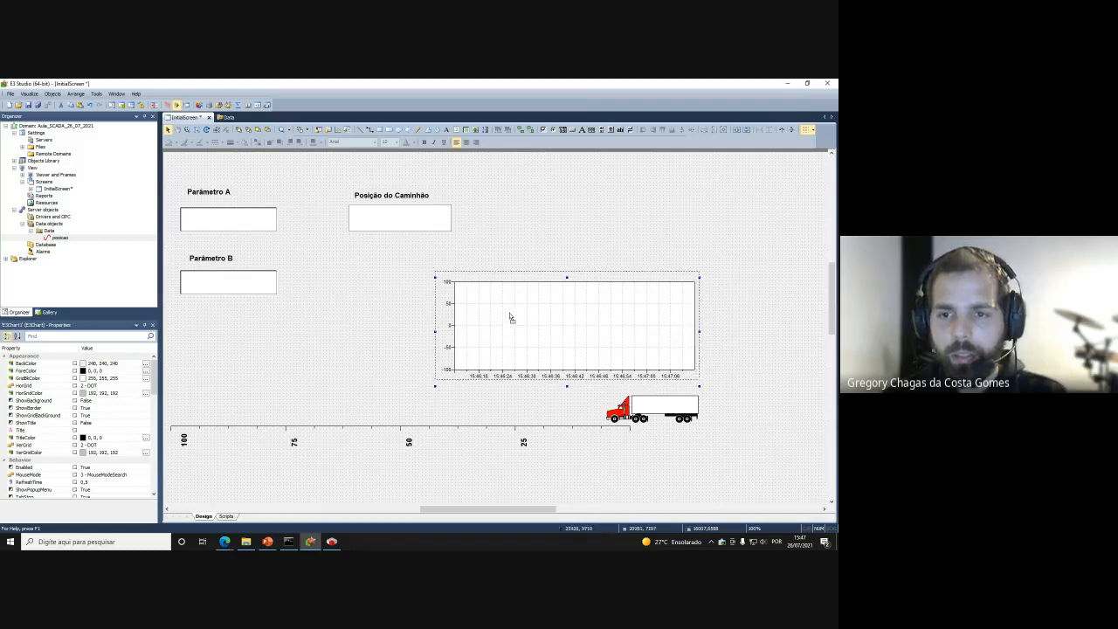
{"action": "left_click_drag", "start_coordinate": [511, 319], "coordinate": [507, 313]}
Open the E3Chart's properties and add a real-time pen to the chart
{"action": "right_click", "coordinate": [507, 312]}
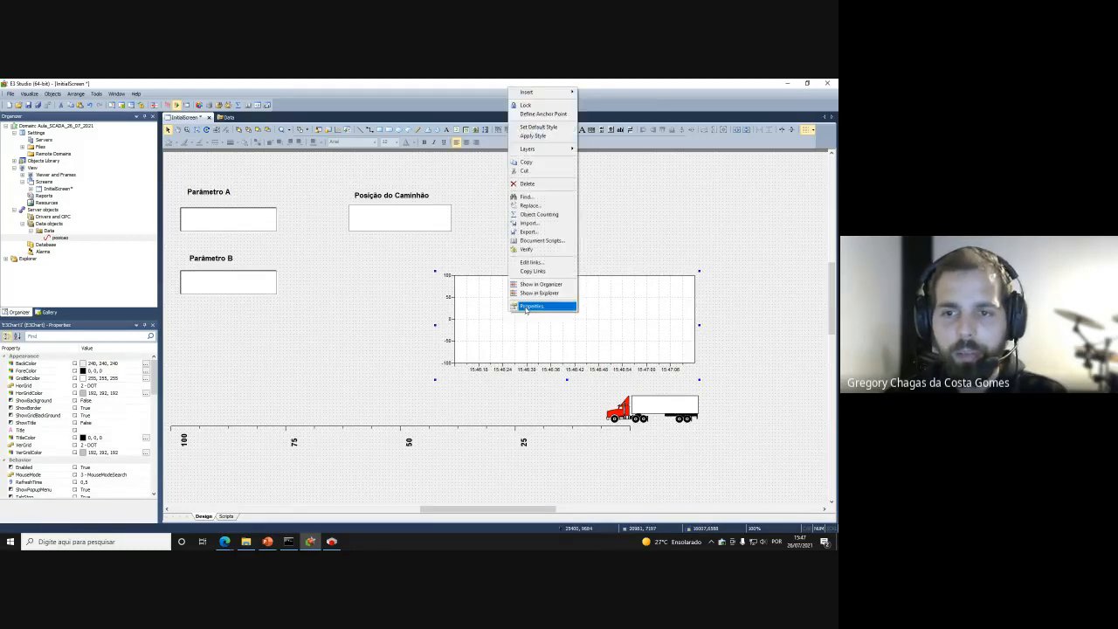
{"action": "left_click", "coordinate": [531, 306]}
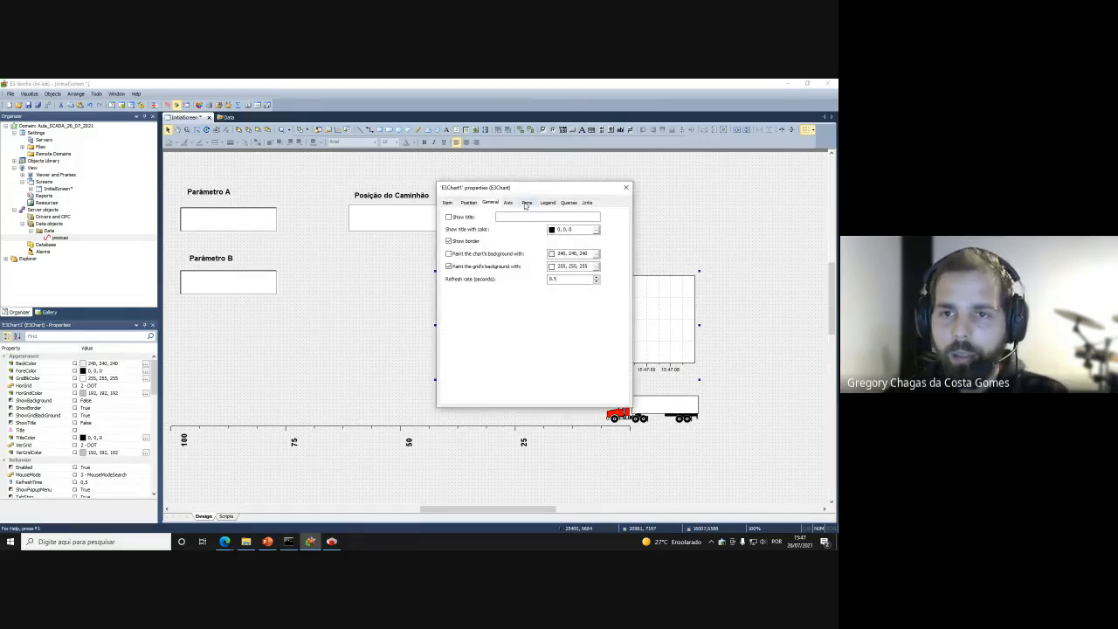
{"action": "left_click", "coordinate": [527, 202]}
{"action": "left_click", "coordinate": [450, 216]}
{"action": "left_click", "coordinate": [479, 232]}
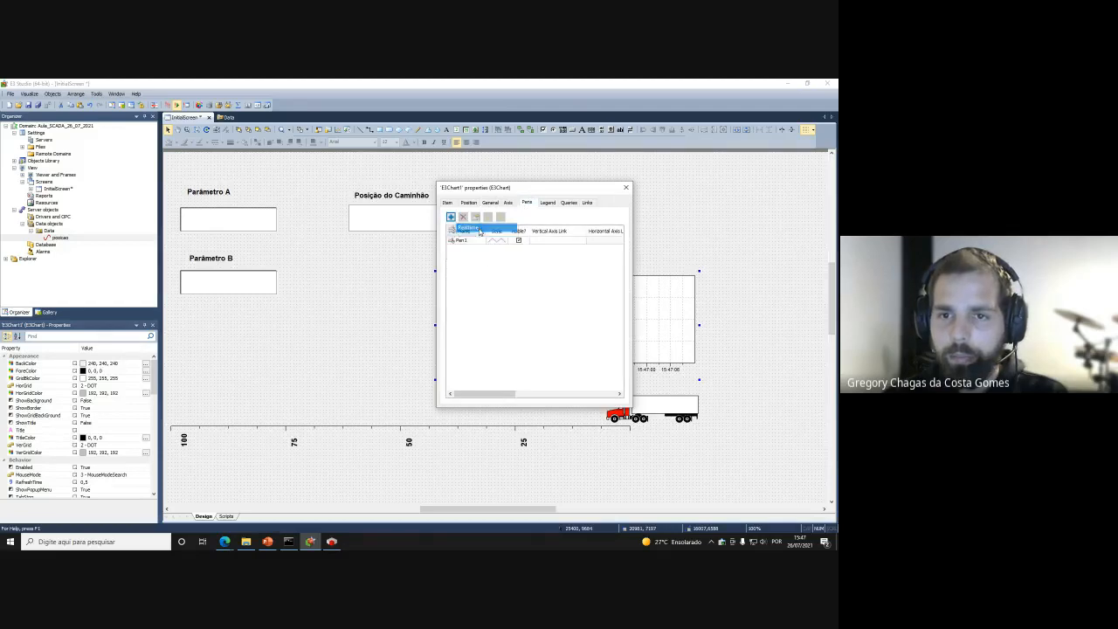
Link the pen's vertical axis to Data.posicao.Value, then run the domain to check the chart and close the viewer
{"action": "left_click_drag", "start_coordinate": [504, 393], "coordinate": [514, 362]}
{"action": "left_click", "coordinate": [528, 241]}
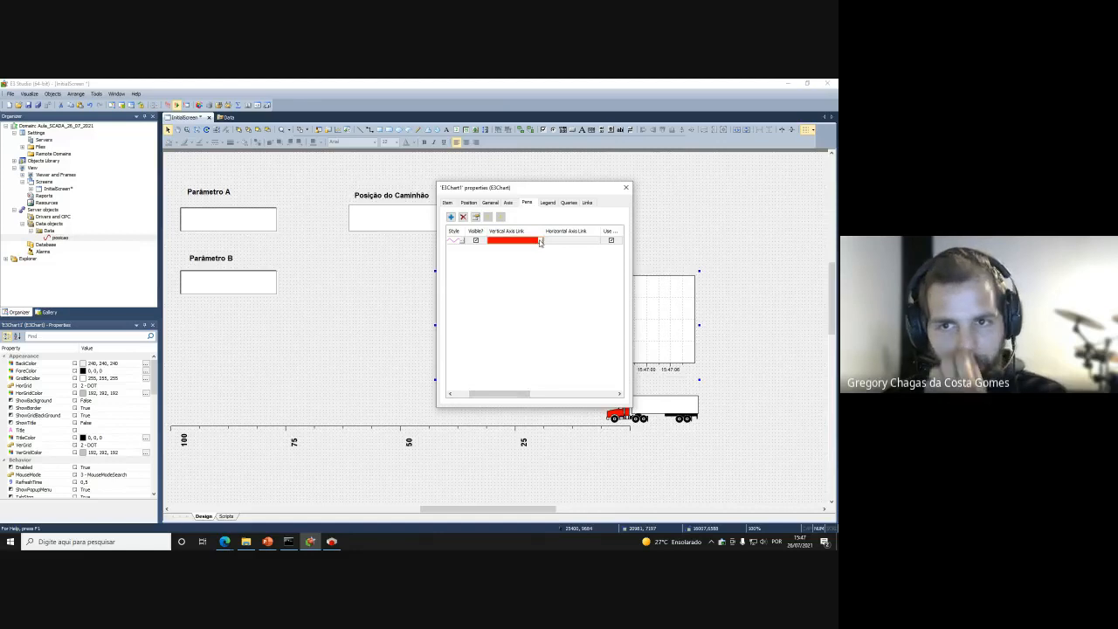
{"action": "left_click", "coordinate": [540, 242]}
{"action": "left_click", "coordinate": [385, 270]}
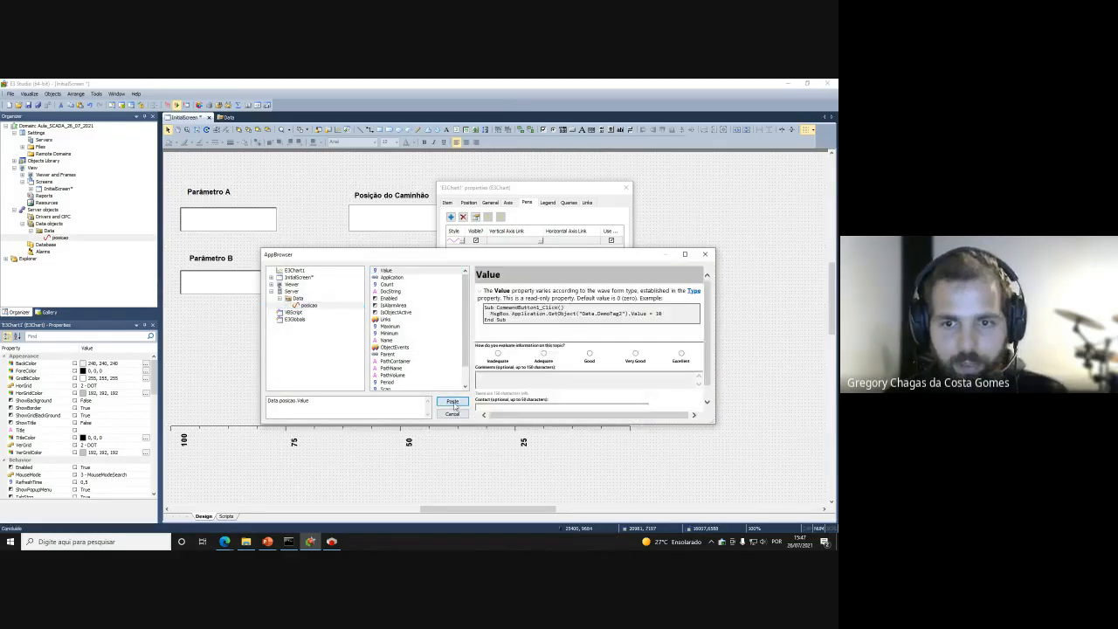
{"action": "left_click", "coordinate": [452, 401]}
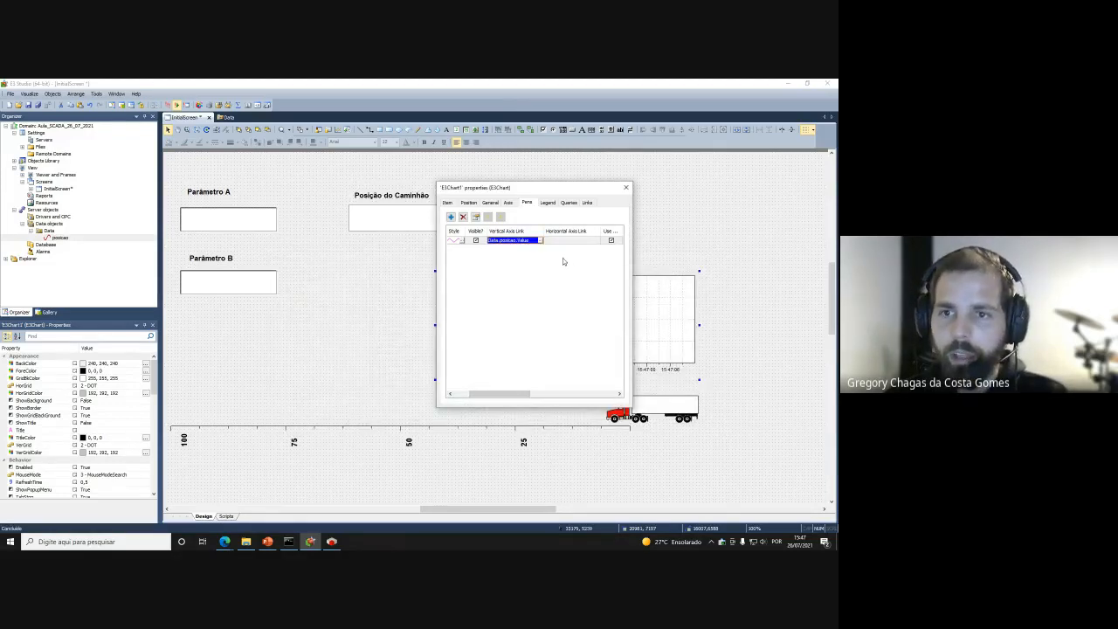
{"action": "left_click", "coordinate": [626, 189]}
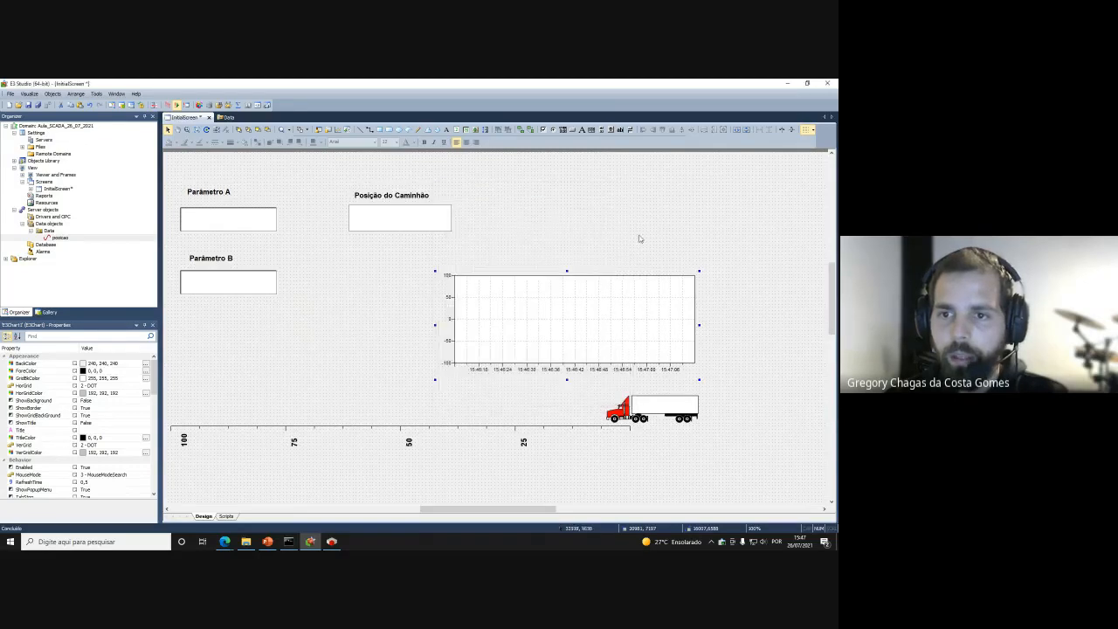
{"action": "left_click", "coordinate": [171, 105]}
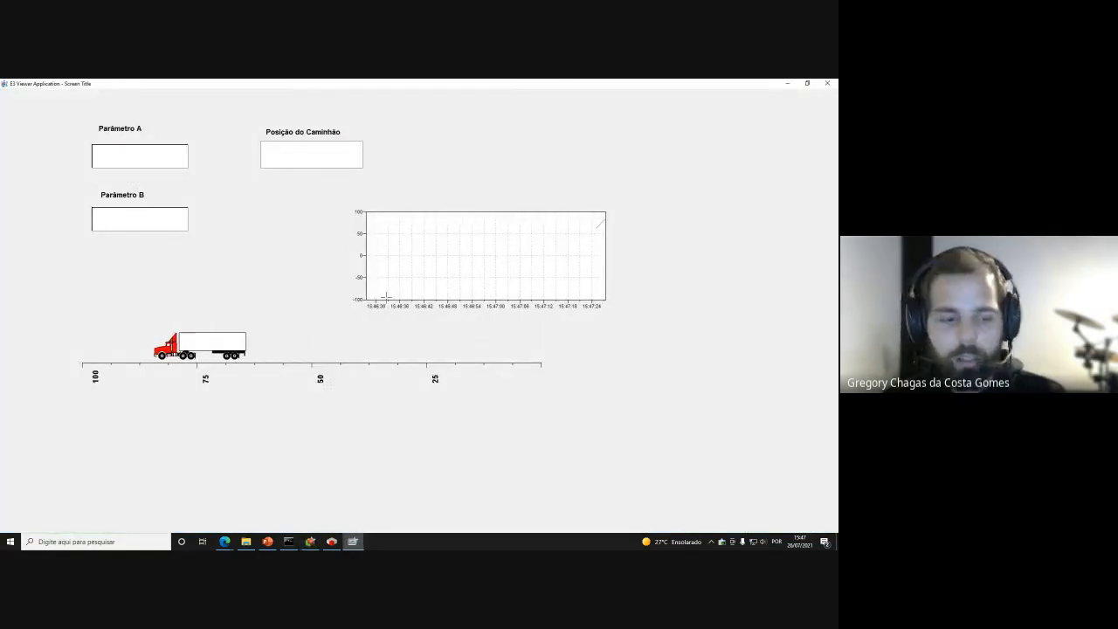
{"action": "left_click", "coordinate": [826, 83]}
Set the minimum of the chart's vertical axis scale to 0 and close the chart properties
{"action": "right_click", "coordinate": [514, 313]}
{"action": "left_click", "coordinate": [603, 306]}
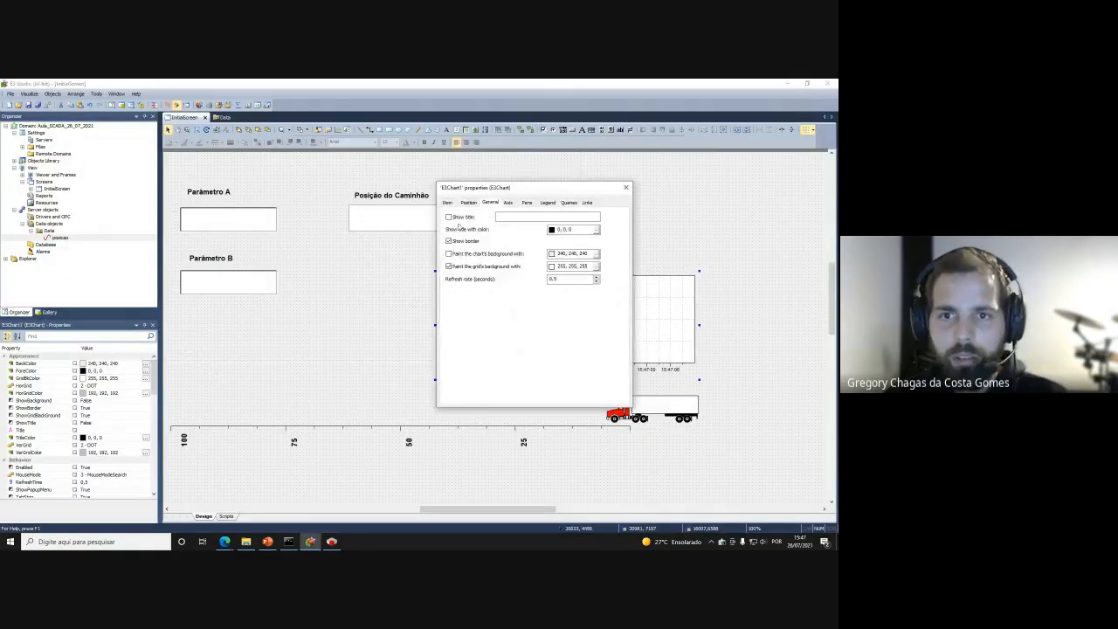
{"action": "left_click", "coordinate": [509, 203]}
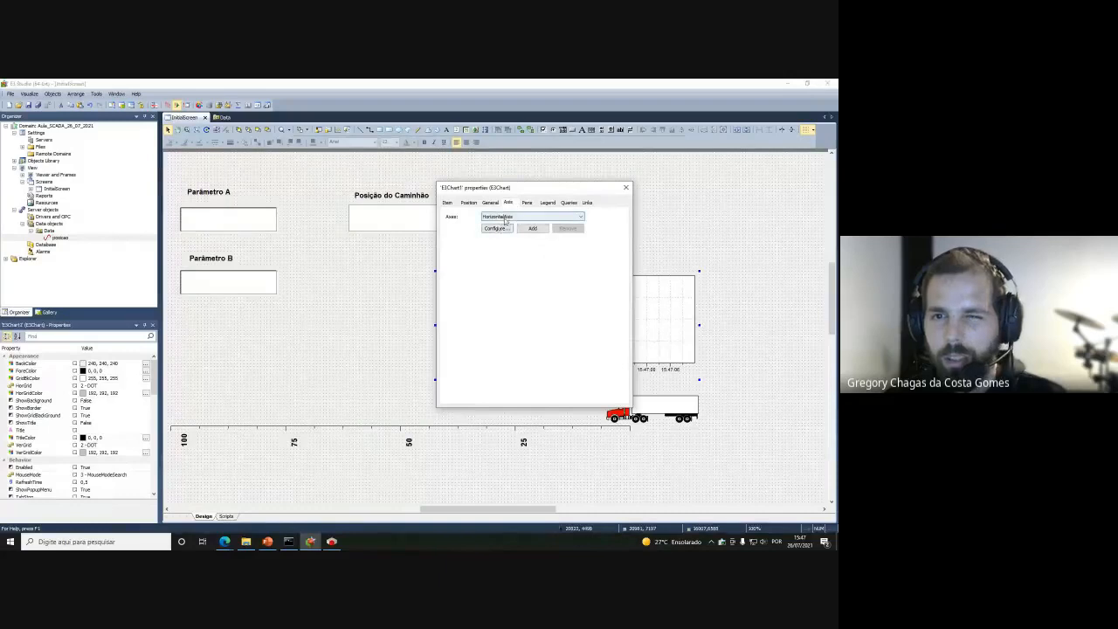
{"action": "left_click", "coordinate": [504, 219]}
{"action": "left_click", "coordinate": [507, 234]}
{"action": "left_click", "coordinate": [507, 228]}
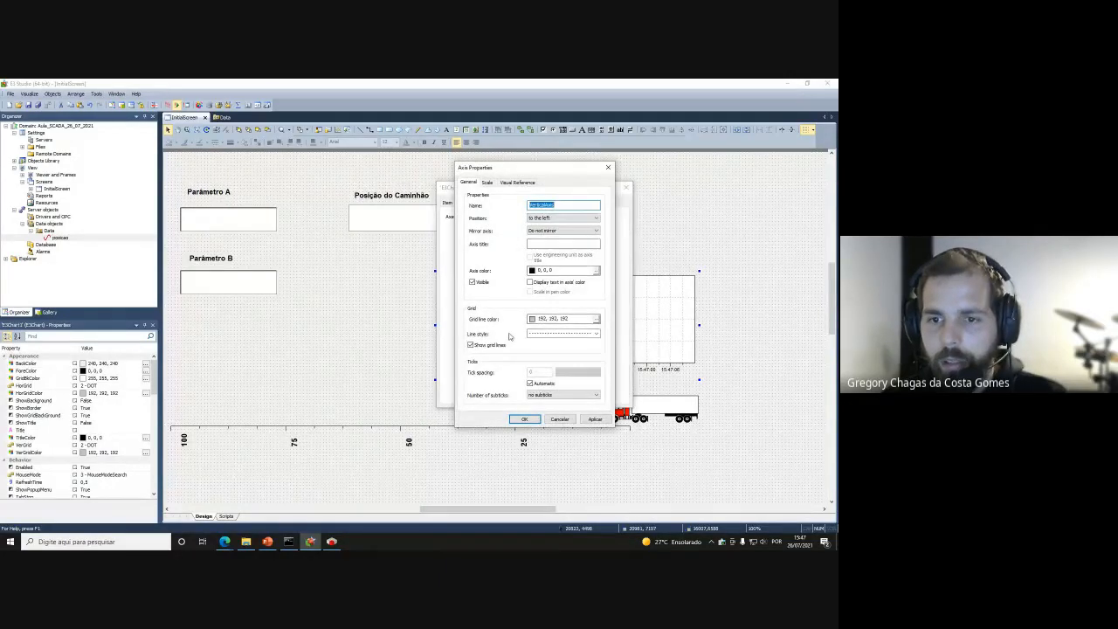
{"action": "left_click", "coordinate": [486, 182]}
{"action": "left_click_drag", "start_coordinate": [523, 217], "coordinate": [500, 228]}
{"action": "type", "text": "0"}
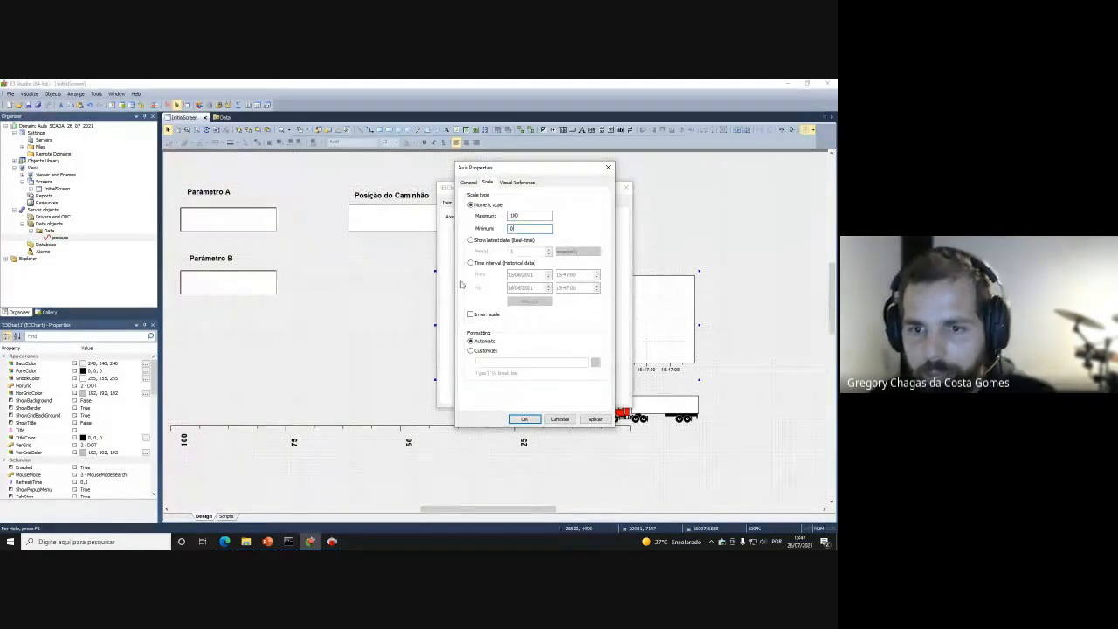
{"action": "left_click", "coordinate": [524, 419]}
{"action": "left_click", "coordinate": [626, 187]}
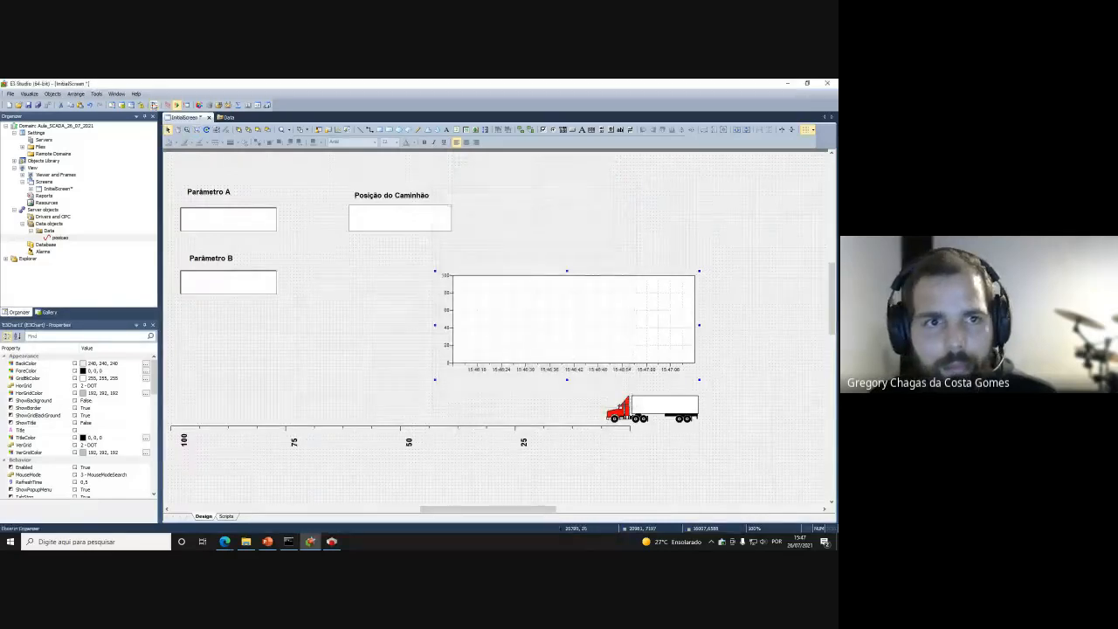
Run the domain to check the chart's plot, close the viewer and delete the E3Chart
{"action": "left_click", "coordinate": [167, 105]}
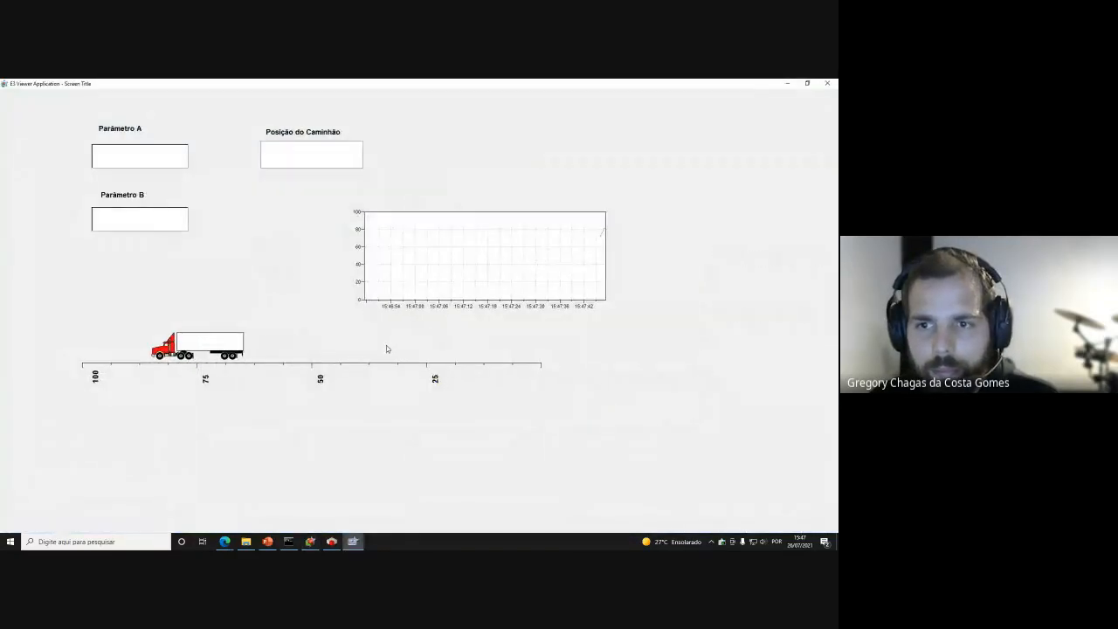
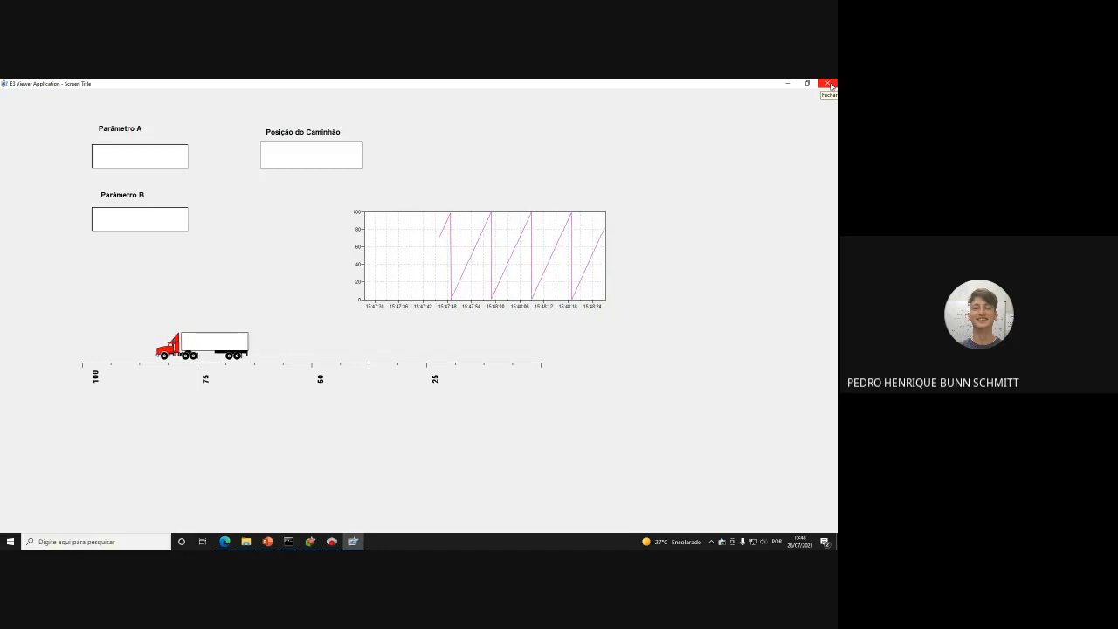
{"action": "left_click", "coordinate": [830, 84]}
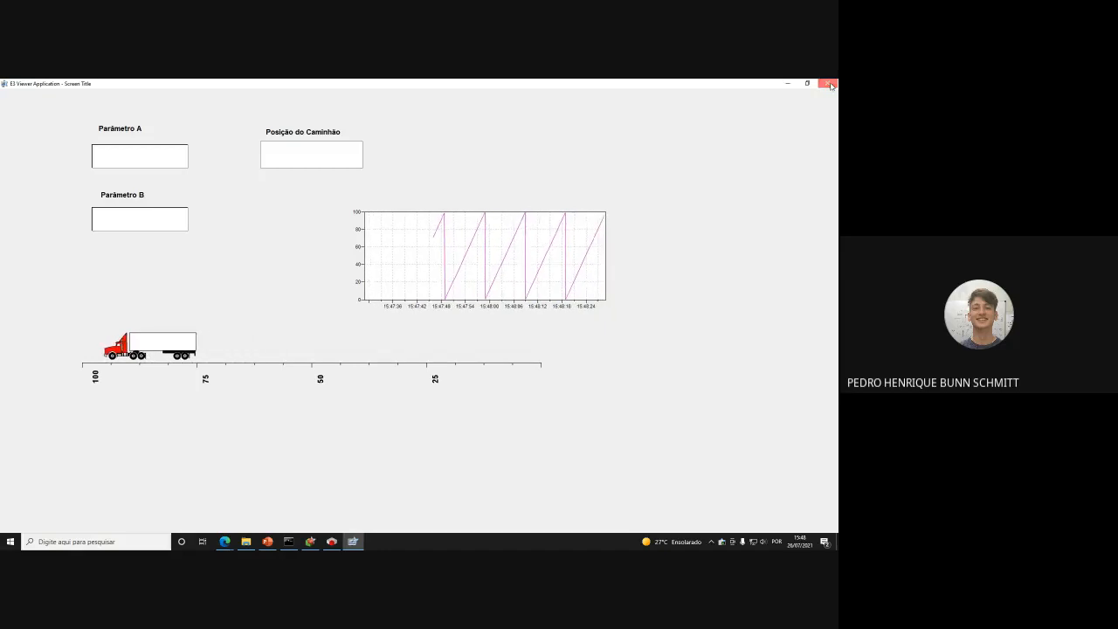
{"action": "key", "text": "Delete"}
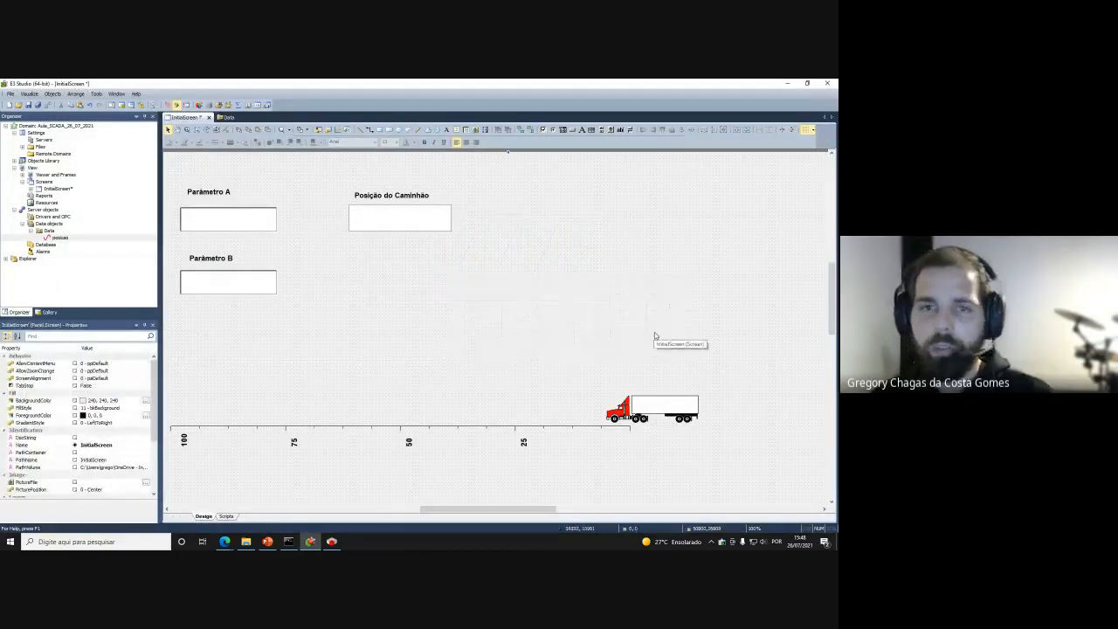
Draw an empty white text box behind the truck's trailer, about 5400 by 1600 units
{"action": "left_click", "coordinate": [455, 130]}
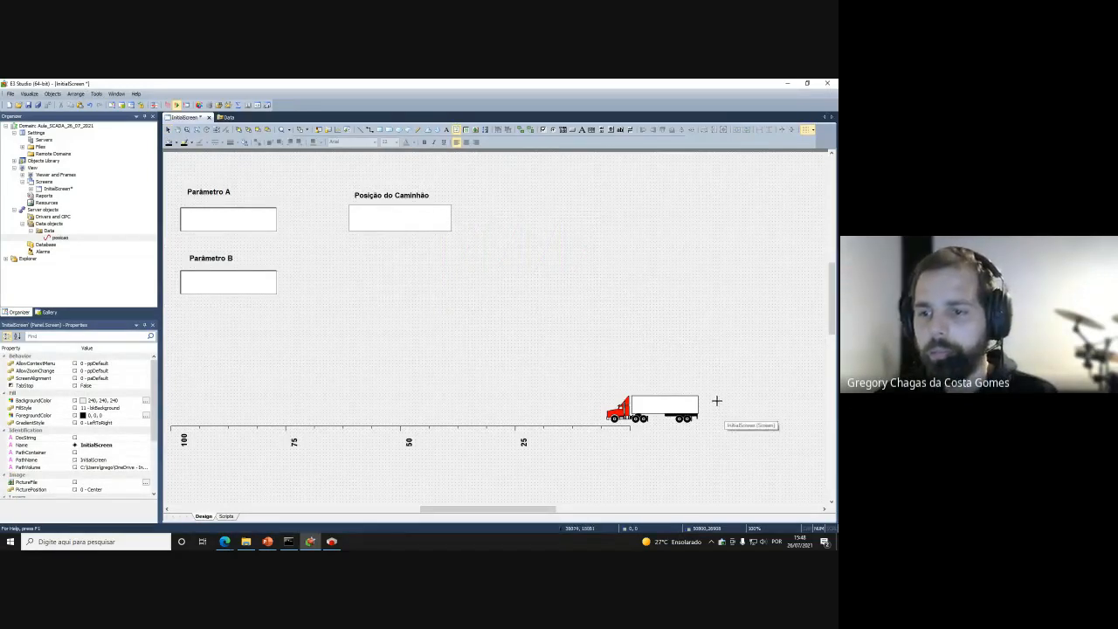
{"action": "left_click_drag", "start_coordinate": [712, 396], "coordinate": [802, 419]}
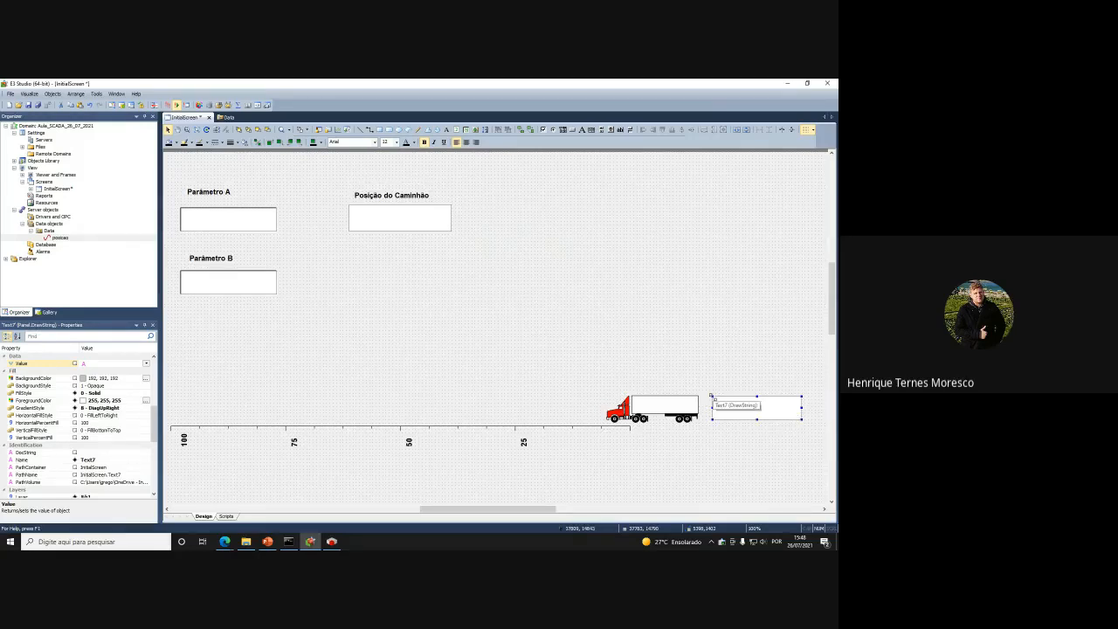
{"action": "left_click", "coordinate": [660, 334]}
{"action": "left_click", "coordinate": [382, 212]}
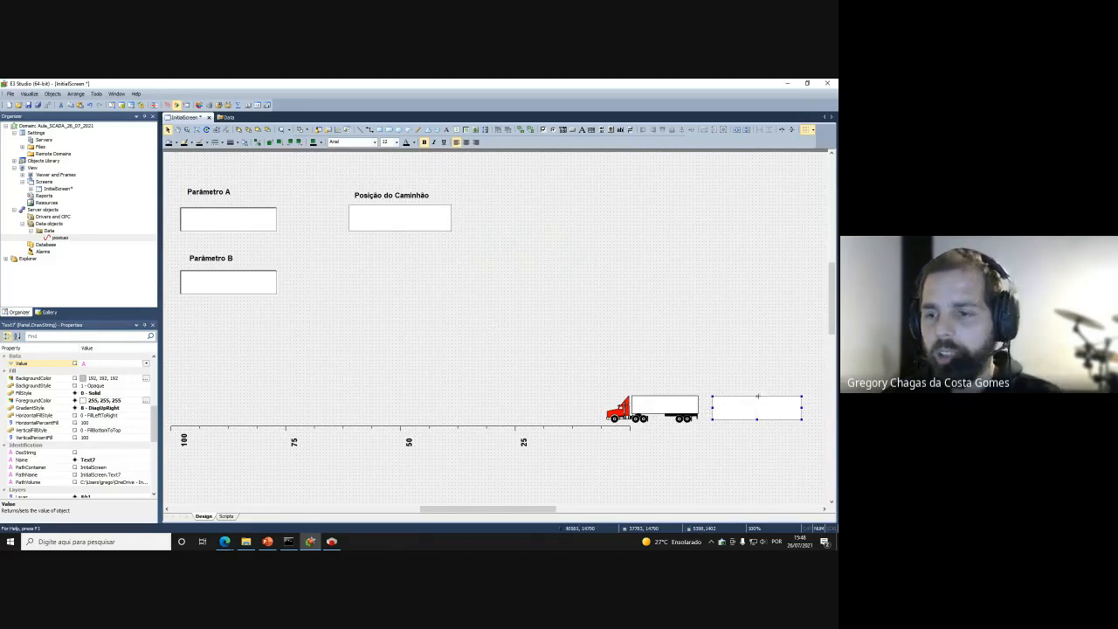
{"action": "left_click_drag", "start_coordinate": [757, 394], "coordinate": [757, 392]}
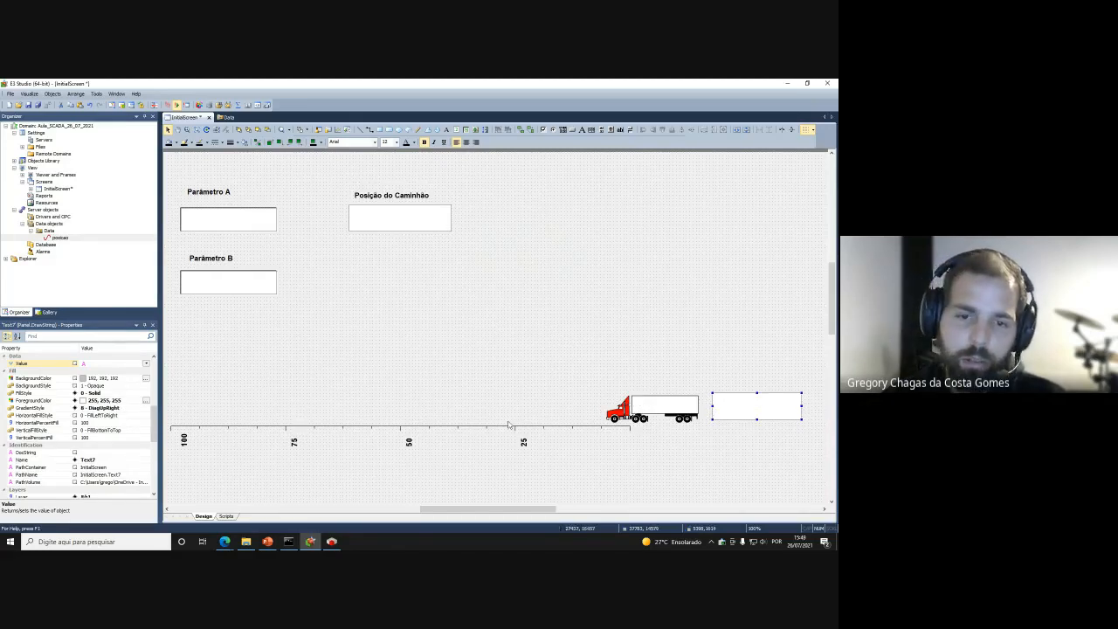
Move the new text box directly above the truck
{"action": "left_click", "coordinate": [747, 436]}
{"action": "left_click", "coordinate": [756, 415]}
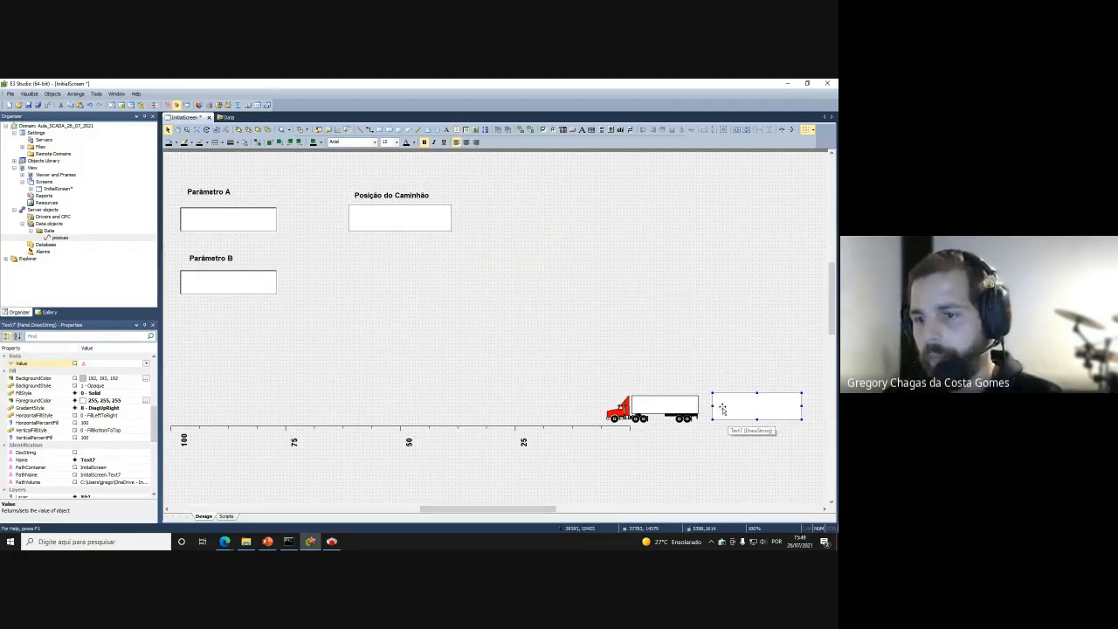
{"action": "left_click", "coordinate": [742, 483]}
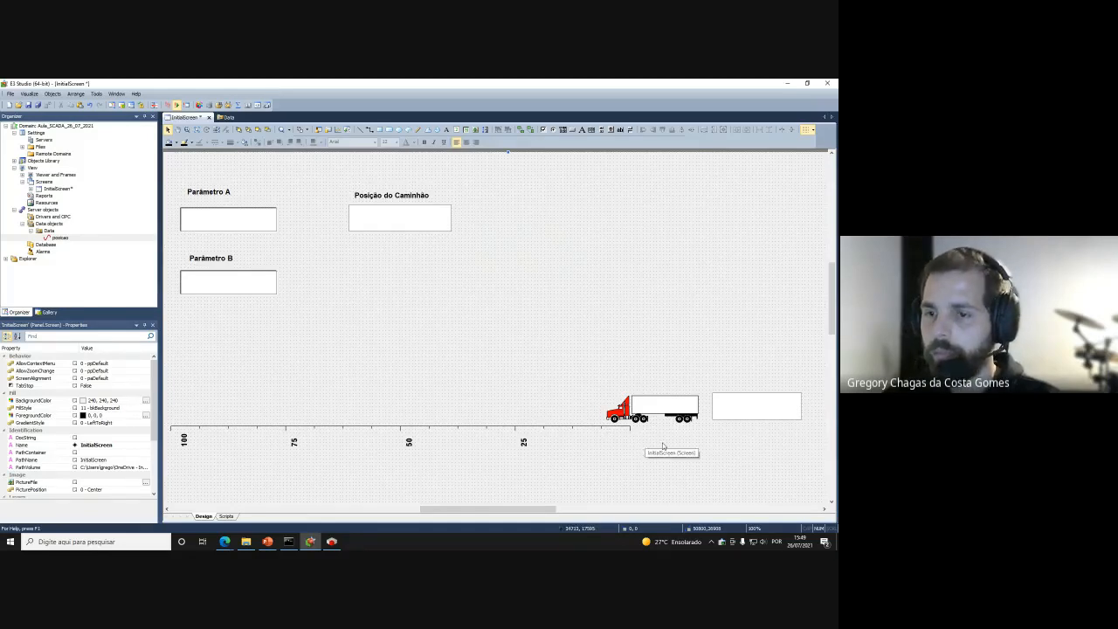
{"action": "left_click", "coordinate": [733, 412]}
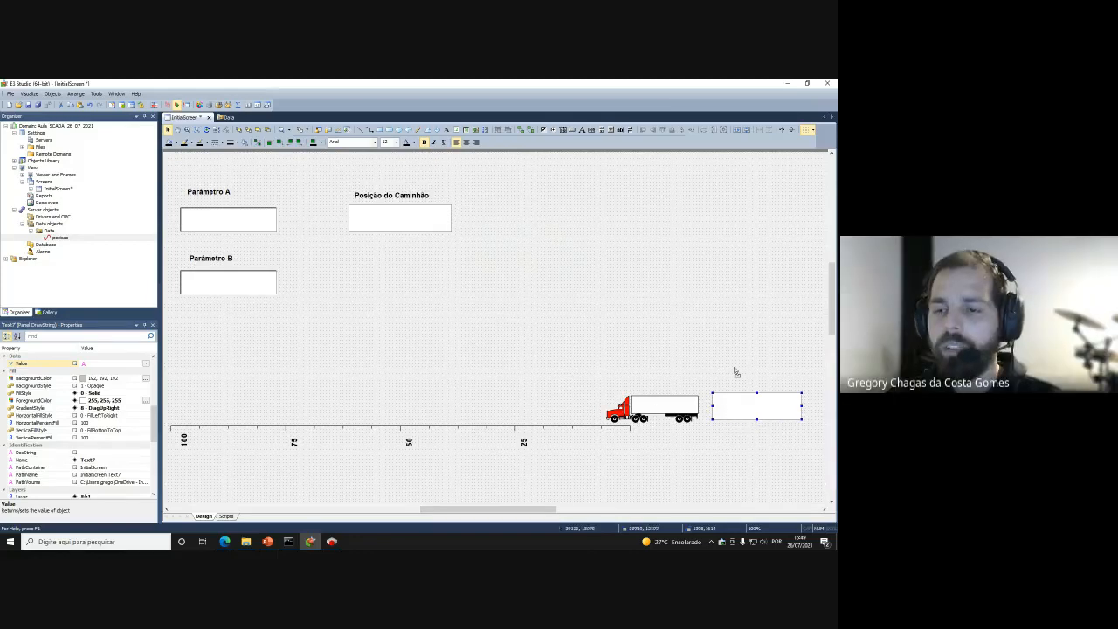
{"action": "left_click_drag", "start_coordinate": [735, 371], "coordinate": [646, 352]}
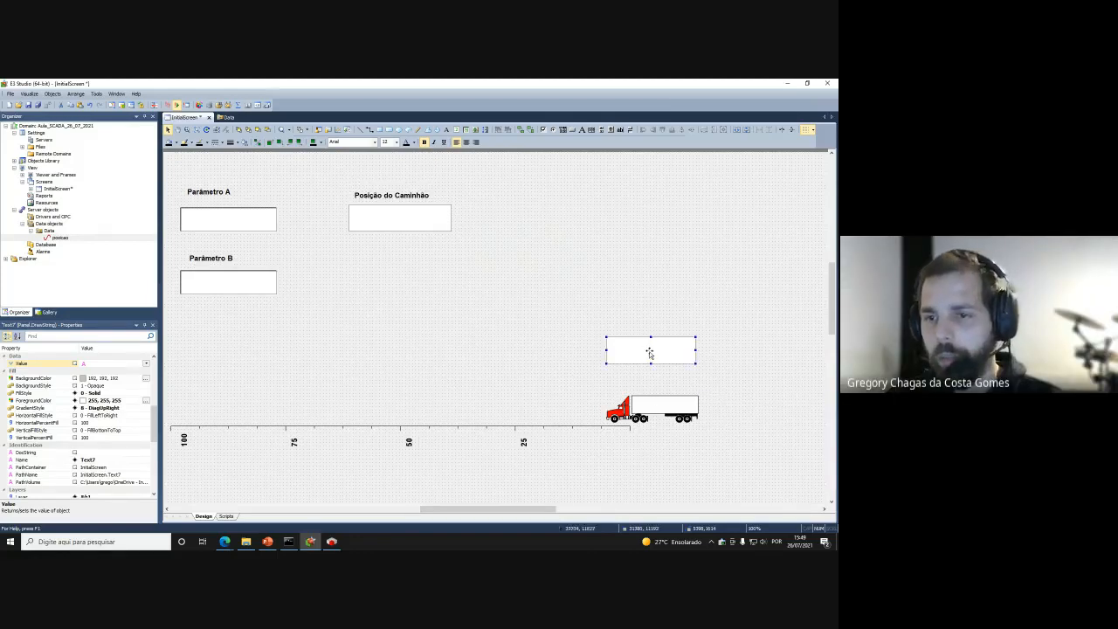
{"action": "left_click", "coordinate": [758, 375]}
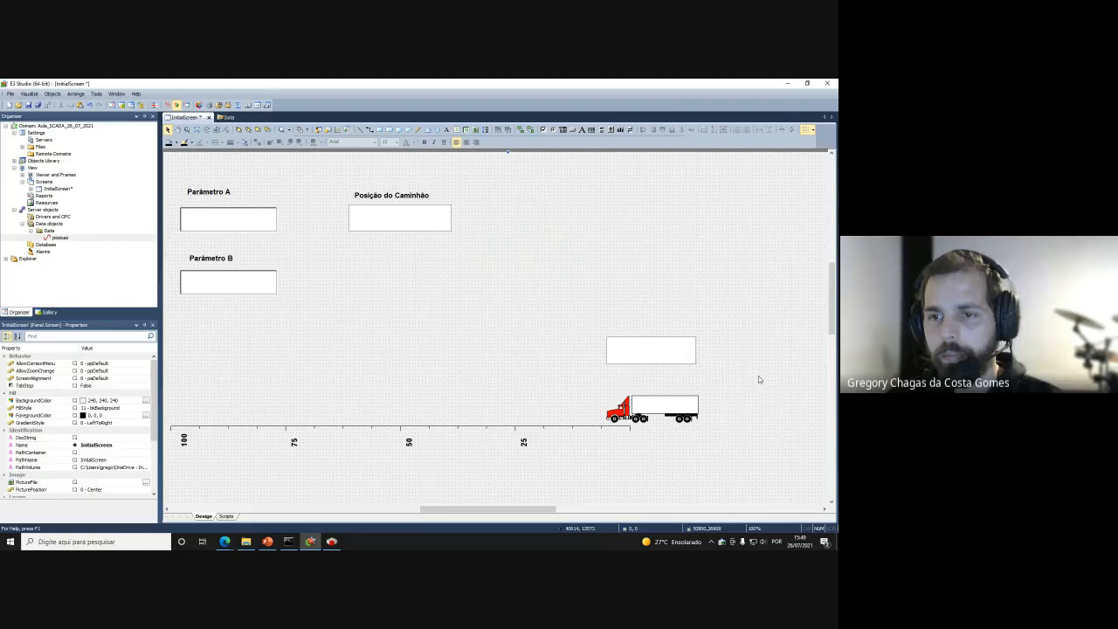
{"action": "left_click", "coordinate": [697, 358]}
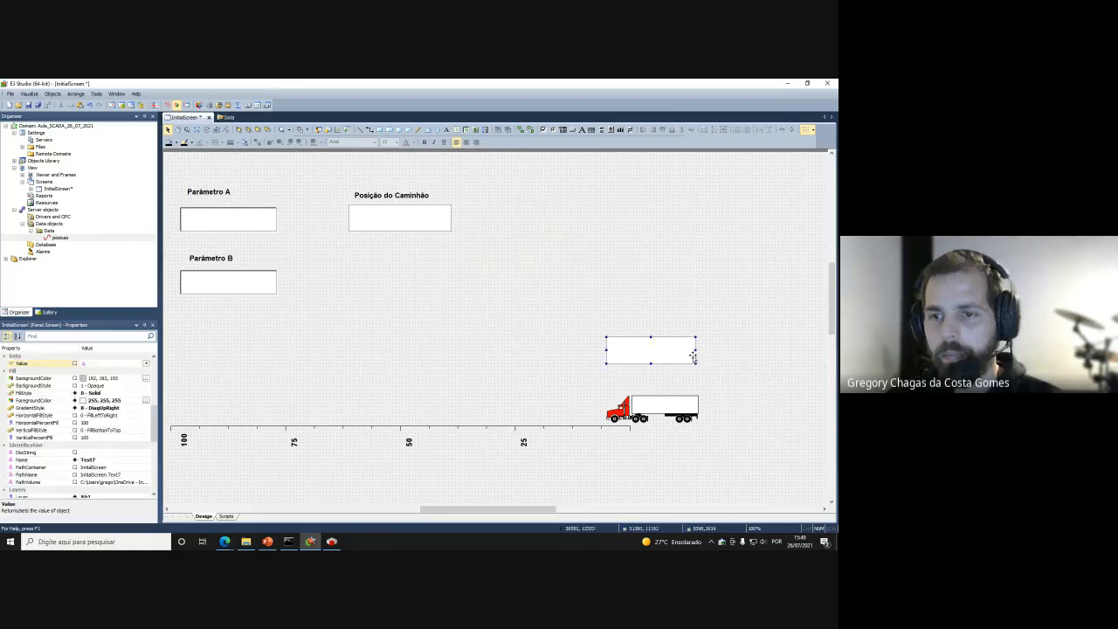
{"action": "left_click", "coordinate": [798, 391]}
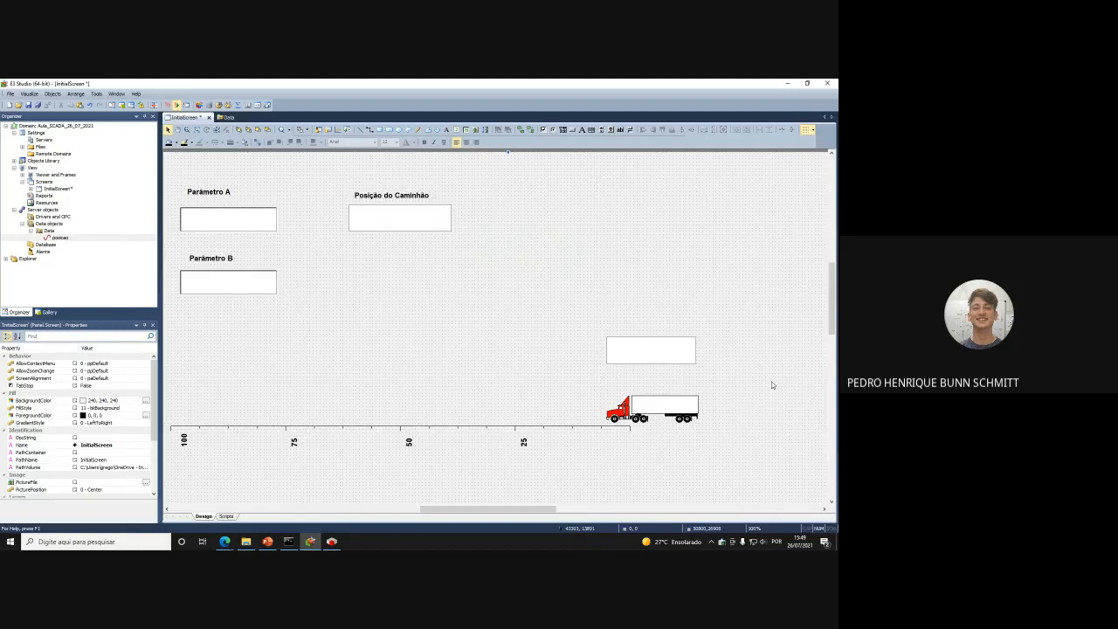
Open the properties of the text box above the truck
{"action": "left_click", "coordinate": [688, 349]}
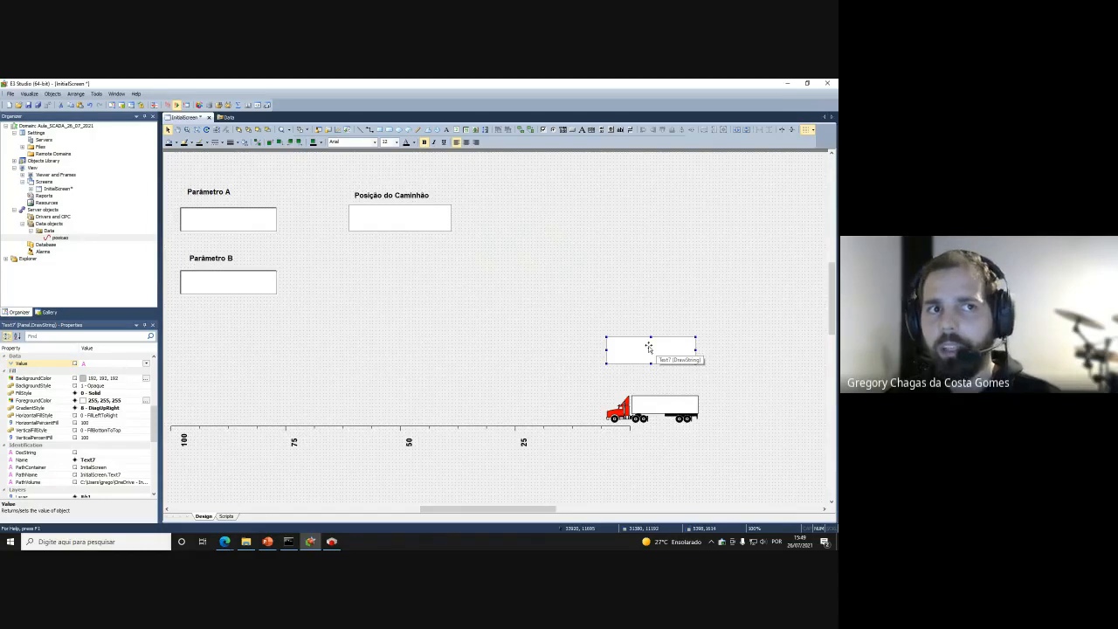
{"action": "right_click", "coordinate": [648, 348]}
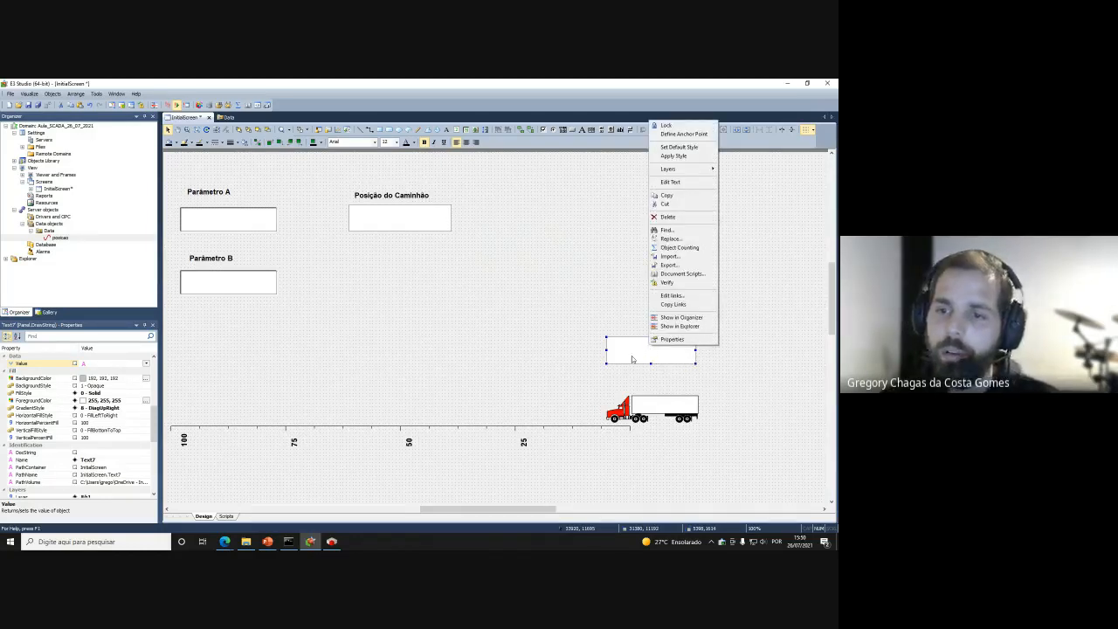
{"action": "right_click", "coordinate": [632, 358]}
{"action": "left_click", "coordinate": [624, 358]}
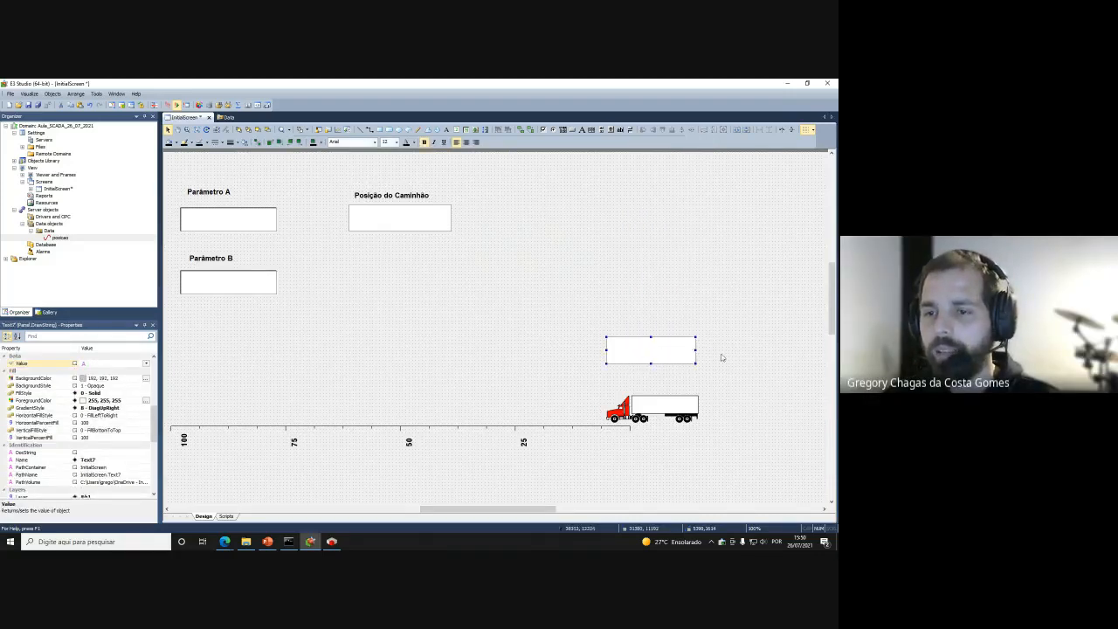
{"action": "right_click", "coordinate": [655, 352]}
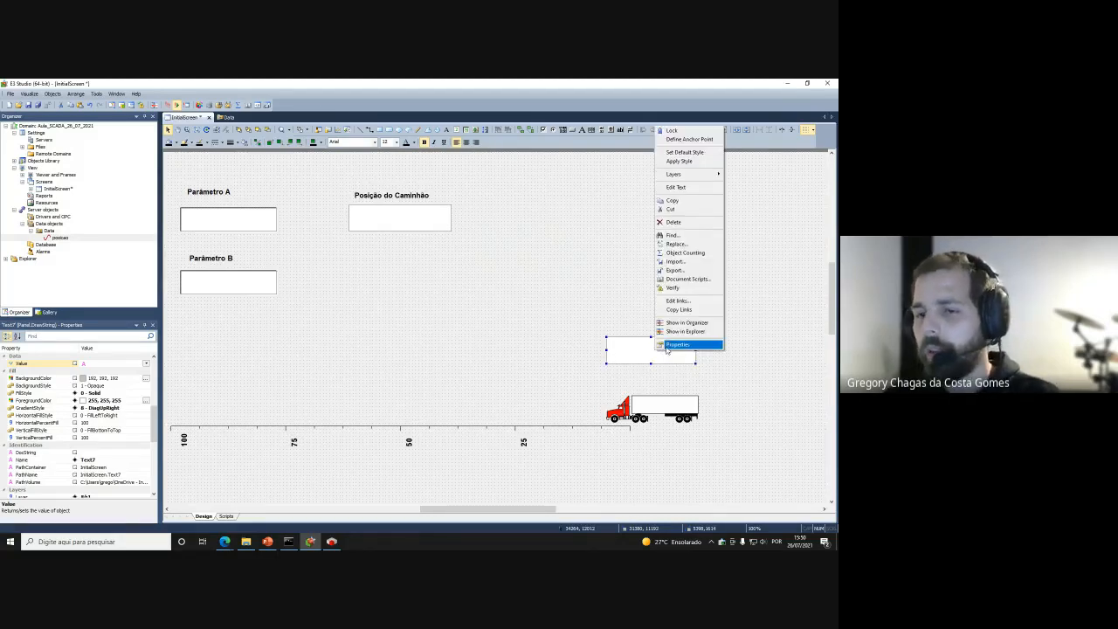
Examine the list of linkable properties of the text box above the truck
{"action": "left_click", "coordinate": [667, 346]}
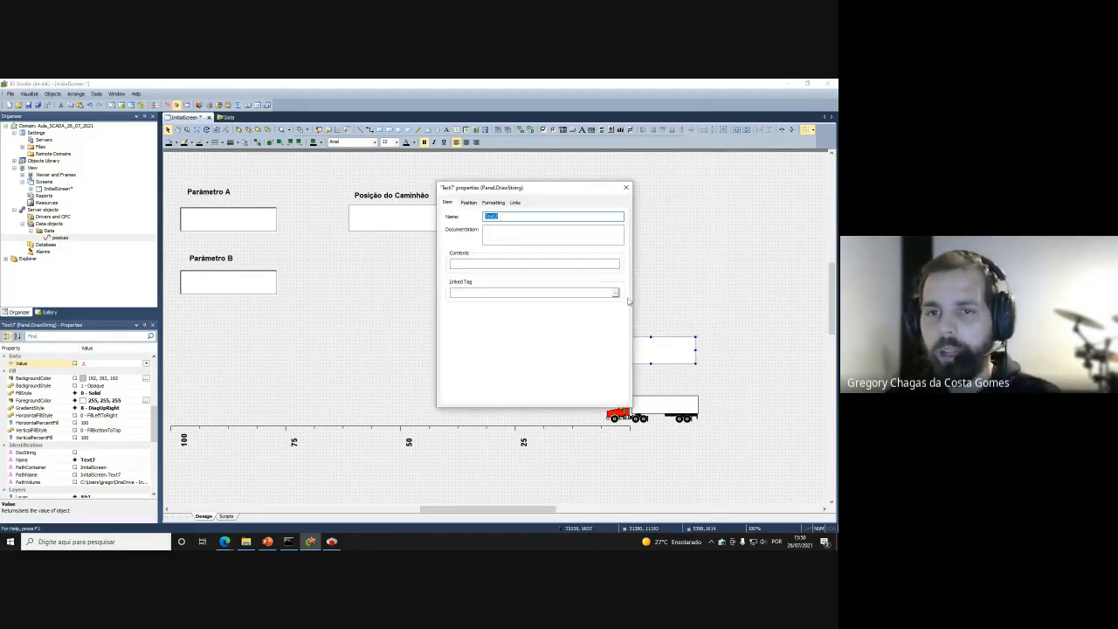
{"action": "left_click", "coordinate": [515, 201]}
{"action": "left_click_drag", "start_coordinate": [569, 184], "coordinate": [495, 203]}
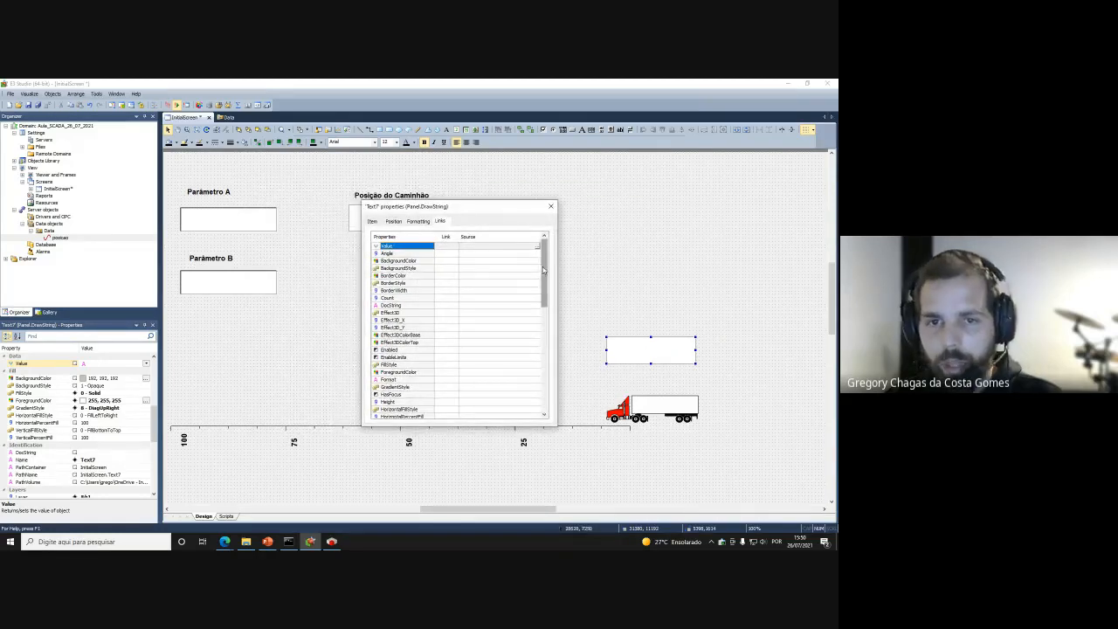
{"action": "left_click_drag", "start_coordinate": [546, 269], "coordinate": [545, 271]}
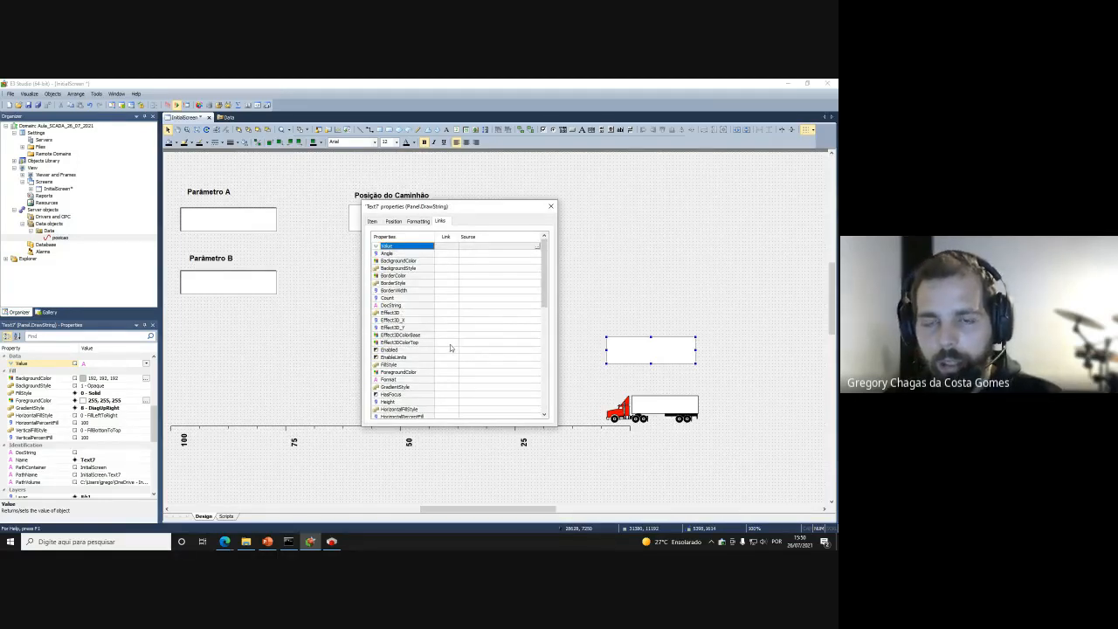
{"action": "scroll", "coordinate": [451, 347], "scroll_direction": "down", "scroll_amount": 6}
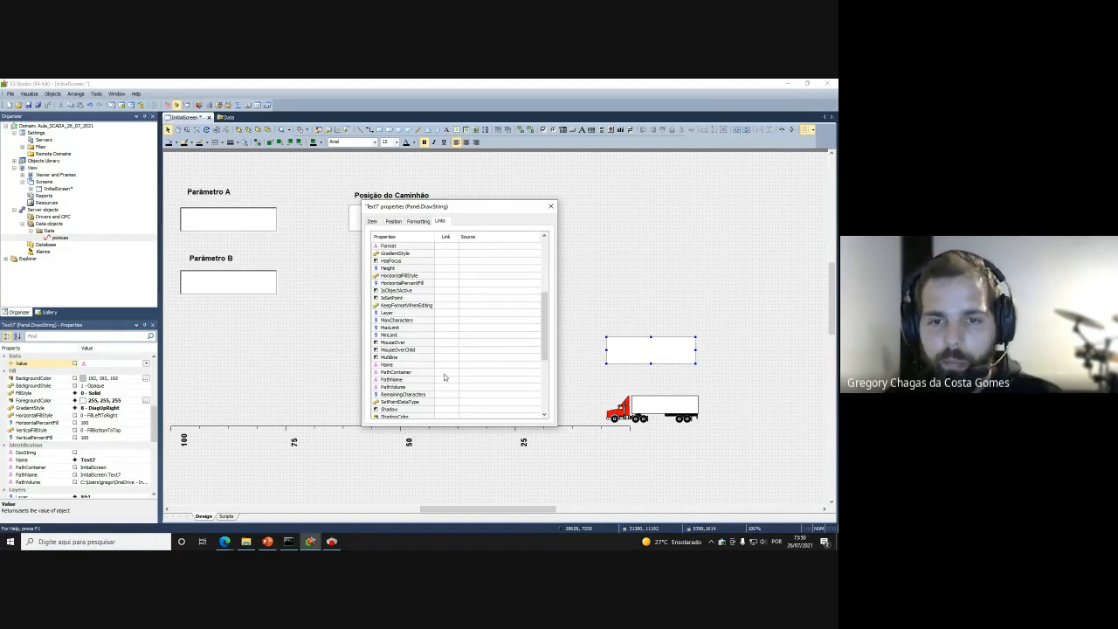
{"action": "scroll", "coordinate": [444, 377], "scroll_direction": "down", "scroll_amount": 2}
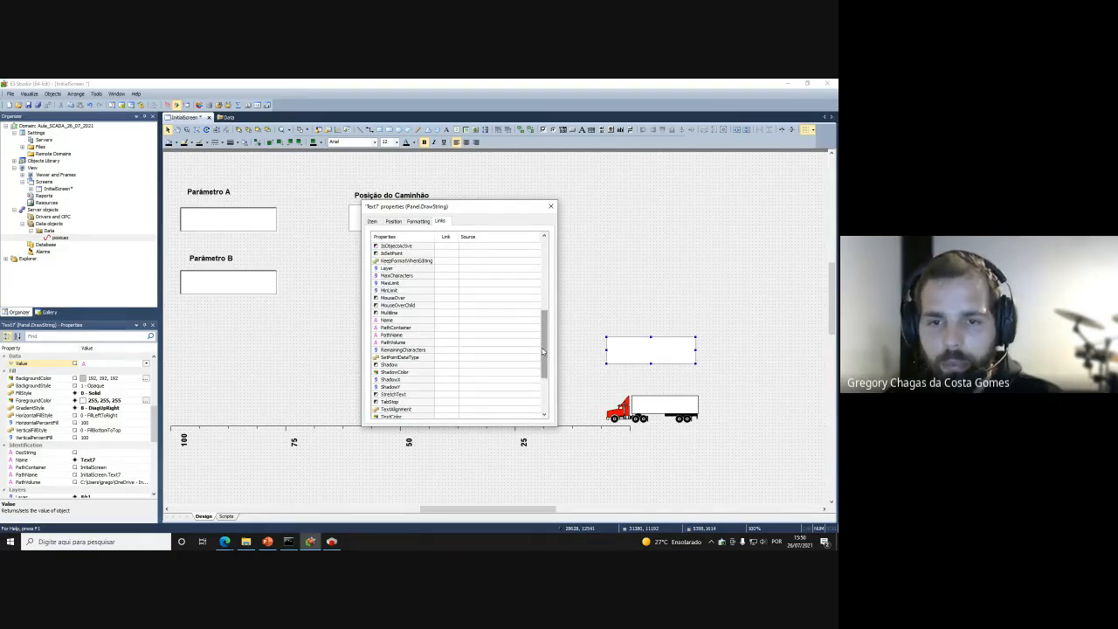
{"action": "scroll", "coordinate": [410, 359], "scroll_direction": "down", "scroll_amount": 1}
{"action": "scroll", "coordinate": [393, 384], "scroll_direction": "down", "scroll_amount": 2}
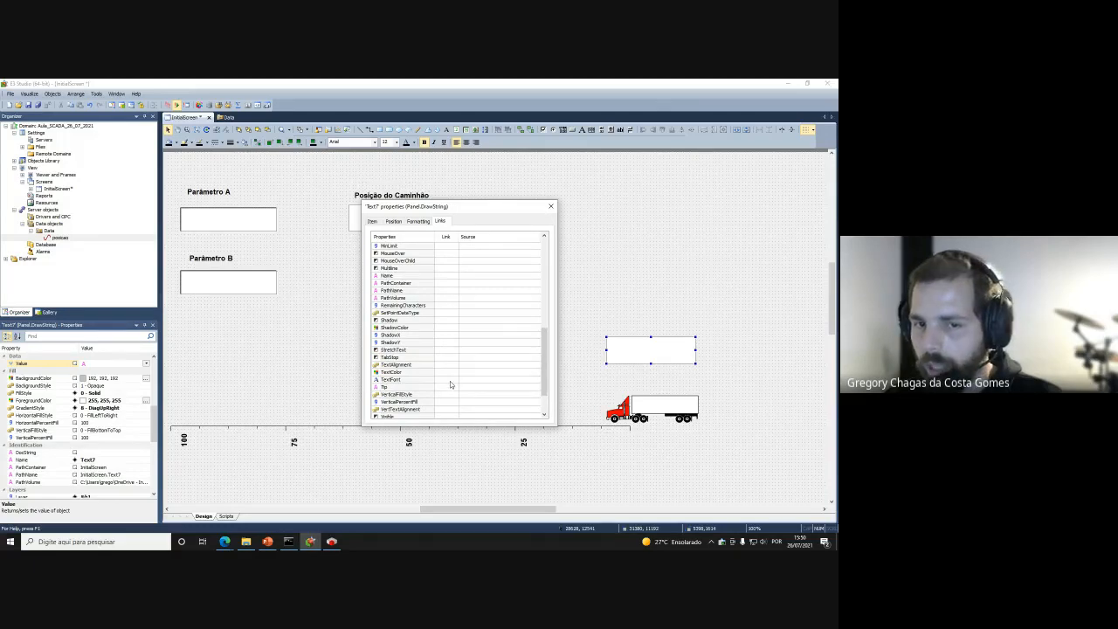
{"action": "left_click_drag", "start_coordinate": [543, 364], "coordinate": [543, 262]}
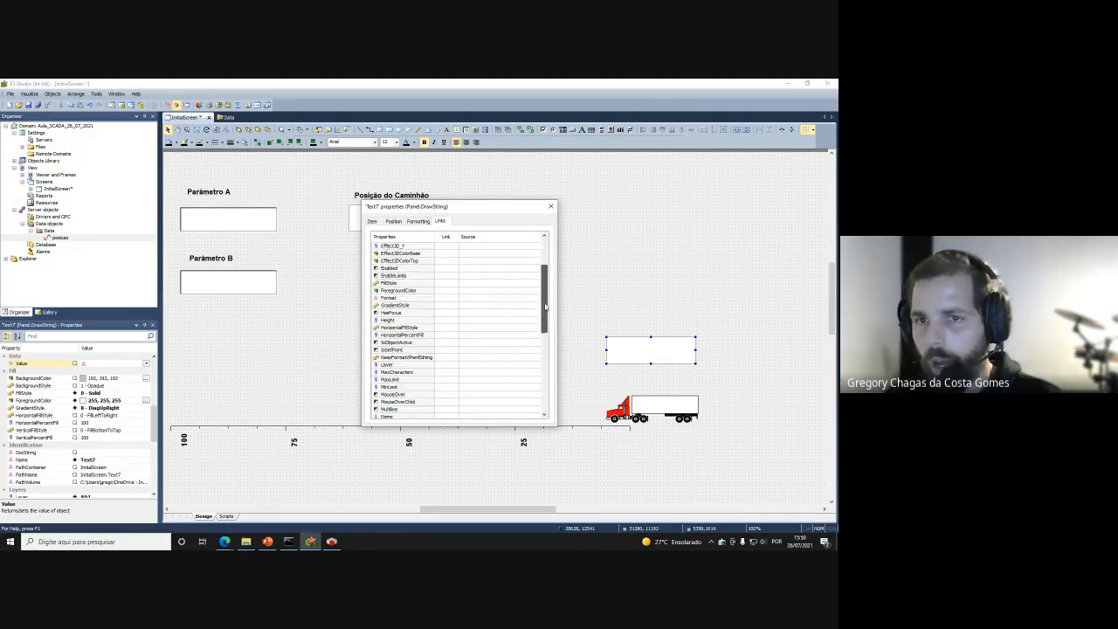
{"action": "left_click", "coordinate": [551, 206]}
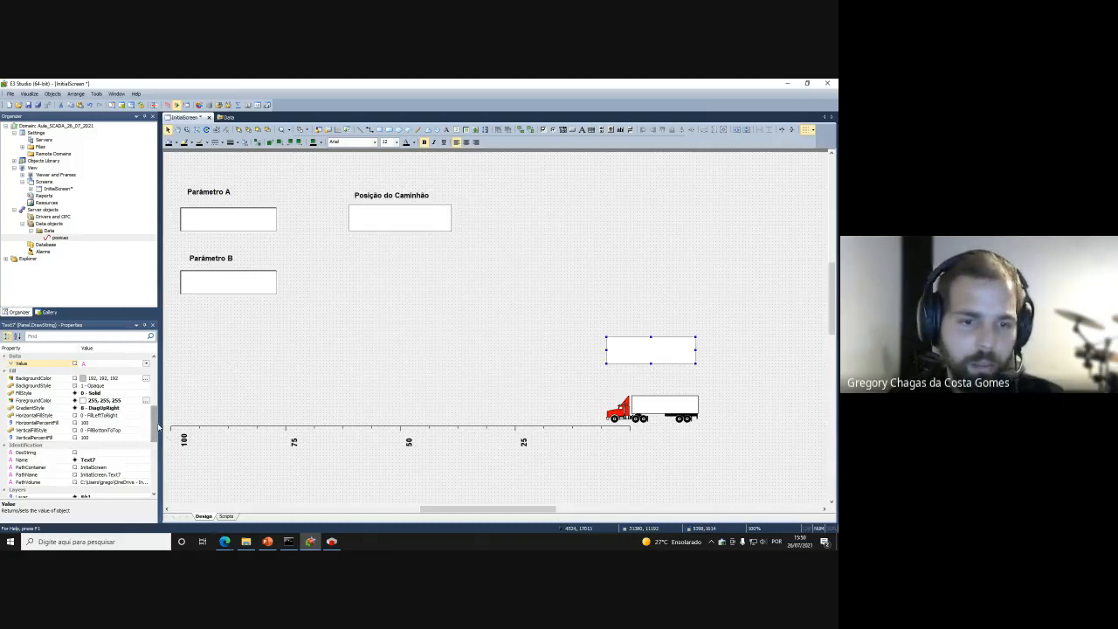
Review the general properties of the text box above the truck and recheck its available links
{"action": "left_click_drag", "start_coordinate": [155, 428], "coordinate": [150, 367]}
{"action": "right_click", "coordinate": [618, 348]}
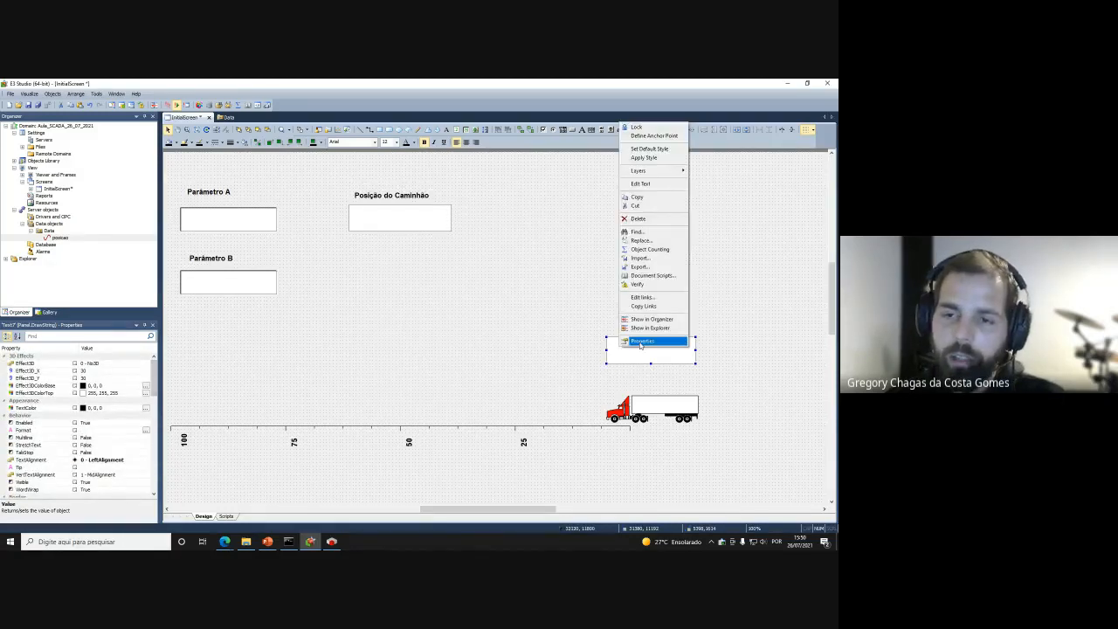
{"action": "left_click", "coordinate": [642, 340]}
{"action": "left_click", "coordinate": [440, 221]}
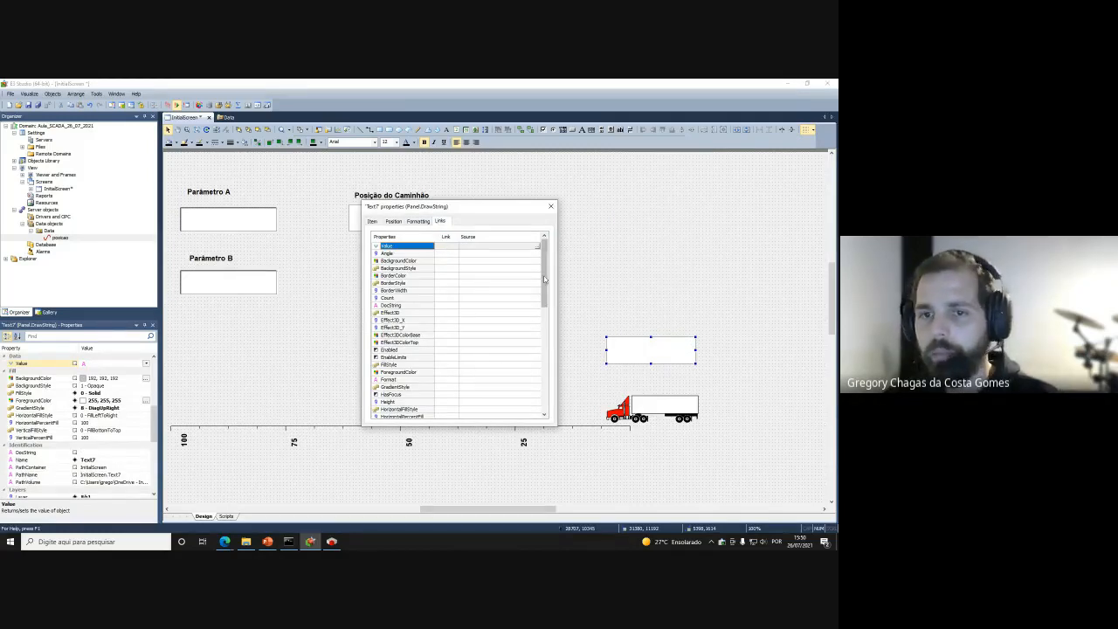
{"action": "left_click", "coordinate": [543, 336]}
{"action": "left_click", "coordinate": [550, 208]}
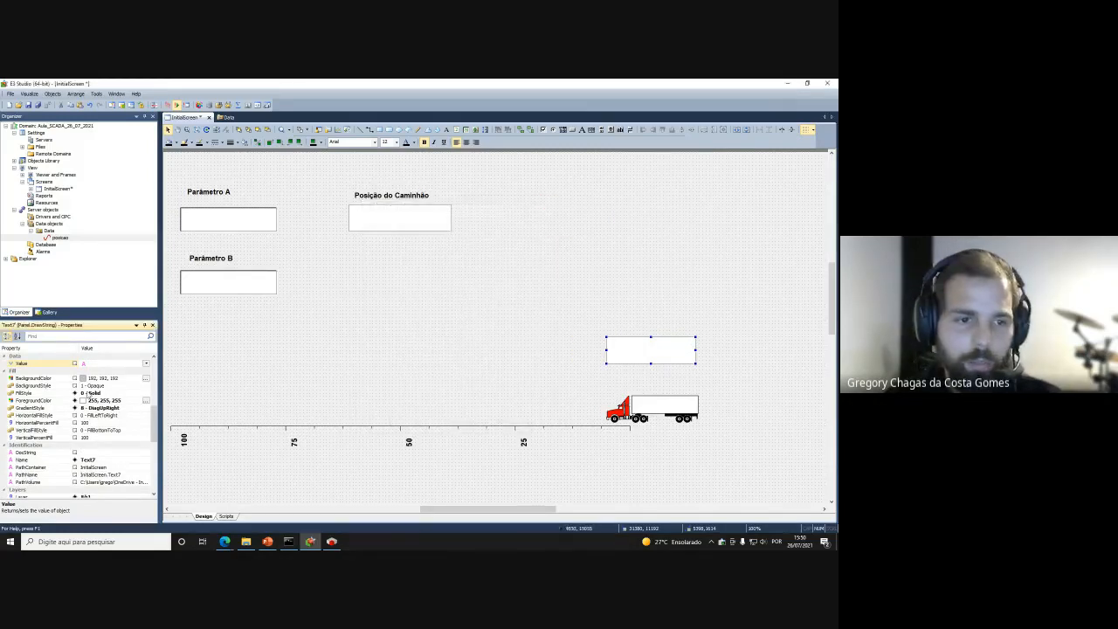
Set the Value of the text box above the truck to "asidhaisdh" and test-run the screen in the viewer
{"action": "type", "text": "caminhao"}
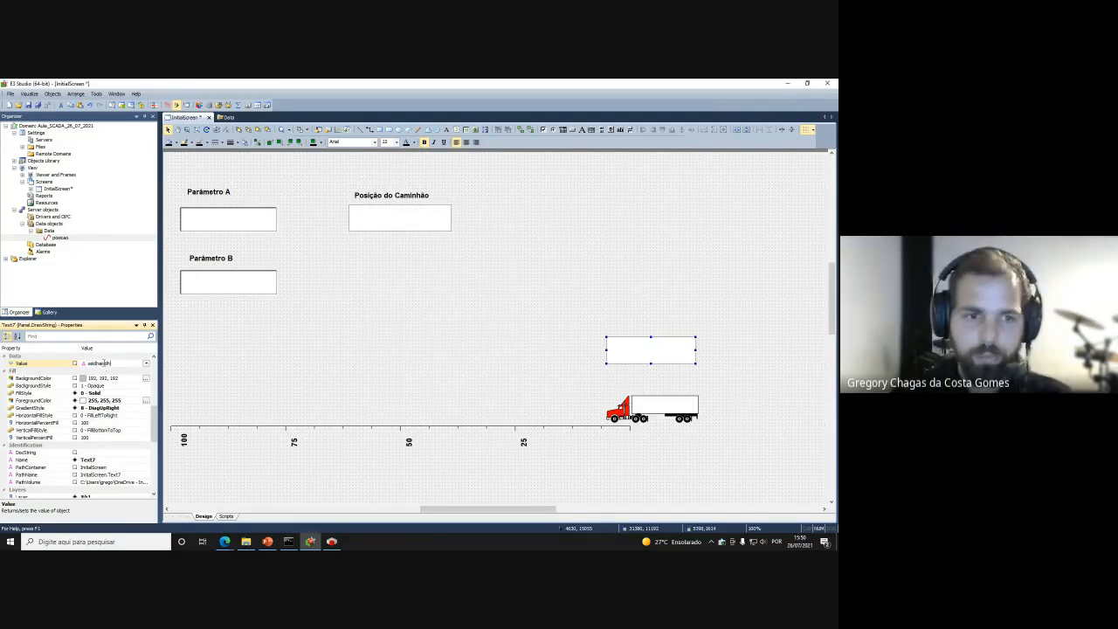
{"action": "key", "text": "Return"}
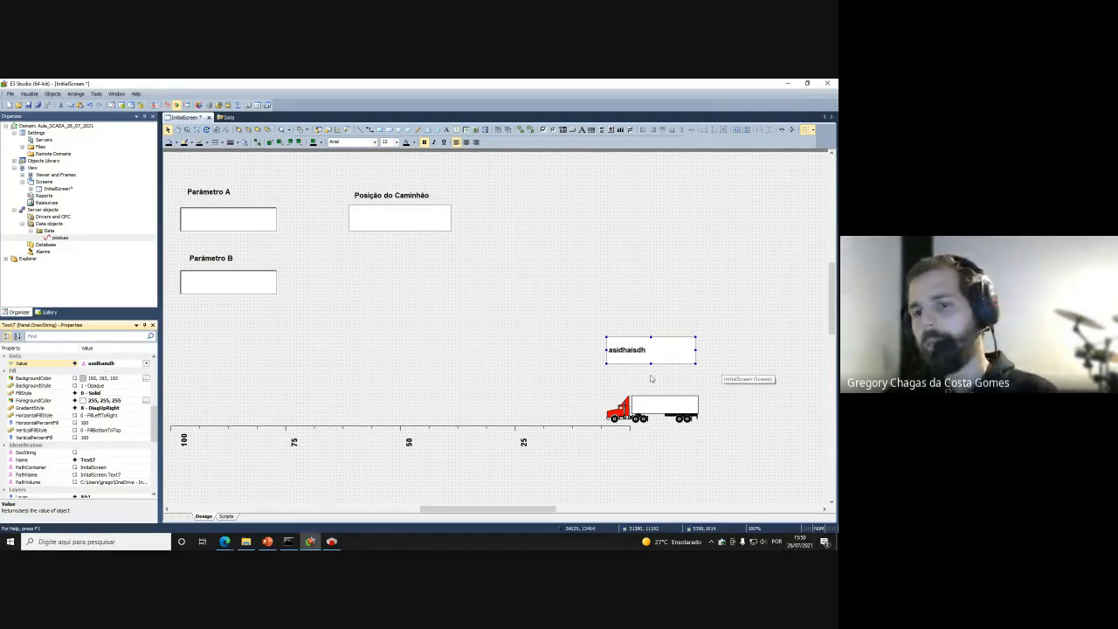
{"action": "left_click", "coordinate": [604, 362]}
{"action": "left_click", "coordinate": [176, 105]}
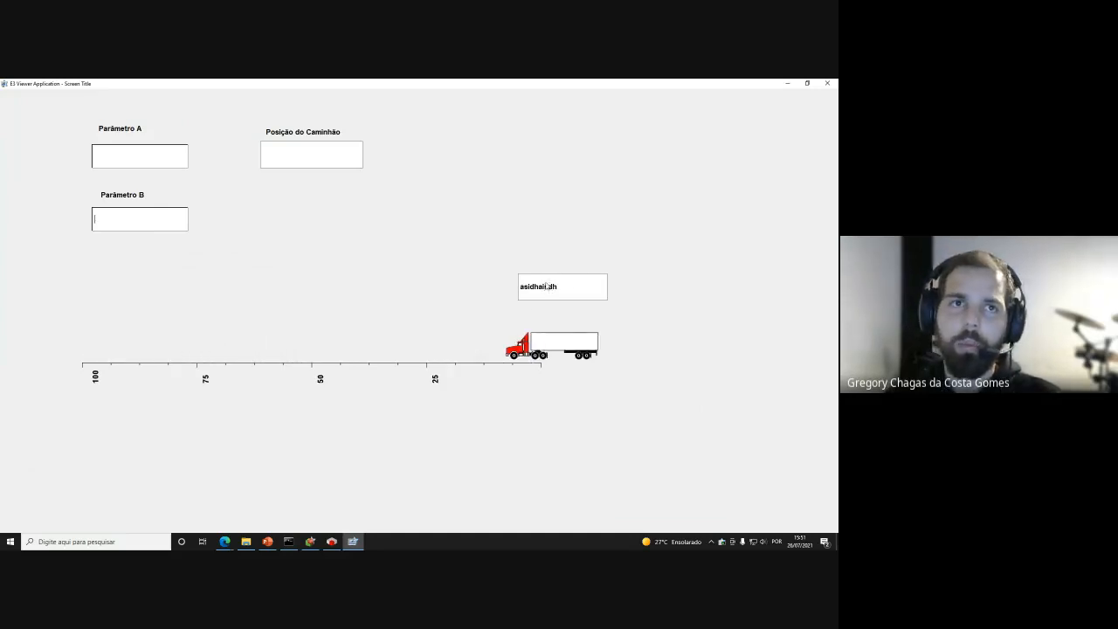
{"action": "left_click", "coordinate": [826, 83]}
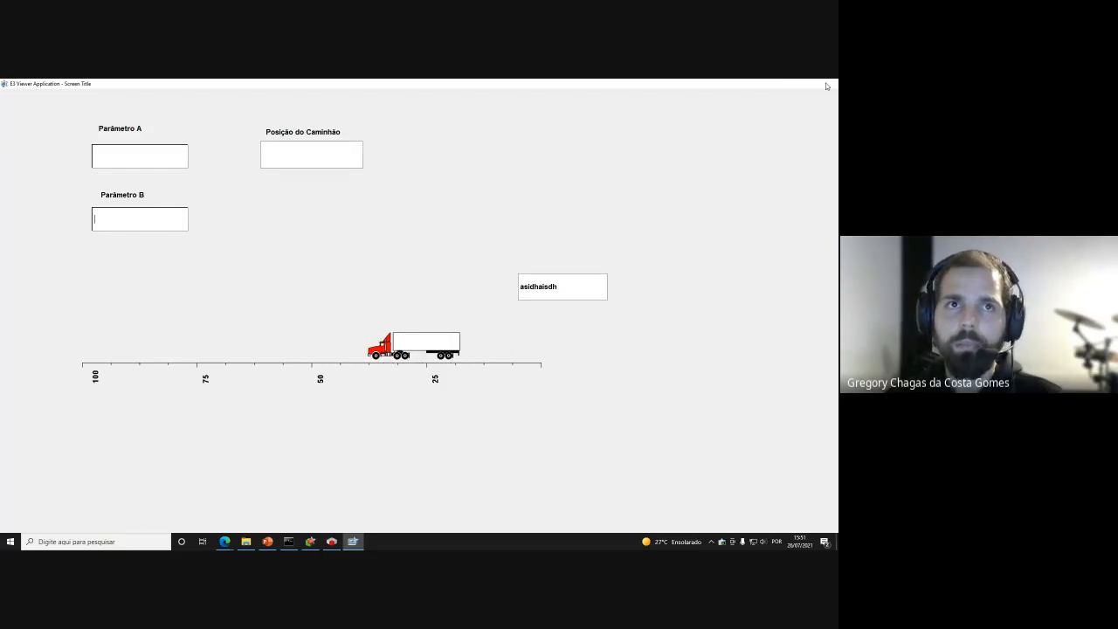
Try to give the Value property of the text box above the truck a Simple Connection without a source
{"action": "left_click", "coordinate": [641, 356]}
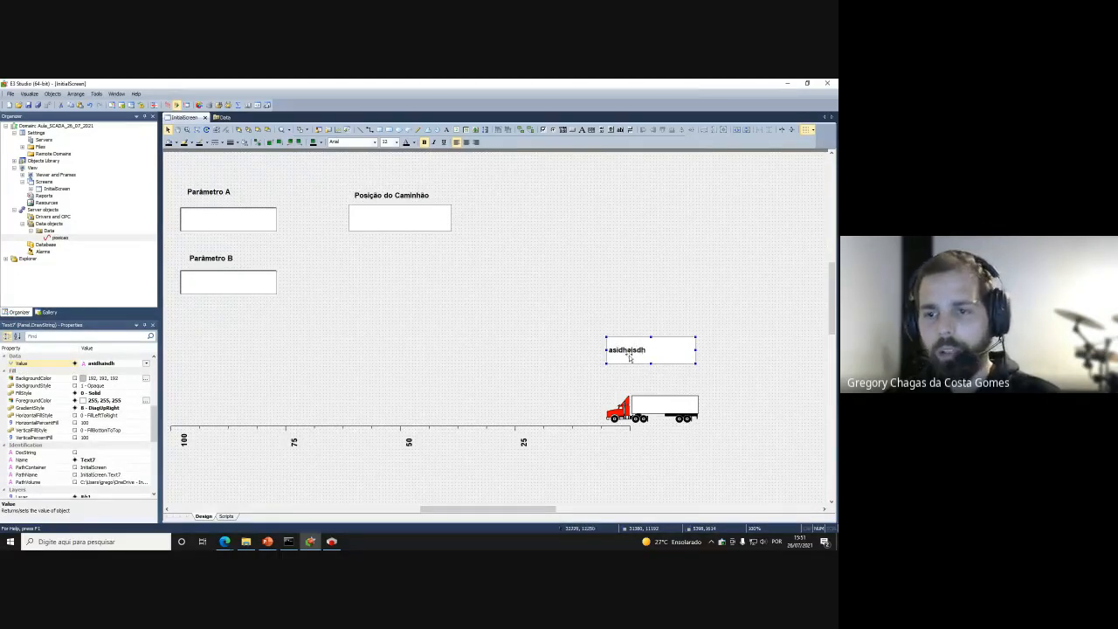
{"action": "right_click", "coordinate": [632, 353]}
{"action": "left_click", "coordinate": [638, 351]}
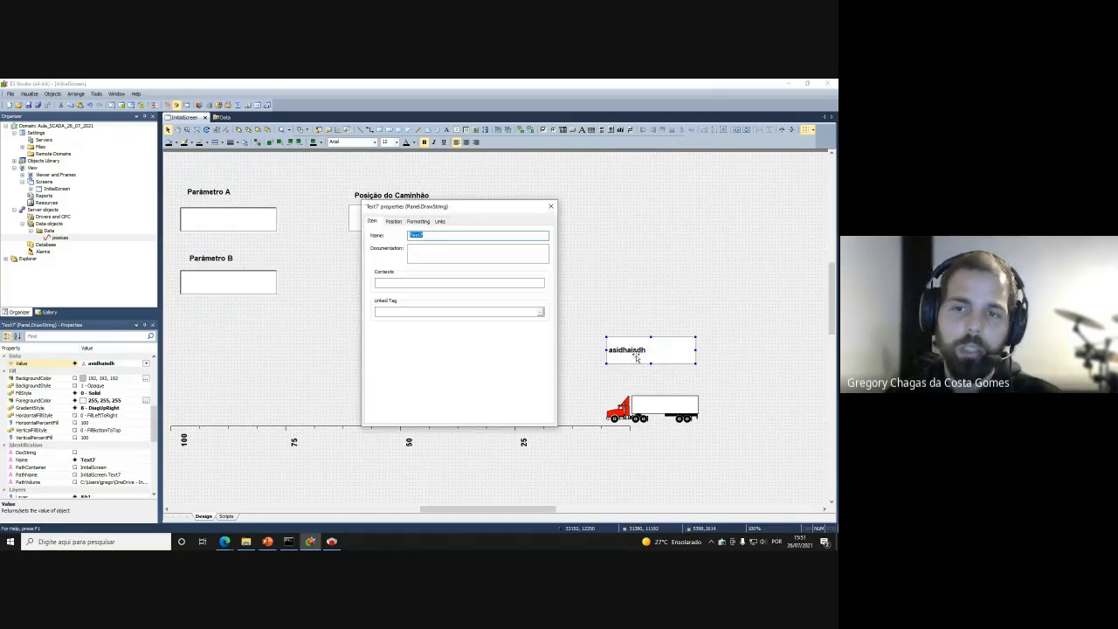
{"action": "left_click", "coordinate": [439, 222]}
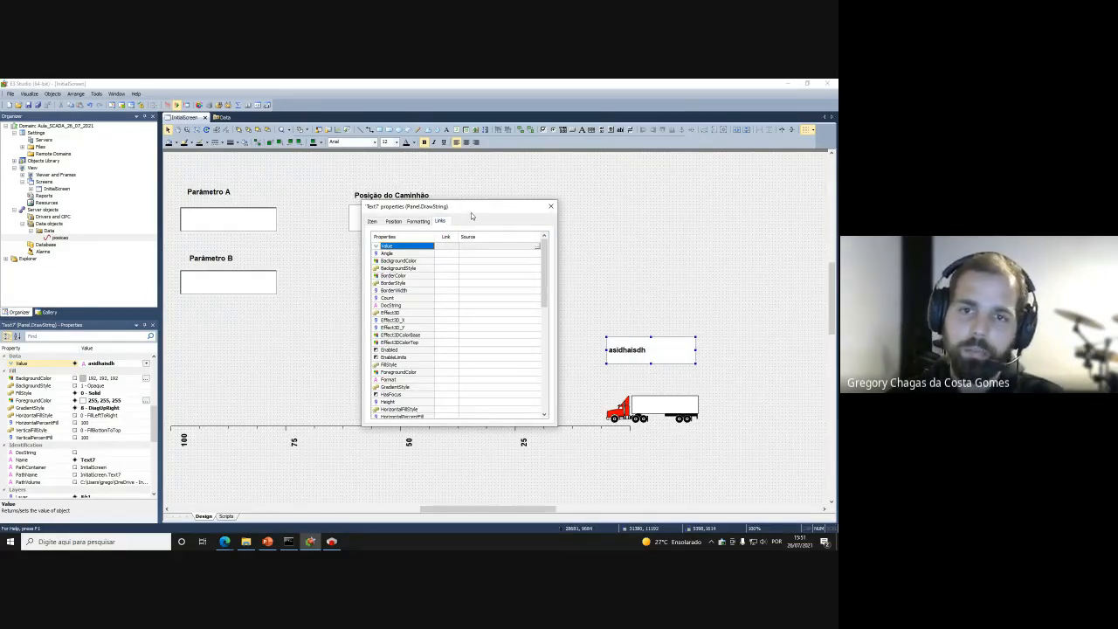
{"action": "left_click_drag", "start_coordinate": [472, 216], "coordinate": [486, 186]}
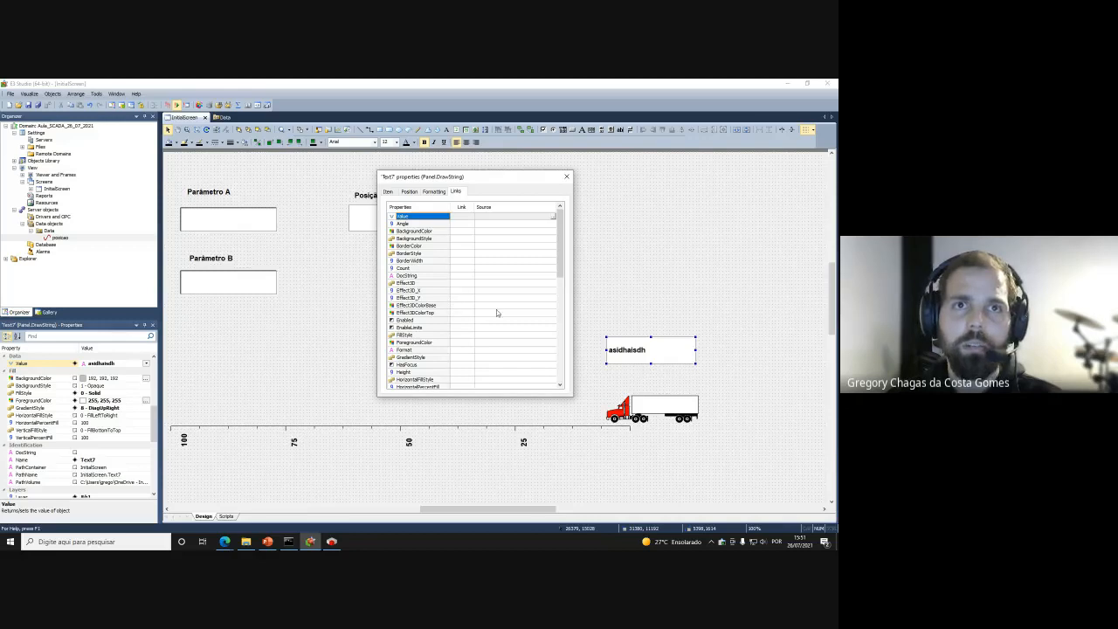
{"action": "left_click", "coordinate": [463, 216]}
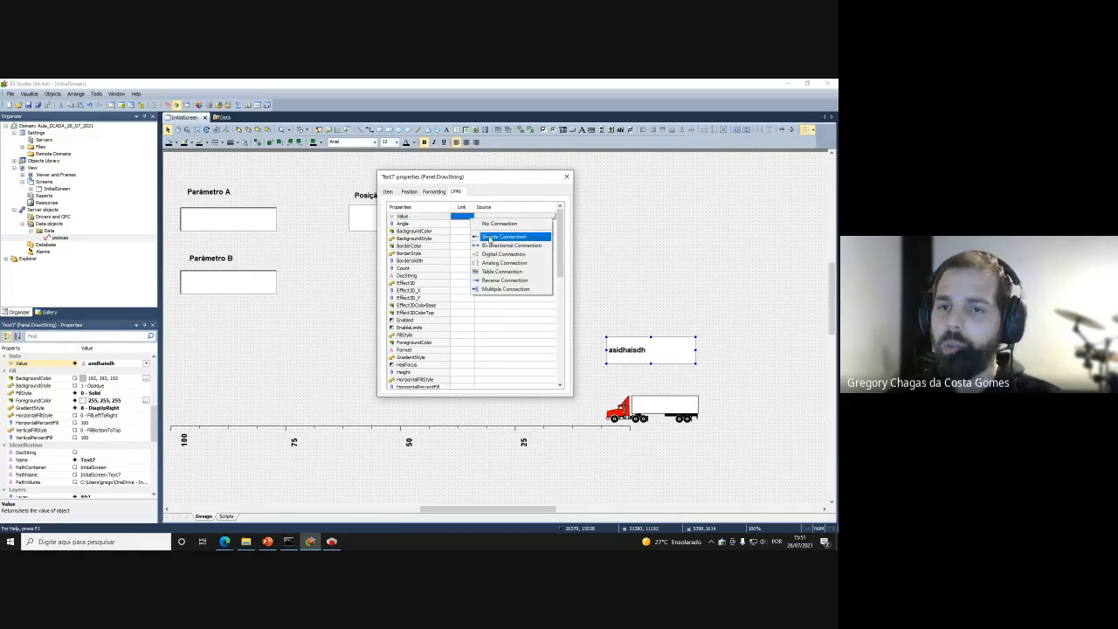
{"action": "left_click", "coordinate": [489, 239]}
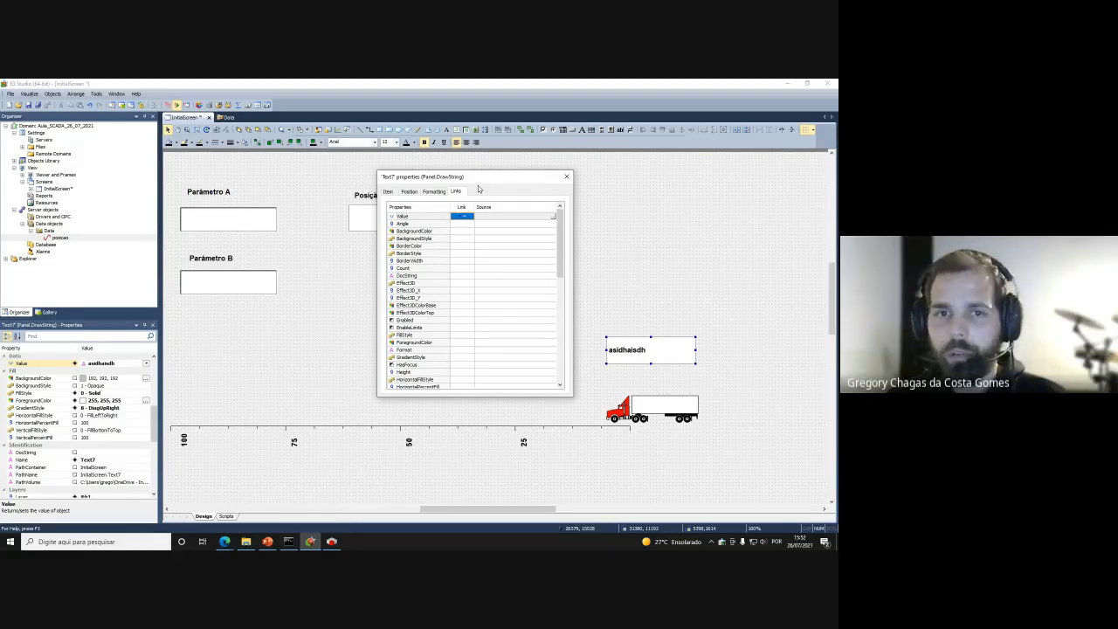
{"action": "left_click_drag", "start_coordinate": [479, 180], "coordinate": [538, 172]}
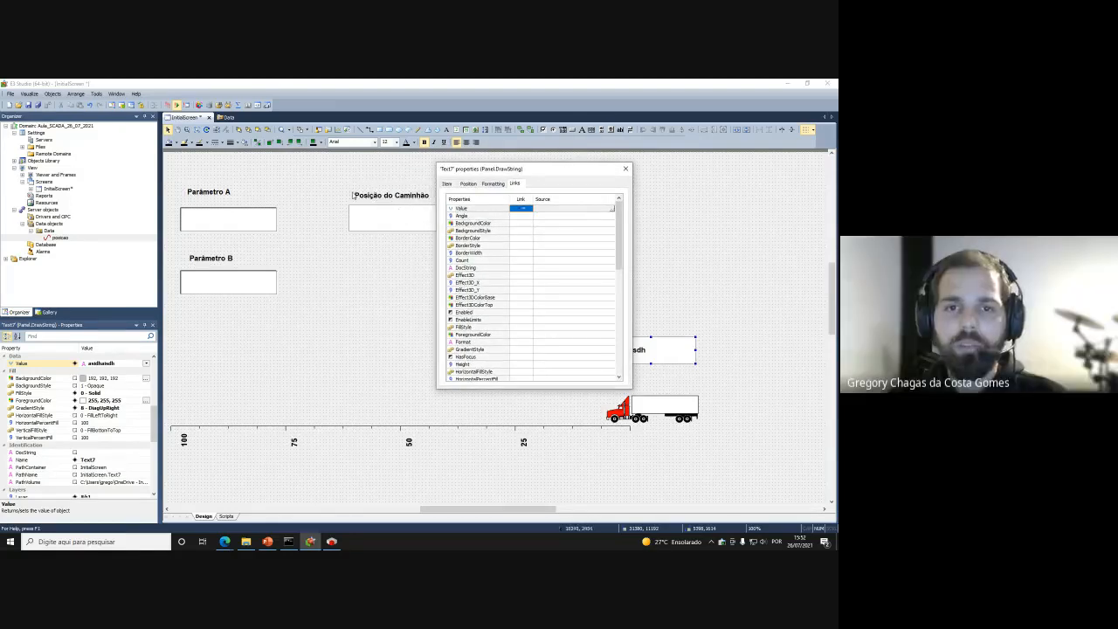
{"action": "left_click_drag", "start_coordinate": [563, 173], "coordinate": [457, 215]}
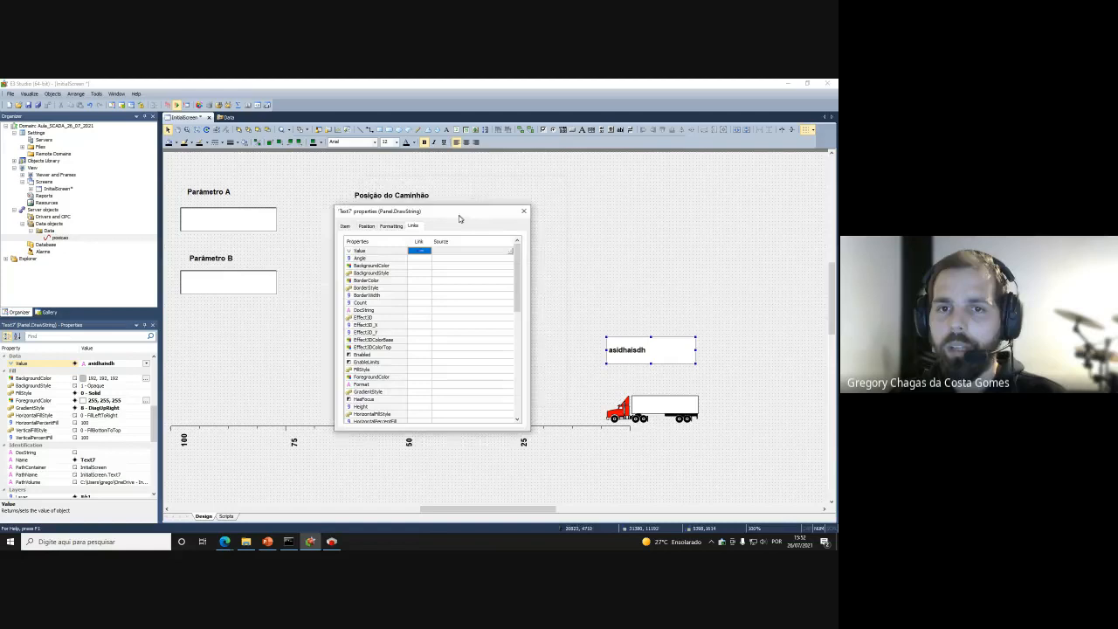
{"action": "left_click", "coordinate": [521, 214]}
Link the Value of the text box above the truck to Data.posicao.Value with a Simple Connection
{"action": "left_click", "coordinate": [397, 221]}
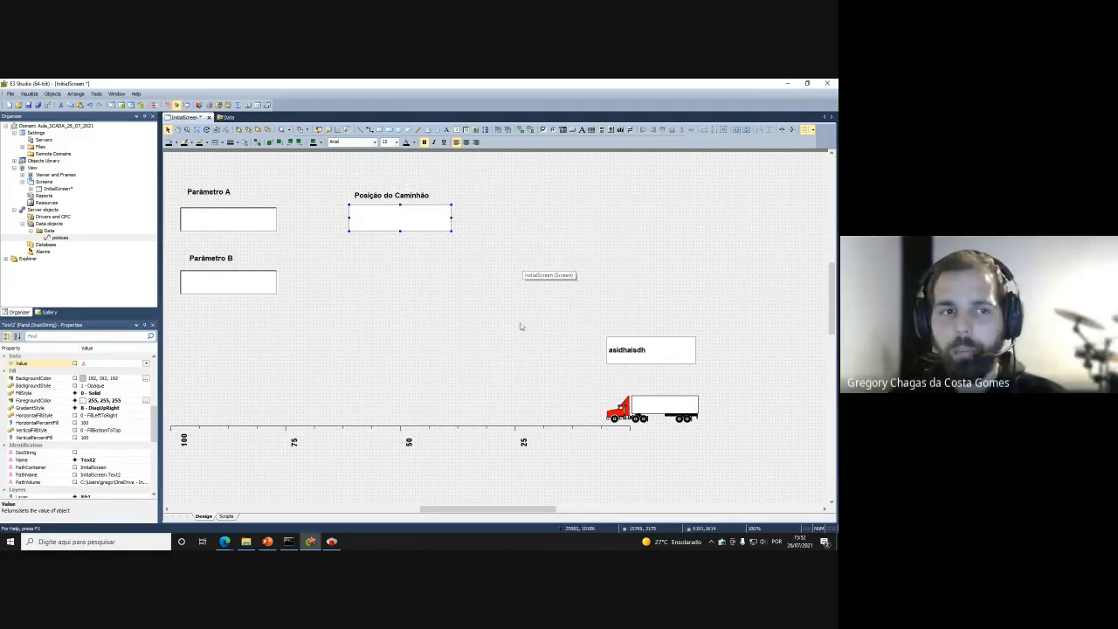
{"action": "right_click", "coordinate": [651, 352]}
{"action": "left_click", "coordinate": [673, 345]}
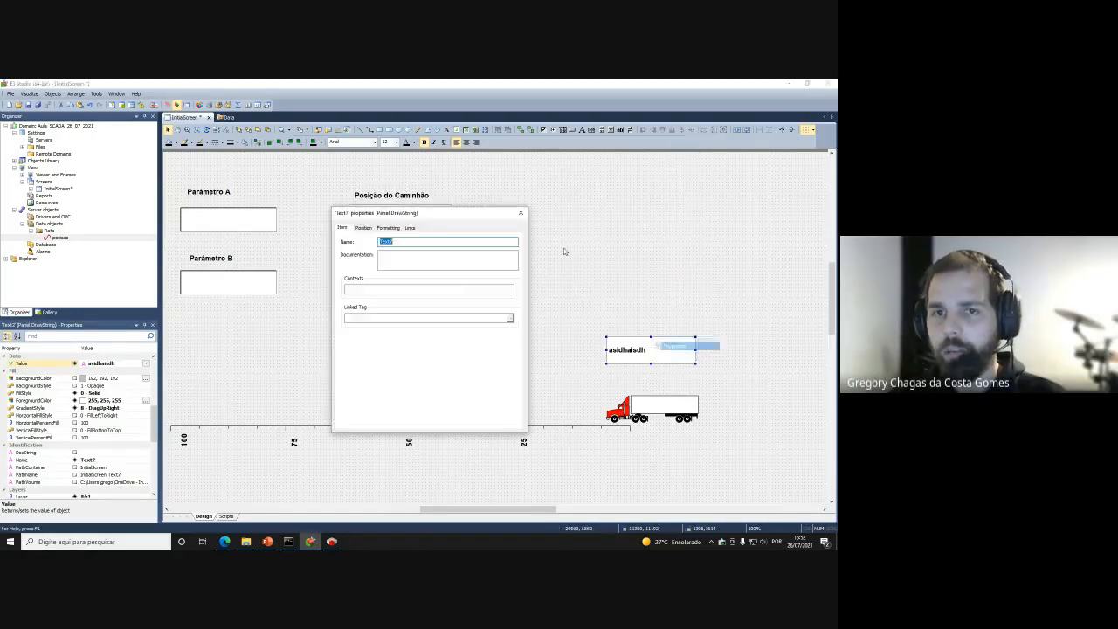
{"action": "left_click", "coordinate": [409, 228]}
{"action": "left_click_drag", "start_coordinate": [428, 218], "coordinate": [420, 186]}
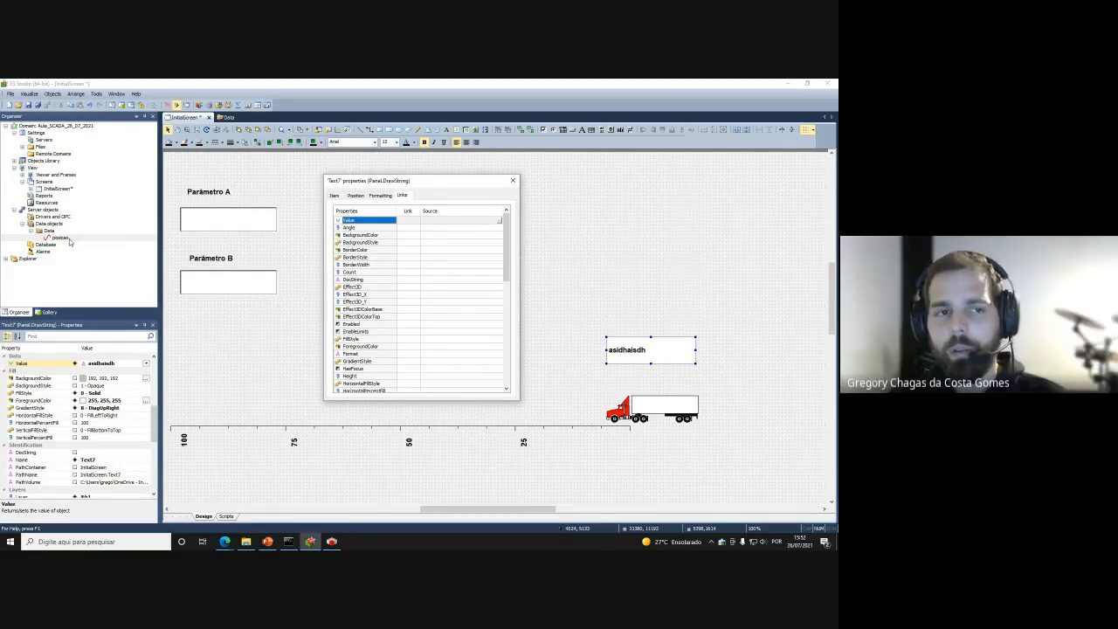
{"action": "left_click", "coordinate": [409, 222]}
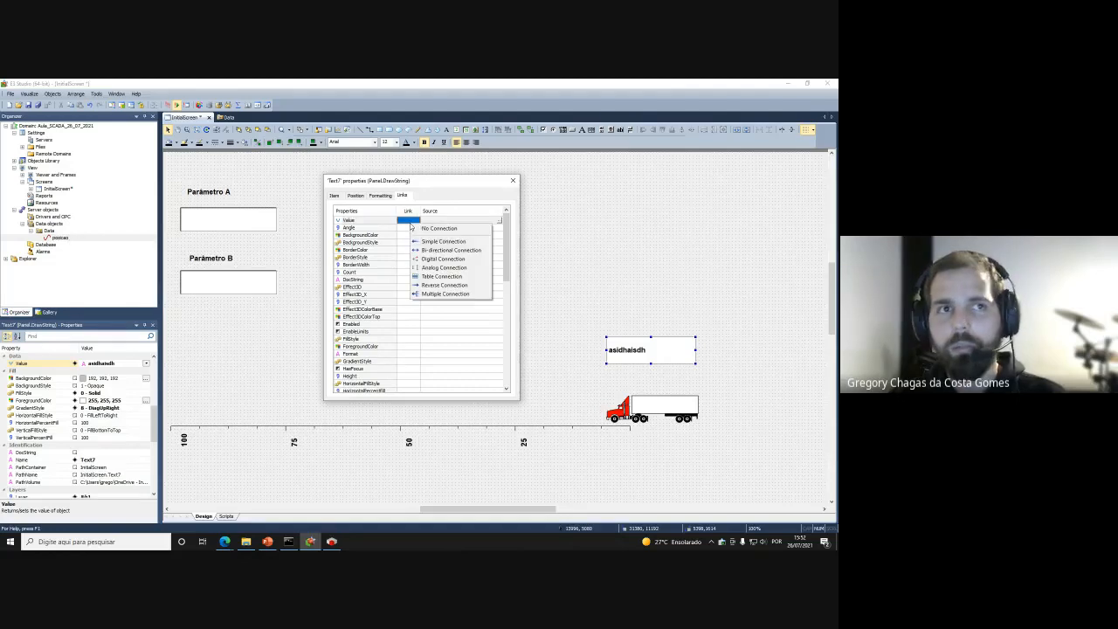
{"action": "left_click", "coordinate": [442, 242]}
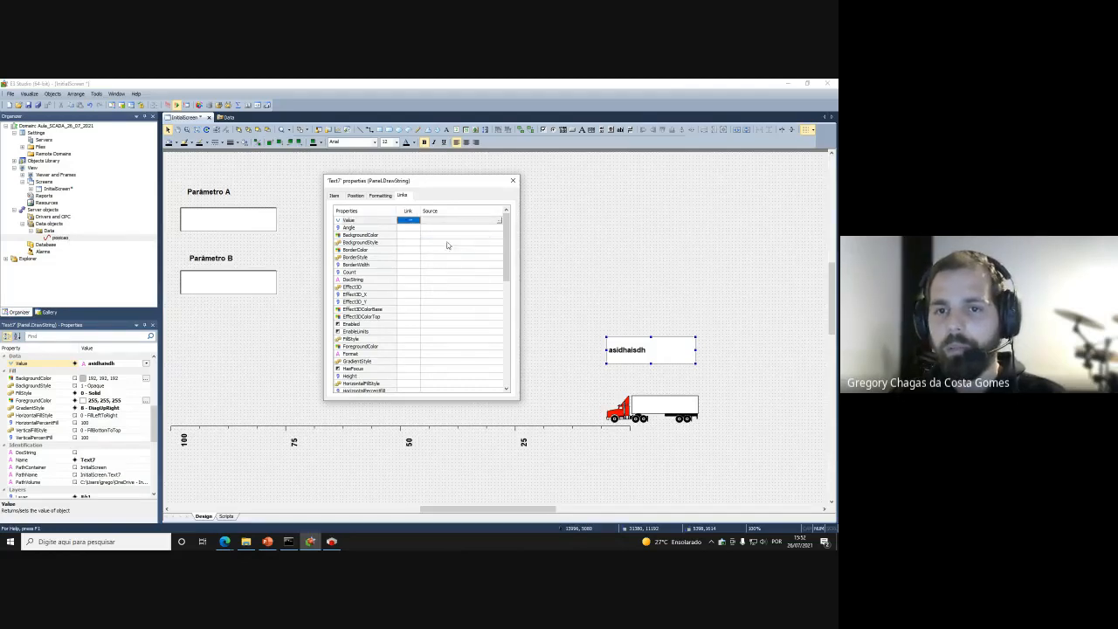
{"action": "left_click", "coordinate": [499, 222]}
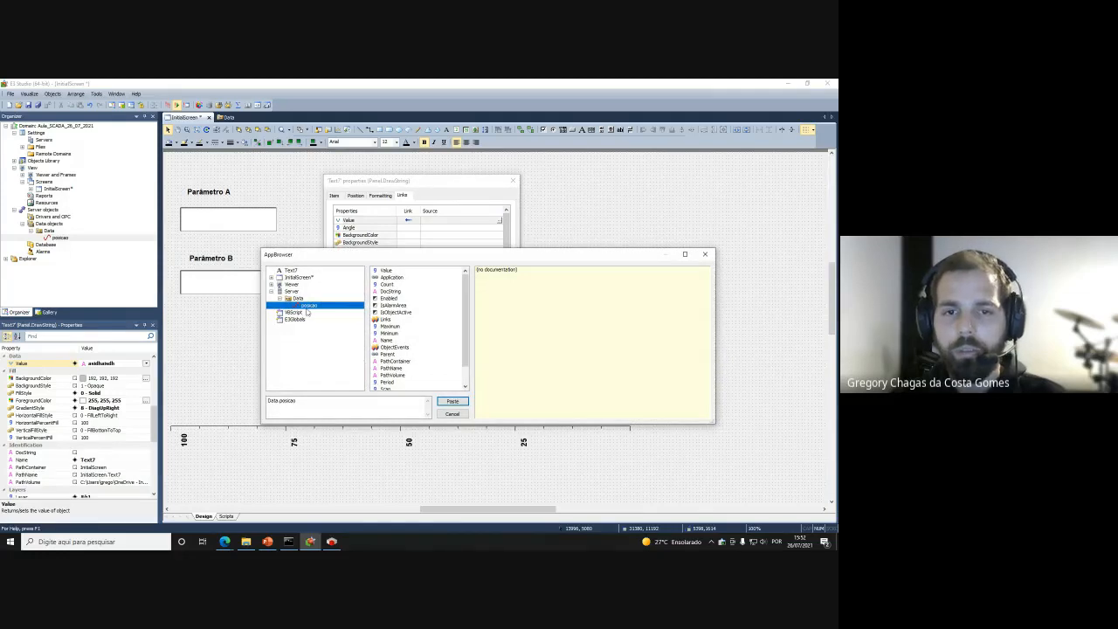
{"action": "left_click", "coordinate": [382, 273]}
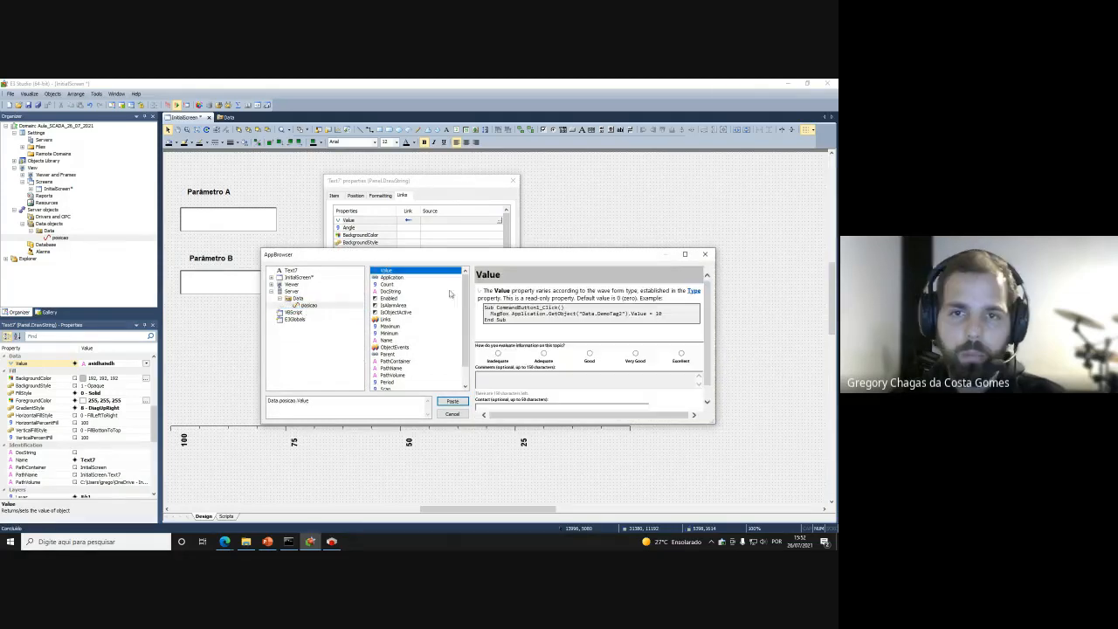
{"action": "left_click", "coordinate": [452, 401]}
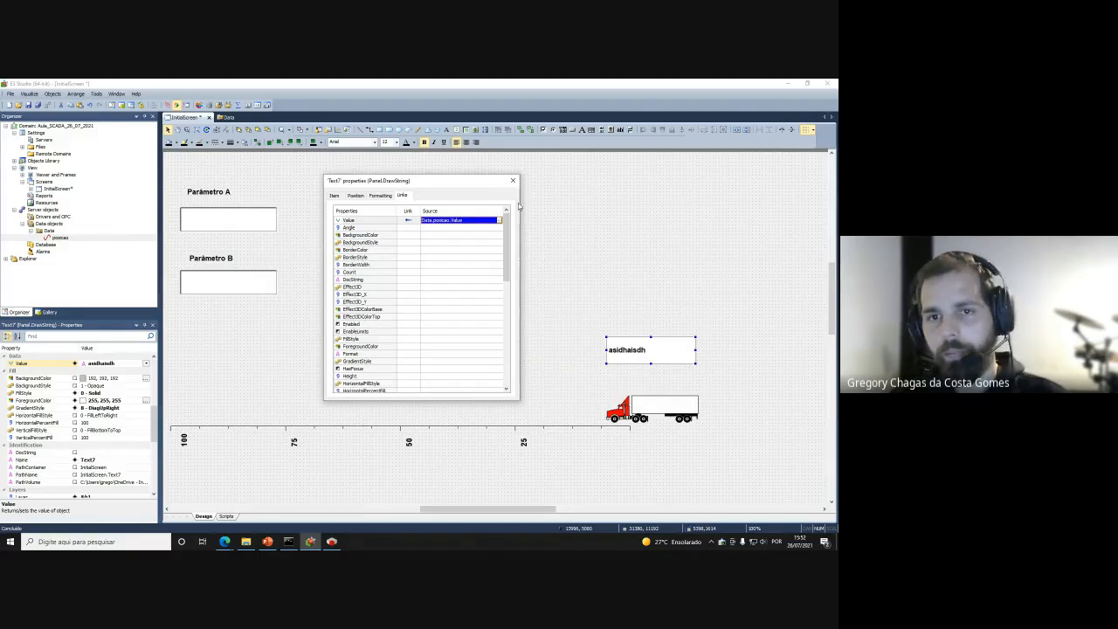
{"action": "left_click", "coordinate": [513, 180]}
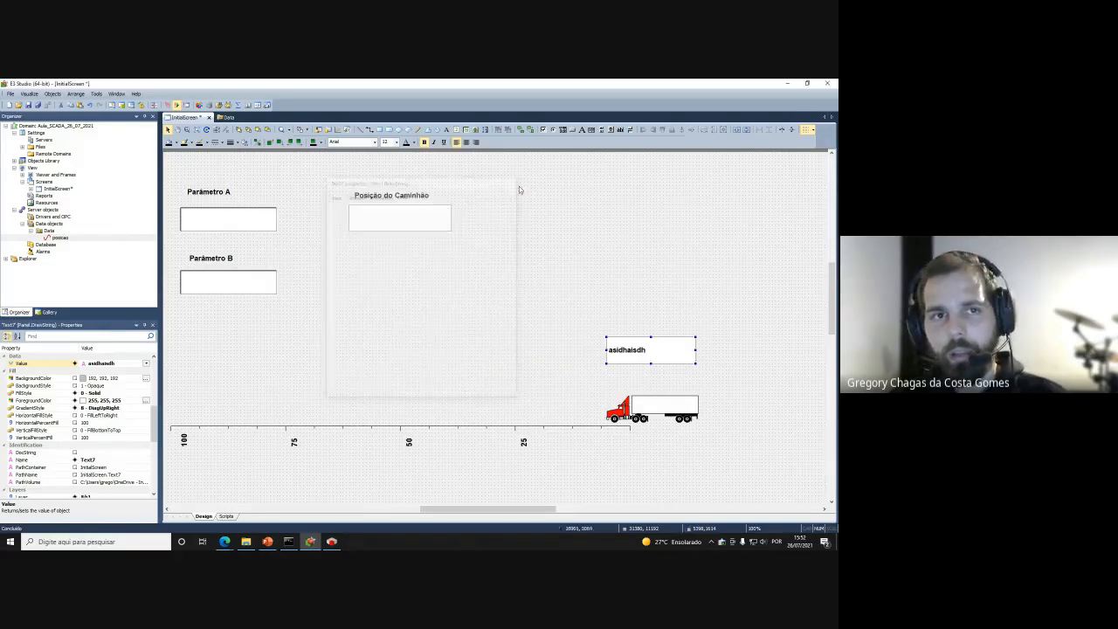
Review the connection type of the Value link on the text box above the truck
{"action": "right_click", "coordinate": [678, 358]}
{"action": "left_click", "coordinate": [692, 348]}
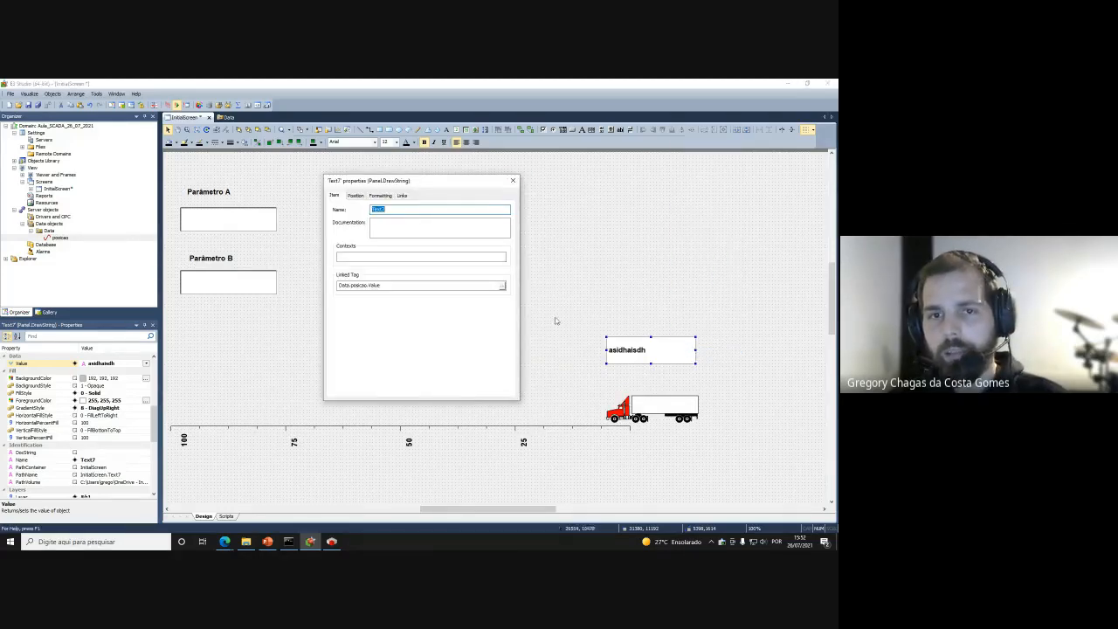
{"action": "left_click", "coordinate": [403, 195]}
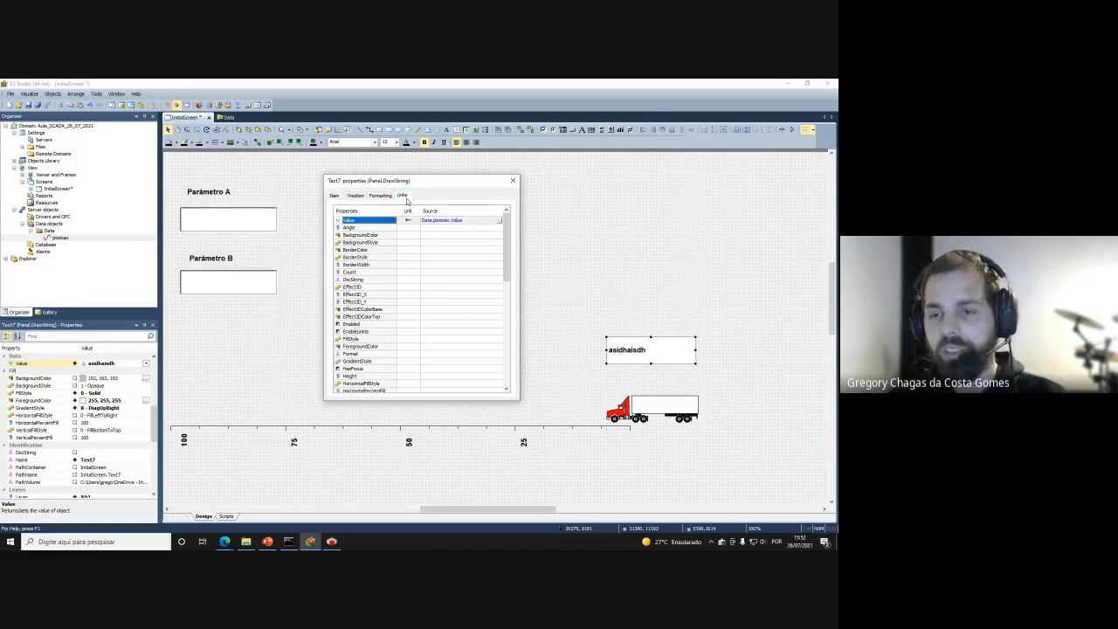
{"action": "left_click", "coordinate": [418, 223]}
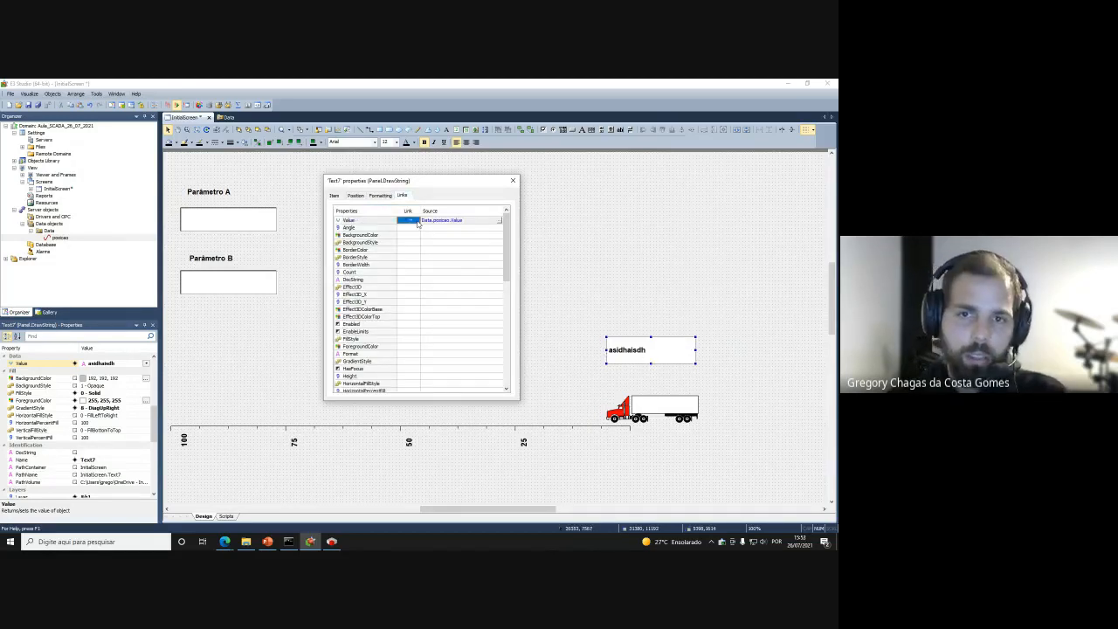
{"action": "left_click", "coordinate": [417, 222]}
{"action": "left_click", "coordinate": [428, 245]}
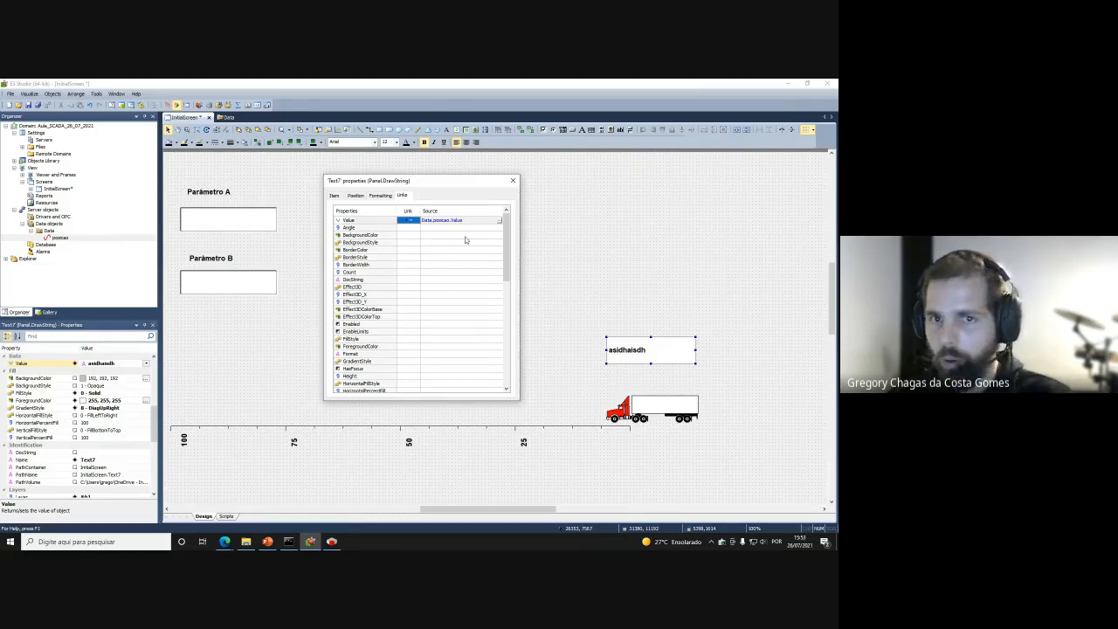
Reselect Data.posicao.Value as the source of the text box's Value link and test-run the screen in the viewer
{"action": "left_click", "coordinate": [499, 222]}
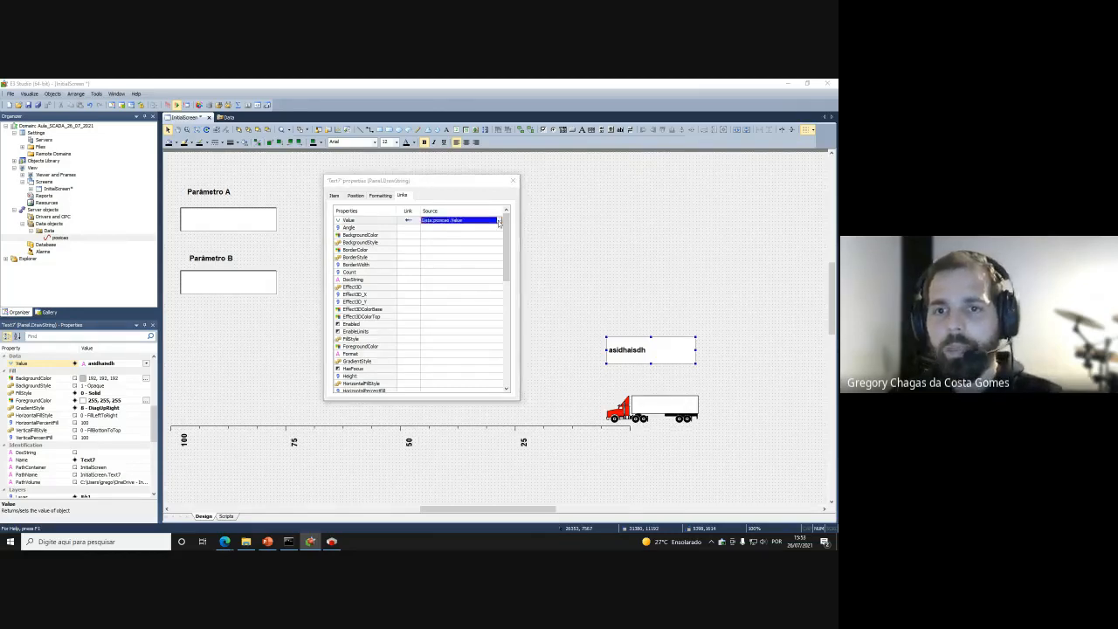
{"action": "left_click", "coordinate": [498, 222]}
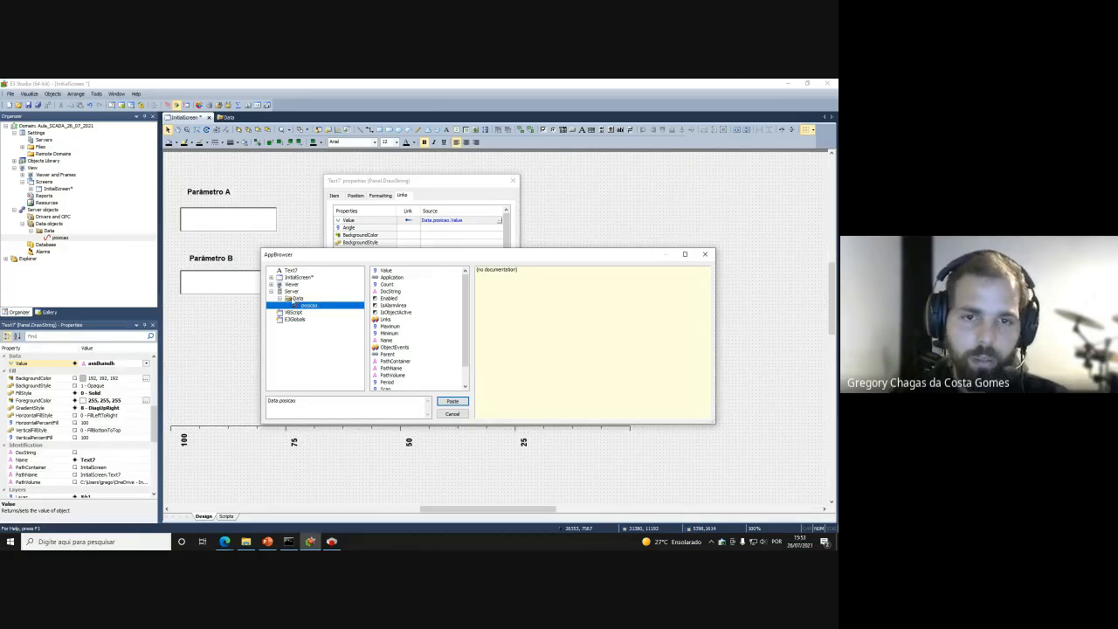
{"action": "left_click", "coordinate": [384, 271]}
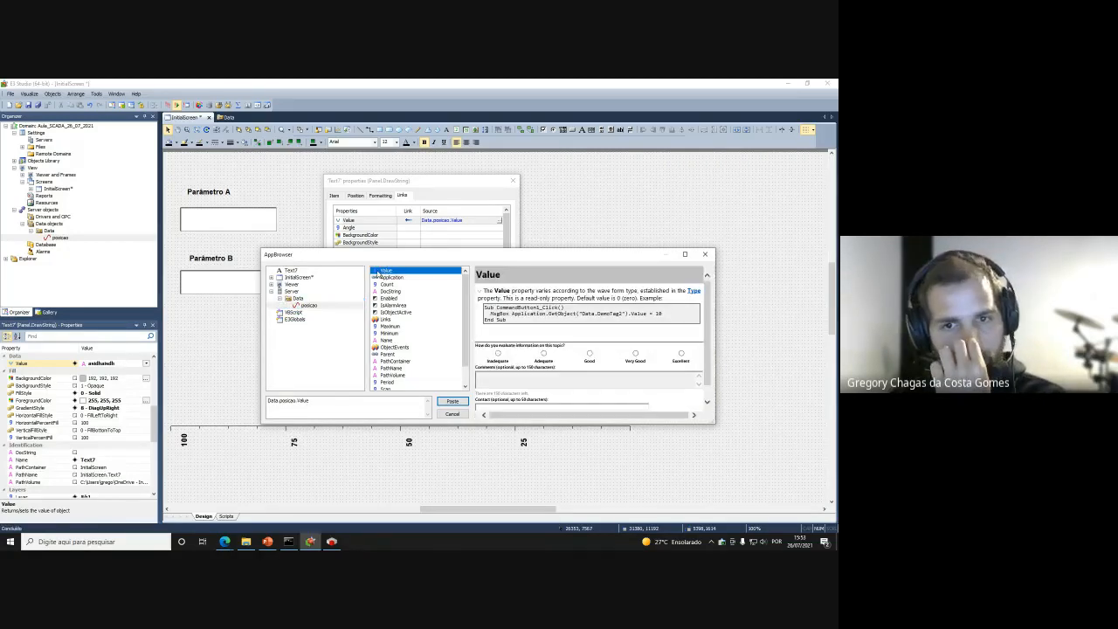
{"action": "left_click", "coordinate": [453, 401]}
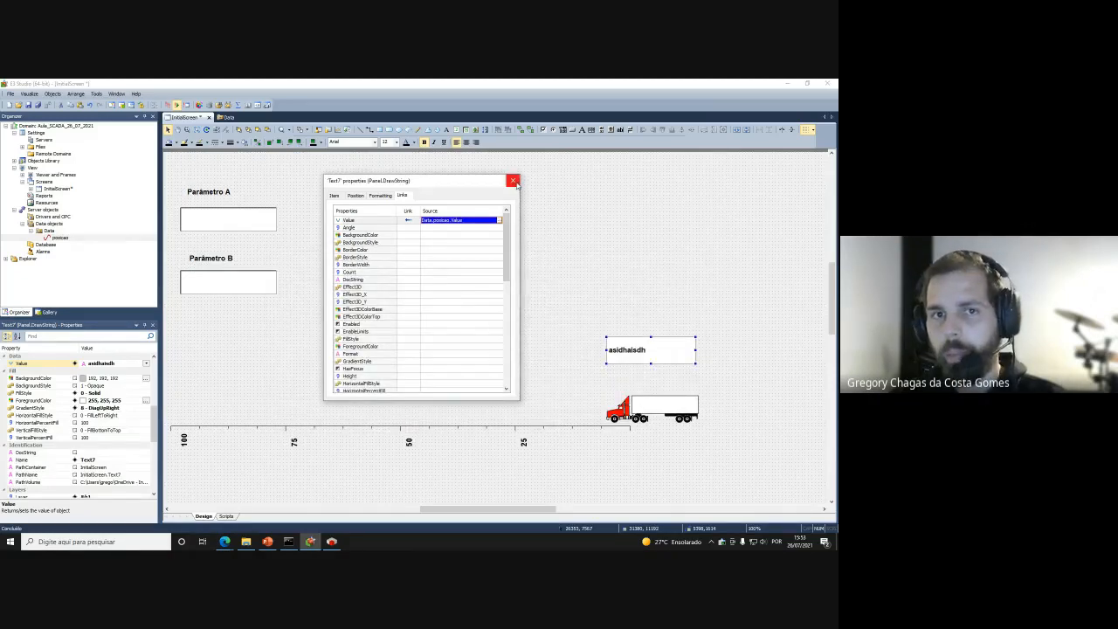
{"action": "left_click", "coordinate": [512, 181]}
{"action": "left_click", "coordinate": [169, 106]}
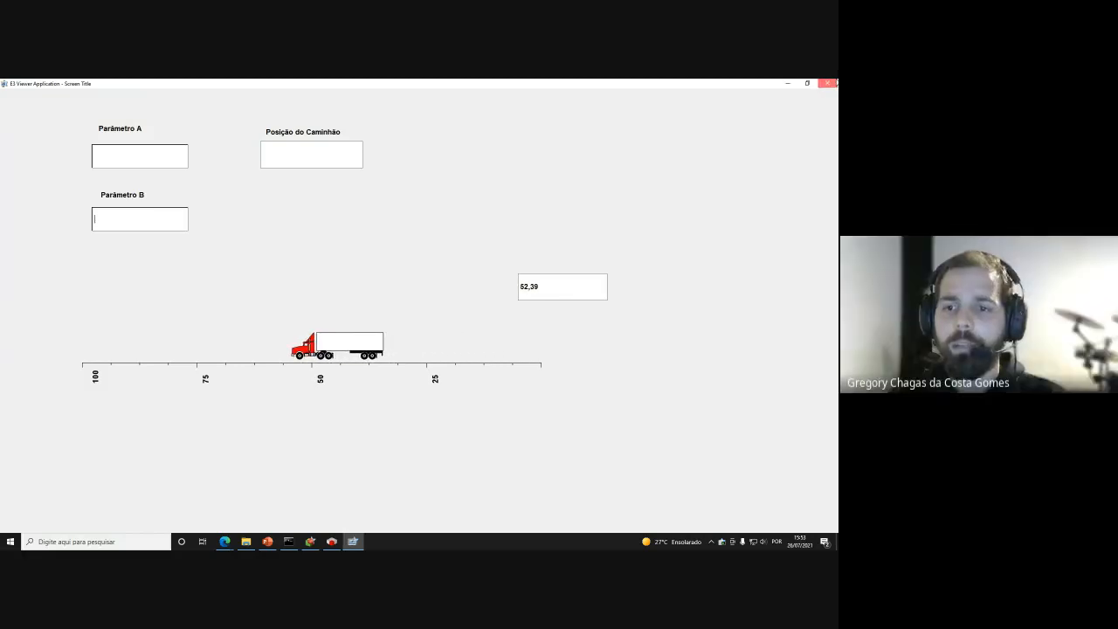
{"action": "left_click", "coordinate": [827, 83]}
Relink the Value of the text box above the truck to InitialScreen.DynamicMove1.Value
{"action": "right_click", "coordinate": [673, 350]}
{"action": "left_click", "coordinate": [699, 347]}
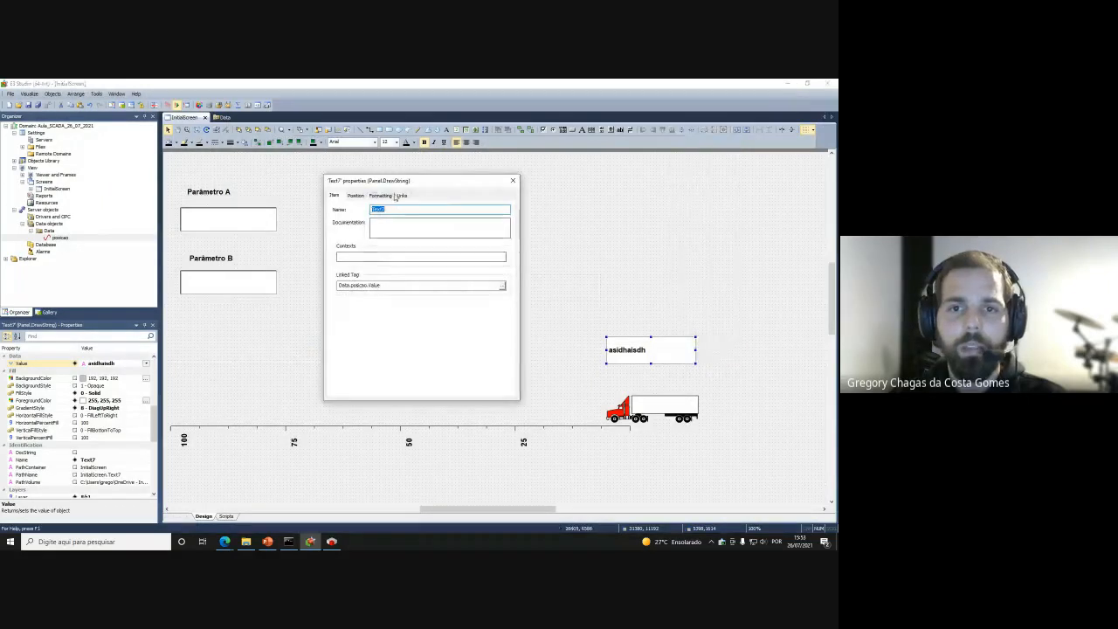
{"action": "left_click", "coordinate": [400, 196]}
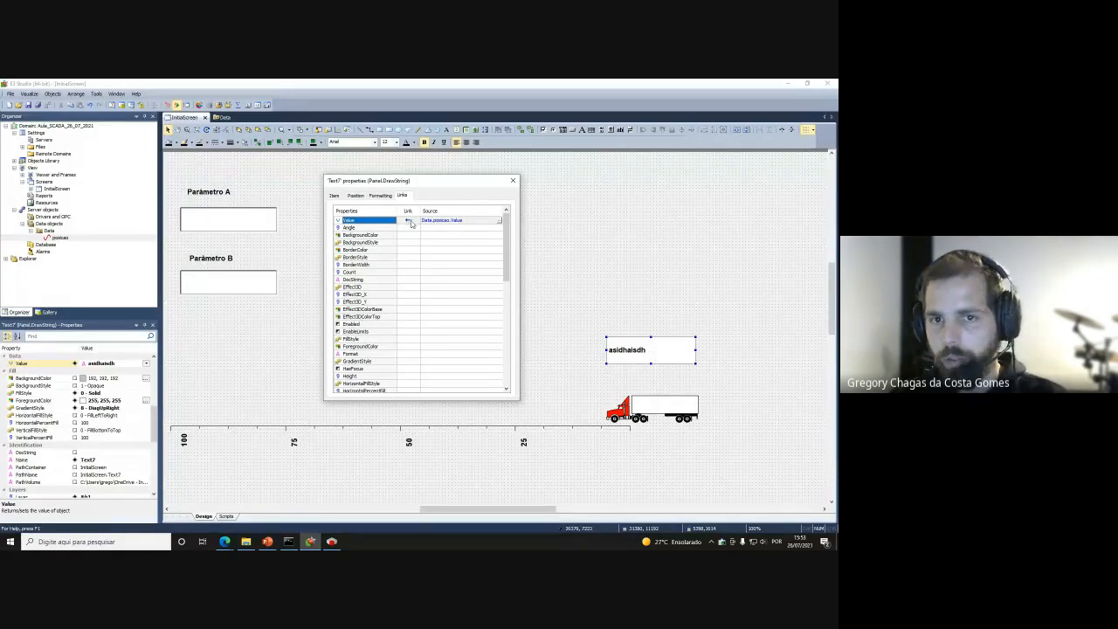
{"action": "left_click", "coordinate": [500, 223]}
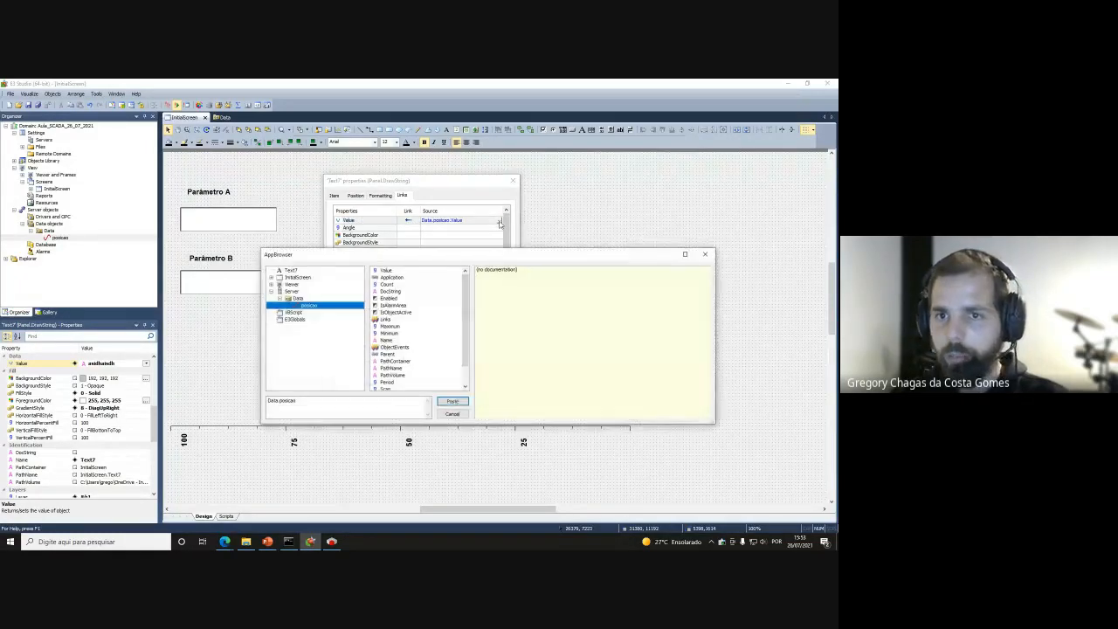
{"action": "left_click", "coordinate": [280, 298]}
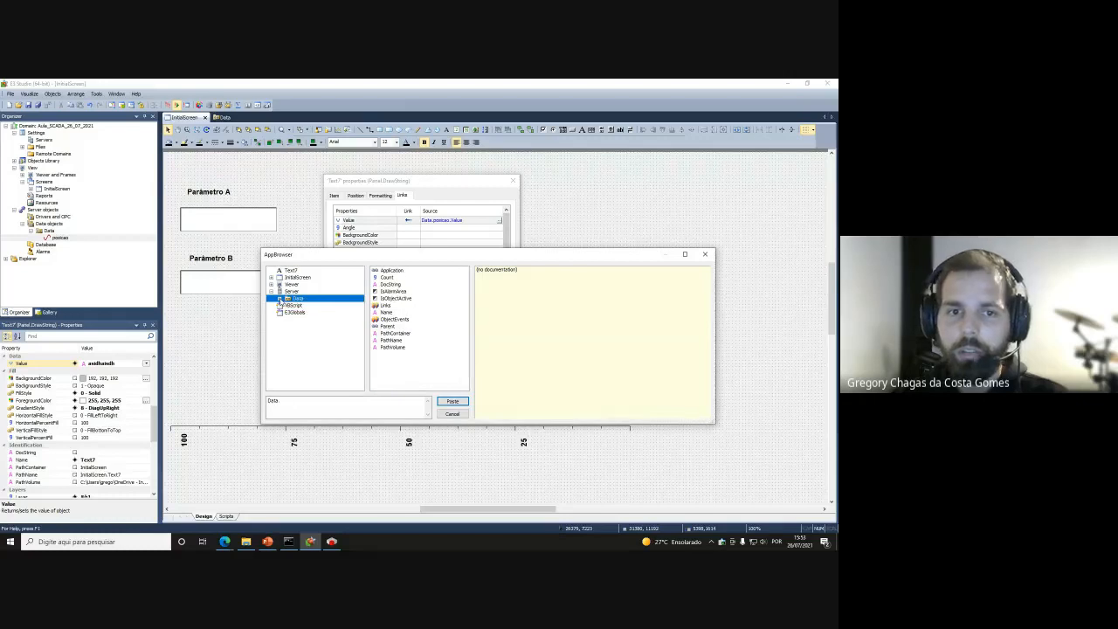
{"action": "left_click", "coordinate": [272, 277]}
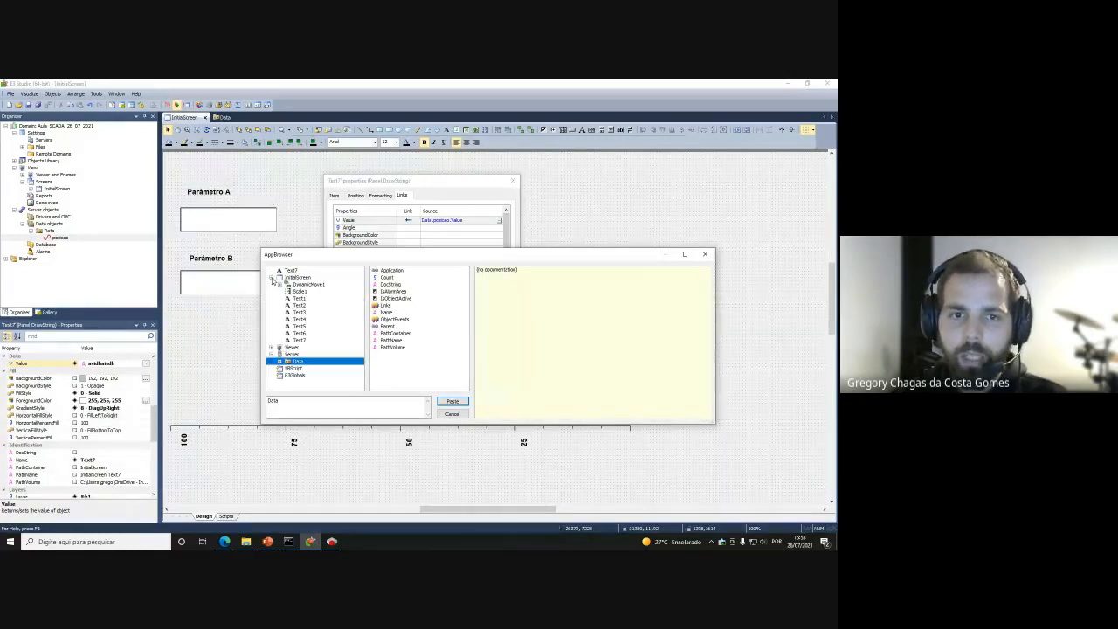
{"action": "left_click", "coordinate": [280, 285]}
{"action": "left_click", "coordinate": [309, 285]}
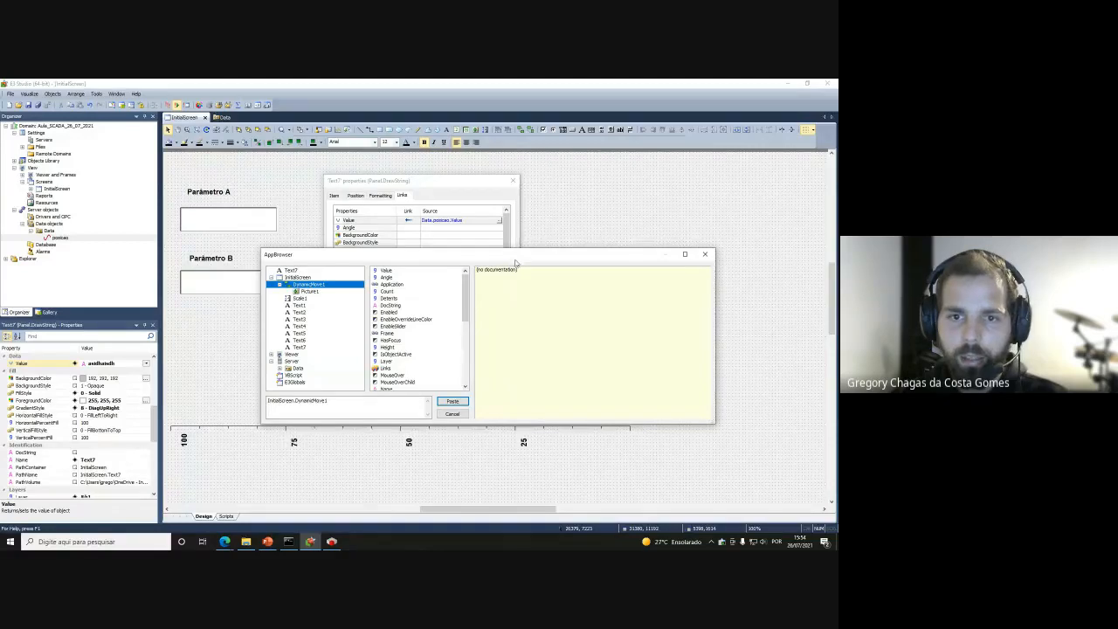
{"action": "left_click_drag", "start_coordinate": [516, 263], "coordinate": [504, 205]}
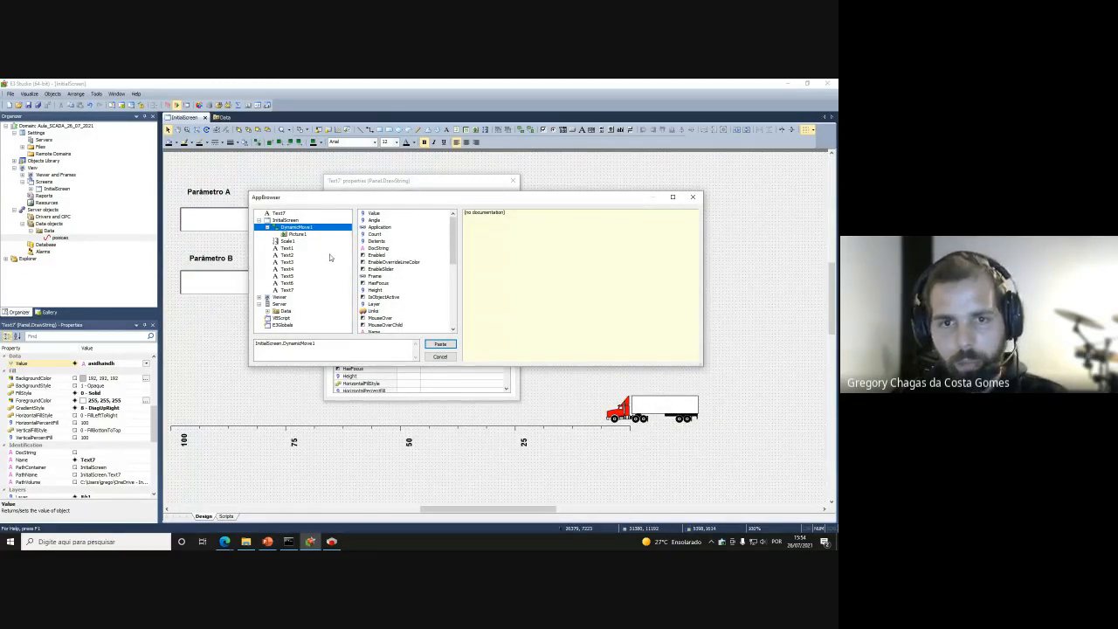
{"action": "left_click", "coordinate": [374, 214]}
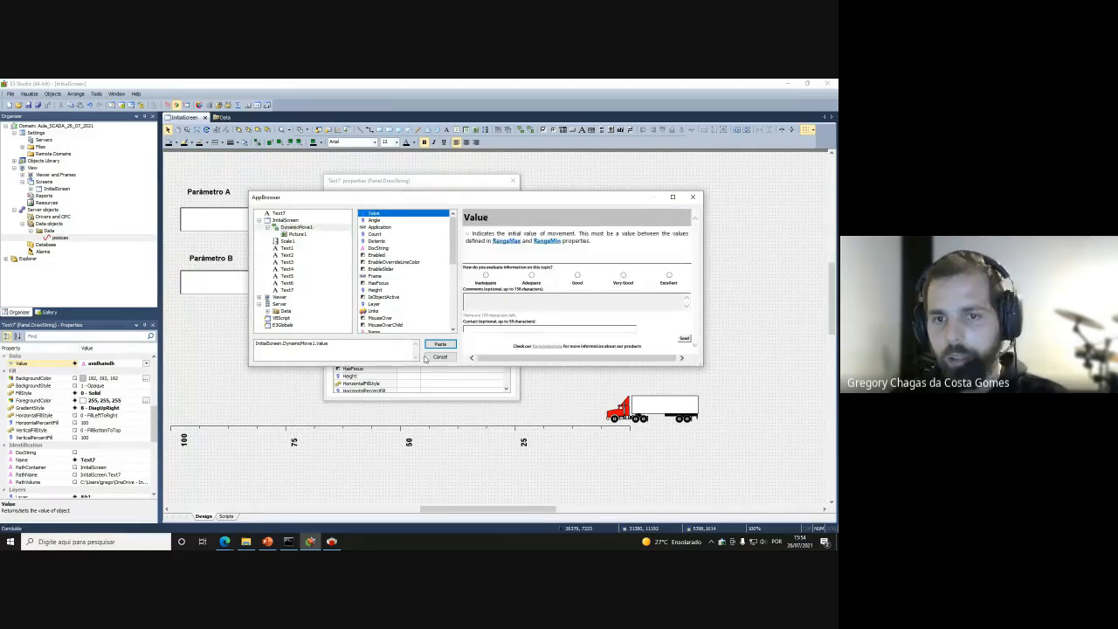
{"action": "left_click", "coordinate": [434, 345]}
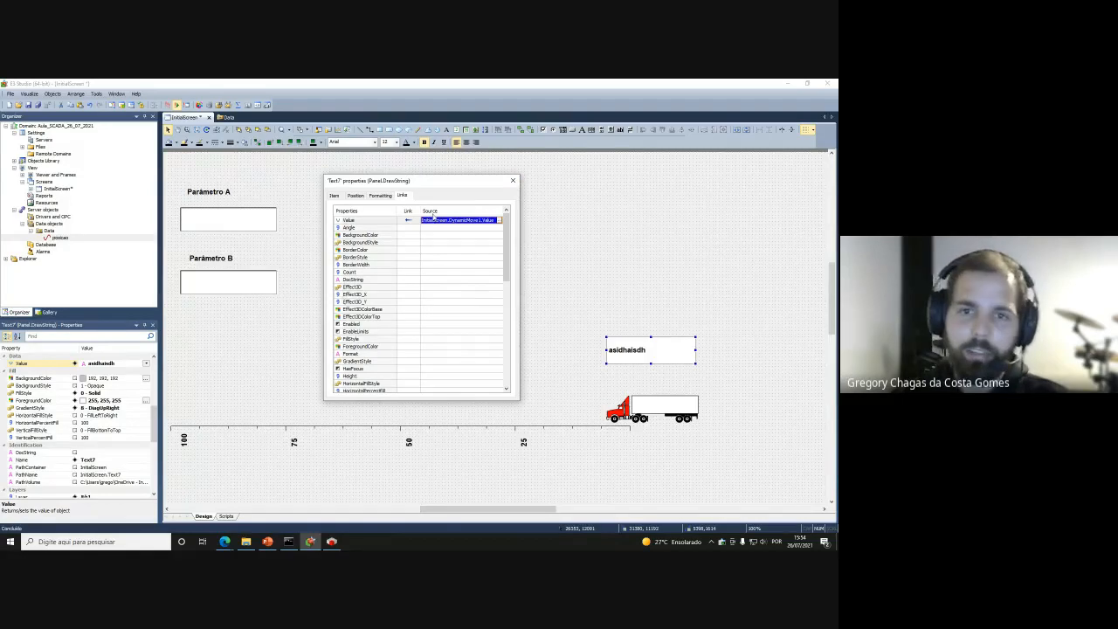
{"action": "left_click", "coordinate": [512, 180]}
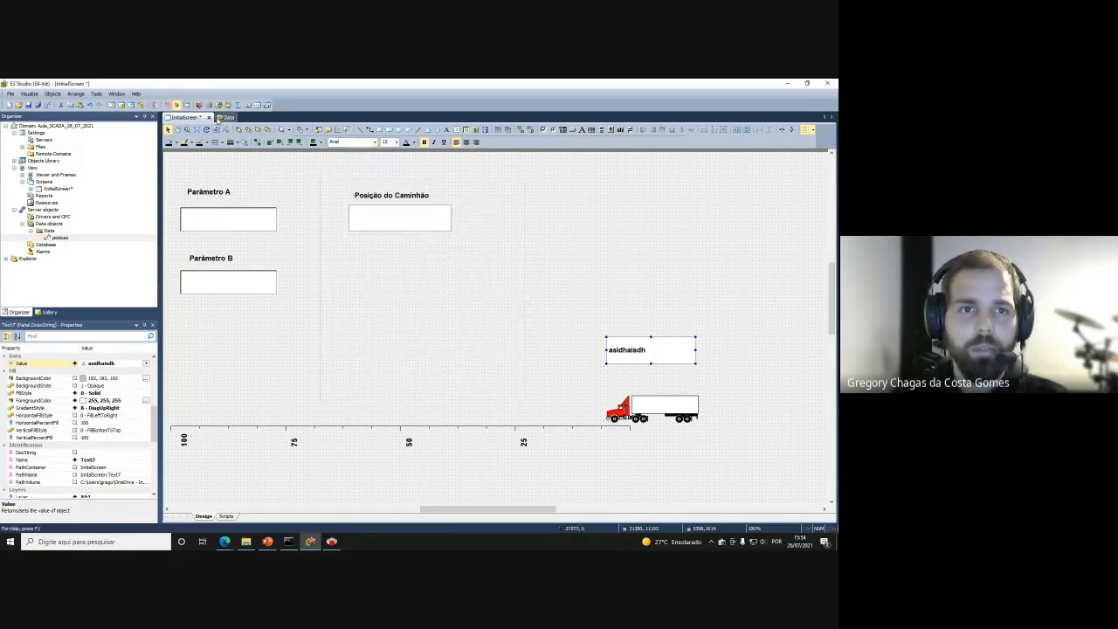
Test-run the screen in the viewer, then inspect the properties of the truck's movement object
{"action": "left_click", "coordinate": [175, 105]}
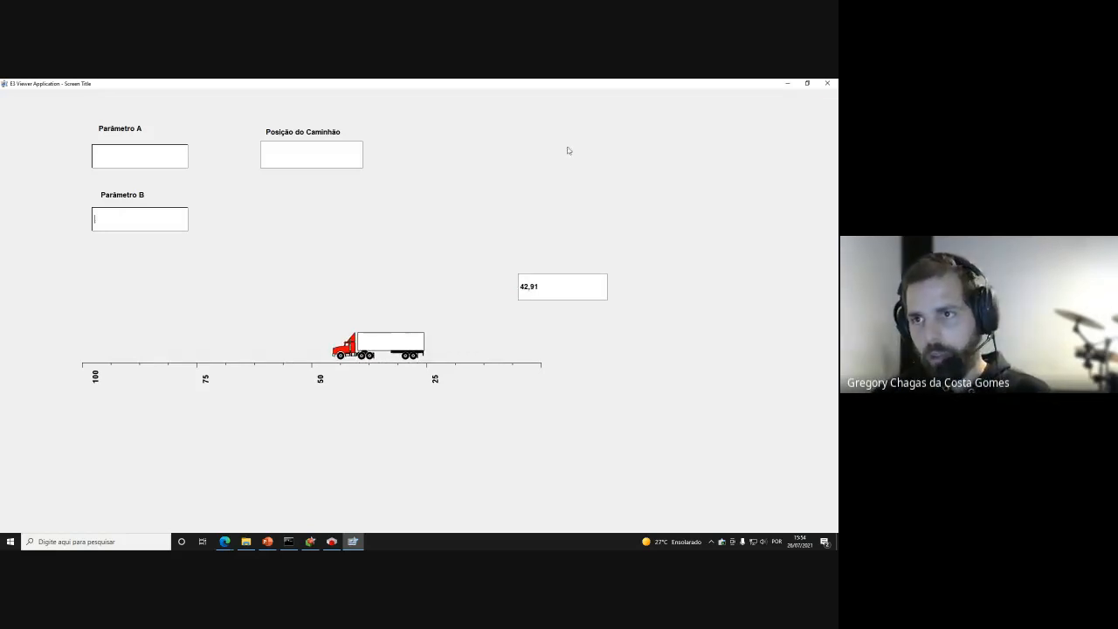
{"action": "left_click", "coordinate": [826, 82]}
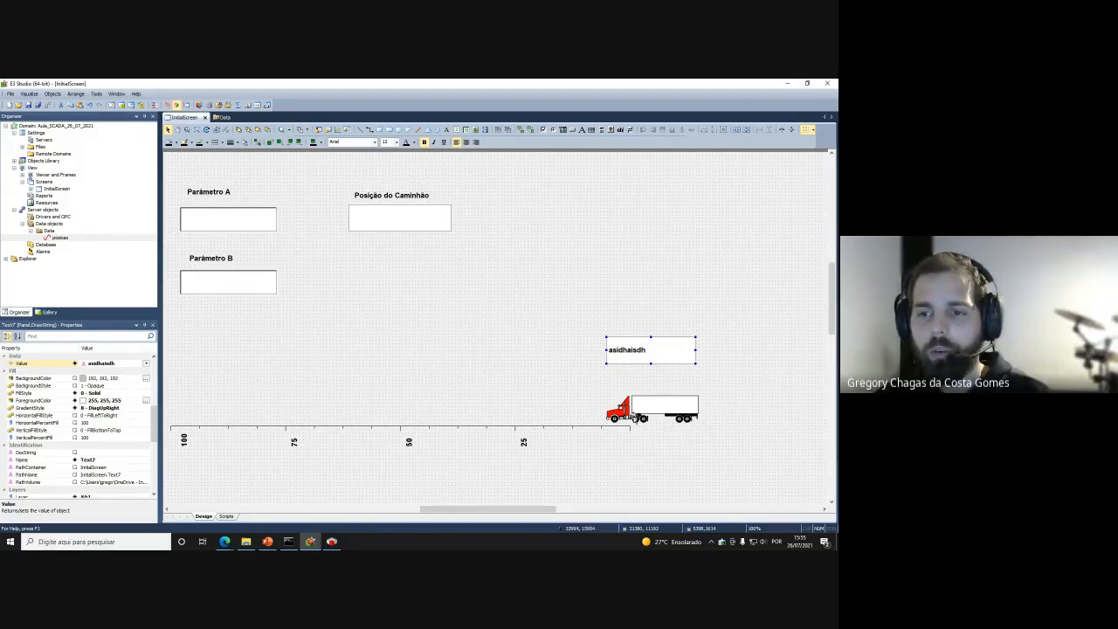
{"action": "left_click", "coordinate": [645, 411]}
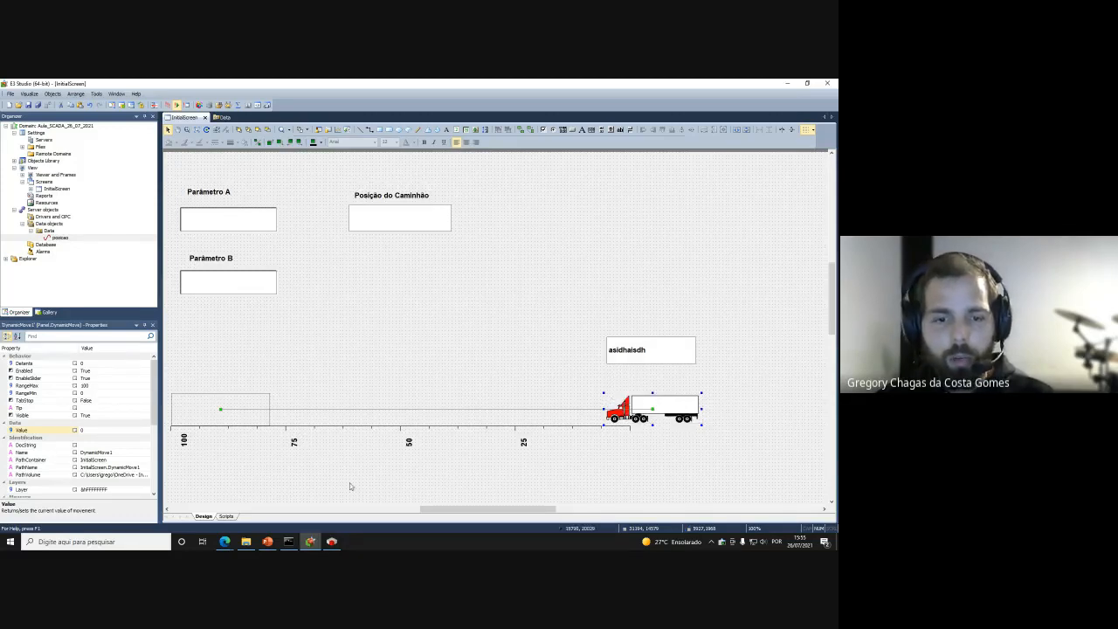
Switch to PowerPoint, add a new slide after the APLICAÇÃO EXEMPLO slide and delete its title and text placeholders
{"action": "left_click", "coordinate": [267, 541]}
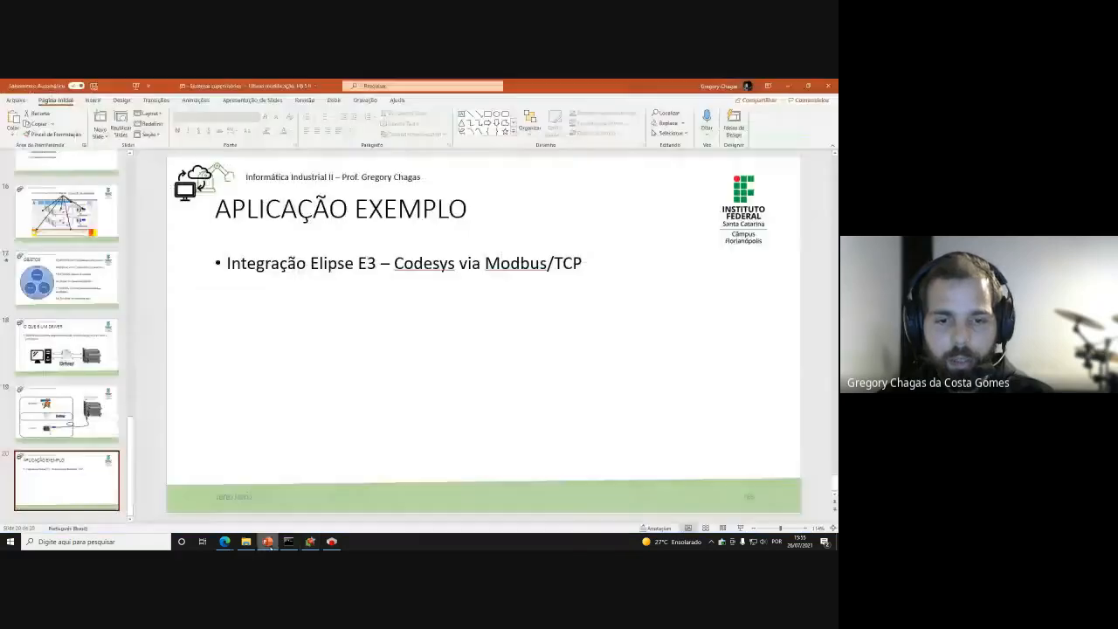
{"action": "key", "text": "ctrl+m"}
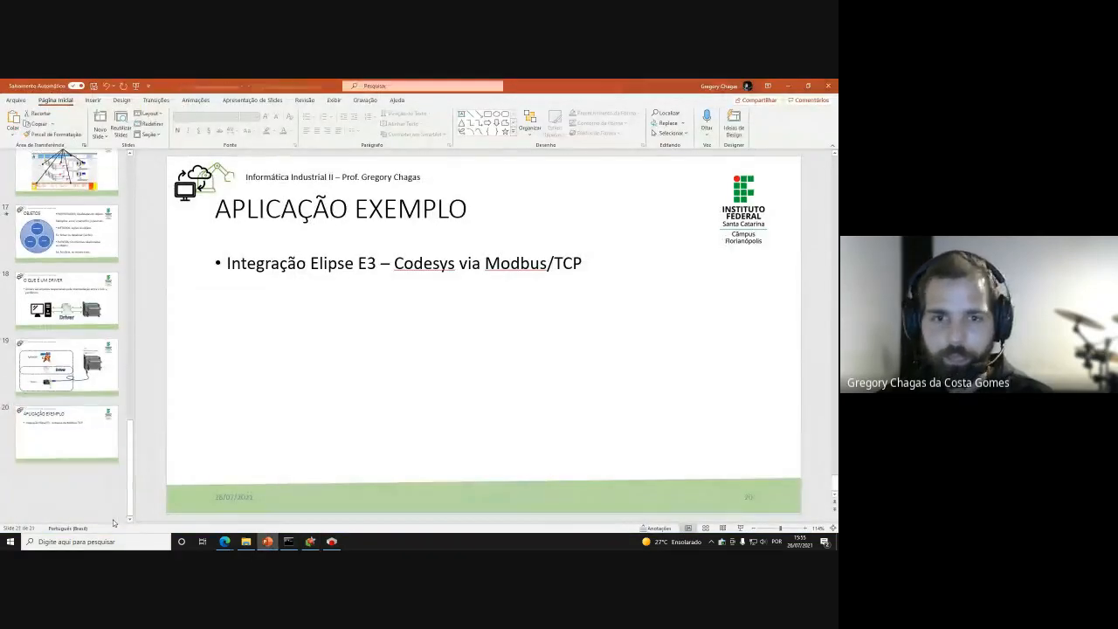
{"action": "left_click", "coordinate": [401, 253]}
{"action": "left_click", "coordinate": [399, 250]}
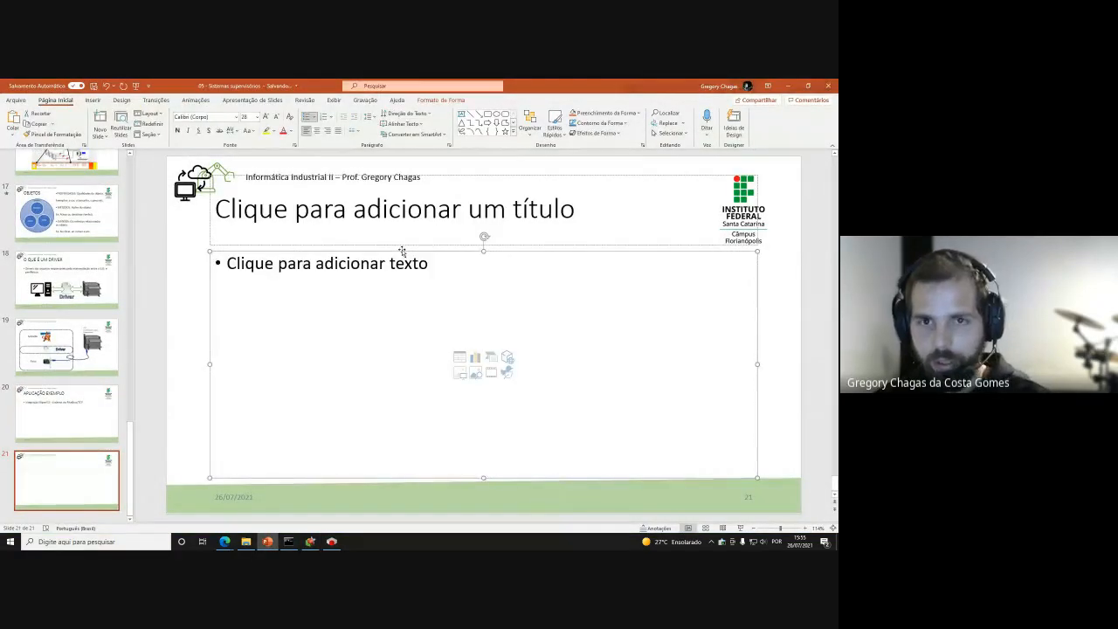
{"action": "key", "text": "Delete"}
{"action": "left_click", "coordinate": [396, 246]}
{"action": "key", "text": "Delete"}
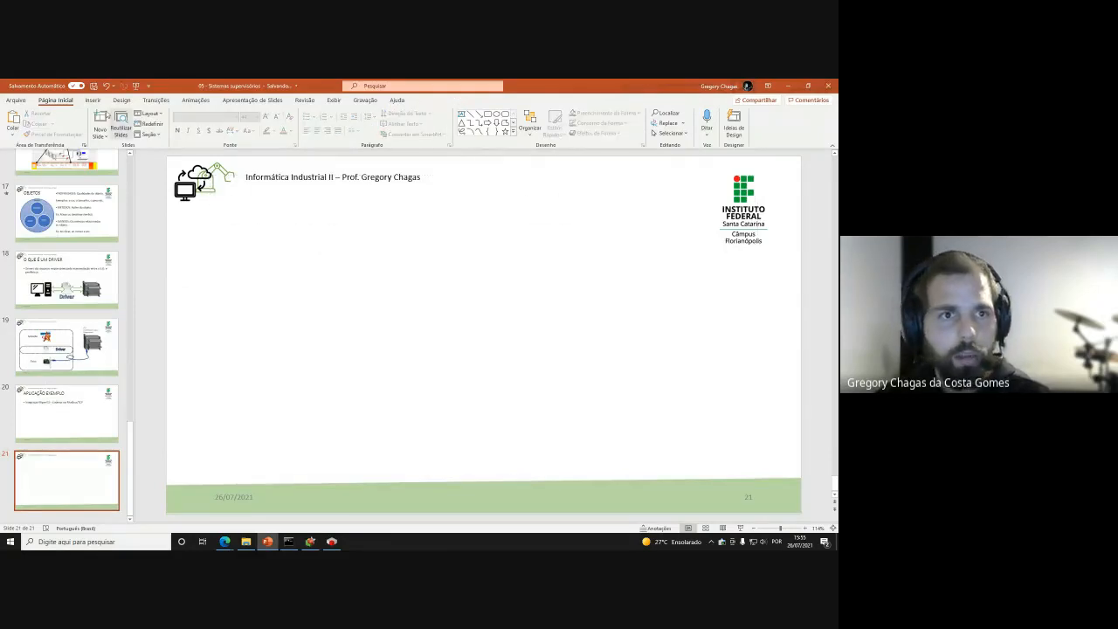
Draw a circle on the left half of the blank slide, about halfway down
{"action": "left_click", "coordinate": [92, 99]}
{"action": "left_click", "coordinate": [176, 129]}
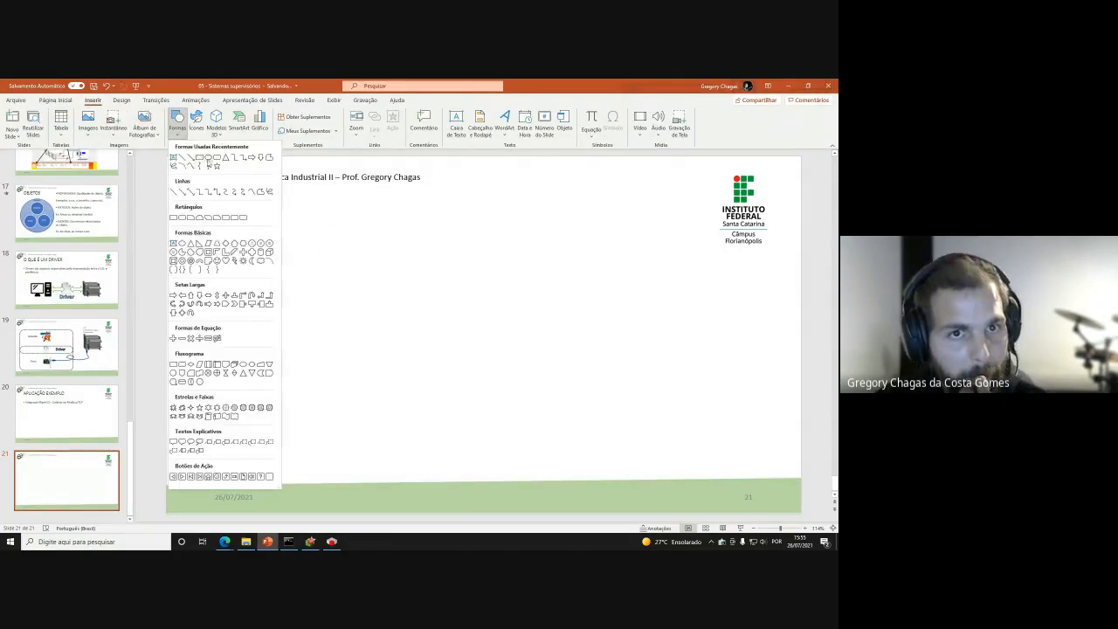
{"action": "left_click", "coordinate": [202, 163]}
{"action": "left_click_drag", "start_coordinate": [270, 316], "coordinate": [327, 373]}
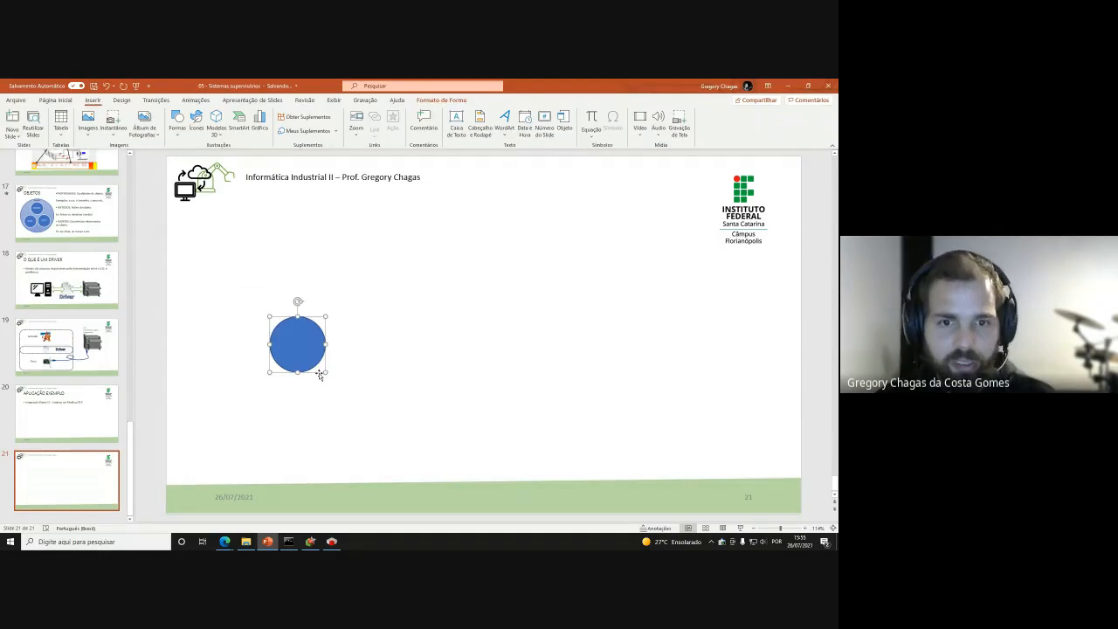
{"action": "left_click", "coordinate": [356, 277]}
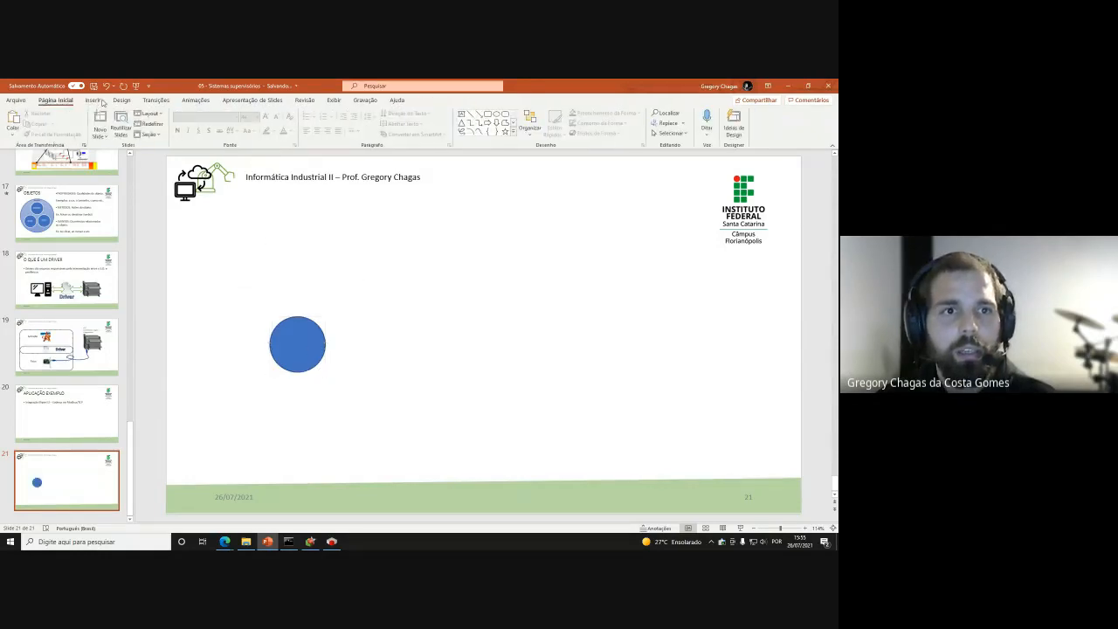
Draw a rounded rectangle above and to the right of the circle
{"action": "left_click", "coordinate": [93, 99]}
{"action": "left_click", "coordinate": [178, 122]}
{"action": "left_click", "coordinate": [219, 158]}
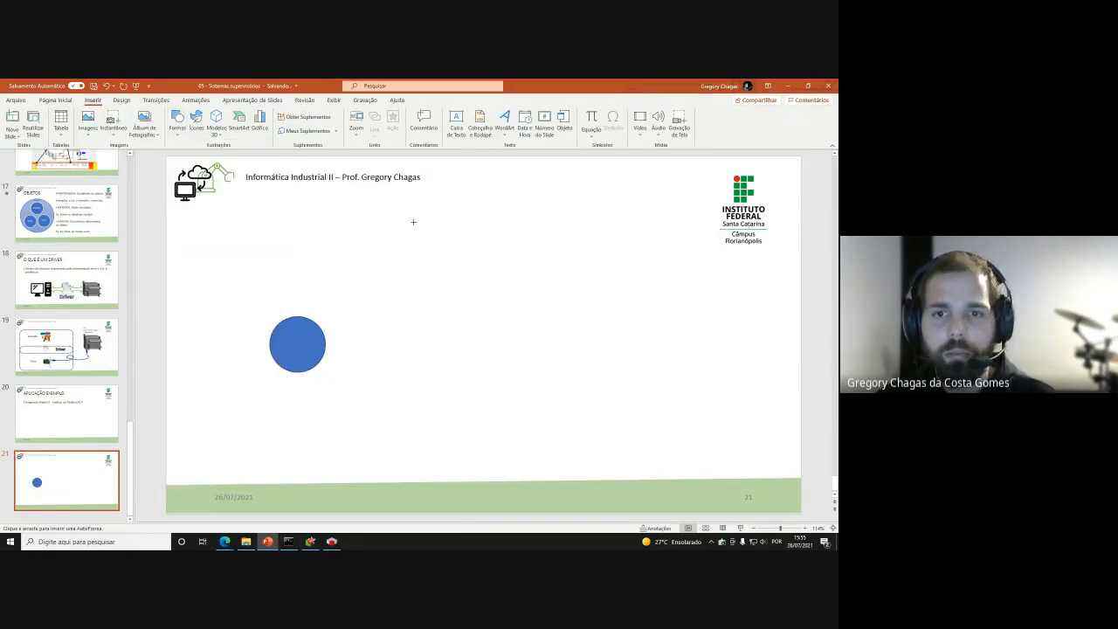
{"action": "left_click_drag", "start_coordinate": [412, 221], "coordinate": [489, 258]}
Draw a wide ellipse below the rounded rectangle, near the slide's lower edge
{"action": "left_click", "coordinate": [92, 99]}
{"action": "left_click", "coordinate": [177, 123]}
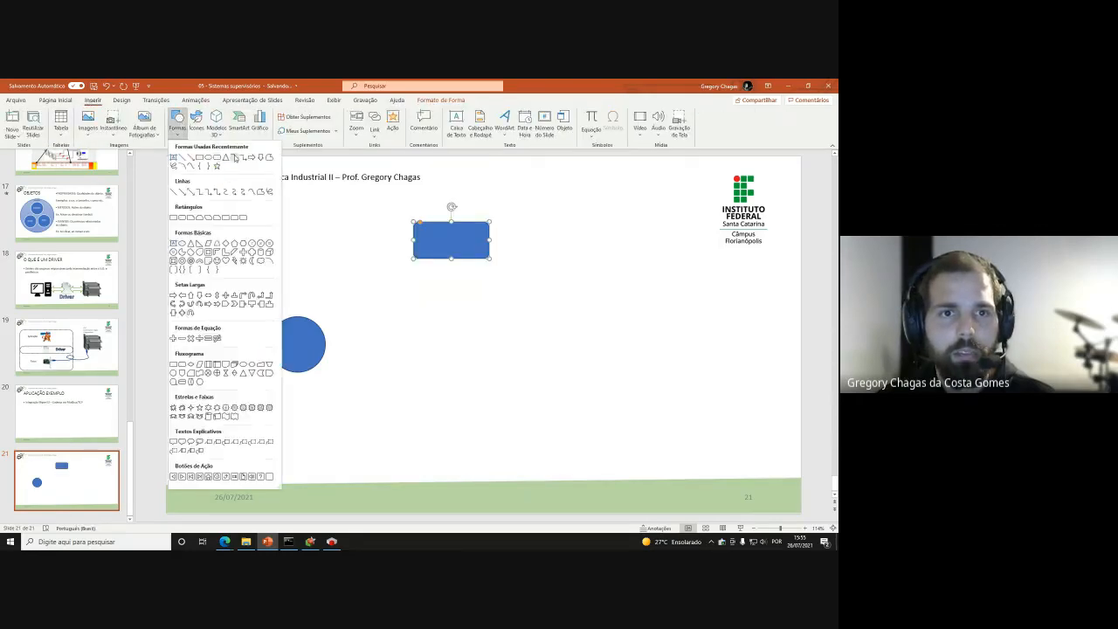
{"action": "left_click", "coordinate": [212, 159]}
{"action": "left_click_drag", "start_coordinate": [422, 316], "coordinate": [480, 422]}
Draw a straight connector from the circle's upper right edge to the lower left corner of the rounded rectangle
{"action": "left_click", "coordinate": [93, 100]}
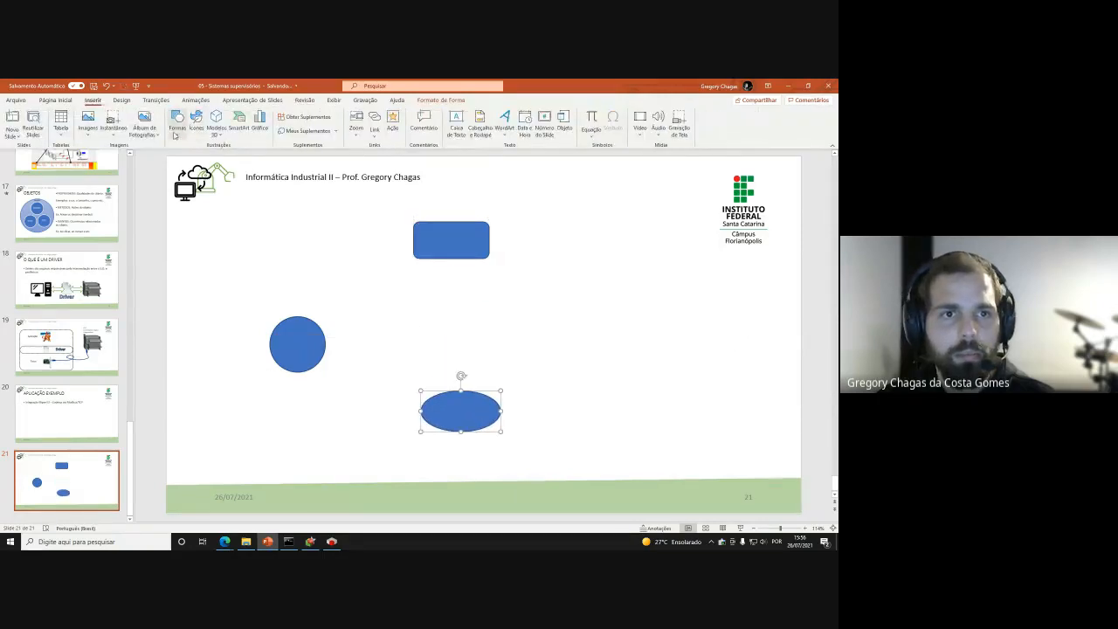
{"action": "left_click", "coordinate": [178, 122]}
{"action": "left_click", "coordinate": [189, 158]}
{"action": "left_click_drag", "start_coordinate": [316, 324], "coordinate": [417, 259]}
{"action": "left_click", "coordinate": [93, 99]}
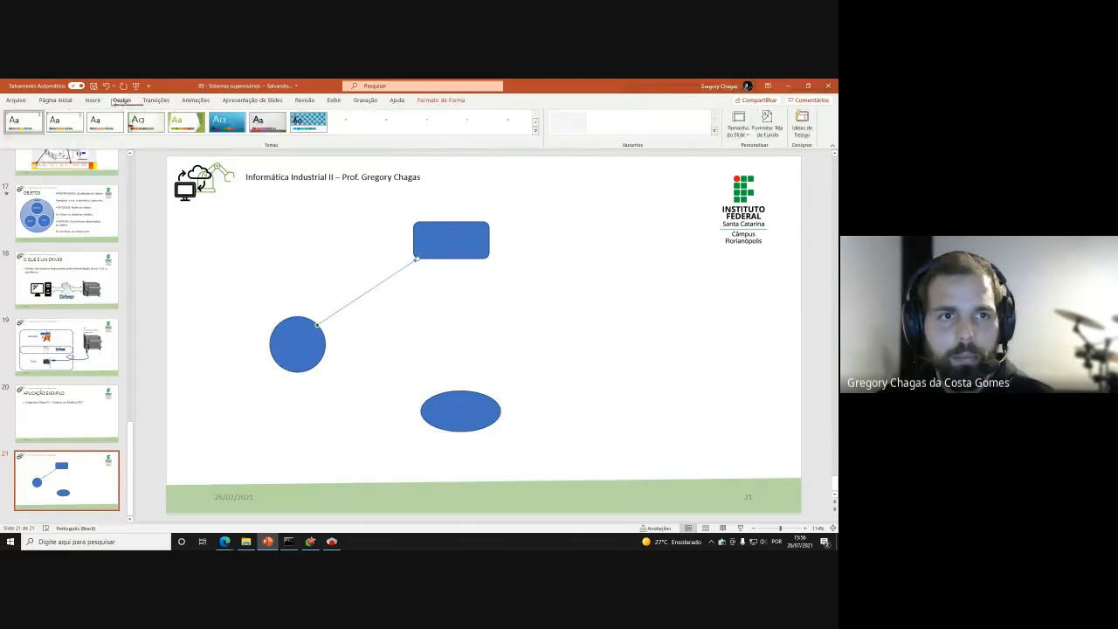
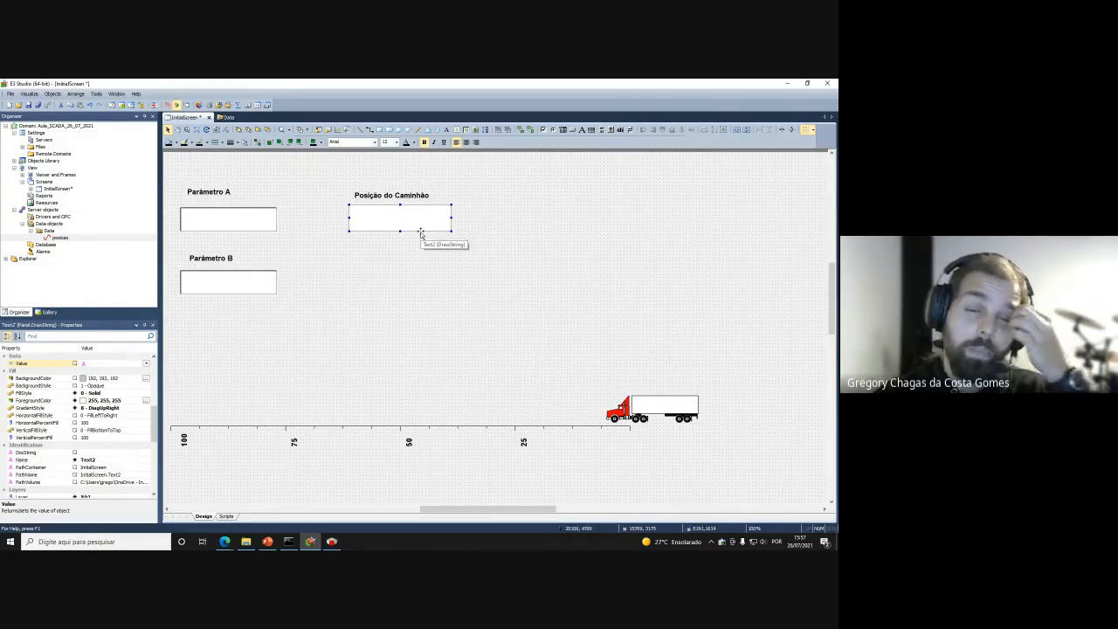
{"action": "left_click", "coordinate": [240, 220]}
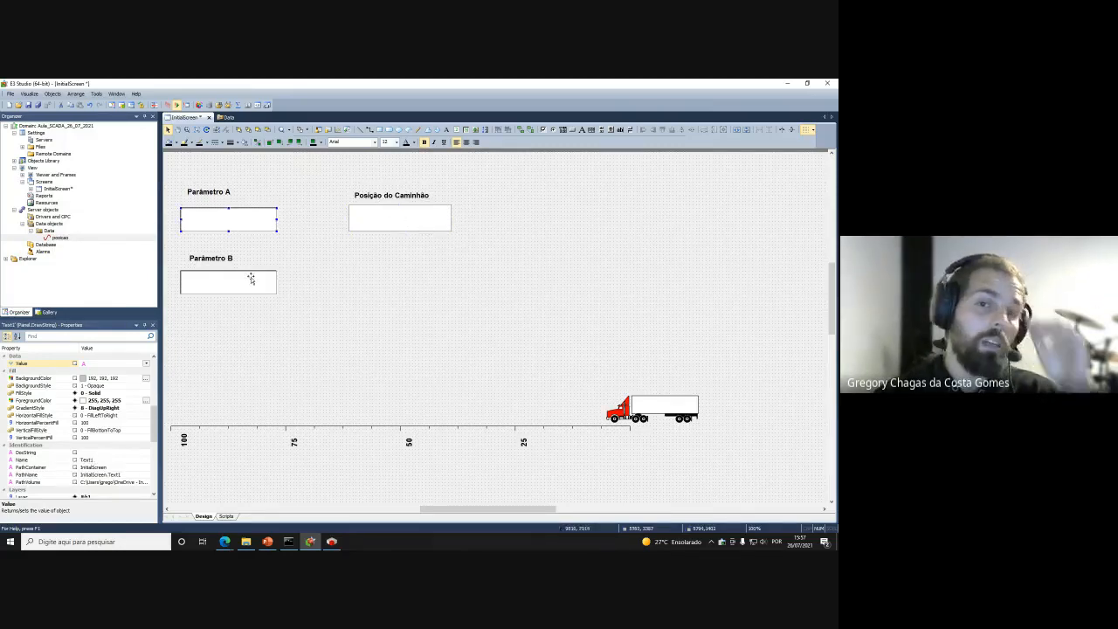
{"action": "left_click", "coordinate": [370, 228]}
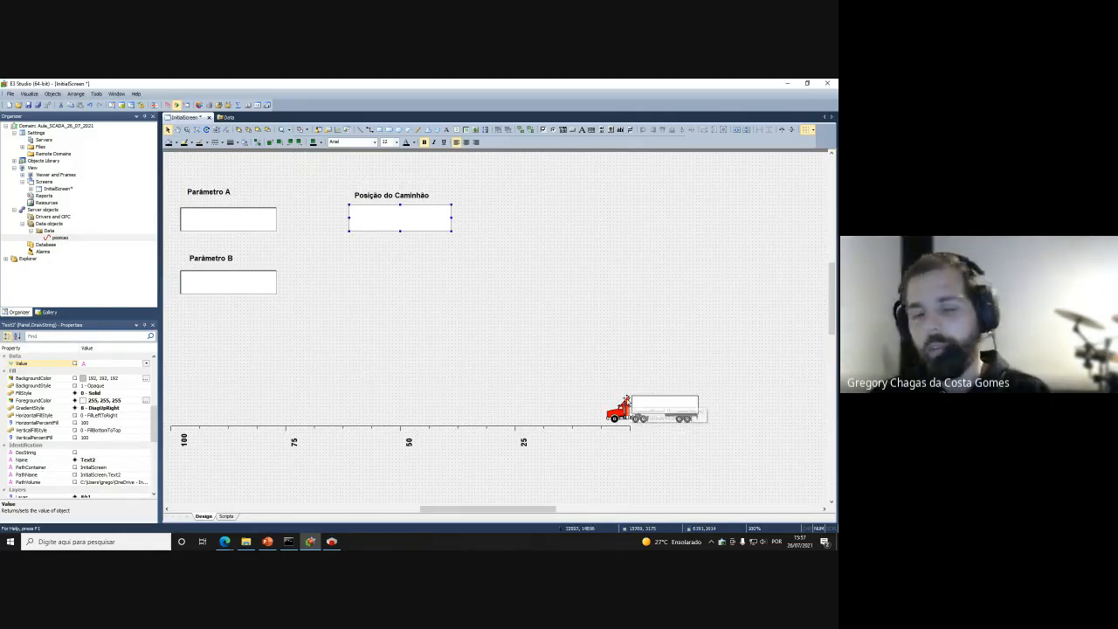
{"action": "left_click", "coordinate": [420, 367]}
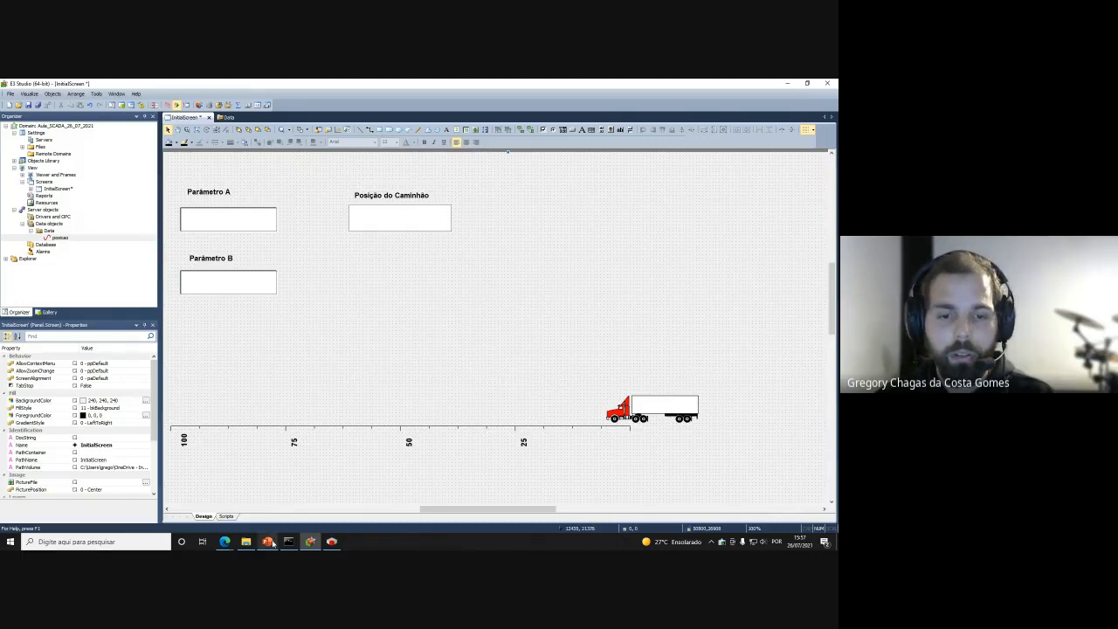
Switch to the Google Meet call in the browser and turn off the microphone and camera
{"action": "mouse_move", "coordinate": [268, 545]}
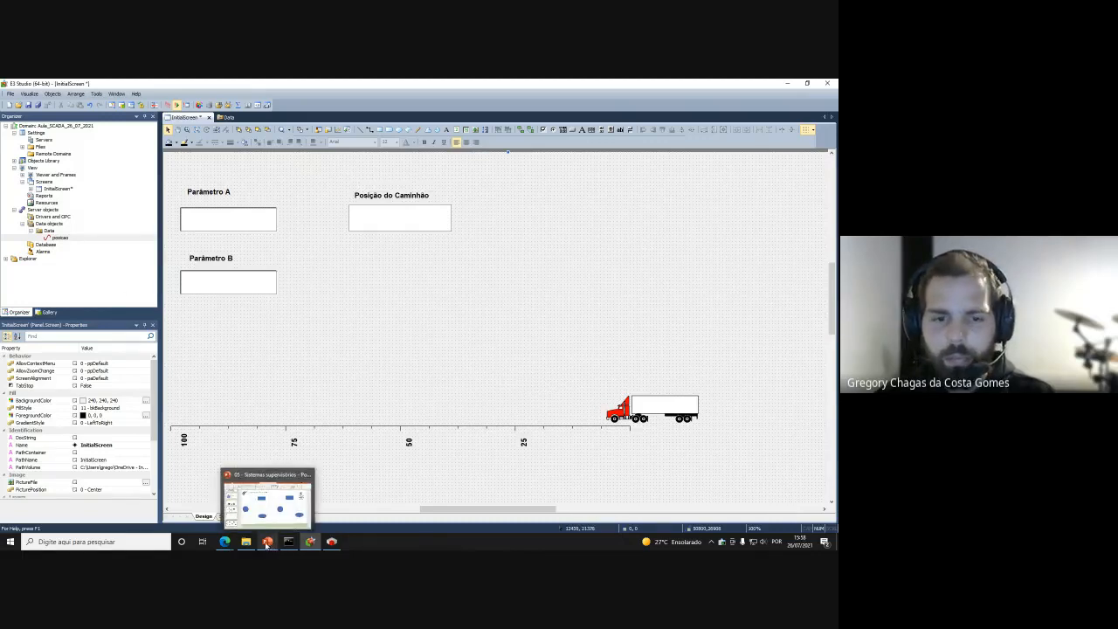
{"action": "left_click", "coordinate": [268, 543]}
{"action": "left_click", "coordinate": [227, 543]}
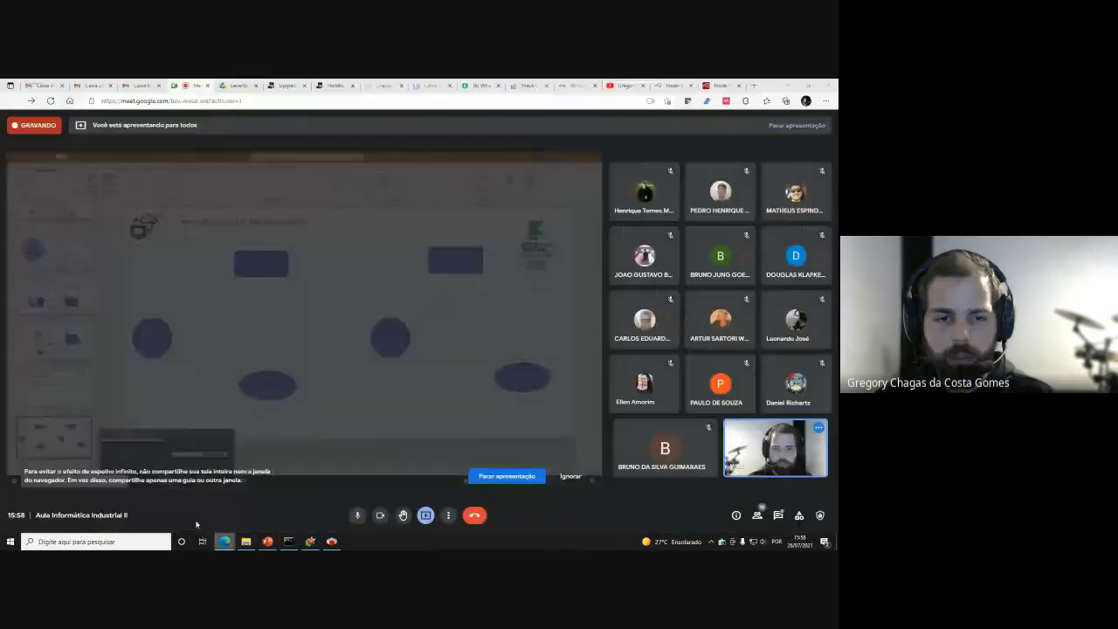
{"action": "left_click", "coordinate": [359, 517]}
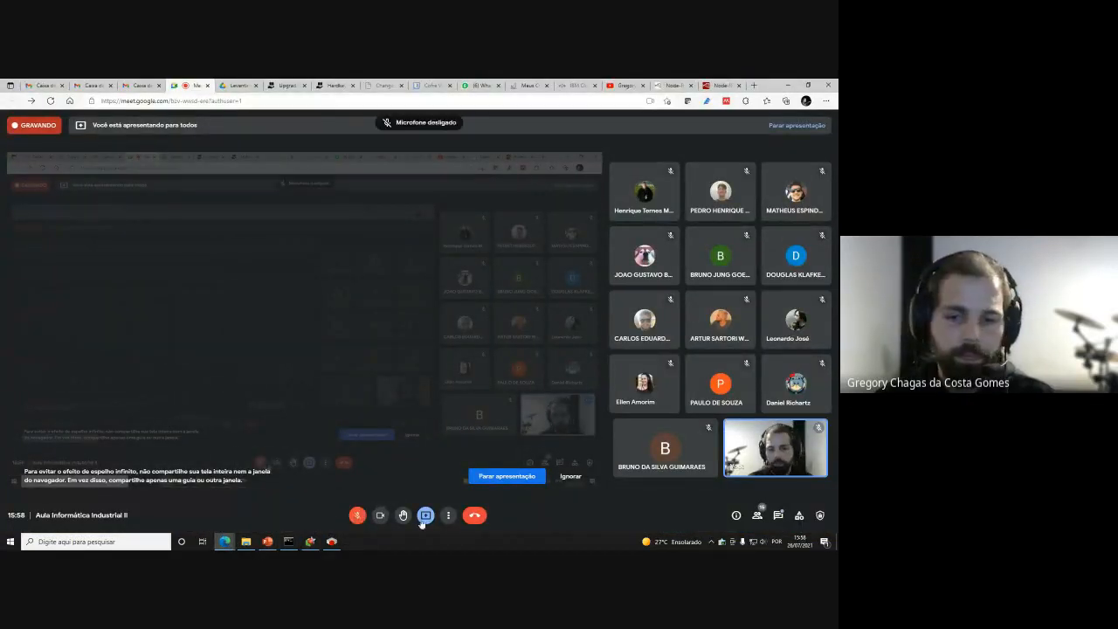
{"action": "left_click", "coordinate": [380, 516]}
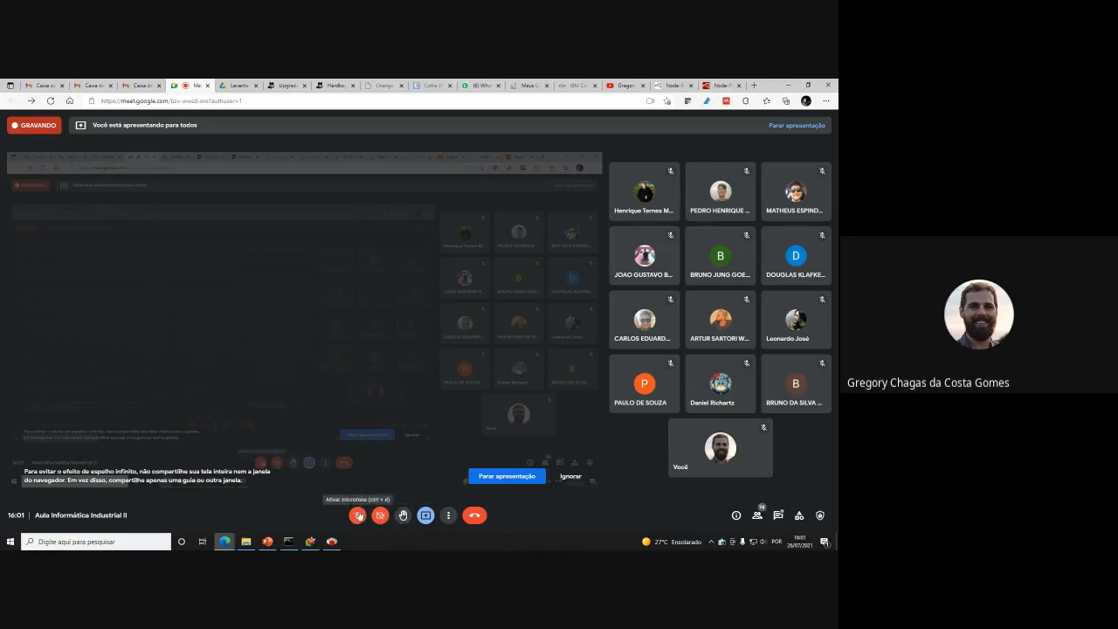
Turn the microphone and camera back on in the call and return to E3 Studio
{"action": "left_click", "coordinate": [360, 516]}
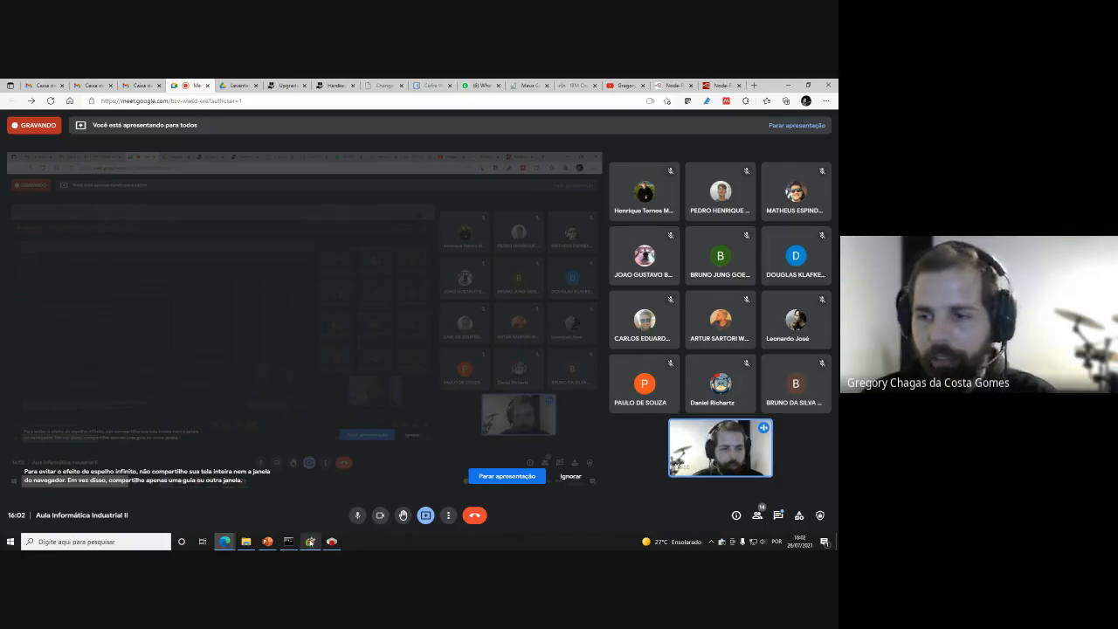
{"action": "mouse_move", "coordinate": [311, 544]}
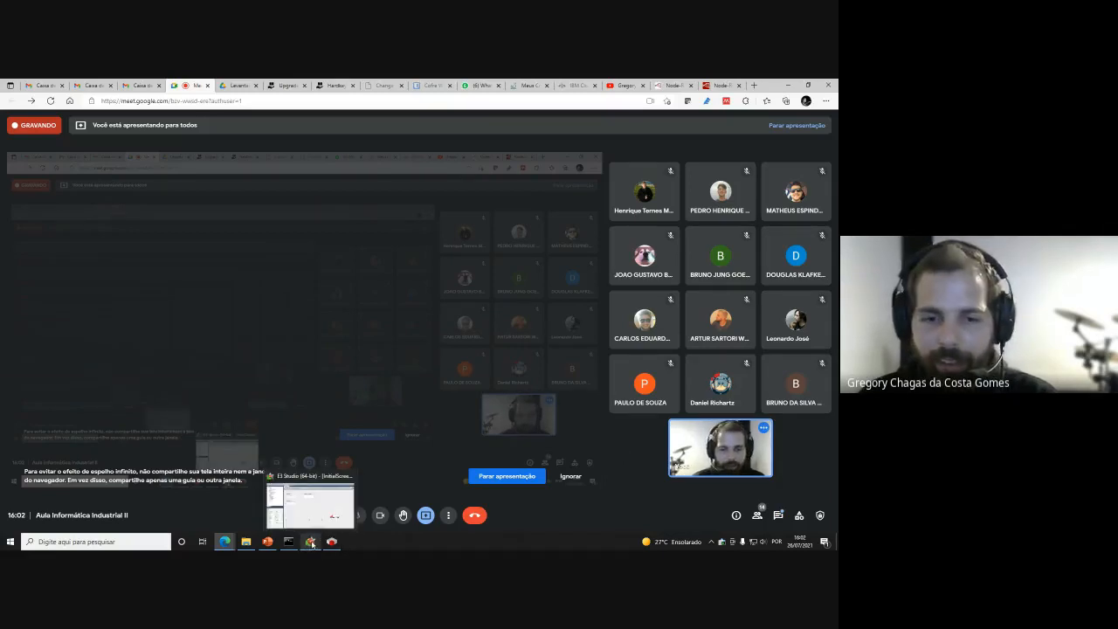
{"action": "left_click", "coordinate": [310, 505]}
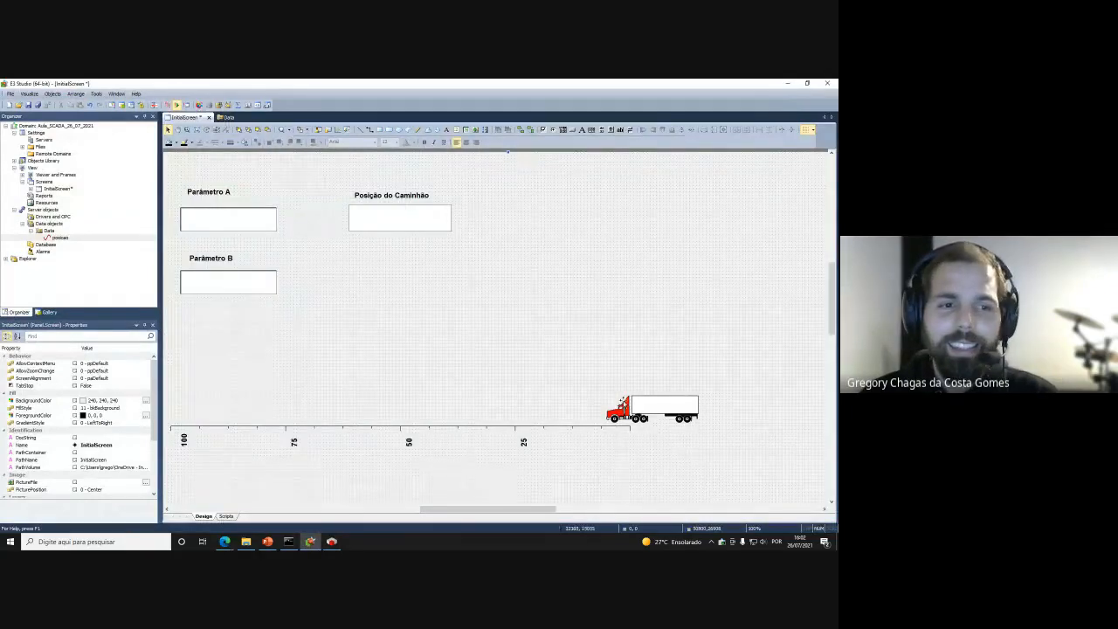
Delete the posicao tag from the Data object, run the application to check the screen, and close the viewer
{"action": "left_click", "coordinate": [58, 238]}
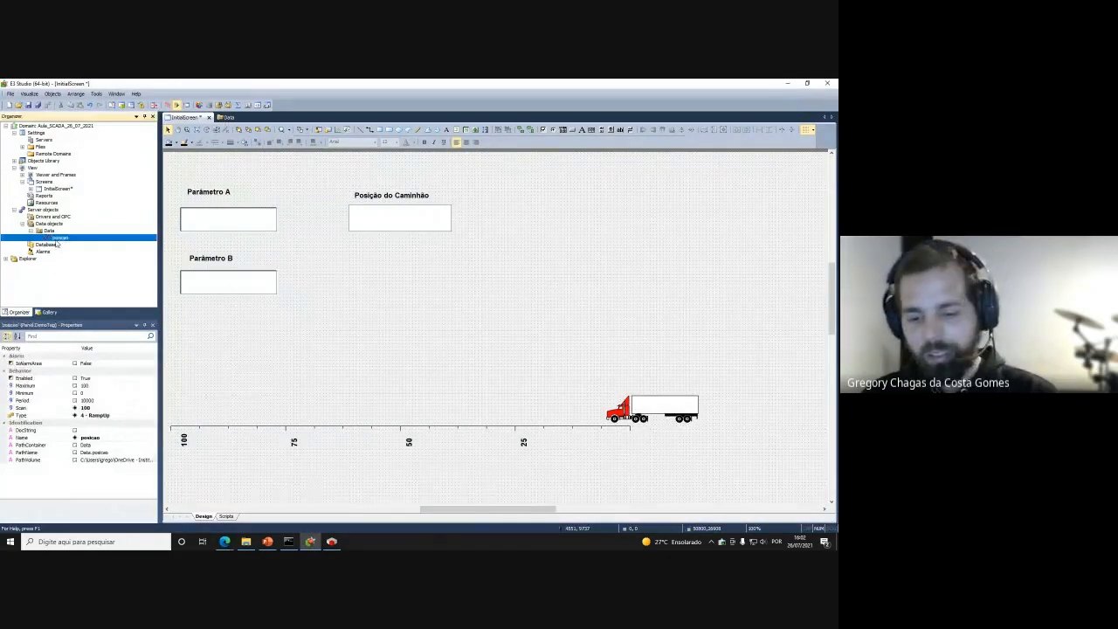
{"action": "key", "text": "Left"}
{"action": "key", "text": "Left"}
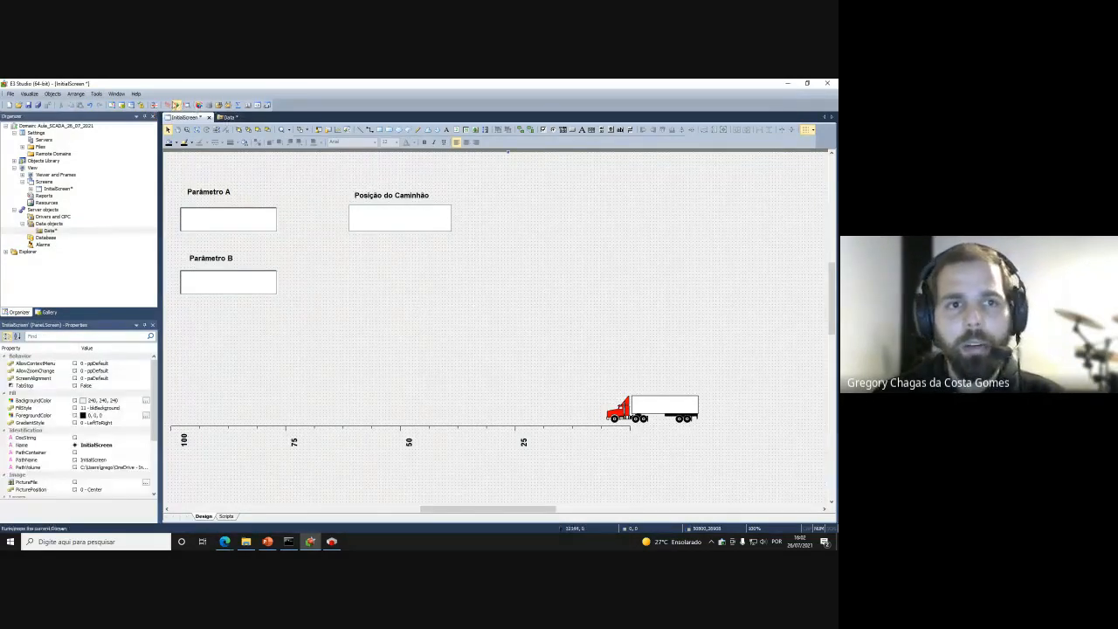
{"action": "left_click", "coordinate": [176, 105]}
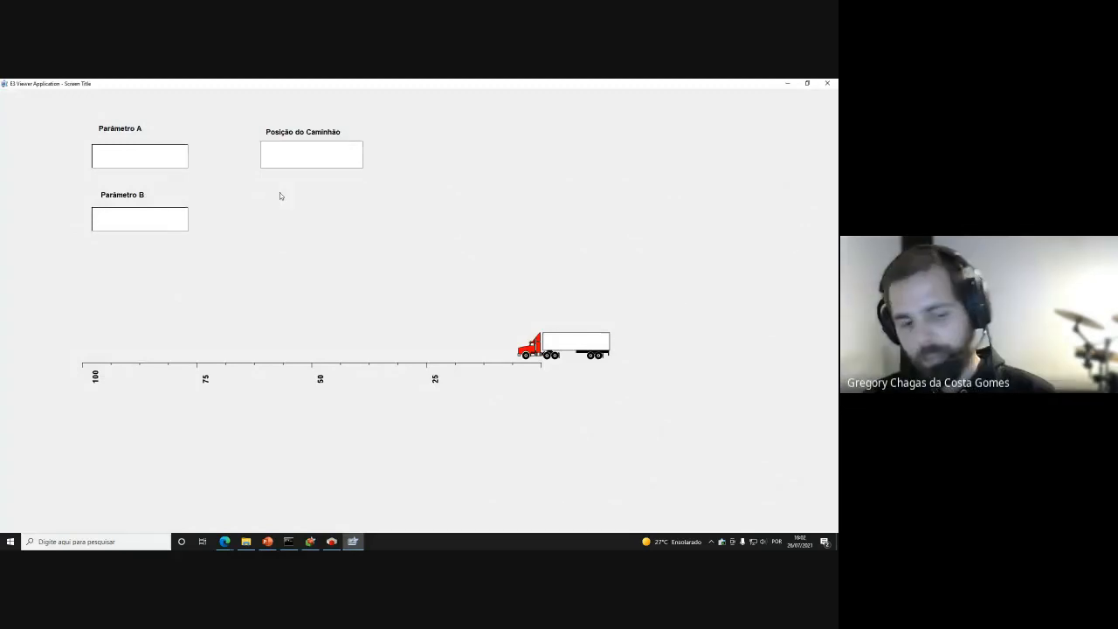
{"action": "left_click", "coordinate": [834, 82]}
Examine the source linked to the Value property of the truck's movement animation
{"action": "right_click", "coordinate": [654, 409]}
{"action": "left_click", "coordinate": [690, 394]}
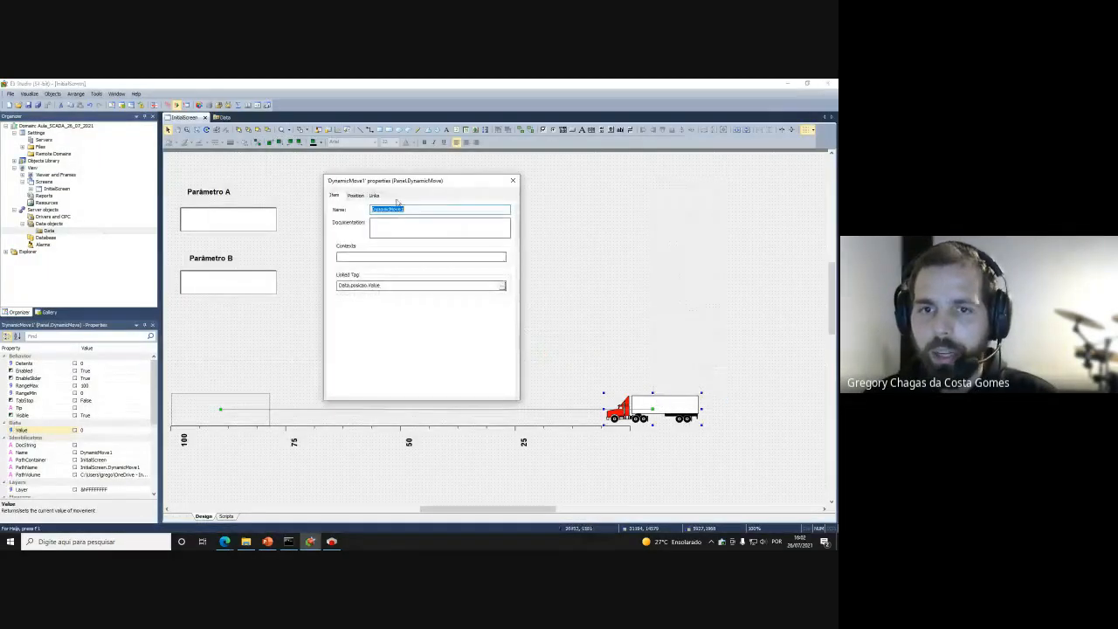
{"action": "left_click", "coordinate": [374, 195]}
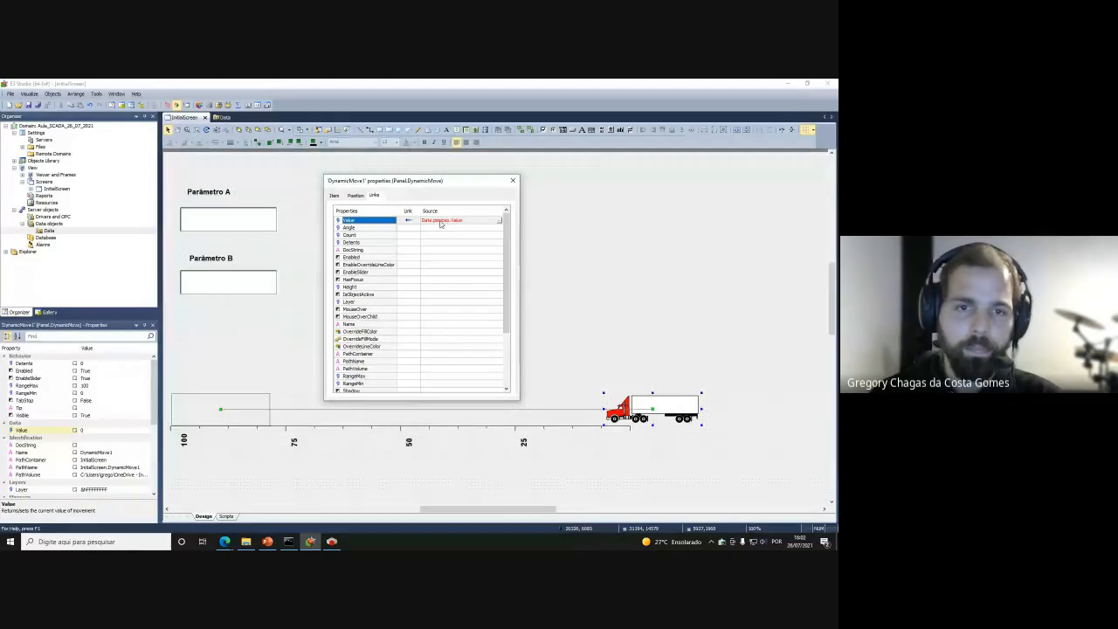
{"action": "left_click_drag", "start_coordinate": [466, 183], "coordinate": [624, 171]}
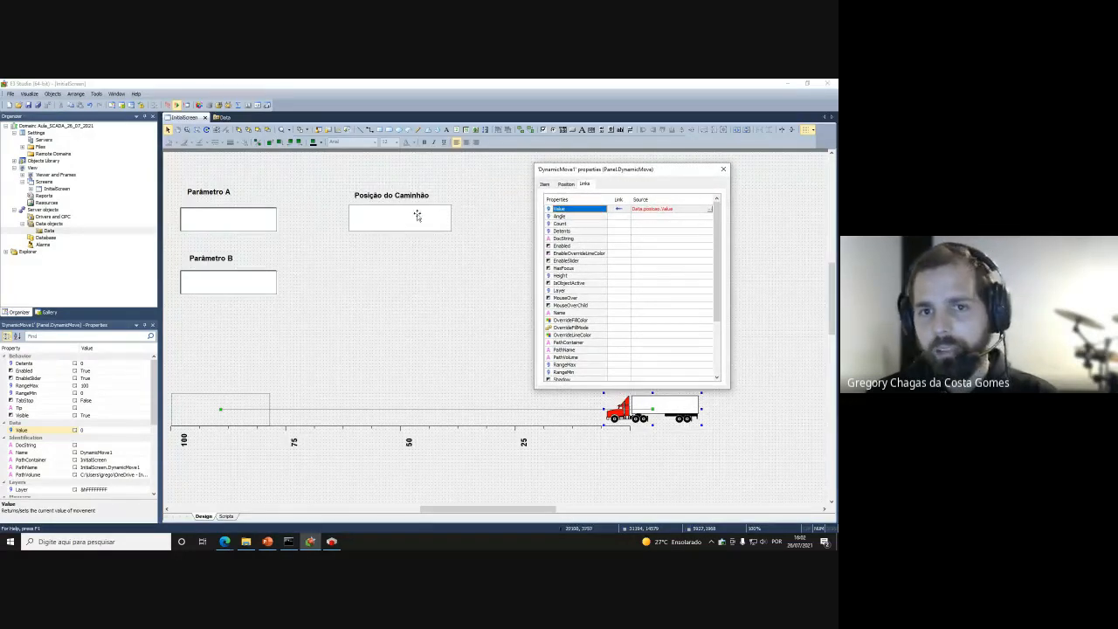
{"action": "left_click", "coordinate": [724, 169]}
Rename the text box under the Parâmetro A label as ParA
{"action": "left_click", "coordinate": [397, 224]}
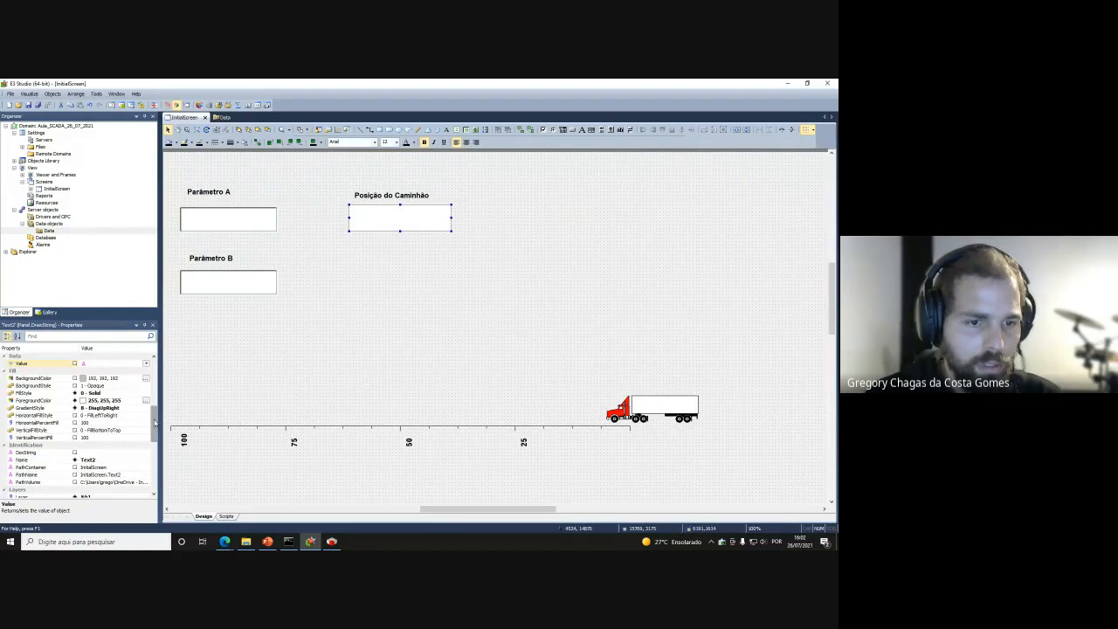
{"action": "left_click", "coordinate": [211, 220]}
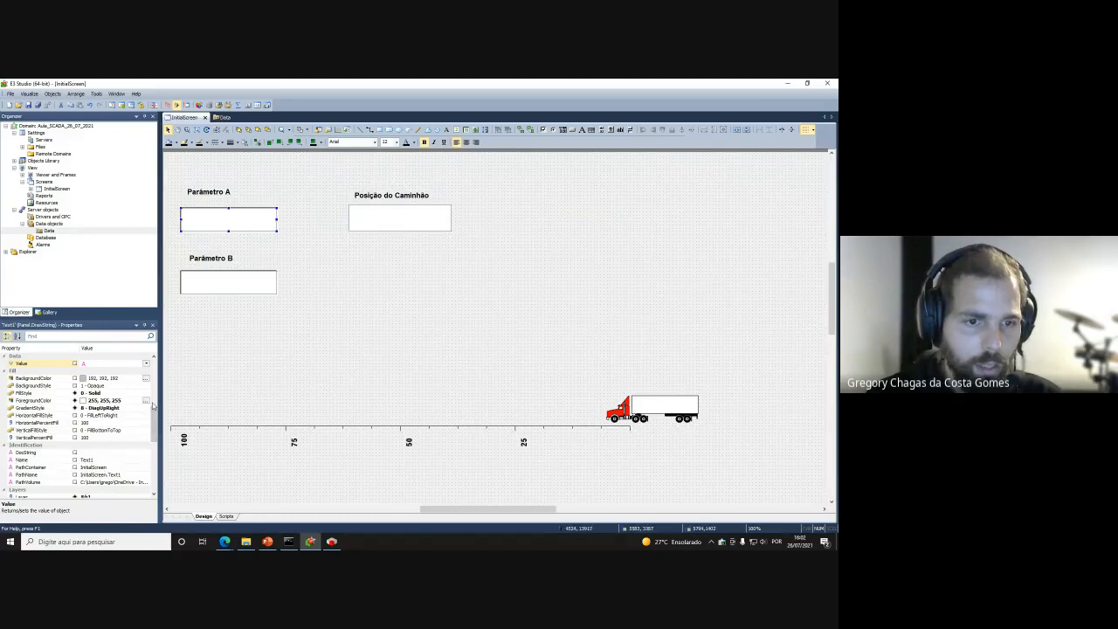
{"action": "left_click_drag", "start_coordinate": [155, 413], "coordinate": [161, 441]}
{"action": "left_click", "coordinate": [103, 453]}
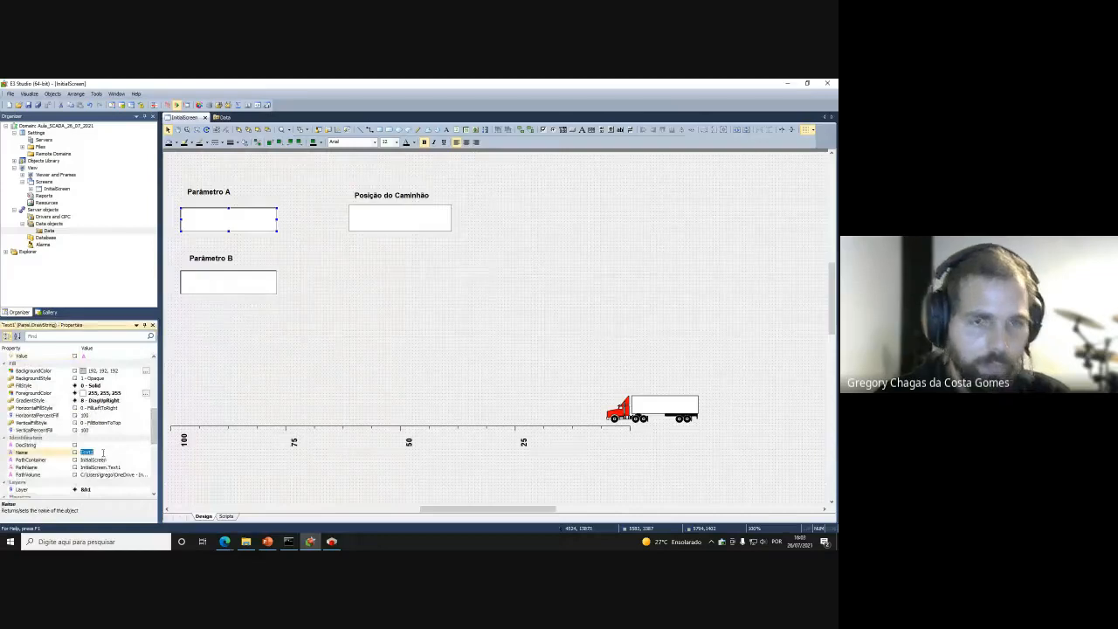
{"action": "type", "text": "Par"}
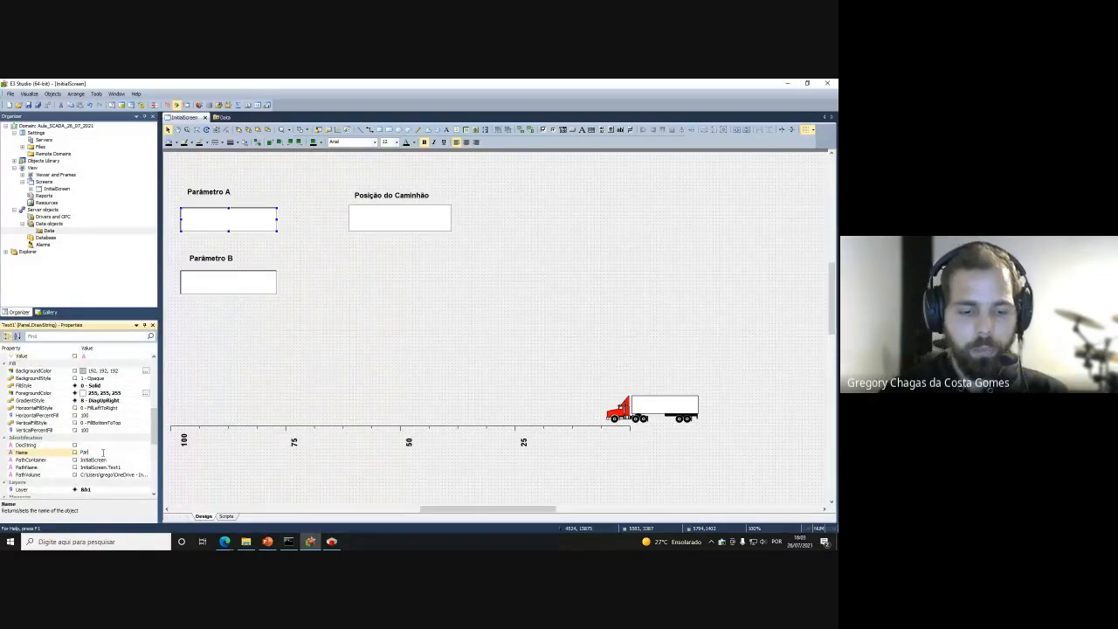
{"action": "type", "text": "A"}
{"action": "key", "text": "Return"}
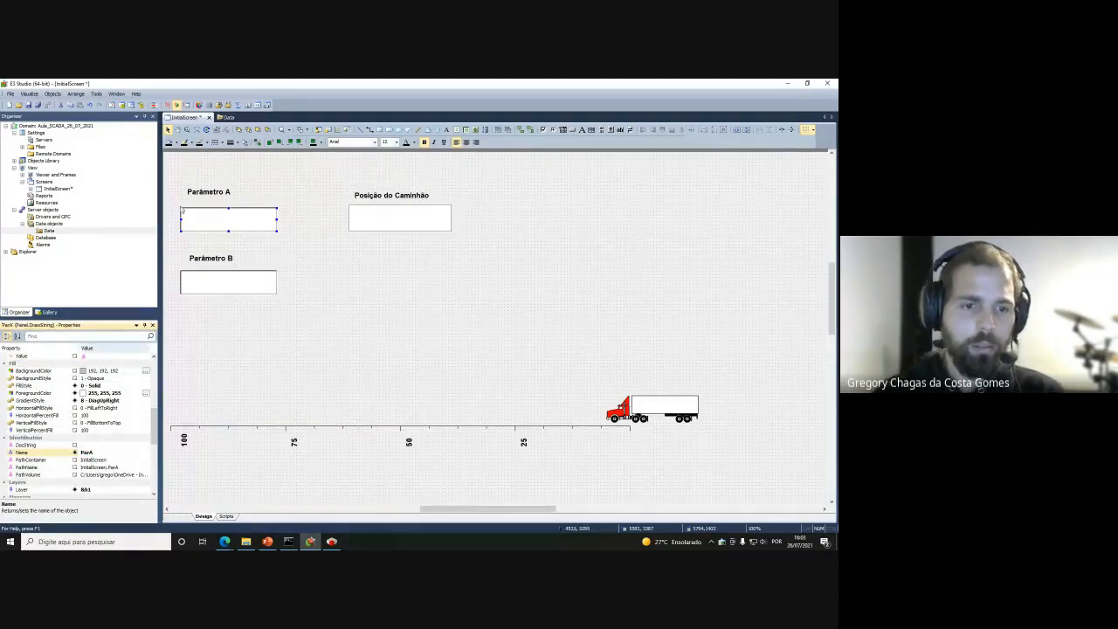
Extend the Parâmetro A text box's name to ParA_tx_box
{"action": "left_click", "coordinate": [218, 288]}
{"action": "scroll", "coordinate": [150, 447], "scroll_direction": "down", "scroll_amount": 3}
{"action": "scroll", "coordinate": [154, 445], "scroll_direction": "up", "scroll_amount": 3}
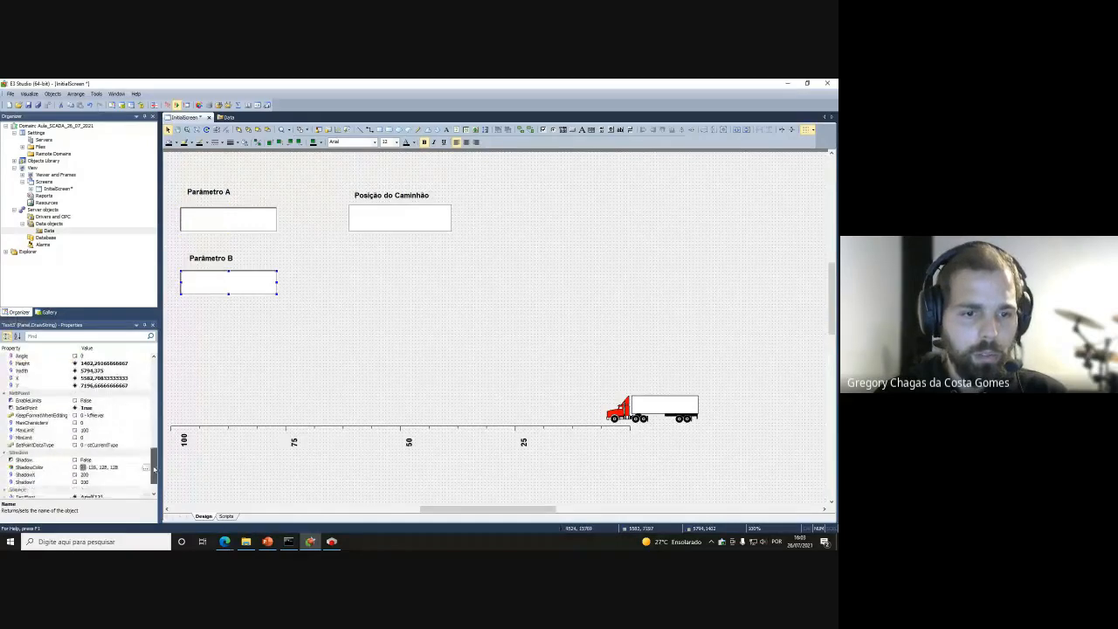
{"action": "scroll", "coordinate": [153, 445], "scroll_direction": "down", "scroll_amount": 3}
{"action": "left_click", "coordinate": [205, 223]}
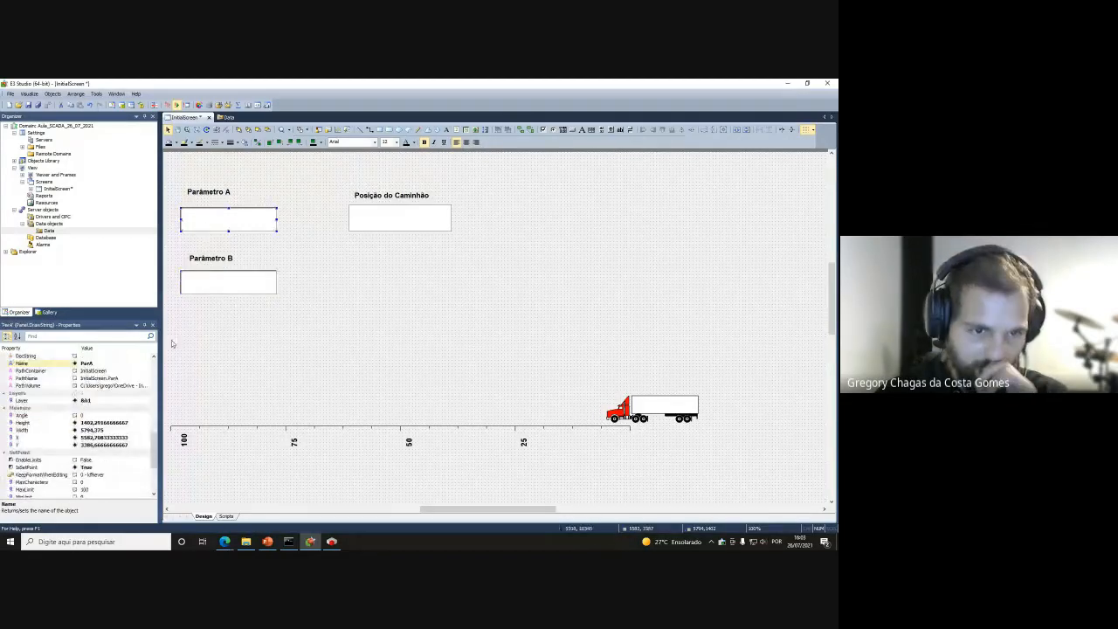
{"action": "left_click", "coordinate": [91, 363]}
{"action": "left_click", "coordinate": [96, 363]}
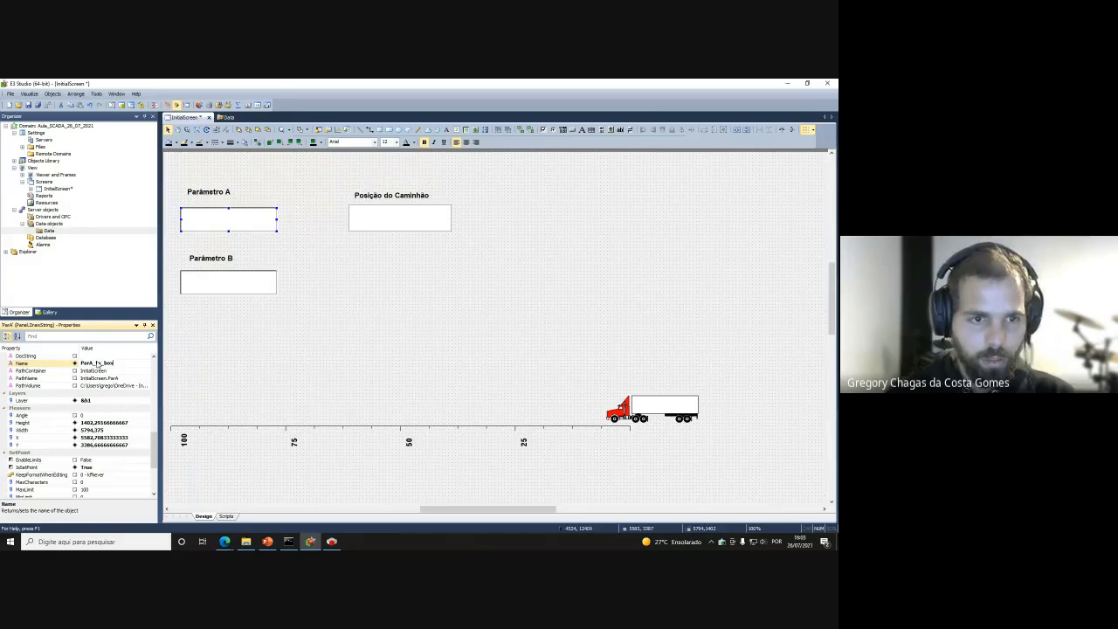
{"action": "key", "text": "Return"}
Rename the text box under the Parâmetro A label as tx_box_param_A
{"action": "left_click", "coordinate": [195, 293]}
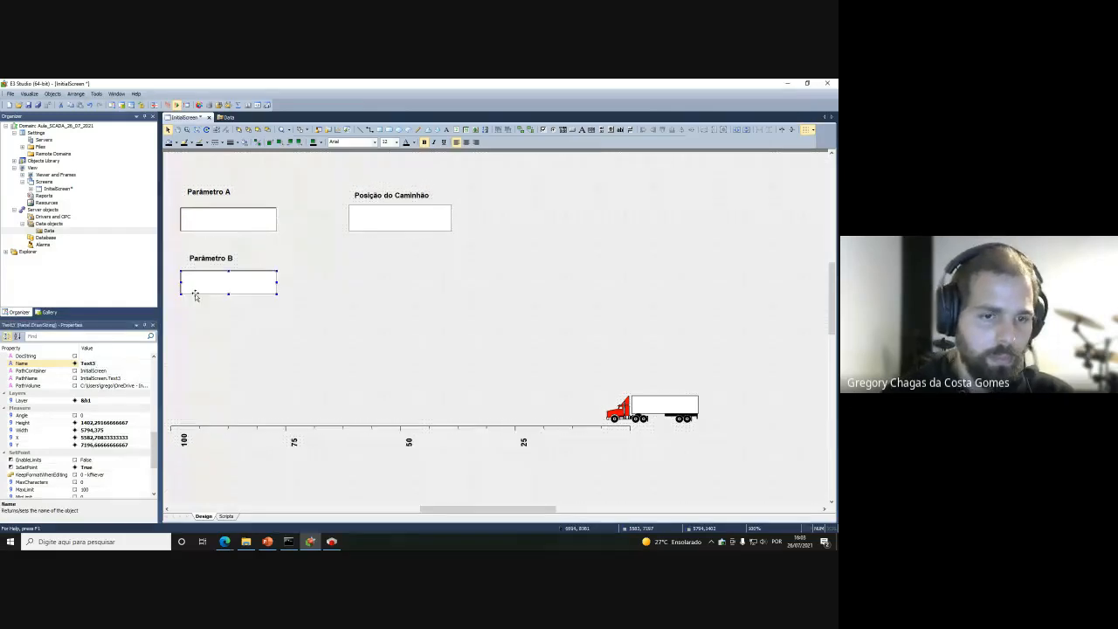
{"action": "left_click", "coordinate": [214, 224]}
{"action": "left_click", "coordinate": [117, 363]}
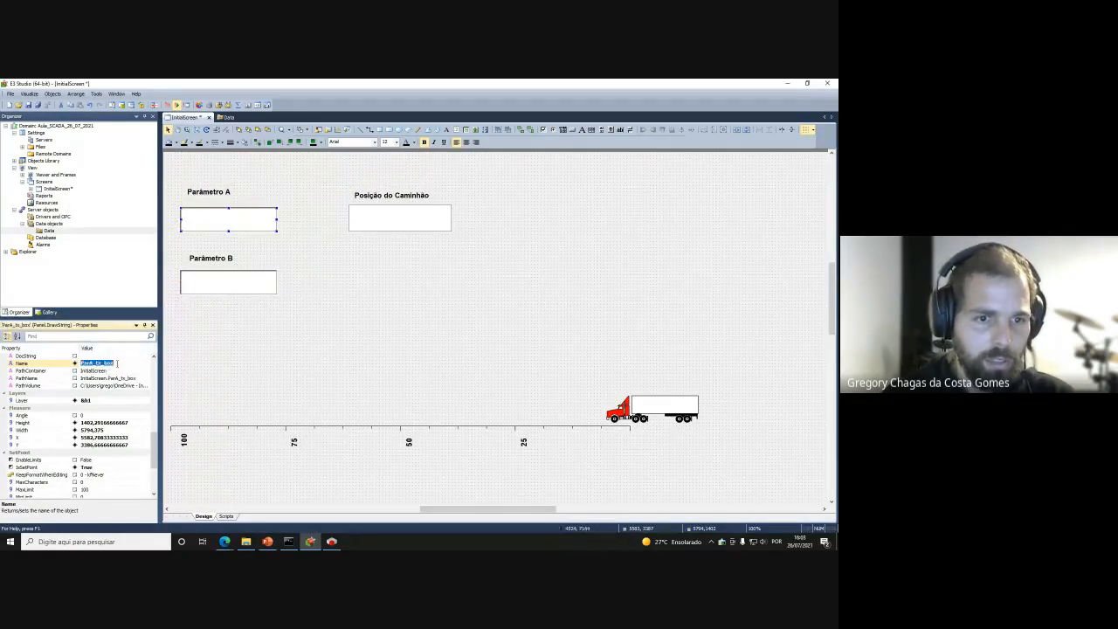
{"action": "type", "text": "t"}
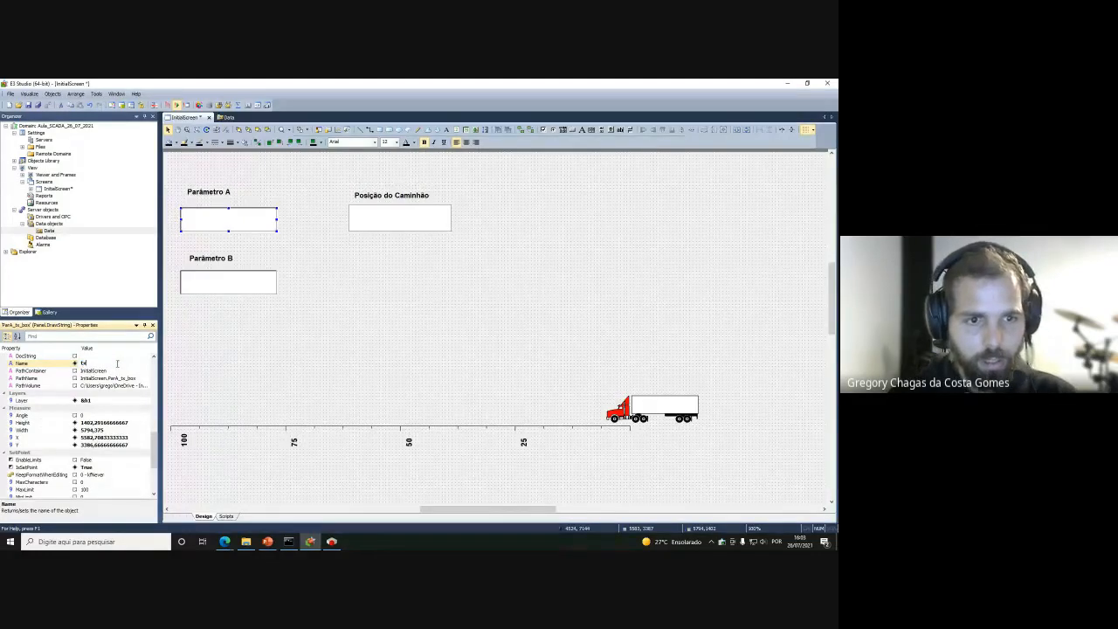
{"action": "type", "text": "x_box_"}
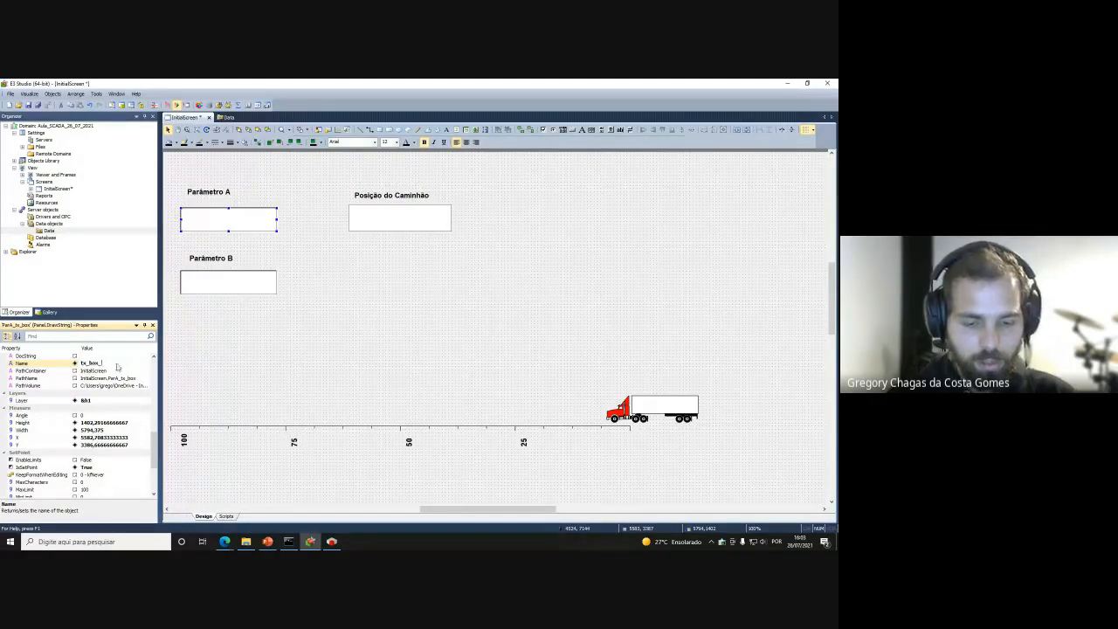
{"action": "type", "text": "param"}
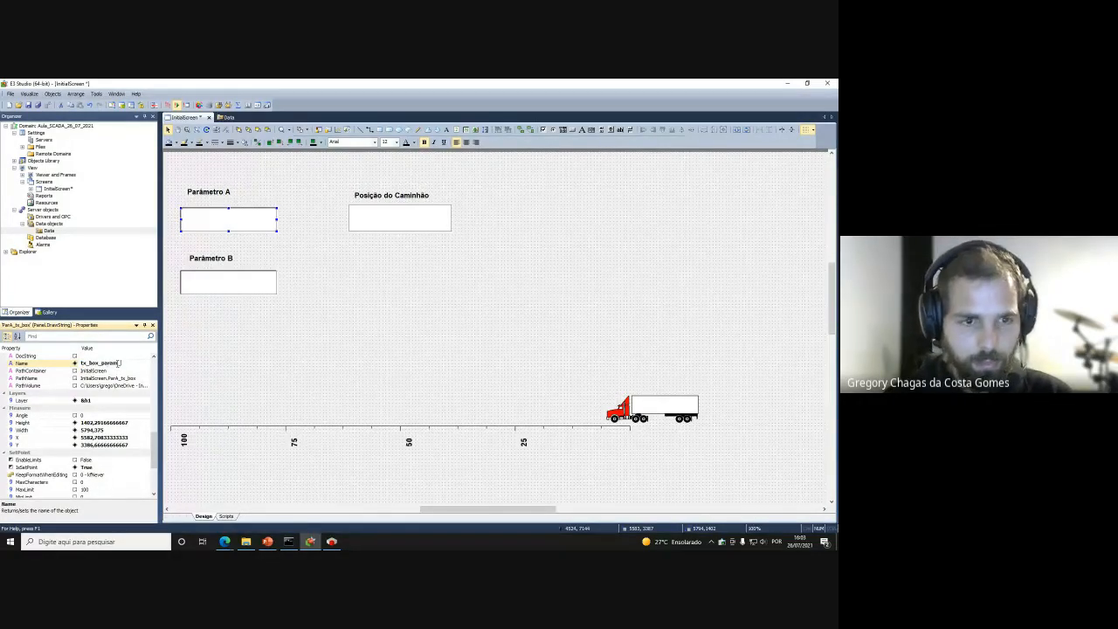
{"action": "type", "text": "_A"}
{"action": "key", "text": "Return"}
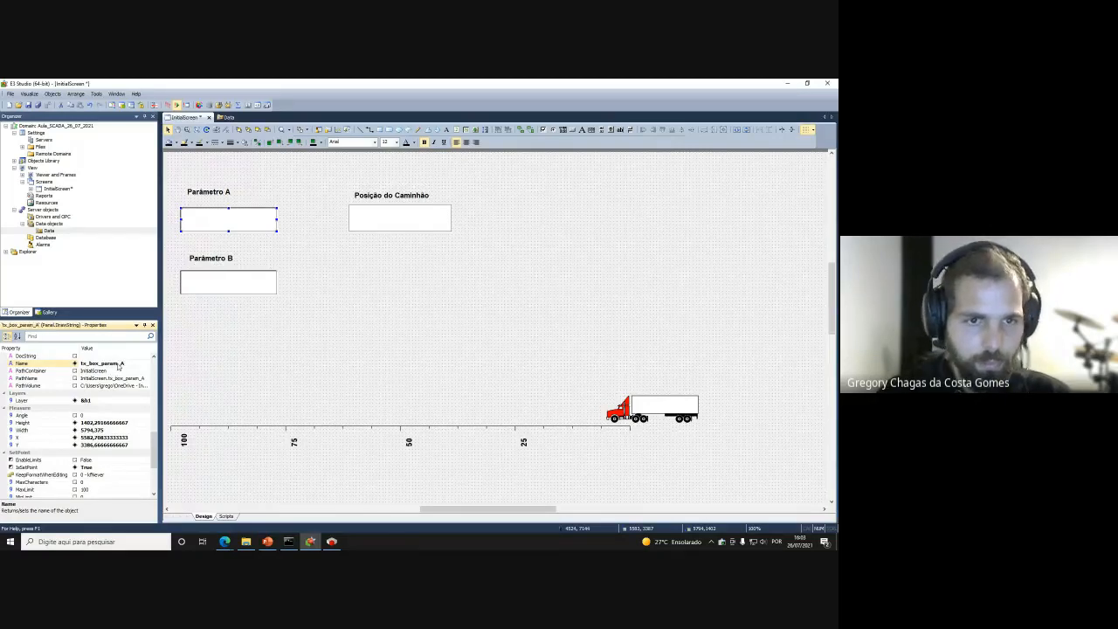
Rename the text box under the Parâmetro B label with the prefix tx_box_param and the suffix B
{"action": "left_click", "coordinate": [230, 276]}
{"action": "left_click", "coordinate": [116, 364]}
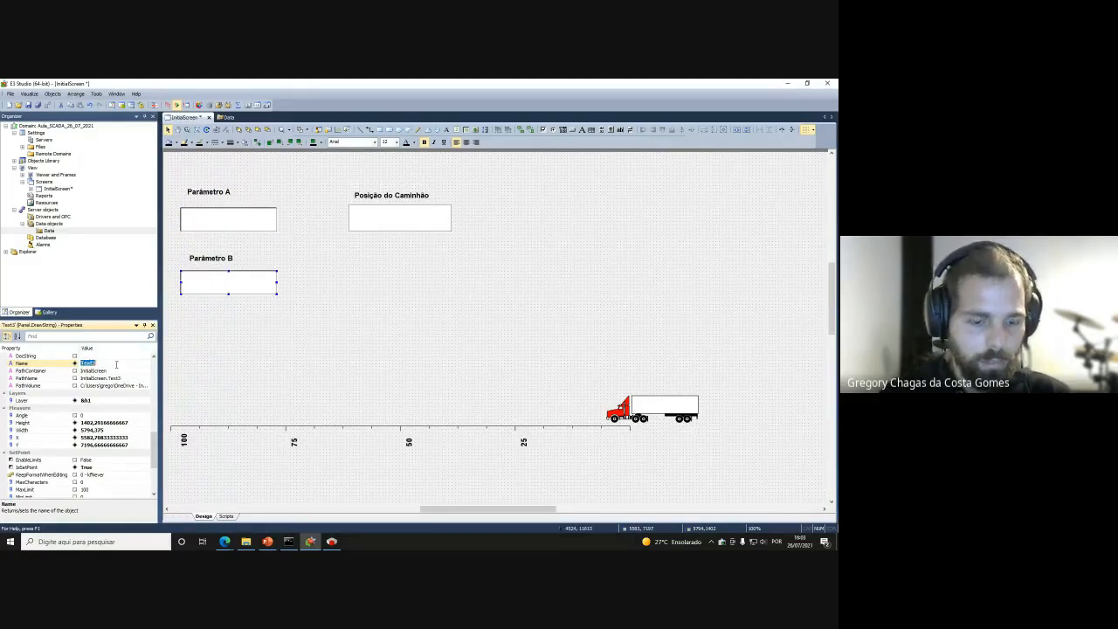
{"action": "type", "text": "tx_box_param"}
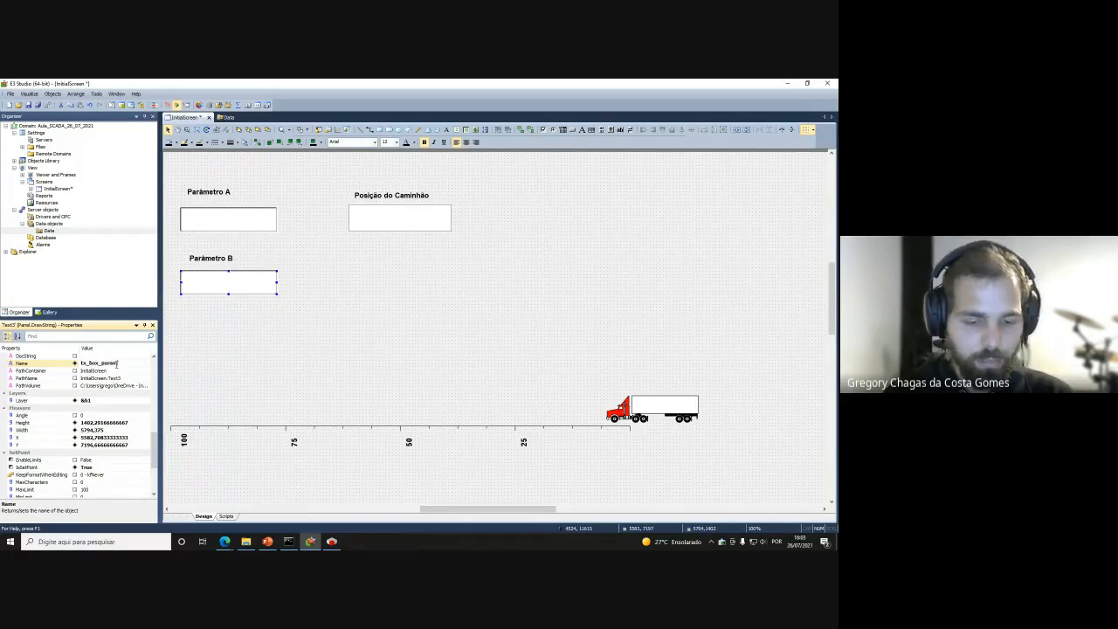
{"action": "type", "text": "B"}
{"action": "key", "text": "Return"}
Rename the text box under the Posição do Caminhão label as display_pos
{"action": "left_click", "coordinate": [397, 219]}
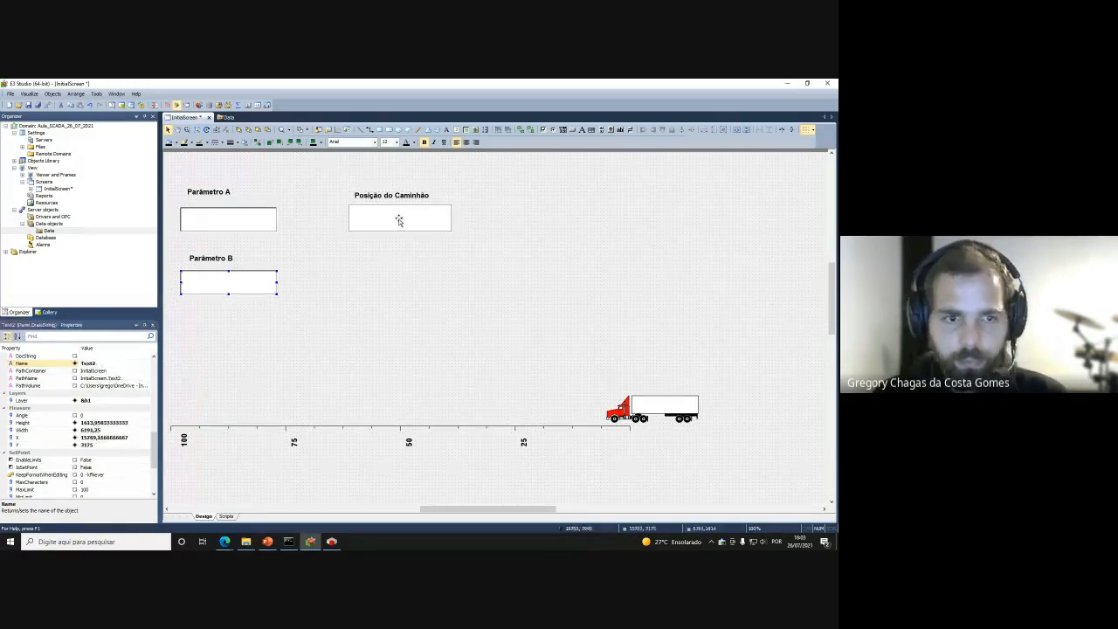
{"action": "left_click", "coordinate": [98, 363]}
{"action": "type", "text": "display_pos"}
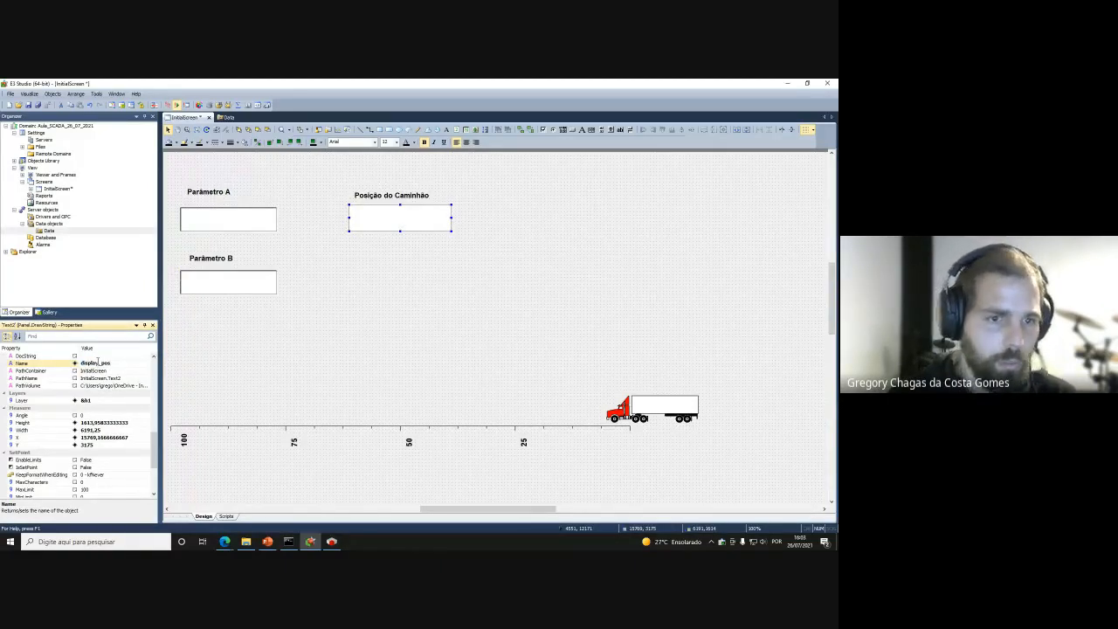
{"action": "key", "text": "Return"}
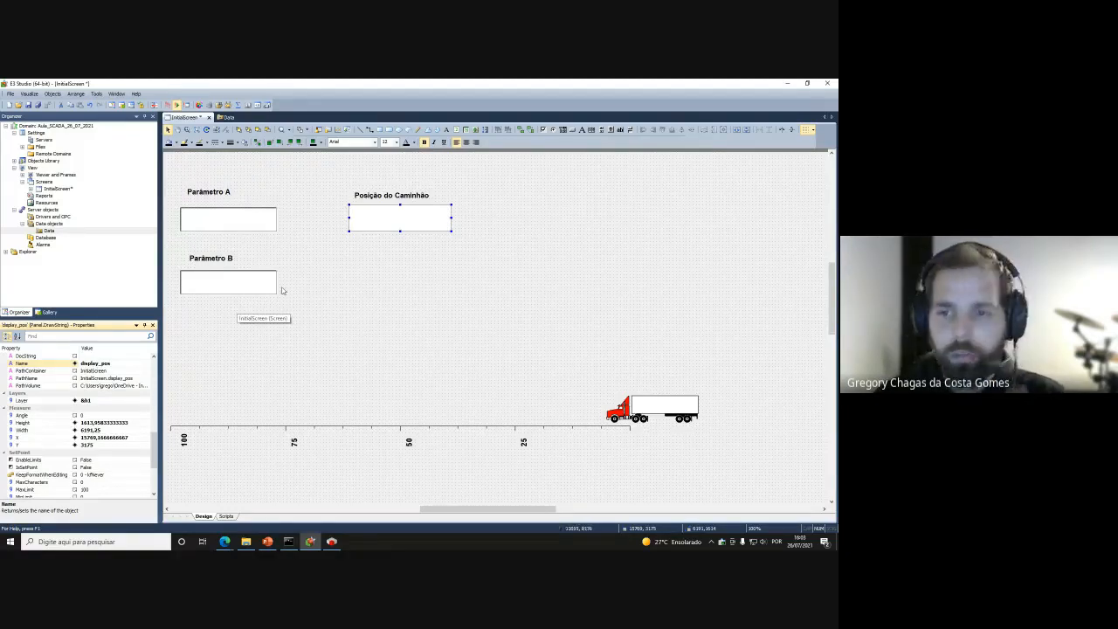
Link the Value property of the truck's movement animation to InitialScreen.display_pos.Value
{"action": "right_click", "coordinate": [634, 419]}
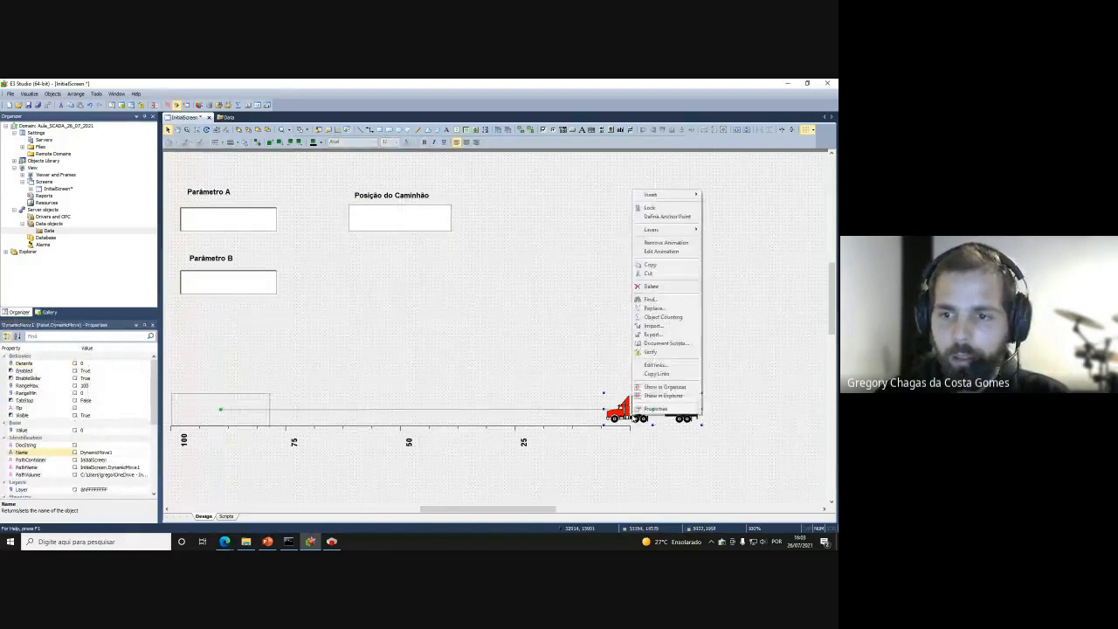
{"action": "left_click", "coordinate": [655, 409]}
{"action": "left_click", "coordinate": [584, 184]}
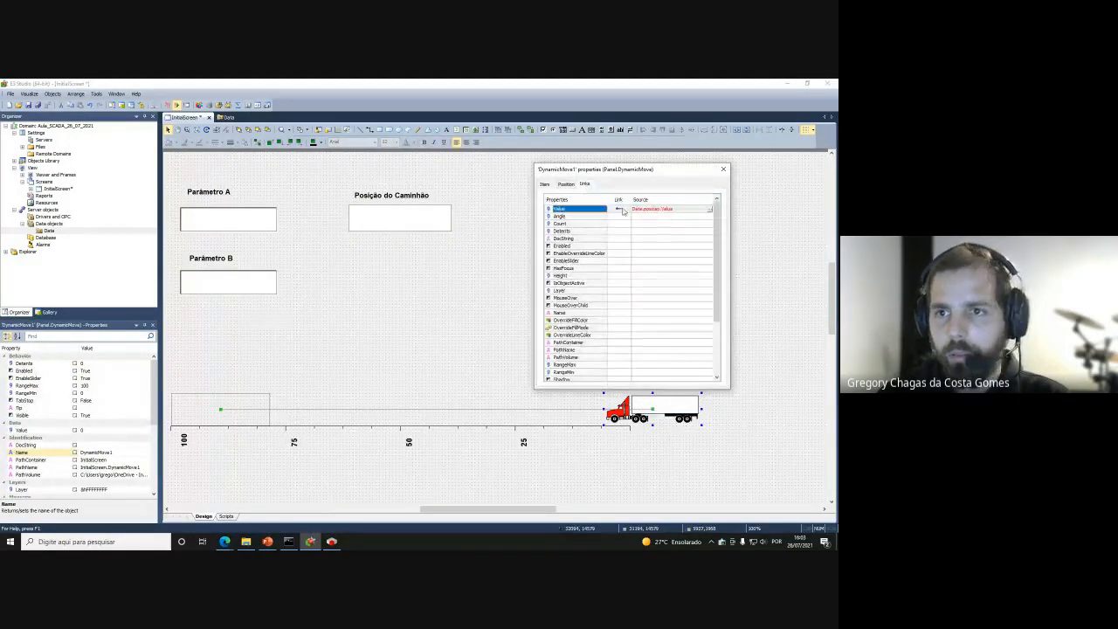
{"action": "left_click_drag", "start_coordinate": [622, 169], "coordinate": [606, 162]}
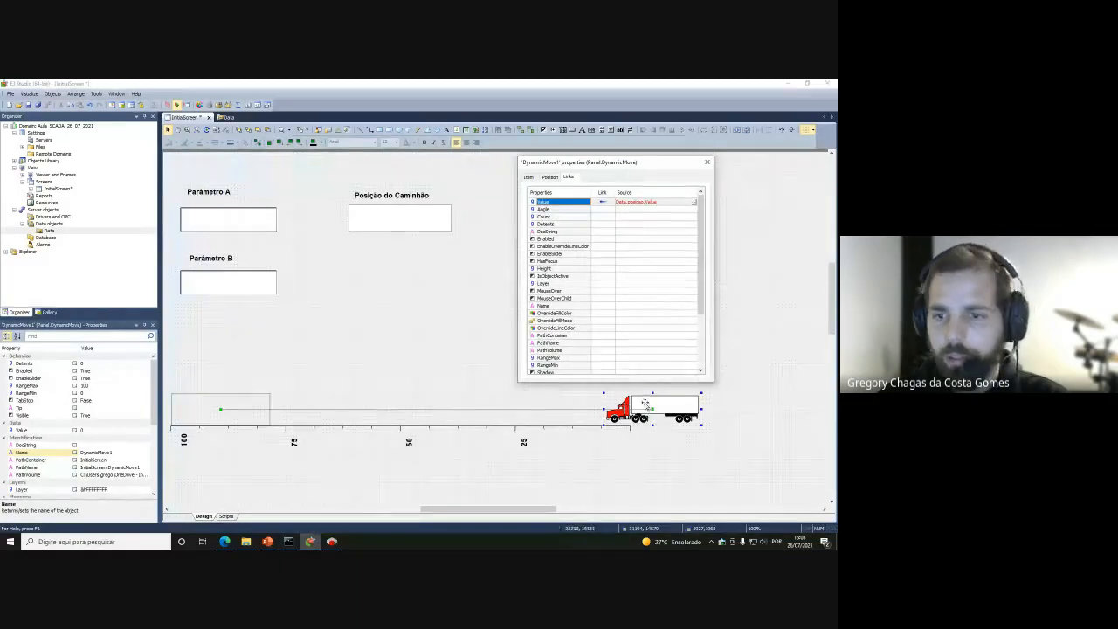
{"action": "left_click", "coordinate": [693, 204]}
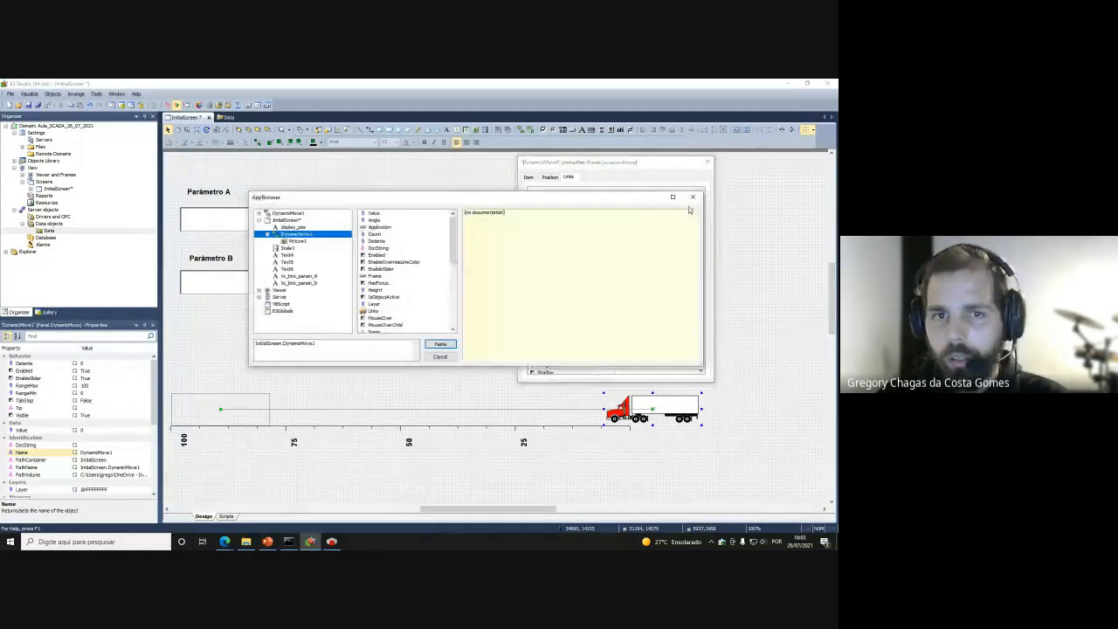
{"action": "left_click", "coordinate": [268, 235]}
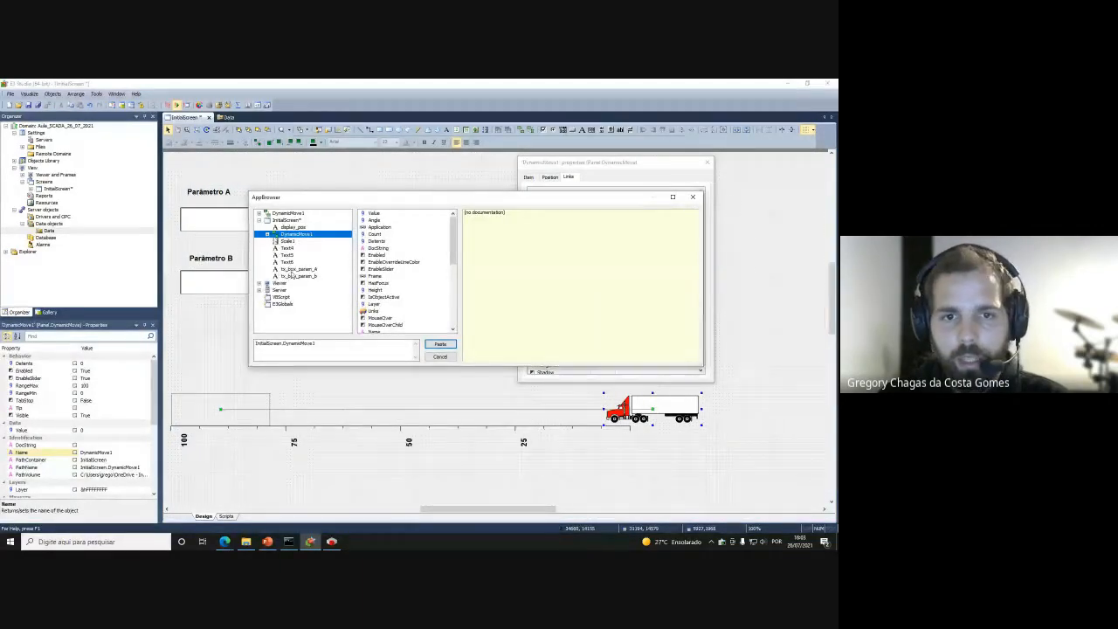
{"action": "left_click", "coordinate": [290, 228]}
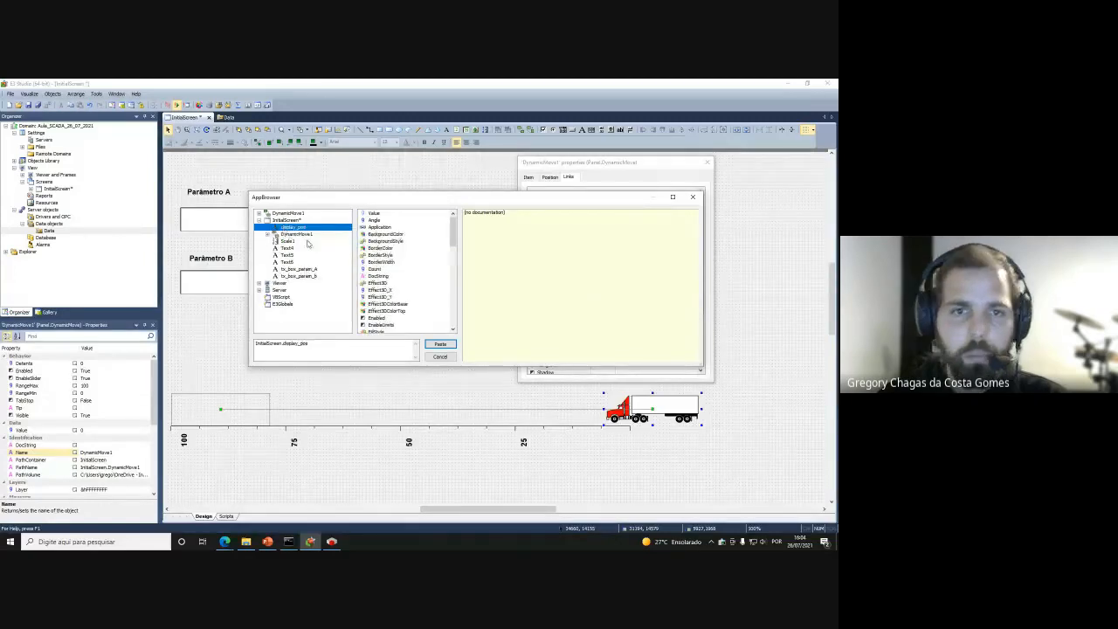
{"action": "left_click", "coordinate": [373, 214]}
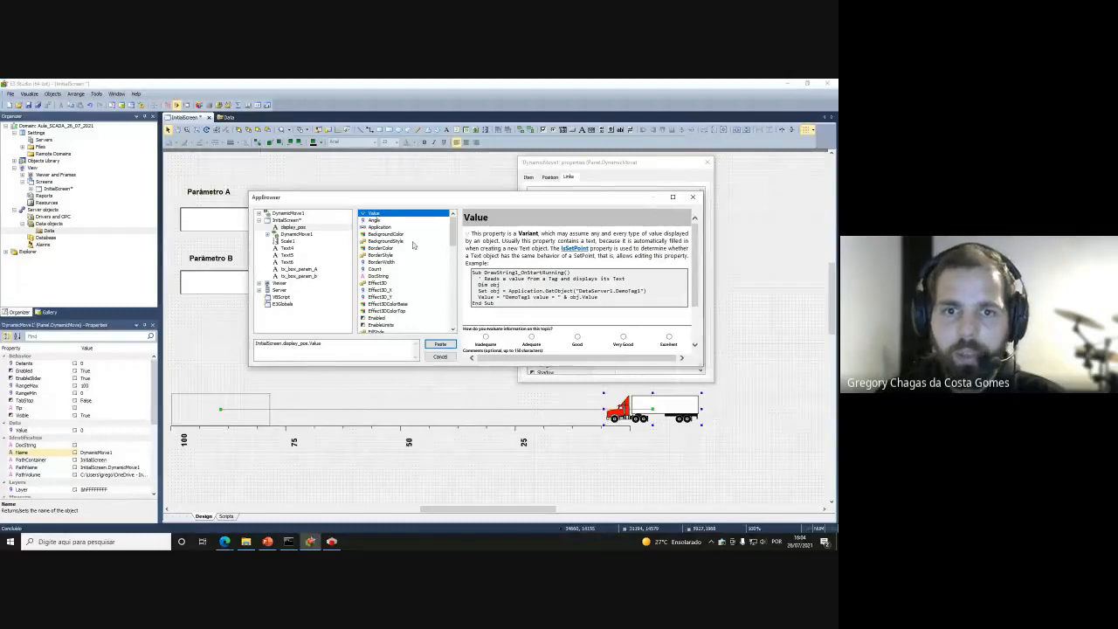
{"action": "left_click", "coordinate": [442, 346]}
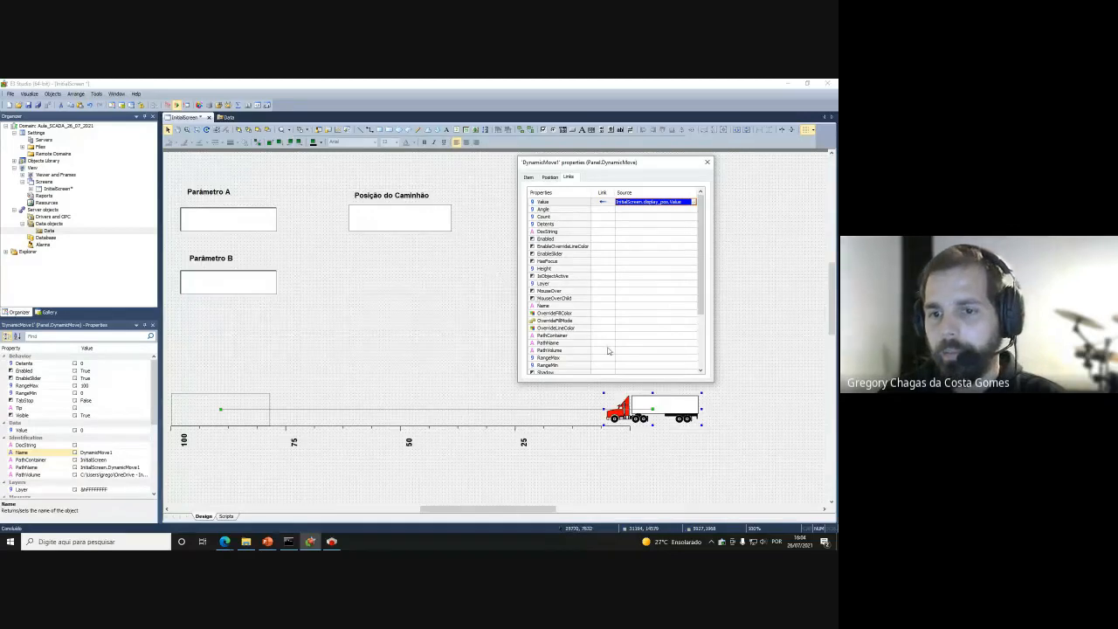
{"action": "left_click", "coordinate": [706, 163]}
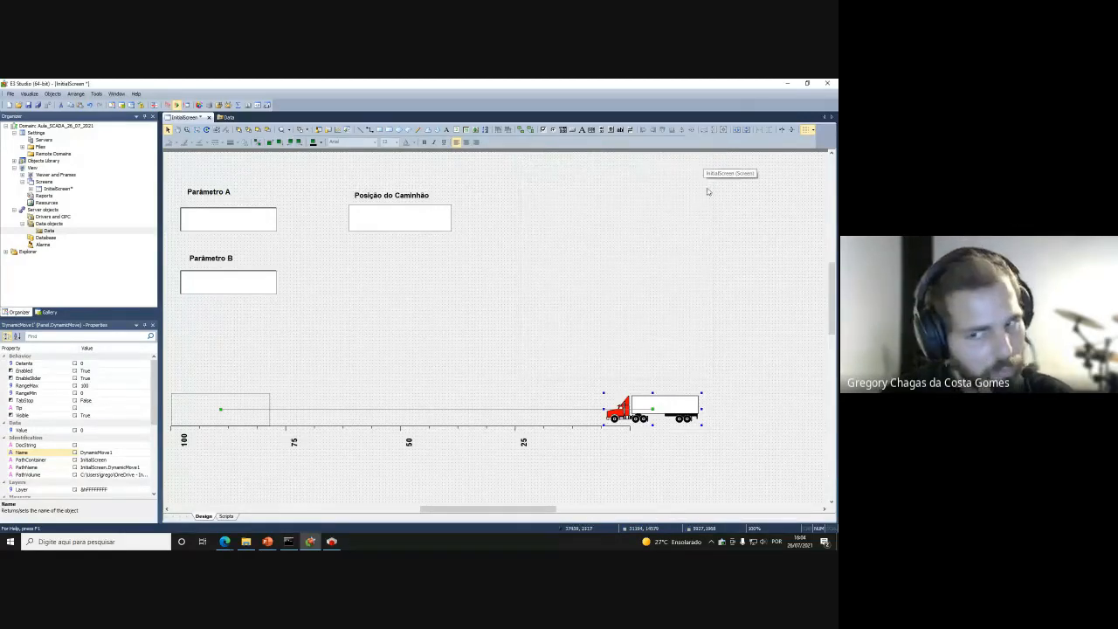
{"action": "left_click", "coordinate": [421, 218]}
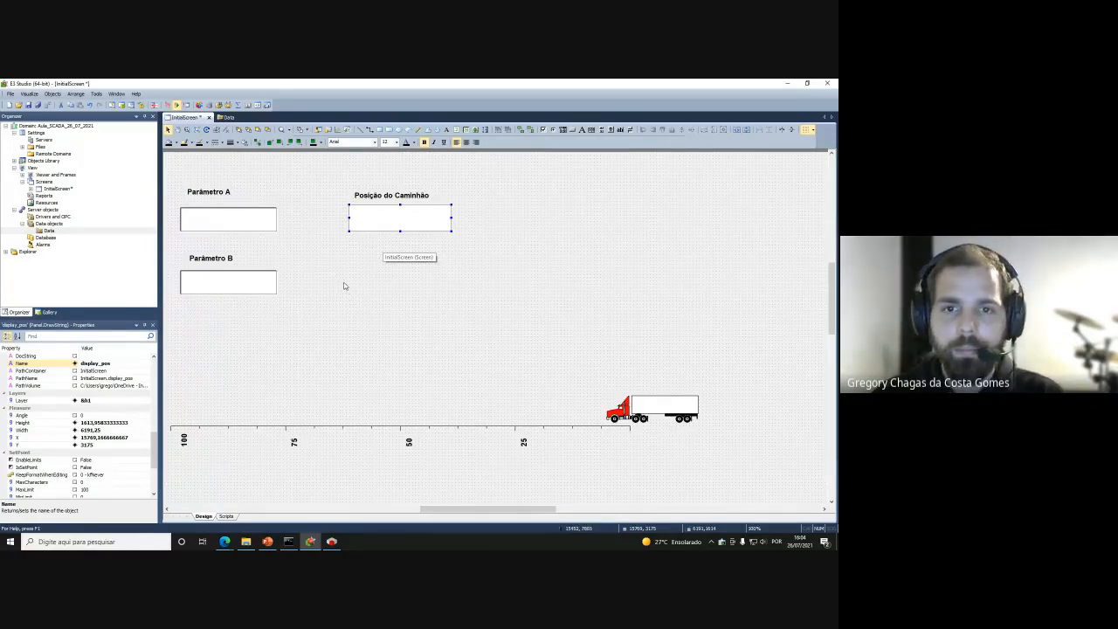
{"action": "left_click", "coordinate": [648, 412]}
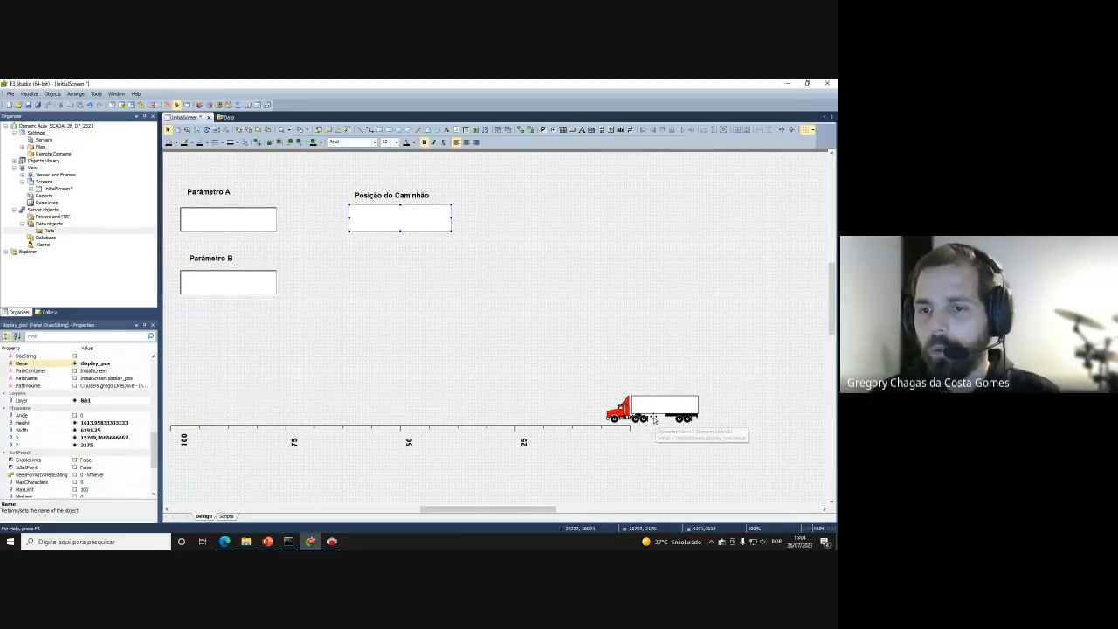
{"action": "left_click", "coordinate": [426, 218]}
{"action": "left_click", "coordinate": [642, 405]}
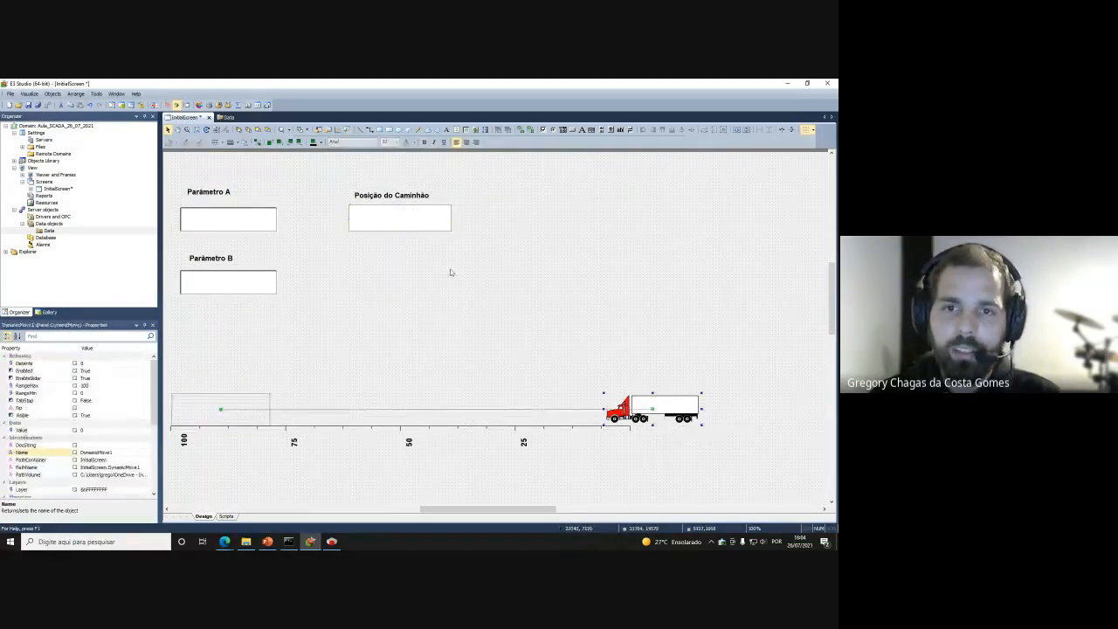
{"action": "left_click", "coordinate": [418, 231]}
{"action": "left_click", "coordinate": [640, 403]}
{"action": "left_click", "coordinate": [445, 217]}
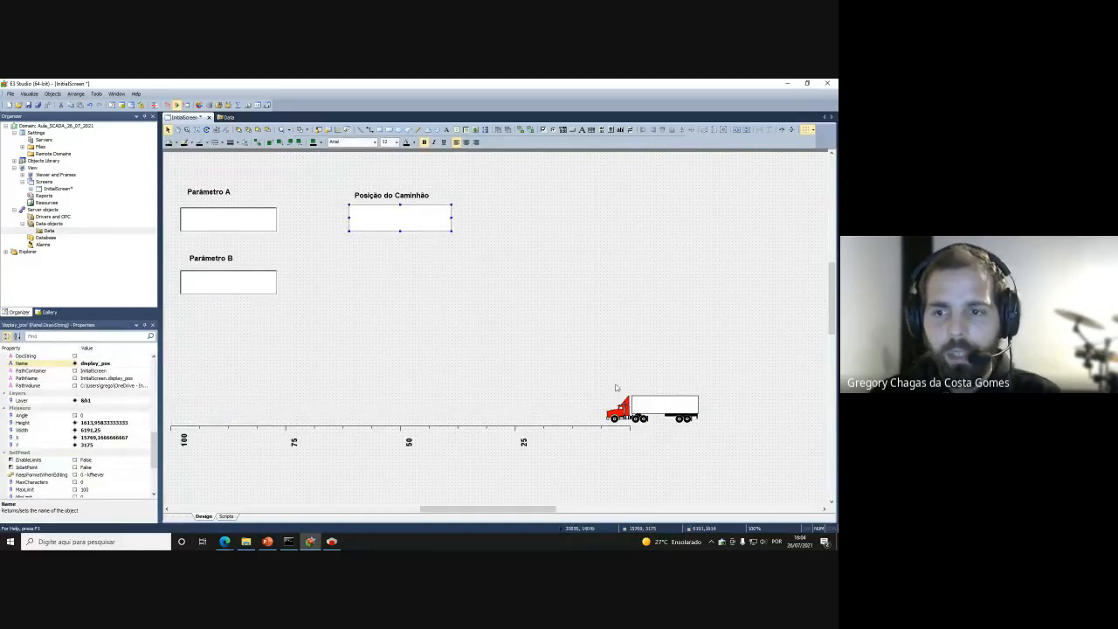
{"action": "left_click", "coordinate": [638, 404]}
{"action": "left_click", "coordinate": [414, 229]}
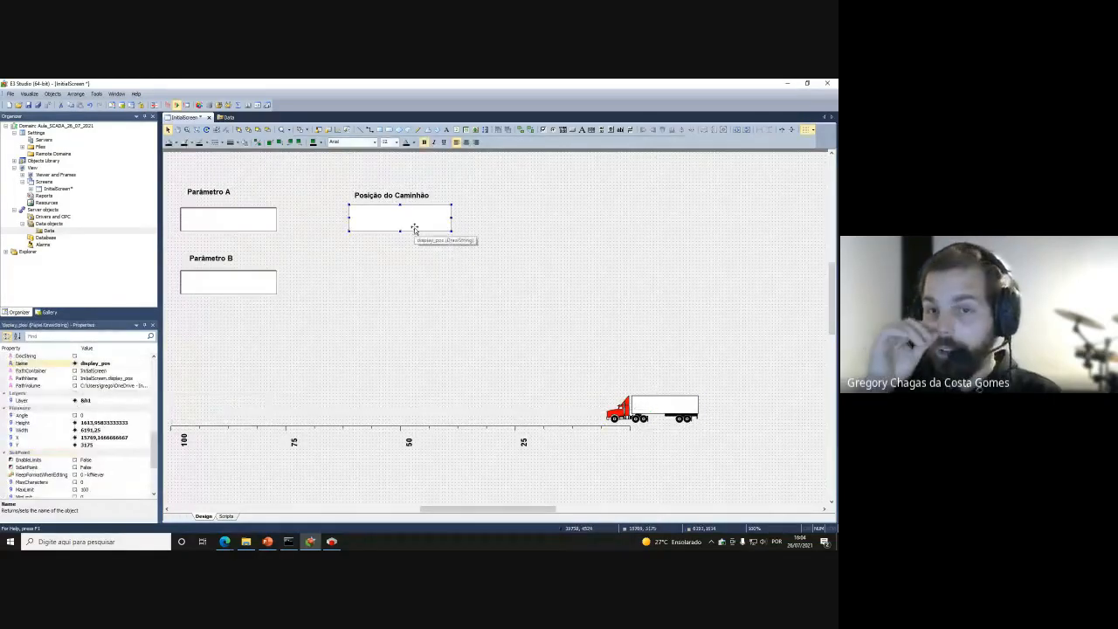
Switch to the PowerPoint presentation and examine how the arrows connect the circle, rectangle and ellipse in the slide 21 diagrams
{"action": "left_click", "coordinate": [268, 541]}
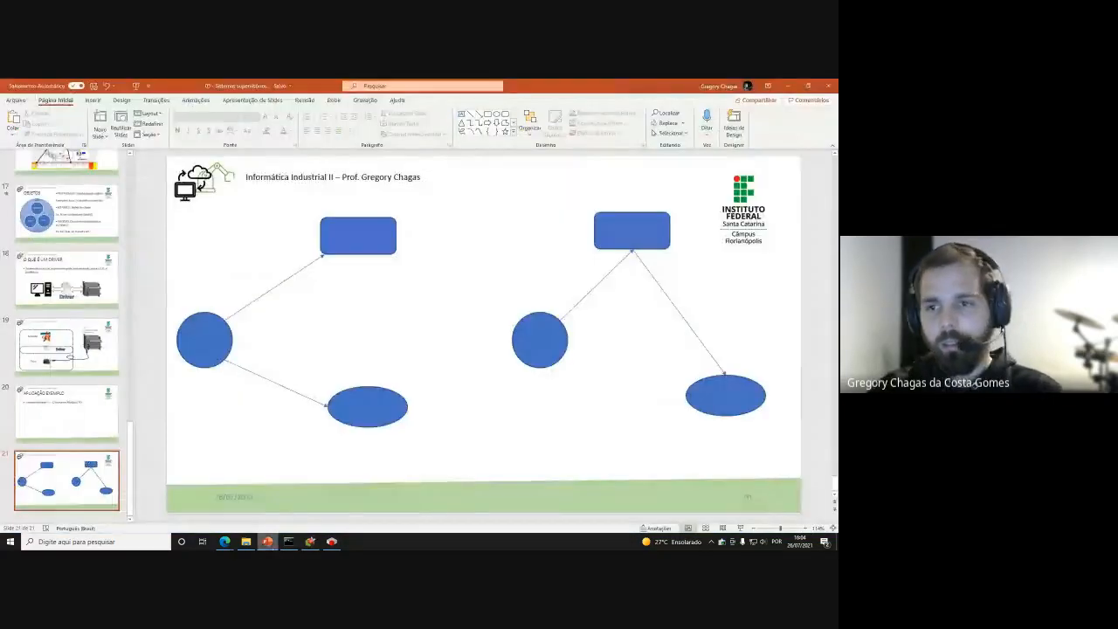
{"action": "left_click_drag", "start_coordinate": [492, 186], "coordinate": [802, 470]}
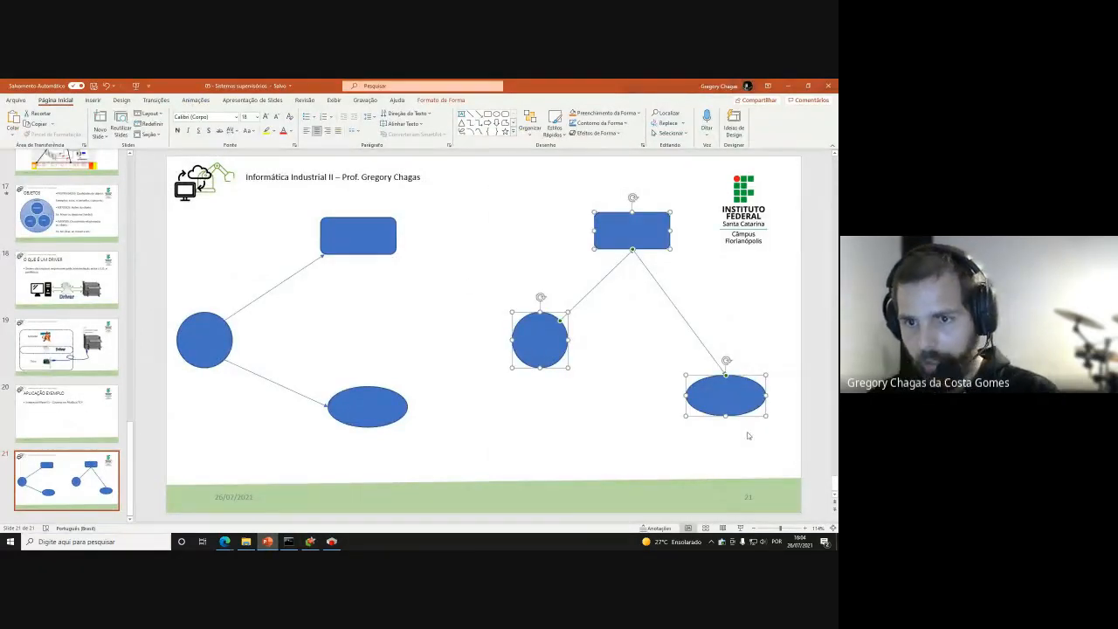
{"action": "left_click", "coordinate": [636, 412]}
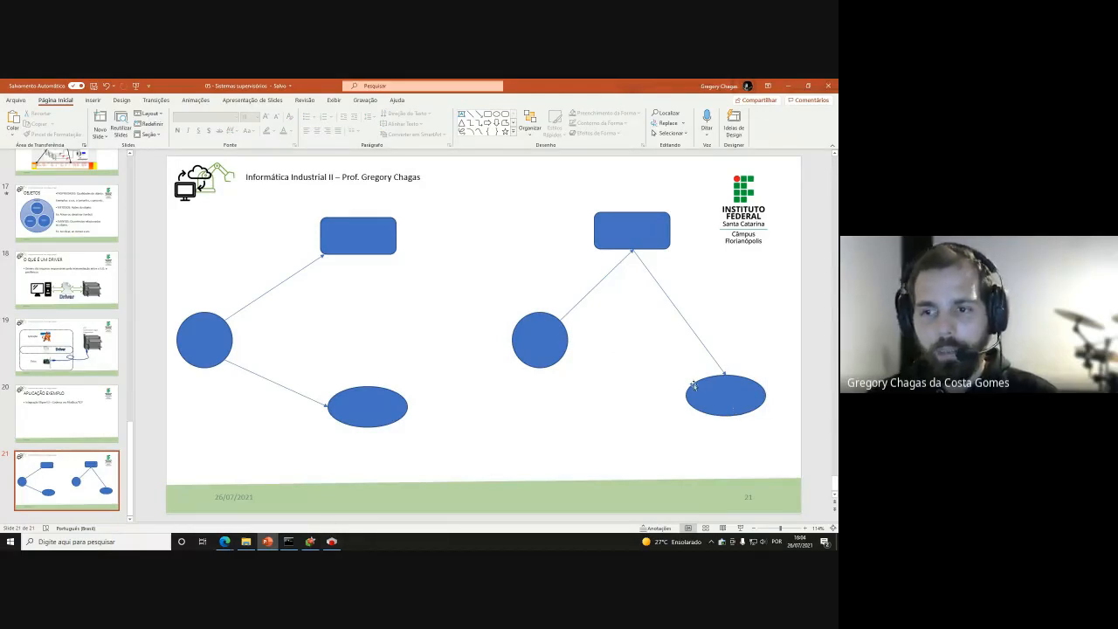
{"action": "left_click", "coordinate": [718, 388]}
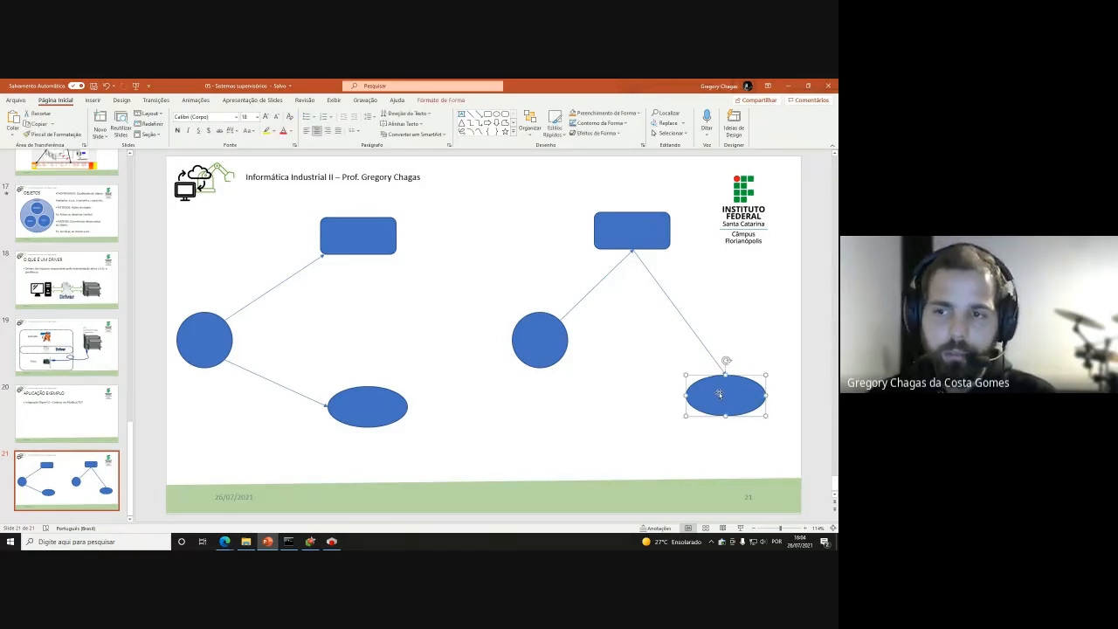
{"action": "left_click", "coordinate": [643, 243]}
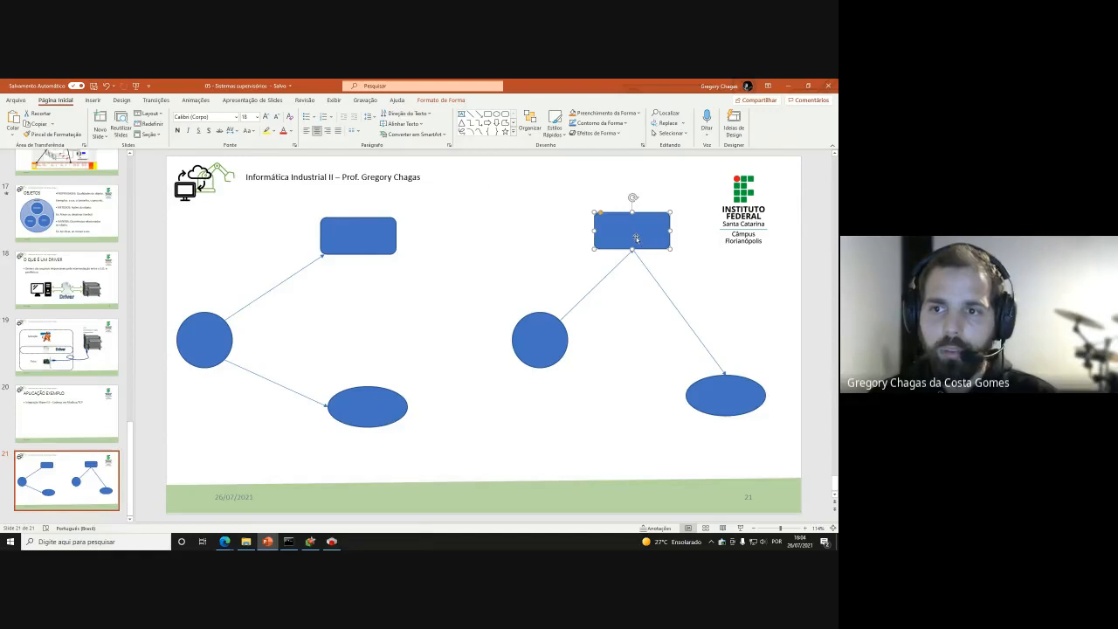
{"action": "left_click", "coordinate": [498, 304]}
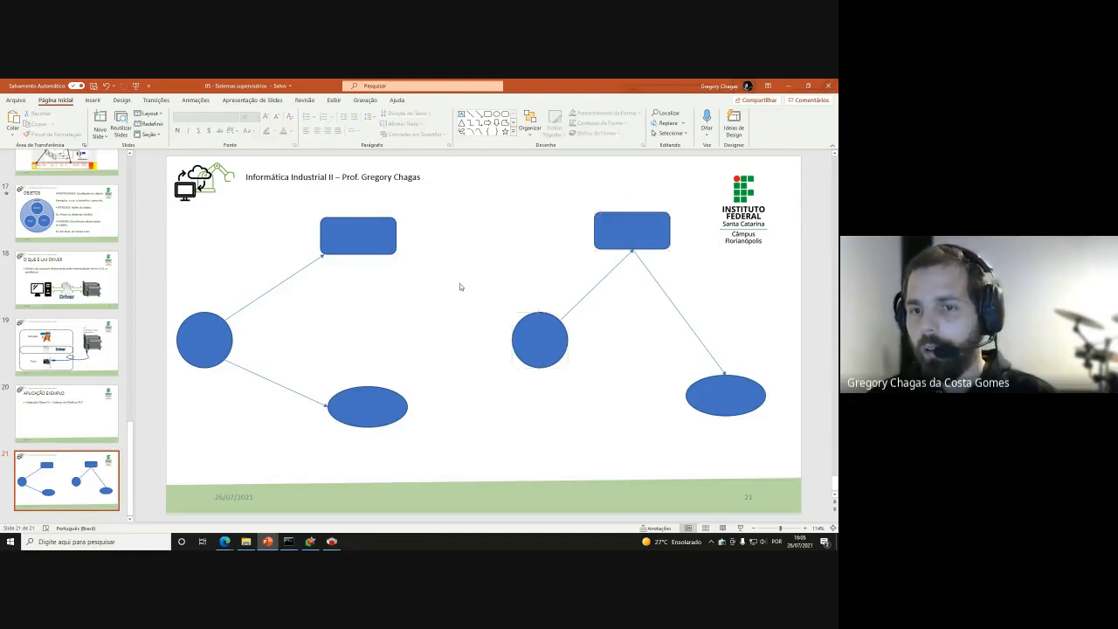
{"action": "left_click_drag", "start_coordinate": [460, 283], "coordinate": [636, 442]}
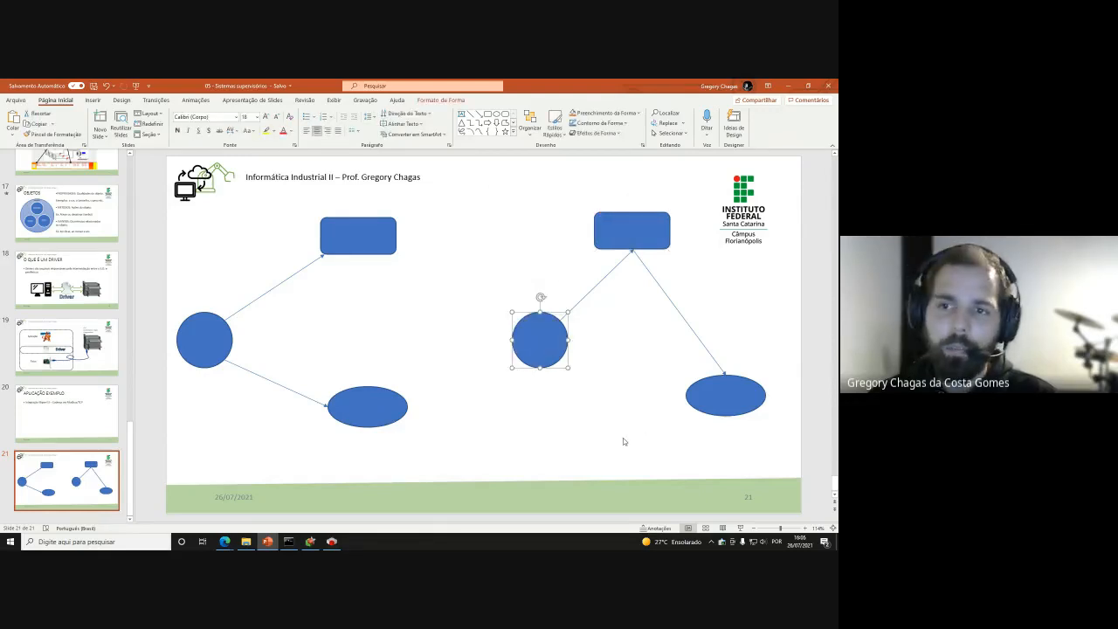
{"action": "left_click", "coordinate": [614, 438]}
{"action": "left_click", "coordinate": [544, 346]}
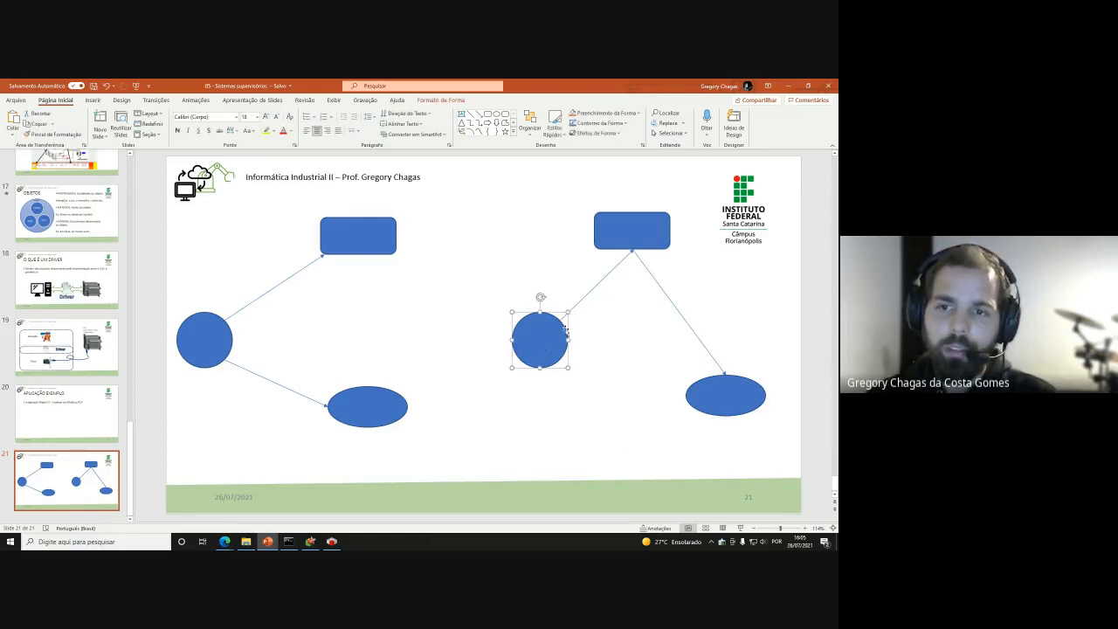
{"action": "left_click", "coordinate": [632, 234]}
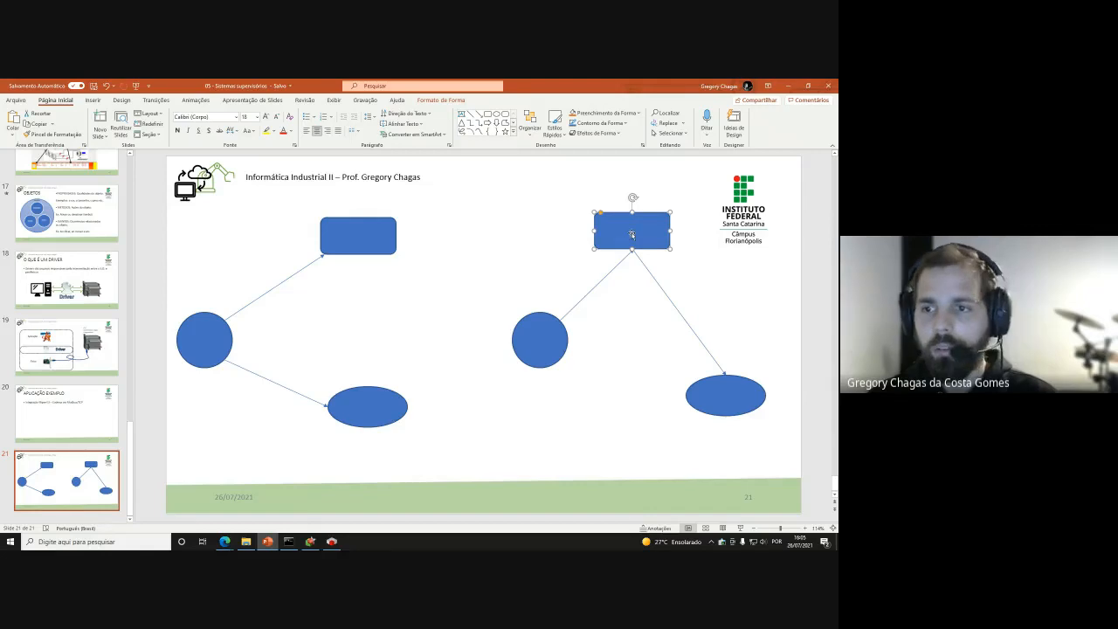
{"action": "left_click", "coordinate": [722, 388]}
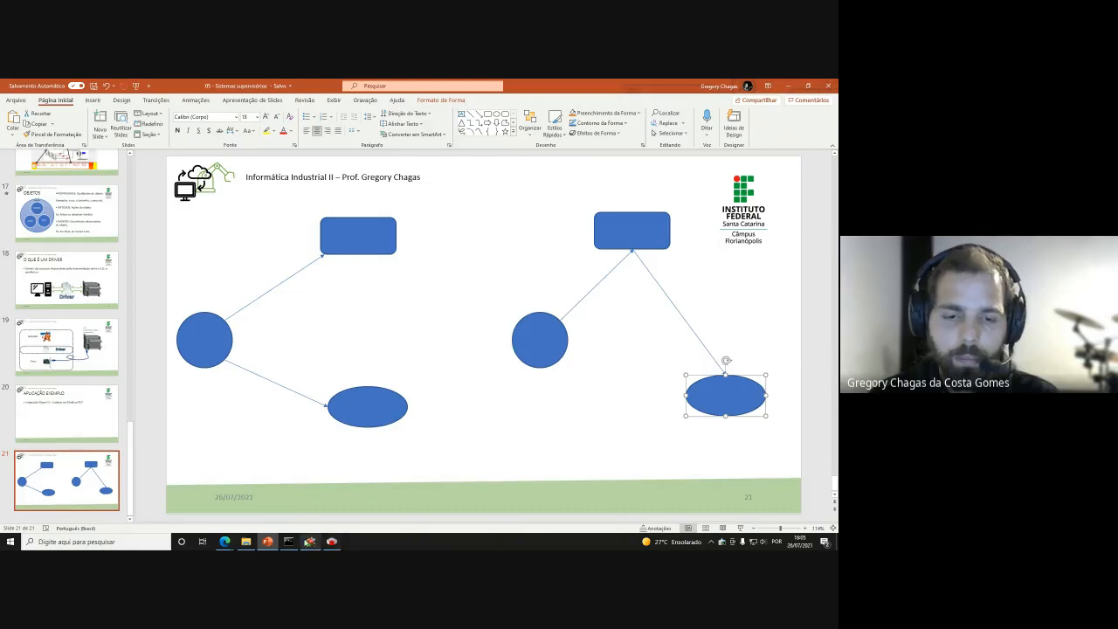
Switch back to E3 Studio and remove the link from the Value property of the truck's movement animation
{"action": "left_click", "coordinate": [310, 542]}
{"action": "left_click", "coordinate": [637, 410]}
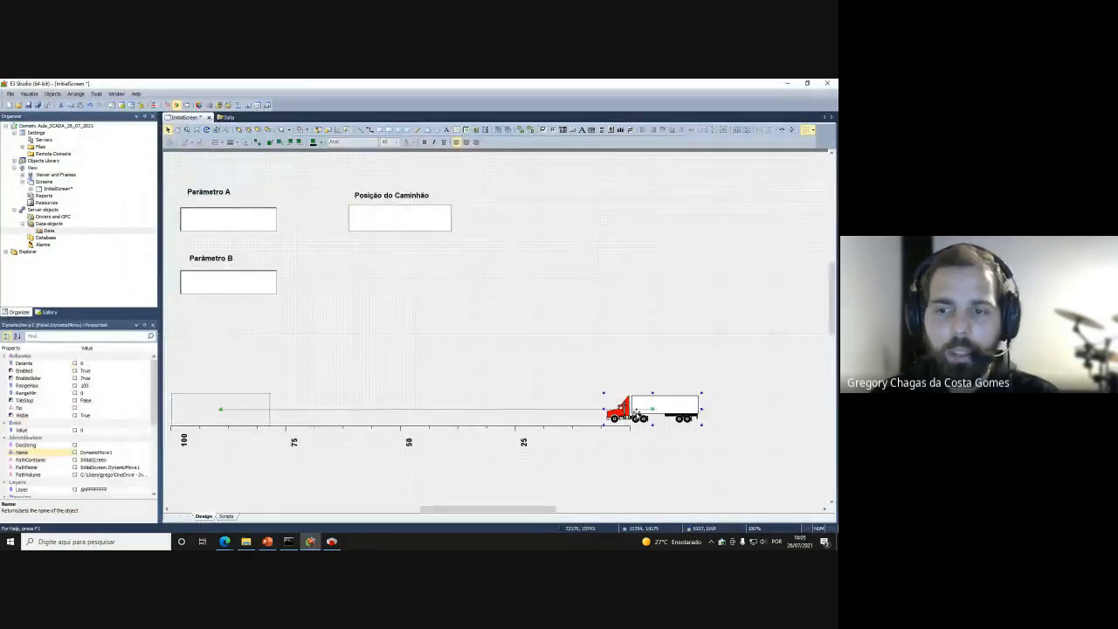
{"action": "right_click", "coordinate": [637, 410]}
{"action": "left_click", "coordinate": [659, 406]}
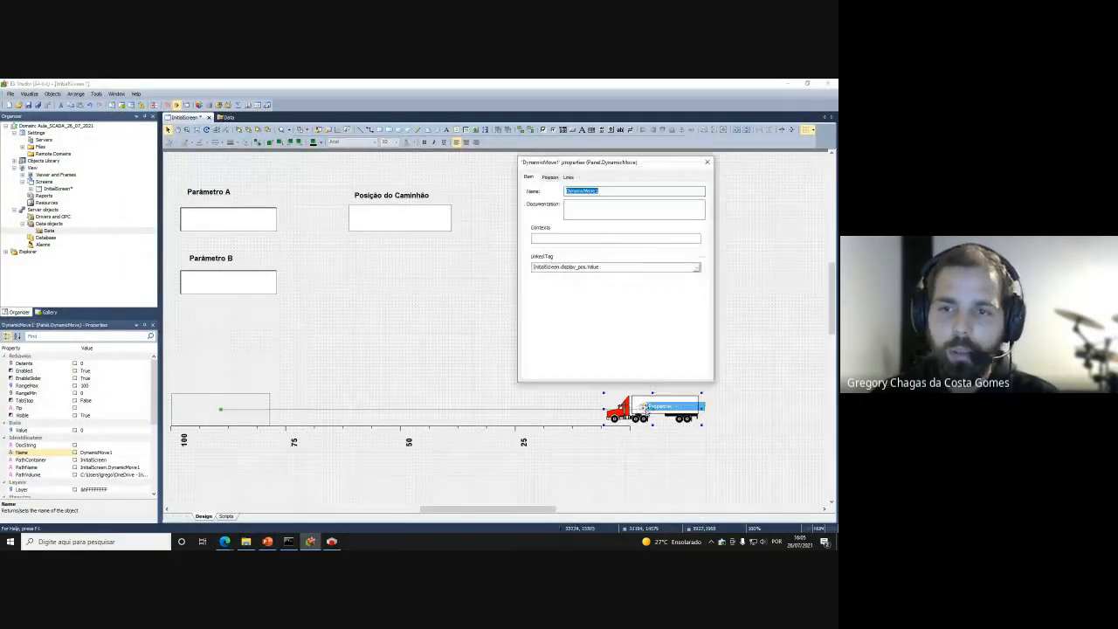
{"action": "left_click", "coordinate": [569, 177]}
{"action": "left_click", "coordinate": [649, 203]}
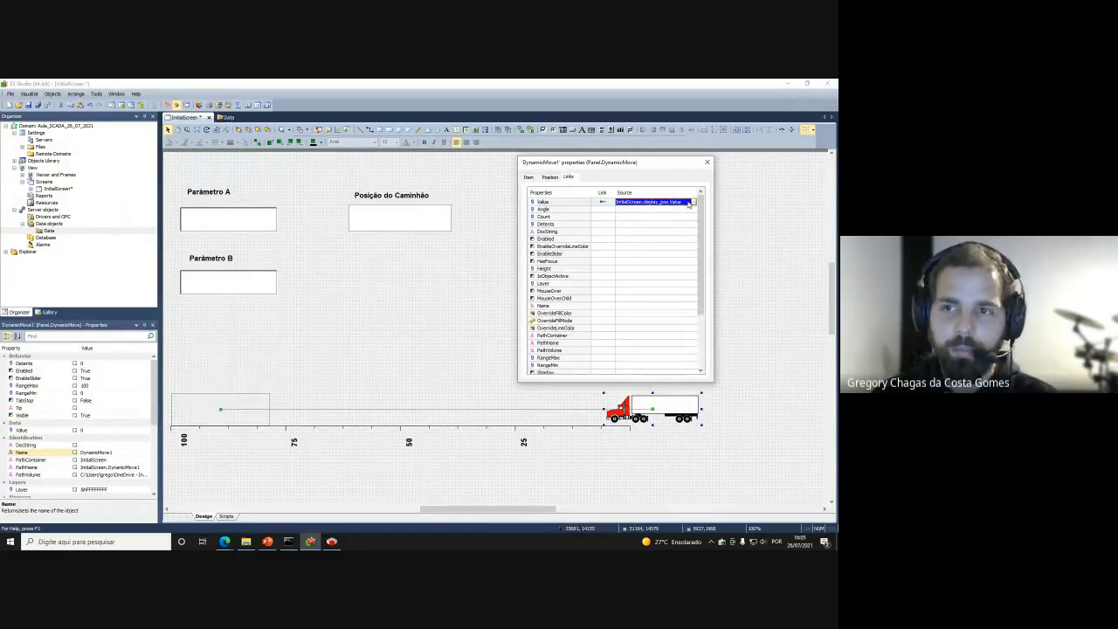
{"action": "left_click", "coordinate": [690, 203]}
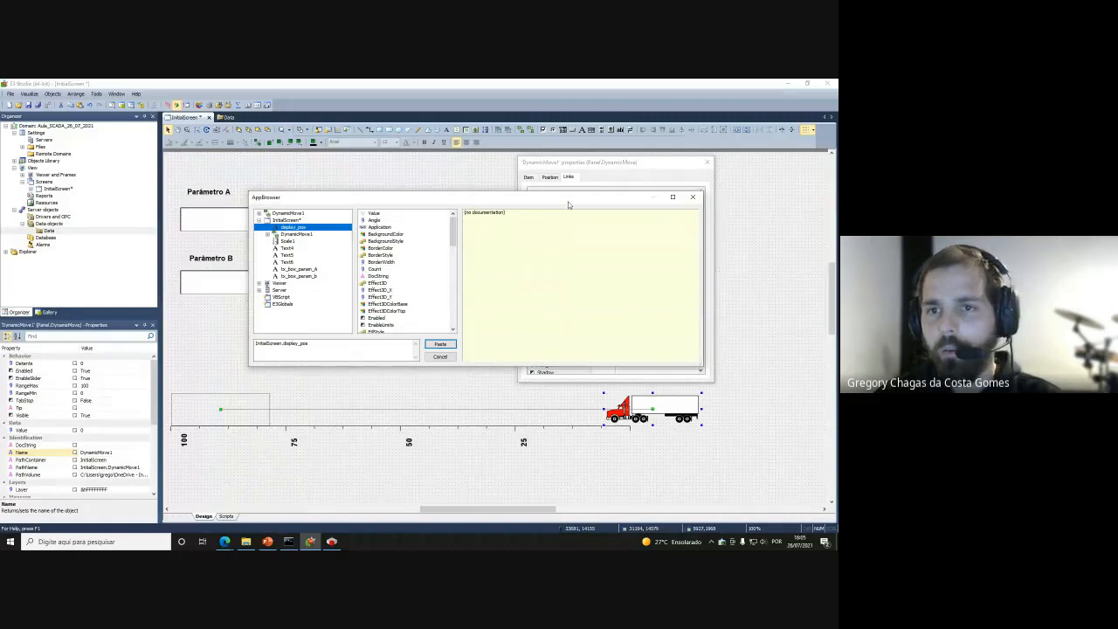
{"action": "left_click", "coordinate": [691, 199]}
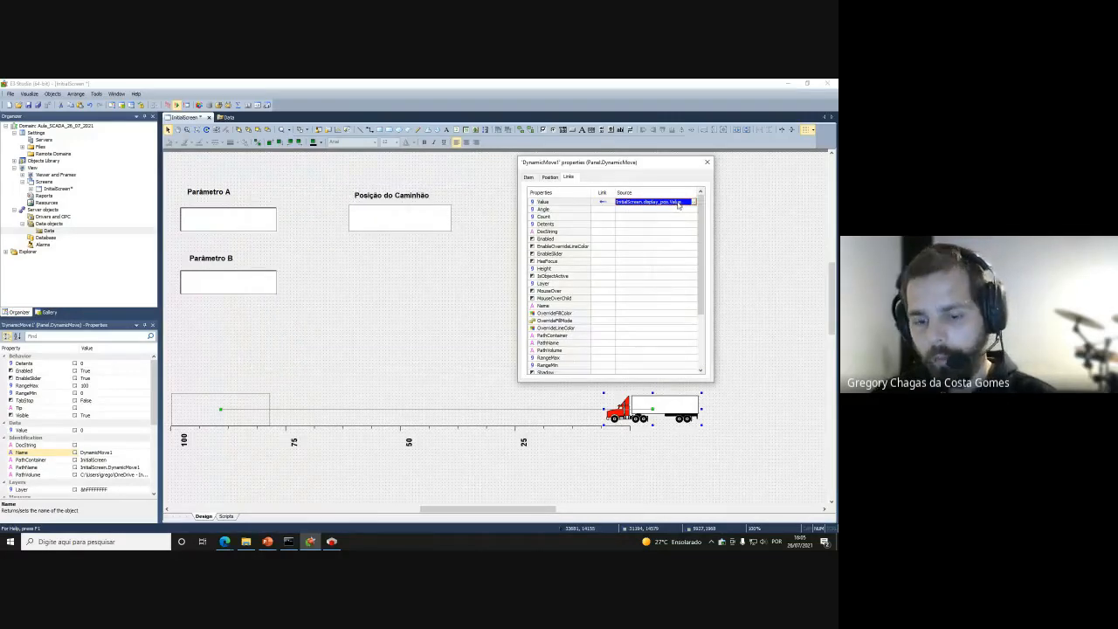
{"action": "left_click", "coordinate": [602, 201]}
{"action": "left_click", "coordinate": [618, 207]}
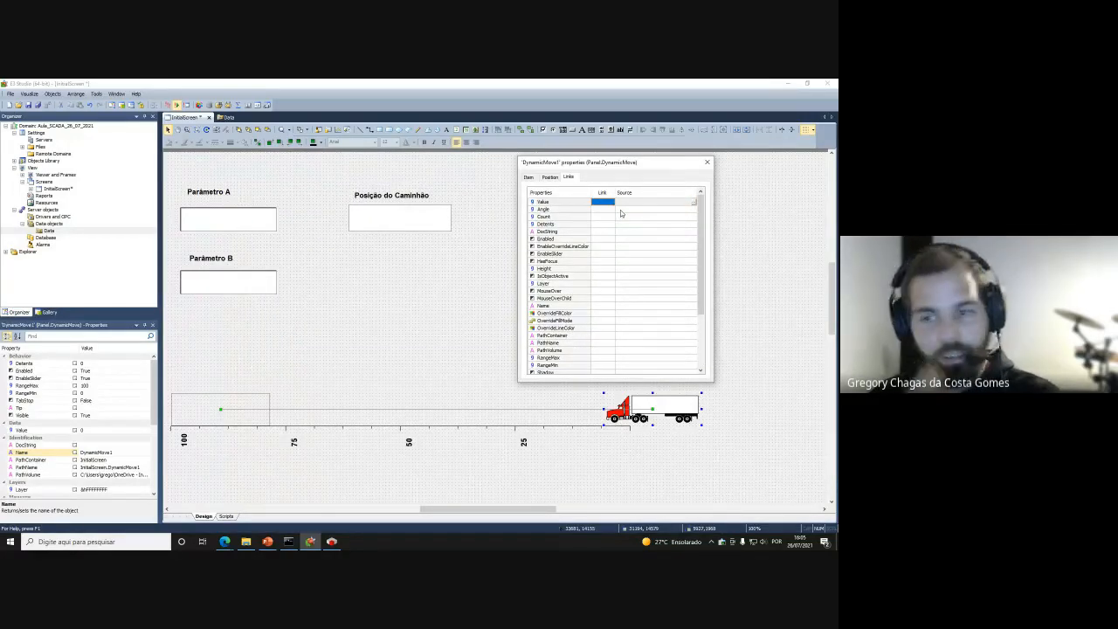
{"action": "left_click", "coordinate": [707, 162]}
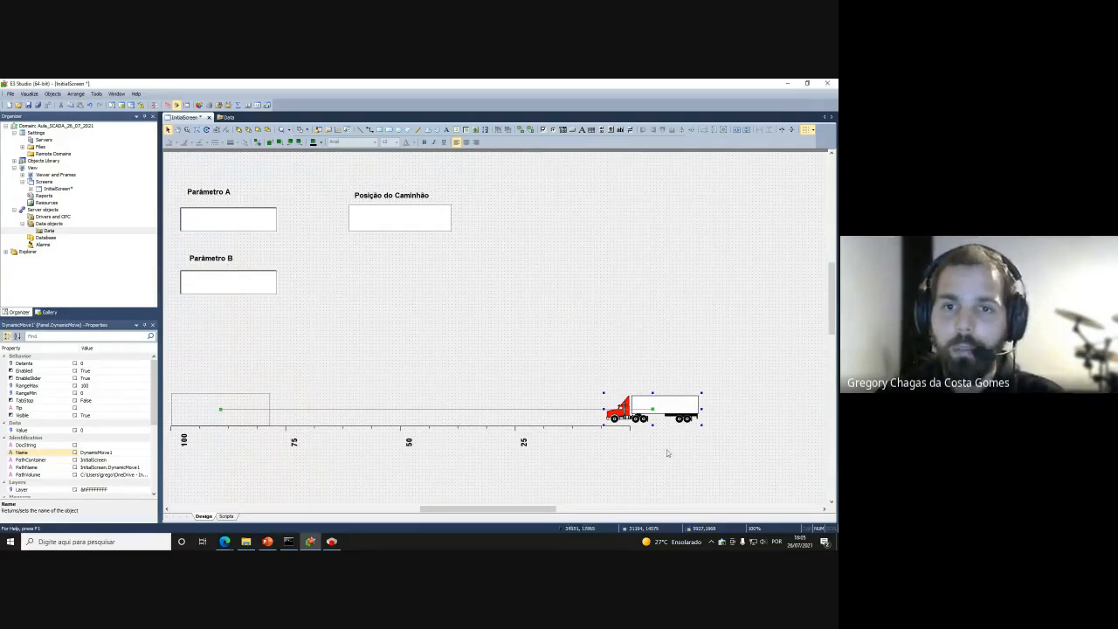
{"action": "left_click", "coordinate": [371, 225]}
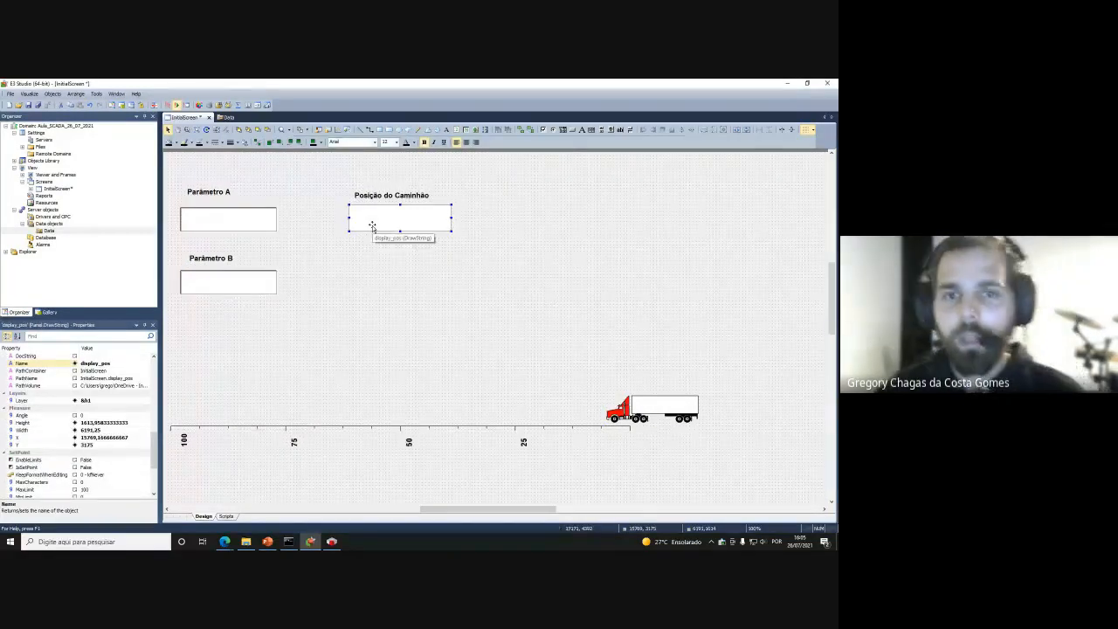
{"action": "left_click", "coordinate": [635, 402]}
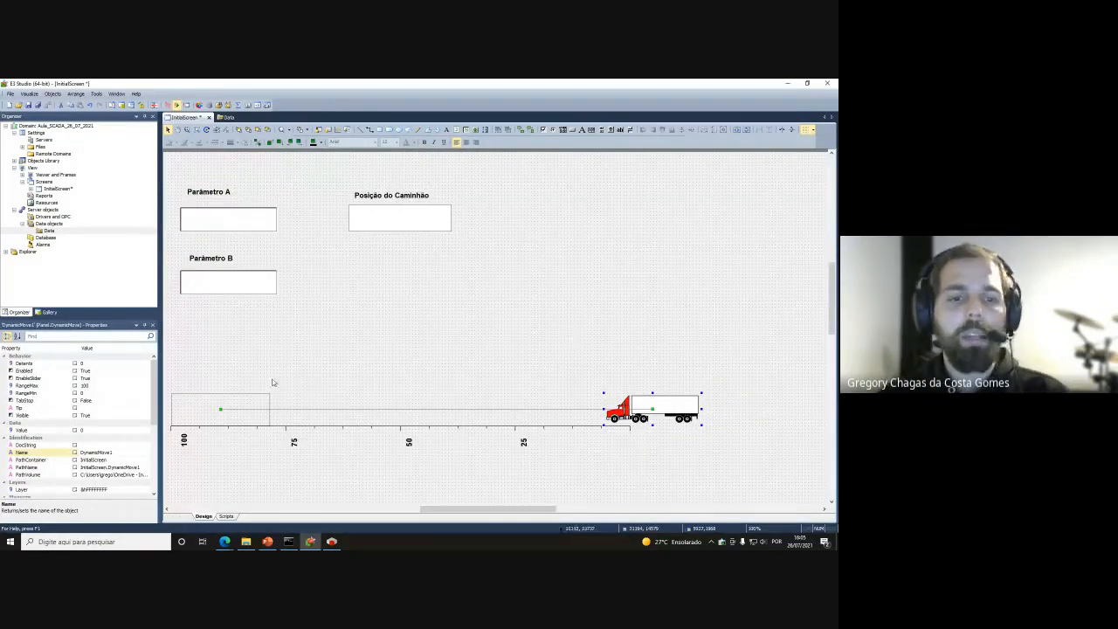
{"action": "left_click", "coordinate": [350, 215]}
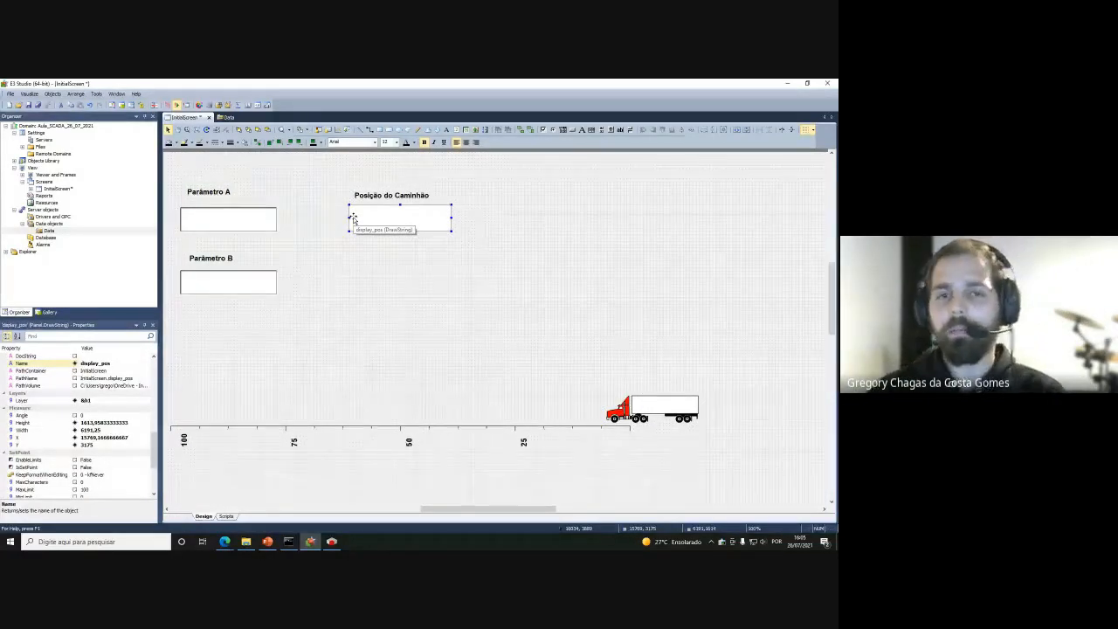
{"action": "left_click", "coordinate": [661, 407]}
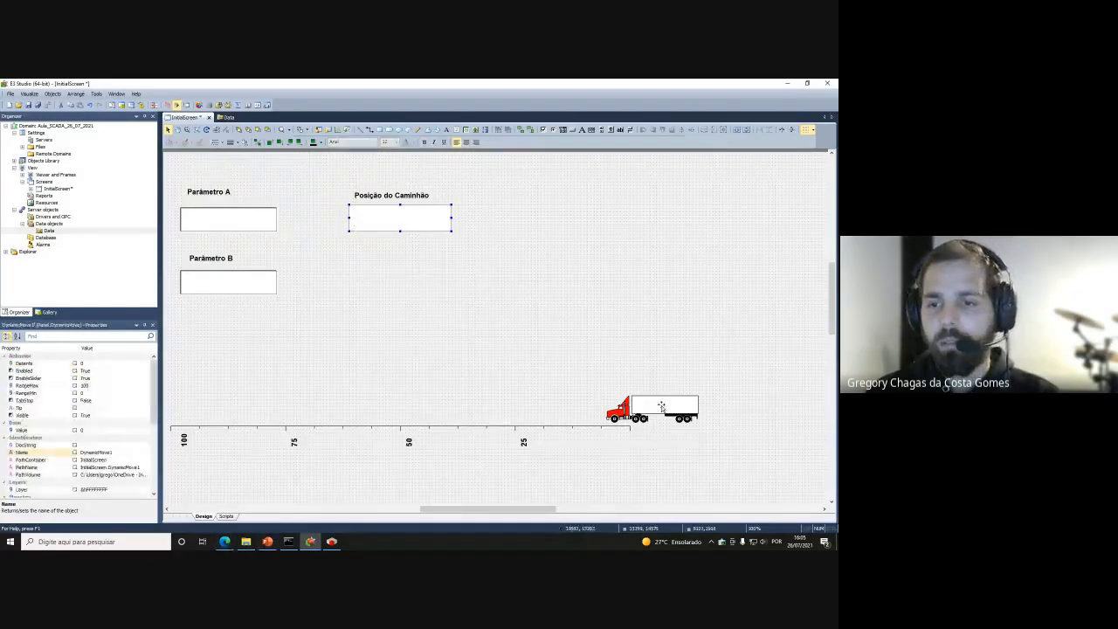
Switch to the PowerPoint presentation and compare the two arrow arrangements between circle, rectangle and ellipse on slide 21
{"action": "left_click", "coordinate": [407, 215]}
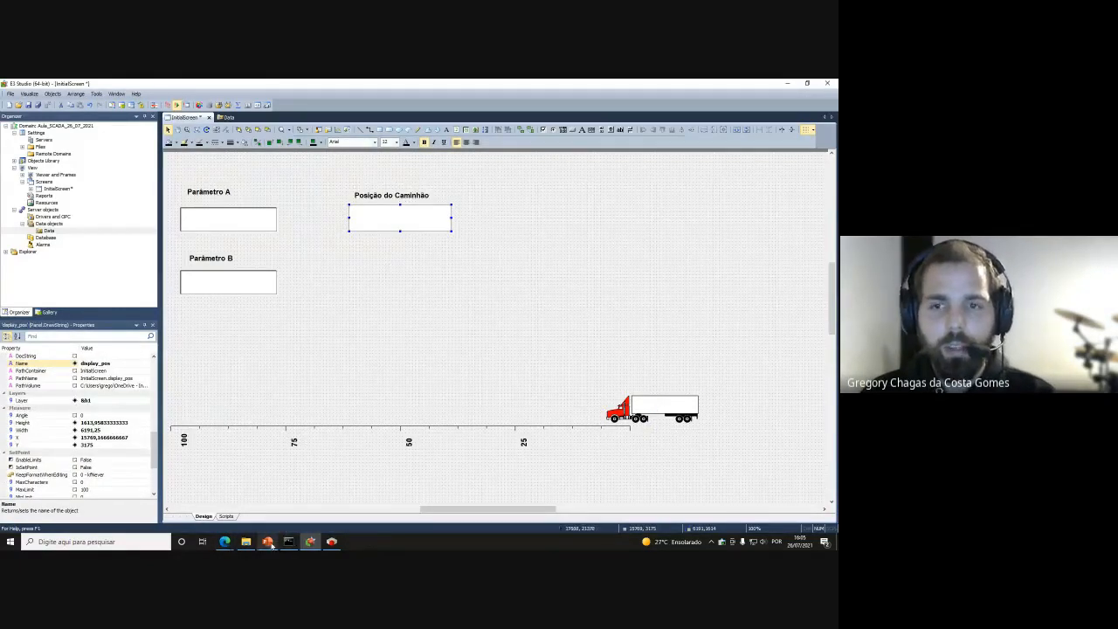
{"action": "left_click", "coordinate": [268, 542]}
{"action": "left_click_drag", "start_coordinate": [488, 196], "coordinate": [805, 474]}
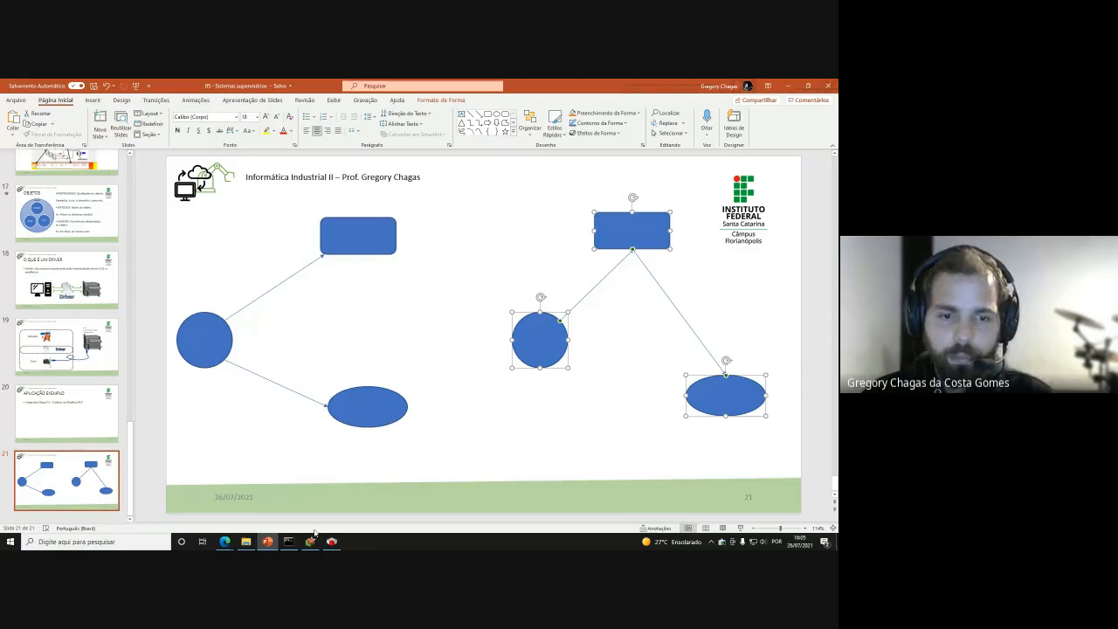
{"action": "left_click", "coordinate": [201, 339]}
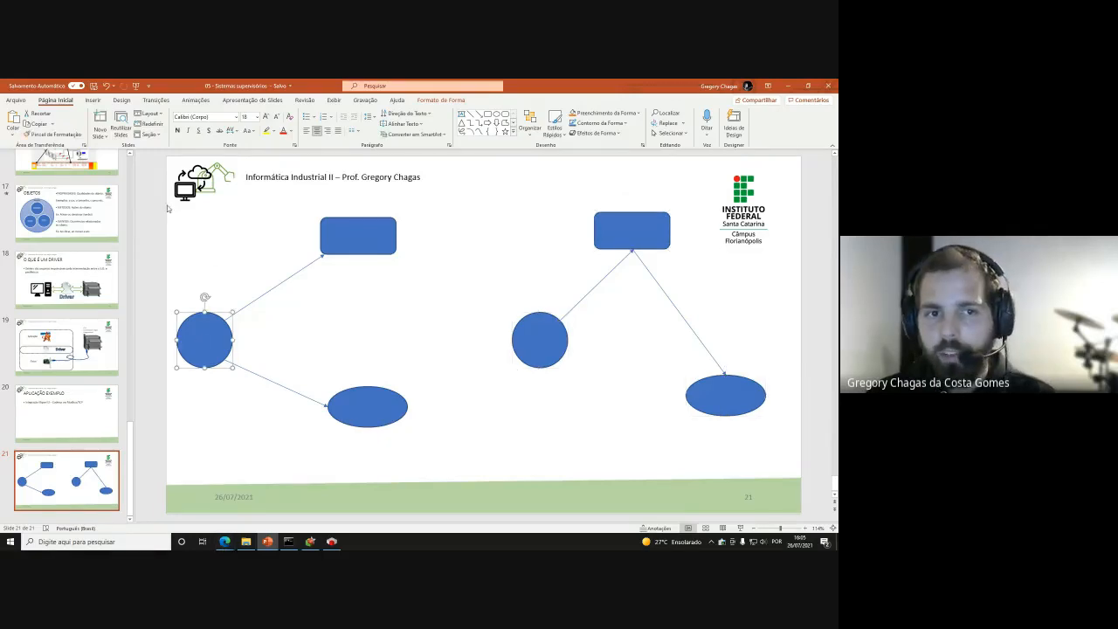
{"action": "left_click_drag", "start_coordinate": [169, 208], "coordinate": [444, 478]}
{"action": "left_click", "coordinate": [245, 337]}
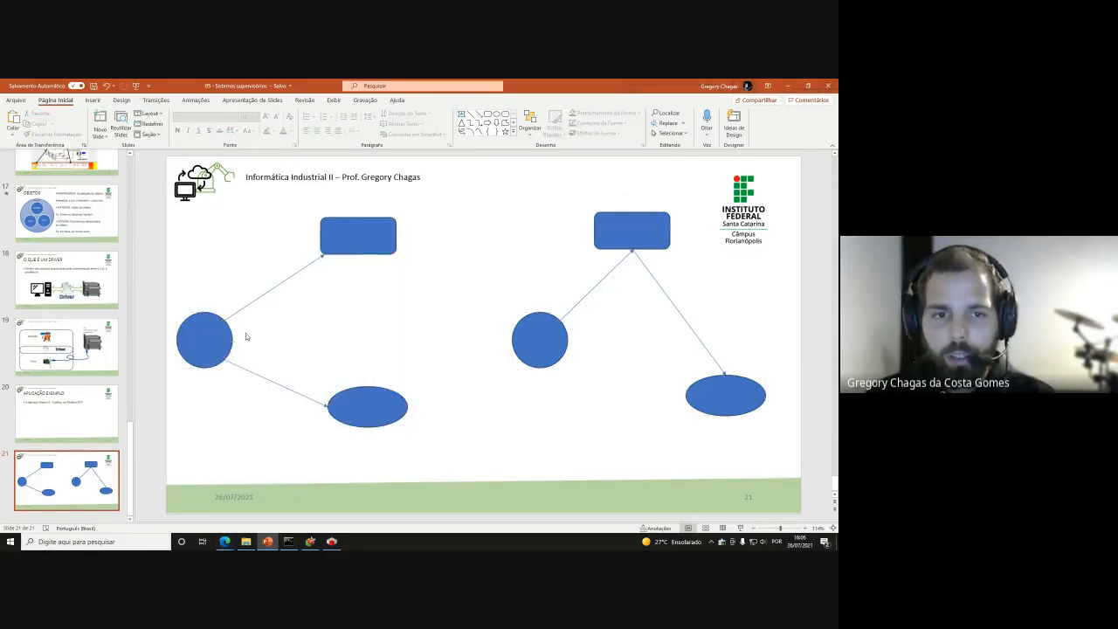
{"action": "left_click_drag", "start_coordinate": [172, 285], "coordinate": [259, 420]}
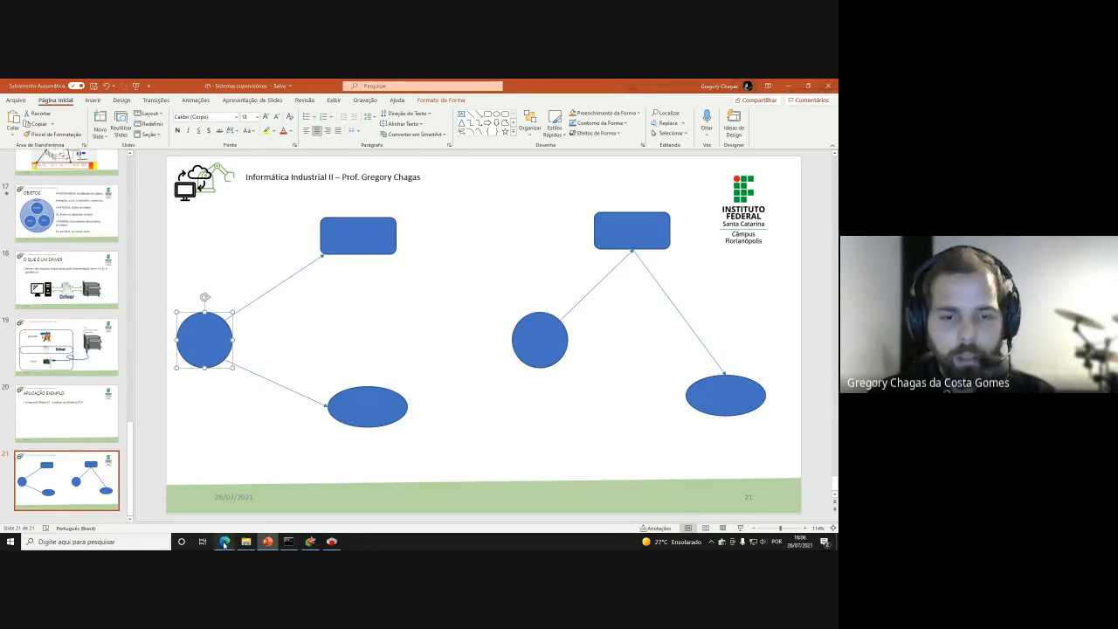
Switch to the Edge browser and open the Elipse Software website at elipse.com.br
{"action": "left_click", "coordinate": [310, 541]}
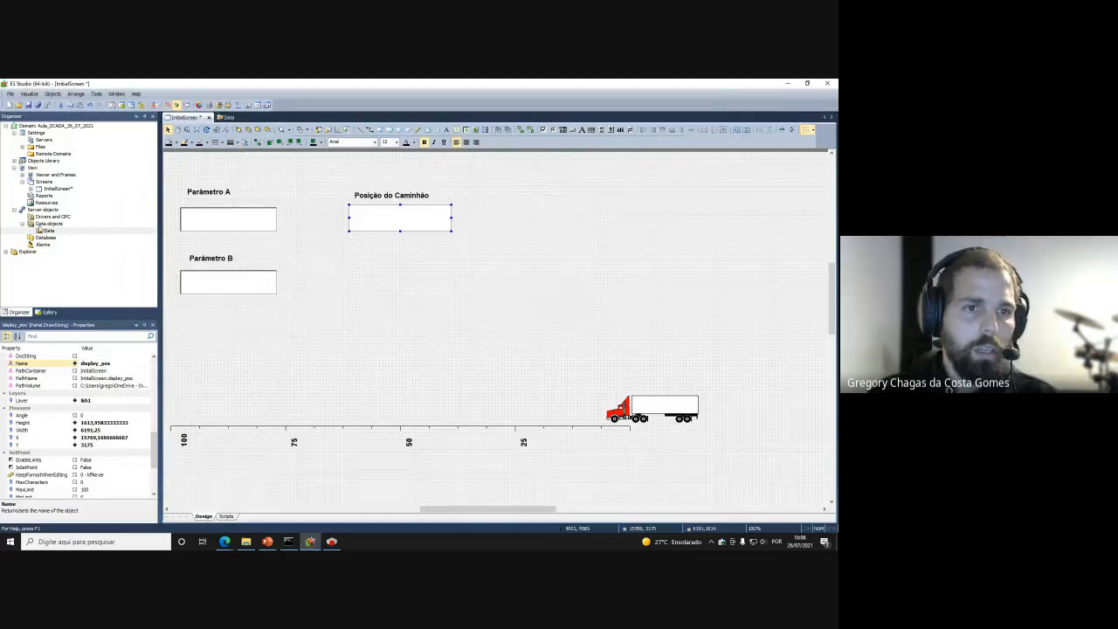
{"action": "mouse_move", "coordinate": [224, 540]}
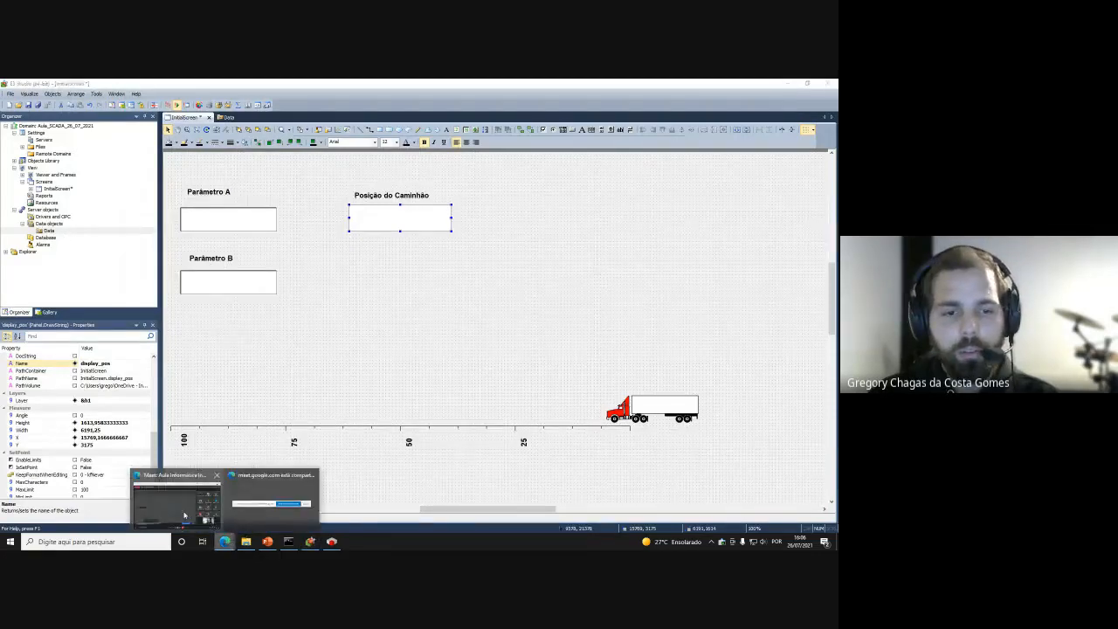
{"action": "left_click", "coordinate": [267, 493]}
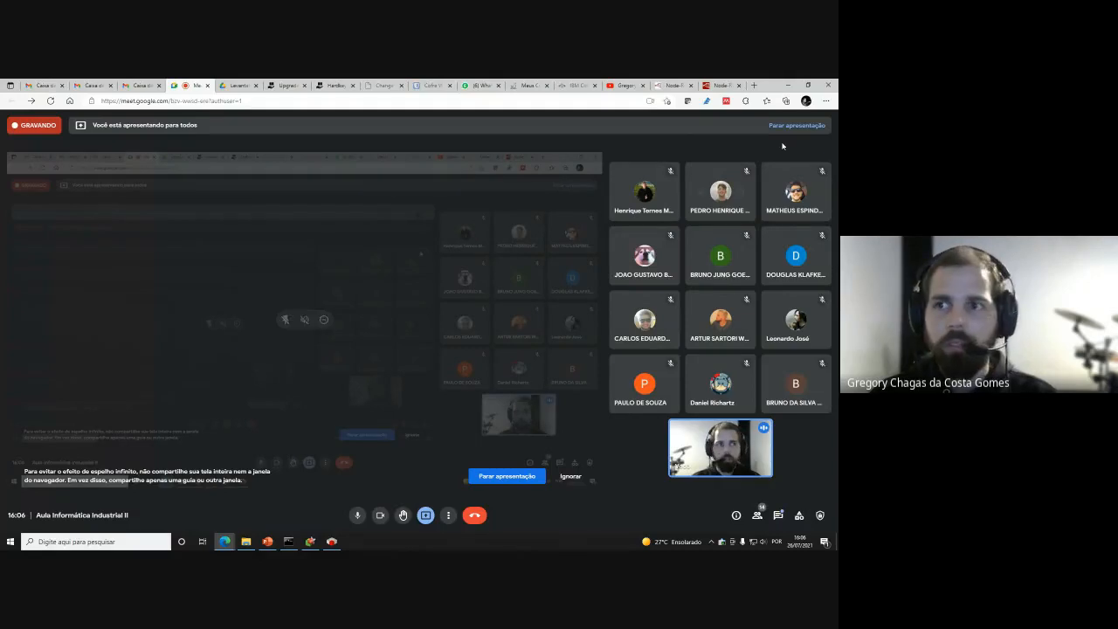
{"action": "left_click", "coordinate": [677, 86]}
{"action": "left_click", "coordinate": [522, 101]}
{"action": "type", "text": "elipse.com.br"}
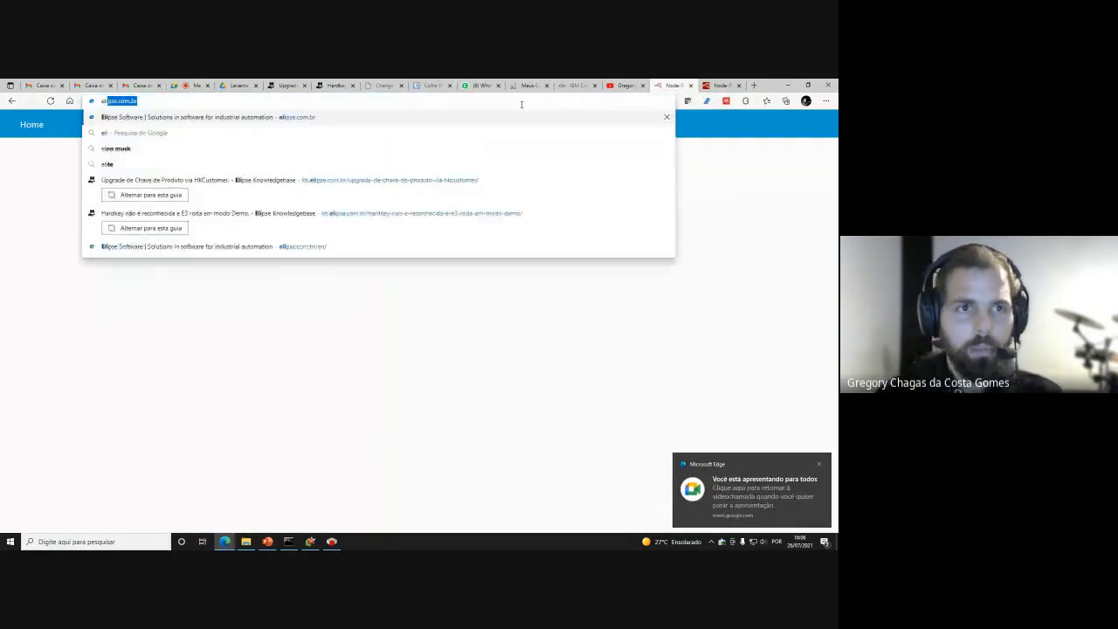
{"action": "key", "text": "Return"}
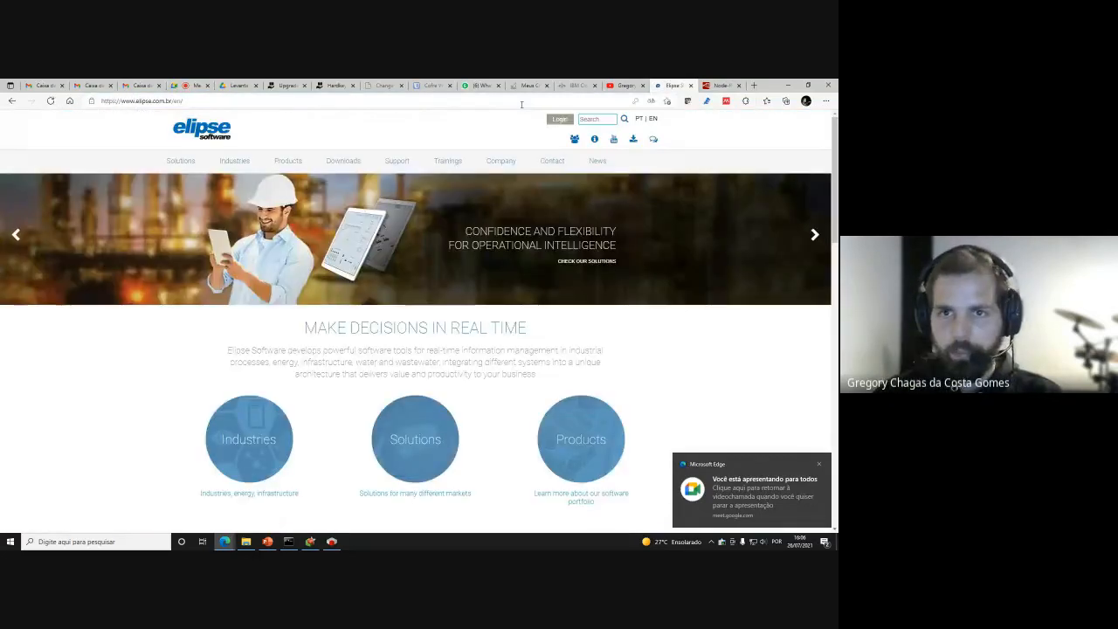
Filter the Elipse downloads by Drivers and locate the Driver Modicon Modbus Master (ASC/RTU/TCP) entry
{"action": "left_click", "coordinate": [351, 161]}
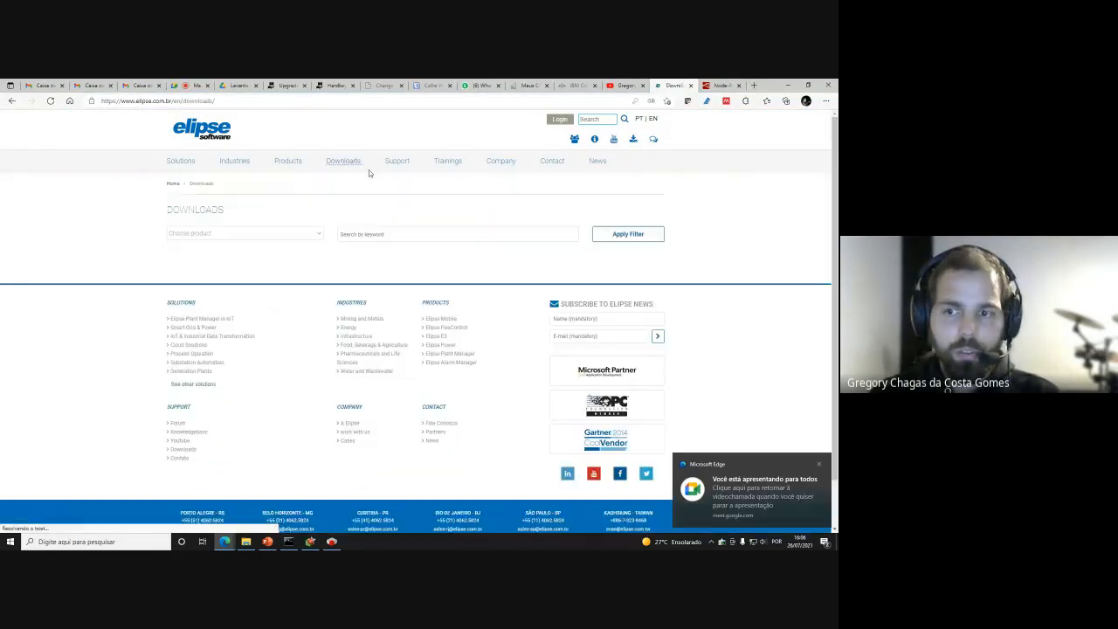
{"action": "left_click", "coordinate": [320, 236]}
{"action": "left_click", "coordinate": [237, 258]}
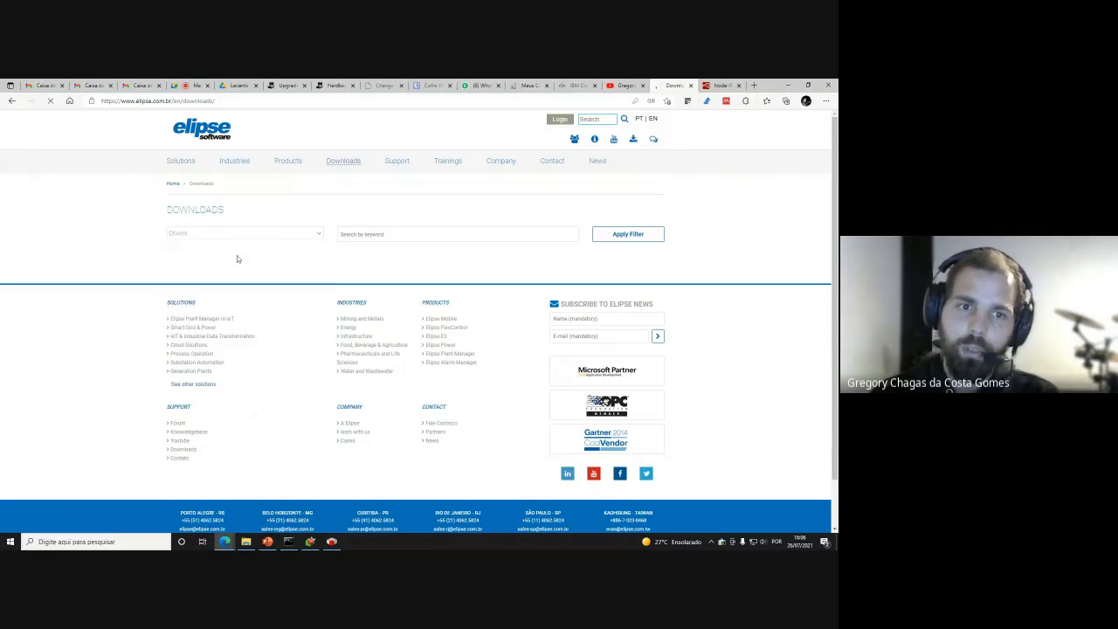
{"action": "left_click", "coordinate": [353, 234]}
{"action": "left_click", "coordinate": [352, 262]}
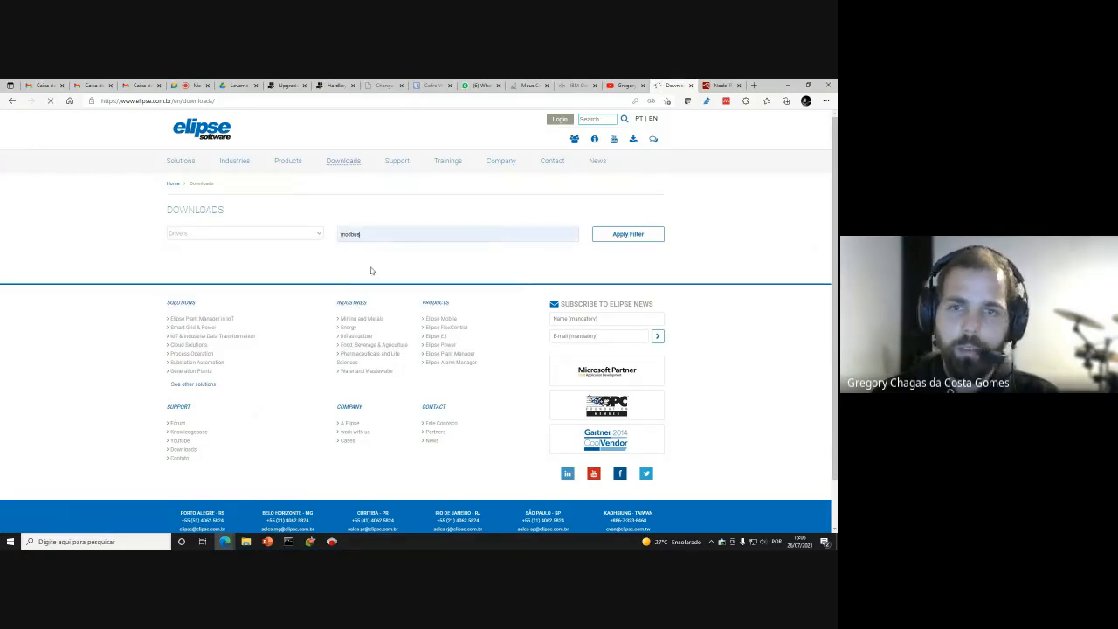
{"action": "left_click", "coordinate": [636, 234]}
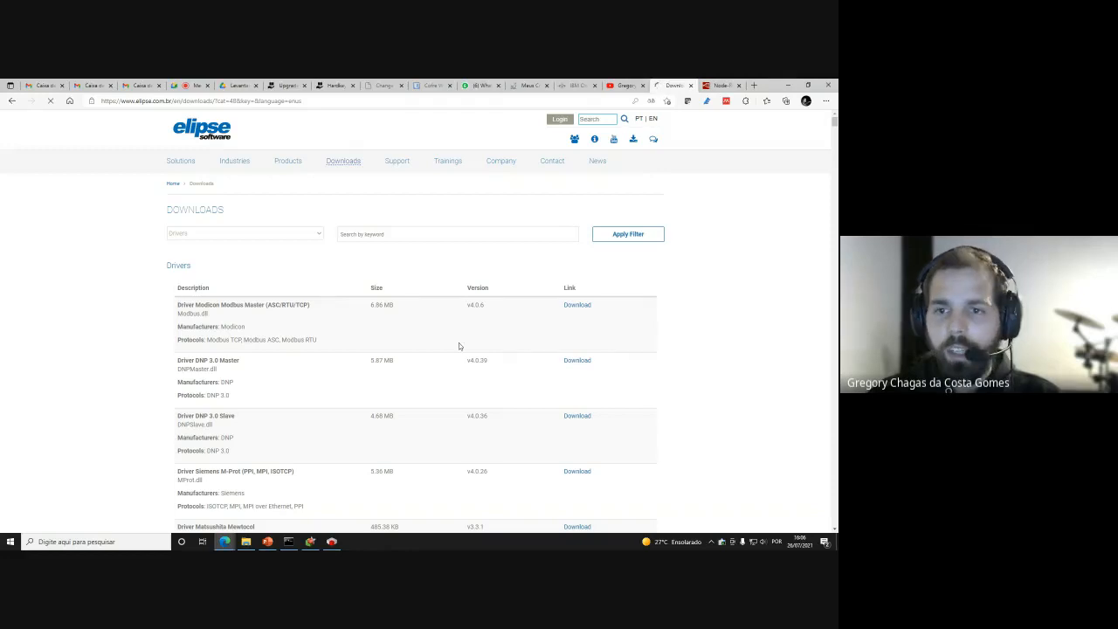
{"action": "left_click_drag", "start_coordinate": [175, 308], "coordinate": [322, 312]}
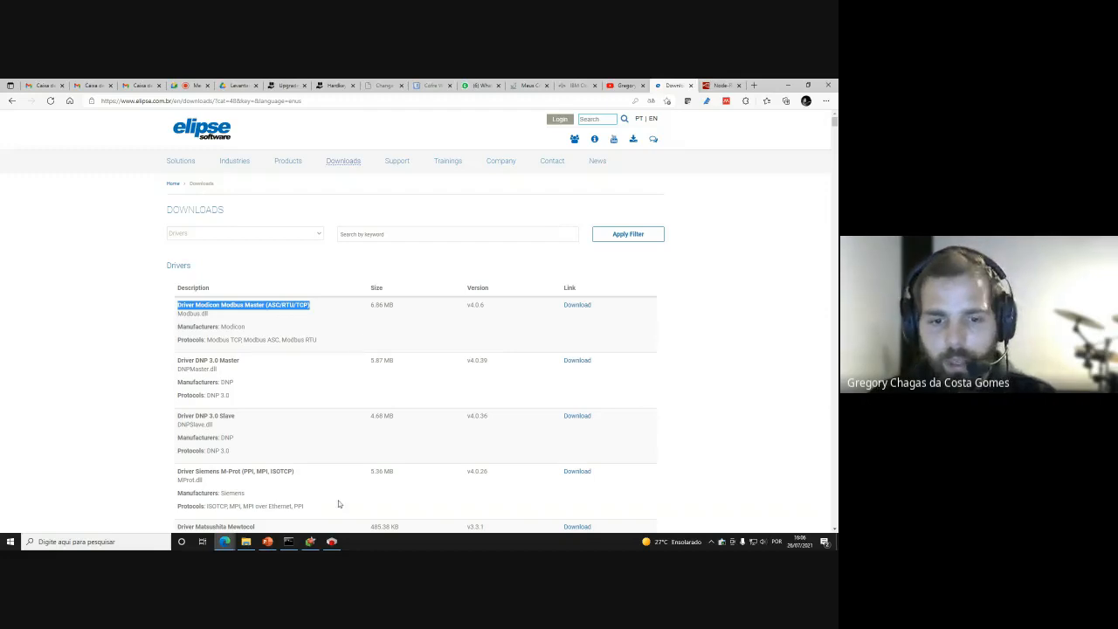
Switch back to E3 Studio and insert an I/O driver under Drivers and OPC in the Aula_SCADA_26_07_2021.prj project
{"action": "left_click", "coordinate": [310, 541]}
{"action": "left_click", "coordinate": [342, 304]}
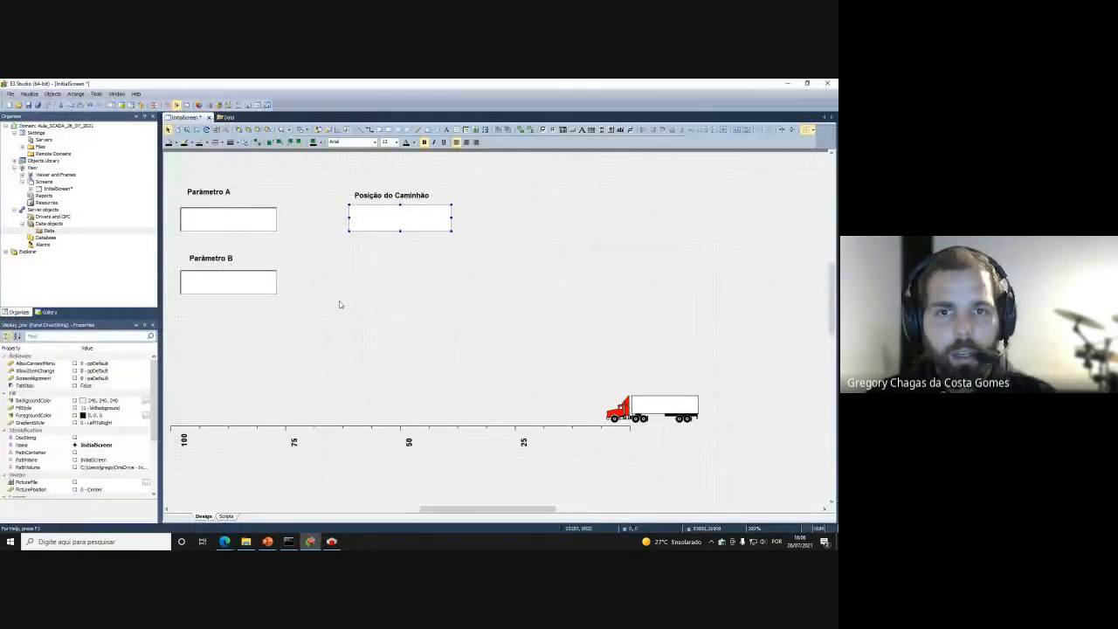
{"action": "left_click", "coordinate": [53, 218]}
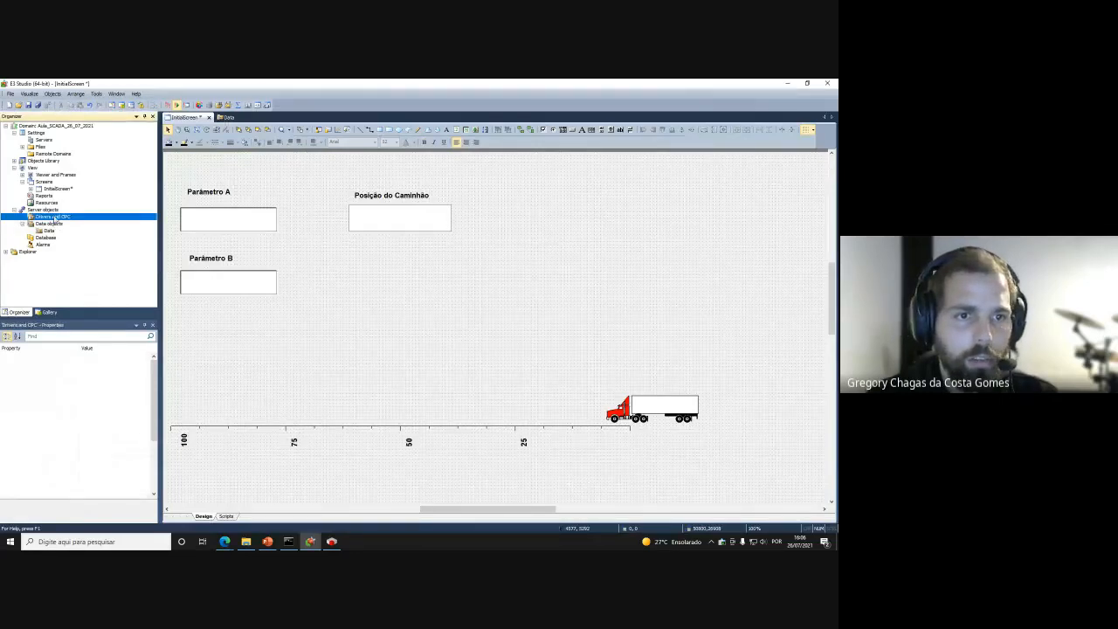
{"action": "right_click", "coordinate": [55, 220]}
{"action": "mouse_move", "coordinate": [81, 224]}
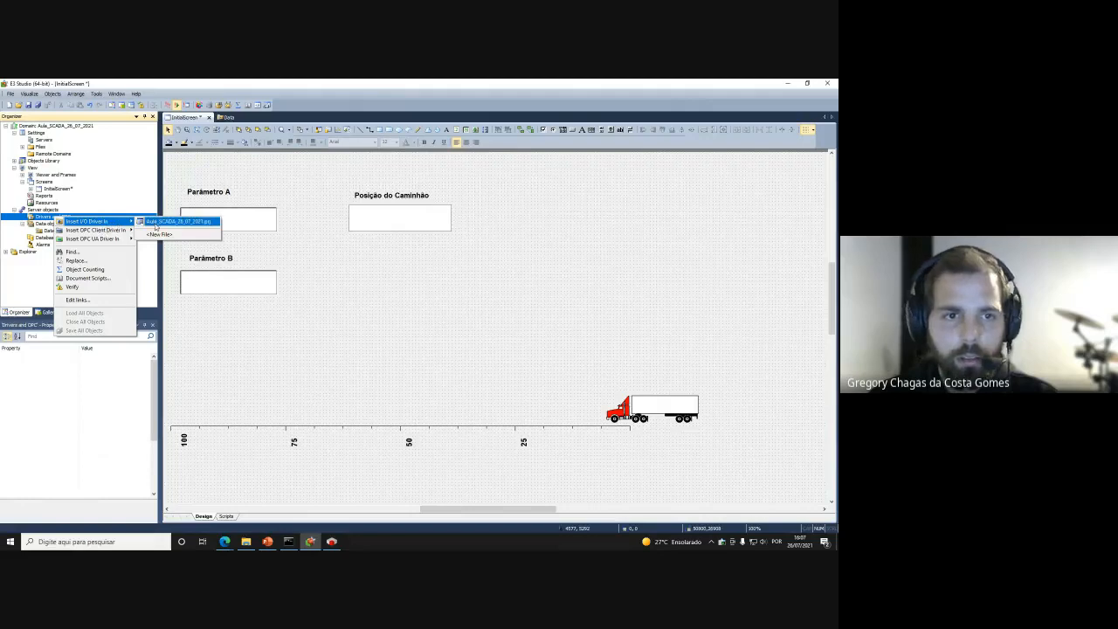
{"action": "left_click", "coordinate": [159, 223]}
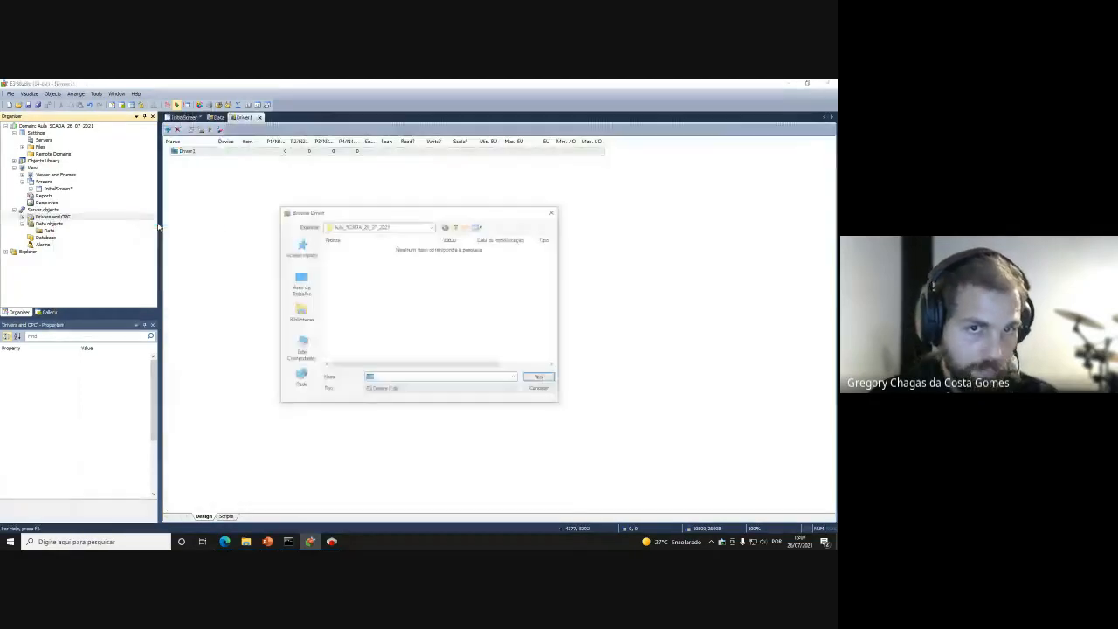
Browse for the driver file in the Softwares folder of Informática Industrial II, under Unidades Curriculares and MECATRÔNICA
{"action": "left_click", "coordinate": [455, 226]}
{"action": "left_click", "coordinate": [455, 227]}
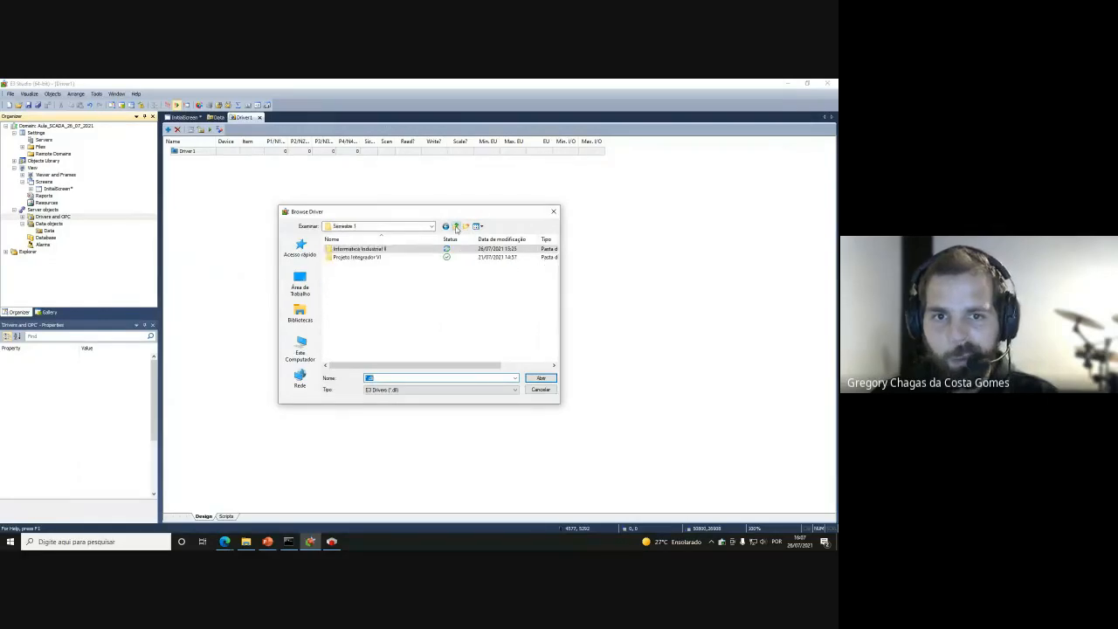
{"action": "left_click", "coordinate": [455, 227]}
{"action": "scroll", "coordinate": [393, 323], "scroll_direction": "down", "scroll_amount": 1}
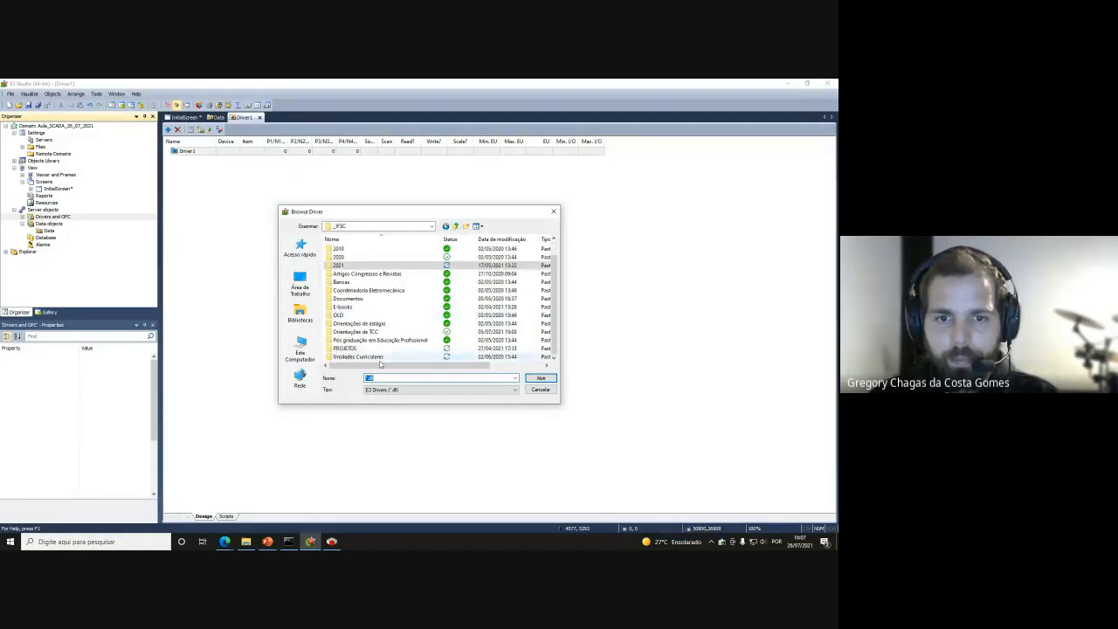
{"action": "double_click", "coordinate": [379, 355]}
{"action": "double_click", "coordinate": [376, 258]}
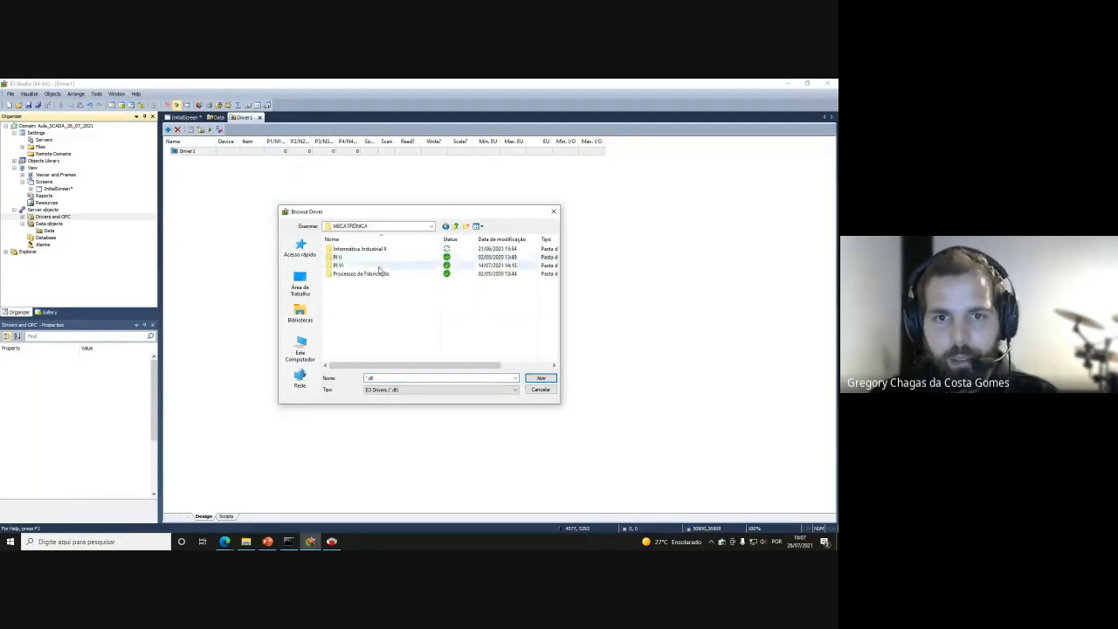
{"action": "double_click", "coordinate": [378, 251]}
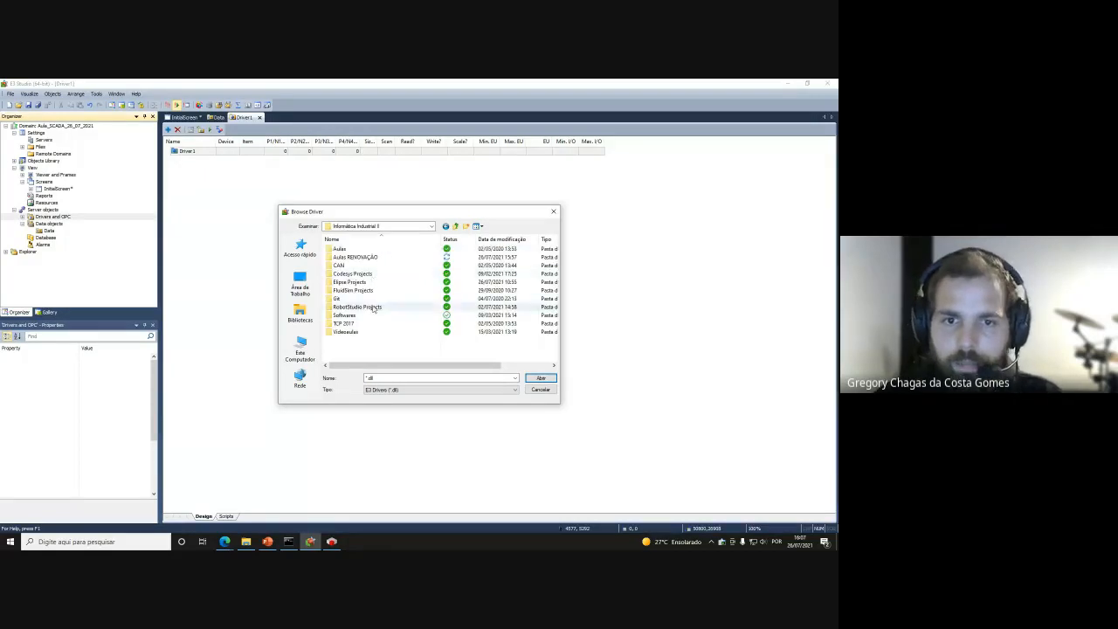
{"action": "double_click", "coordinate": [368, 318]}
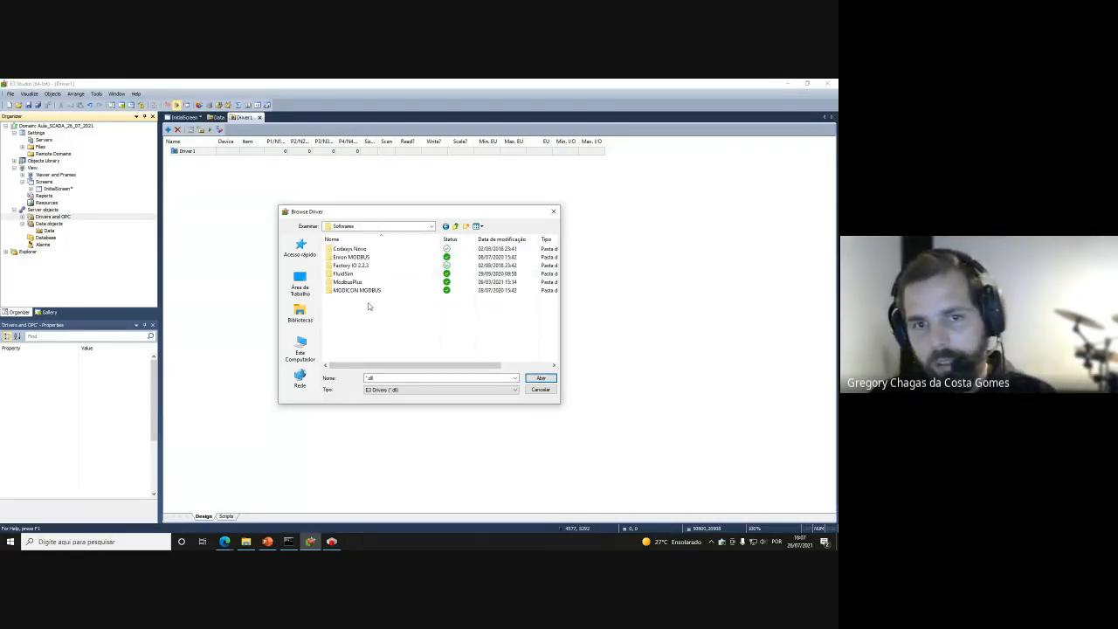
Load Modbus.dll from the MODICON MODBUS folder into the new driver and dismiss its settings dialog
{"action": "left_click", "coordinate": [366, 292]}
{"action": "double_click", "coordinate": [367, 292]}
{"action": "left_click", "coordinate": [365, 250]}
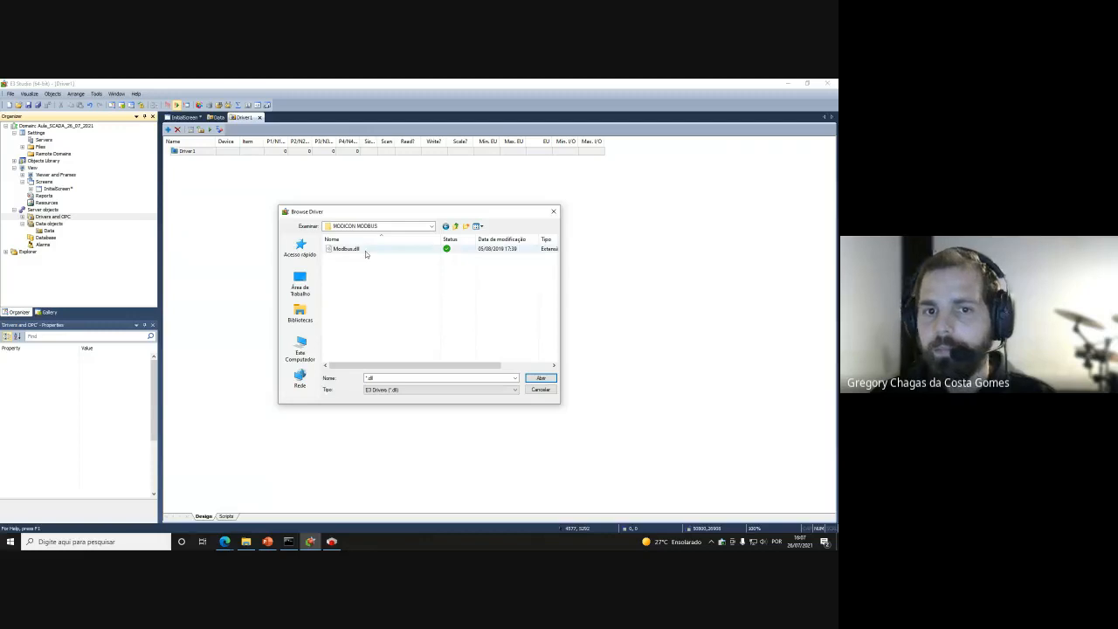
{"action": "double_click", "coordinate": [365, 252]}
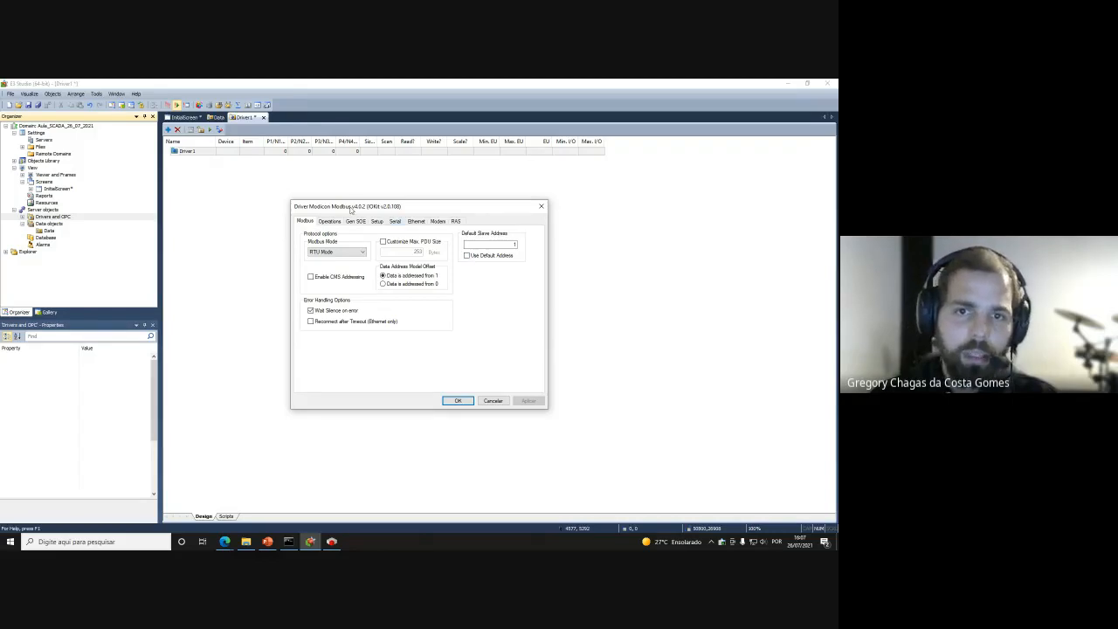
{"action": "left_click", "coordinate": [542, 207]}
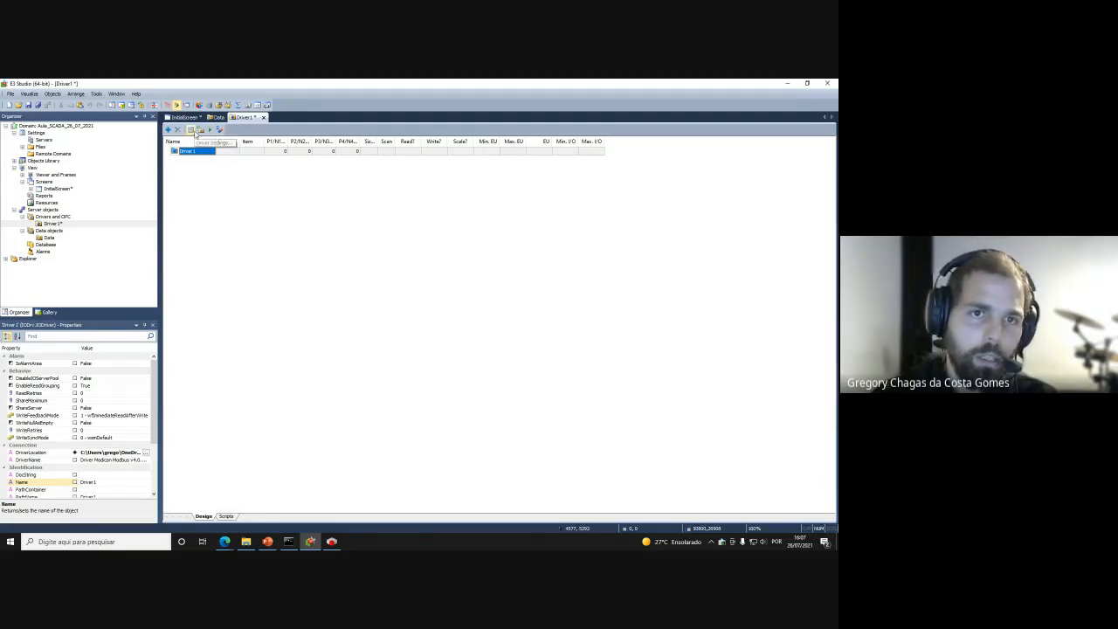
Rename the new I/O driver under Drivers and OPC as Modbus
{"action": "left_click", "coordinate": [52, 224]}
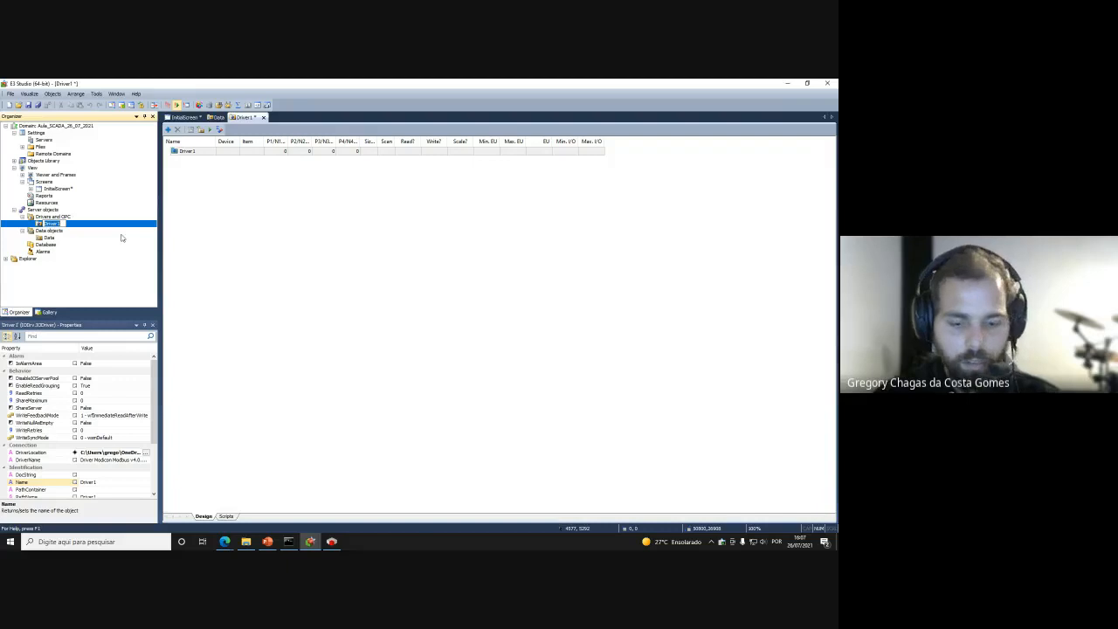
{"action": "type", "text": "M"}
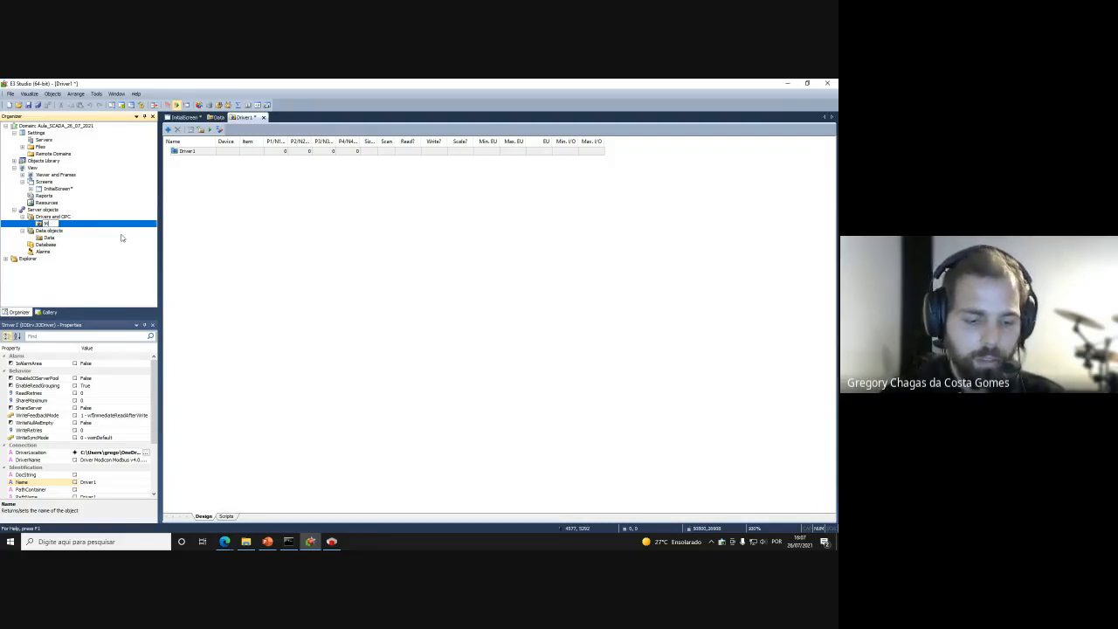
{"action": "type", "text": "odbus"}
{"action": "key", "text": "Return"}
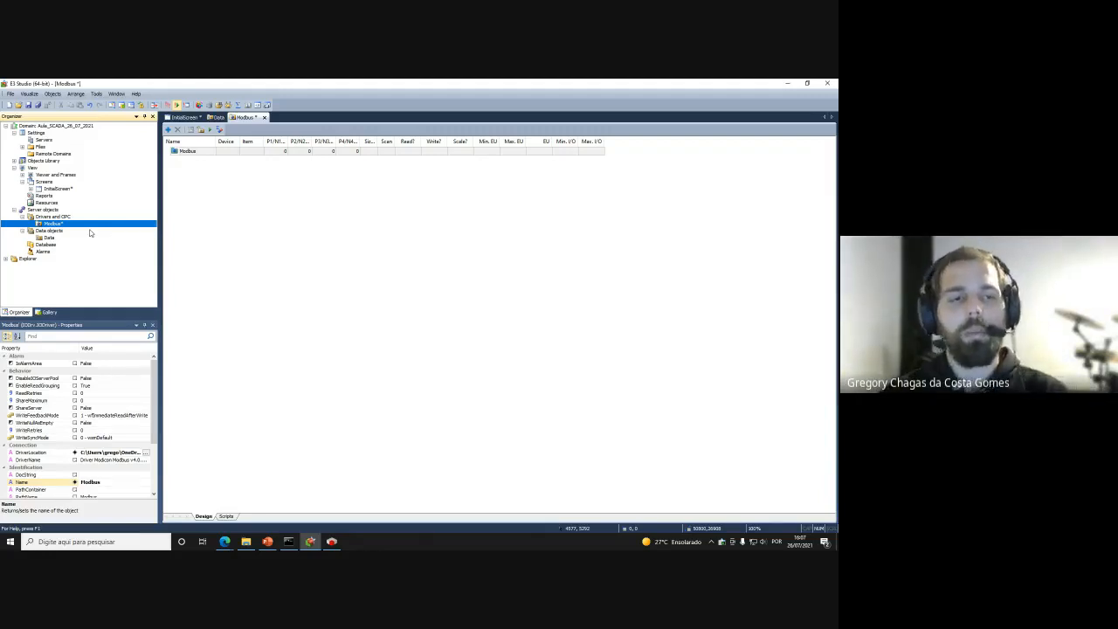
{"action": "left_click", "coordinate": [199, 232]}
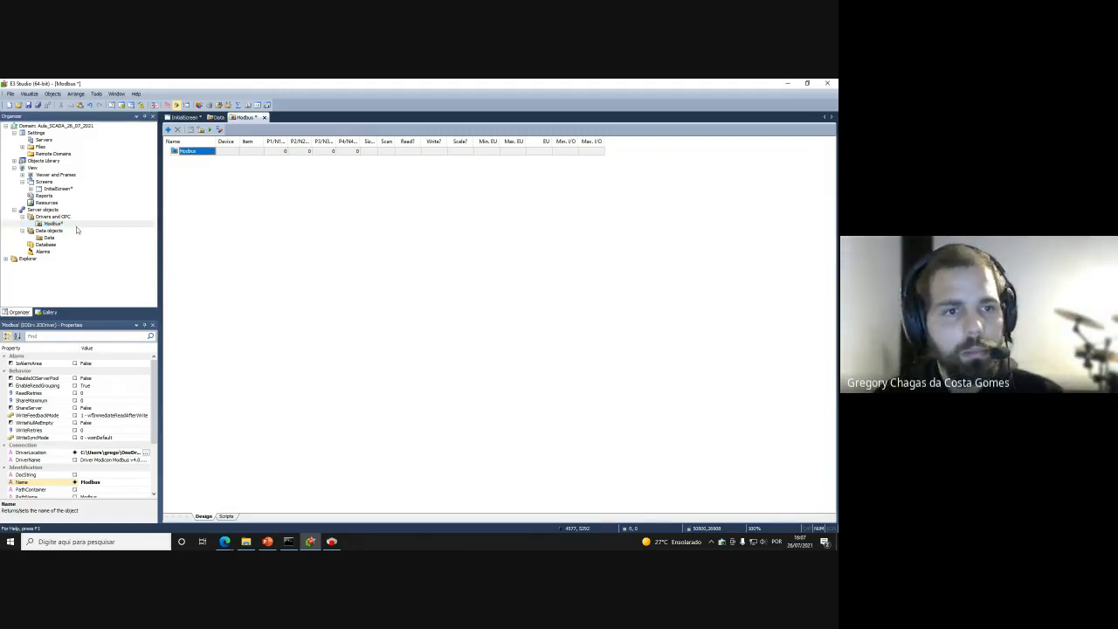
In the Modbus driver settings, set the Modbus mode to ModbusTCP and the address offset to "Data is addressed from 0"
{"action": "left_click", "coordinate": [70, 225]}
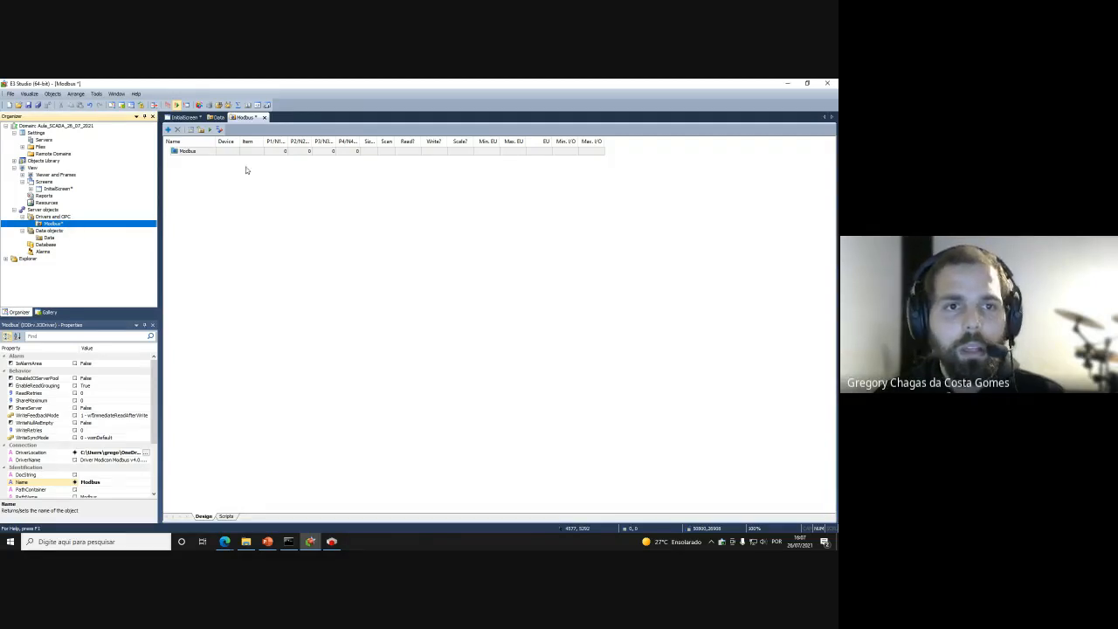
{"action": "left_click", "coordinate": [194, 152]}
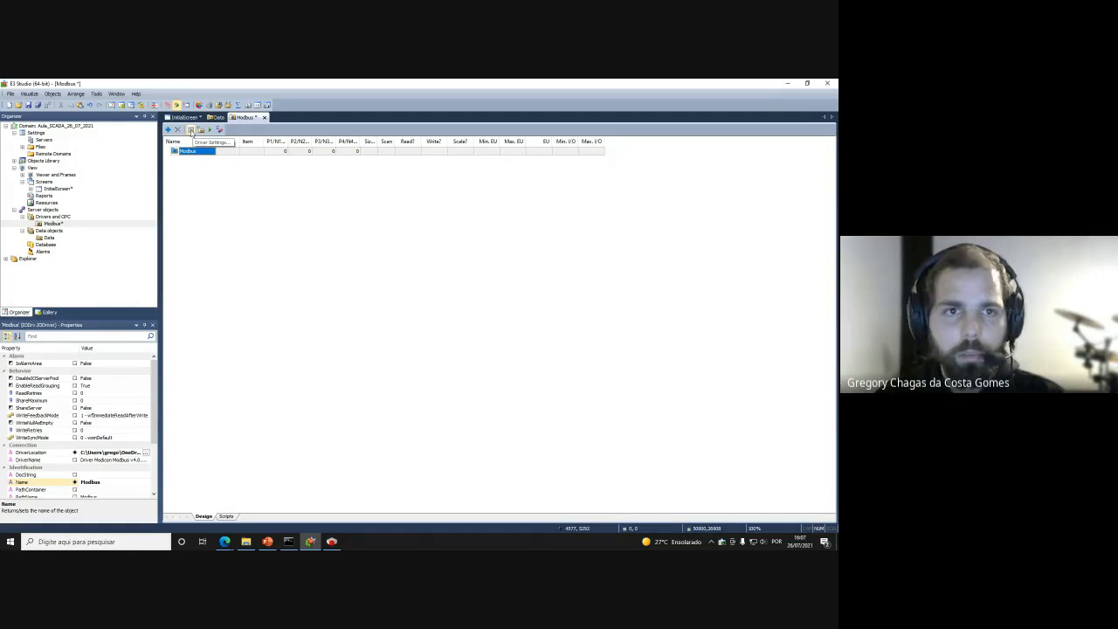
{"action": "left_click", "coordinate": [192, 133]}
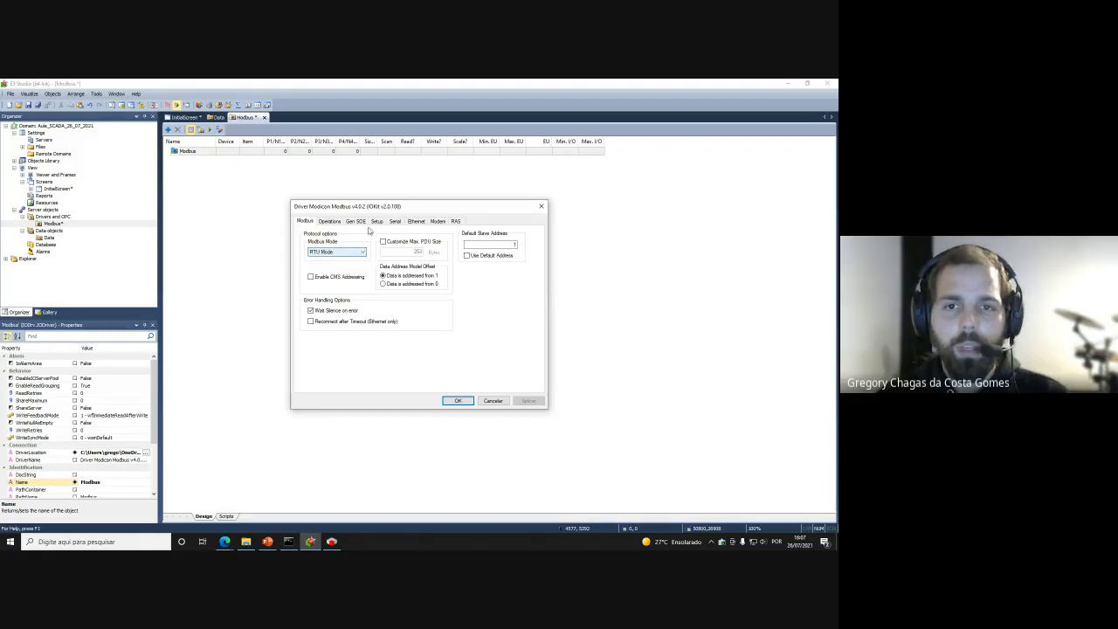
{"action": "mouse_move", "coordinate": [375, 211]}
{"action": "left_mouse_down"}
{"action": "mouse_move", "coordinate": [356, 205]}
{"action": "mouse_move", "coordinate": [393, 200]}
{"action": "left_mouse_up"}
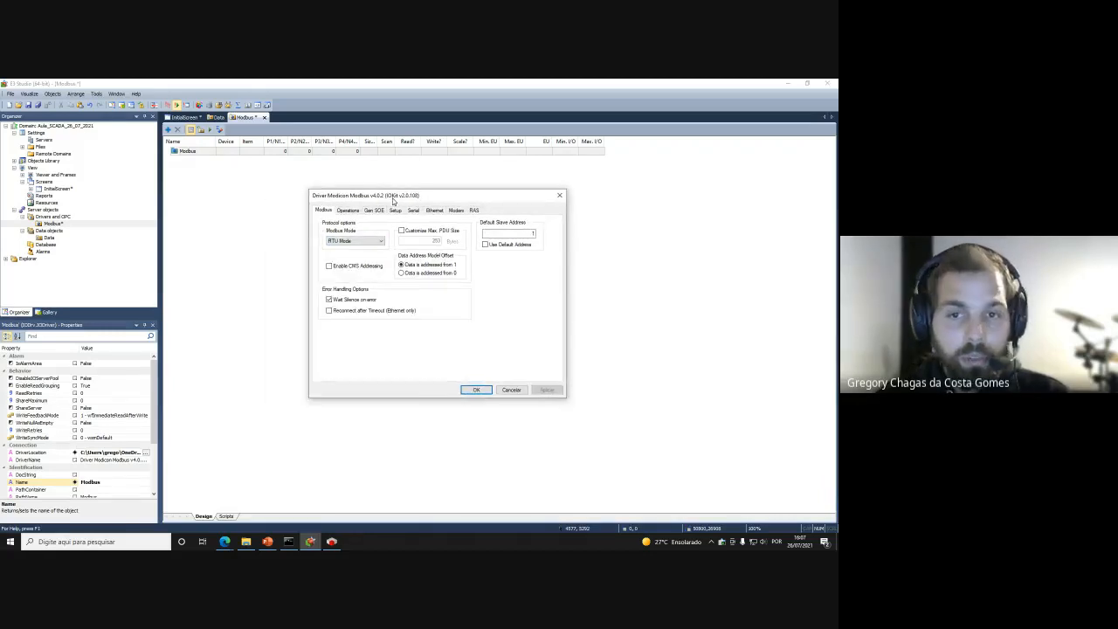
{"action": "left_click", "coordinate": [380, 241]}
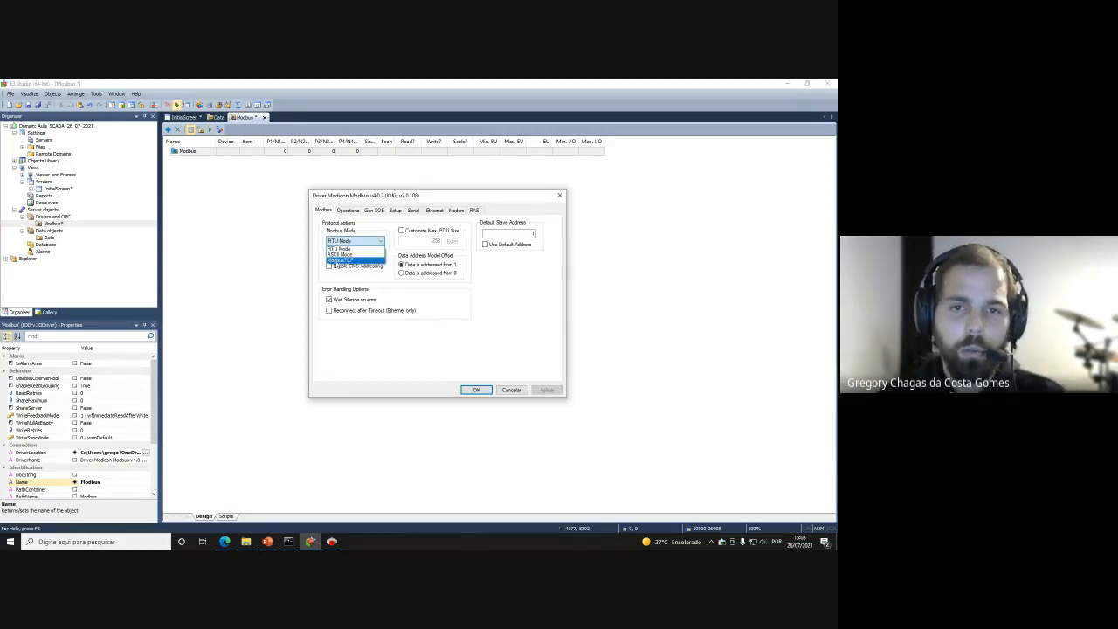
{"action": "left_click", "coordinate": [338, 261]}
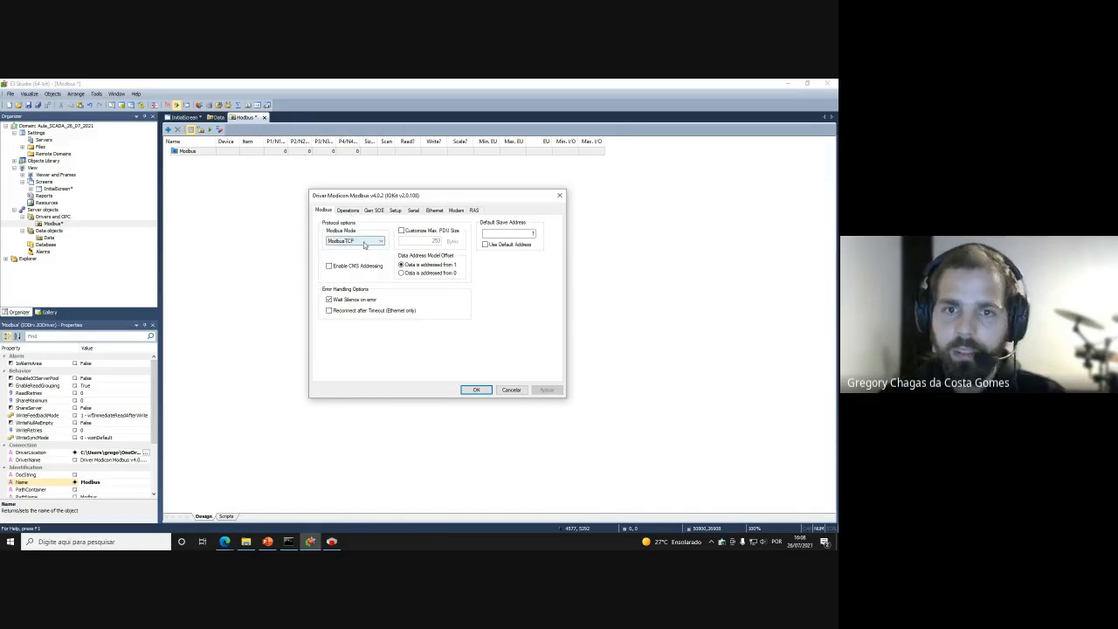
{"action": "left_click", "coordinate": [401, 273]}
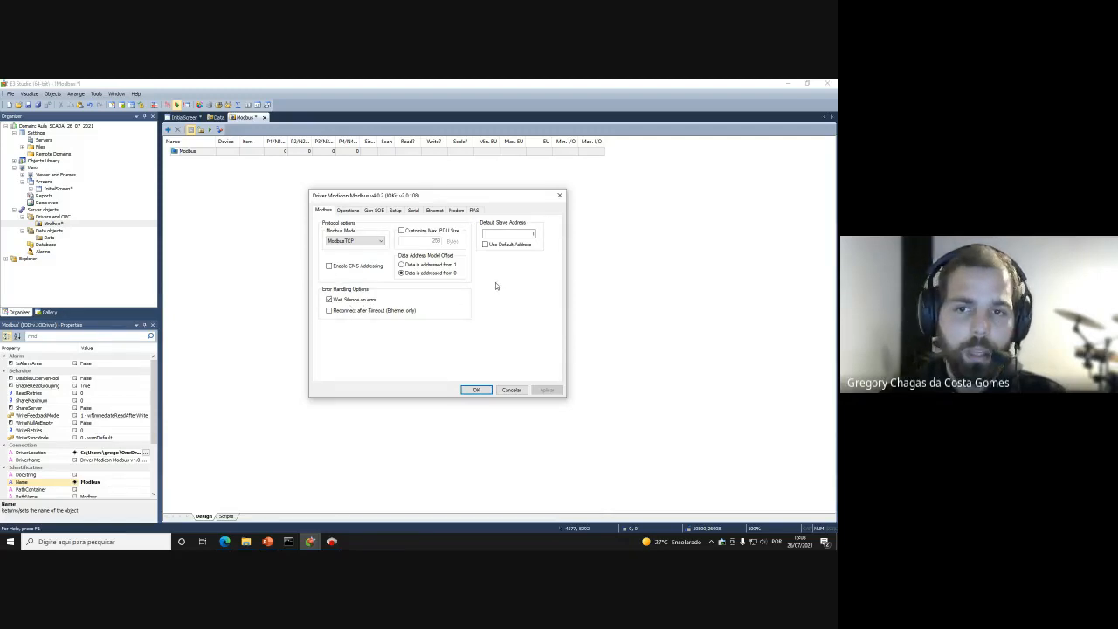
Edit Modbus operation 04 to use read function 04, write function None and data type int16
{"action": "left_click", "coordinate": [351, 211]}
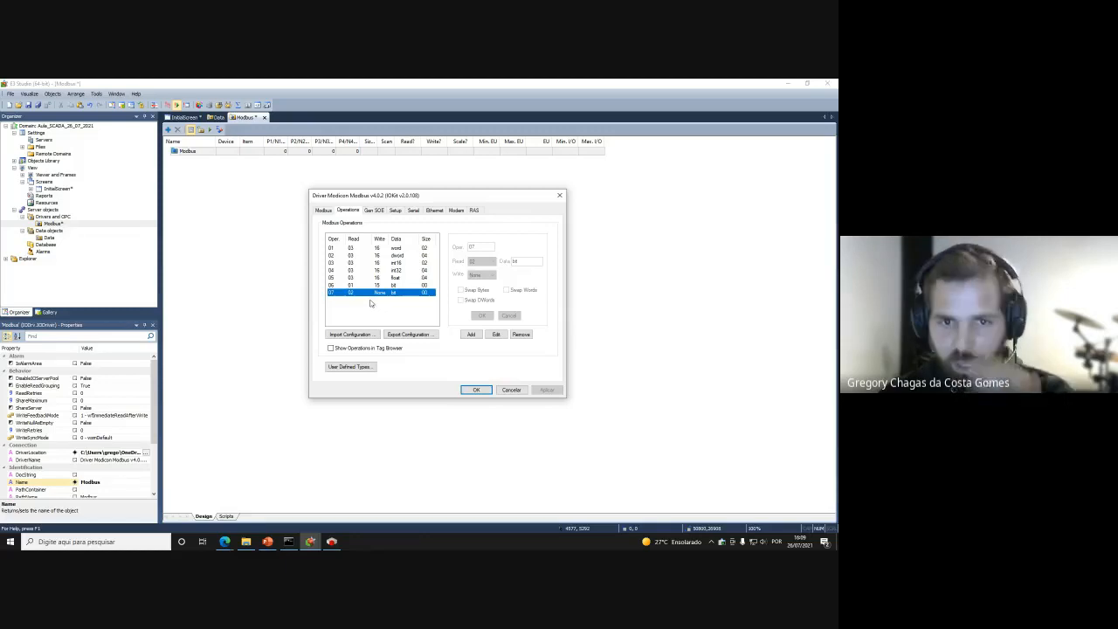
{"action": "left_click", "coordinate": [331, 272]}
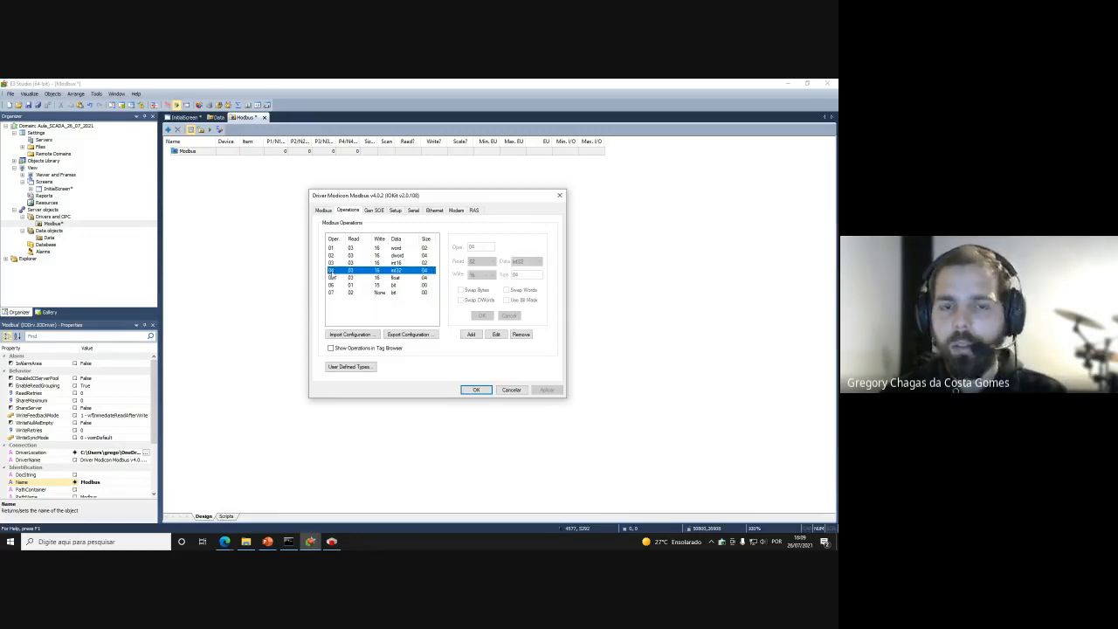
{"action": "left_click", "coordinate": [492, 335]}
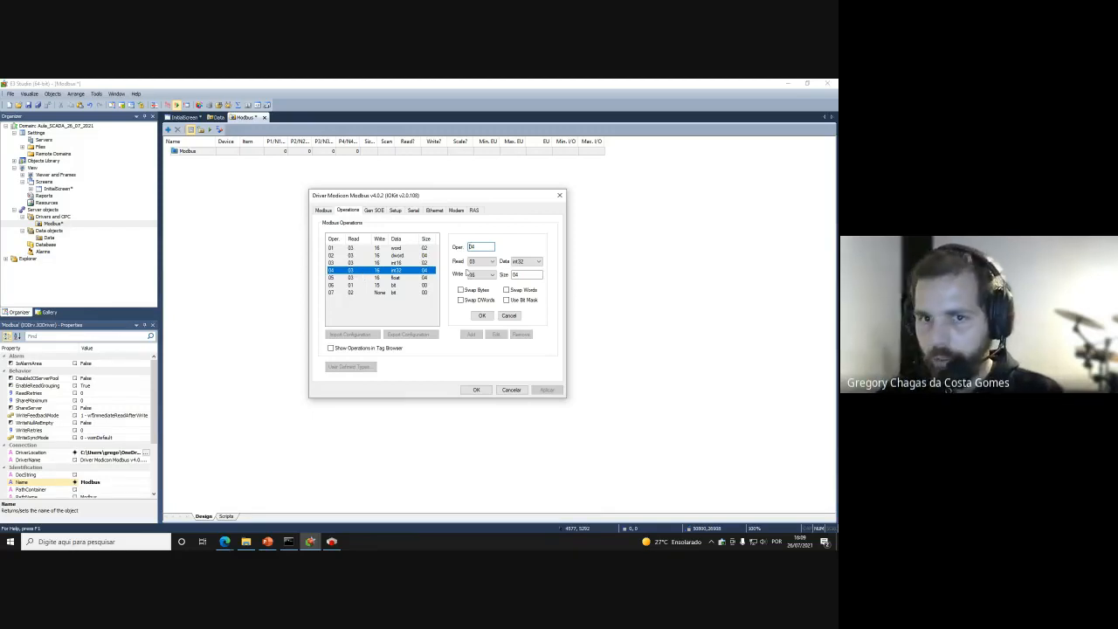
{"action": "left_click", "coordinate": [492, 262]}
{"action": "left_click", "coordinate": [478, 286]}
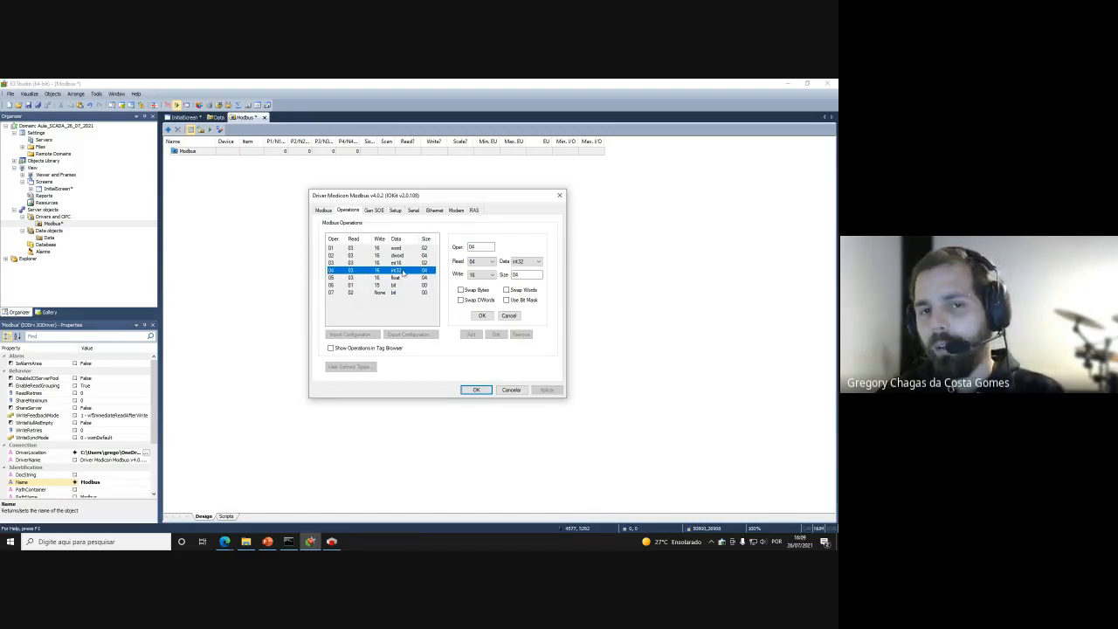
{"action": "left_click", "coordinate": [472, 262]}
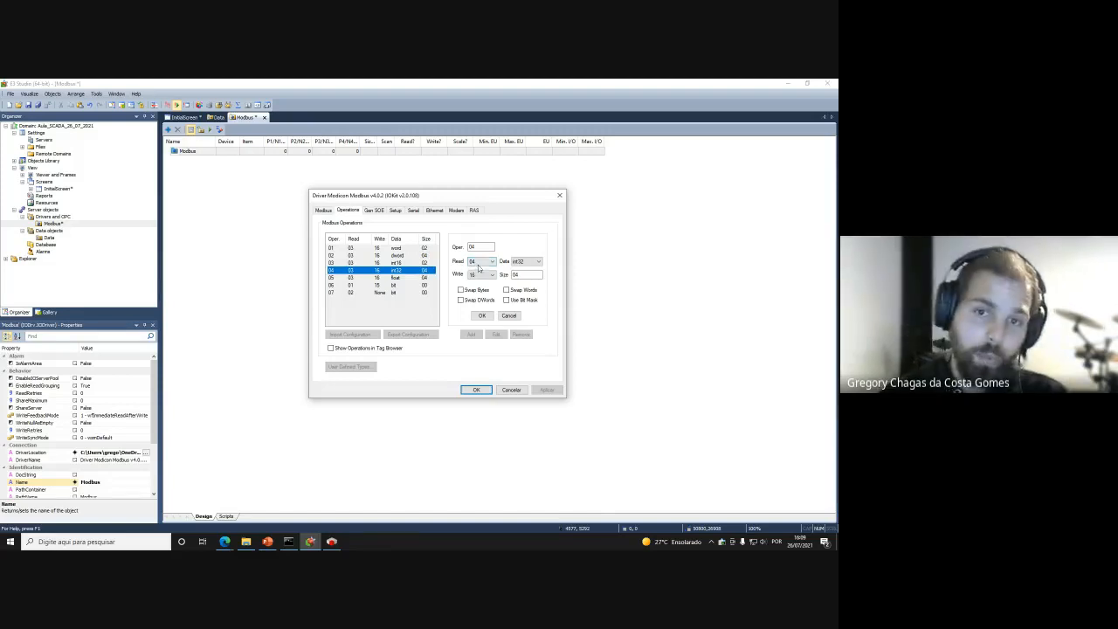
{"action": "left_click", "coordinate": [494, 277]}
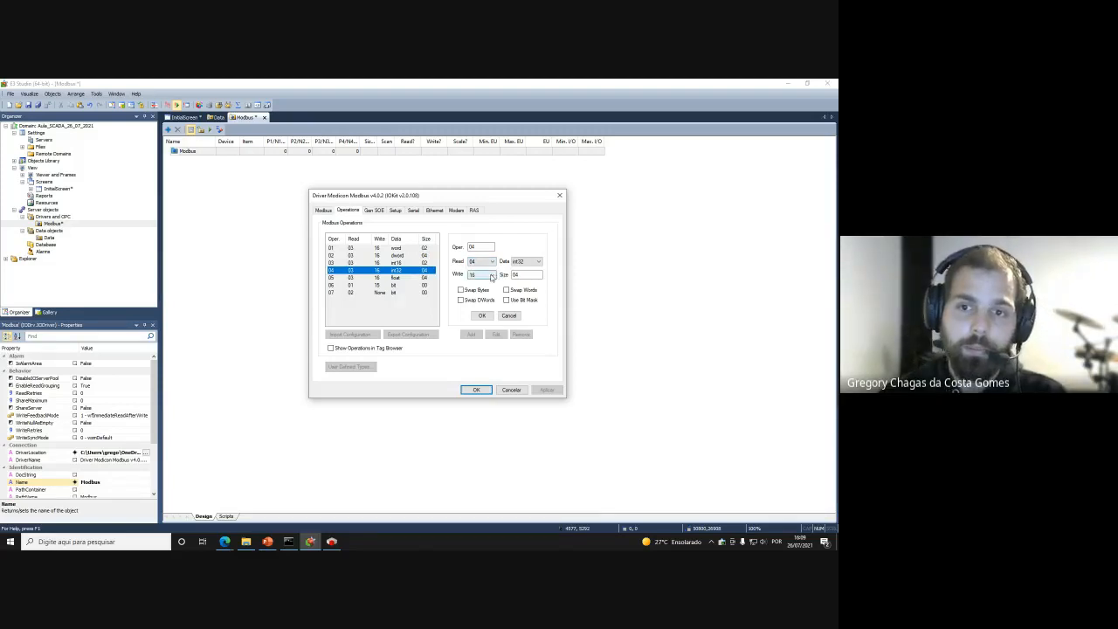
{"action": "left_click", "coordinate": [492, 276]}
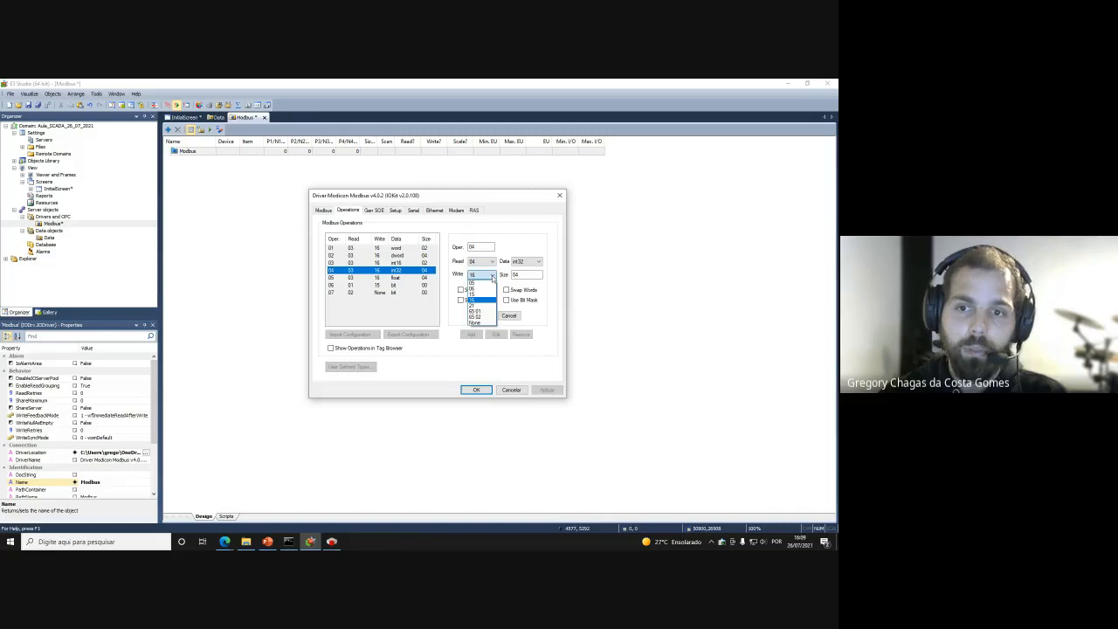
{"action": "left_click", "coordinate": [487, 323]}
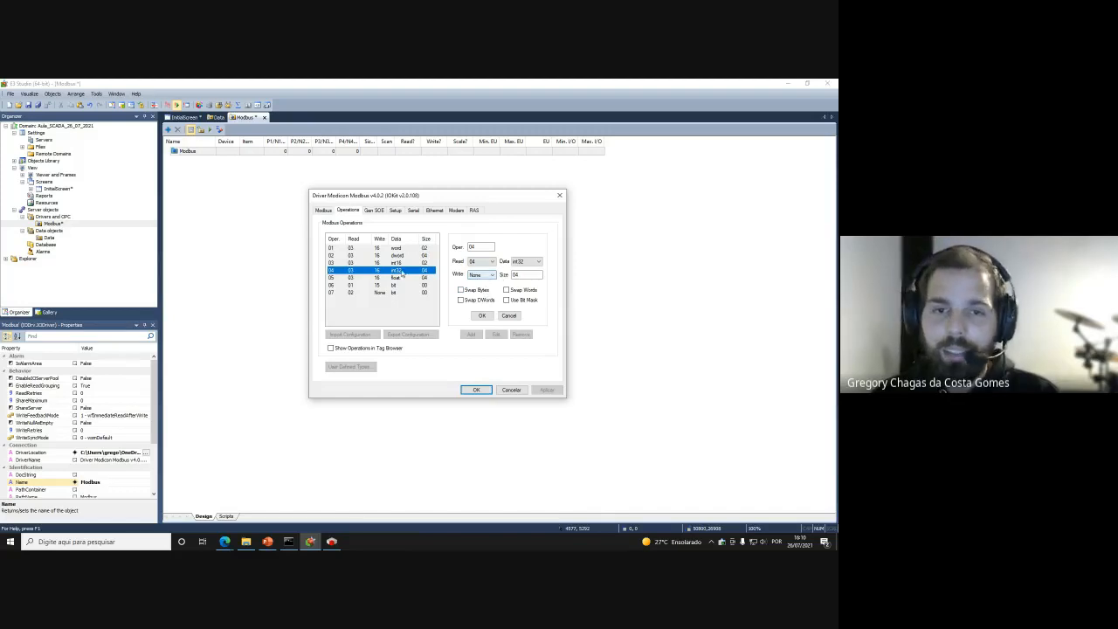
{"action": "left_click", "coordinate": [523, 262]}
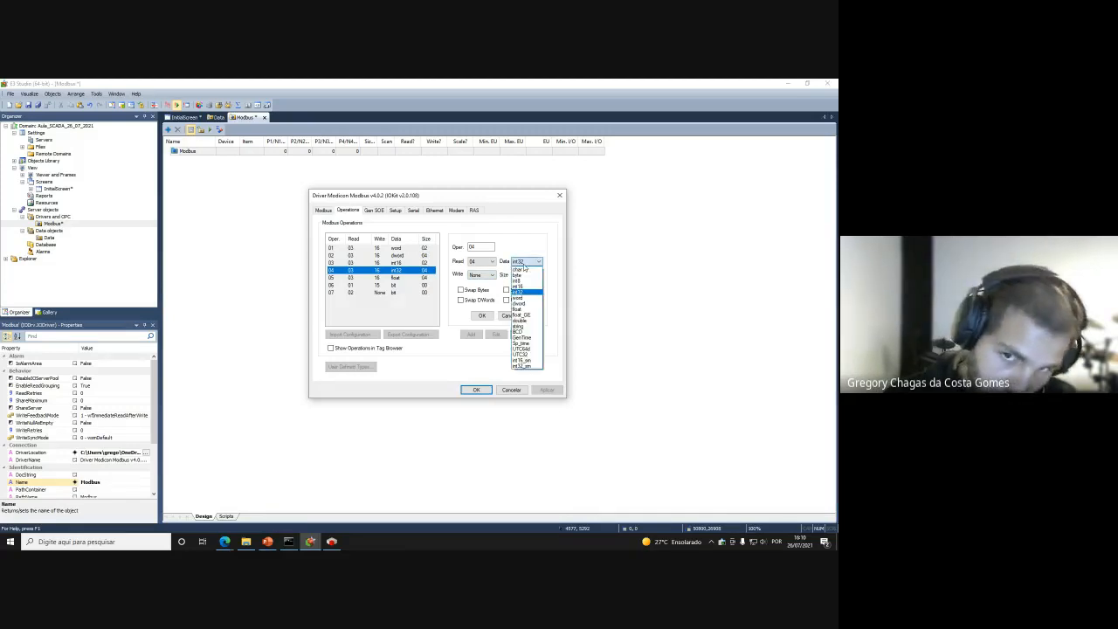
{"action": "left_click", "coordinate": [519, 285]}
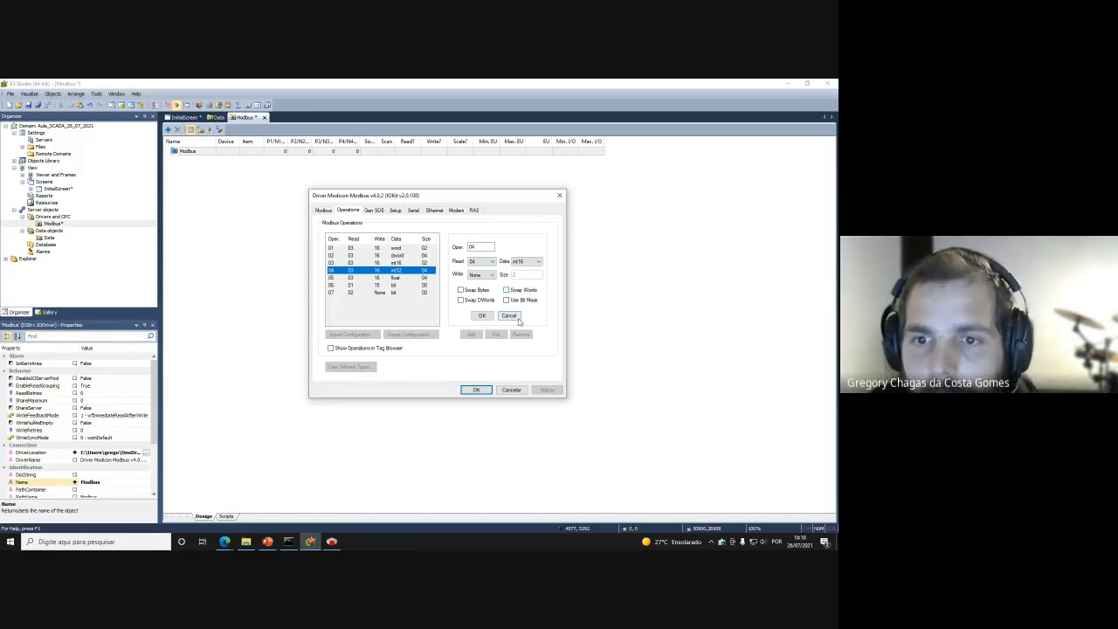
{"action": "left_click", "coordinate": [489, 319]}
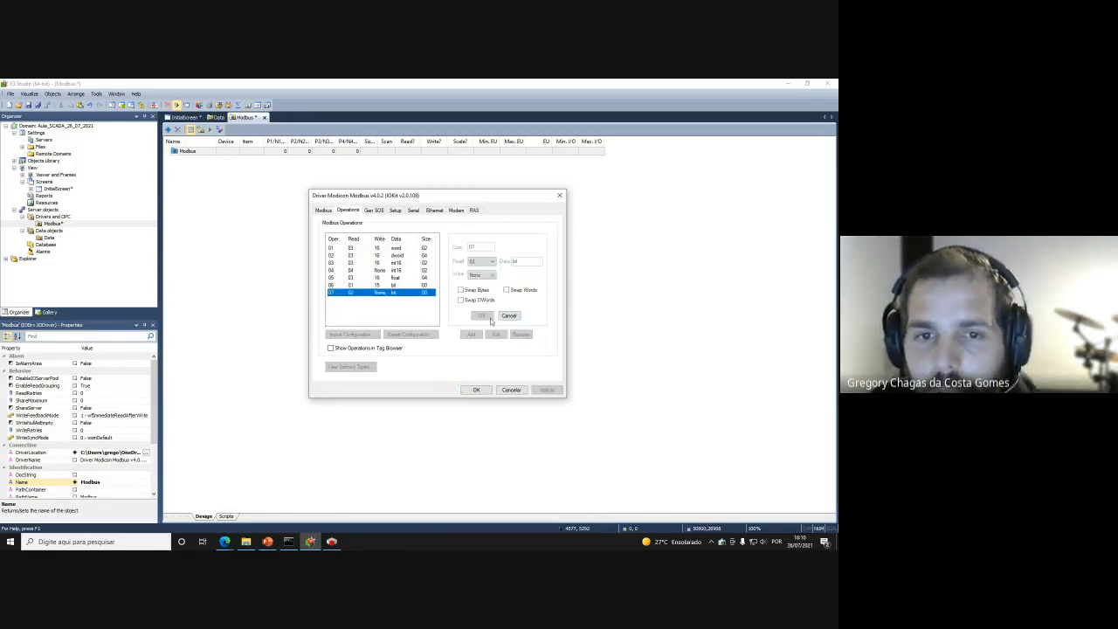
Compare the read, write and data settings of operations 03, 04 and 05 in the Modbus operations list
{"action": "left_click", "coordinate": [331, 272]}
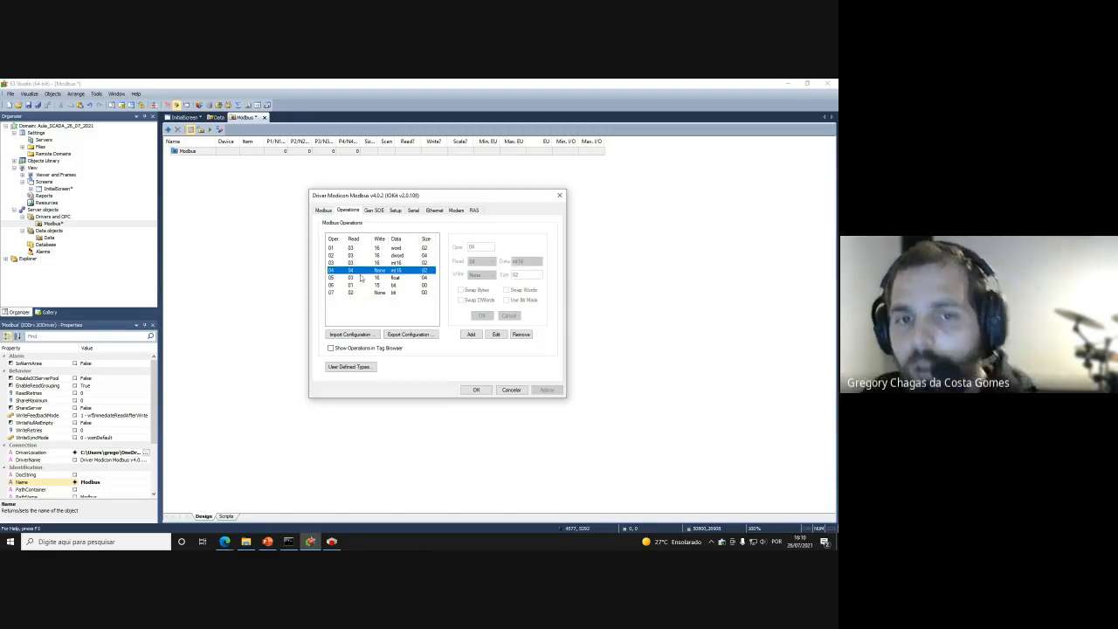
{"action": "left_click", "coordinate": [333, 263]}
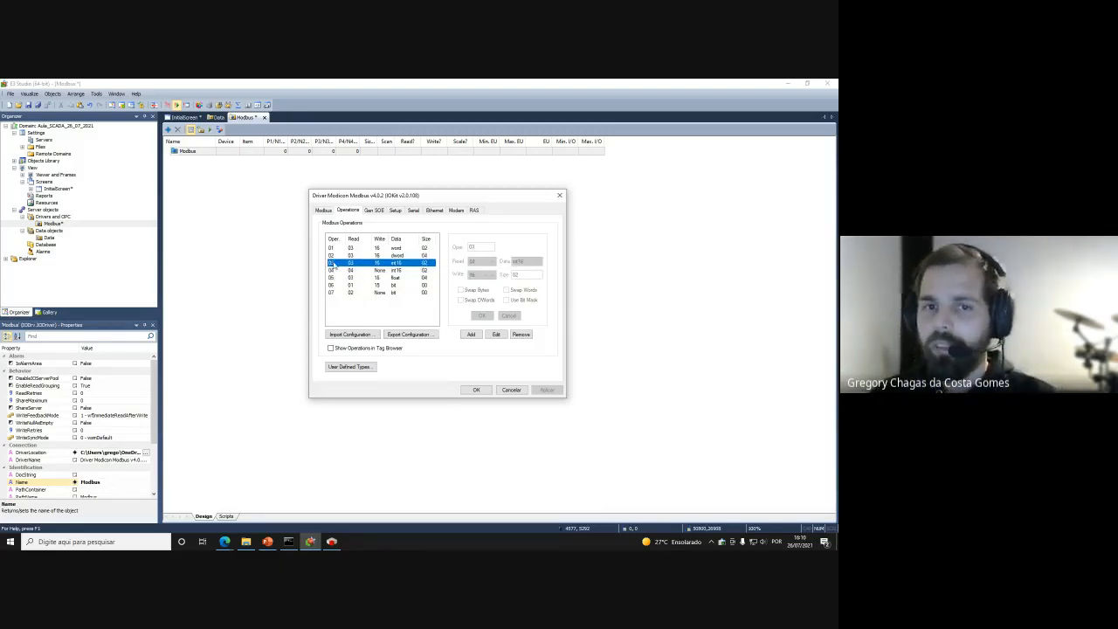
{"action": "left_click", "coordinate": [332, 272]}
{"action": "left_click", "coordinate": [332, 263]}
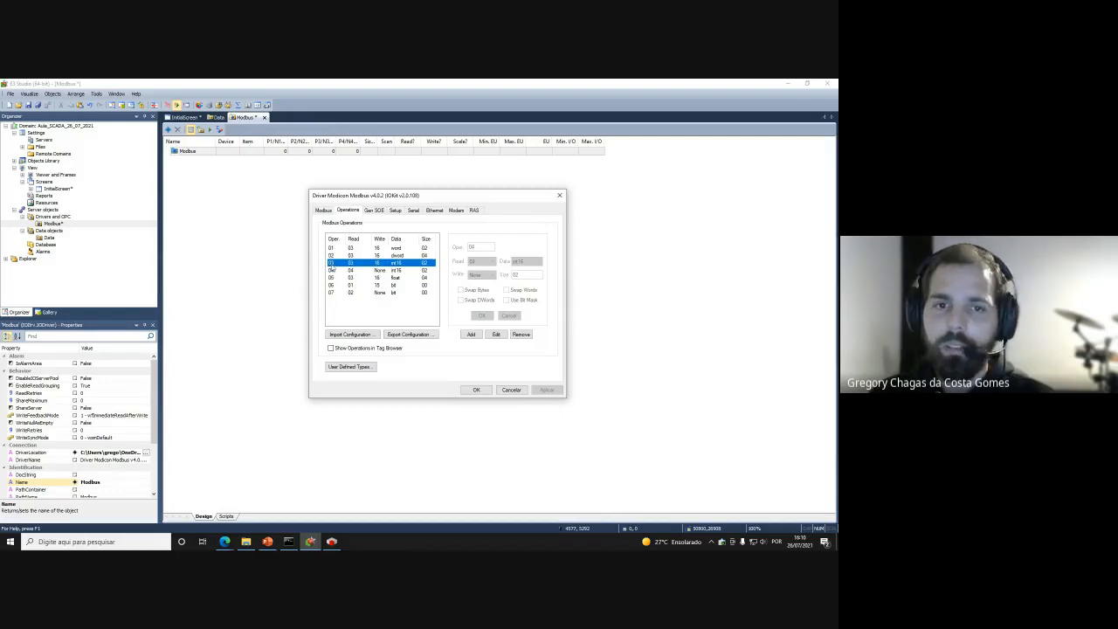
{"action": "left_click", "coordinate": [332, 271]}
{"action": "left_click", "coordinate": [333, 264]}
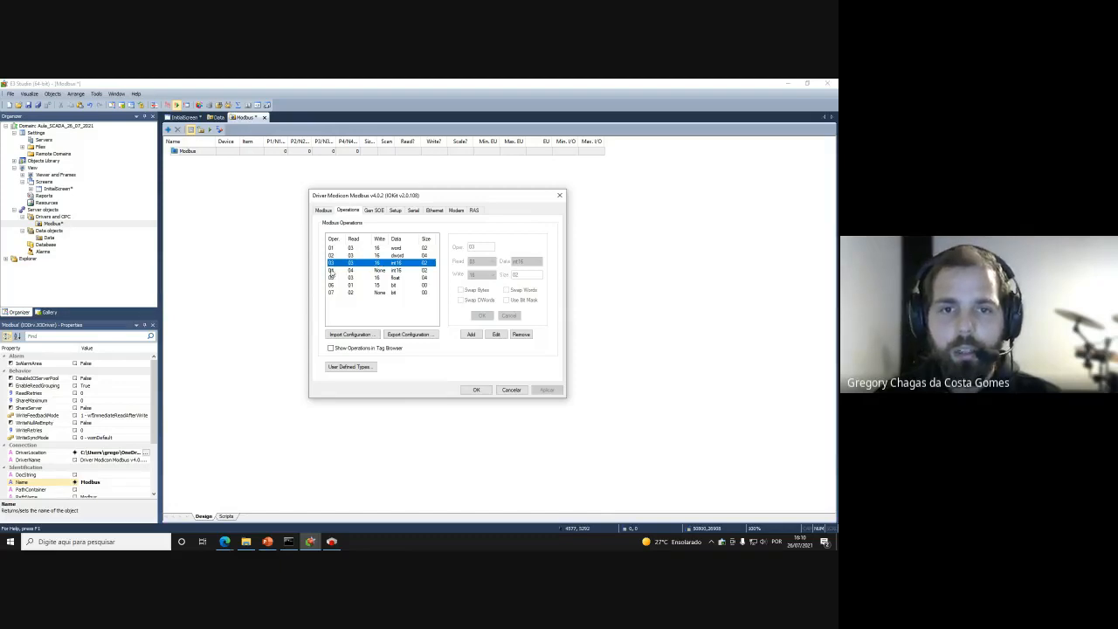
{"action": "left_click", "coordinate": [331, 270]}
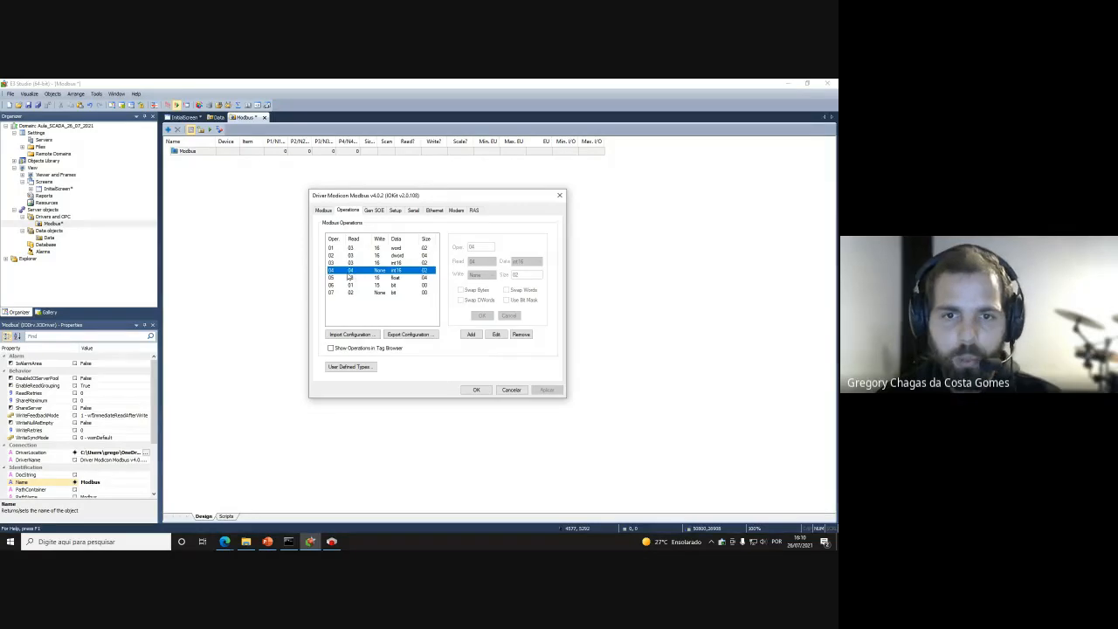
{"action": "left_click", "coordinate": [329, 264]}
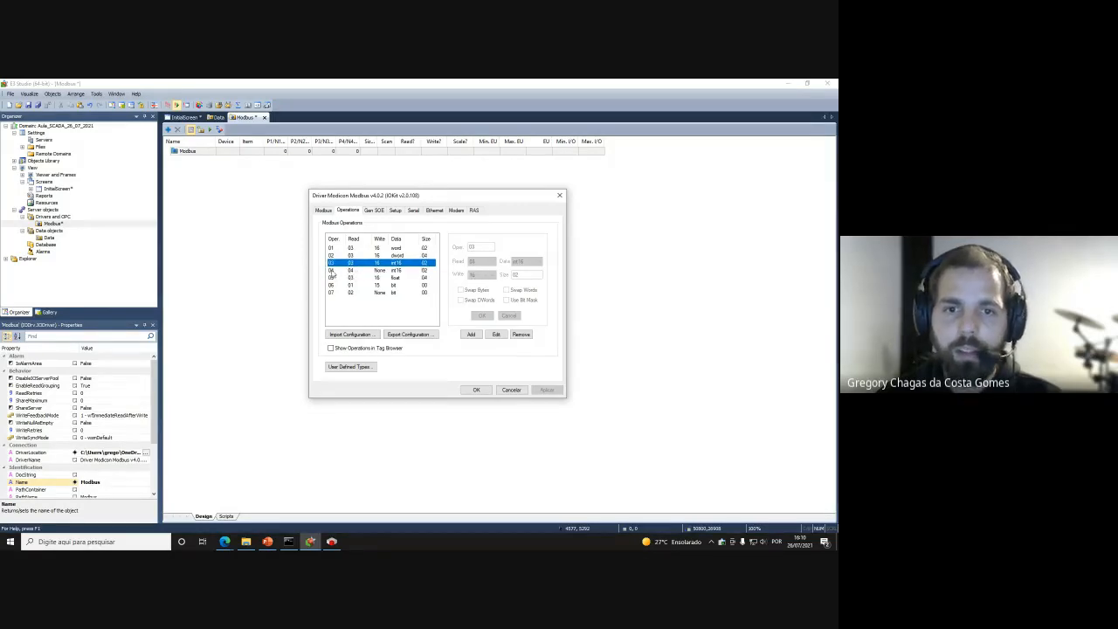
{"action": "left_click", "coordinate": [334, 271]}
{"action": "left_click", "coordinate": [337, 278]}
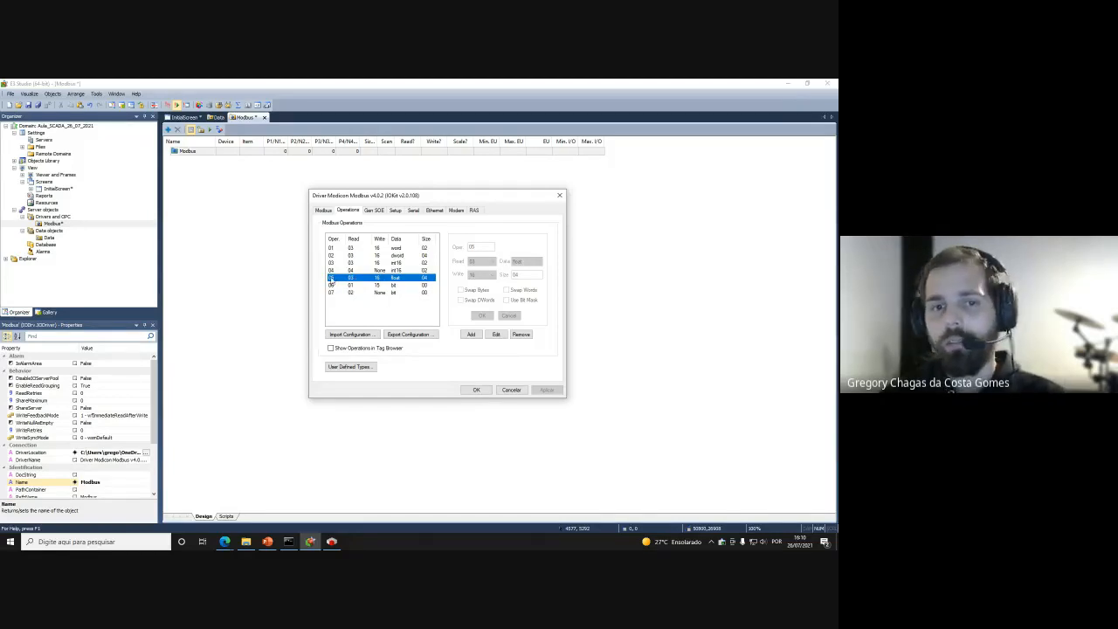
{"action": "left_click", "coordinate": [331, 270]}
{"action": "left_click", "coordinate": [331, 262]}
{"action": "left_click", "coordinate": [333, 278]}
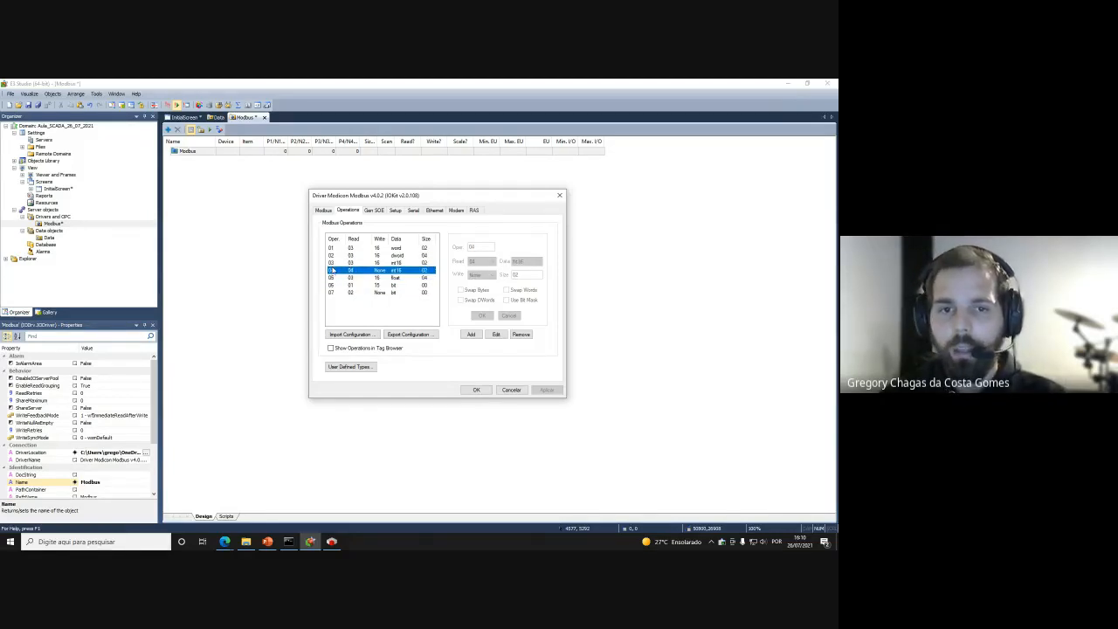
{"action": "left_click", "coordinate": [332, 262]}
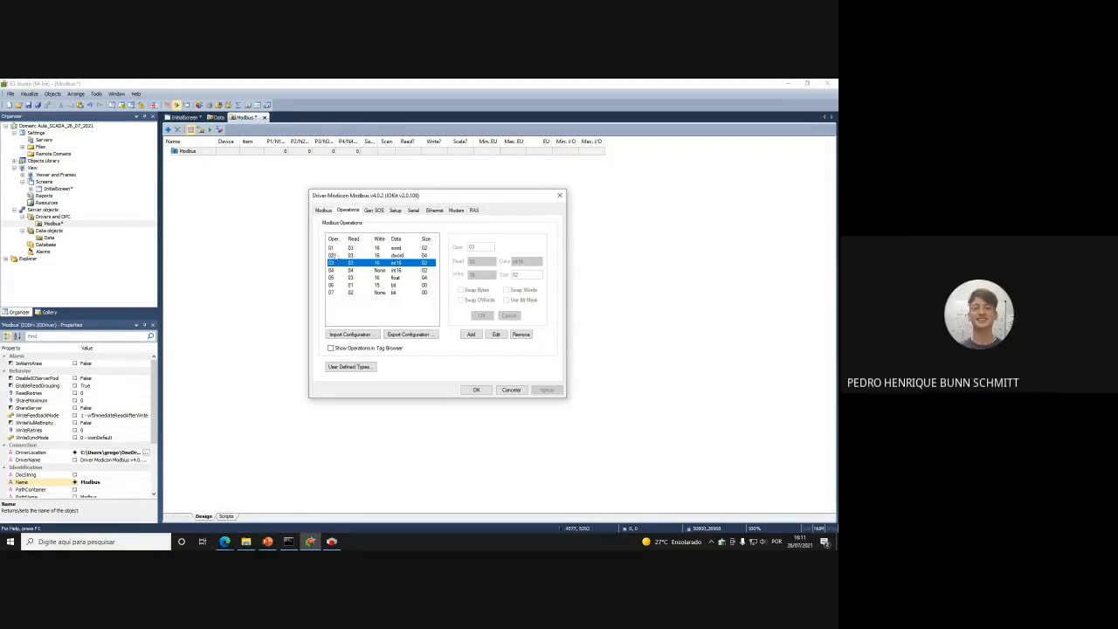
Switch to File Explorer and open the 04 - Modbus_Application_Protocol_V1_1b PDF from the Referências folder under Aulas RENOVAÇÃO
{"action": "left_click", "coordinate": [246, 541]}
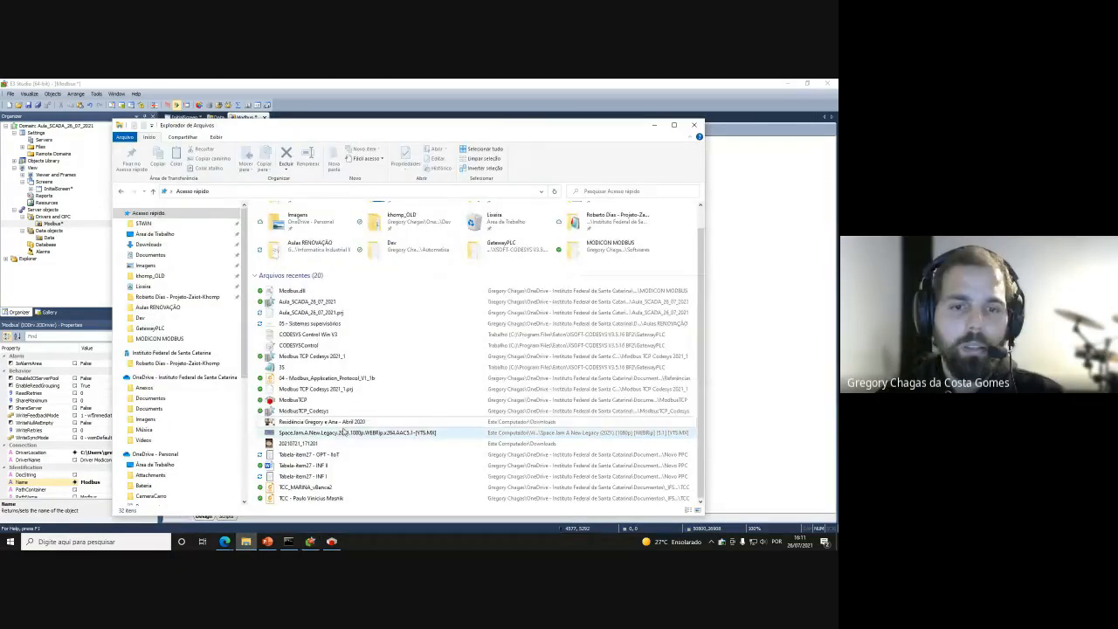
{"action": "left_click", "coordinate": [182, 307]}
{"action": "double_click", "coordinate": [293, 219]}
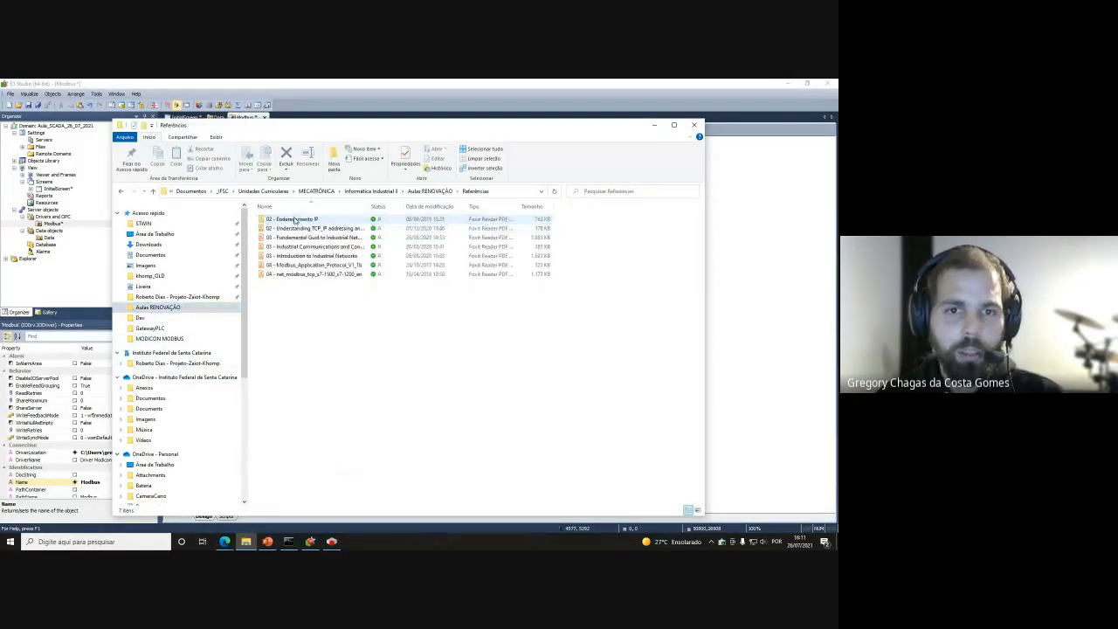
{"action": "double_click", "coordinate": [318, 265]}
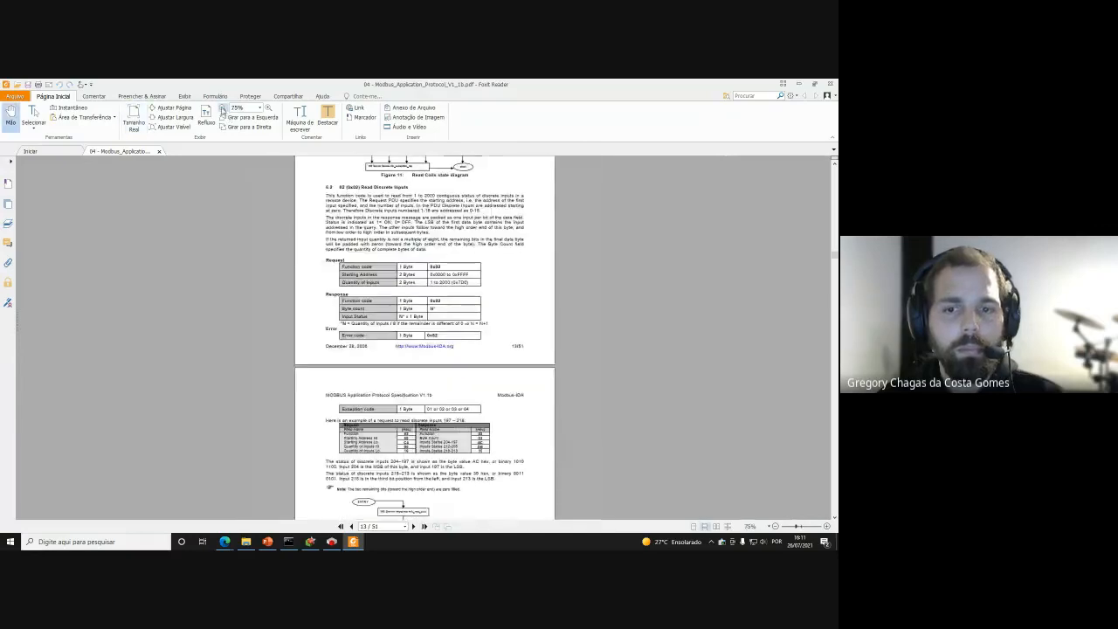
Examine the Public Function Code Definition table on page 11 of the Modbus specification, enlarged to 150%
{"action": "scroll", "coordinate": [424, 336], "scroll_direction": "up", "scroll_amount": 10}
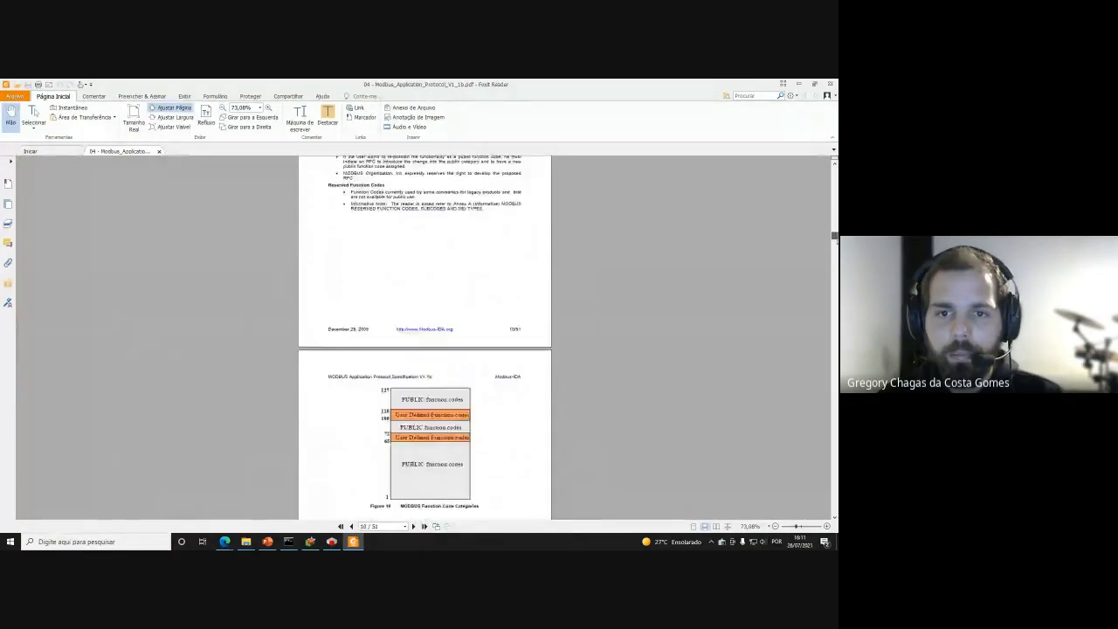
{"action": "scroll", "coordinate": [424, 337], "scroll_direction": "up", "scroll_amount": 3}
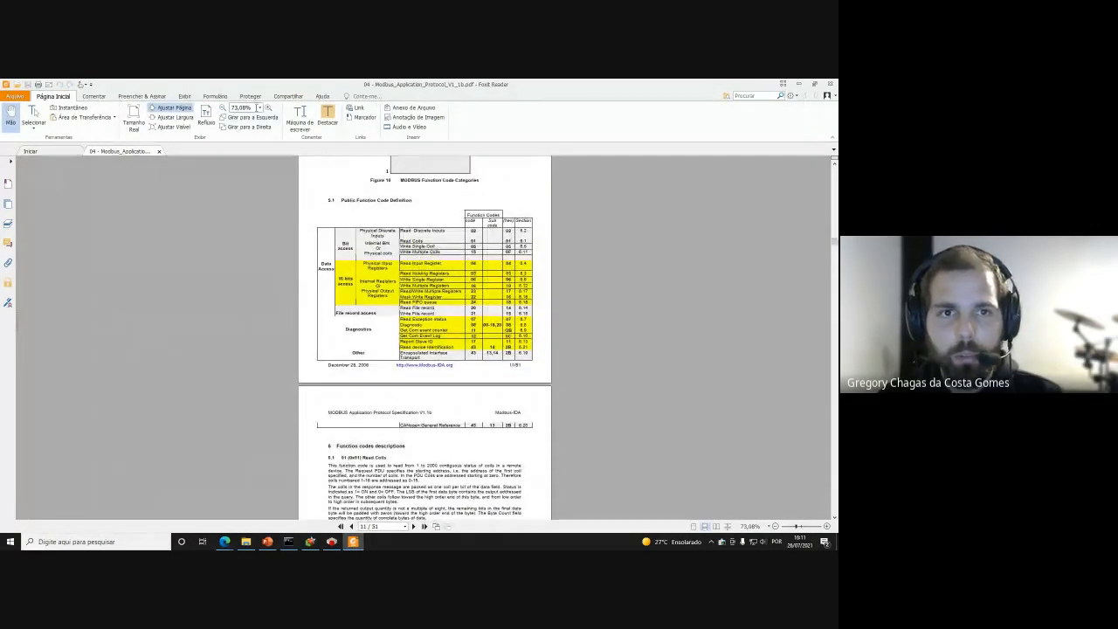
{"action": "left_click", "coordinate": [268, 107]}
{"action": "left_click", "coordinate": [268, 108]}
{"action": "left_click", "coordinate": [268, 108]}
{"action": "scroll", "coordinate": [473, 283], "scroll_direction": "down", "scroll_amount": 3}
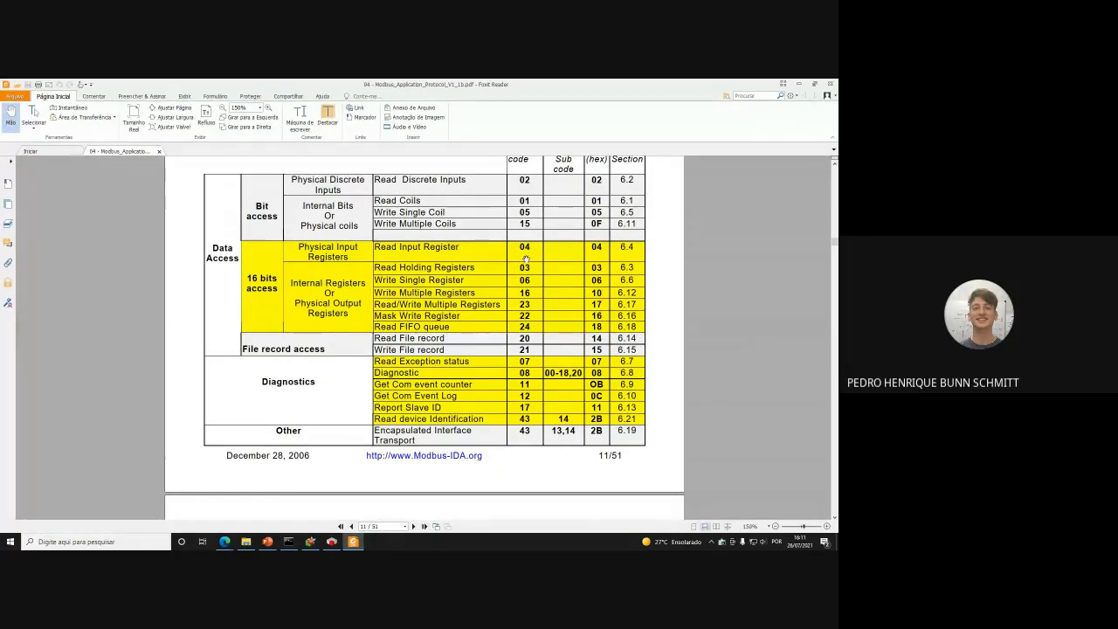
Switch to File Explorer, go to the folder of the recent file Modbus.dll and open the Modbus_br PDF manual from MODICON MODBUS
{"action": "key", "text": "alt+Tab"}
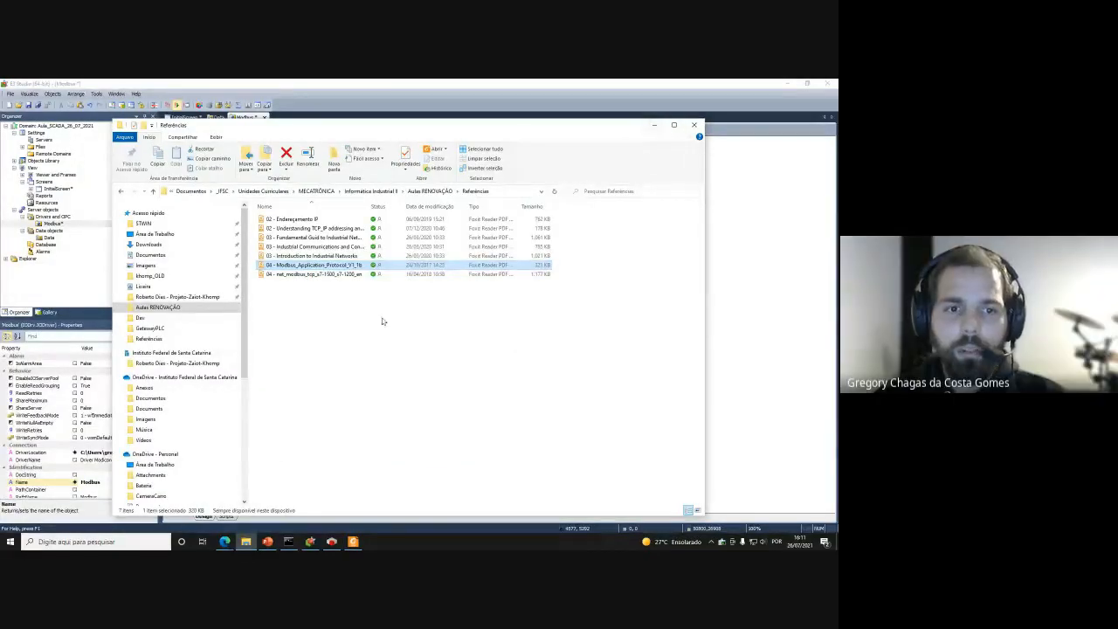
{"action": "left_click", "coordinate": [139, 212]}
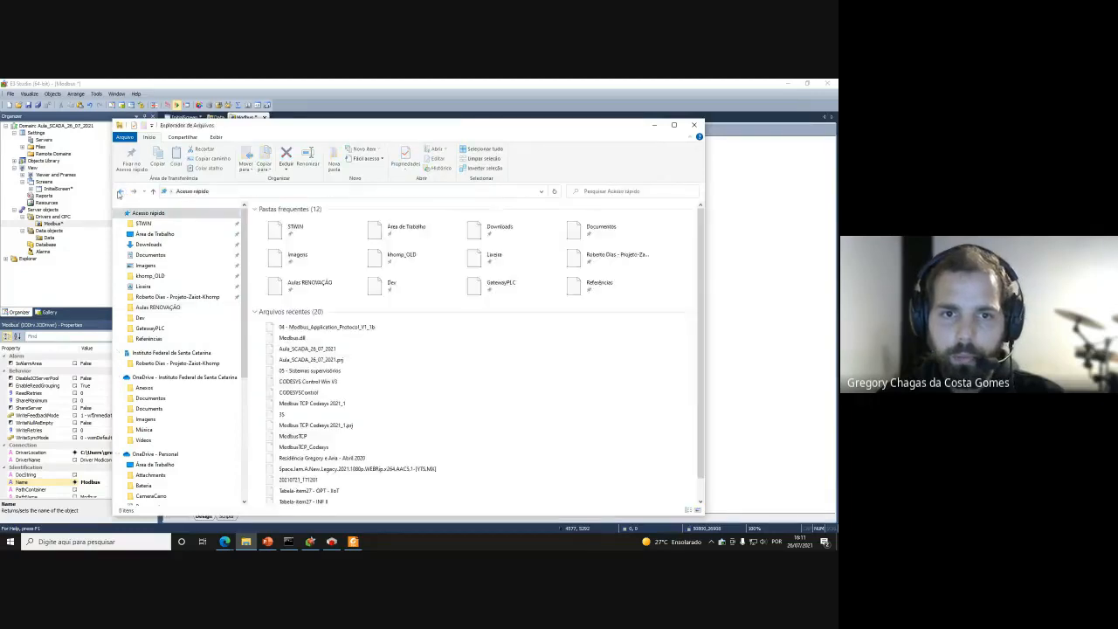
{"action": "right_click", "coordinate": [304, 338]}
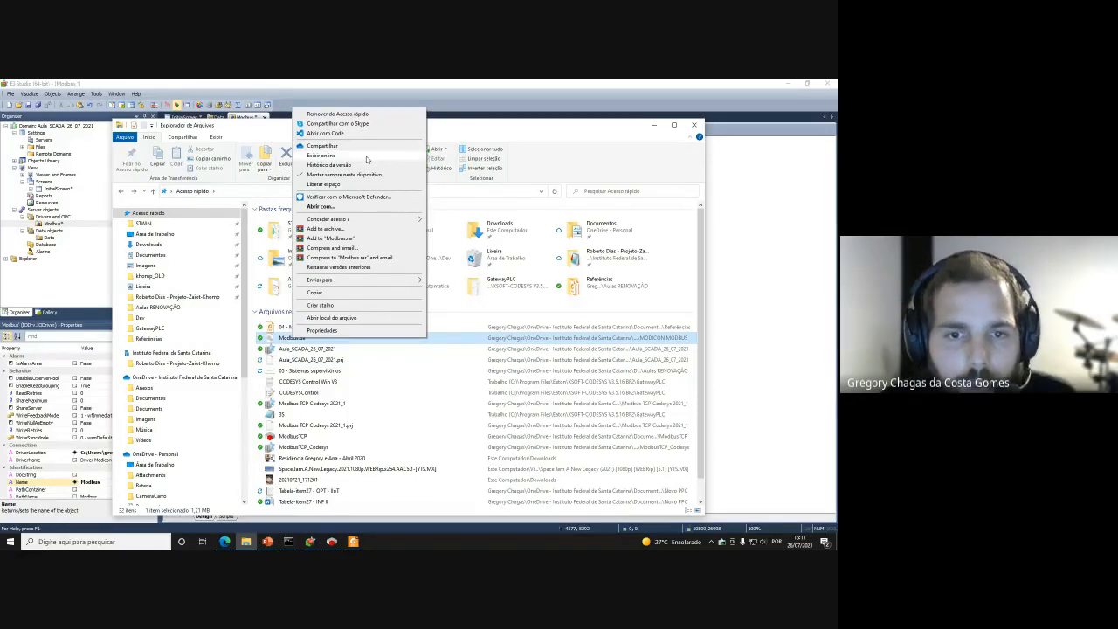
{"action": "left_click", "coordinate": [335, 316]}
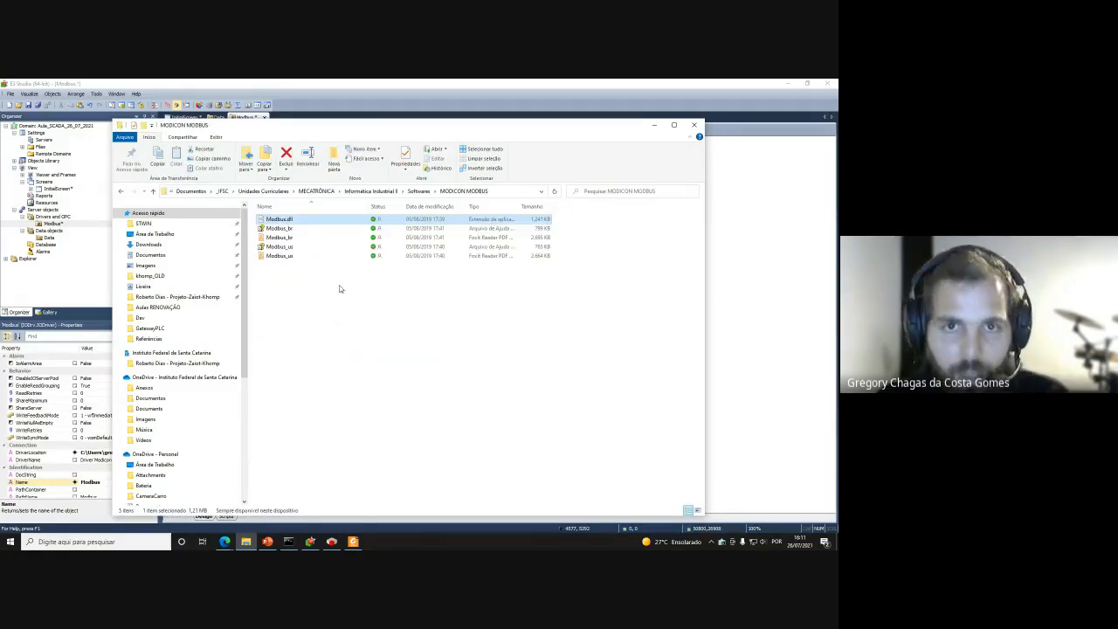
{"action": "left_click_drag", "start_coordinate": [419, 127], "coordinate": [450, 113]}
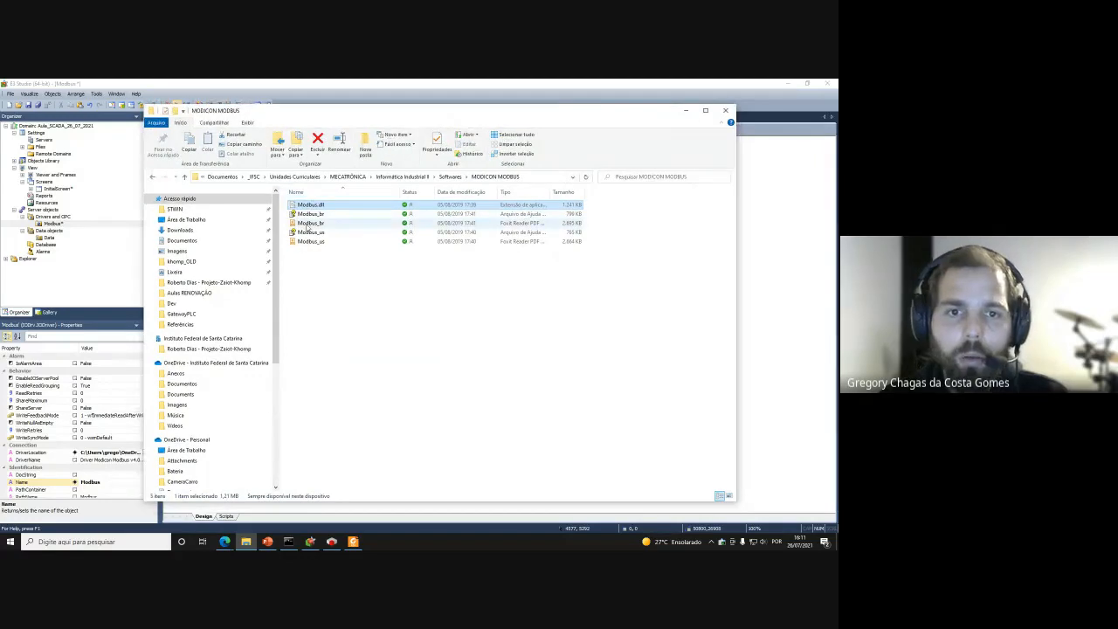
{"action": "double_click", "coordinate": [310, 223]}
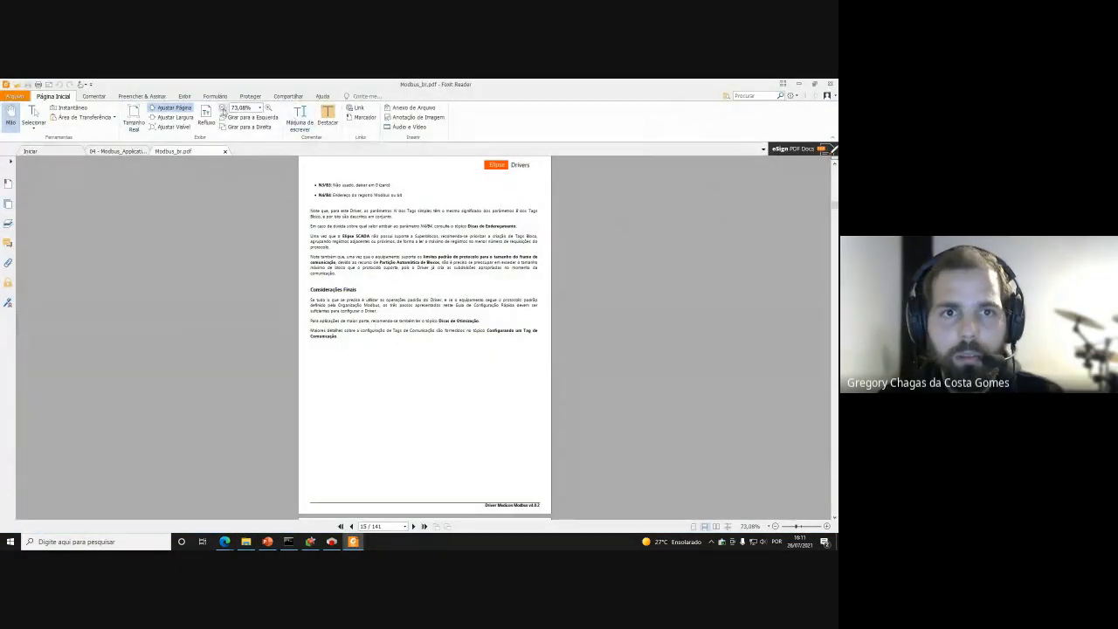
Examine the tag configuration section for Elipse SCADA on pages 14 and 15 of the driver manual, enlarged to 125%
{"action": "left_click", "coordinate": [268, 107]}
{"action": "left_click", "coordinate": [268, 107]}
{"action": "left_click", "coordinate": [268, 107]}
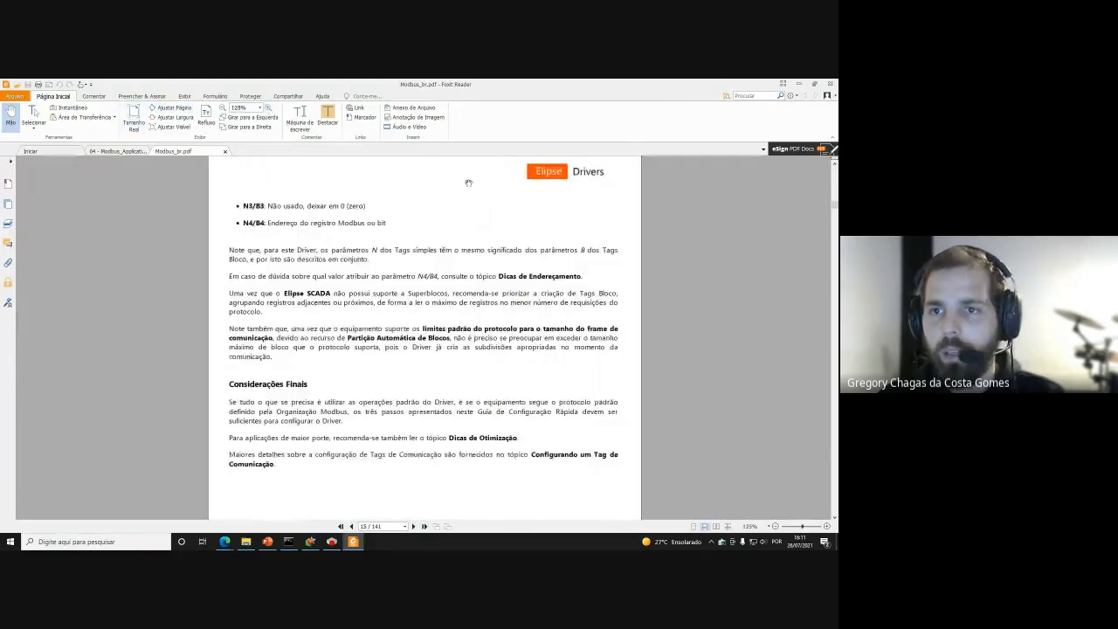
{"action": "scroll", "coordinate": [425, 337], "scroll_direction": "up", "scroll_amount": 3}
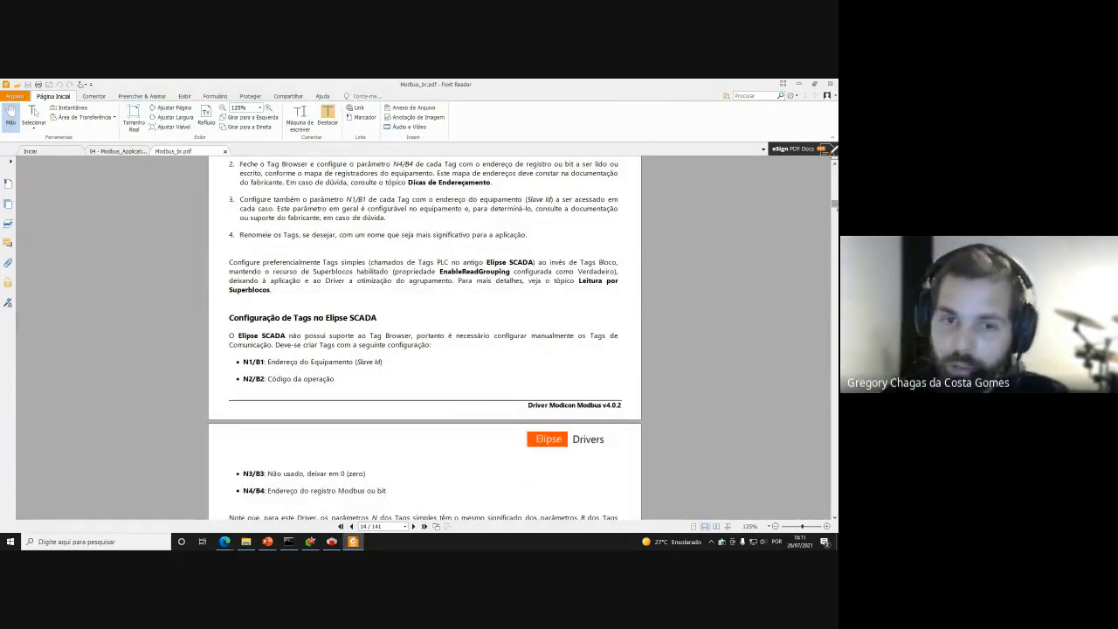
{"action": "scroll", "coordinate": [515, 343], "scroll_direction": "down", "scroll_amount": 1}
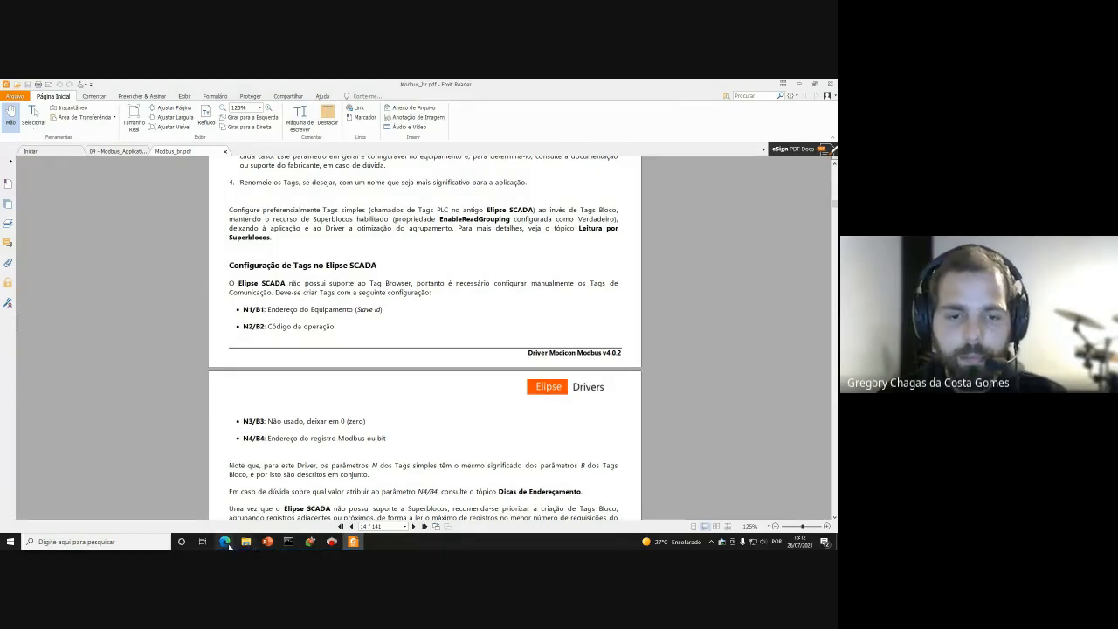
Switch to the browser and view the Modicon Modbus Master driver entry on the Elipse downloads page
{"action": "mouse_move", "coordinate": [225, 541]}
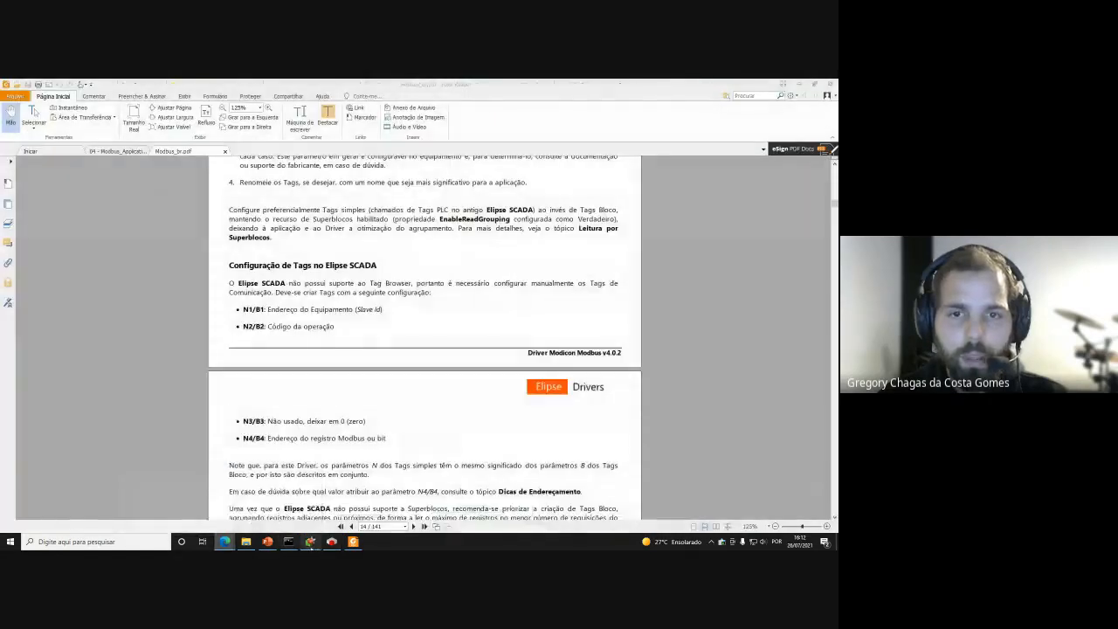
{"action": "left_click", "coordinate": [310, 541]}
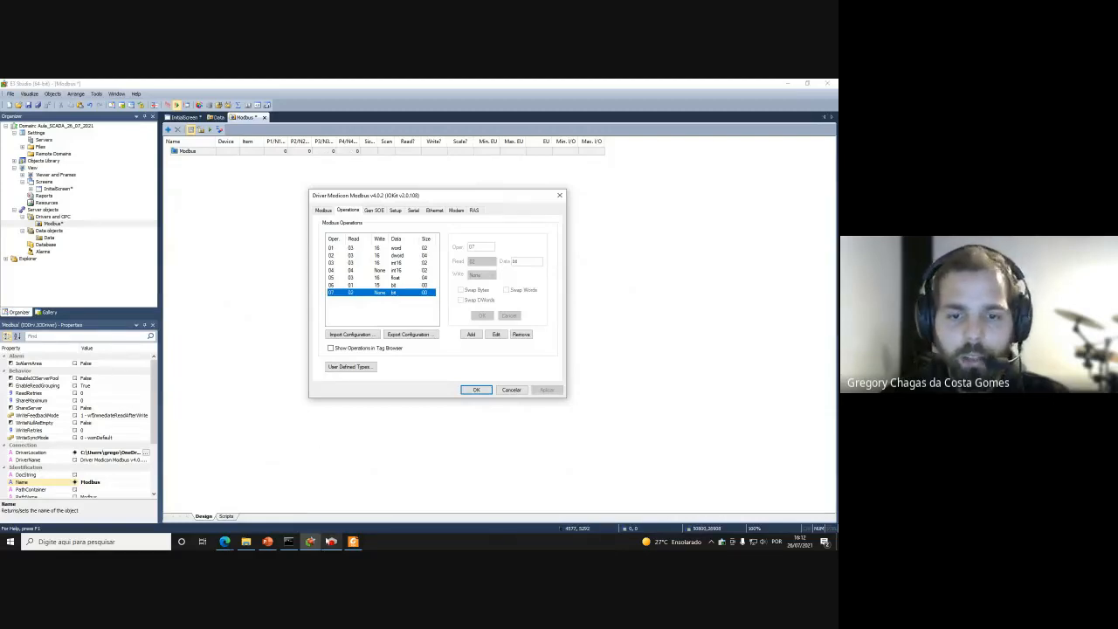
{"action": "left_click", "coordinate": [353, 541]}
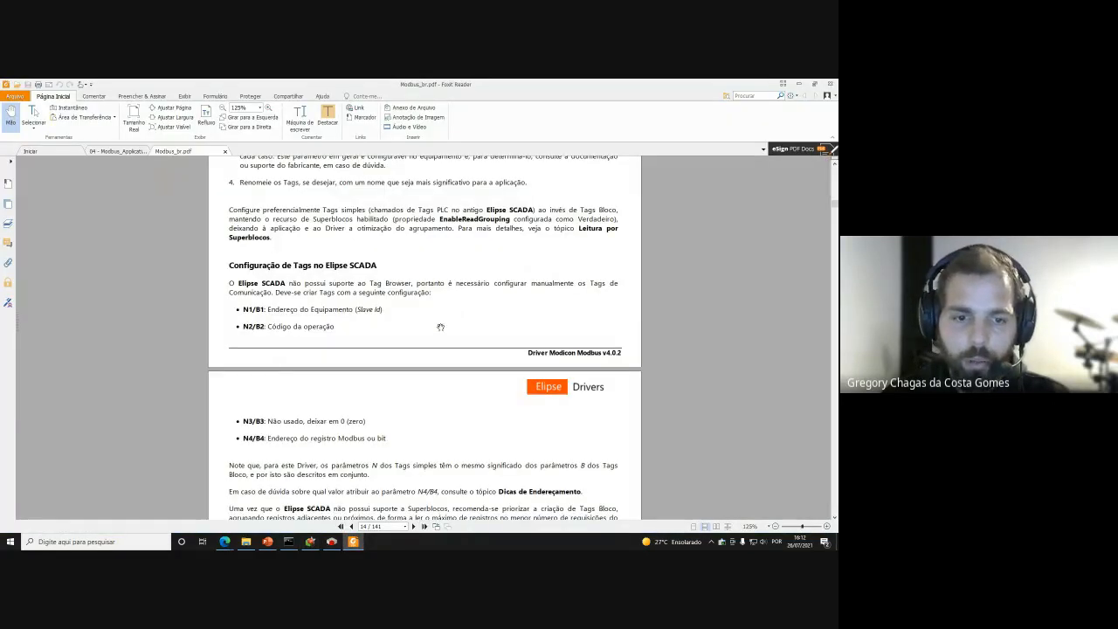
{"action": "left_click", "coordinate": [225, 542]}
{"action": "left_click", "coordinate": [202, 525]}
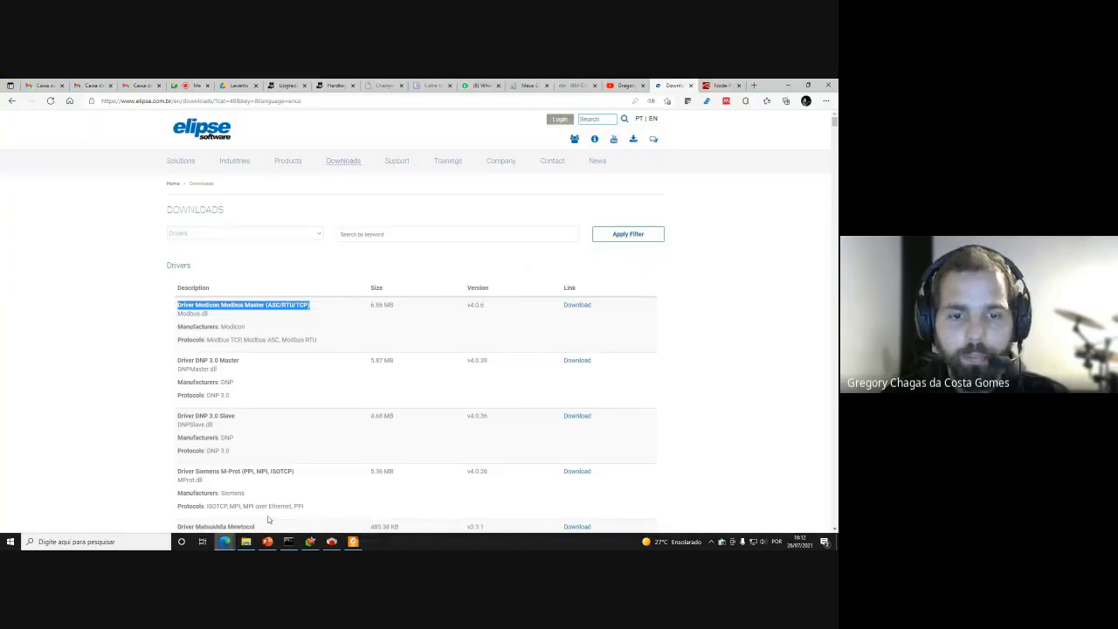
Switch to E3 Studio and set the Modbus driver's physical layer to Ethernet in its setup options
{"action": "left_click", "coordinate": [310, 541]}
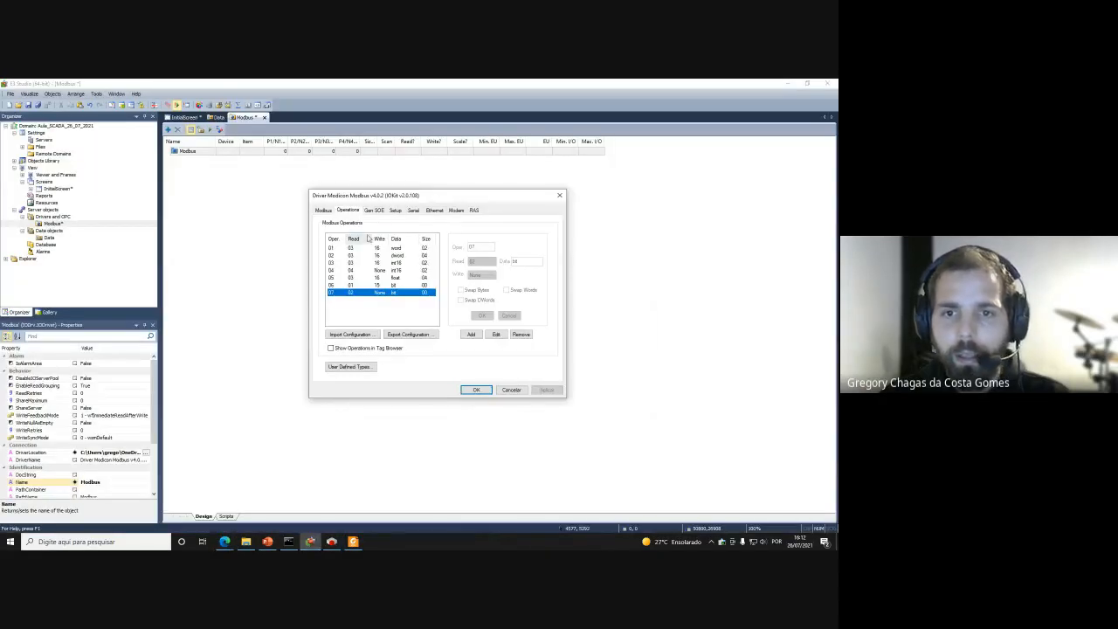
{"action": "left_click", "coordinate": [384, 212]}
{"action": "left_click", "coordinate": [393, 211]}
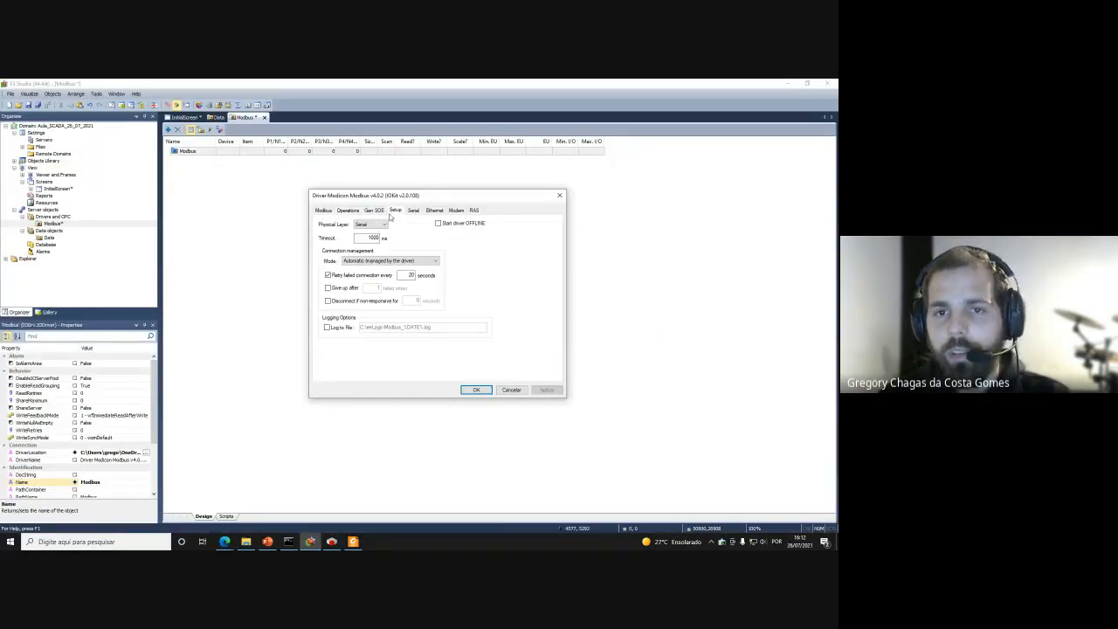
{"action": "left_click", "coordinate": [370, 224]}
{"action": "left_click", "coordinate": [368, 241]}
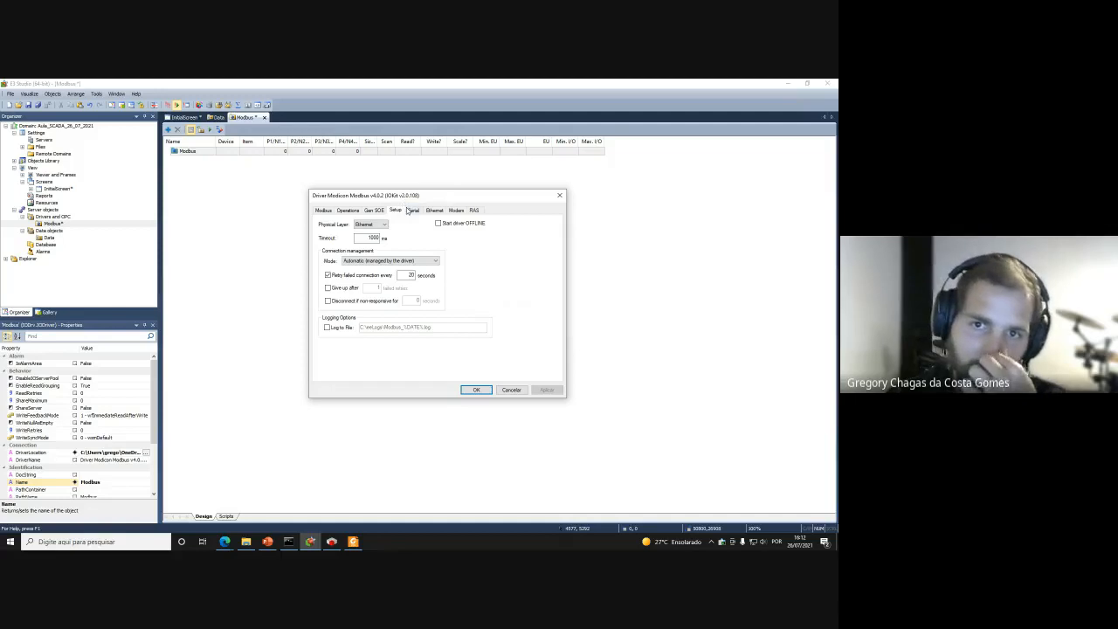
Review the driver's Serial, Modem and RAS settings, and return to the Ethernet settings with the Main IP field active
{"action": "left_click", "coordinate": [412, 211]}
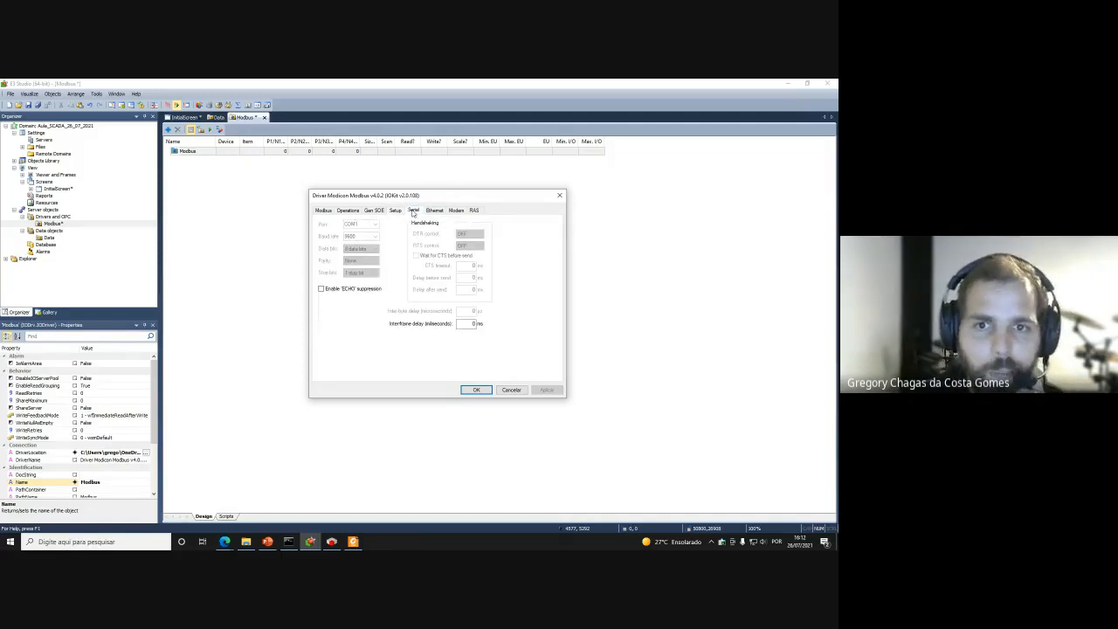
{"action": "left_click", "coordinate": [427, 214]}
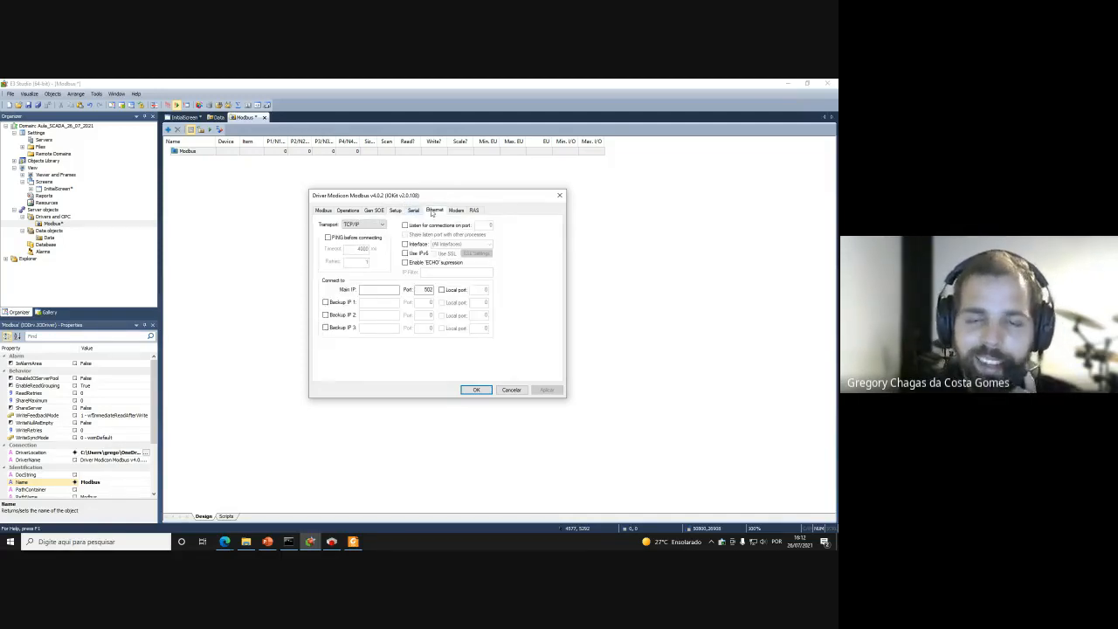
{"action": "left_click", "coordinate": [414, 212]}
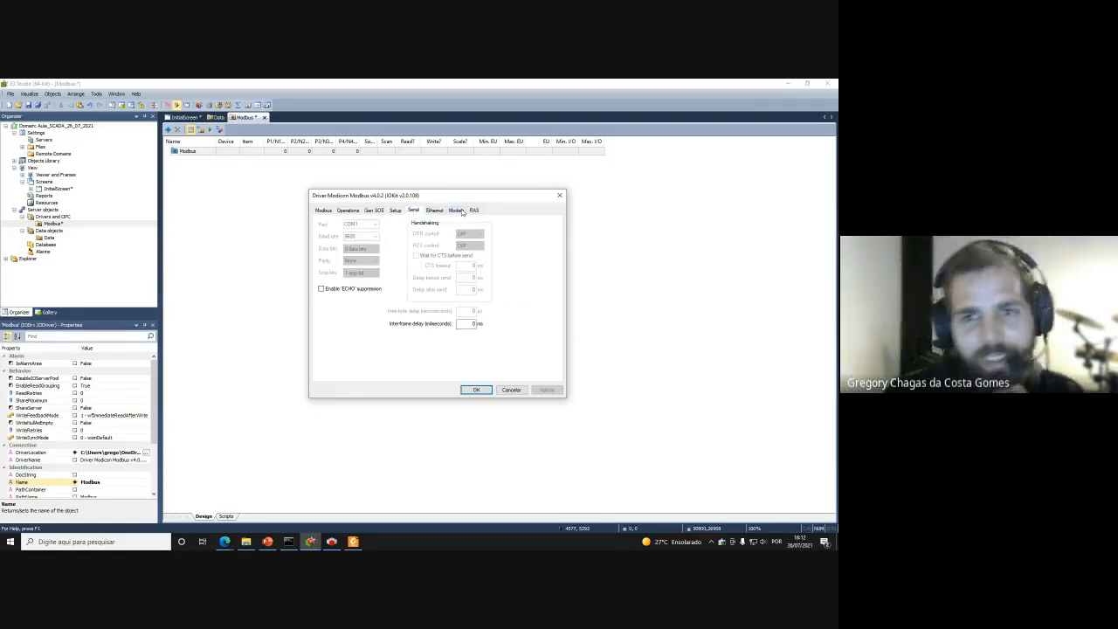
{"action": "left_click", "coordinate": [458, 211]}
{"action": "left_click", "coordinate": [474, 210]}
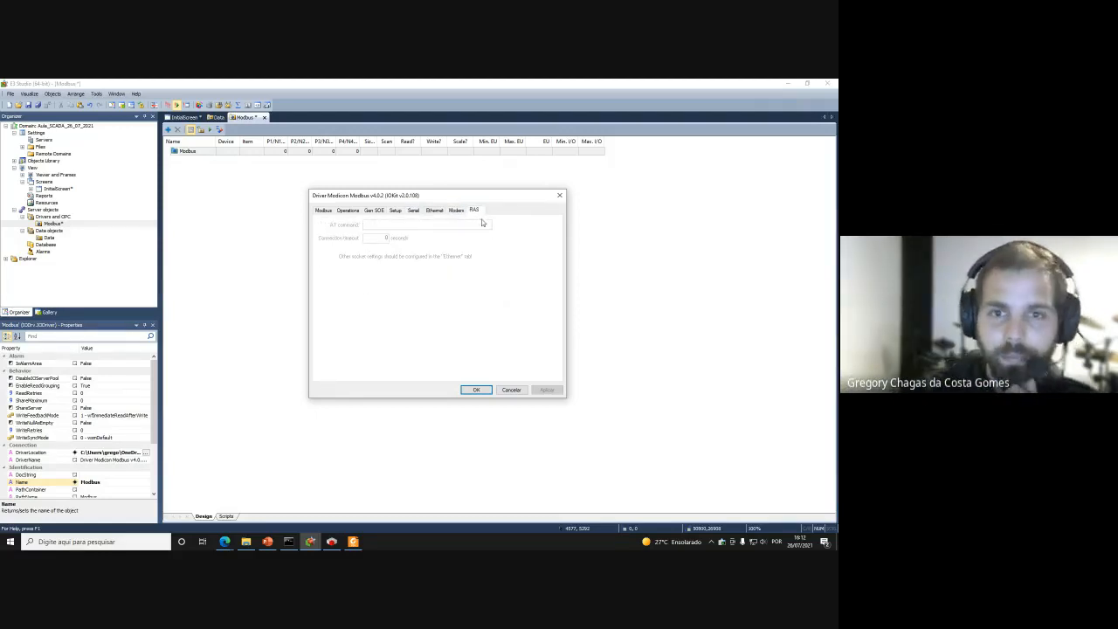
{"action": "left_click", "coordinate": [431, 212]}
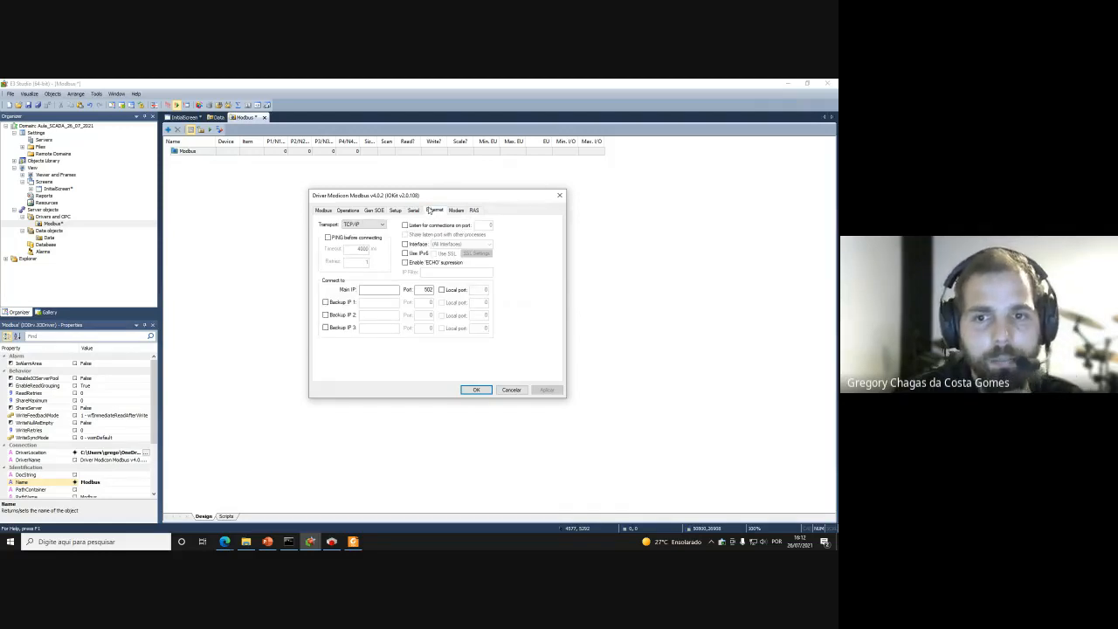
{"action": "left_click", "coordinate": [385, 289]}
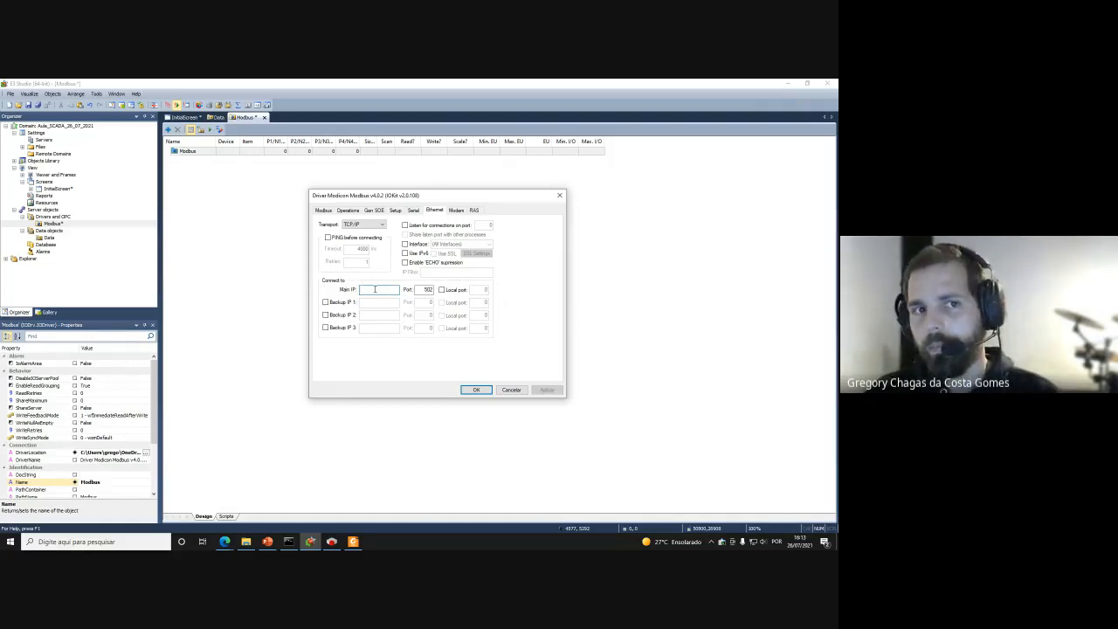
Switch to XSOFT-CODESYS, open the recent project Modbus TCP 2021_1 without updating its devices, and display the Ethernet device's IP address
{"action": "left_click", "coordinate": [330, 544]}
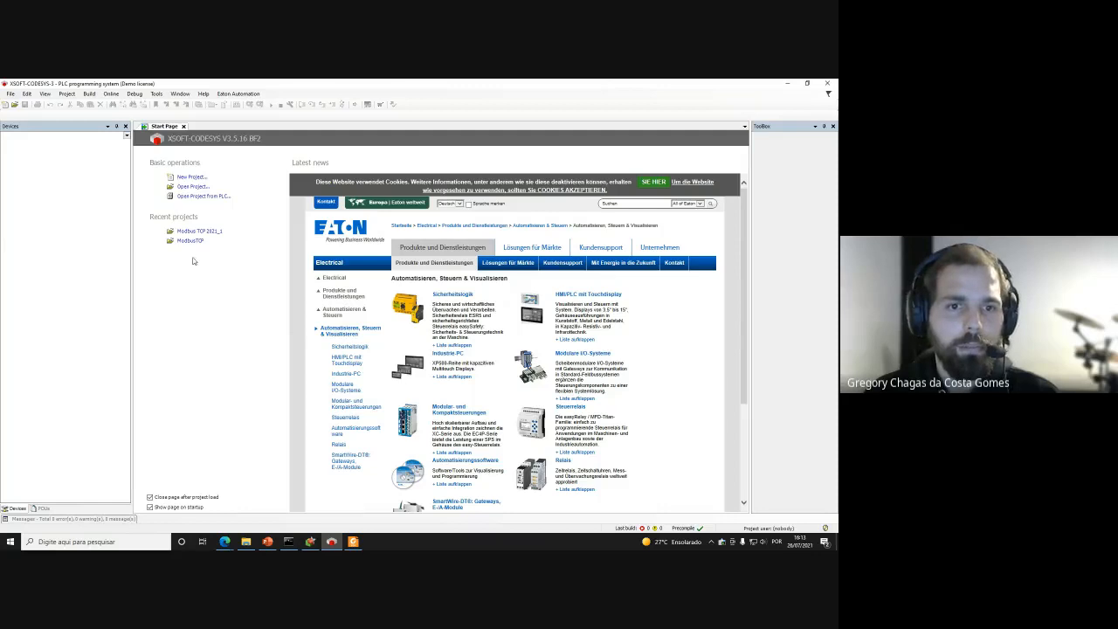
{"action": "left_click", "coordinate": [202, 230]}
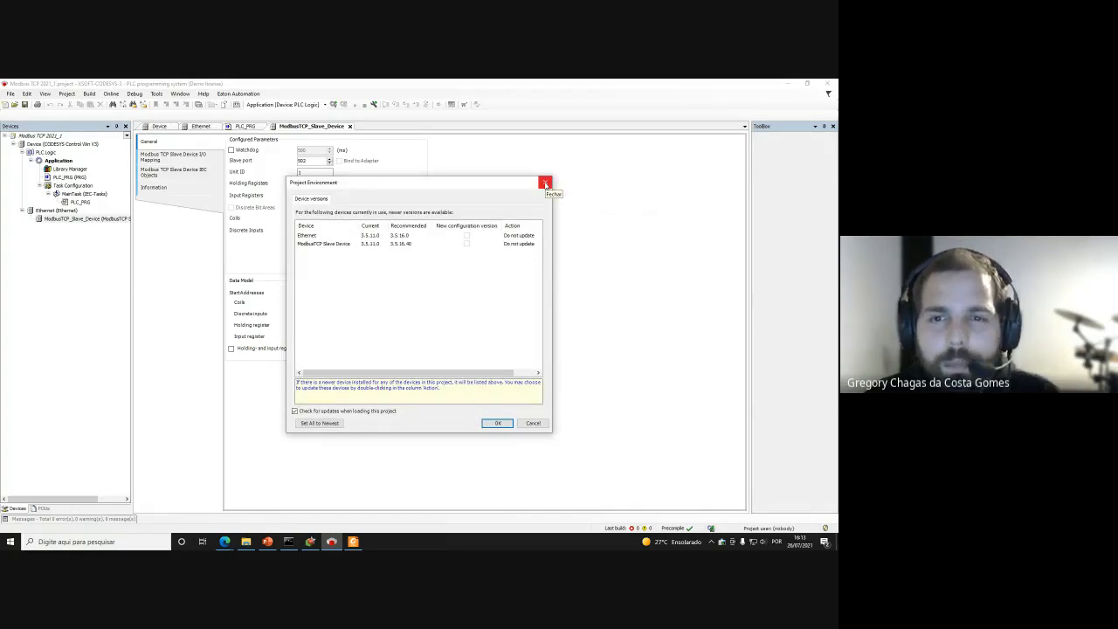
{"action": "left_click", "coordinate": [545, 183]}
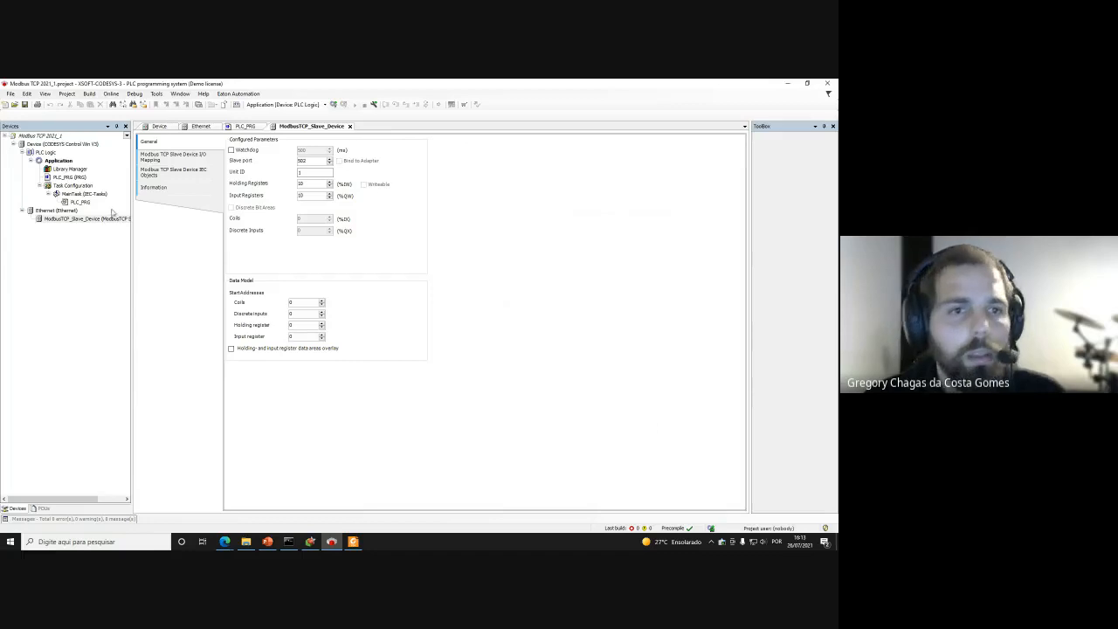
{"action": "double_click", "coordinate": [54, 210]}
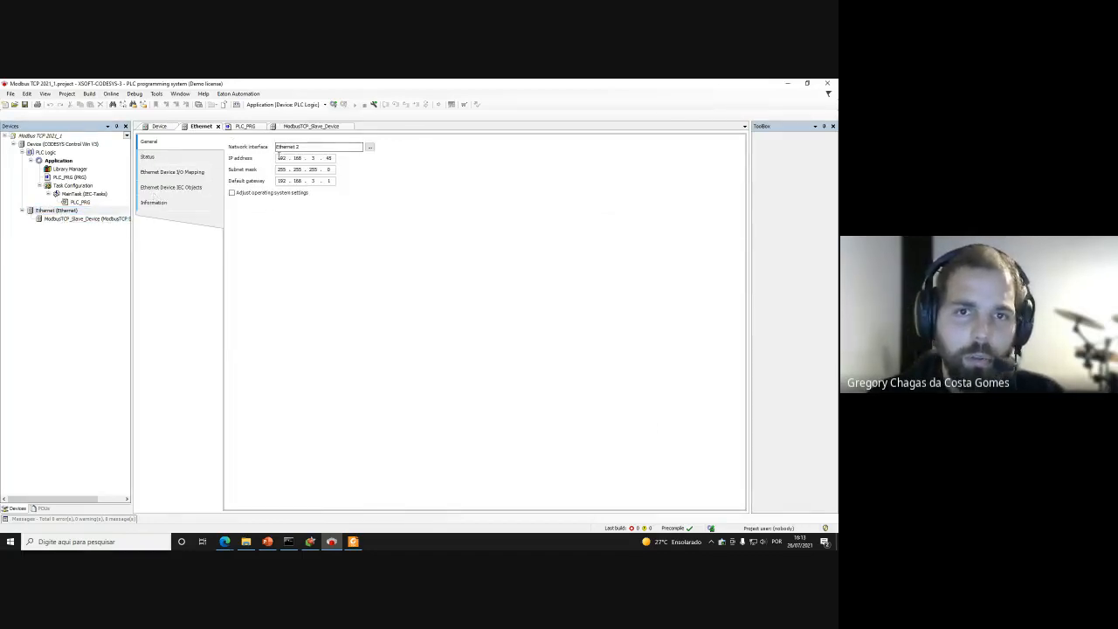
{"action": "double_click", "coordinate": [329, 158]}
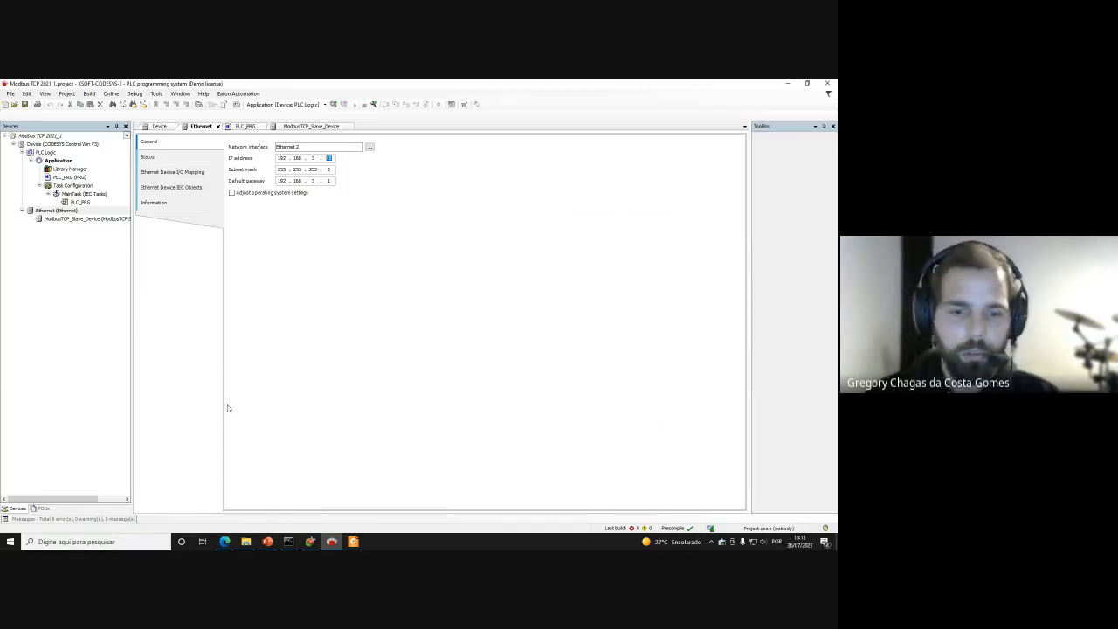
Switch to the command prompt and stop the running Node-RED process
{"action": "left_click", "coordinate": [288, 542]}
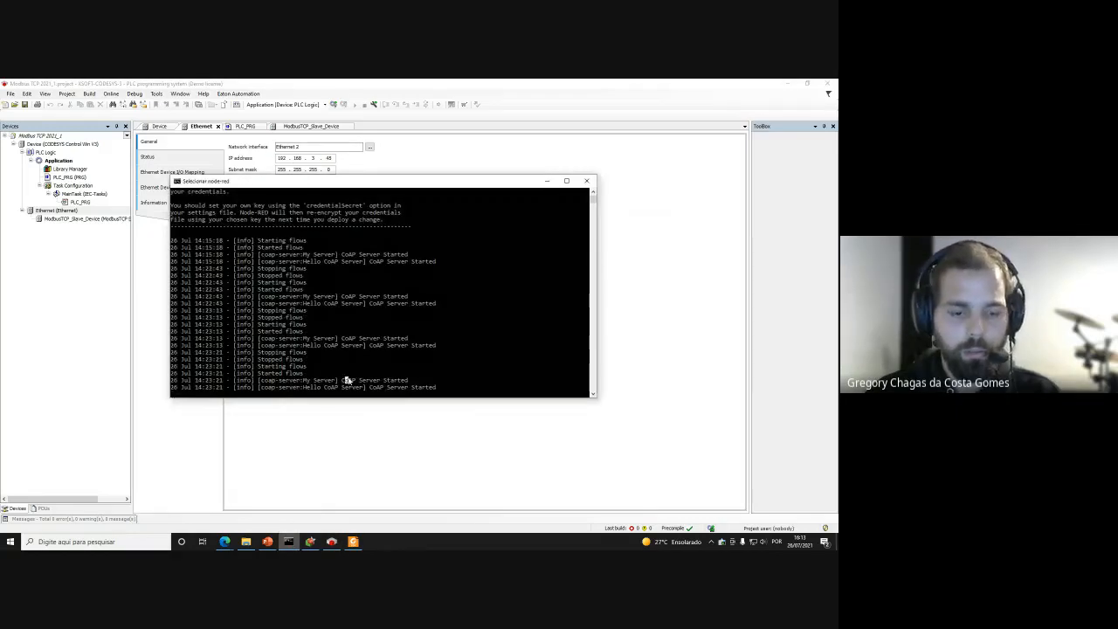
{"action": "key", "text": "ctrl+c"}
{"action": "key", "text": "ctrl+c"}
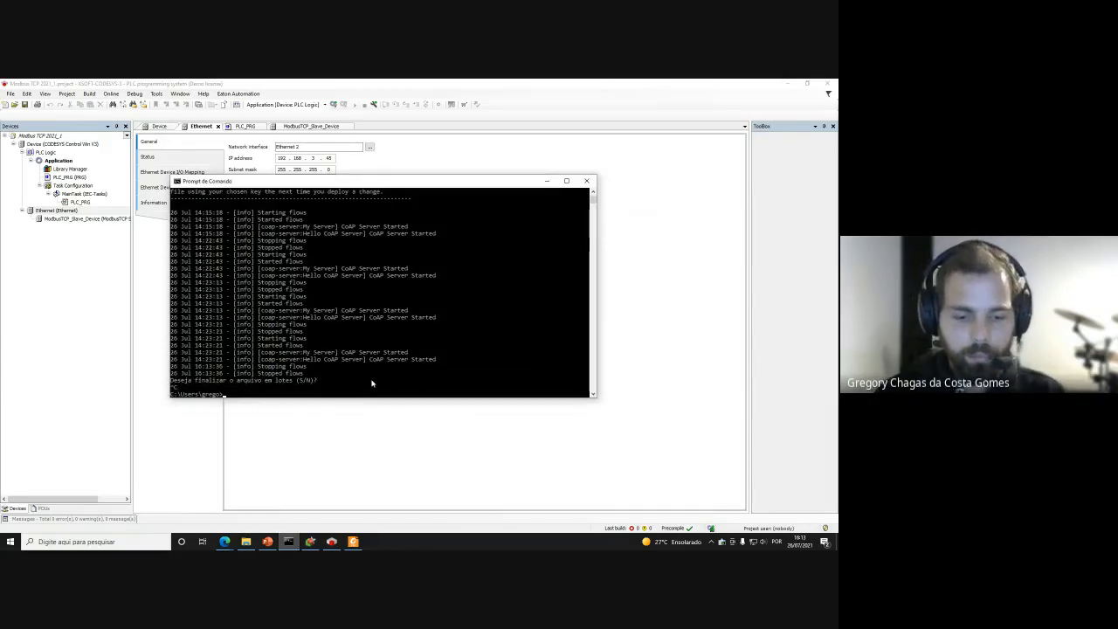
Run ipconfig to check the Ethernet 2 adapter's IPv4 address, and return to the driver's Ethernet settings in E3 Studio
{"action": "type", "text": "ipconfig"}
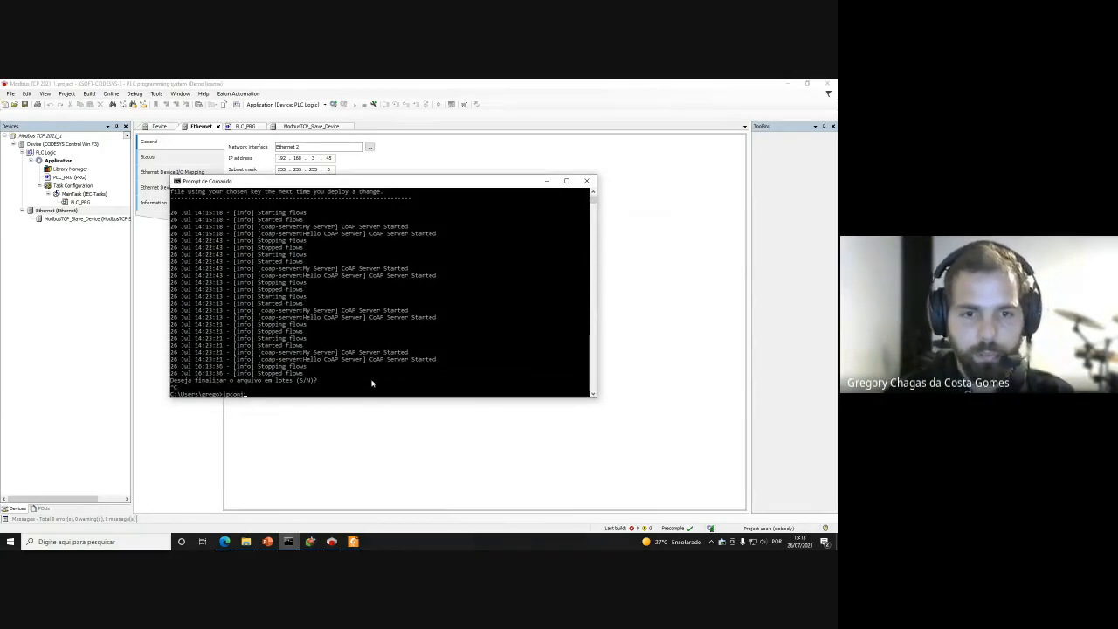
{"action": "key", "text": "BackSpace"}
{"action": "key", "text": "BackSpace"}
{"action": "key", "text": "BackSpace"}
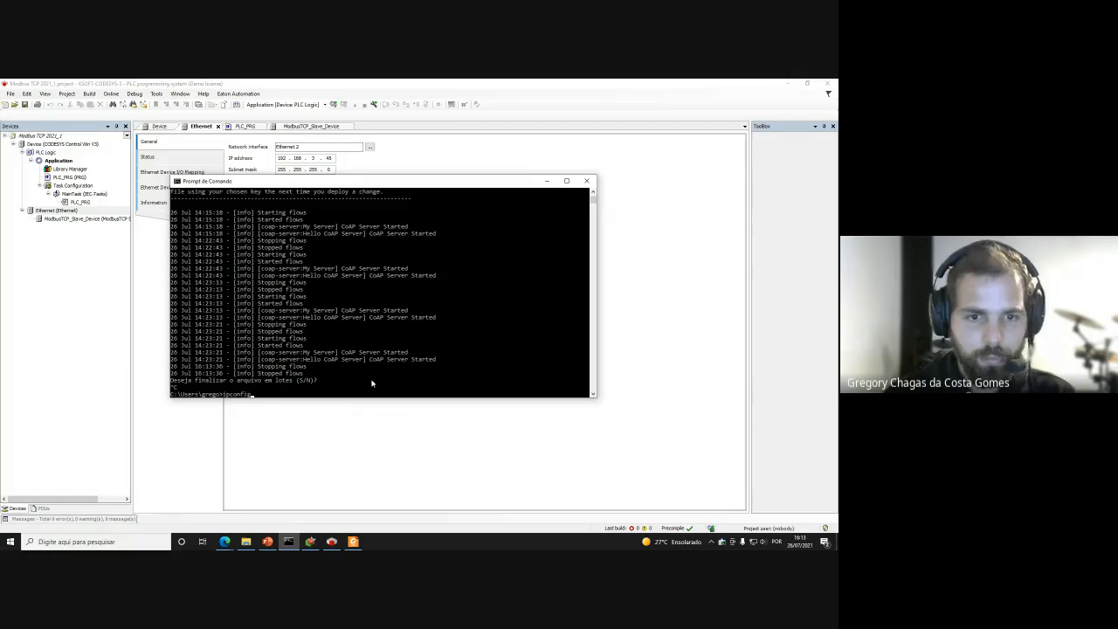
{"action": "key", "text": "Return"}
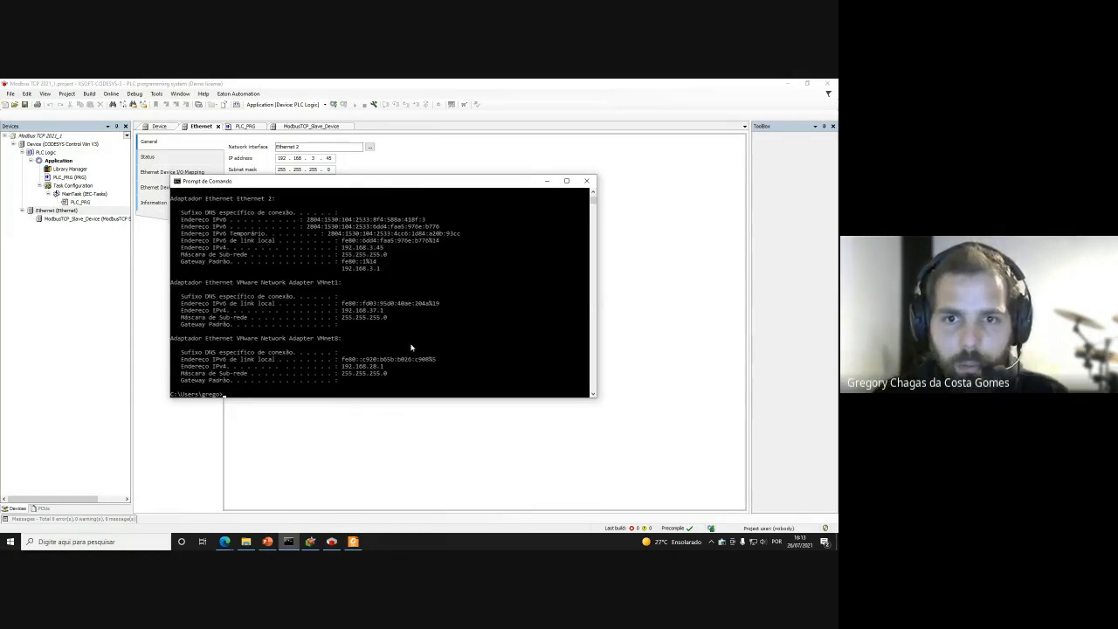
{"action": "scroll", "coordinate": [412, 347], "scroll_direction": "up", "scroll_amount": 7}
{"action": "scroll", "coordinate": [412, 342], "scroll_direction": "down", "scroll_amount": 6}
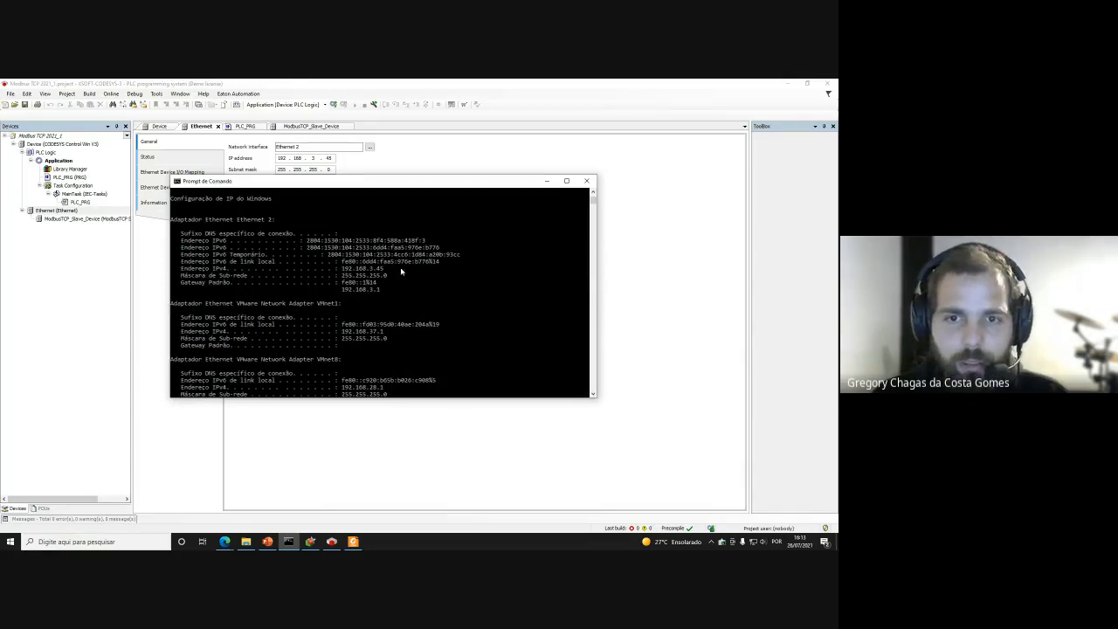
{"action": "left_click", "coordinate": [546, 182]}
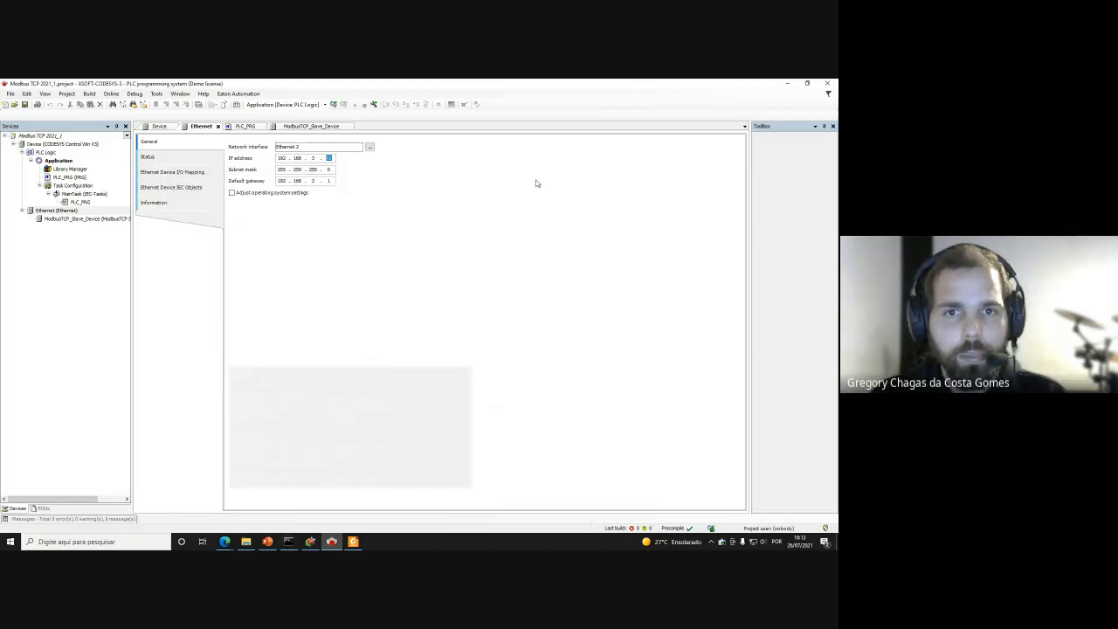
{"action": "left_click", "coordinate": [310, 543]}
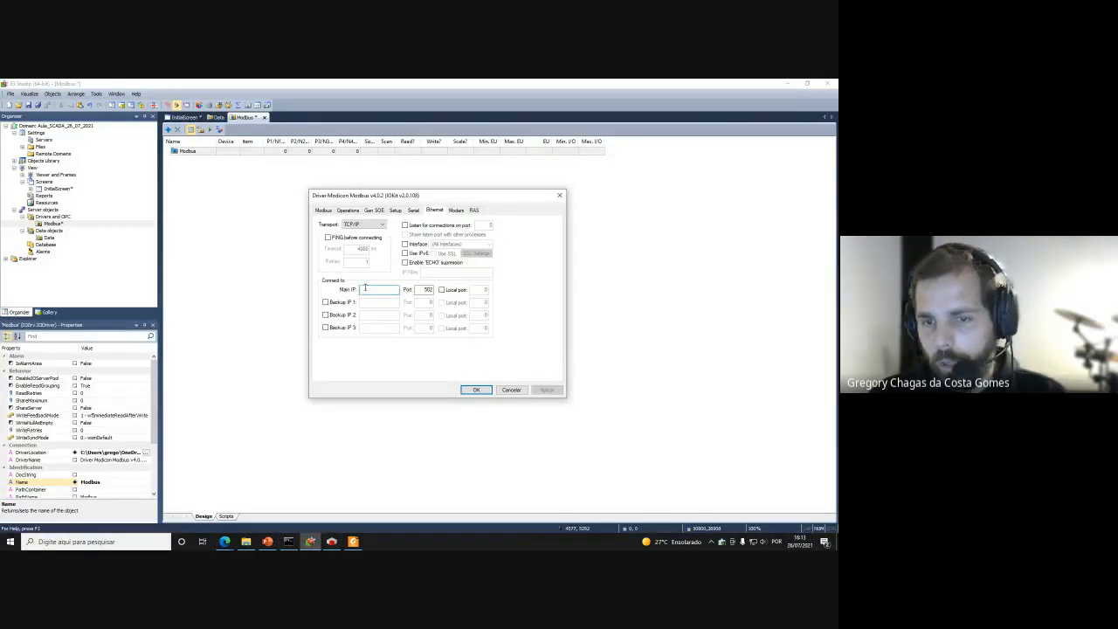
Set the Modbus driver's Main IP to 192.168.3.45 and accept the driver settings
{"action": "type", "text": "192.168.3.45"}
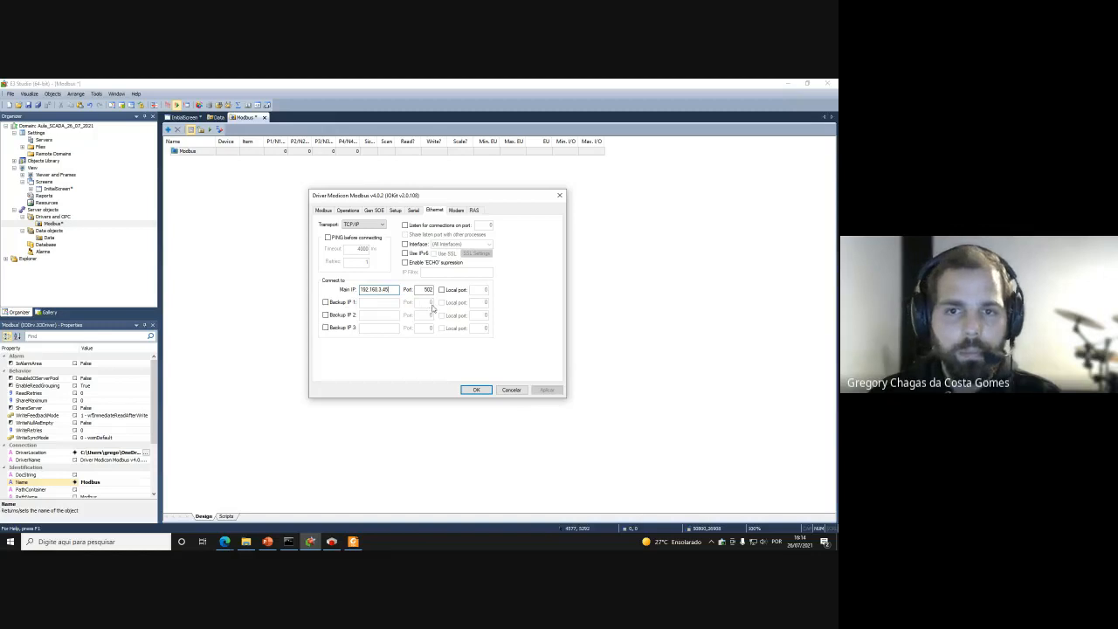
{"action": "left_click", "coordinate": [475, 393]}
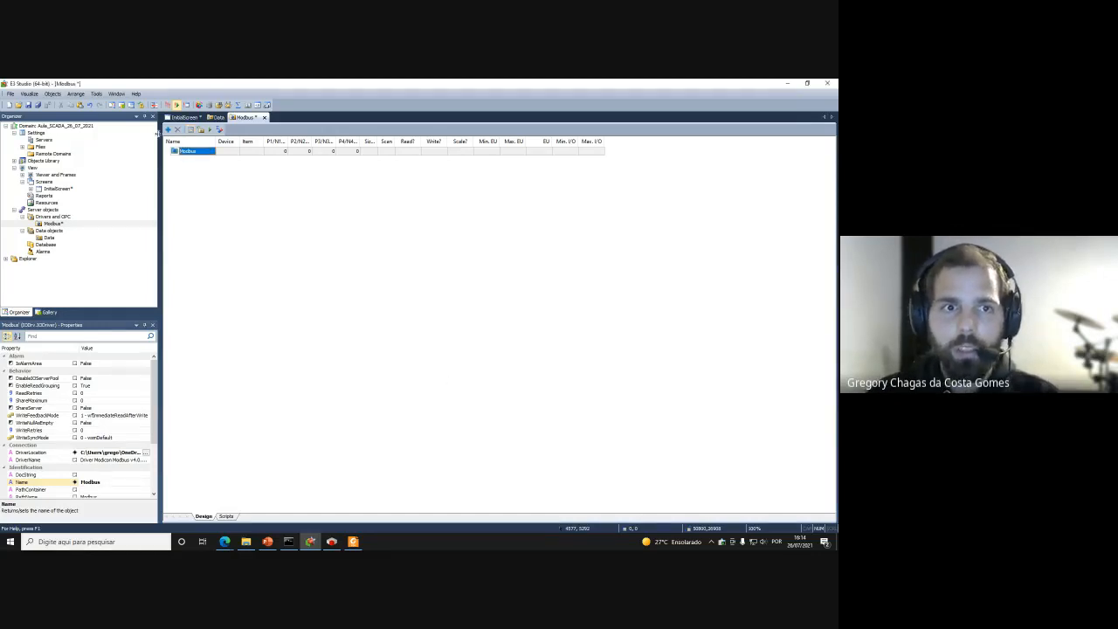
Add one I/O tag named param_A to the Modbus driver
{"action": "left_click", "coordinate": [167, 130]}
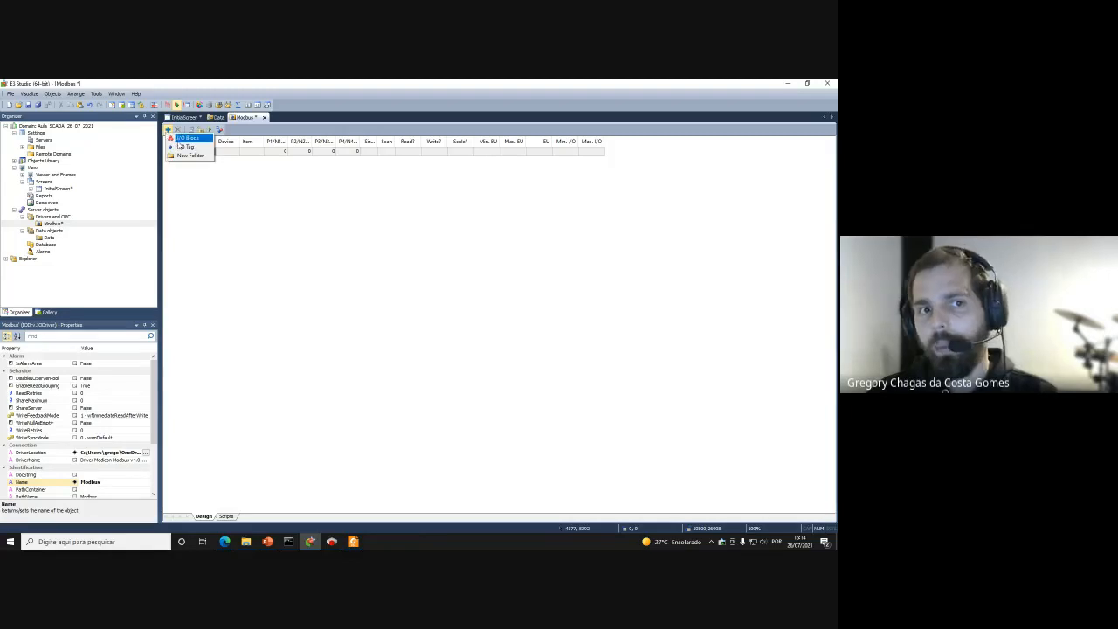
{"action": "left_click", "coordinate": [180, 139]}
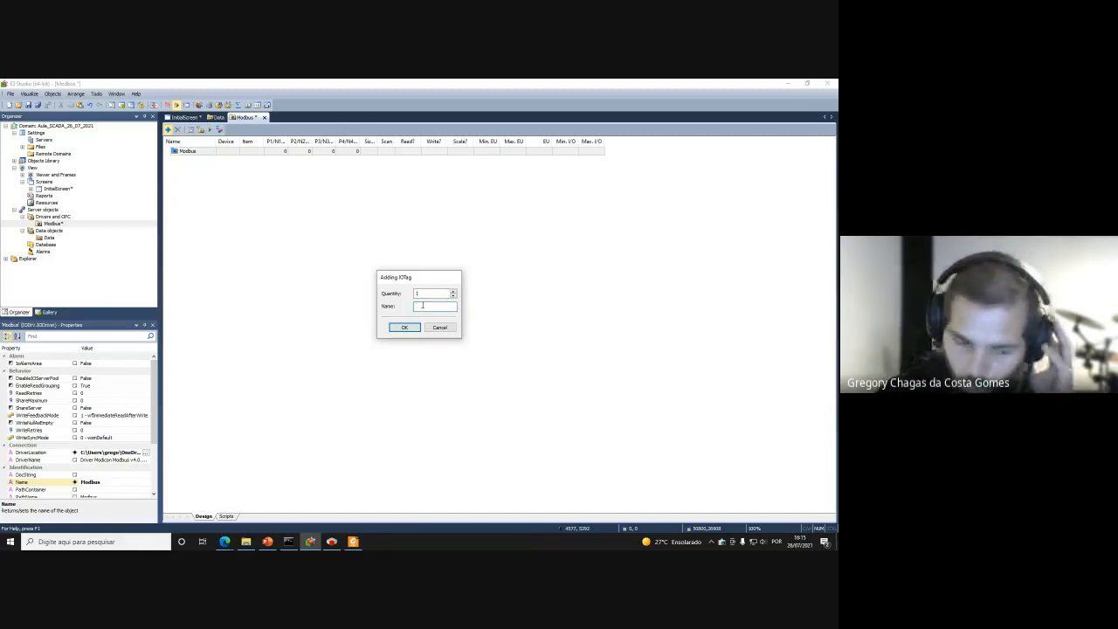
{"action": "type", "text": "p1dum_A"}
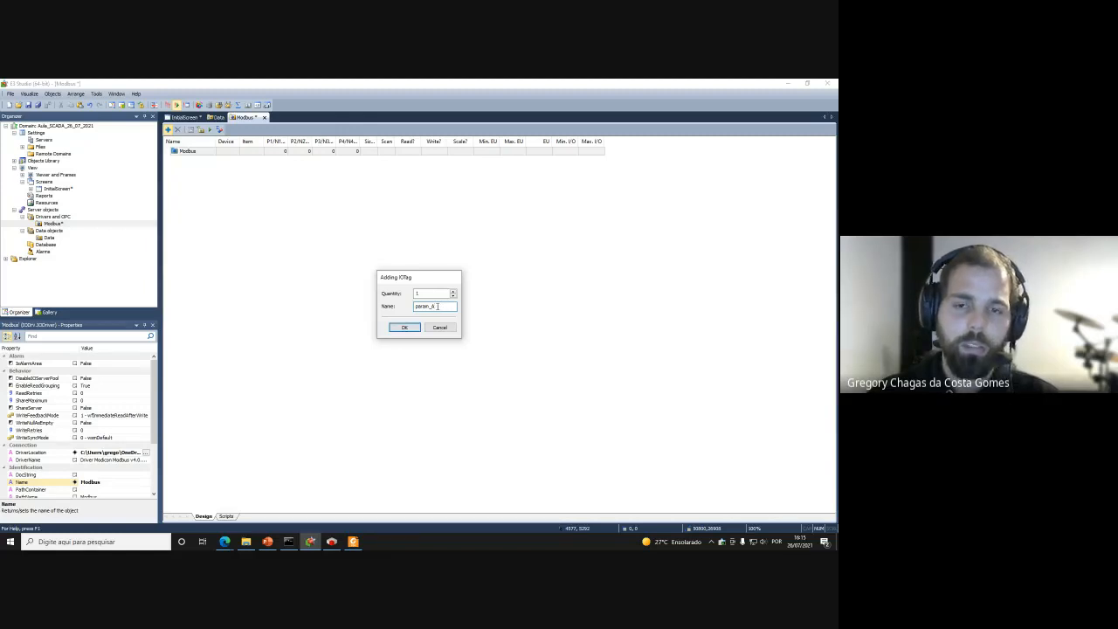
{"action": "left_click_drag", "start_coordinate": [438, 306], "coordinate": [431, 306]}
{"action": "type", "text": "B"}
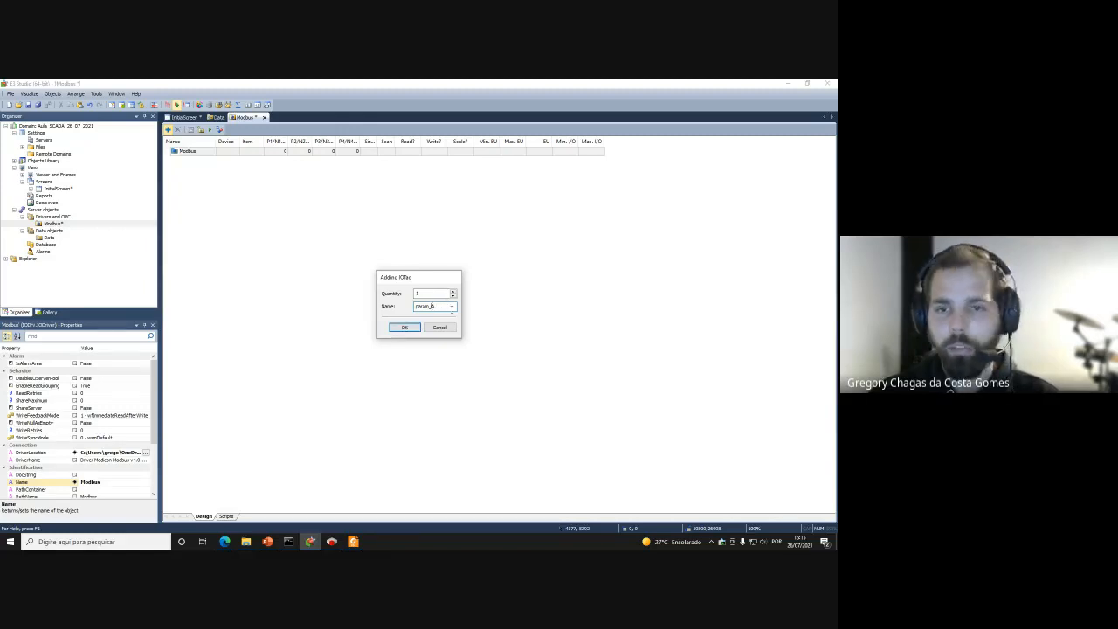
{"action": "left_click", "coordinate": [404, 328]}
Add a second I/O tag named param_B to the Modbus driver
{"action": "left_click", "coordinate": [179, 130]}
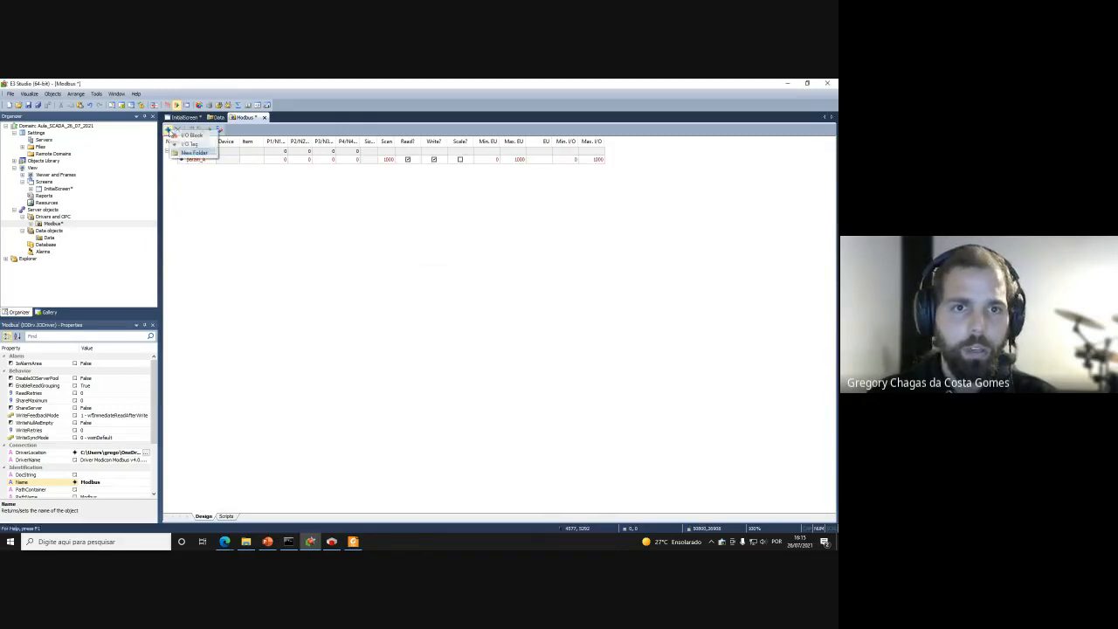
{"action": "left_click", "coordinate": [187, 139]}
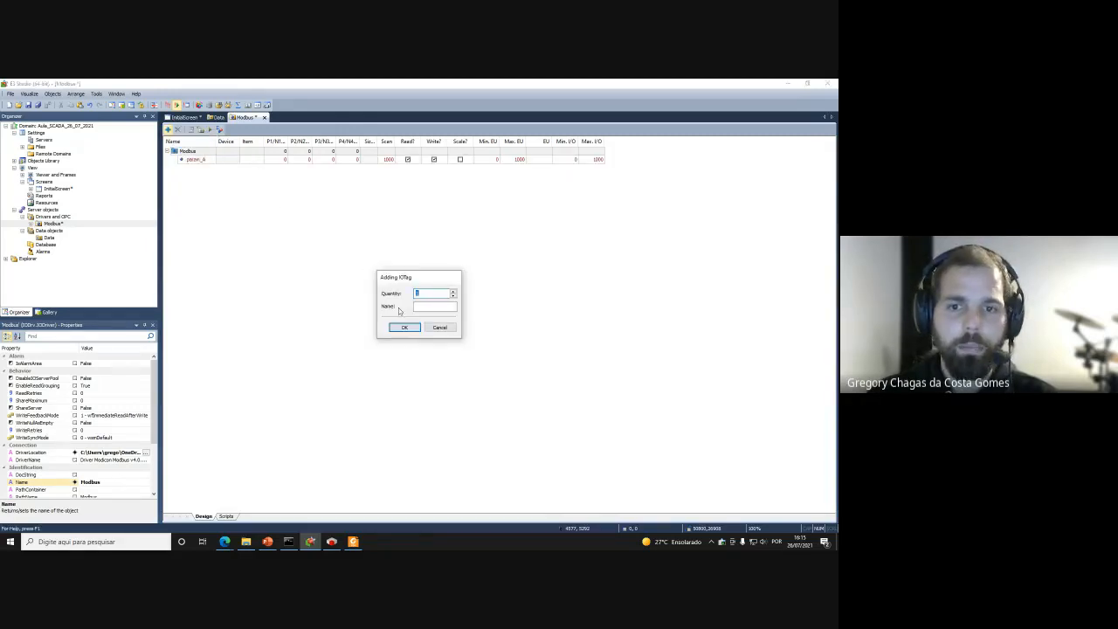
{"action": "left_click", "coordinate": [431, 307]}
{"action": "type", "text": "param"}
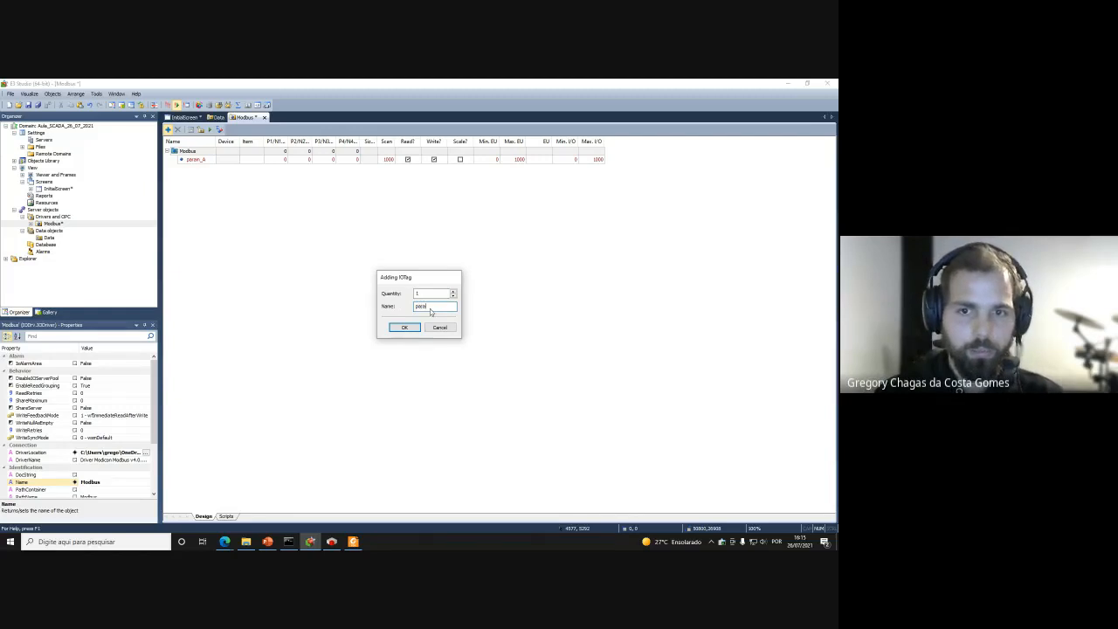
{"action": "type", "text": "_"}
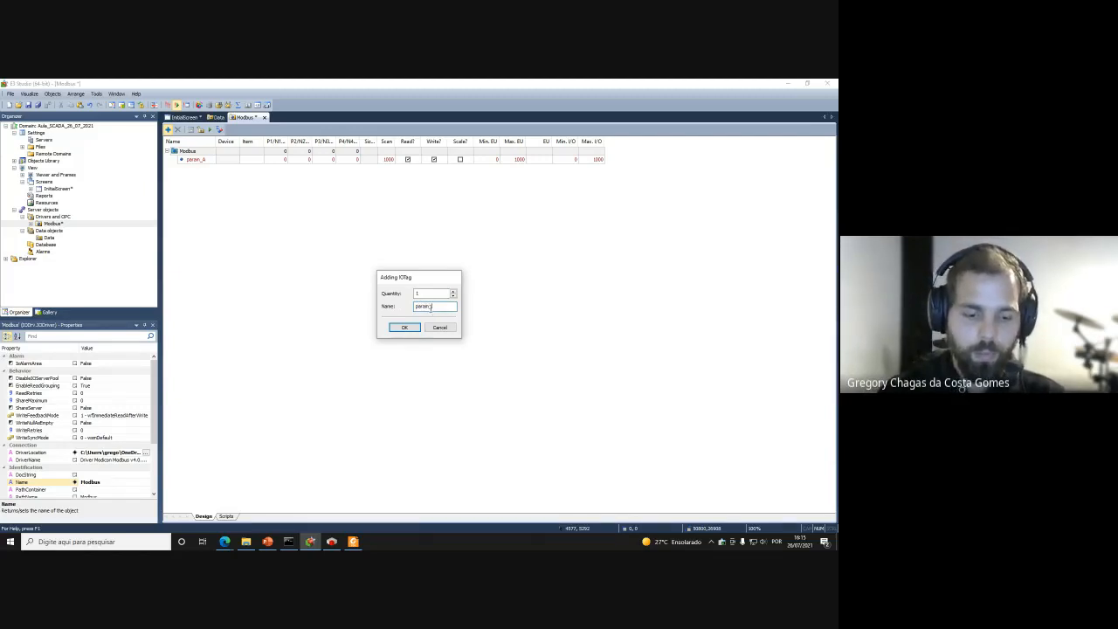
{"action": "type", "text": "B"}
{"action": "key", "text": "Return"}
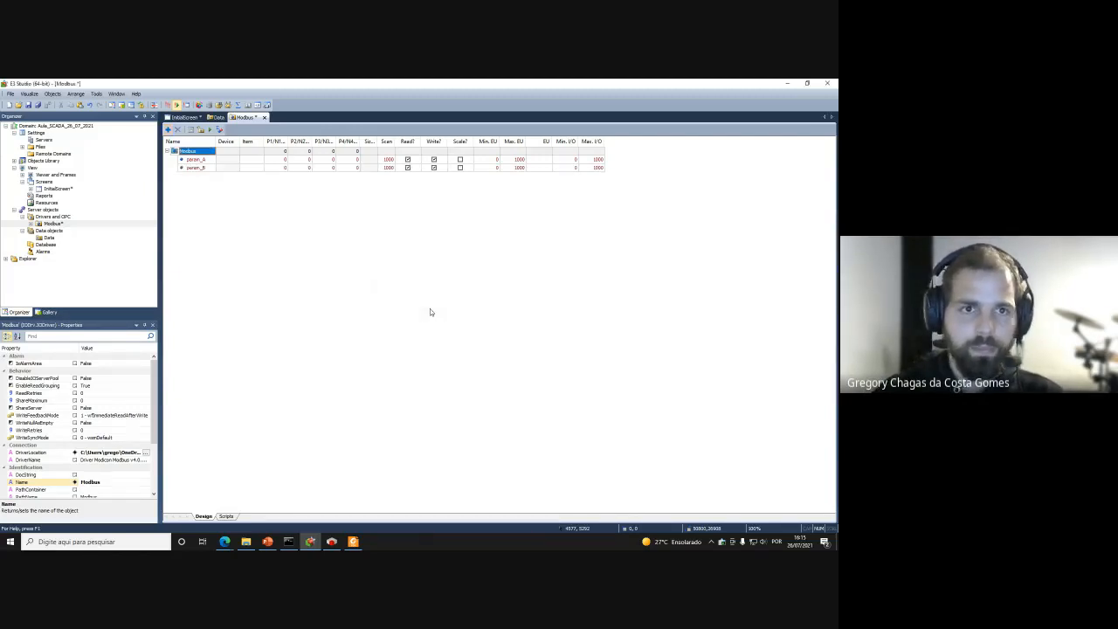
Add a third I/O tag named pos to the Modbus driver
{"action": "left_click", "coordinate": [169, 130]}
{"action": "left_click", "coordinate": [181, 142]}
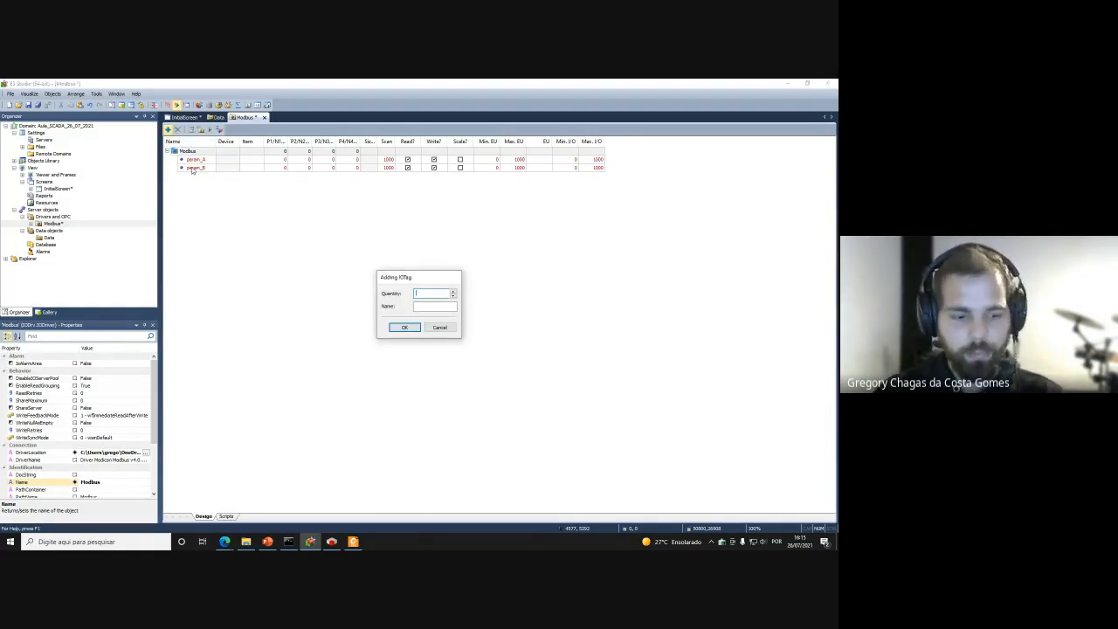
{"action": "left_click", "coordinate": [429, 306]}
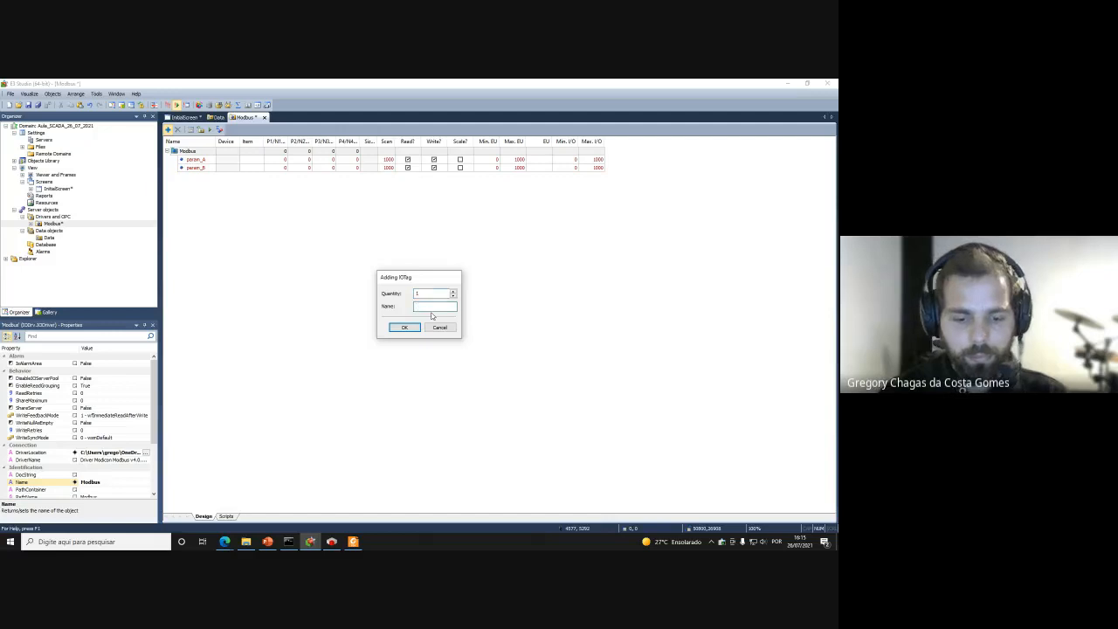
{"action": "key", "text": "BackSpace"}
{"action": "key", "text": "BackSpace"}
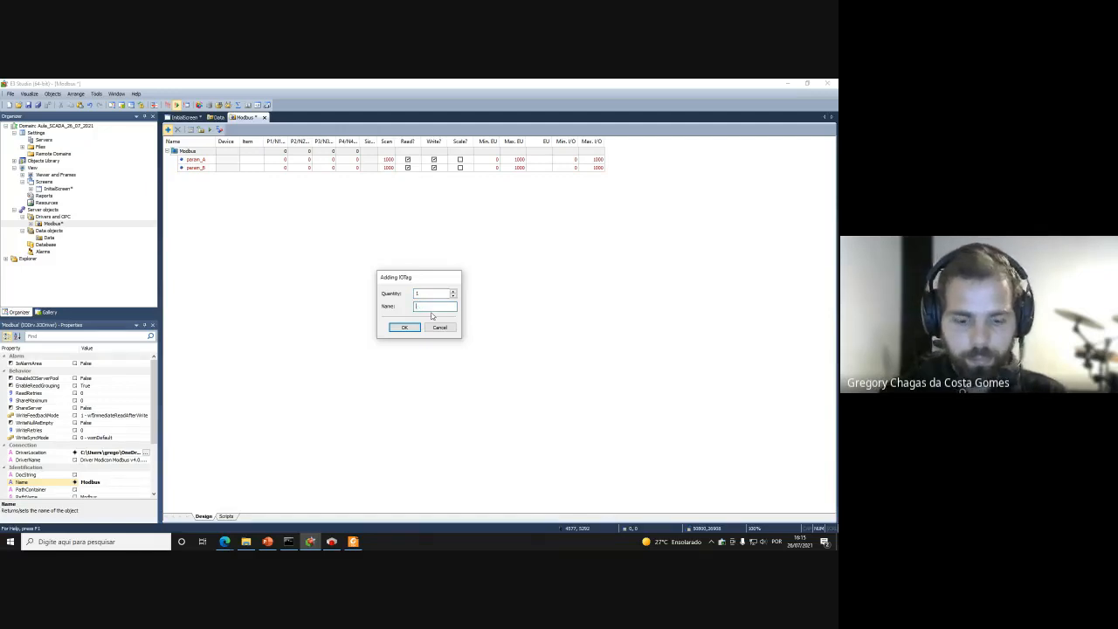
{"action": "key", "text": "Return"}
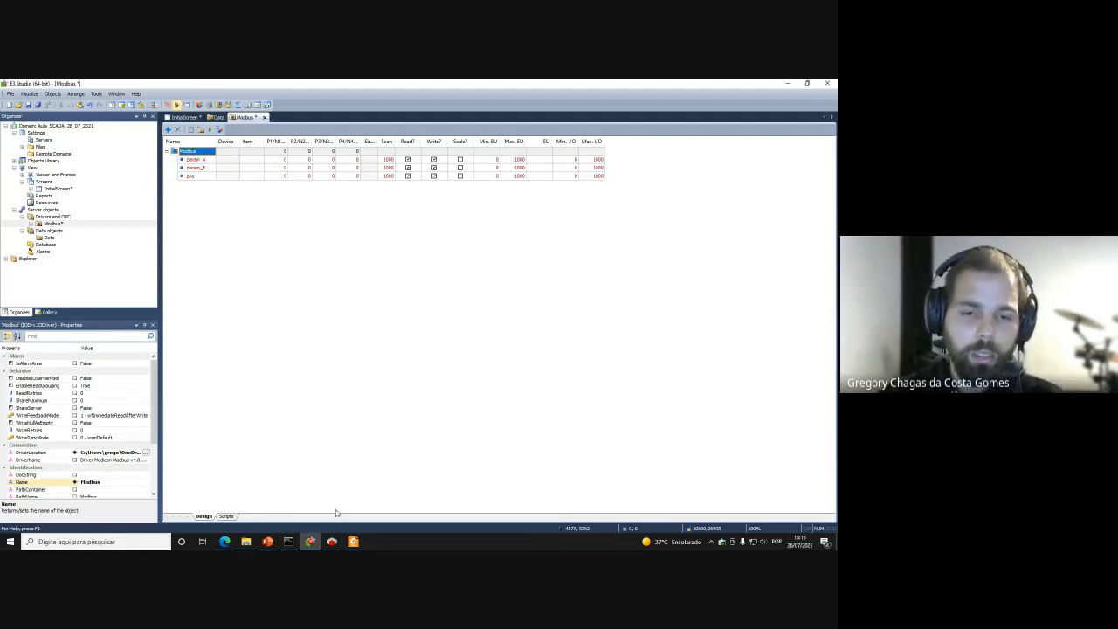
Switch to the browser to check the Google Meet call, and return to E3 Studio
{"action": "left_click", "coordinate": [224, 541]}
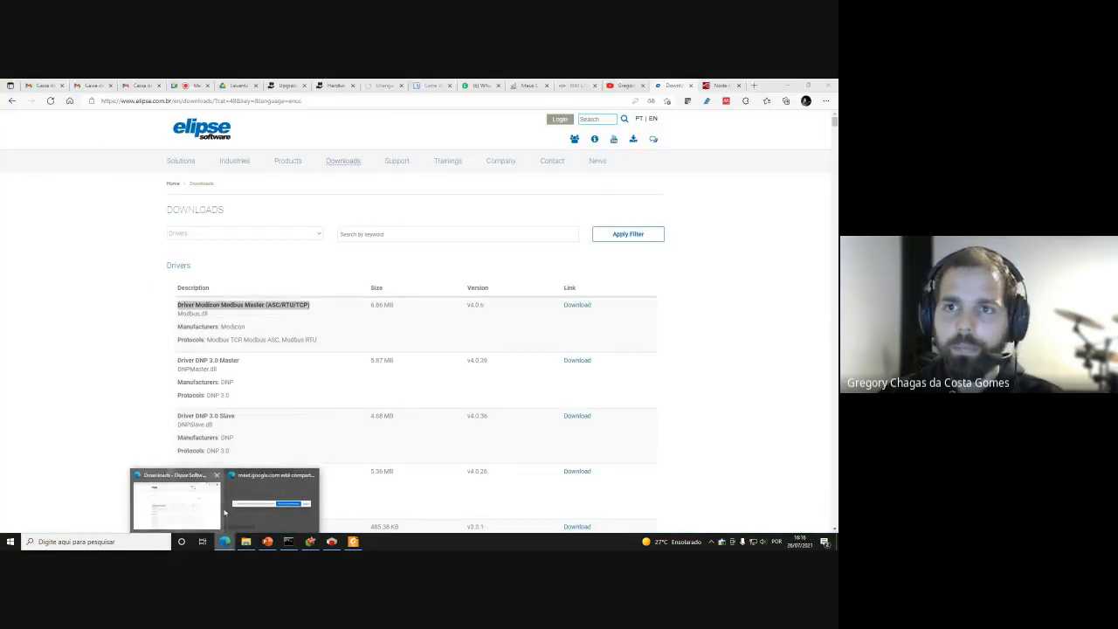
{"action": "left_click", "coordinate": [223, 512]}
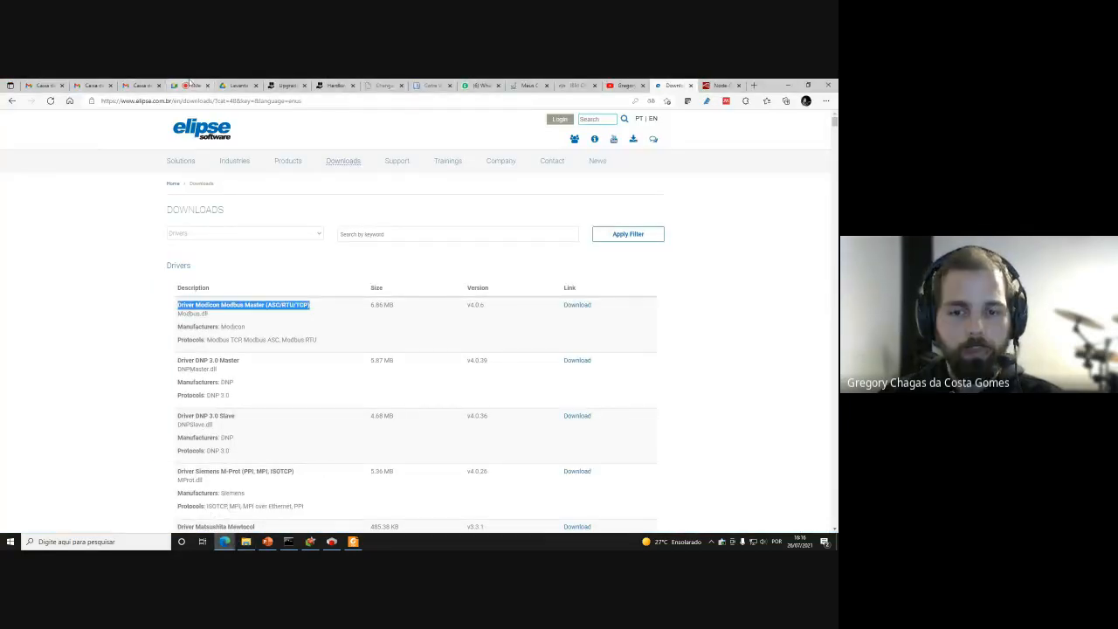
{"action": "left_click", "coordinate": [189, 85]}
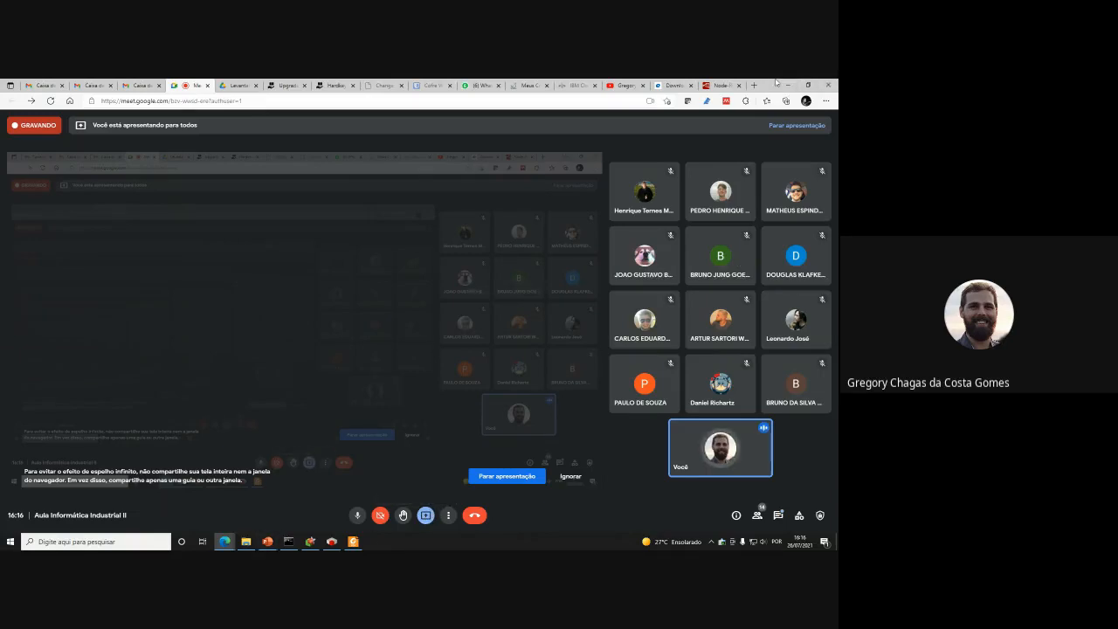
{"action": "left_click", "coordinate": [316, 542]}
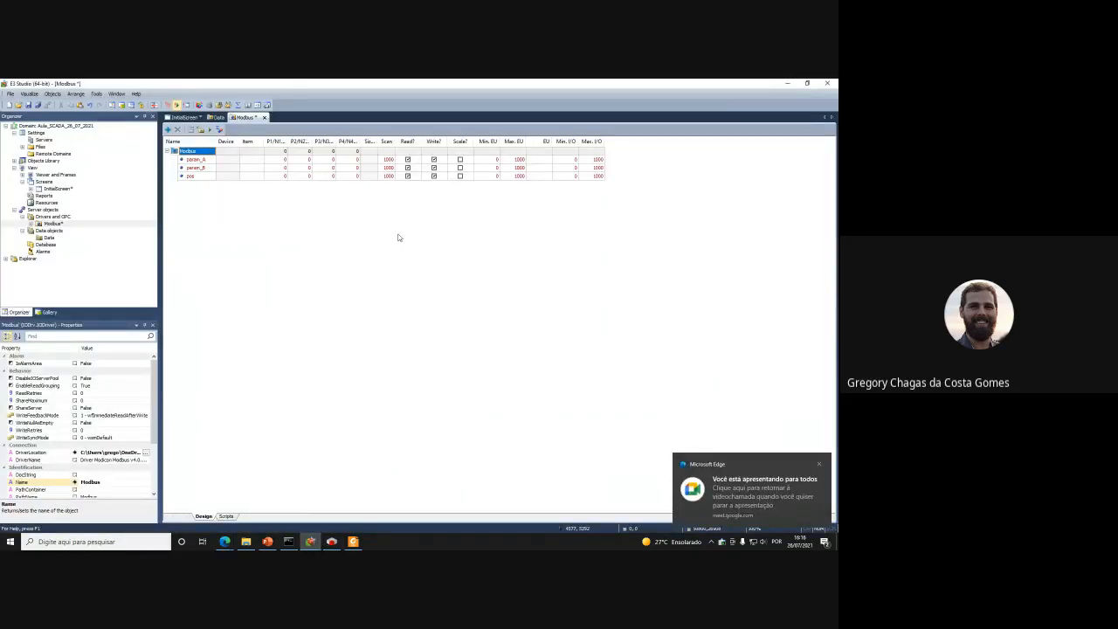
Compare the driver's I/O tags with the Parâmetro A, Parâmetro B and Posição do Caminhão boxes on InitialScreen, and return to the Modbus driver
{"action": "left_click", "coordinate": [210, 167]}
{"action": "left_click", "coordinate": [208, 178]}
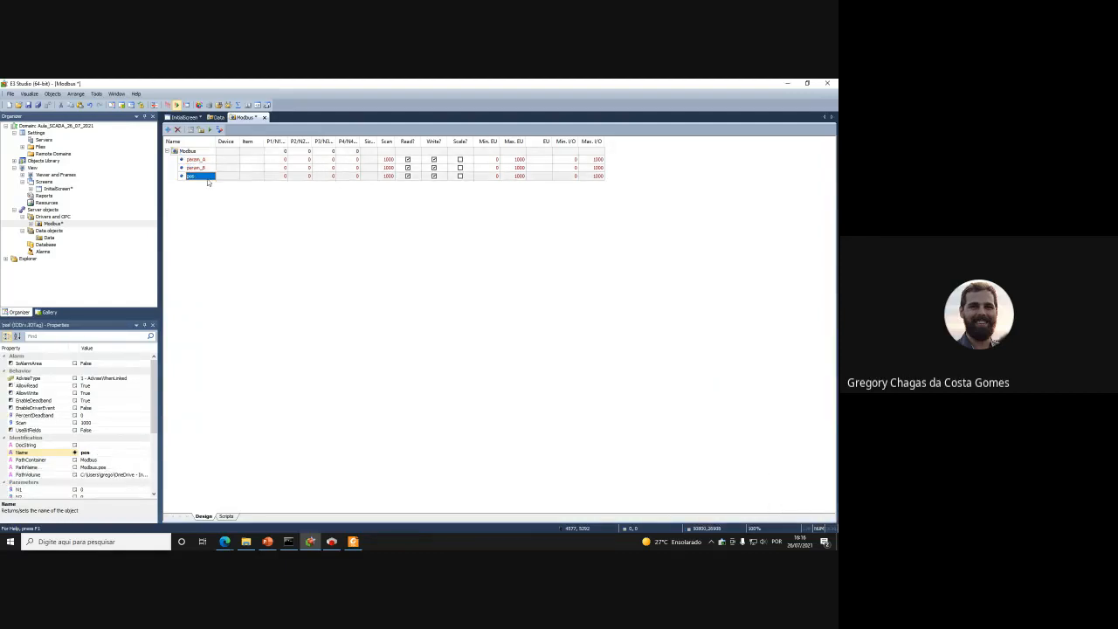
{"action": "left_click", "coordinate": [203, 169]}
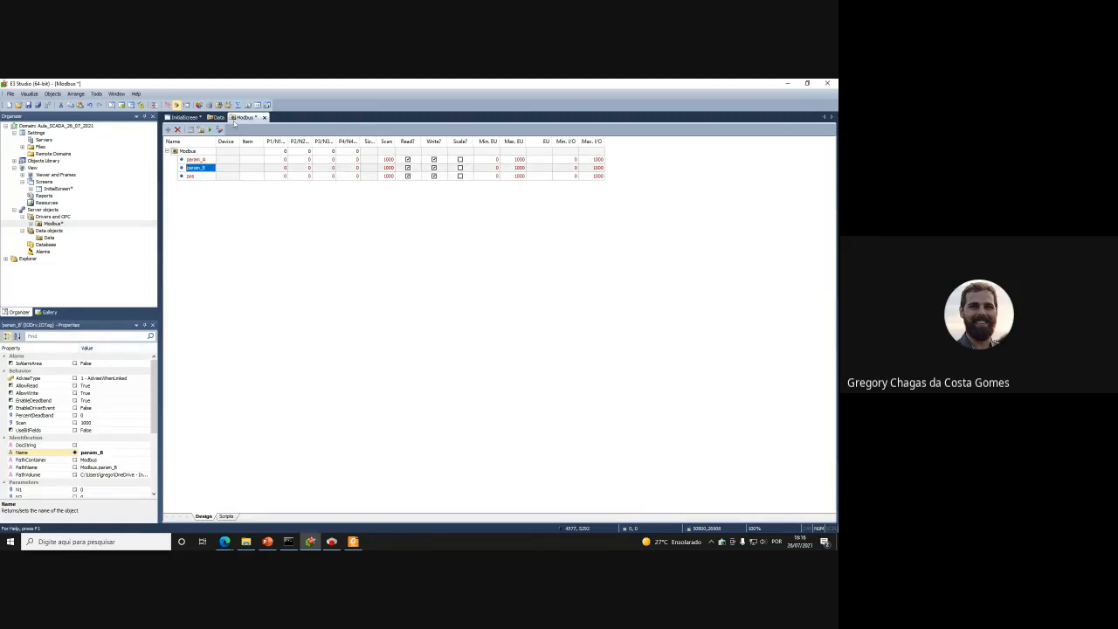
{"action": "left_click", "coordinate": [180, 118]}
{"action": "left_click", "coordinate": [216, 287]}
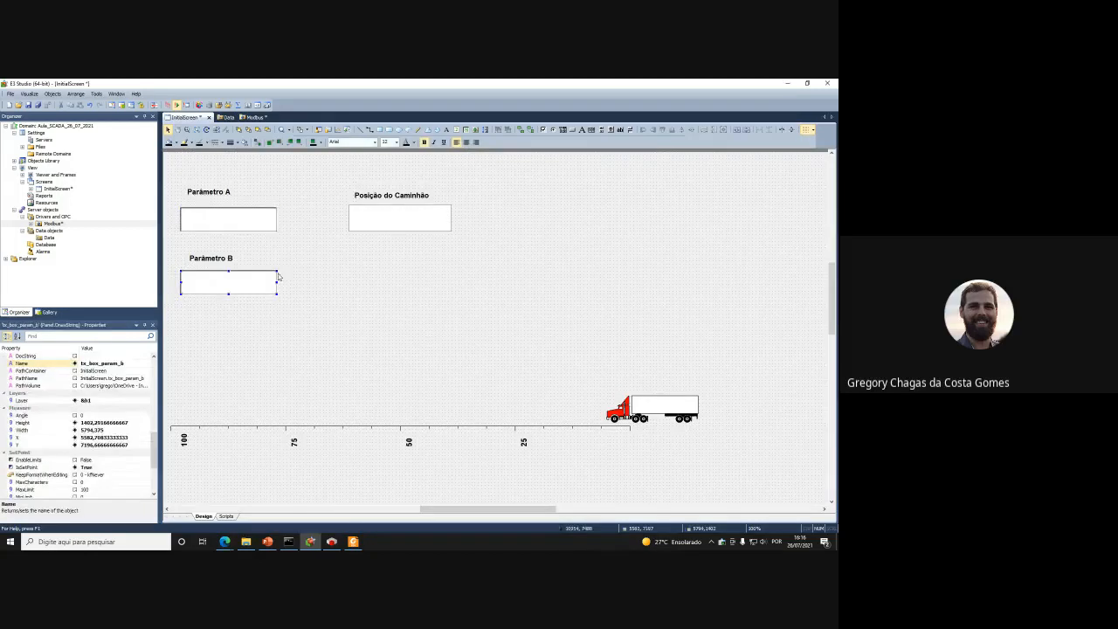
{"action": "left_click", "coordinate": [414, 208]}
{"action": "left_click", "coordinate": [240, 219]}
{"action": "left_click", "coordinate": [243, 276]}
{"action": "left_click", "coordinate": [380, 211]}
{"action": "left_click", "coordinate": [254, 288]}
{"action": "left_click", "coordinate": [391, 221]}
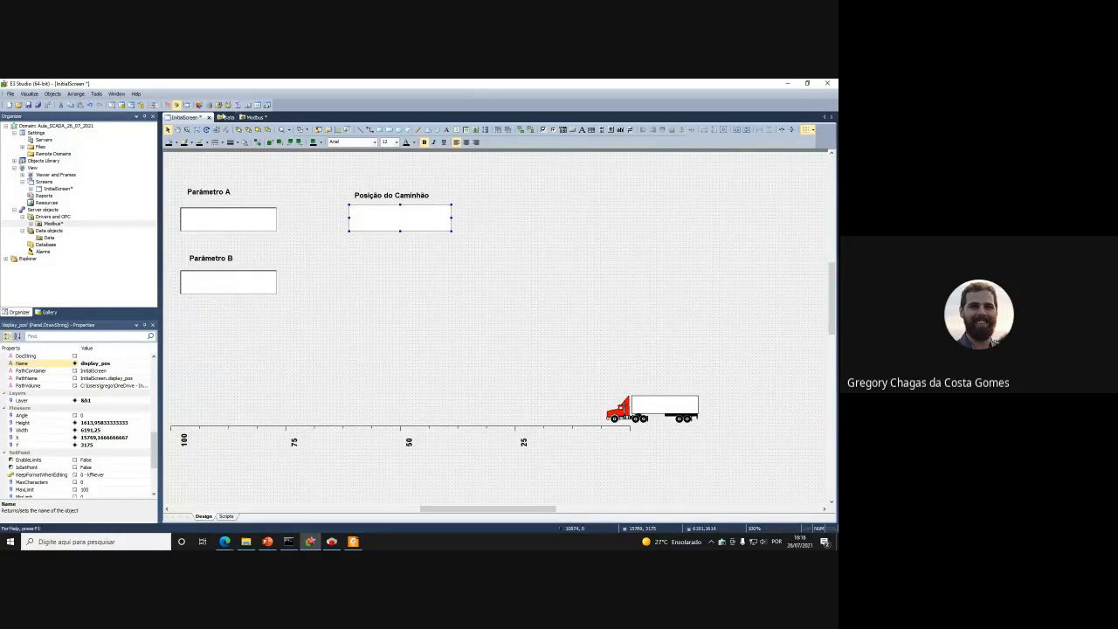
{"action": "left_click", "coordinate": [253, 117]}
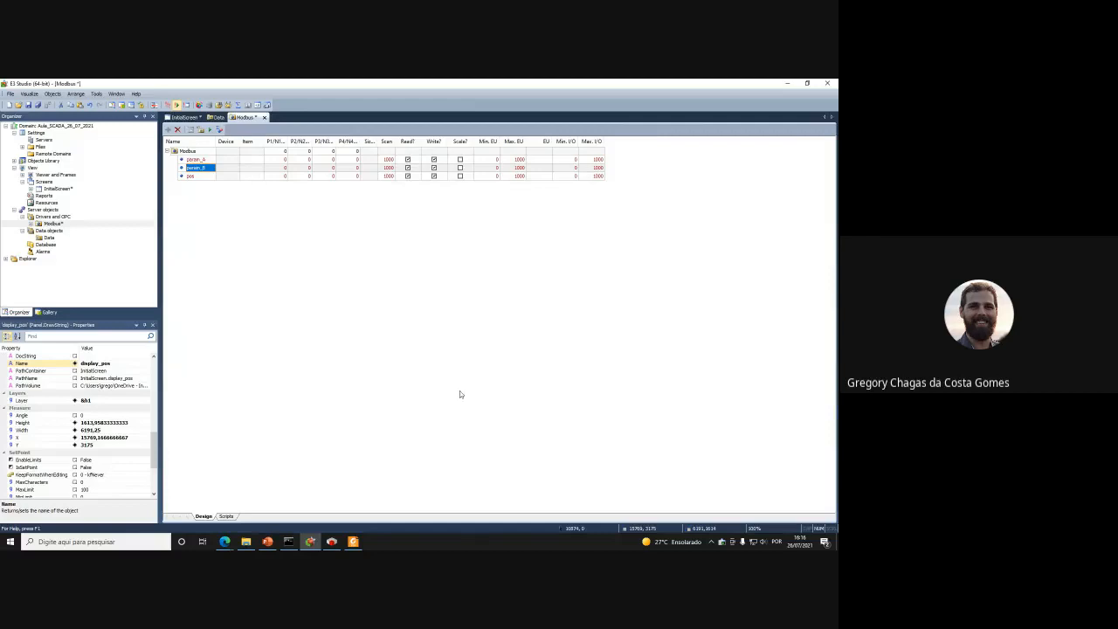
Switch to the PowerPoint presentation, add a new slide after slide 21, and delete its title and content placeholders
{"action": "left_click", "coordinate": [268, 543]}
{"action": "left_click", "coordinate": [90, 515]}
{"action": "key", "text": "Return"}
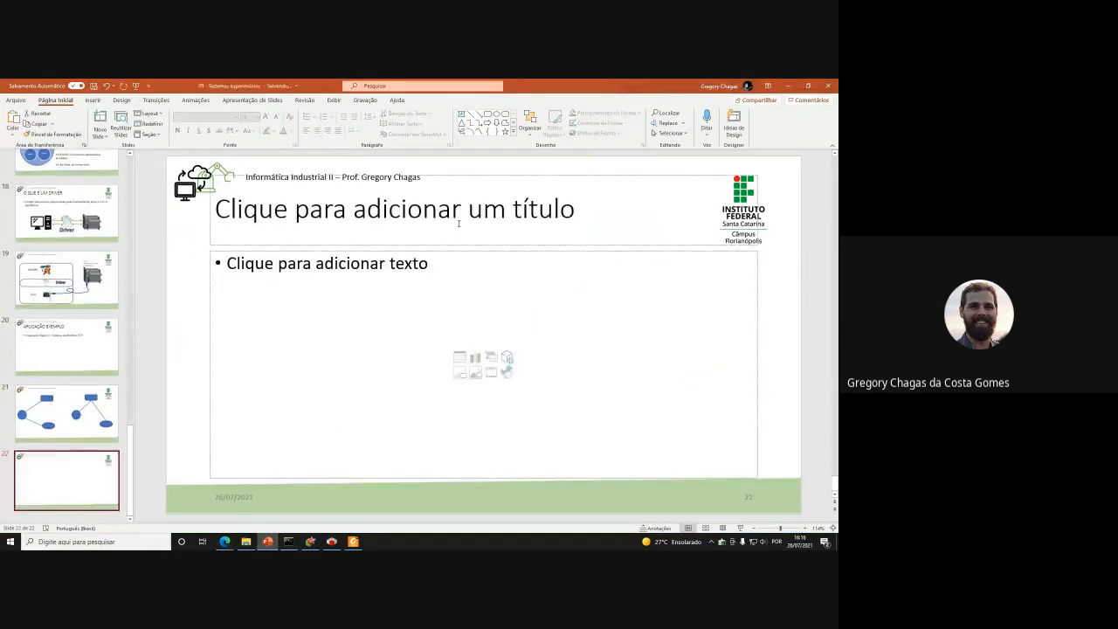
{"action": "left_click", "coordinate": [465, 247]}
{"action": "key", "text": "Delete"}
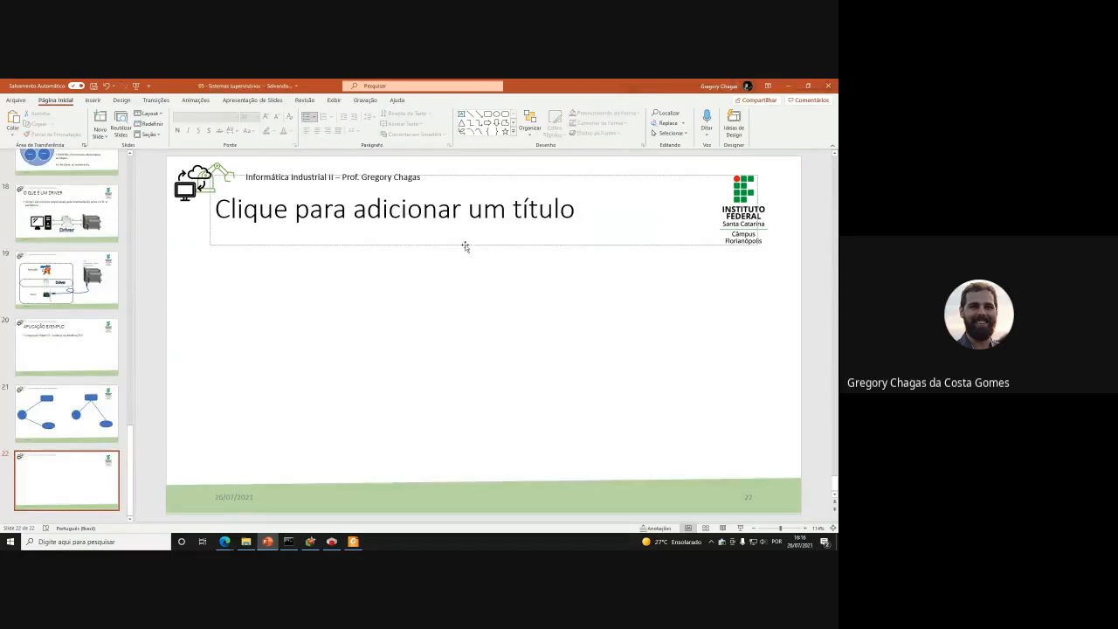
{"action": "left_click", "coordinate": [464, 245]}
{"action": "key", "text": "Delete"}
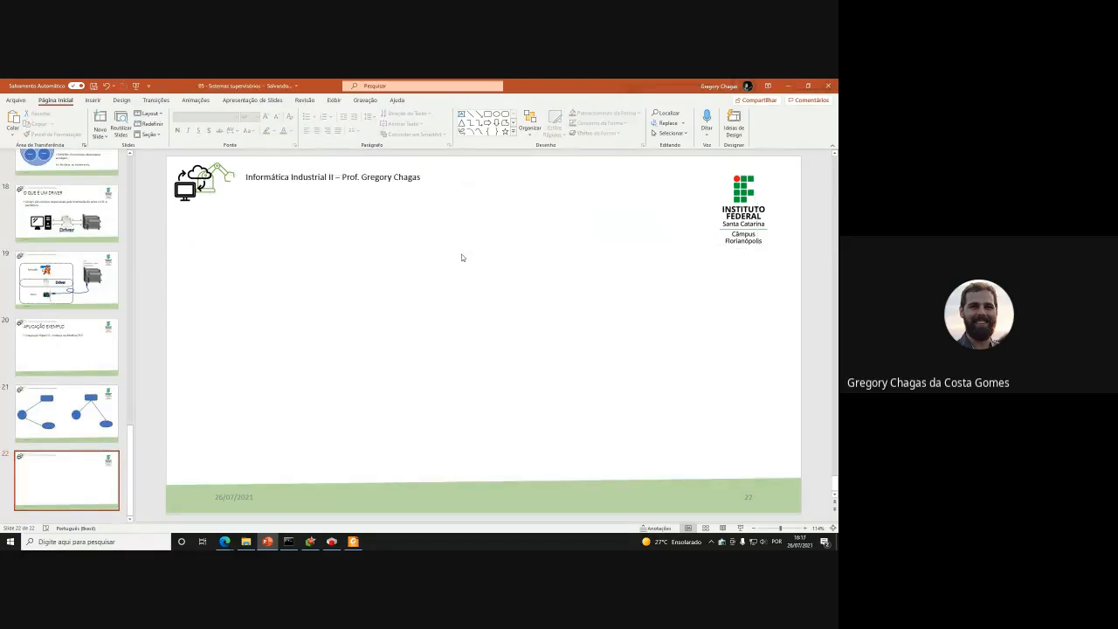
Draw a rectangle about 5.2 cm wide and 2.1 cm high near the upper middle of the blank slide
{"action": "left_click", "coordinate": [92, 100]}
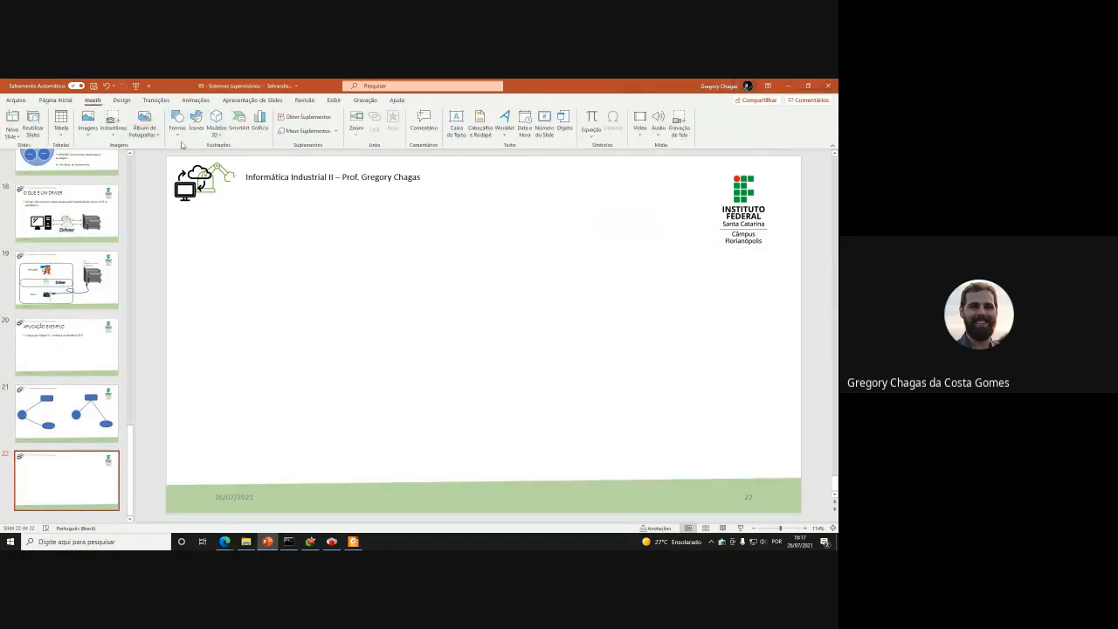
{"action": "left_click", "coordinate": [177, 132]}
{"action": "left_click", "coordinate": [198, 163]}
{"action": "left_click_drag", "start_coordinate": [386, 242], "coordinate": [481, 282]}
{"action": "left_click_drag", "start_coordinate": [459, 276], "coordinate": [486, 278]}
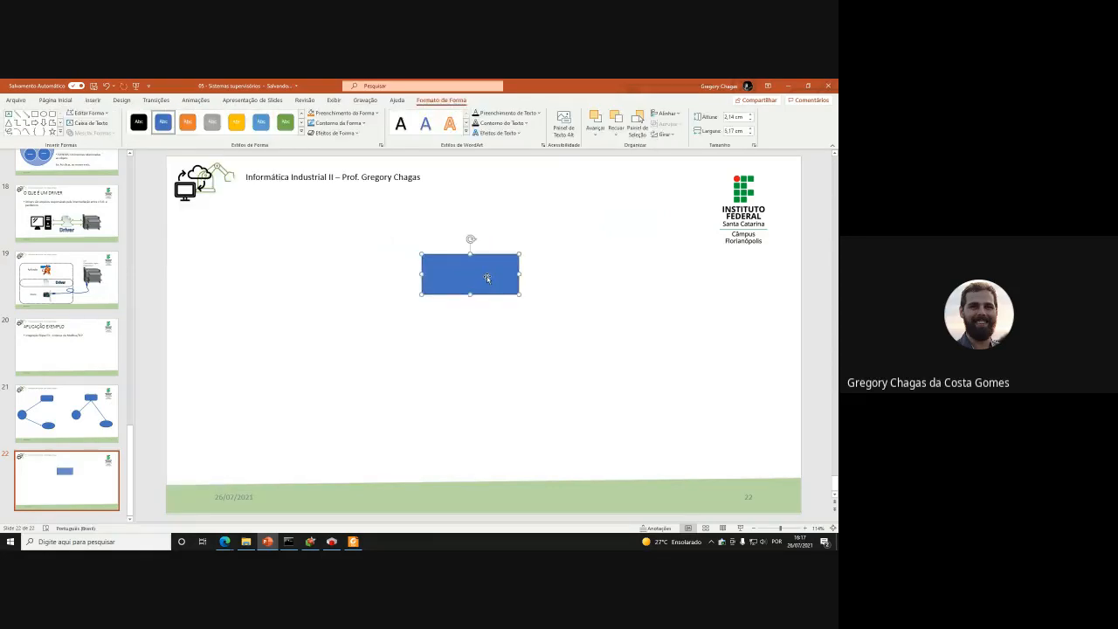
Label the rectangle param_A and shift it slightly up and to the left on the slide
{"action": "type", "text": "Para"}
{"action": "key", "text": "BackSpace"}
{"action": "key", "text": "BackSpace"}
{"action": "type", "text": "param_A"}
{"action": "left_click_drag", "start_coordinate": [448, 275], "coordinate": [456, 274]}
{"action": "type", "text": "p"}
{"action": "left_click", "coordinate": [526, 319]}
{"action": "left_click_drag", "start_coordinate": [505, 291], "coordinate": [491, 272]}
{"action": "left_click", "coordinate": [516, 322]}
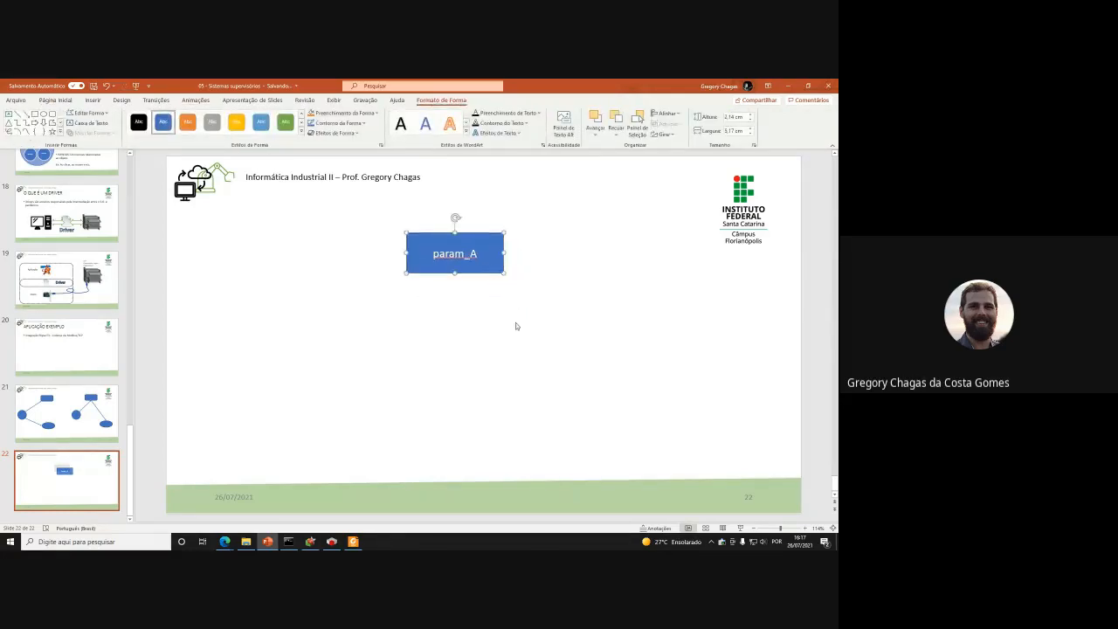
Add a text box reading "Tag de comunicação" just above the param_A rectangle, widened to fit on one line
{"action": "left_click", "coordinate": [93, 99]}
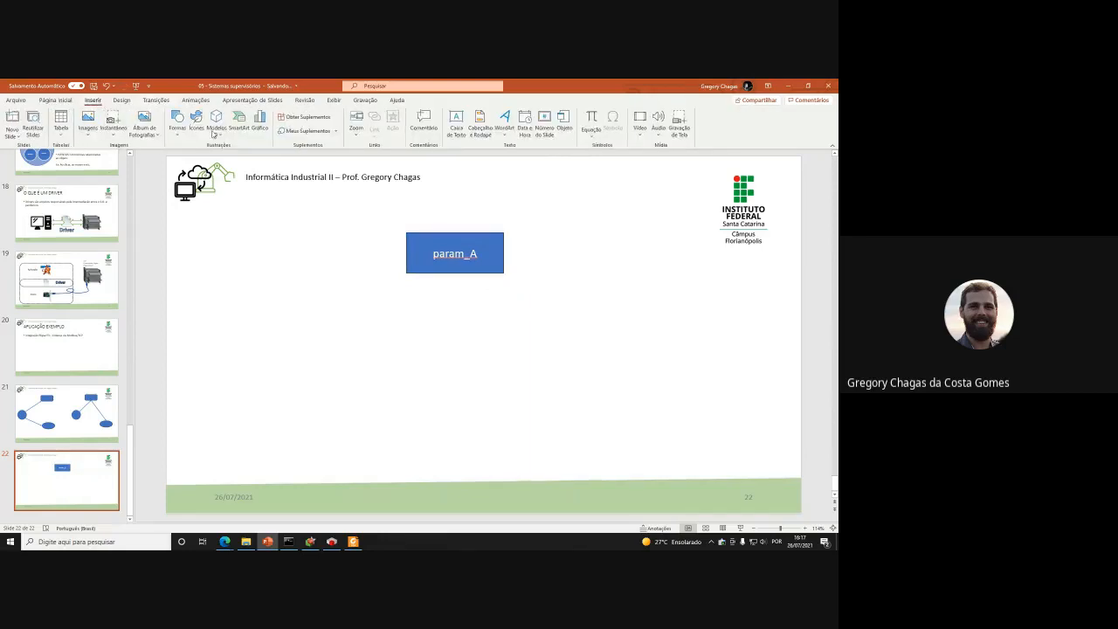
{"action": "left_click", "coordinate": [456, 123]}
{"action": "left_click_drag", "start_coordinate": [414, 202], "coordinate": [484, 220]}
{"action": "type", "text": "T"}
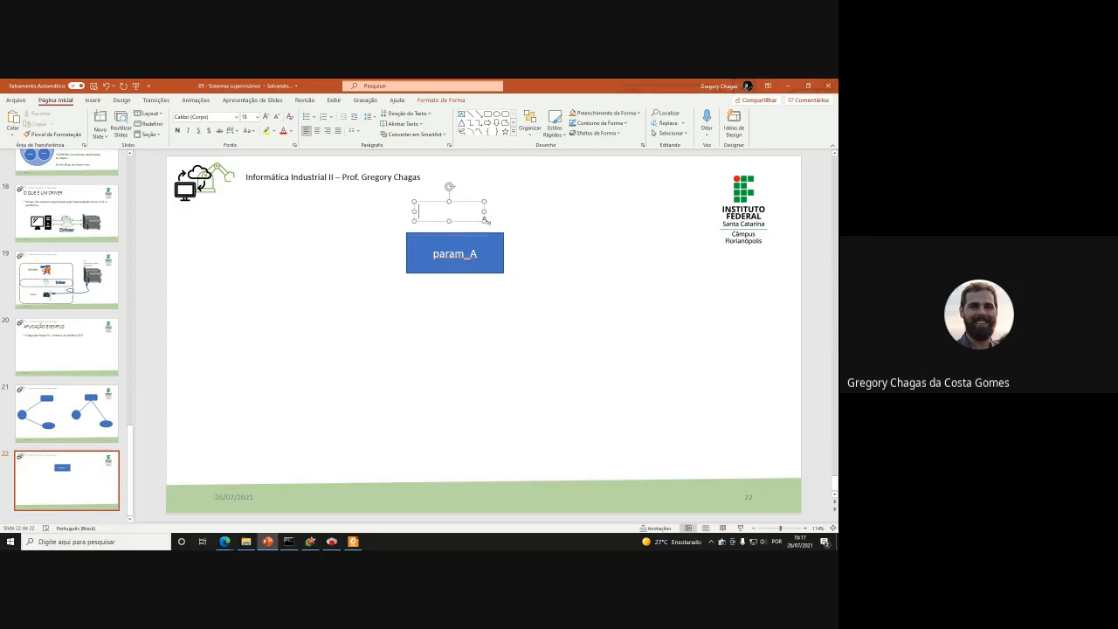
{"action": "type", "text": "ag dew"}
{"action": "key", "text": "BackSpace"}
{"action": "type", "text": "comunicação"}
{"action": "left_click_drag", "start_coordinate": [483, 226], "coordinate": [508, 225]}
{"action": "left_click", "coordinate": [483, 364]}
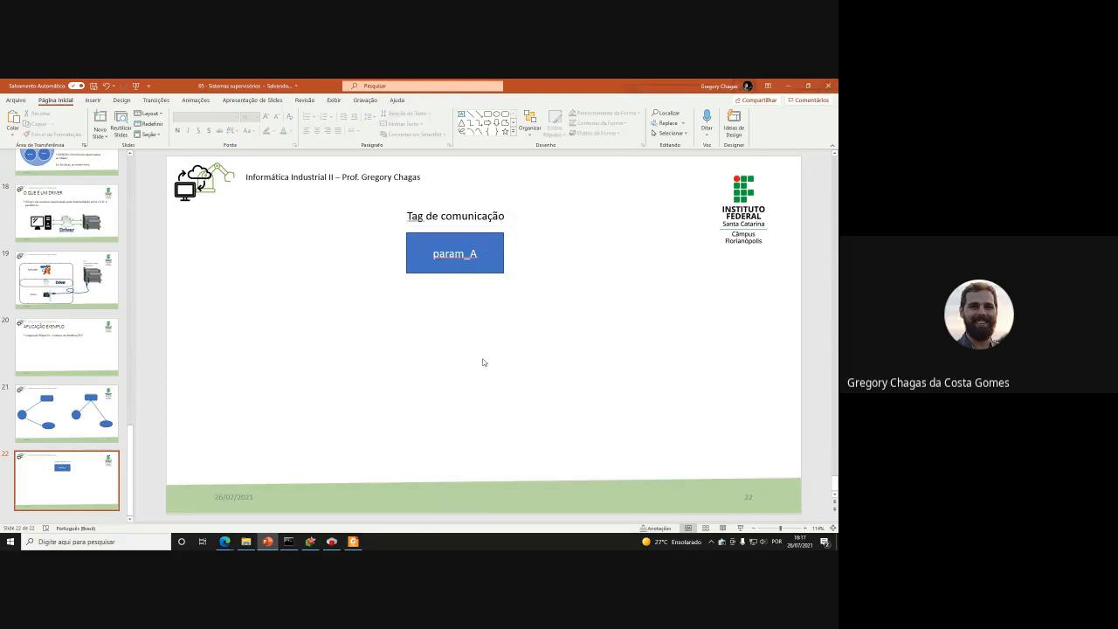
Draw a second rectangle about 6.2 cm wide and 2.5 cm high to the lower left of the param_A rectangle
{"action": "left_click", "coordinate": [92, 100]}
{"action": "left_click", "coordinate": [177, 122]}
{"action": "left_click", "coordinate": [192, 162]}
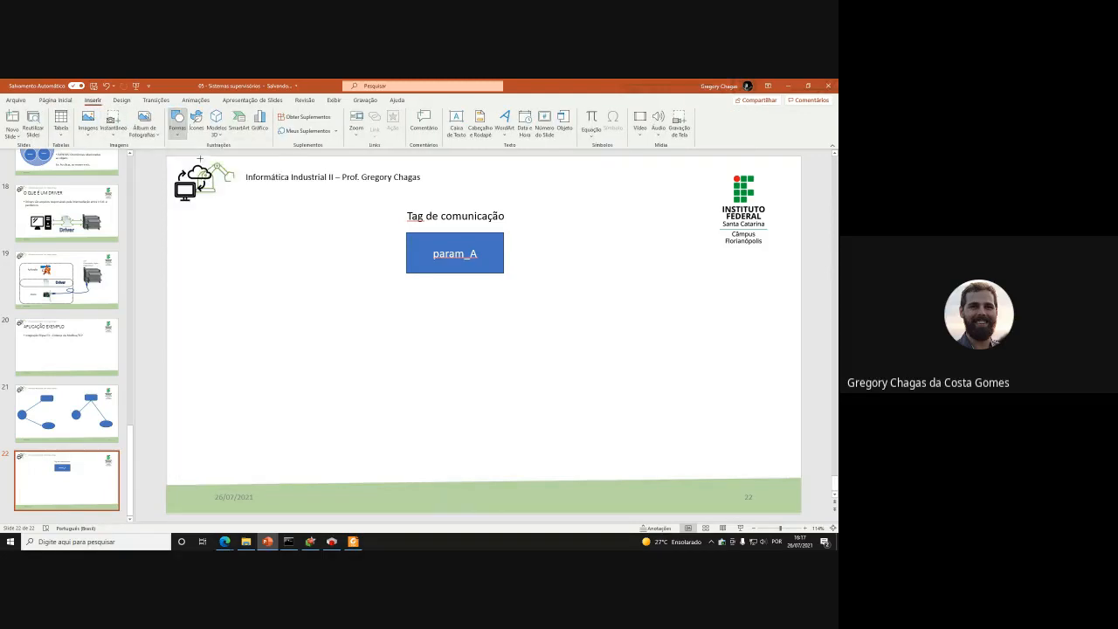
{"action": "left_click_drag", "start_coordinate": [198, 270], "coordinate": [308, 333]}
{"action": "left_click_drag", "start_coordinate": [313, 314], "coordinate": [312, 315]}
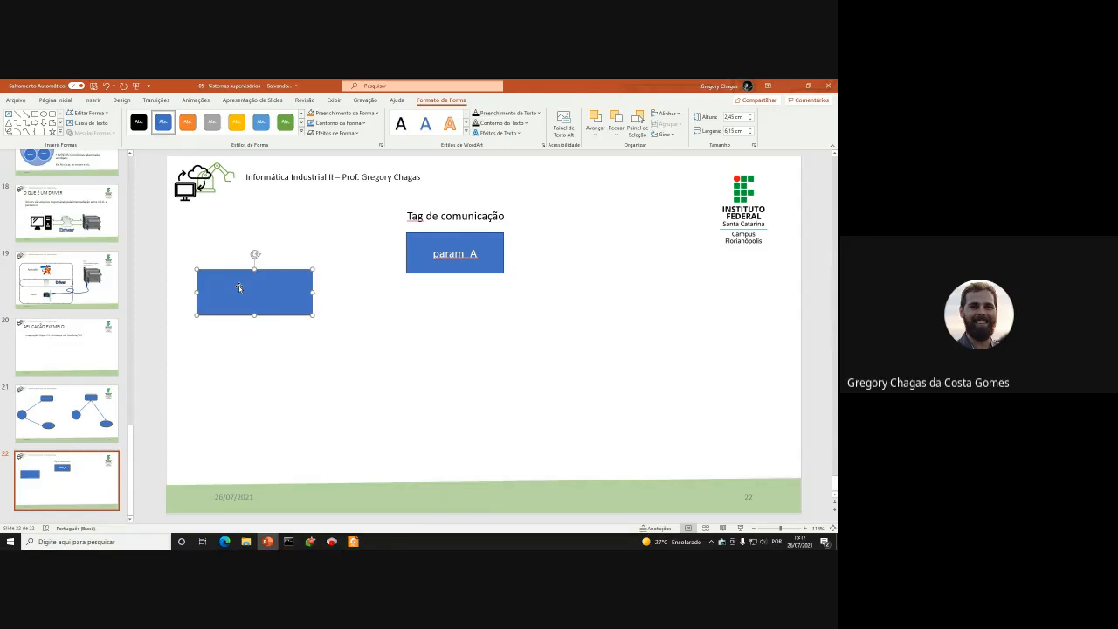
Switch to XSOFT-CODESYS and display the ModbusTCP_Slave_Device I/O mapping
{"action": "left_click", "coordinate": [333, 543]}
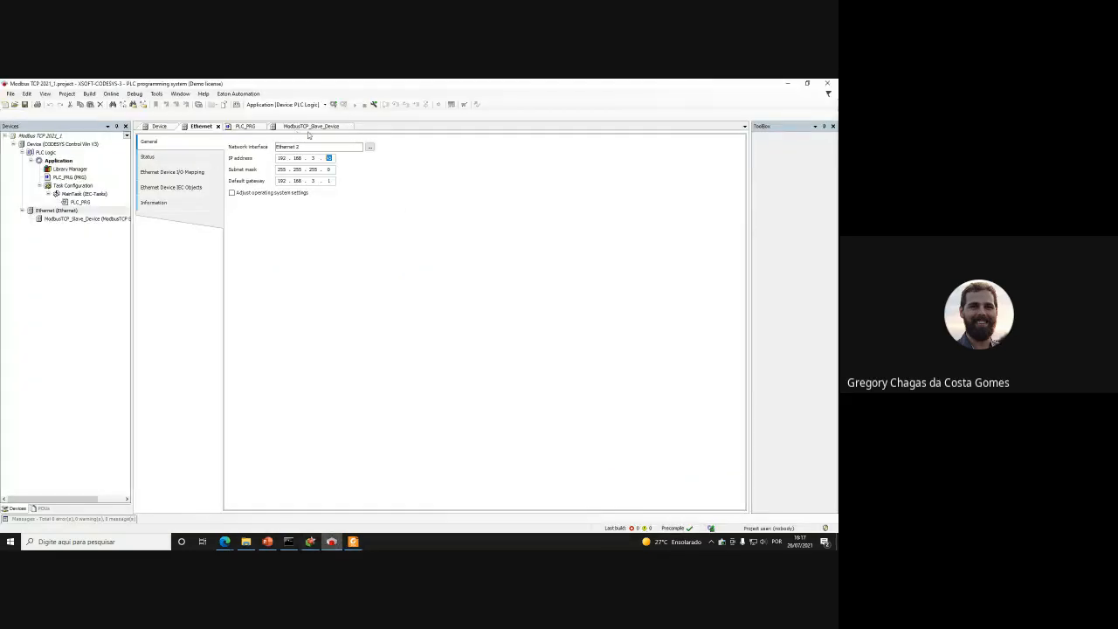
{"action": "left_click", "coordinate": [167, 158]}
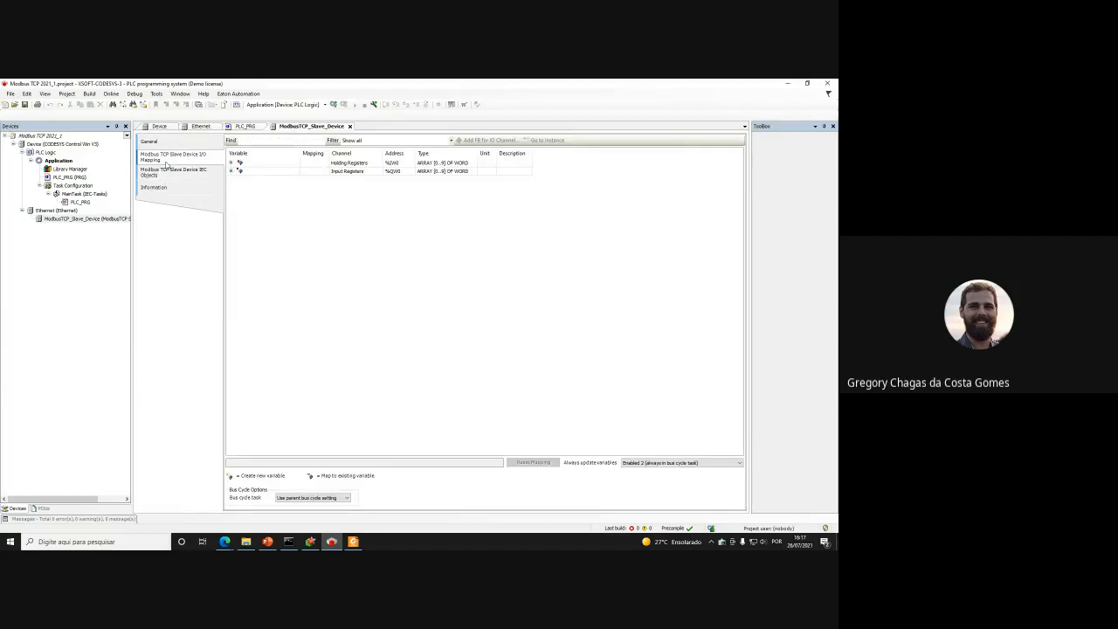
Expand the Holding Registers and Input Registers channels to view the individual register addresses
{"action": "left_click", "coordinate": [232, 163]}
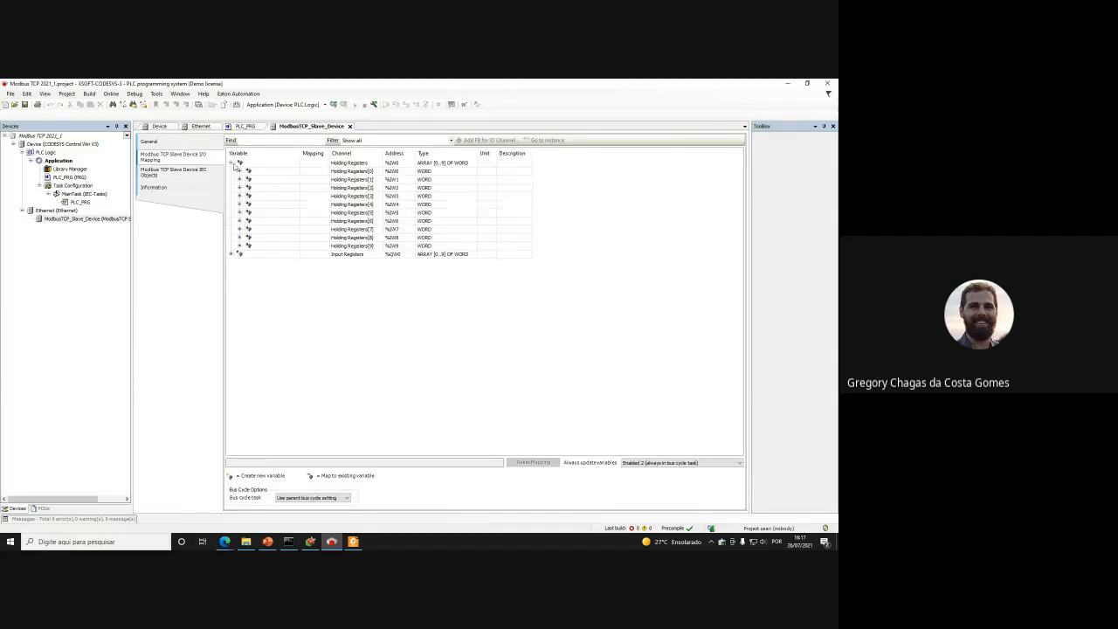
{"action": "left_click", "coordinate": [231, 254]}
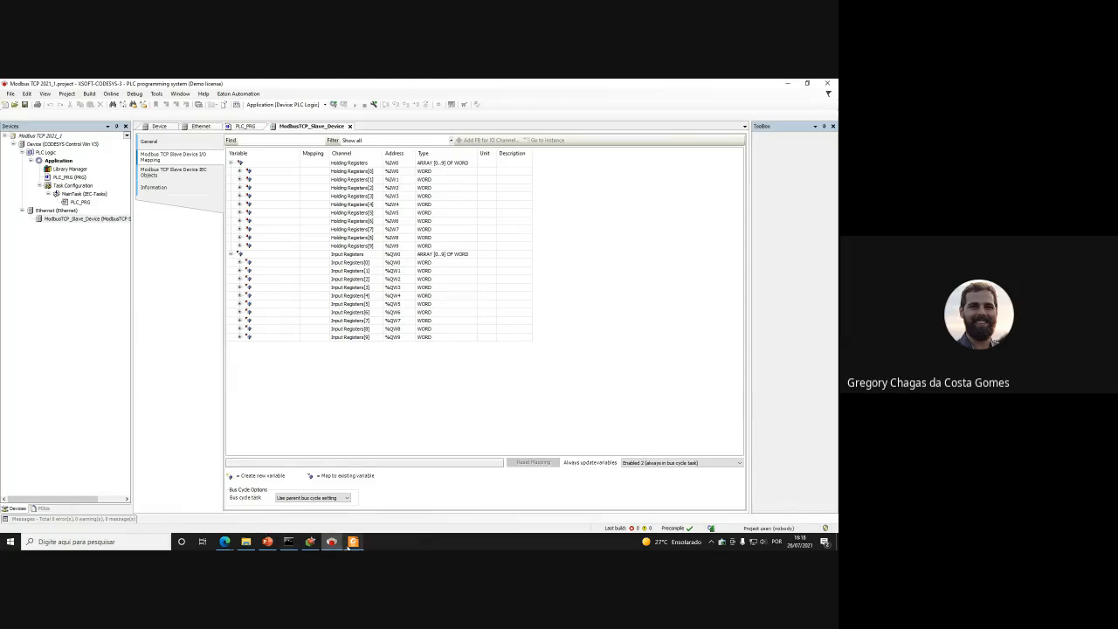
Switch to PowerPoint, move the empty rectangle to the right of the param_A box, and label it %IW0
{"action": "mouse_move", "coordinate": [310, 545]}
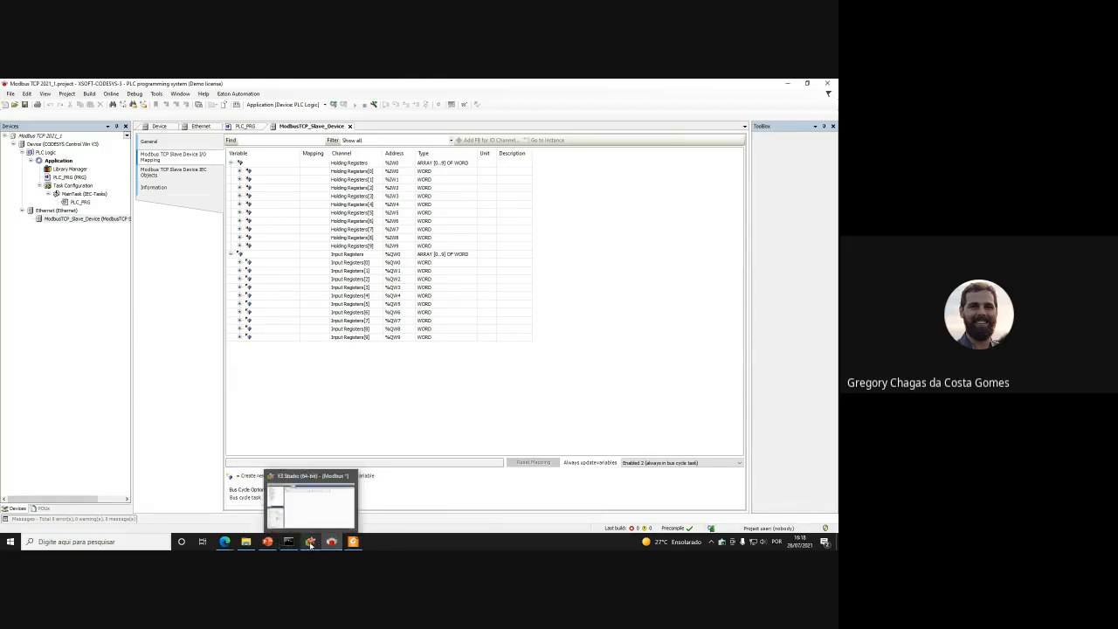
{"action": "mouse_move", "coordinate": [285, 527]}
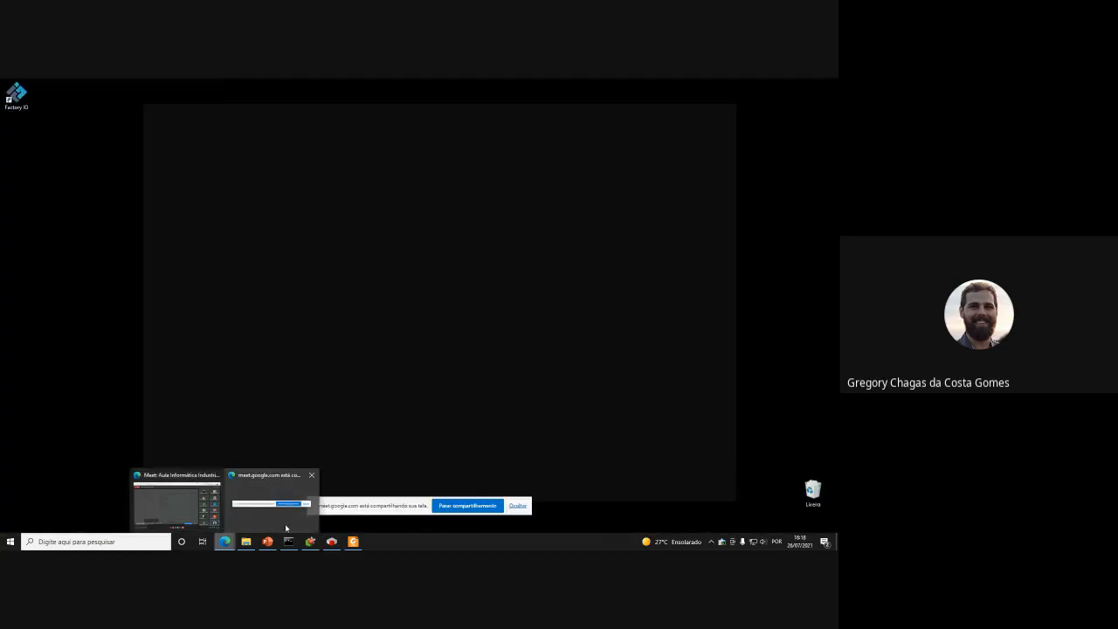
{"action": "left_click", "coordinate": [267, 542]}
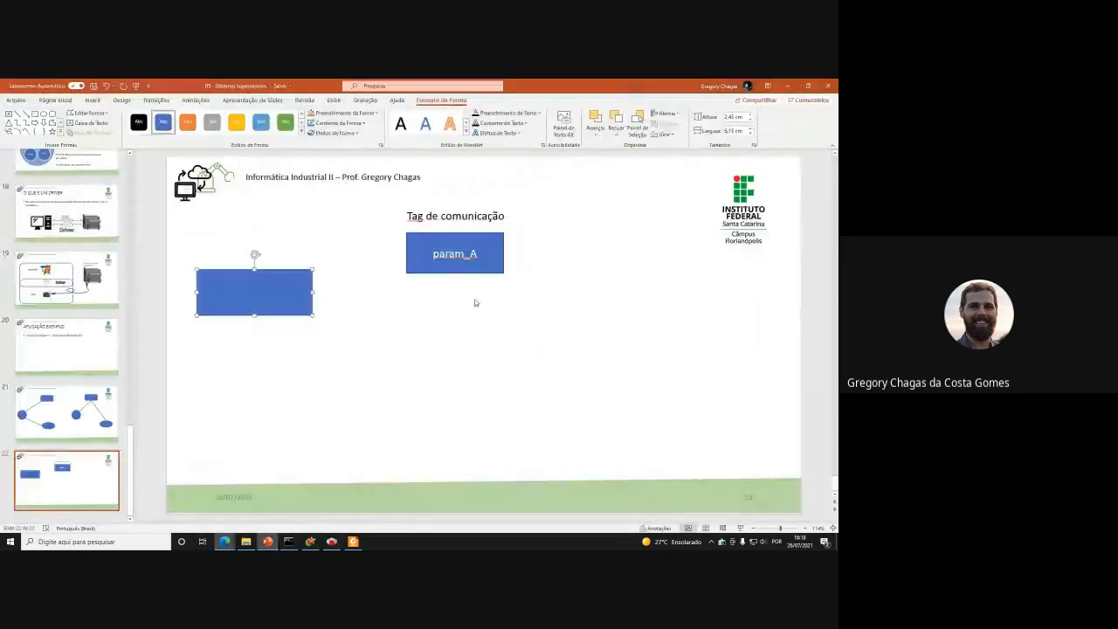
{"action": "left_click_drag", "start_coordinate": [261, 301], "coordinate": [659, 324]}
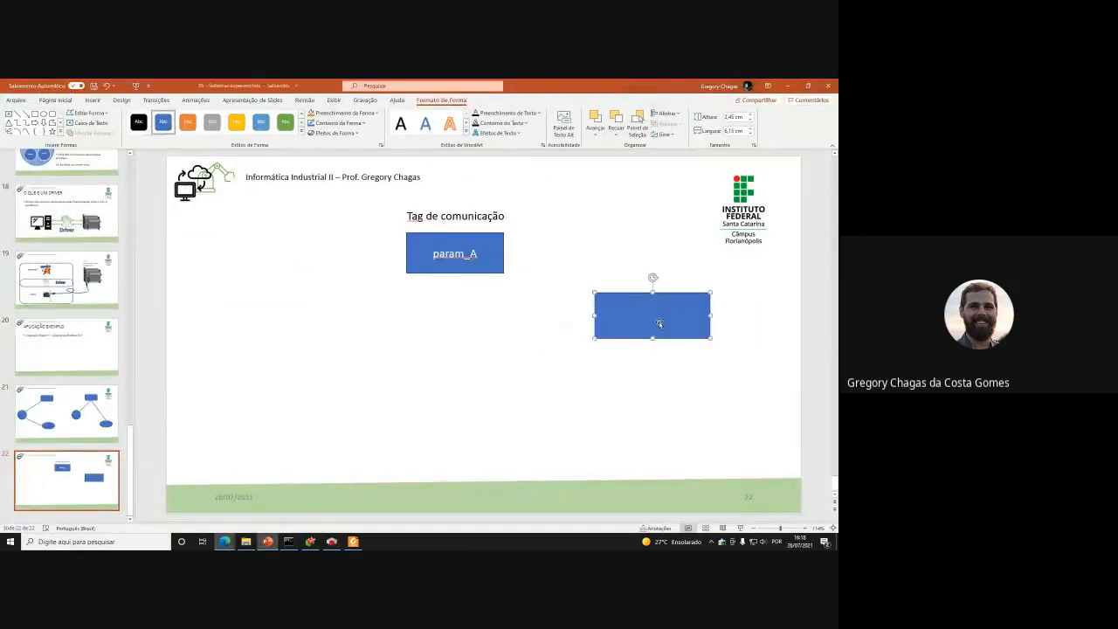
{"action": "left_click", "coordinate": [641, 316]}
{"action": "type", "text": "%IW0"}
{"action": "left_click", "coordinate": [685, 362]}
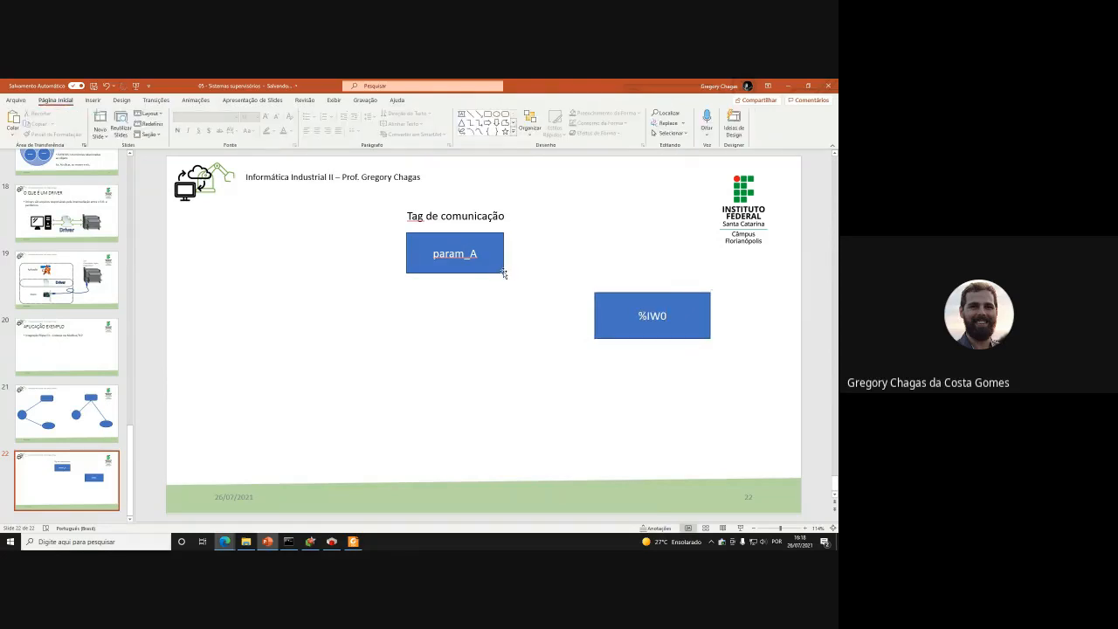
Draw a rounded rectangle about 2.45 cm high and 5.43 cm wide to the left of the param_A box
{"action": "left_click", "coordinate": [93, 100]}
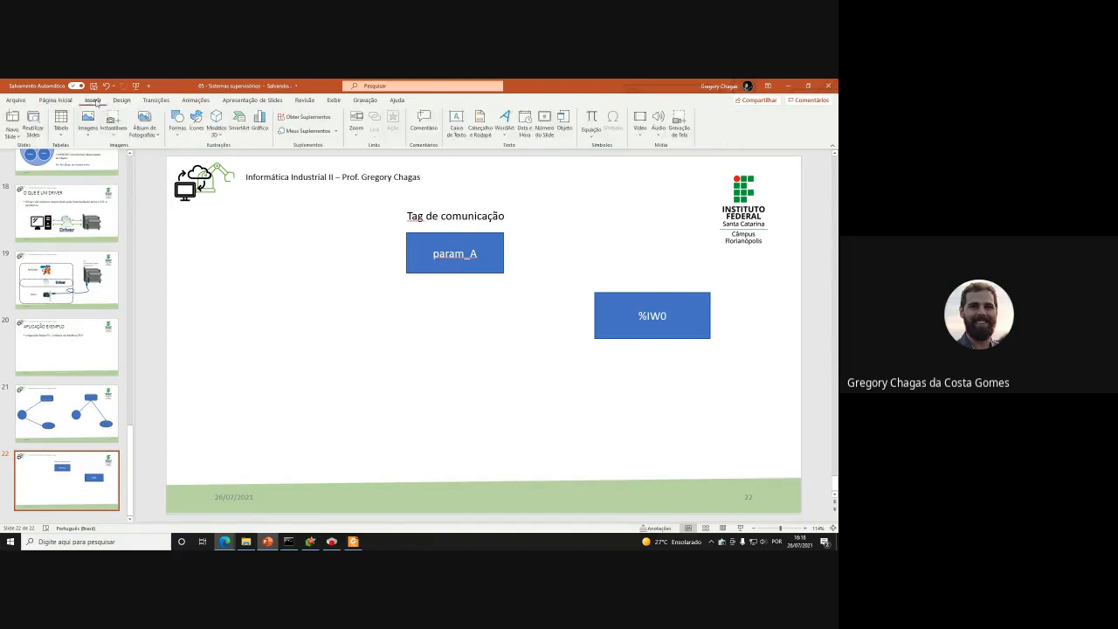
{"action": "left_click", "coordinate": [176, 128]}
{"action": "left_click", "coordinate": [212, 161]}
{"action": "left_click_drag", "start_coordinate": [254, 287], "coordinate": [311, 311]}
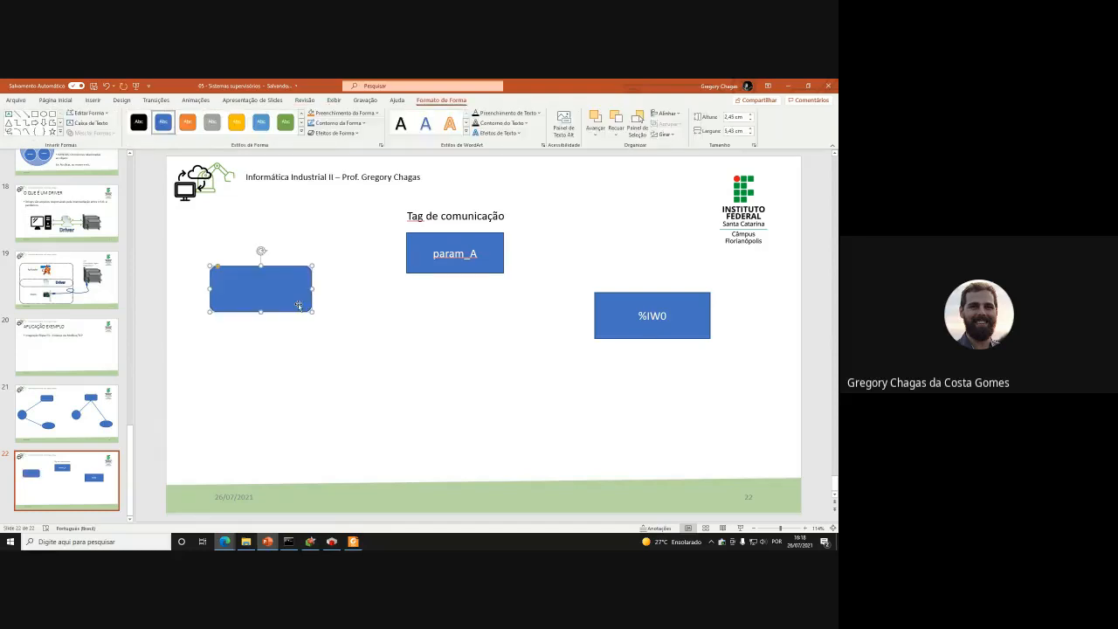
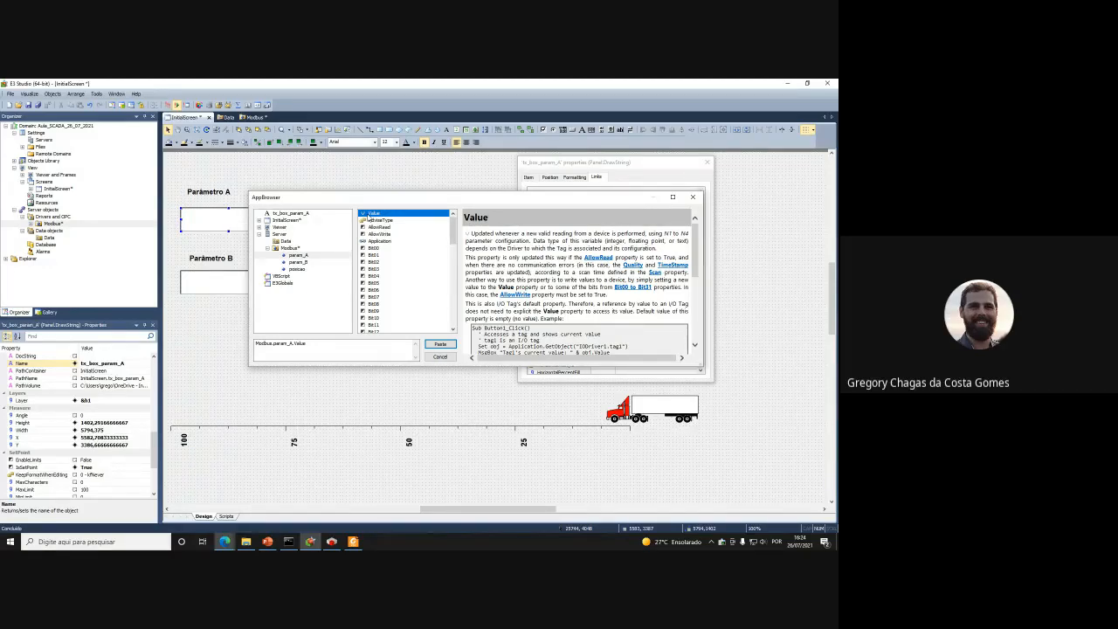
Cancel the source selection, set the Value link of tx_box_param_A to No Connection, and close its properties
{"action": "left_click", "coordinate": [693, 197]}
{"action": "left_click", "coordinate": [604, 203]}
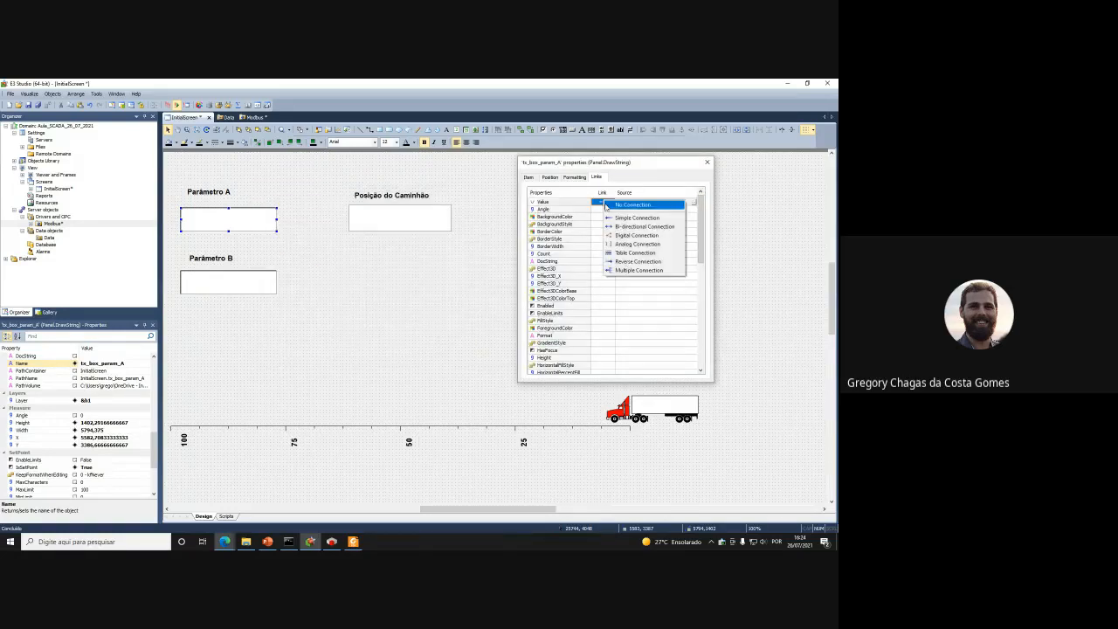
{"action": "left_click", "coordinate": [614, 205]}
{"action": "left_click", "coordinate": [706, 161]}
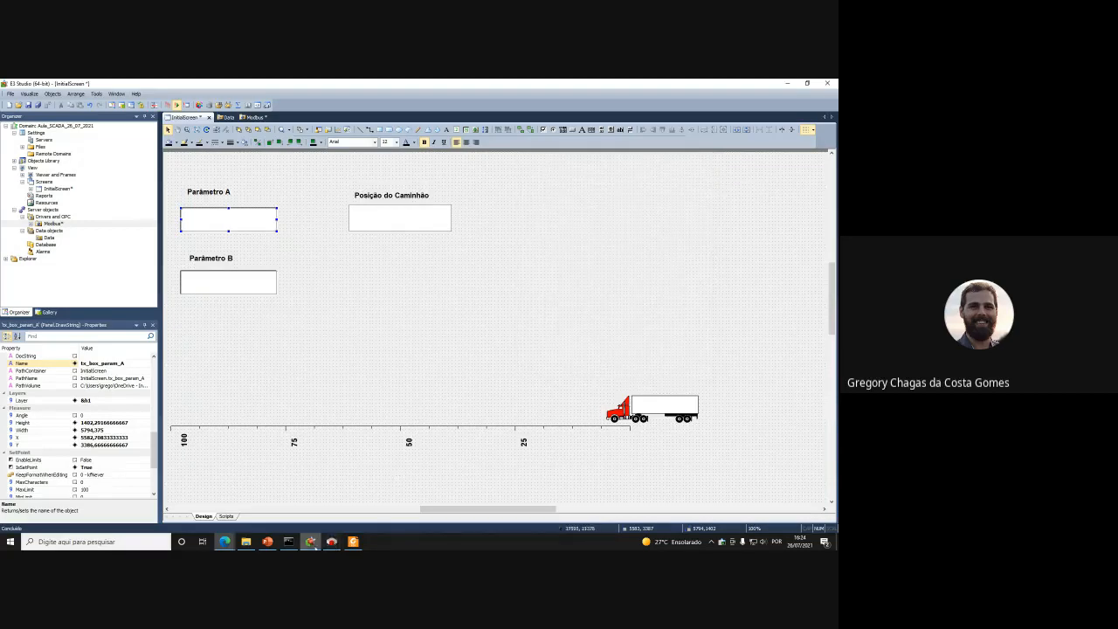
Review the communication tag diagram in PowerPoint and return to E3 Studio
{"action": "left_click", "coordinate": [267, 542]}
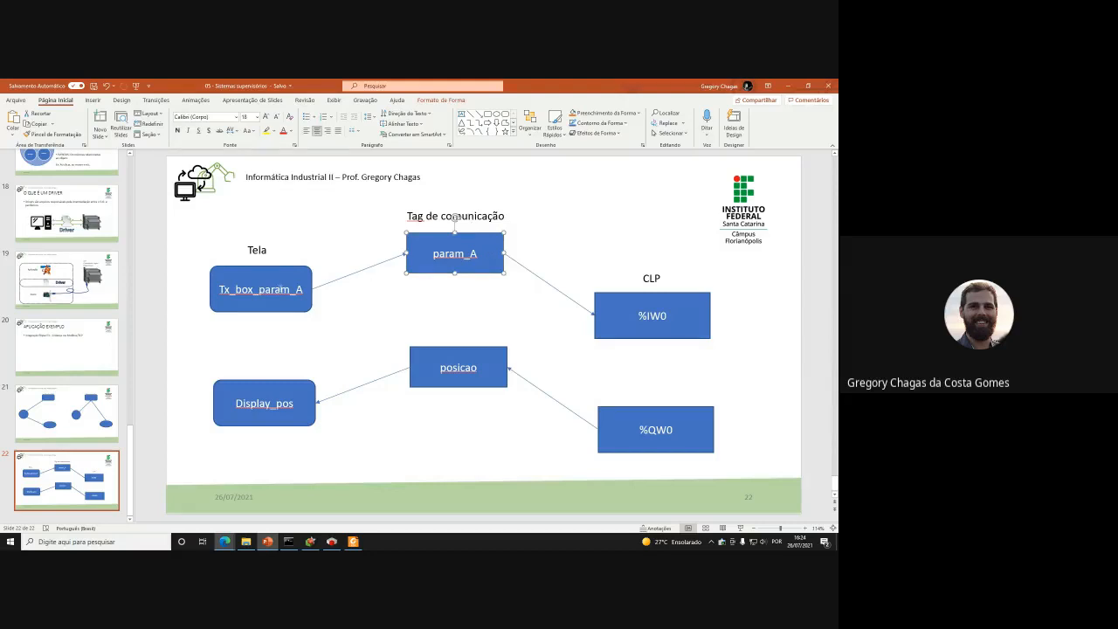
{"action": "left_click", "coordinate": [432, 240]}
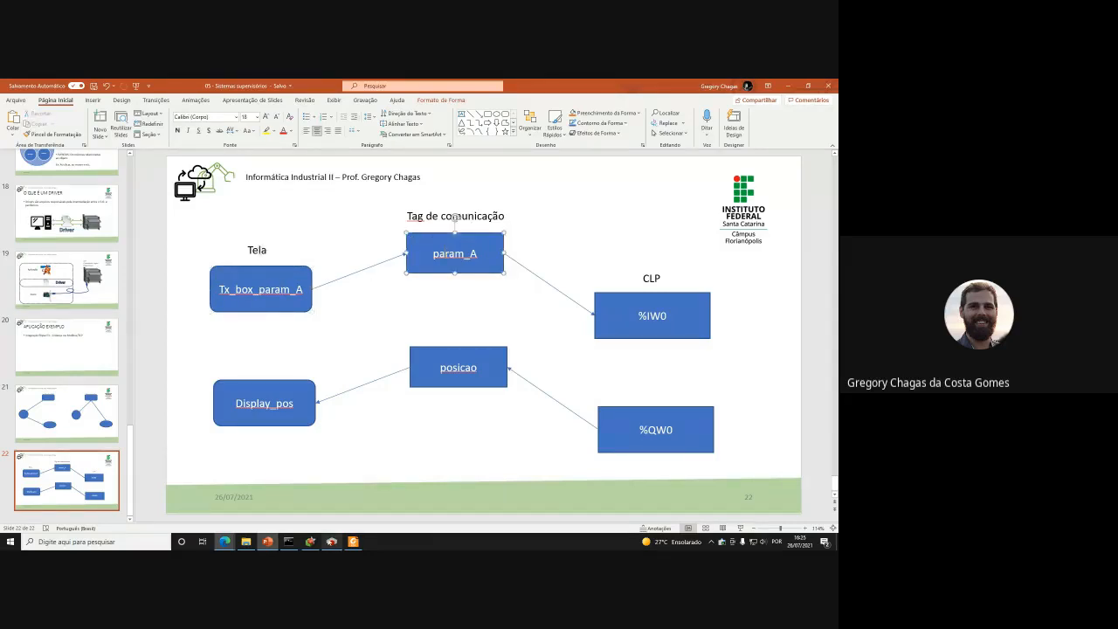
{"action": "left_click", "coordinate": [310, 542]}
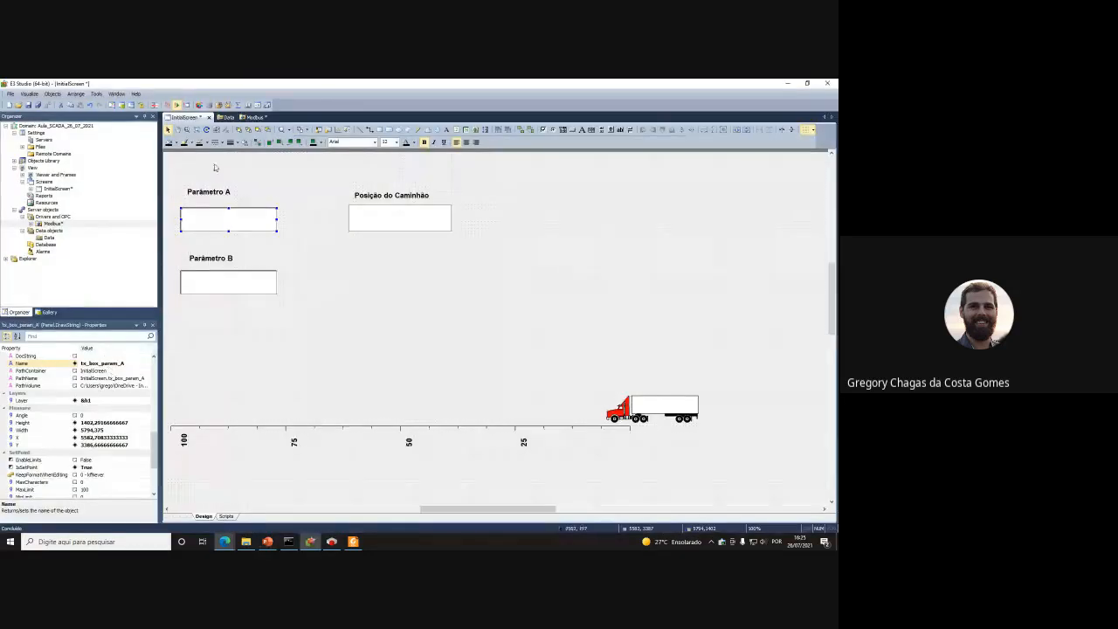
{"action": "left_click", "coordinate": [248, 117]}
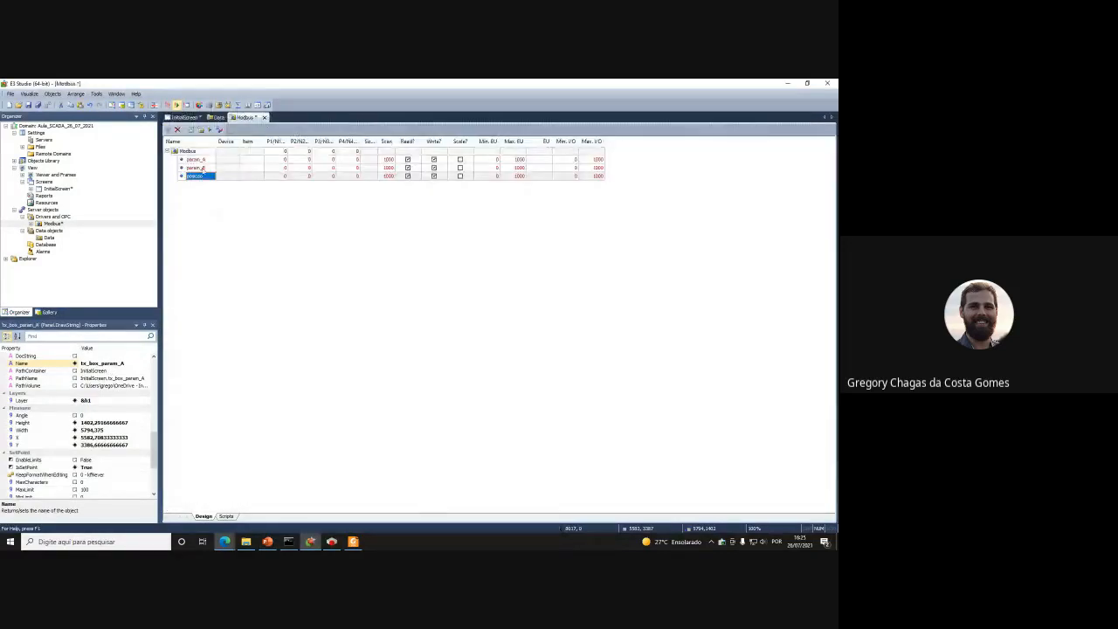
{"action": "left_click", "coordinate": [193, 160]}
{"action": "right_click", "coordinate": [197, 159]}
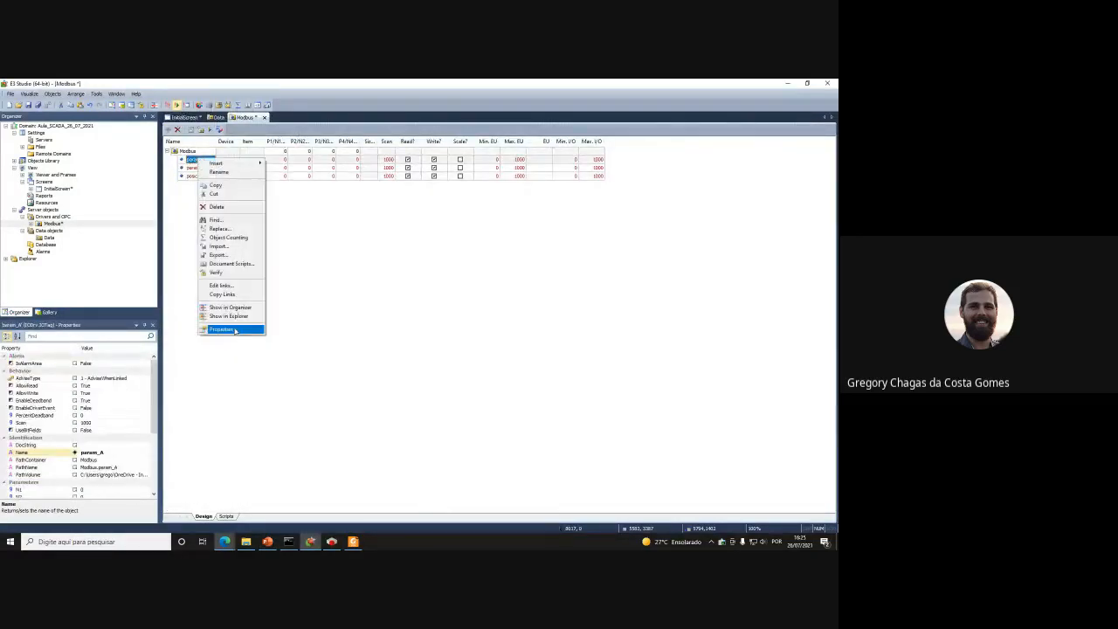
{"action": "left_click", "coordinate": [234, 330]}
{"action": "left_click", "coordinate": [577, 178]}
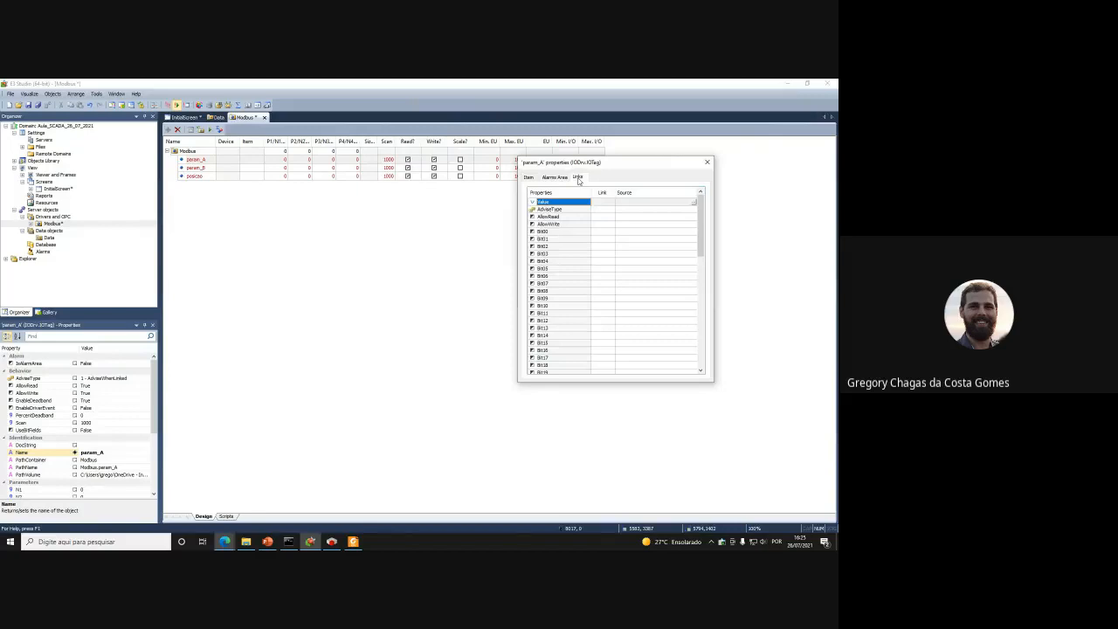
{"action": "left_click", "coordinate": [605, 202]}
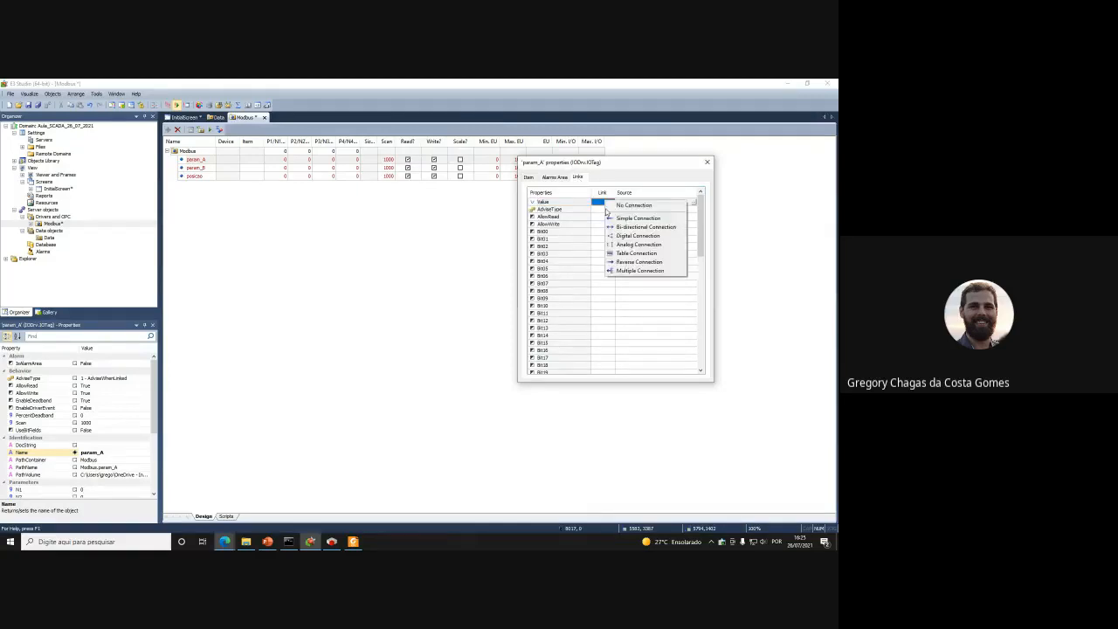
{"action": "left_click", "coordinate": [628, 211]}
{"action": "left_click", "coordinate": [692, 202]}
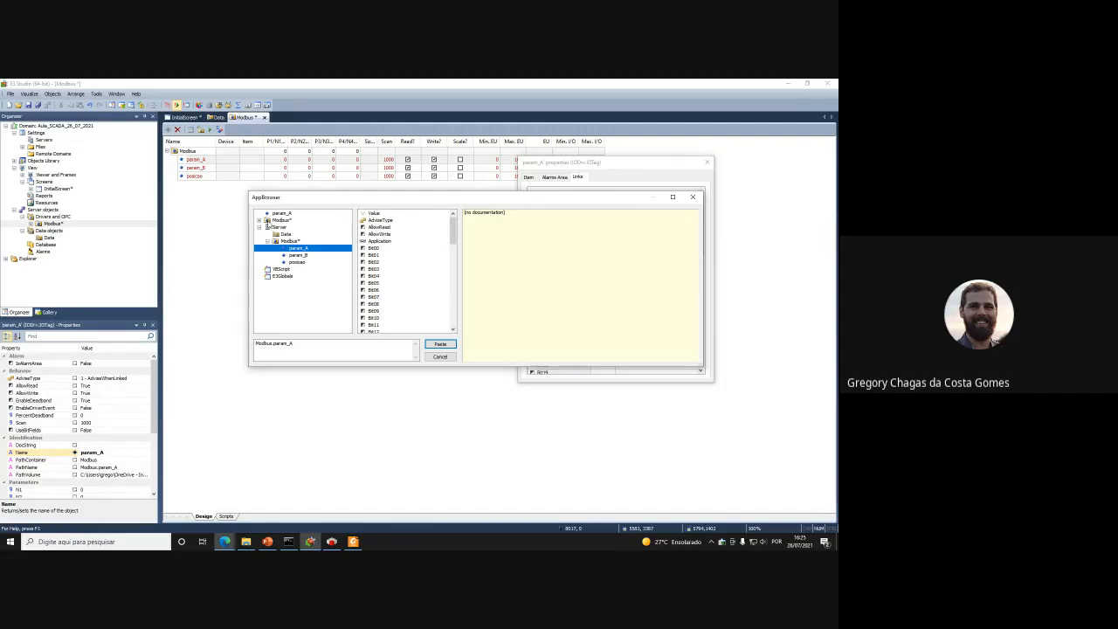
{"action": "left_click", "coordinate": [260, 221]}
{"action": "left_click", "coordinate": [260, 221]}
{"action": "left_click", "coordinate": [266, 241]}
{"action": "left_click", "coordinate": [260, 227]}
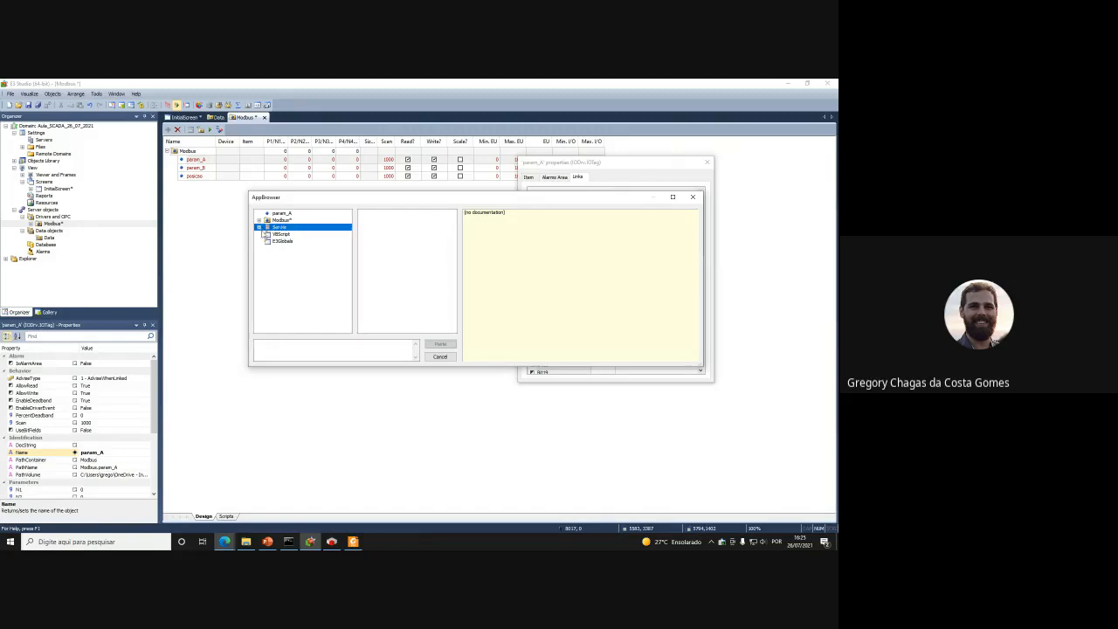
{"action": "left_click", "coordinate": [259, 227]}
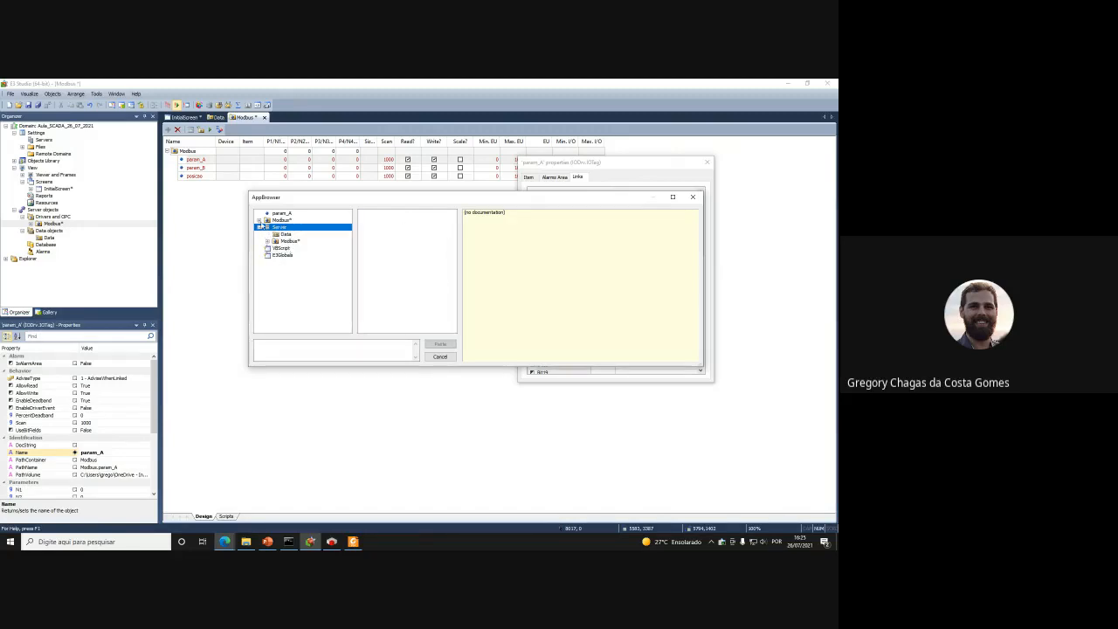
{"action": "left_click", "coordinate": [259, 220]}
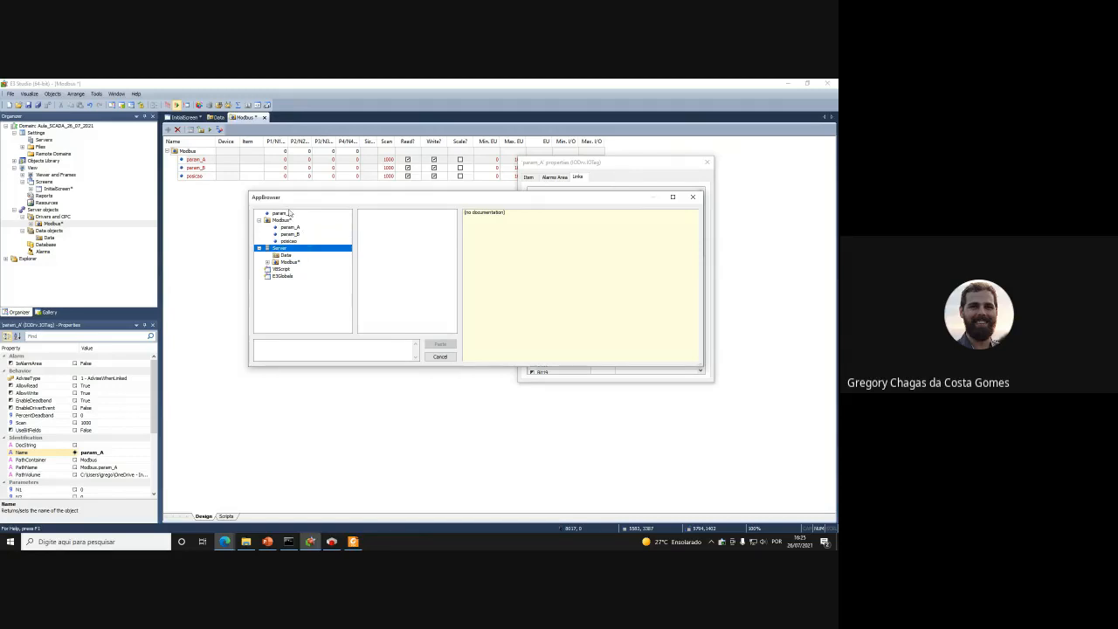
{"action": "left_click", "coordinate": [693, 197]}
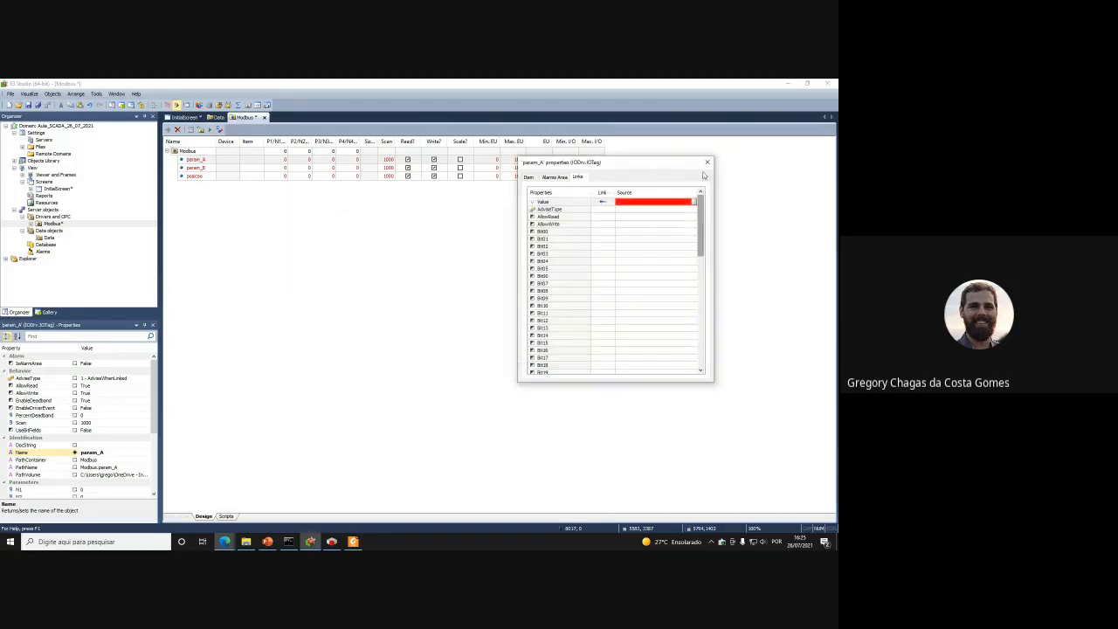
{"action": "left_click", "coordinate": [603, 202]}
{"action": "left_click", "coordinate": [707, 163]}
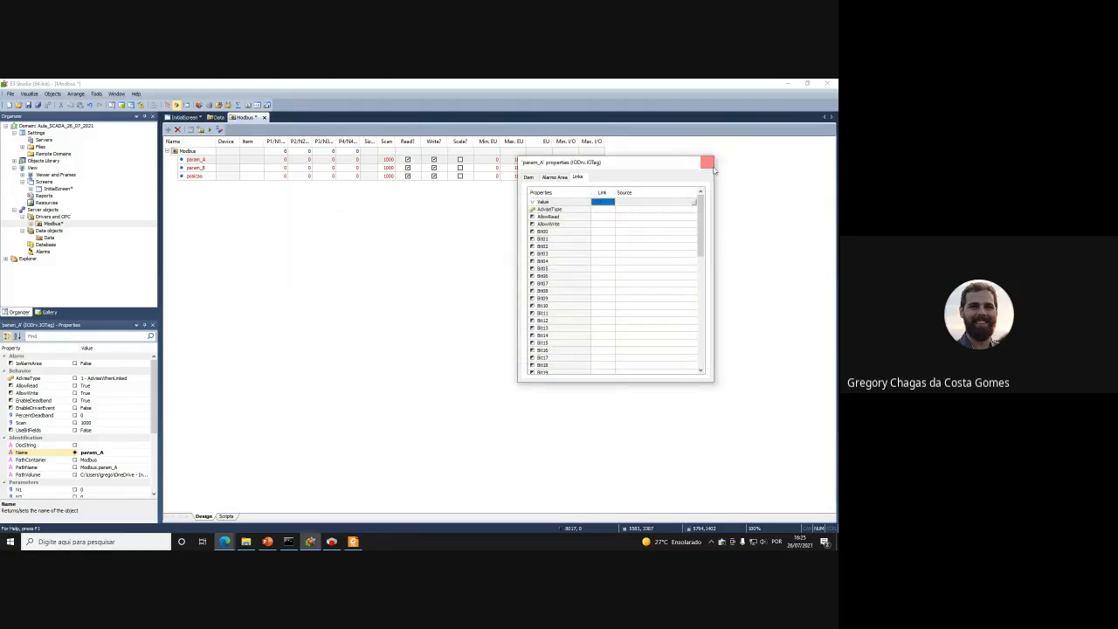
{"action": "left_click", "coordinate": [708, 162]}
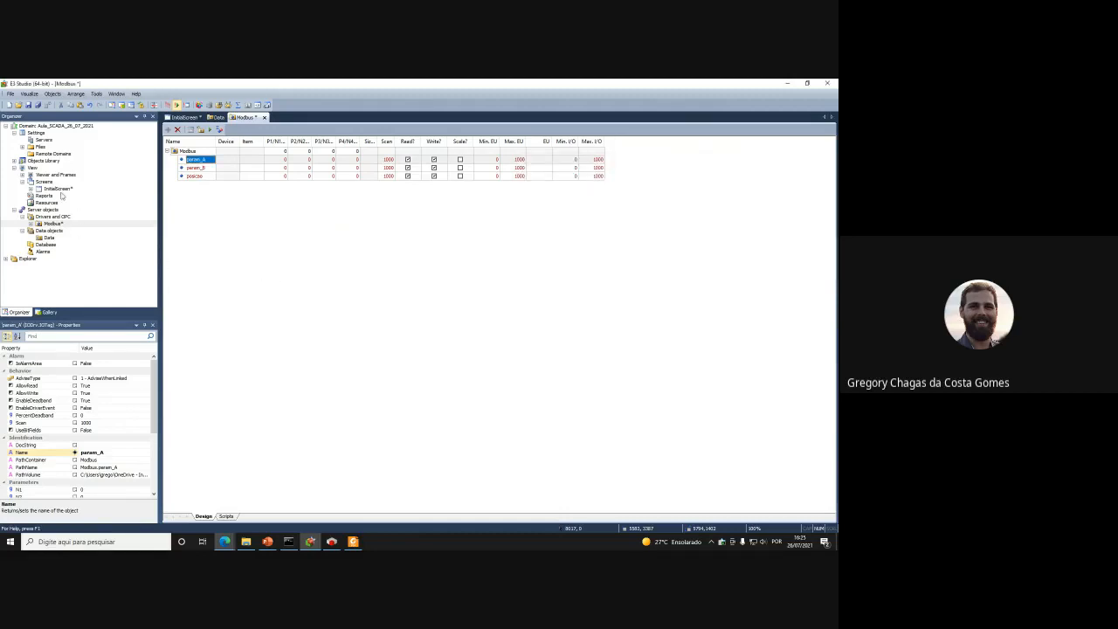
On InitialScreen, link the Value of the tx_box_param_A text box to Modbus.param_A.Value with a Reverse Connection
{"action": "left_click", "coordinate": [183, 117]}
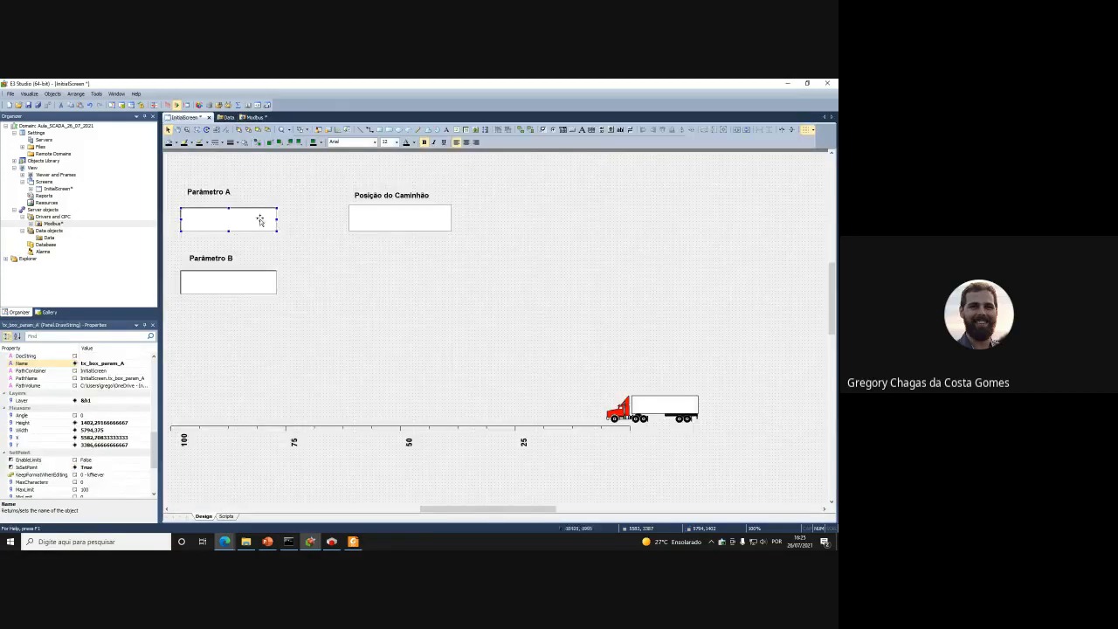
{"action": "right_click", "coordinate": [259, 218]}
{"action": "left_click", "coordinate": [306, 436]}
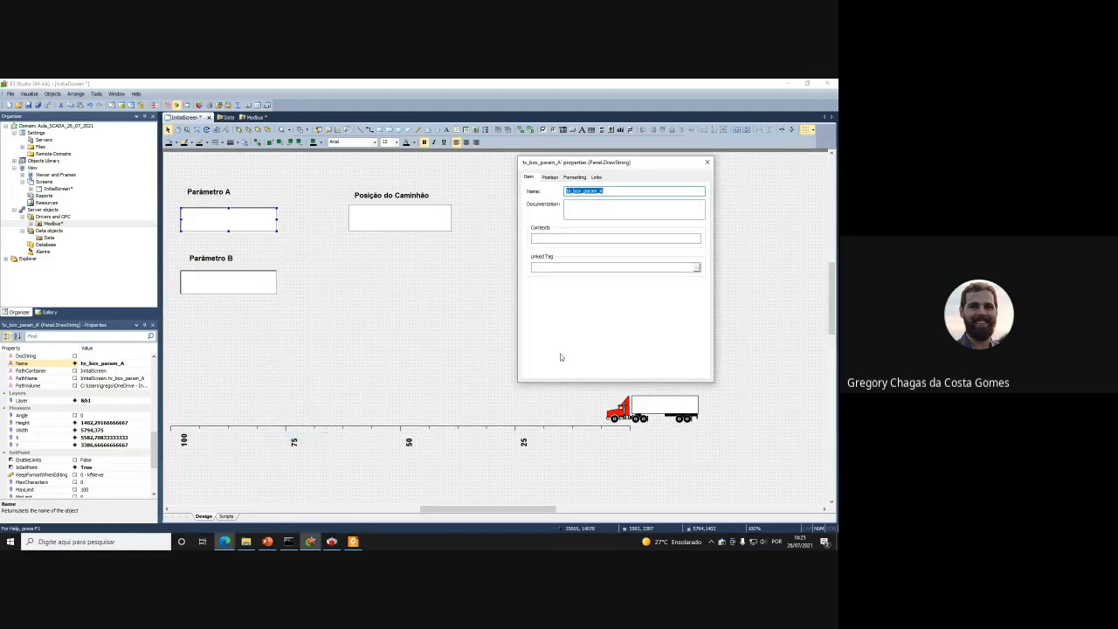
{"action": "left_click", "coordinate": [596, 177]}
{"action": "left_click", "coordinate": [603, 203]}
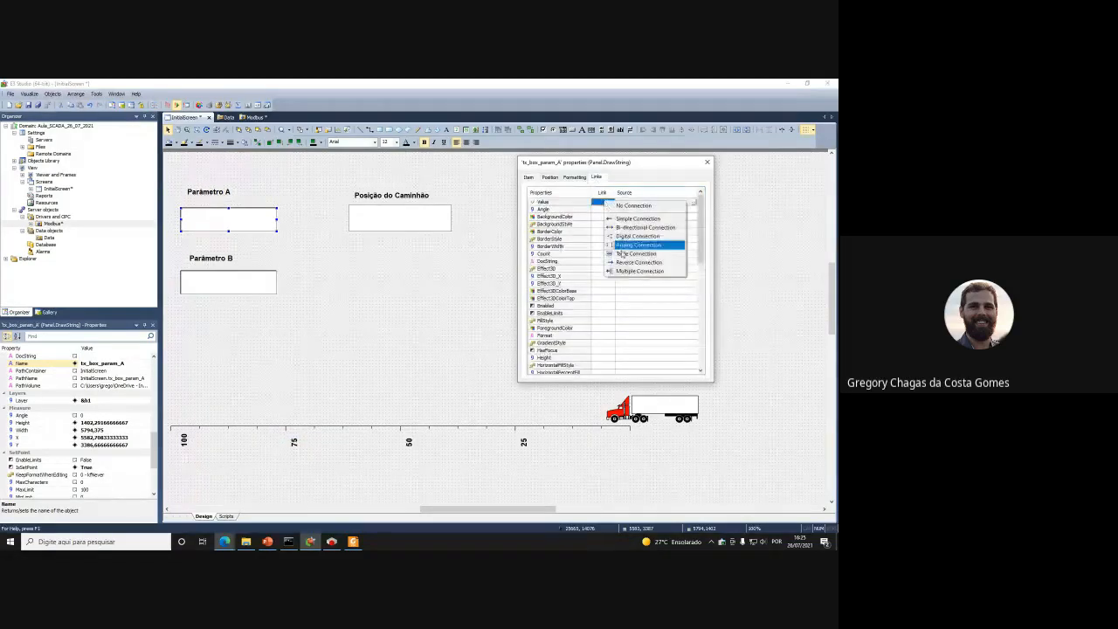
{"action": "left_click", "coordinate": [642, 249]}
{"action": "left_click", "coordinate": [694, 204]}
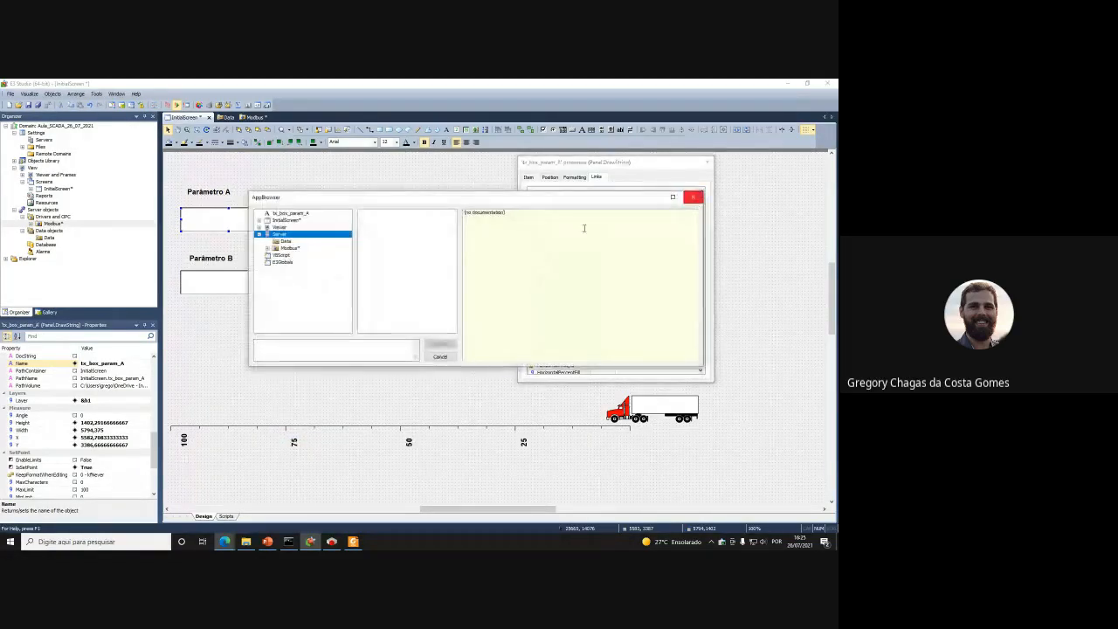
{"action": "left_click", "coordinate": [267, 248]}
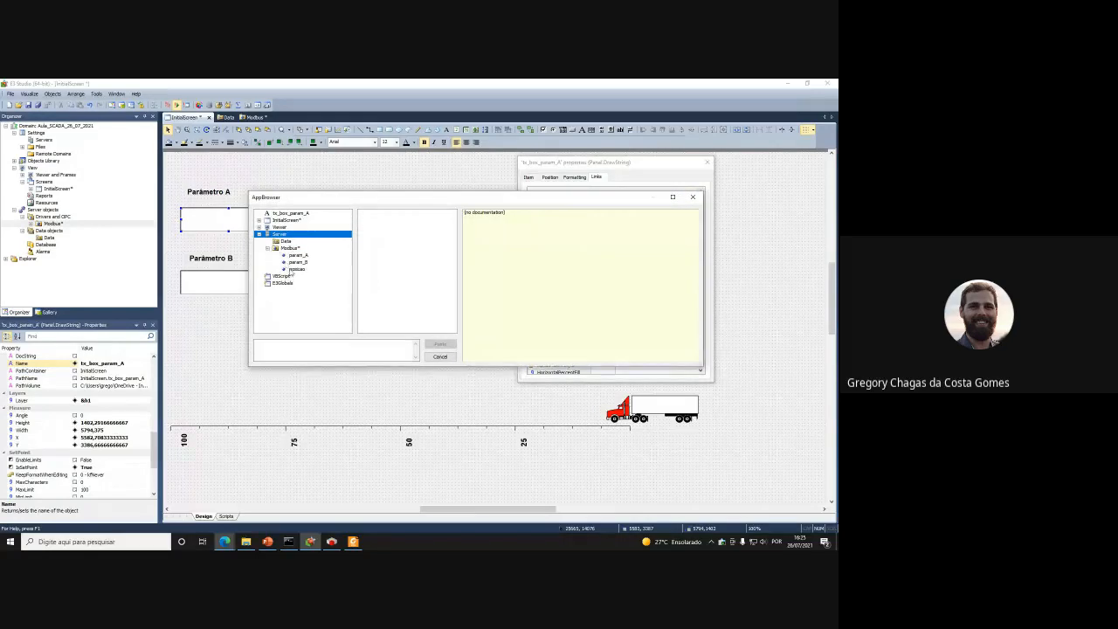
{"action": "left_click", "coordinate": [297, 256]}
{"action": "left_click", "coordinate": [375, 214]}
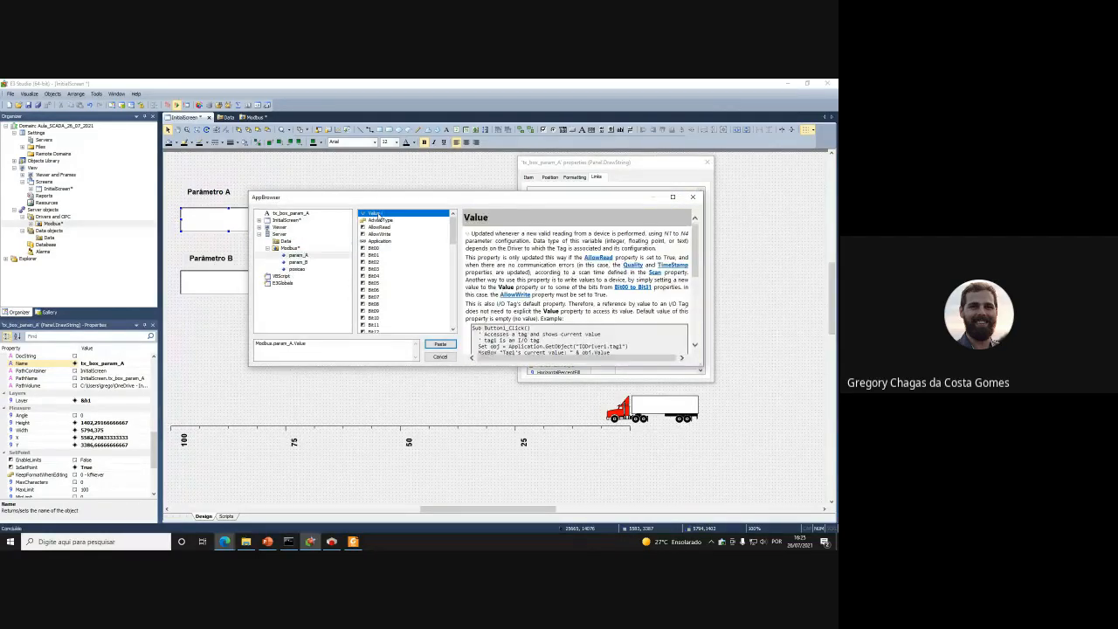
{"action": "left_click", "coordinate": [439, 344]}
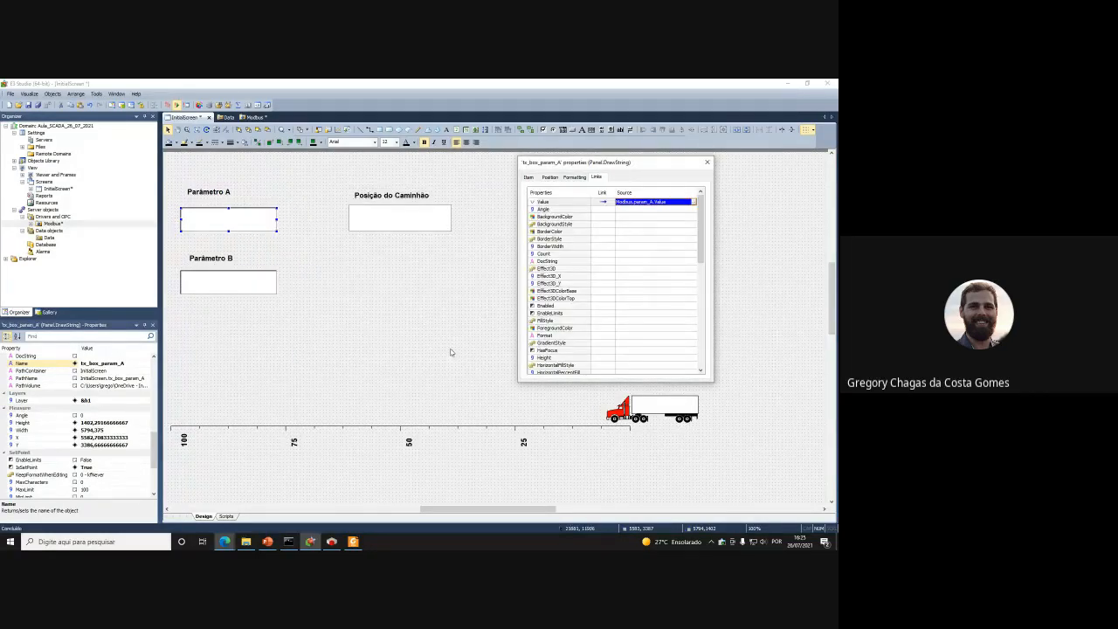
Link the Value of the tx_box_param_b text box to Modbus.param_B.Value with a Reverse Connection and close the properties window
{"action": "left_click", "coordinate": [229, 284]}
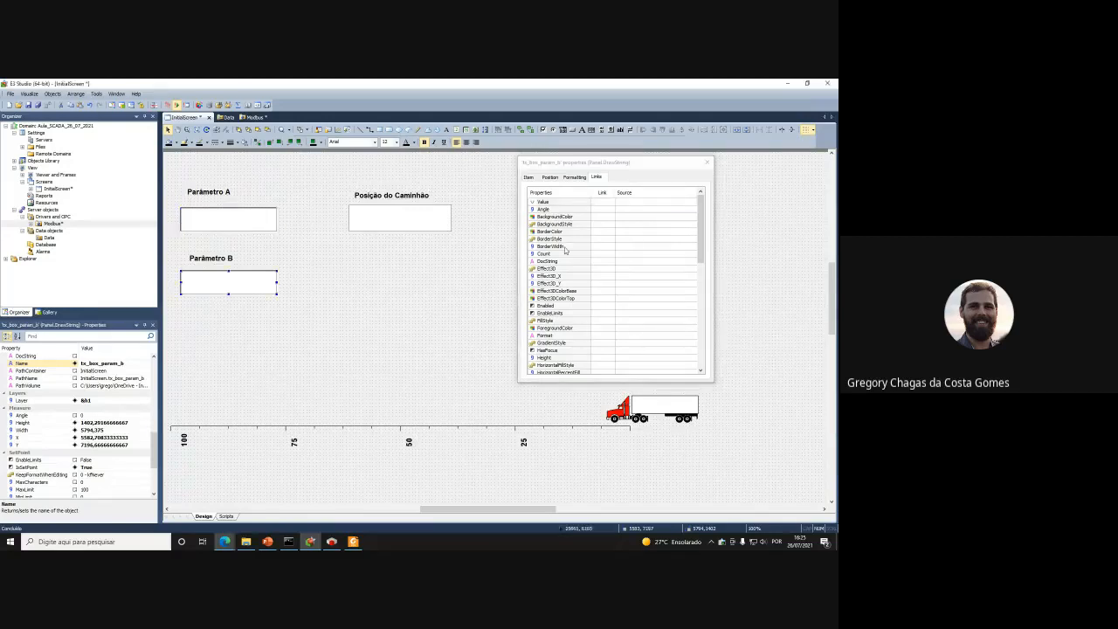
{"action": "left_click", "coordinate": [599, 203]}
{"action": "left_click", "coordinate": [631, 265]}
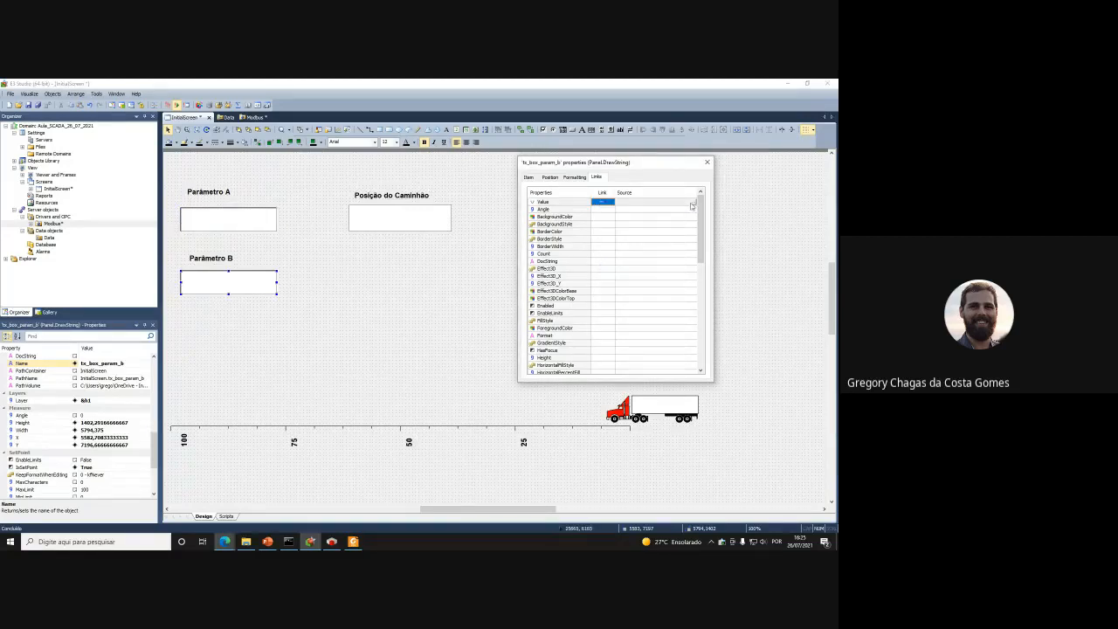
{"action": "left_click", "coordinate": [695, 202]}
{"action": "left_click", "coordinate": [297, 262]}
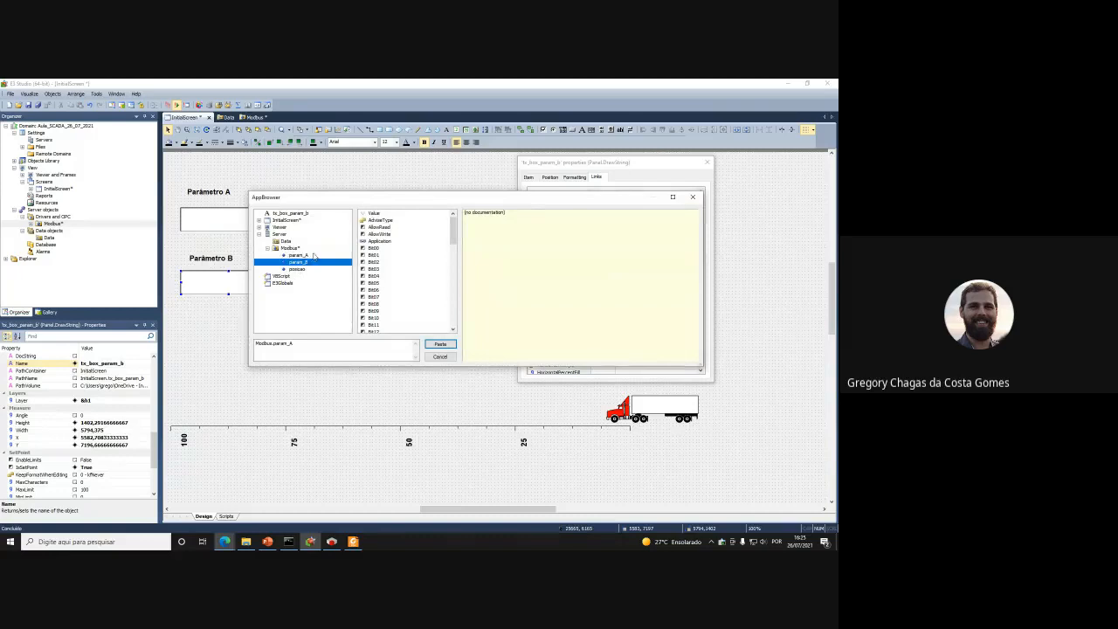
{"action": "left_click", "coordinate": [367, 214]}
{"action": "left_click", "coordinate": [450, 343]}
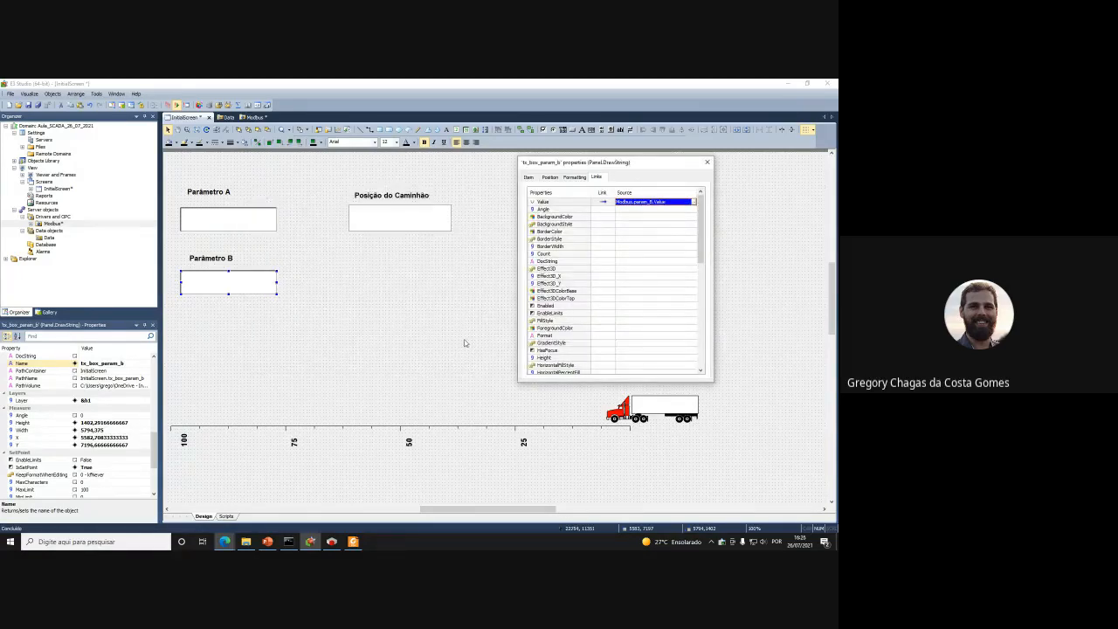
{"action": "left_click", "coordinate": [457, 344]}
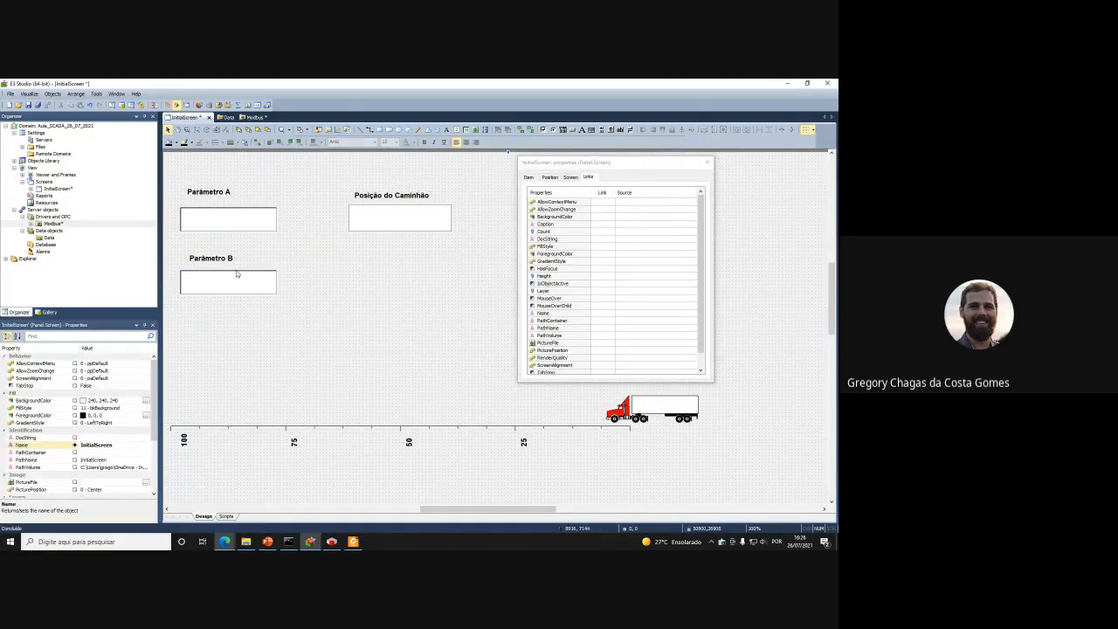
{"action": "left_click", "coordinate": [255, 220]}
{"action": "left_click", "coordinate": [708, 163]}
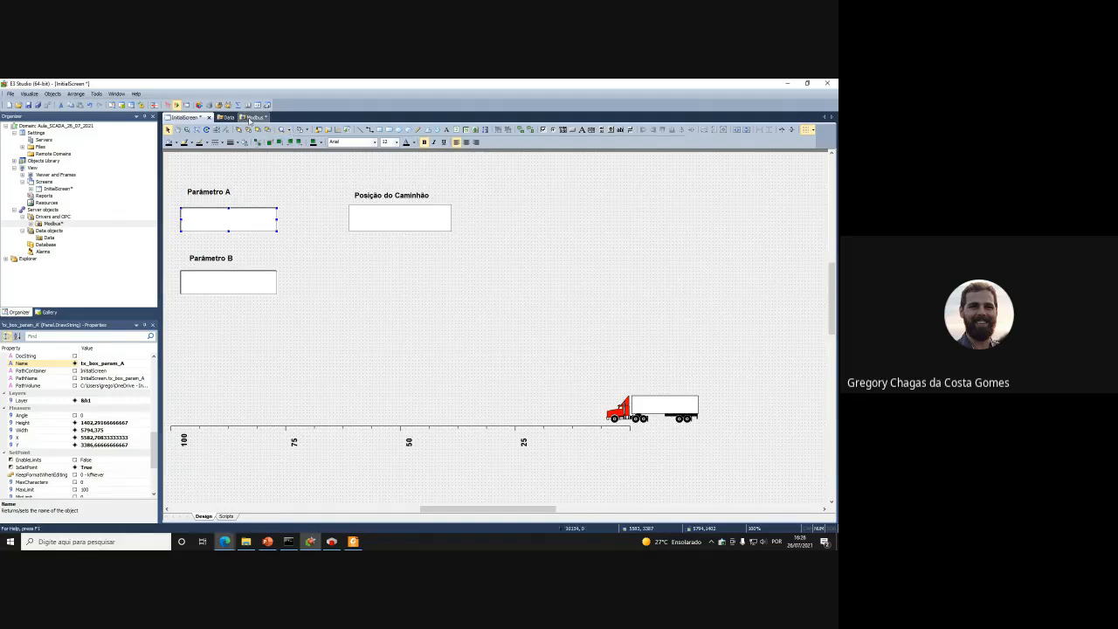
Briefly toggle the Modbus driver's communication, then run InitialScreen in the E3 Viewer and close it
{"action": "left_click", "coordinate": [252, 117]}
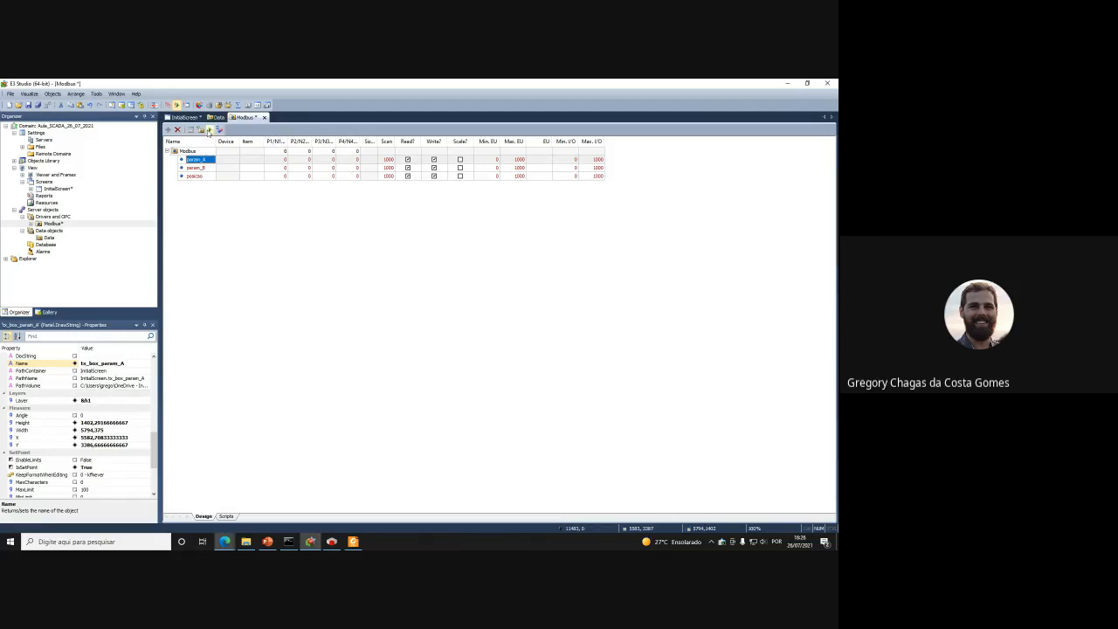
{"action": "left_click", "coordinate": [210, 130]}
{"action": "left_click", "coordinate": [210, 129]}
{"action": "left_click", "coordinate": [181, 118]}
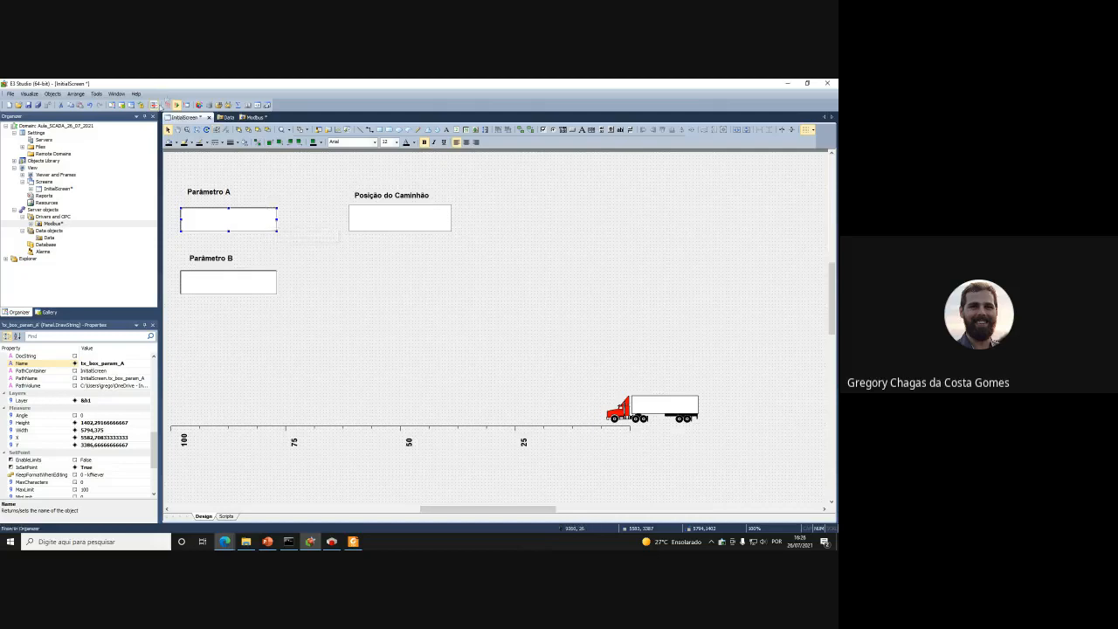
{"action": "left_click", "coordinate": [167, 105]}
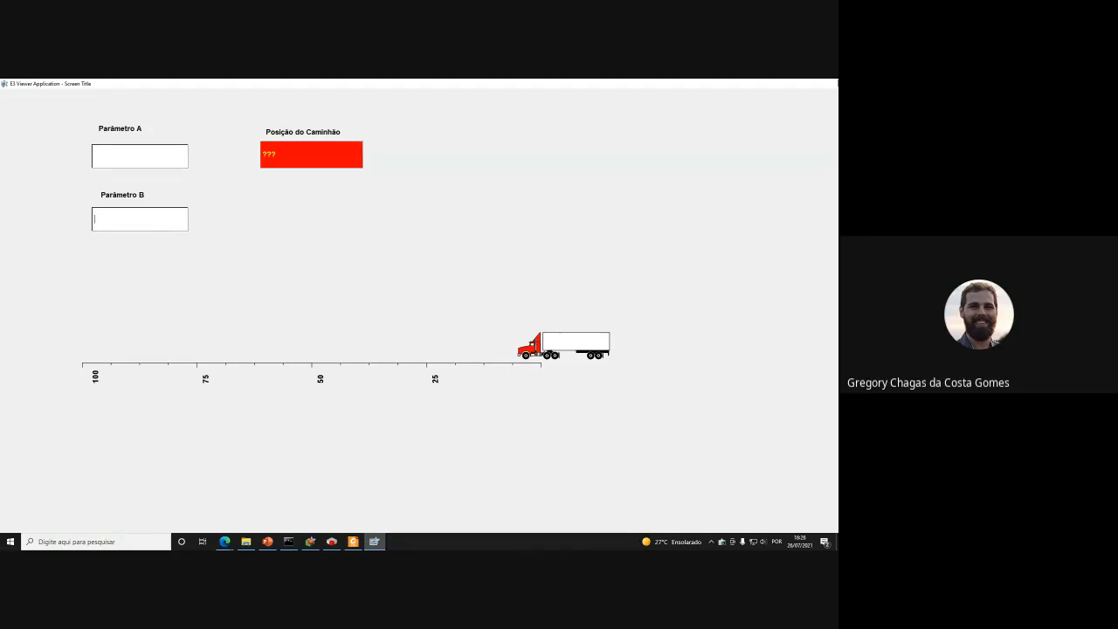
{"action": "key", "text": "alt+F4"}
Switch to PowerPoint to review the param_A to %IW0 and %QW0 to posicao mappings, and minimize it
{"action": "left_click", "coordinate": [268, 541]}
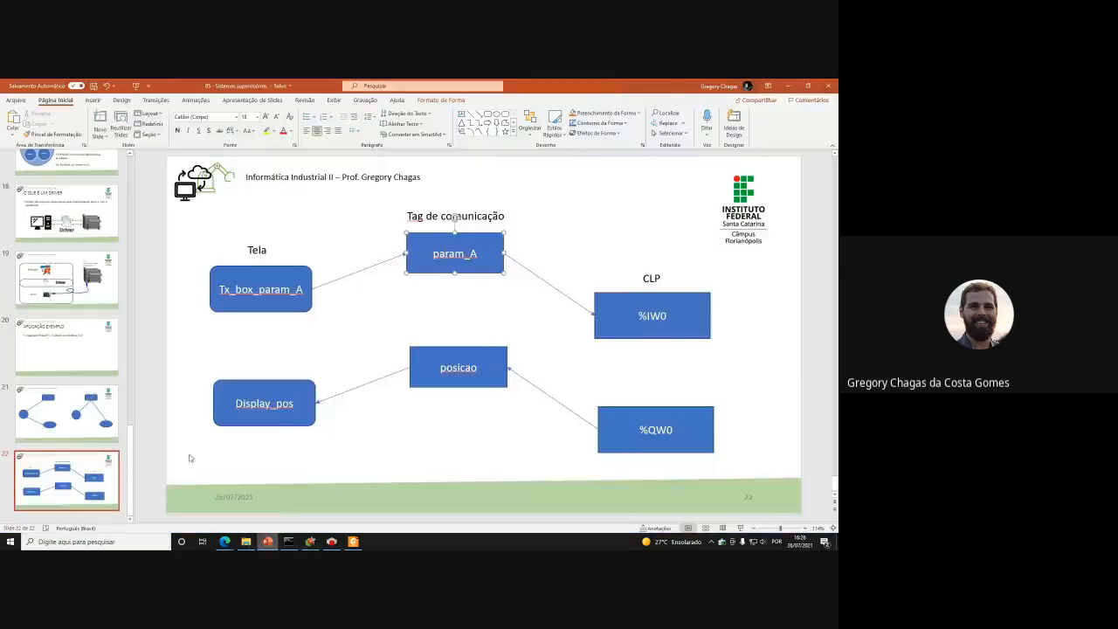
{"action": "left_click", "coordinate": [500, 253]}
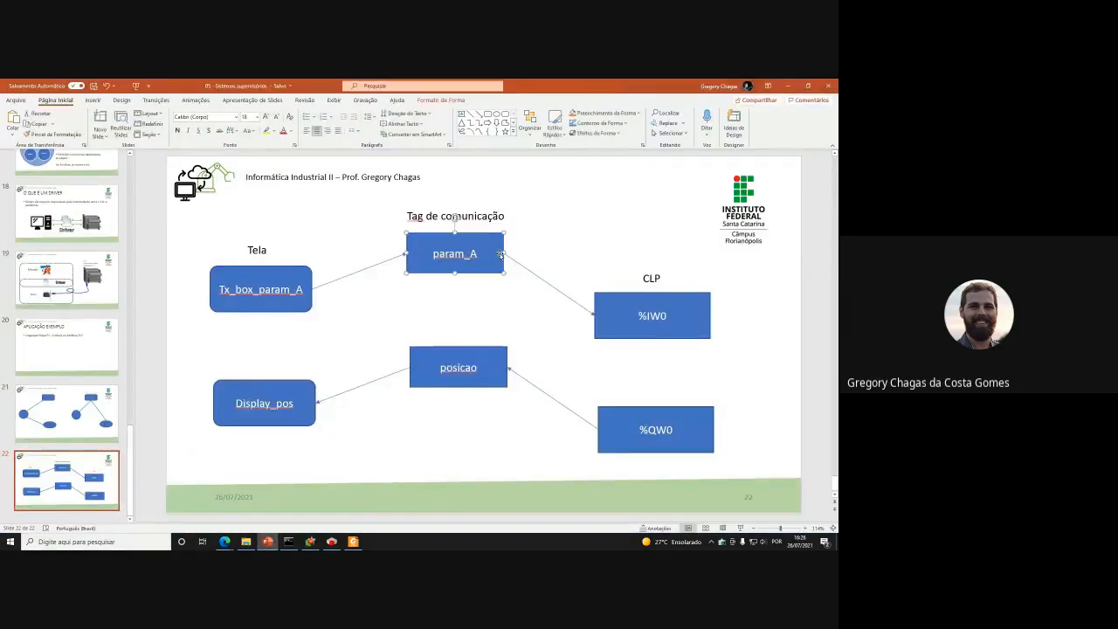
{"action": "left_click", "coordinate": [499, 365]}
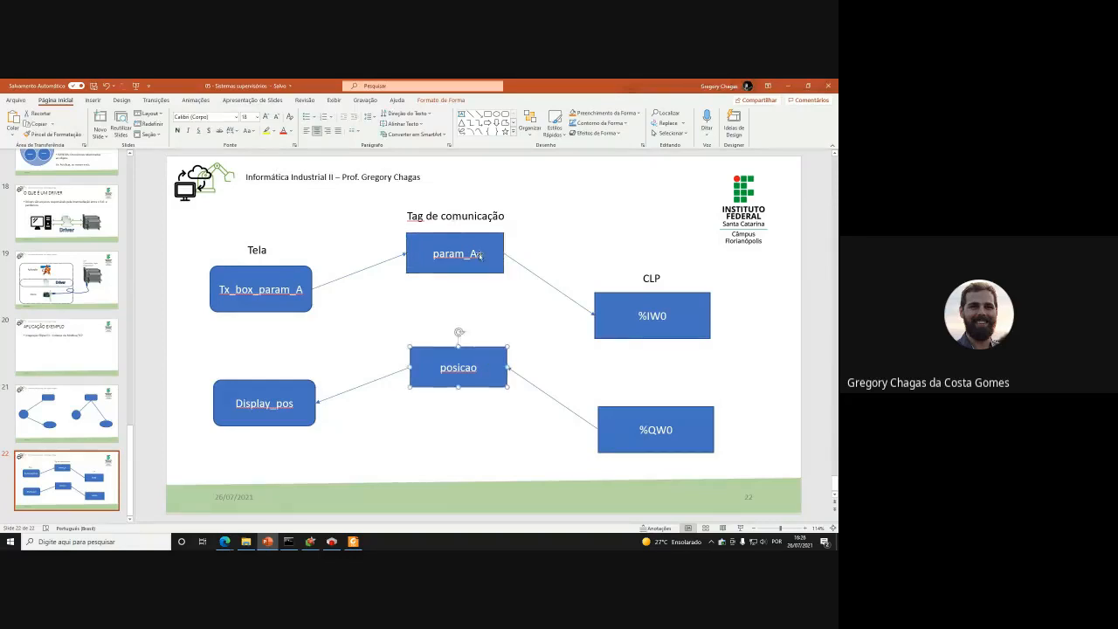
{"action": "left_click", "coordinate": [479, 254]}
{"action": "left_click", "coordinate": [653, 315]}
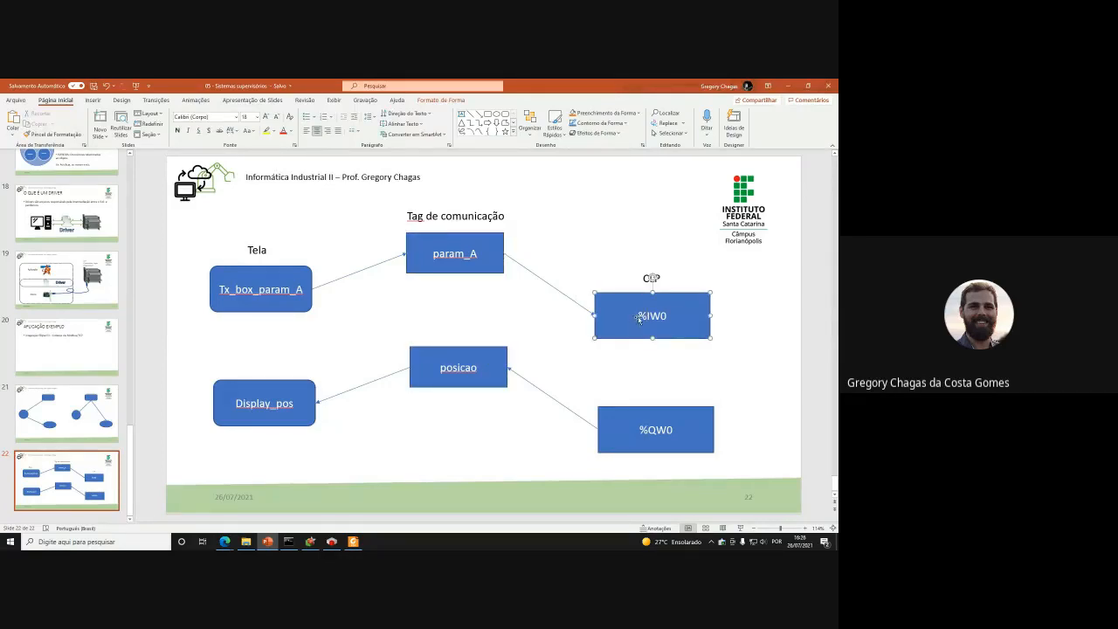
{"action": "left_click", "coordinate": [613, 432]}
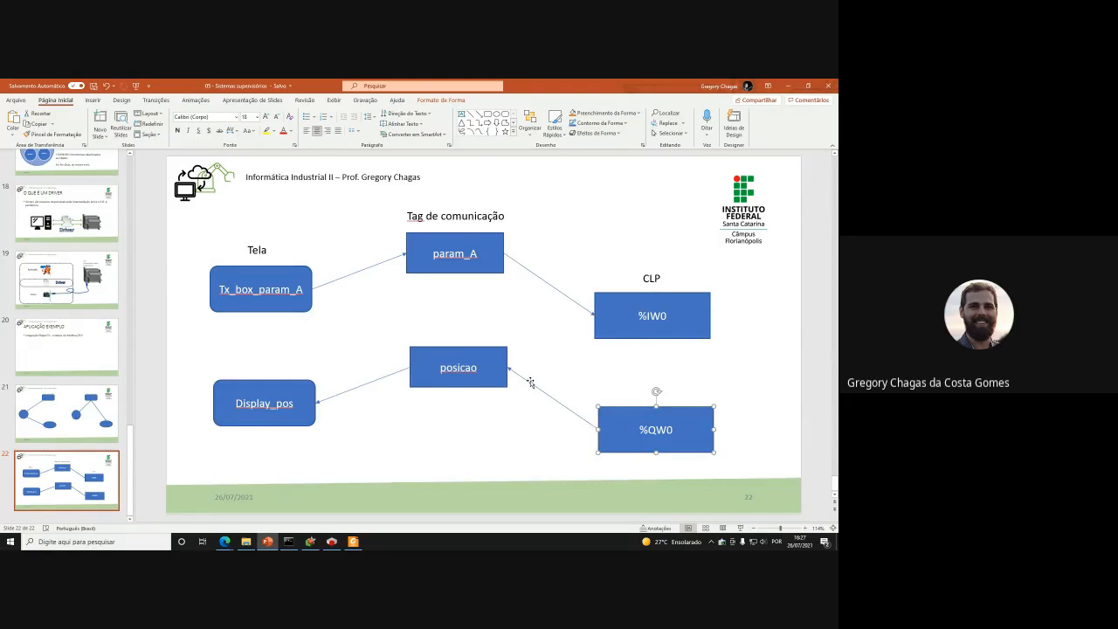
{"action": "left_click", "coordinate": [787, 86]}
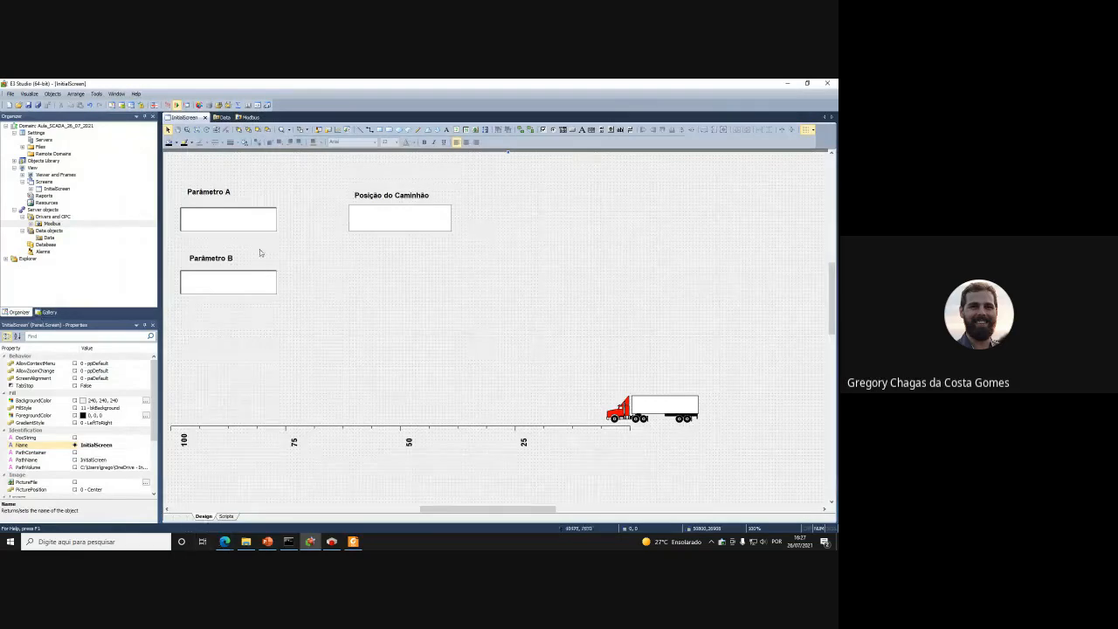
Place the Modbus_br.pdf manual in Foxit Reader beside E3 Studio's Modbus tag table, with the tag parameter columns in view
{"action": "left_click", "coordinate": [247, 117]}
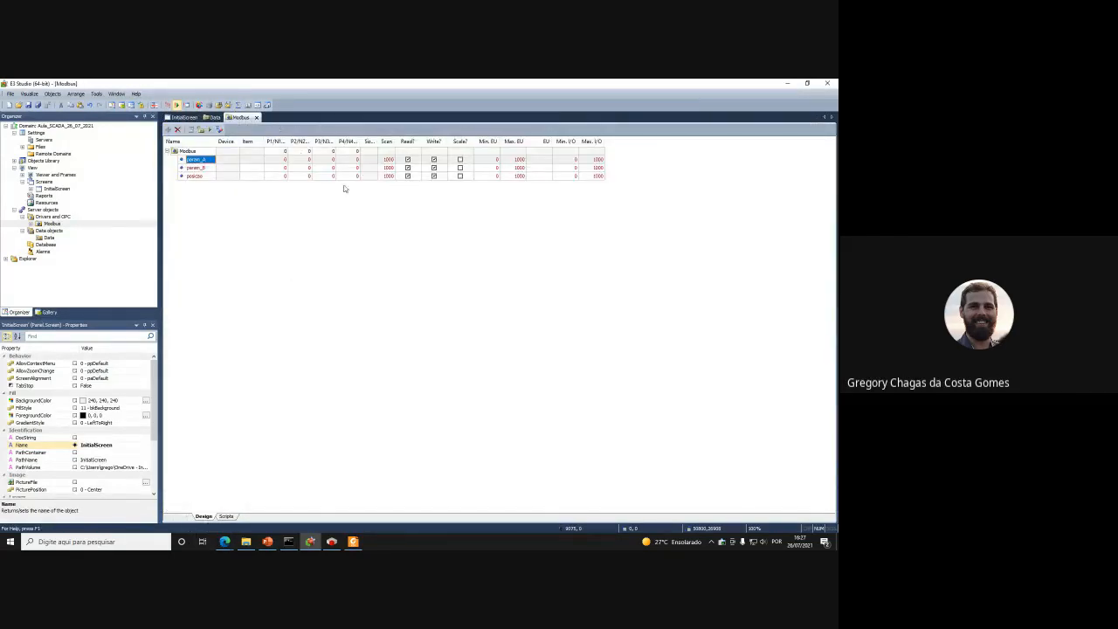
{"action": "left_click", "coordinate": [353, 541]}
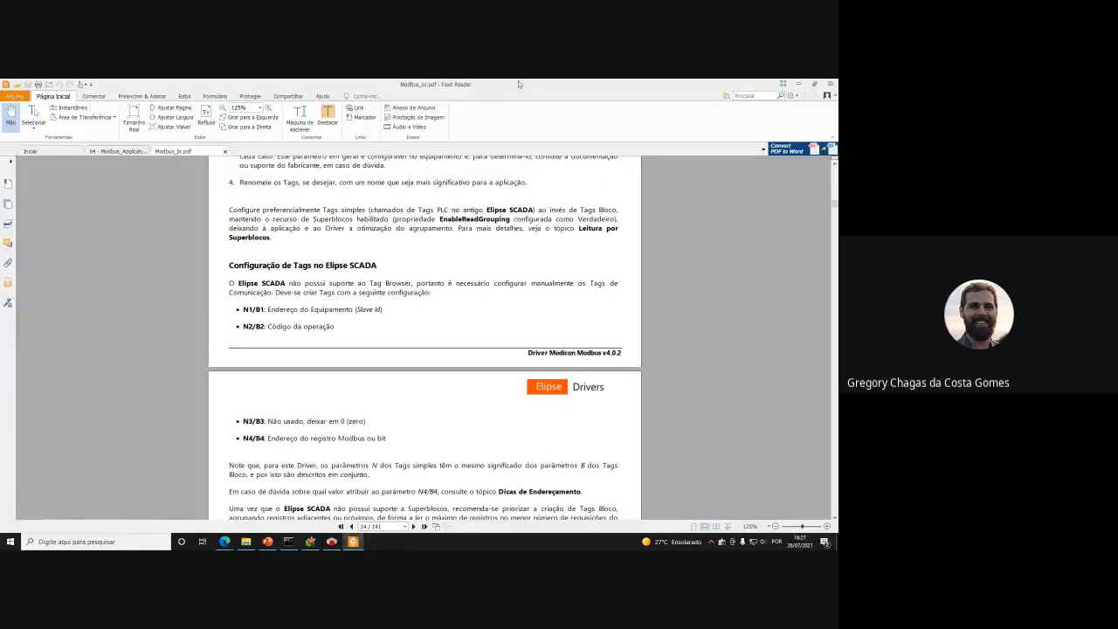
{"action": "left_click_drag", "start_coordinate": [518, 80], "coordinate": [834, 262]}
{"action": "left_click", "coordinate": [109, 183]}
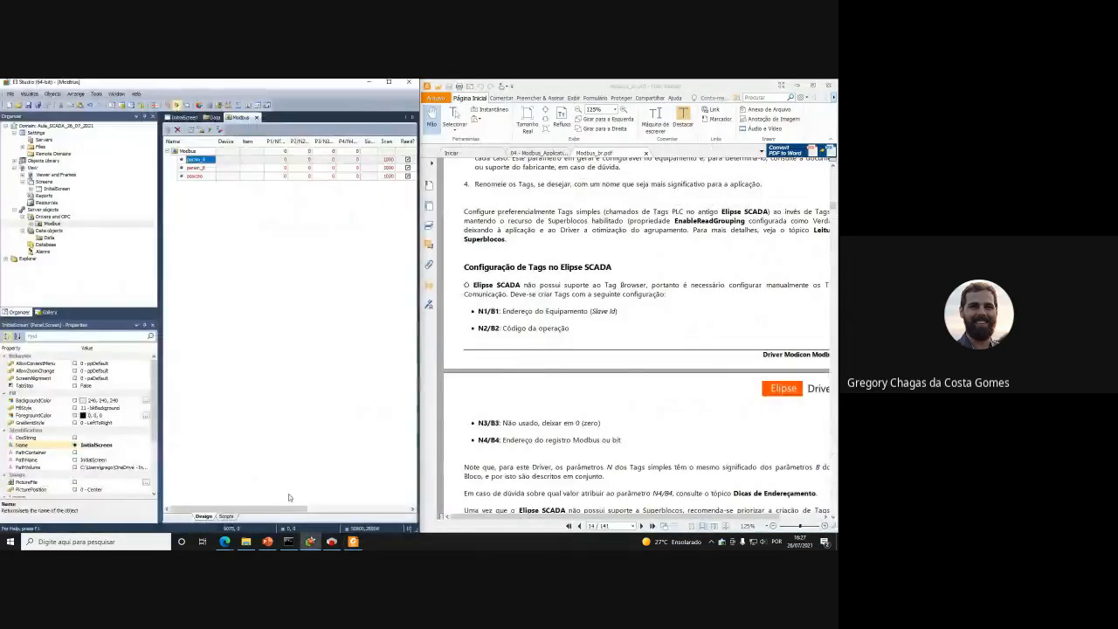
{"action": "left_click_drag", "start_coordinate": [262, 510], "coordinate": [323, 511]}
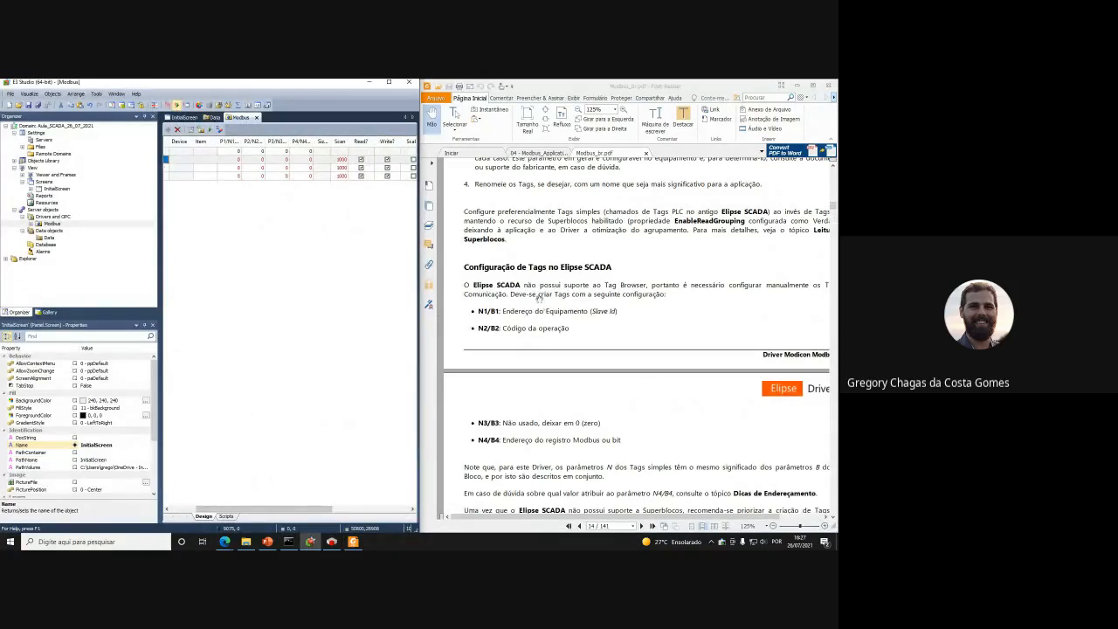
Read the manual's tag configuration instructions for the N1/B1 to N4/B4 parameters
{"action": "scroll", "coordinate": [579, 284], "scroll_direction": "up", "scroll_amount": 5}
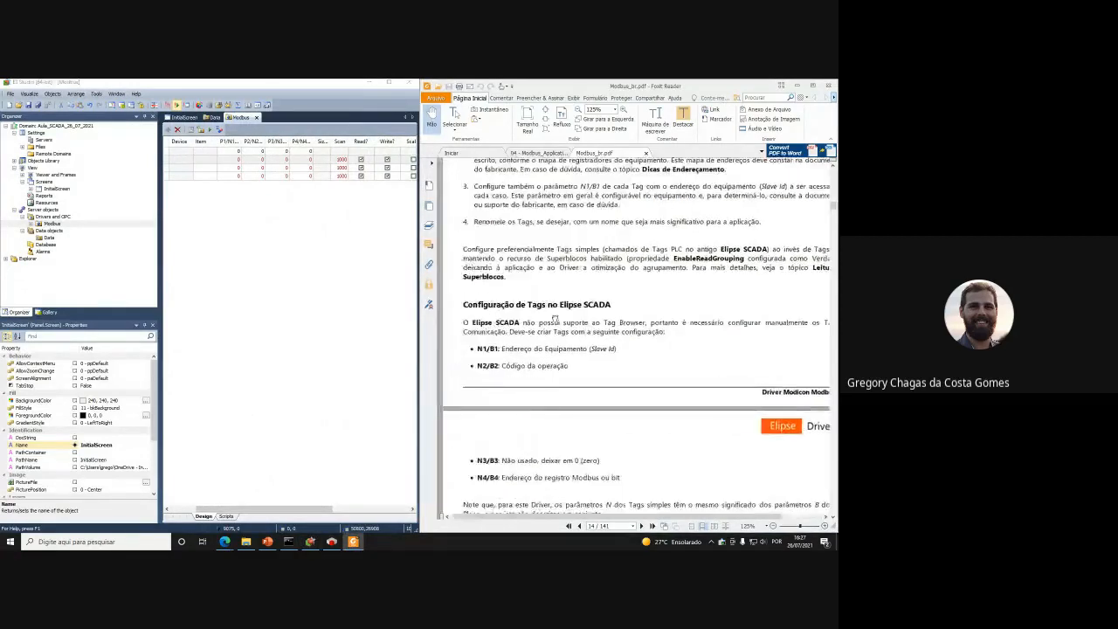
{"action": "scroll", "coordinate": [552, 367], "scroll_direction": "up", "scroll_amount": 10}
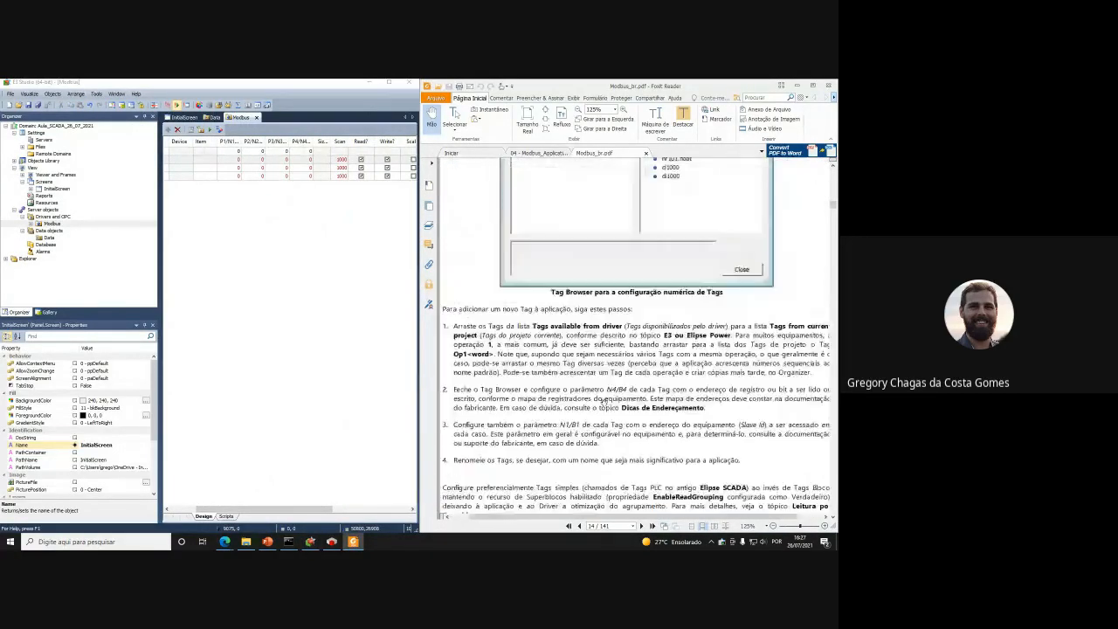
{"action": "scroll", "coordinate": [636, 396], "scroll_direction": "down", "scroll_amount": 5}
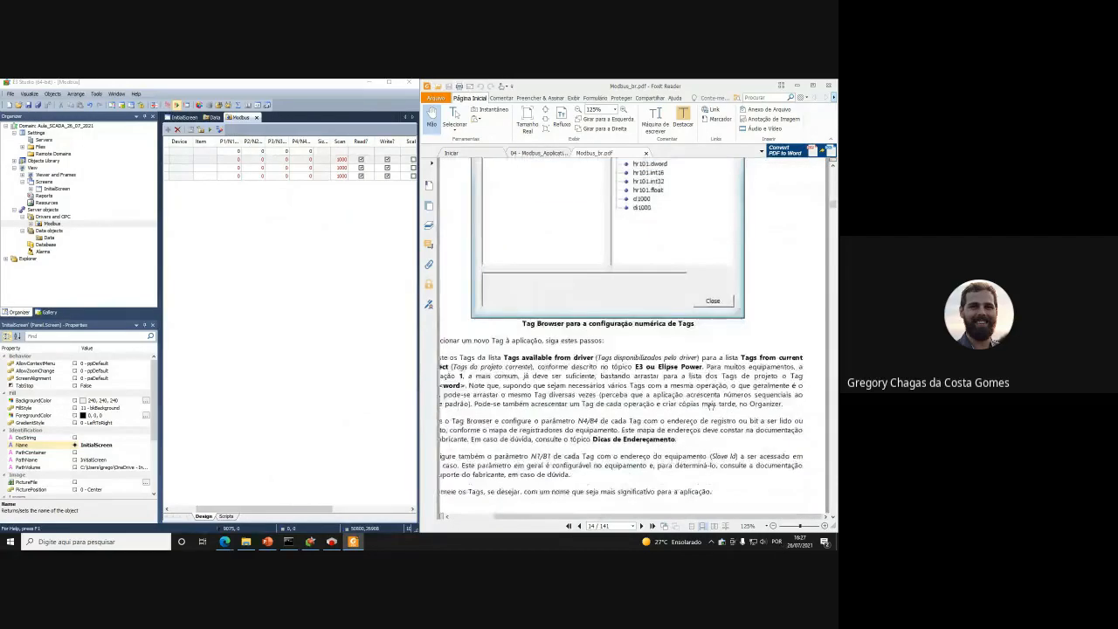
{"action": "scroll", "coordinate": [613, 470], "scroll_direction": "down", "scroll_amount": 5}
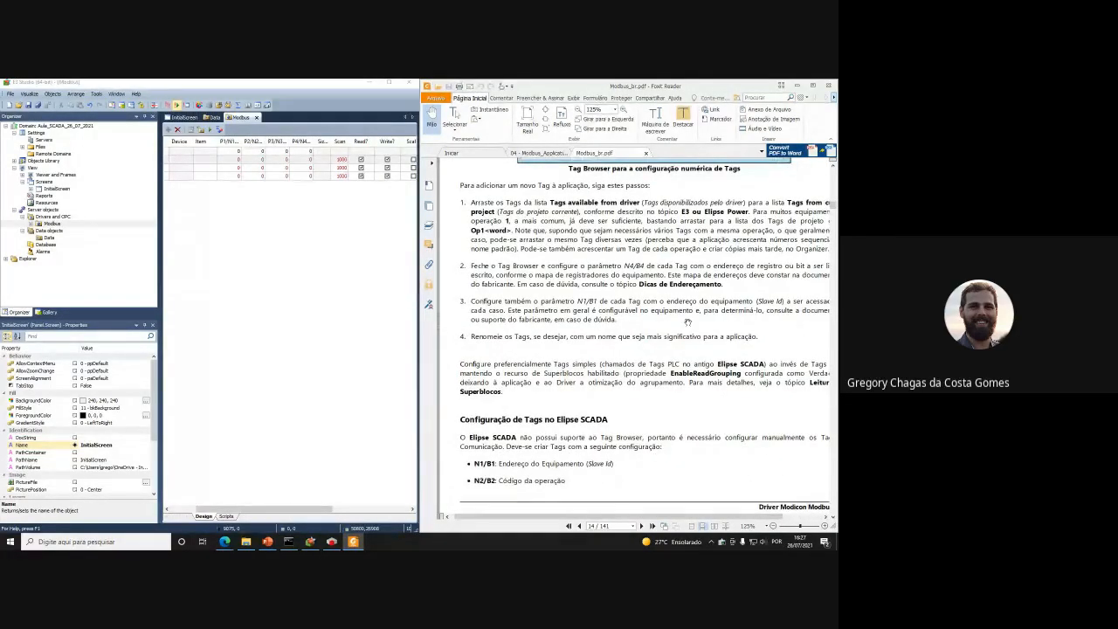
{"action": "scroll", "coordinate": [547, 493], "scroll_direction": "down", "scroll_amount": 8}
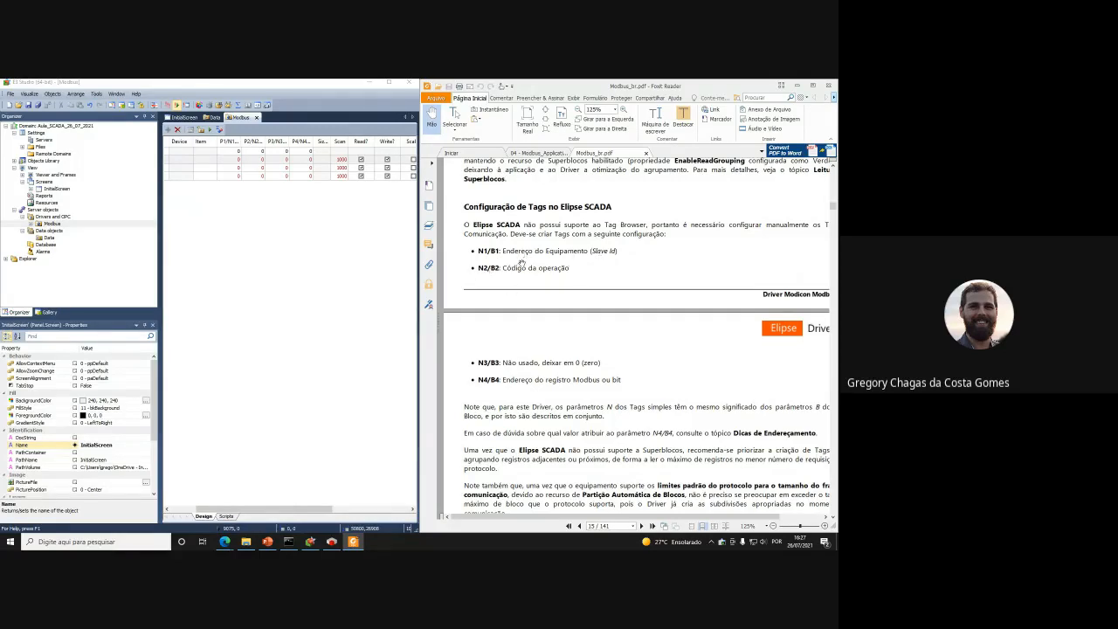
Inspect the Modbus driver's configured operations in E3 Studio and close its settings
{"action": "left_click", "coordinate": [193, 130]}
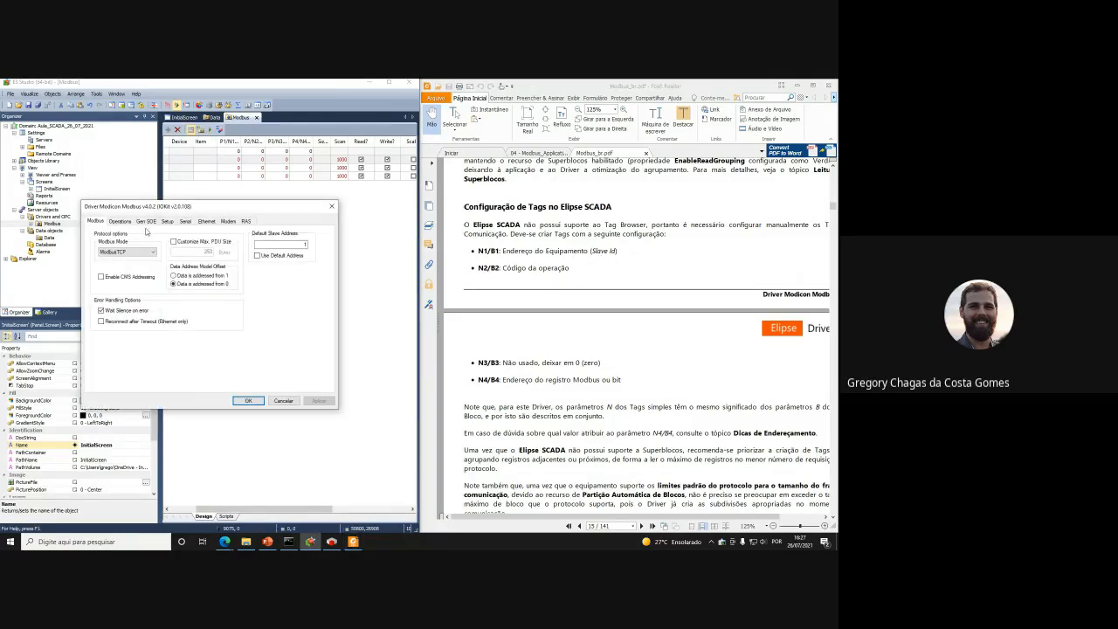
{"action": "left_click", "coordinate": [121, 223]}
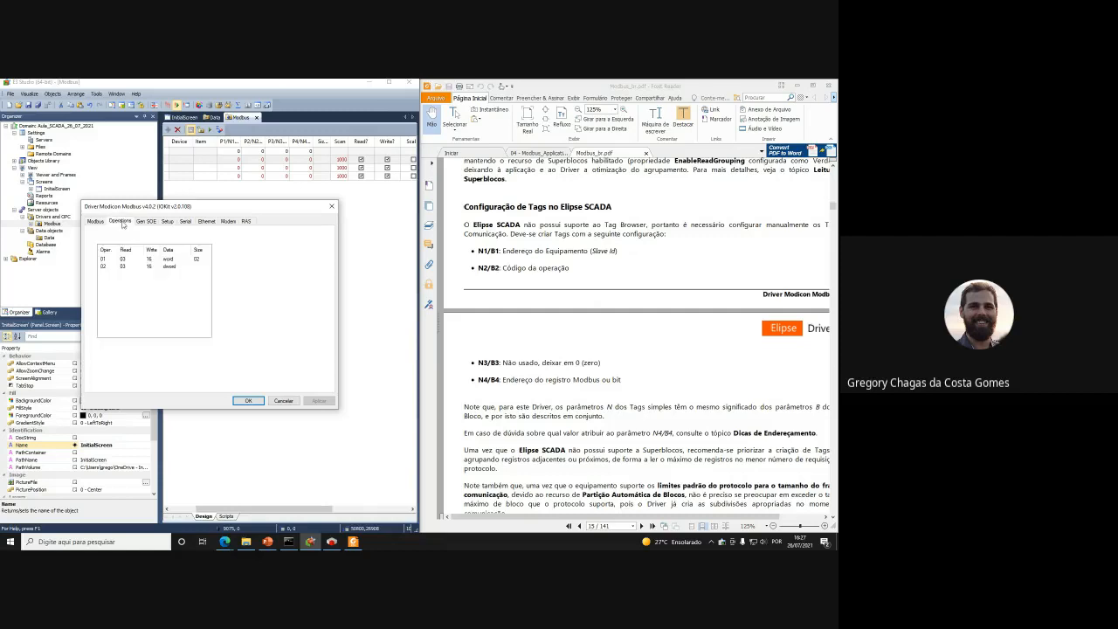
{"action": "left_click", "coordinate": [332, 206]}
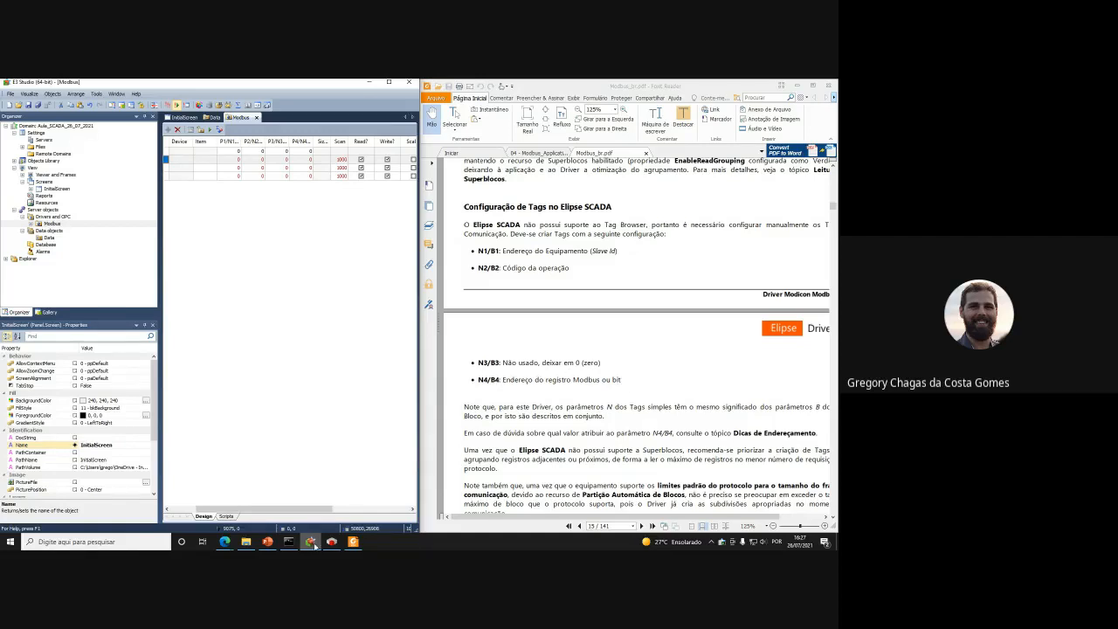
Check the PowerPoint tag diagram and the ModbusTCP_Slave_Device I/O mapping in XSOFT-CODESYS, and return to E3 Studio
{"action": "left_click", "coordinate": [267, 541]}
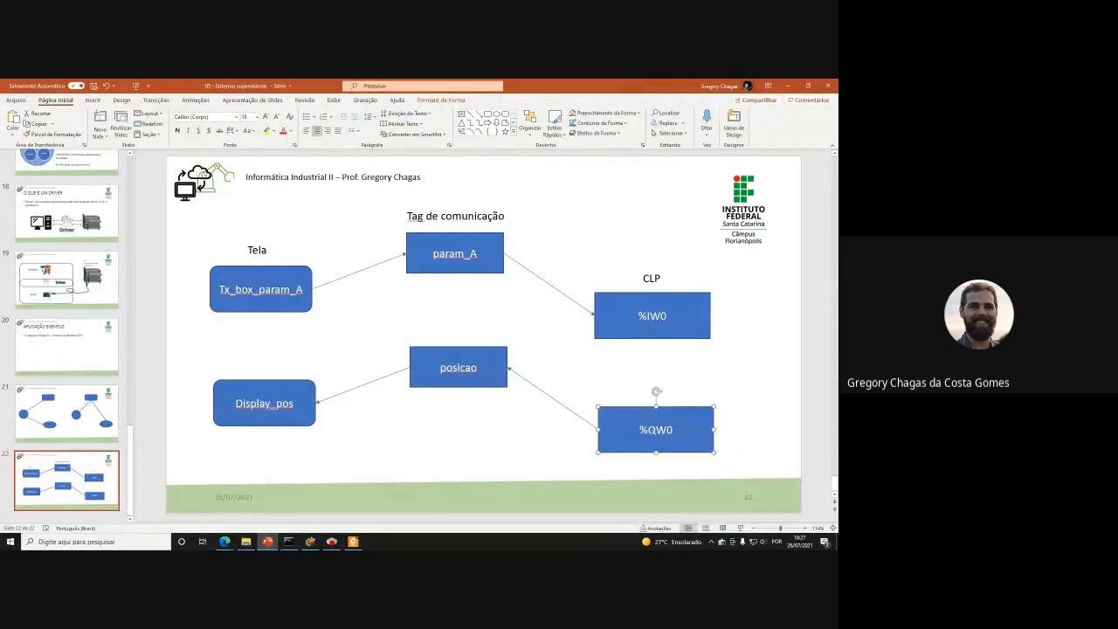
{"action": "left_click", "coordinate": [332, 541]}
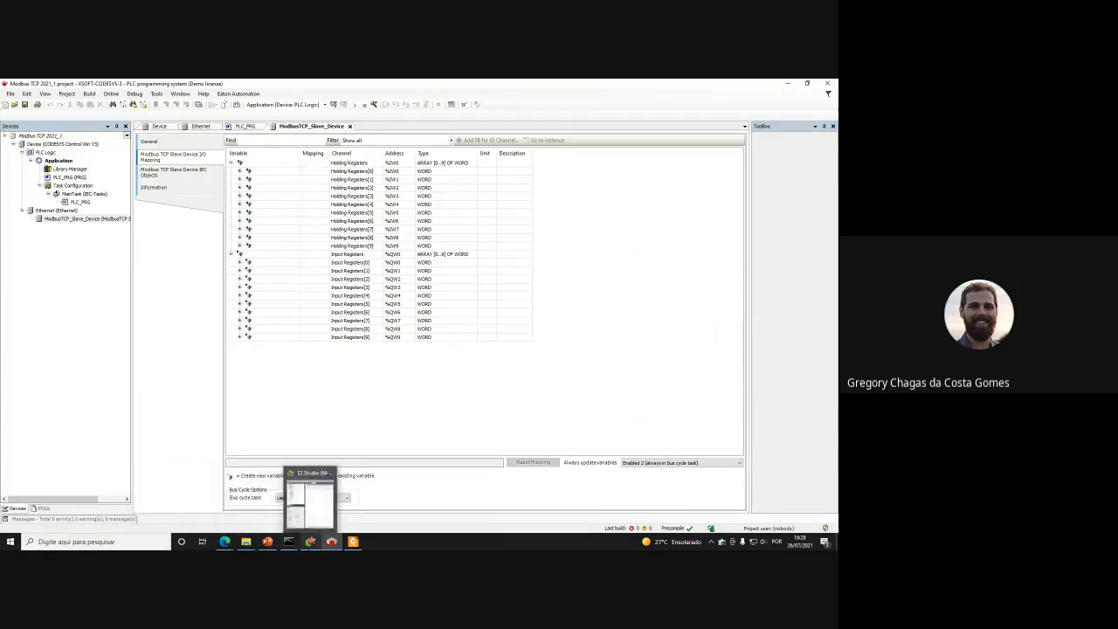
{"action": "left_click", "coordinate": [310, 542]}
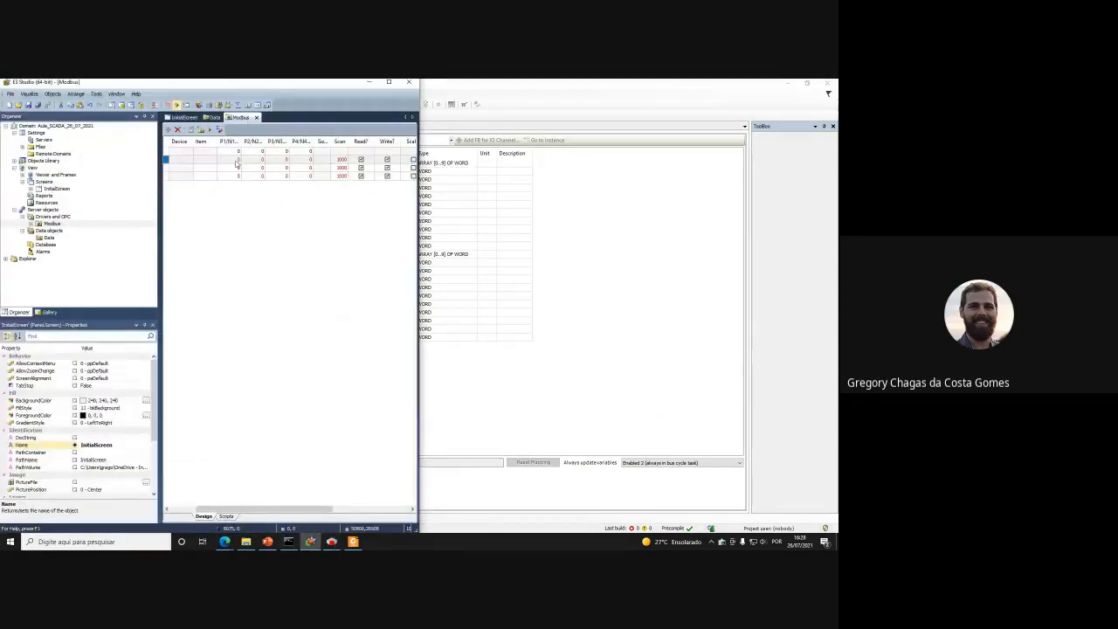
Maximize E3 Studio and set P1/N1 to 1 for the param_A, param_B and posicao Modbus tags
{"action": "left_click", "coordinate": [232, 159]}
{"action": "left_click", "coordinate": [388, 81]}
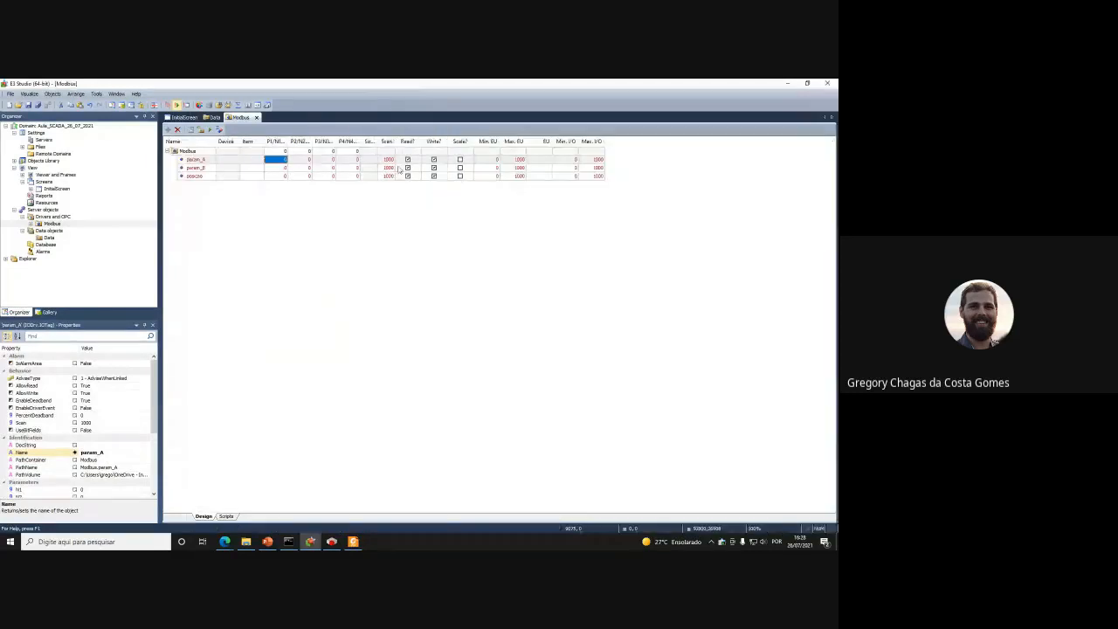
{"action": "left_click", "coordinate": [280, 160]}
{"action": "type", "text": "4"}
{"action": "left_click", "coordinate": [285, 168]}
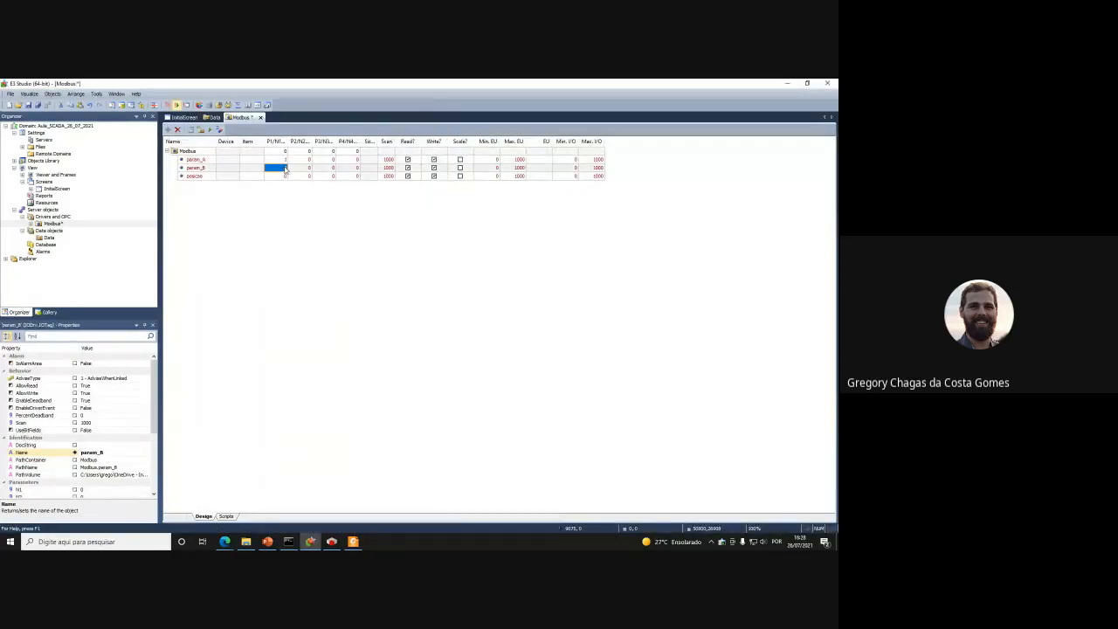
{"action": "type", "text": "1"}
{"action": "key", "text": "Return"}
{"action": "type", "text": "1"}
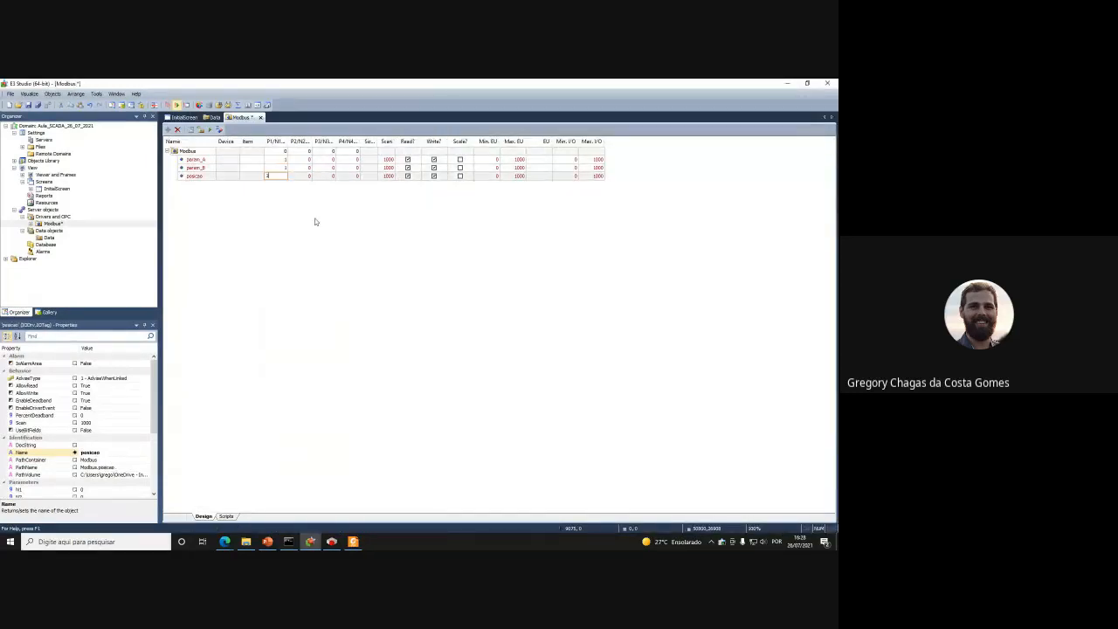
{"action": "key", "text": "Return"}
Compare the Modbus driver's configured operations with the holding and input registers in XSOFT-CODESYS, return to E3 Studio and close the driver settings
{"action": "left_click", "coordinate": [193, 129]}
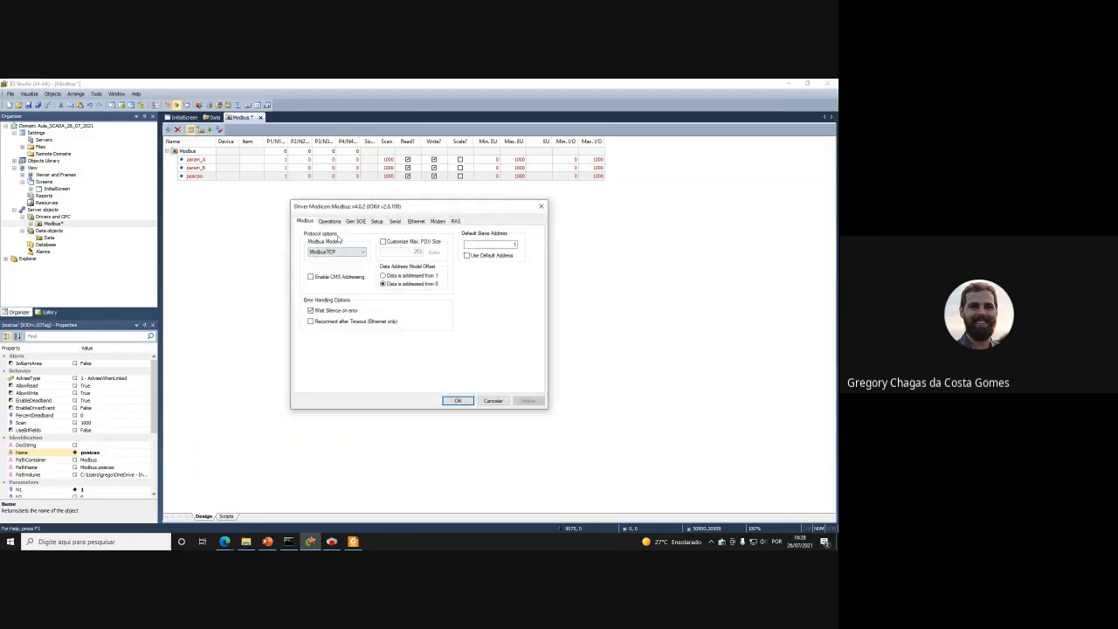
{"action": "left_click", "coordinate": [330, 221]}
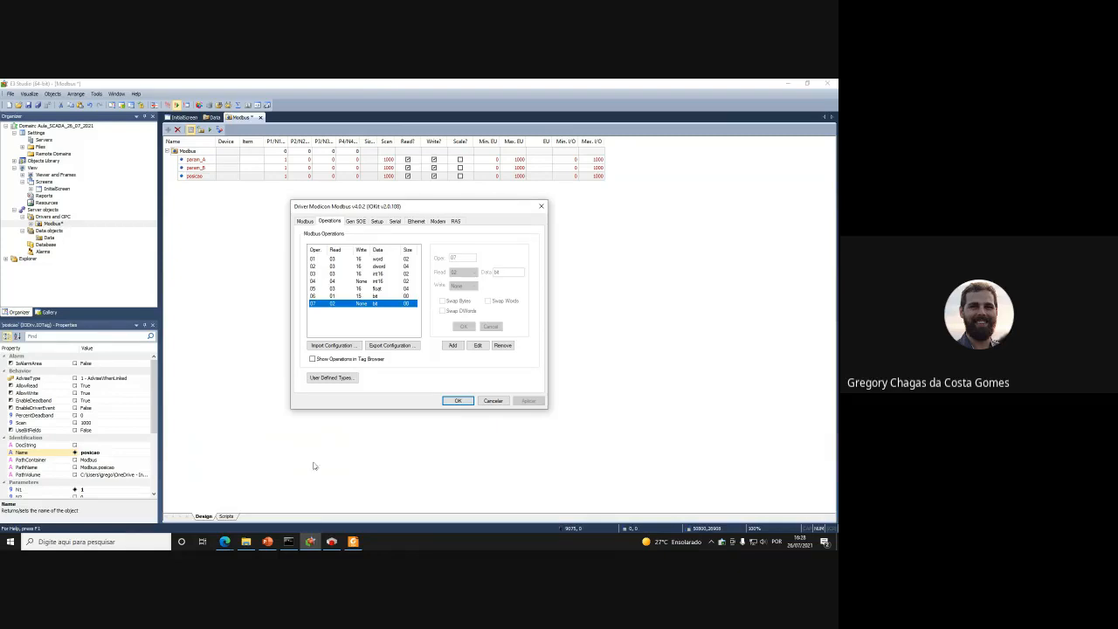
{"action": "left_click", "coordinate": [332, 541]}
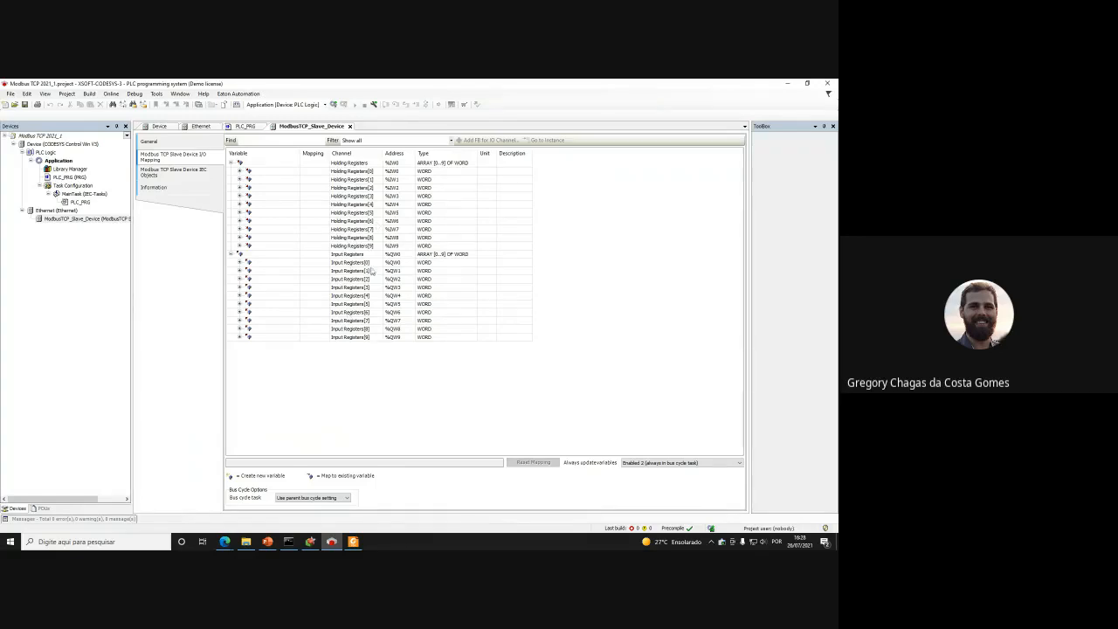
{"action": "left_click", "coordinate": [311, 542]}
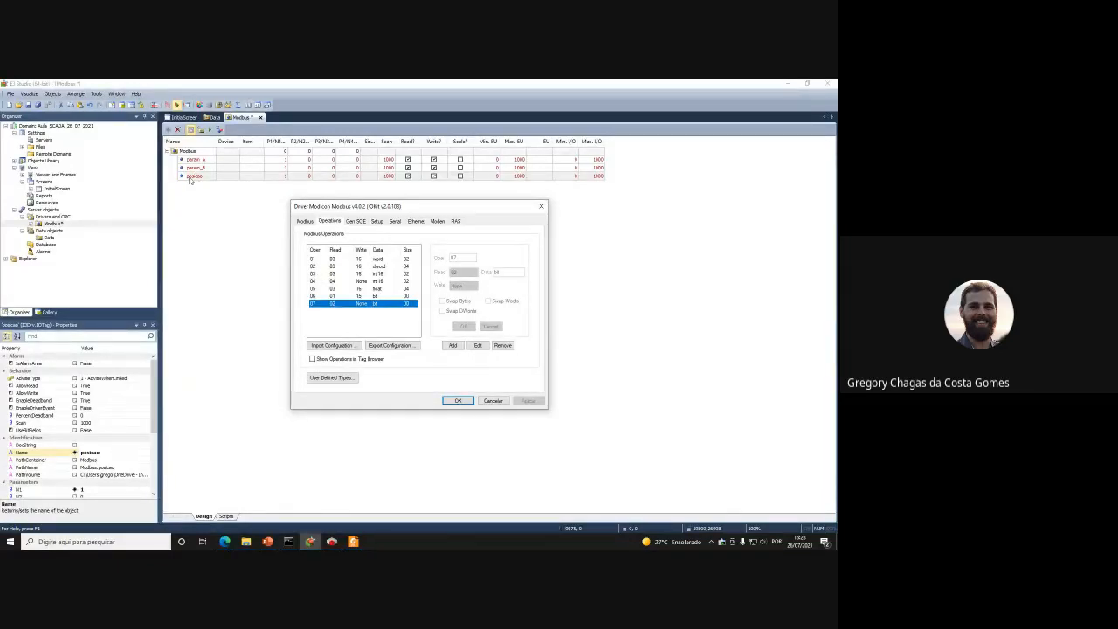
{"action": "left_click", "coordinate": [541, 208]}
Set P2/N2 to 3 for the param_A and param_B tags and to 4 for the posicao tag
{"action": "left_click", "coordinate": [304, 160]}
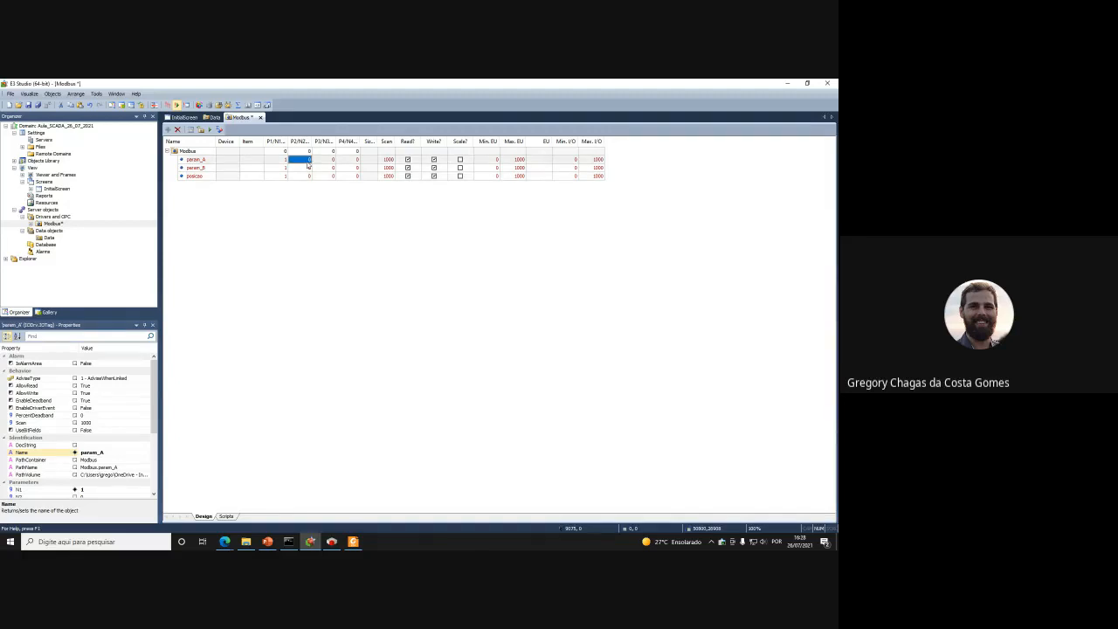
{"action": "left_click", "coordinate": [306, 160]}
{"action": "left_click", "coordinate": [306, 167]}
{"action": "left_click", "coordinate": [307, 168]}
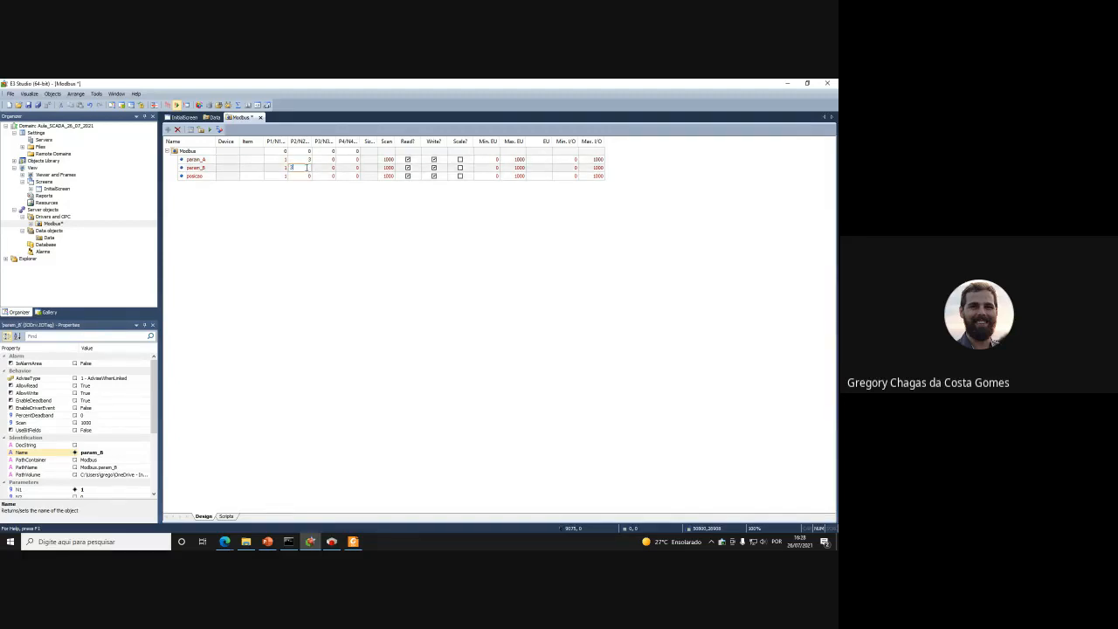
{"action": "type", "text": "3"}
{"action": "left_click", "coordinate": [306, 177]}
{"action": "left_click", "coordinate": [307, 177]}
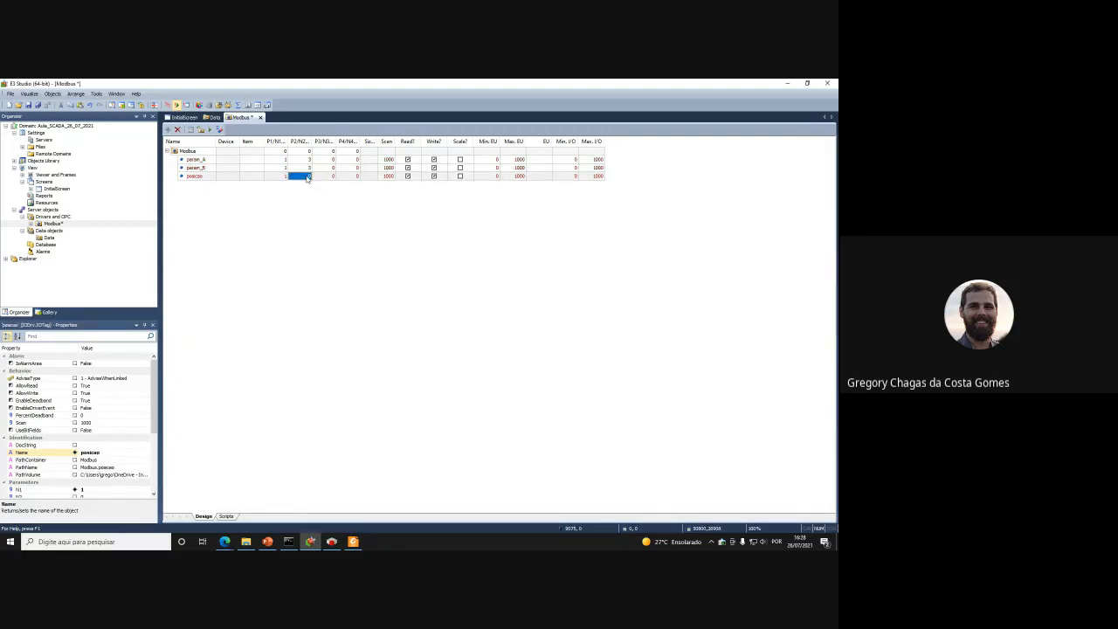
{"action": "type", "text": "4"}
{"action": "key", "text": "Return"}
Set P4/N4 of the param_B tag to 1
{"action": "left_click", "coordinate": [358, 169]}
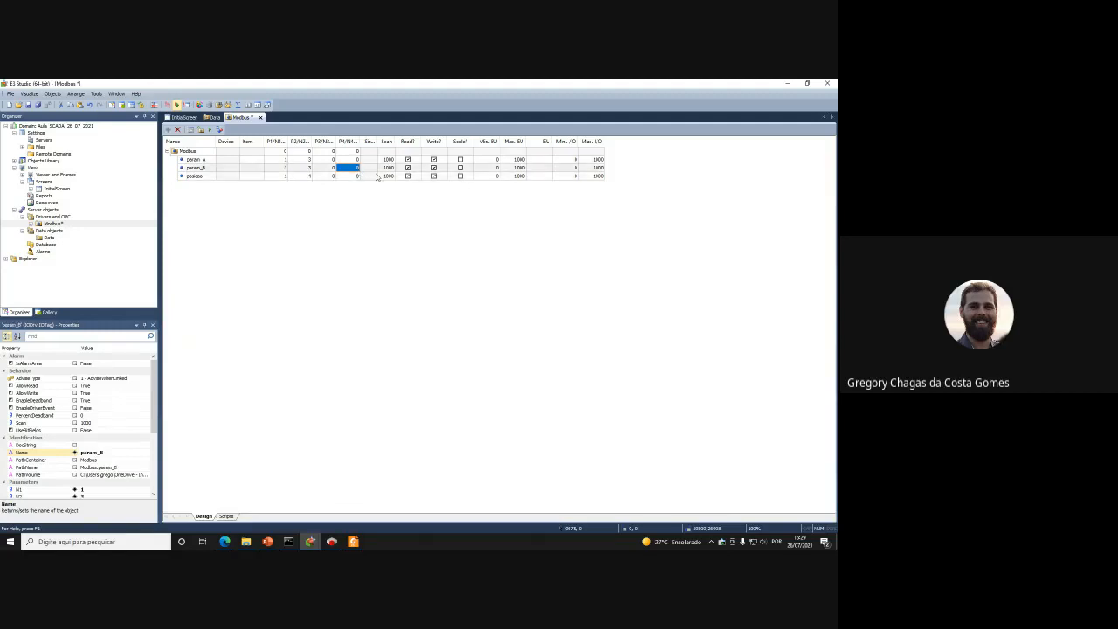
{"action": "type", "text": "1"}
{"action": "key", "text": "Return"}
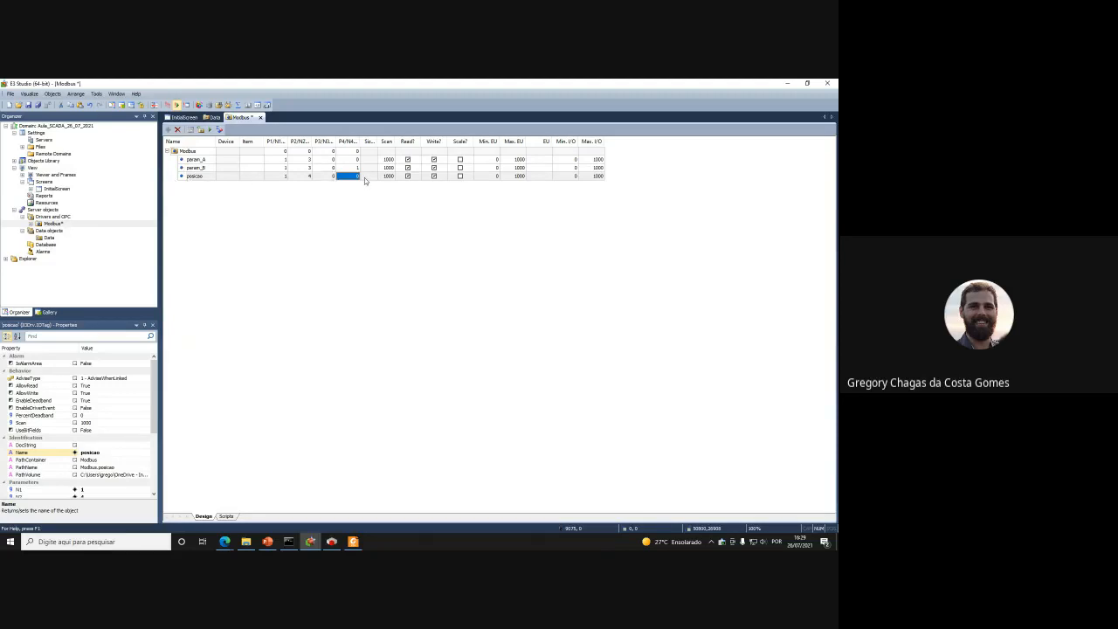
Check the first holding and input registers in the XSOFT-CODESYS I/O mapping and the manual's N-parameter notes, and return to E3 Studio
{"action": "left_click", "coordinate": [337, 543]}
{"action": "left_click", "coordinate": [278, 173]}
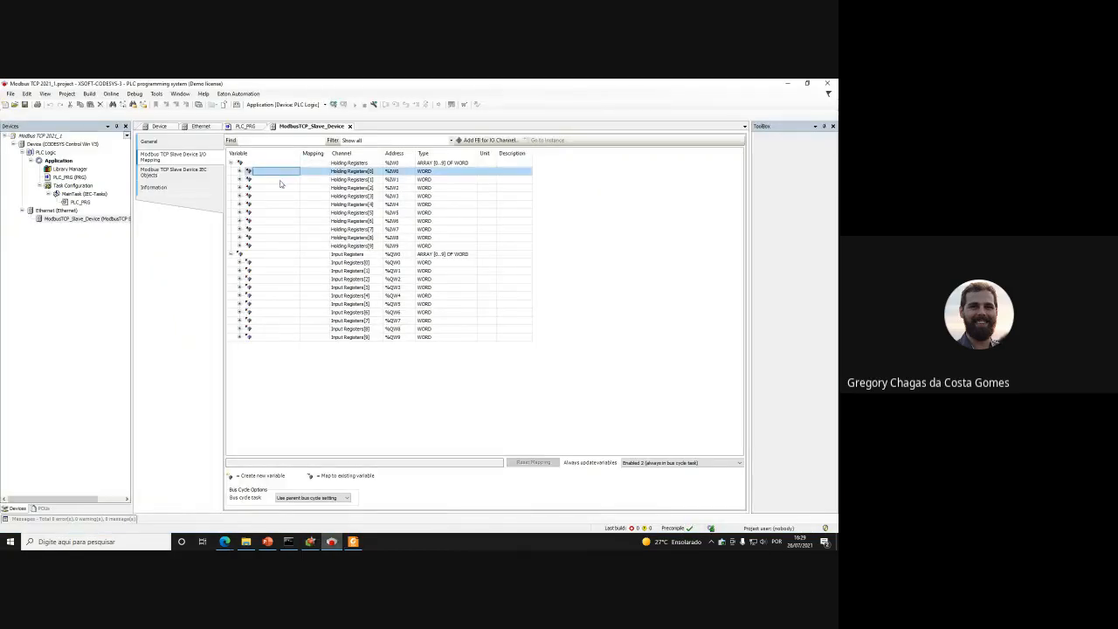
{"action": "left_click", "coordinate": [281, 180]}
{"action": "left_click", "coordinate": [285, 263]}
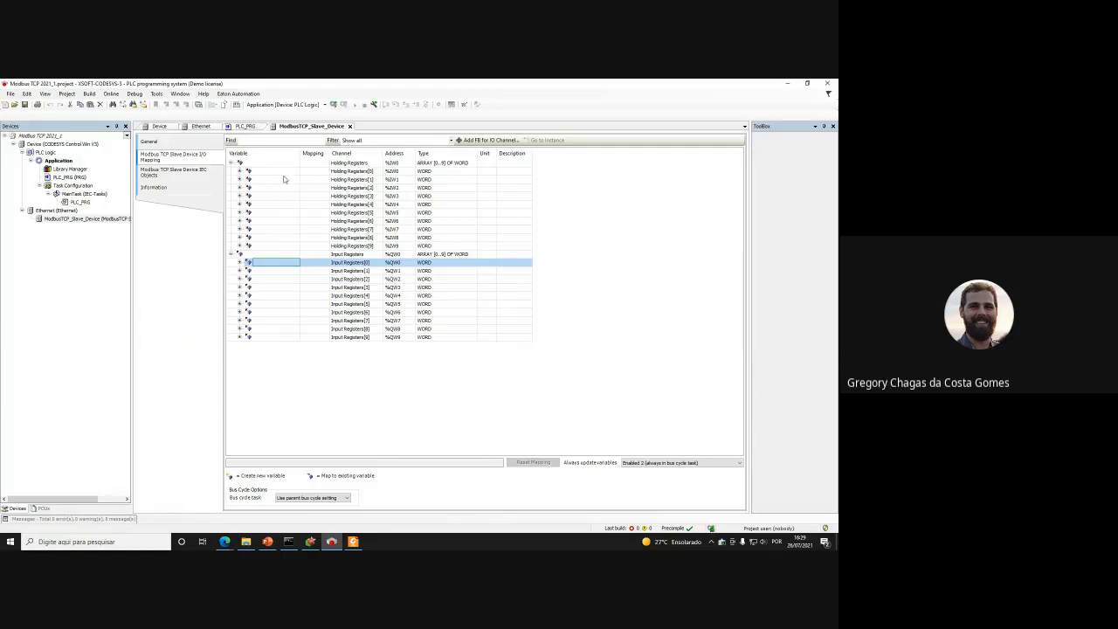
{"action": "left_click", "coordinate": [282, 172]}
{"action": "left_click", "coordinate": [281, 180]}
{"action": "left_click", "coordinate": [279, 263]}
{"action": "left_click", "coordinate": [271, 171]}
{"action": "left_click", "coordinate": [281, 180]}
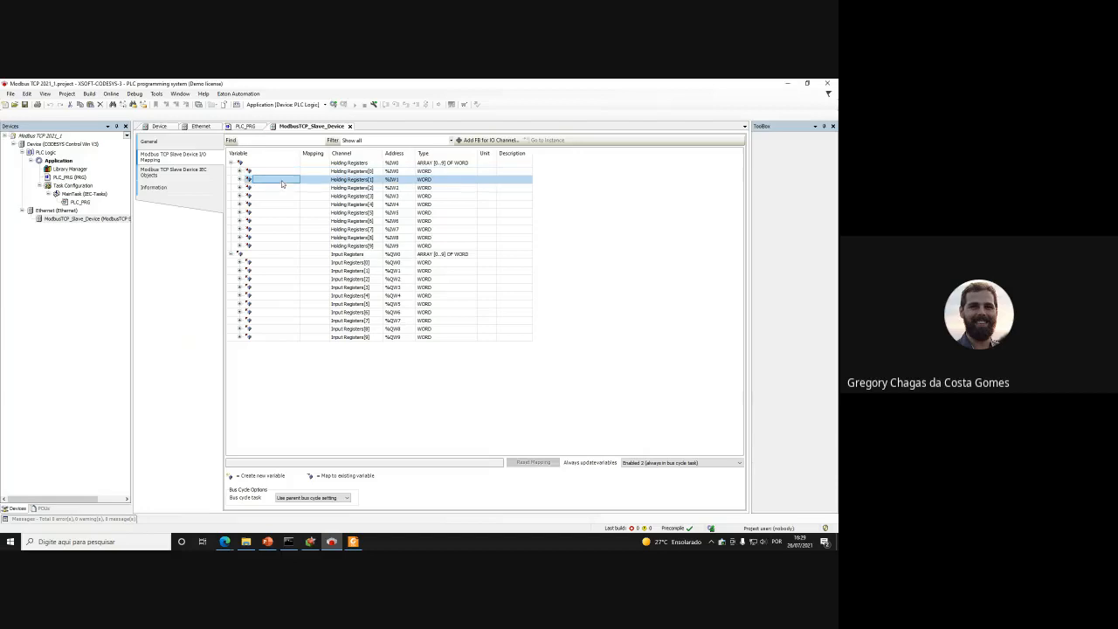
{"action": "left_click", "coordinate": [277, 262]}
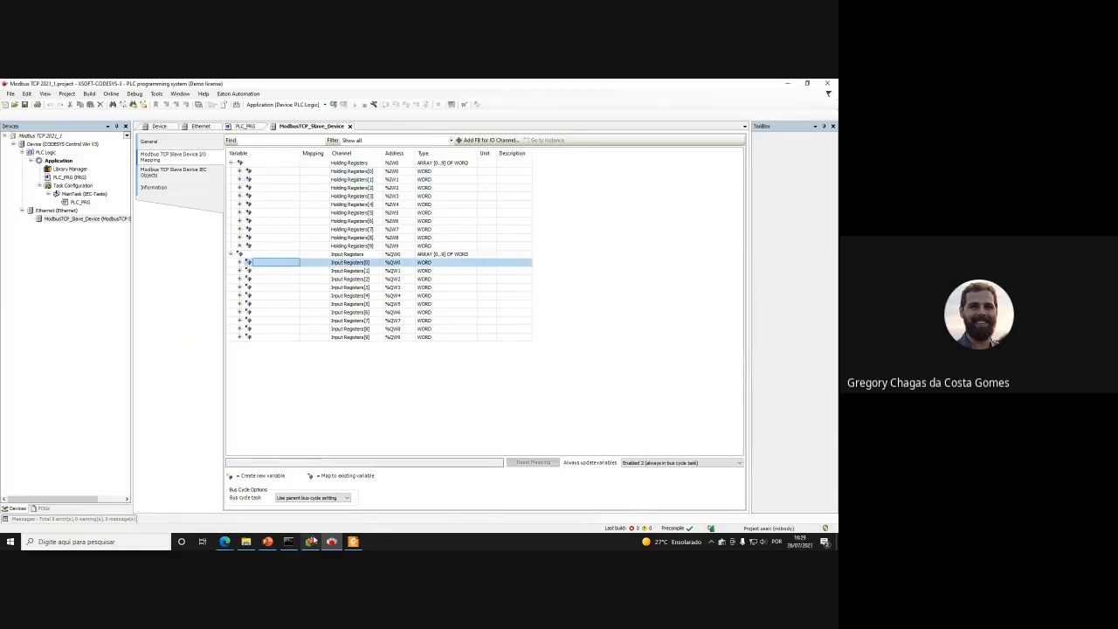
{"action": "mouse_move", "coordinate": [312, 545]}
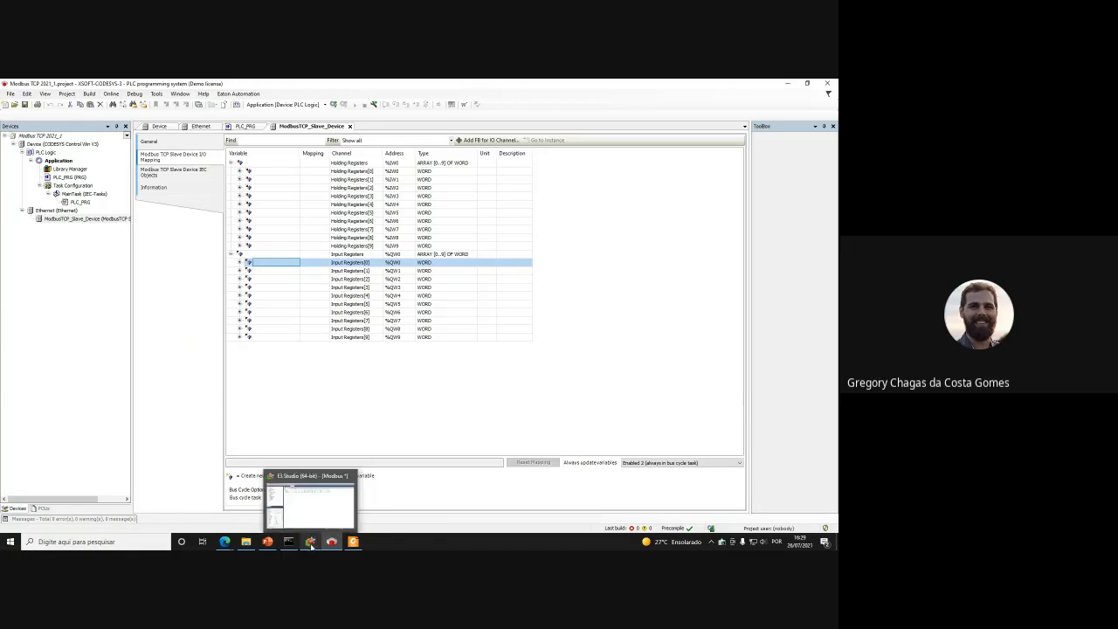
{"action": "mouse_move", "coordinate": [227, 541]}
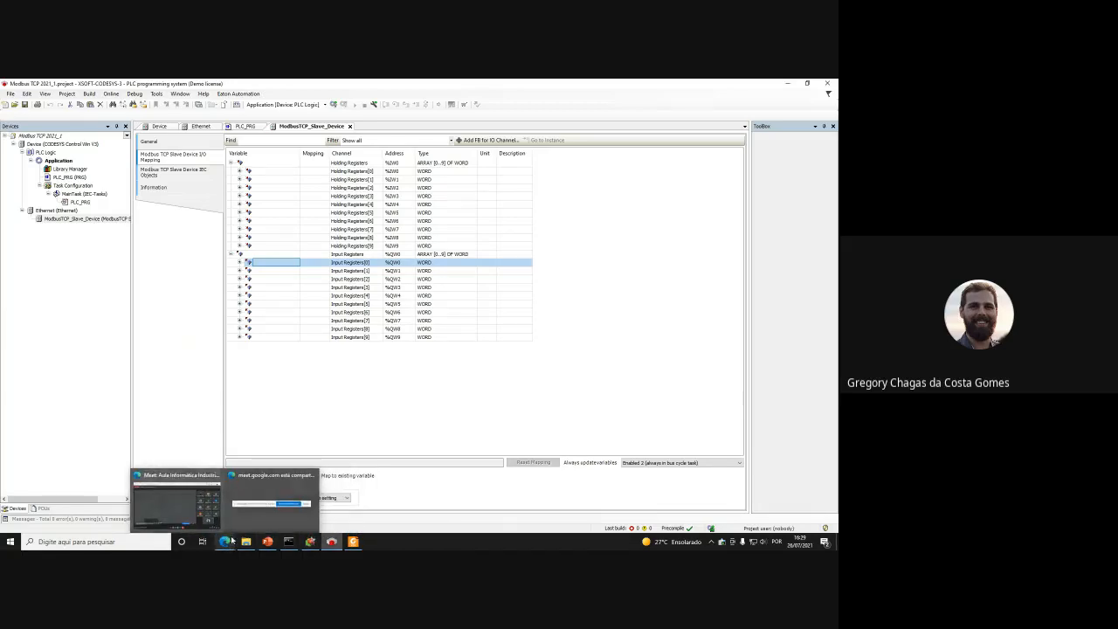
{"action": "left_click", "coordinate": [310, 541]}
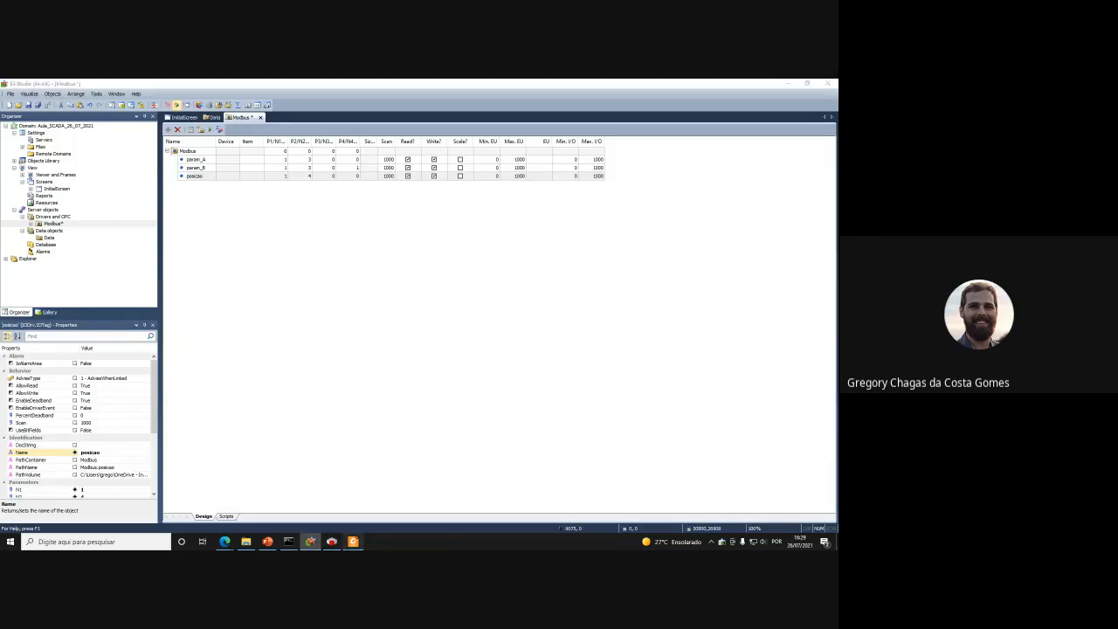
{"action": "key", "text": "alt+Tab"}
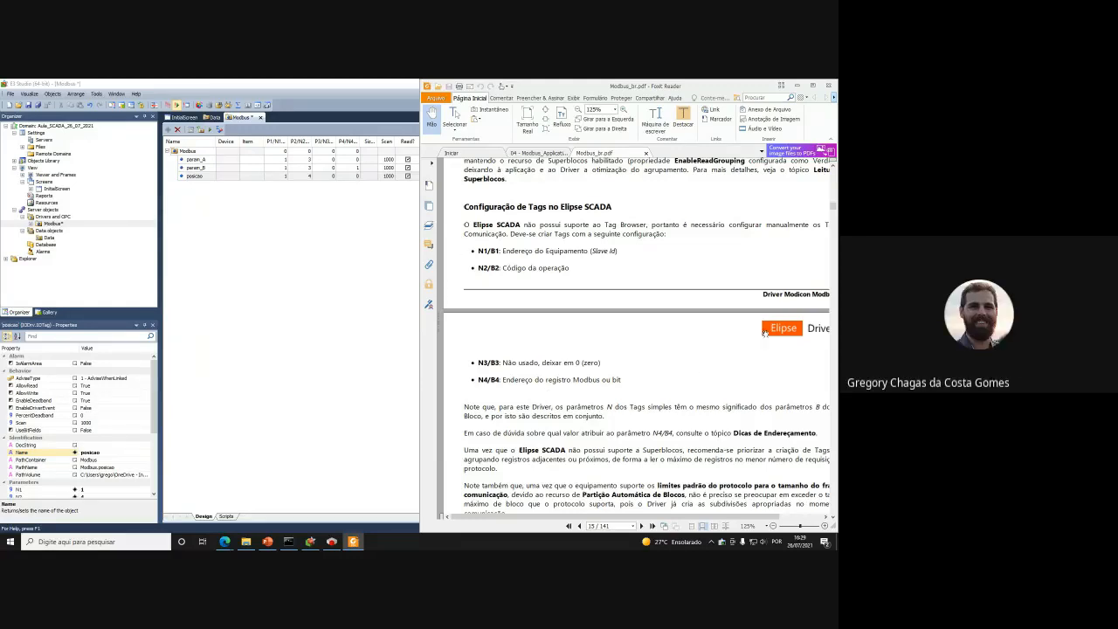
{"action": "left_click", "coordinate": [798, 86]}
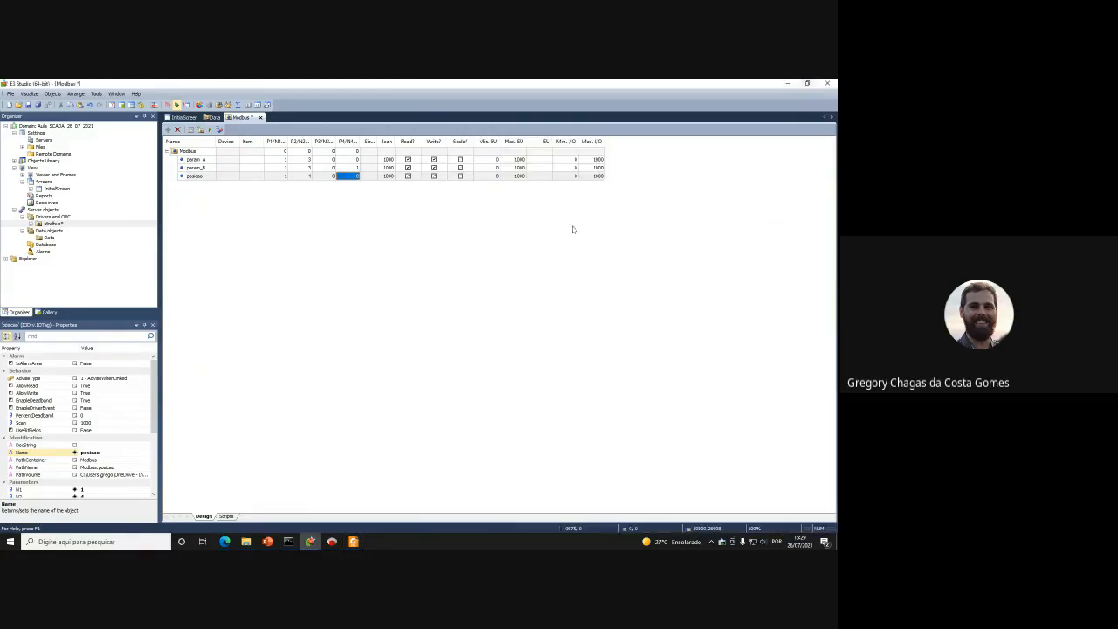
Set the Scan time to 100 for the param_A, param_B and posicao tags
{"action": "left_click", "coordinate": [389, 159]}
{"action": "type", "text": "100"}
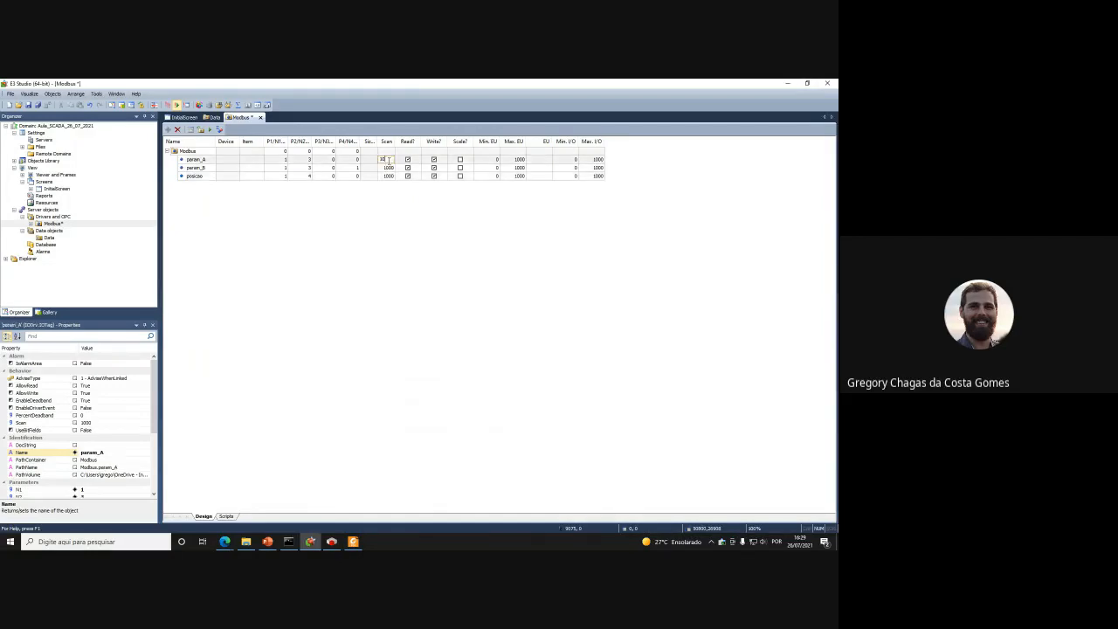
{"action": "left_click", "coordinate": [387, 167]}
{"action": "type", "text": "100"}
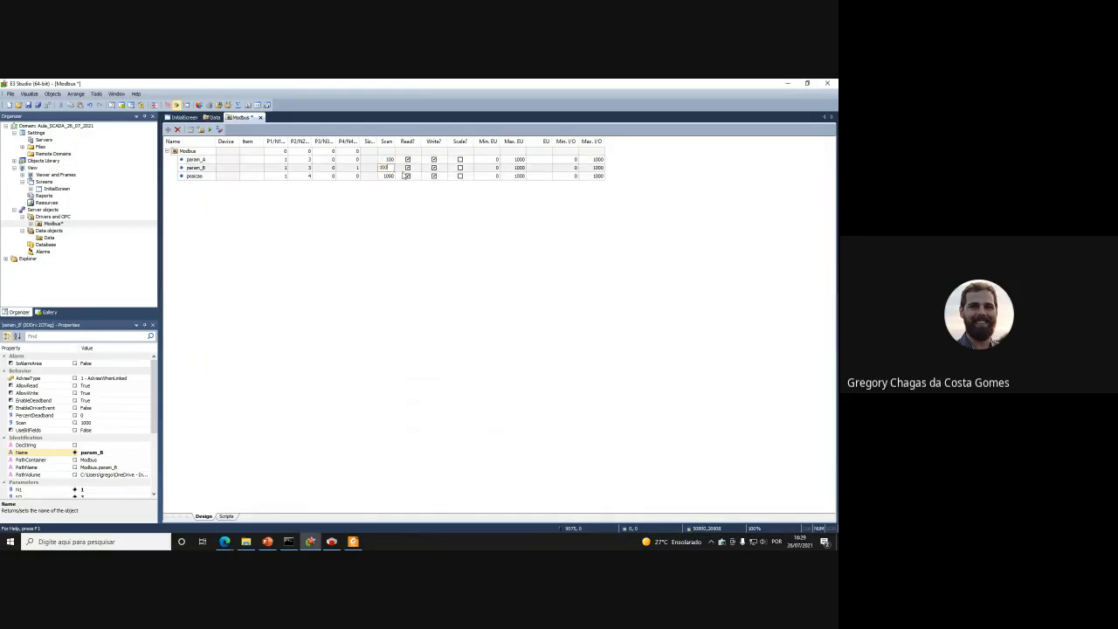
{"action": "key", "text": "Return"}
{"action": "left_click", "coordinate": [389, 175]}
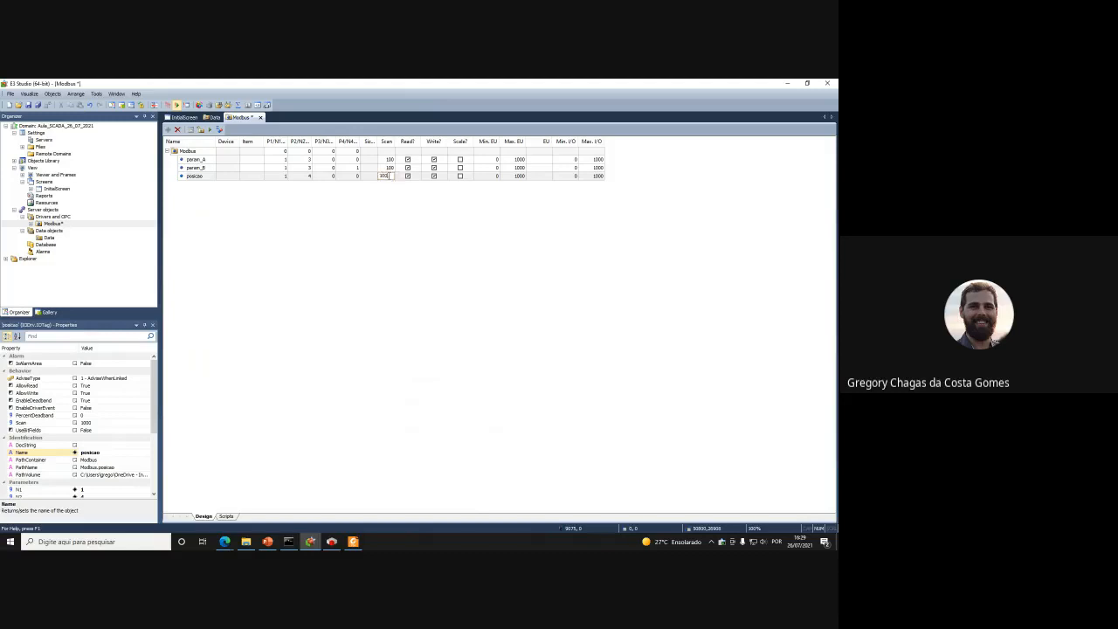
{"action": "type", "text": "100"}
{"action": "key", "text": "Return"}
Switch to the PLC_PRG program in XSOFT-CODESYS and delete all existing variable declarations from its VAR block
{"action": "left_click", "coordinate": [333, 542]}
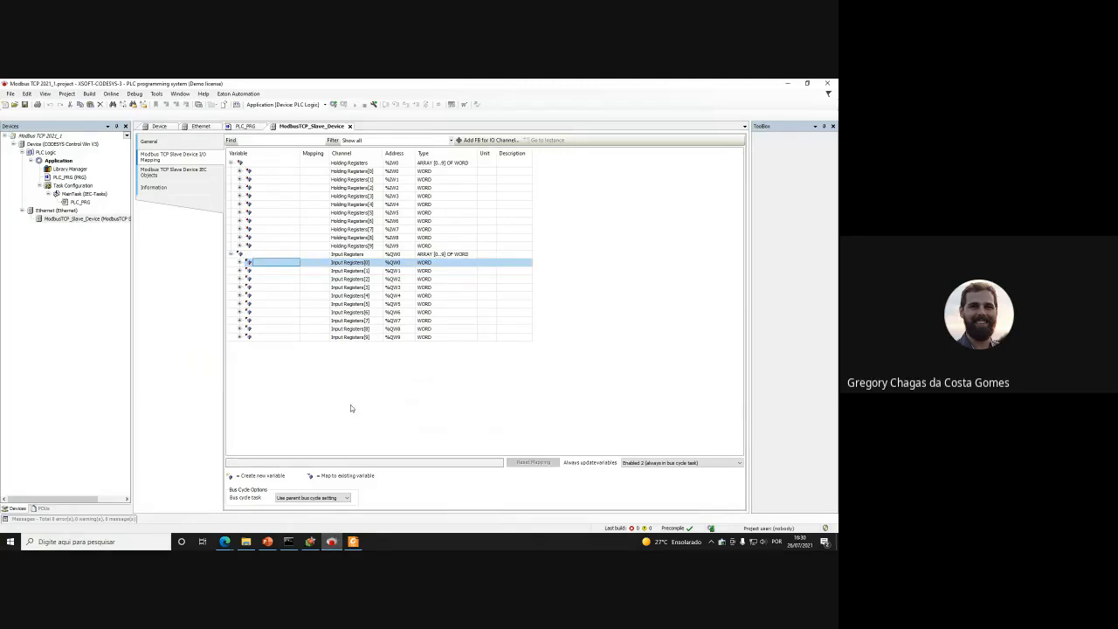
{"action": "left_click", "coordinate": [239, 126]}
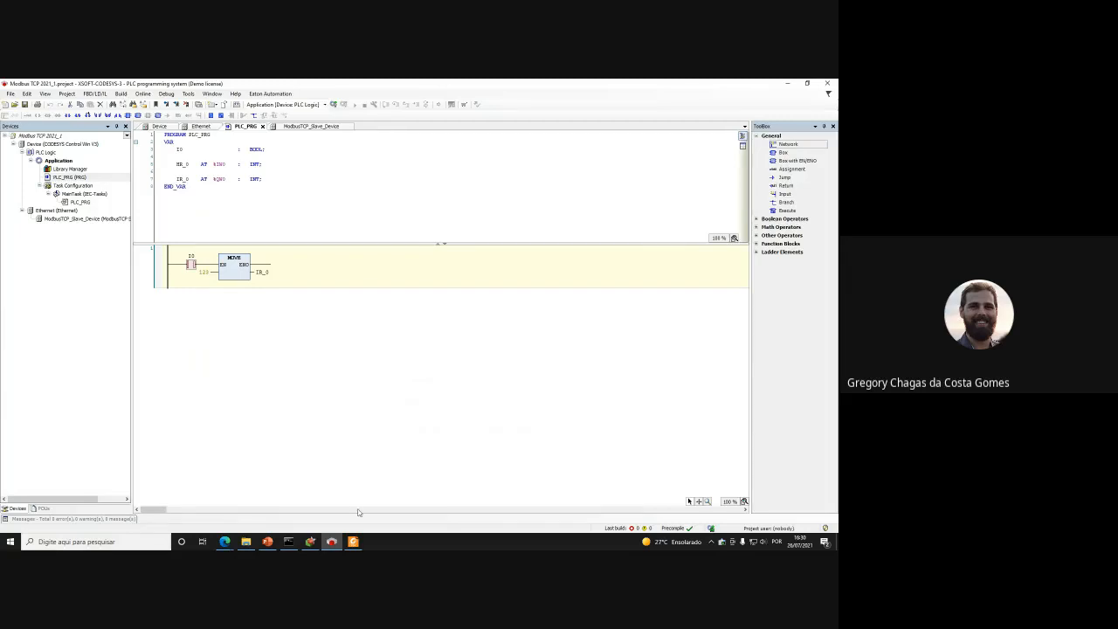
{"action": "left_click", "coordinate": [310, 541]}
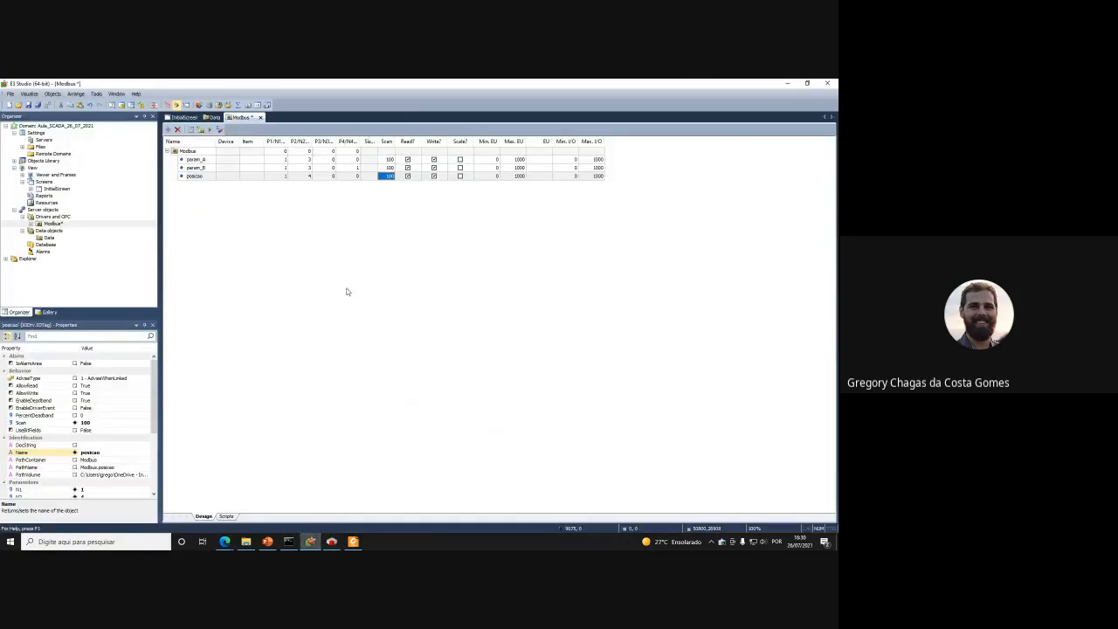
{"action": "left_click", "coordinate": [332, 542]}
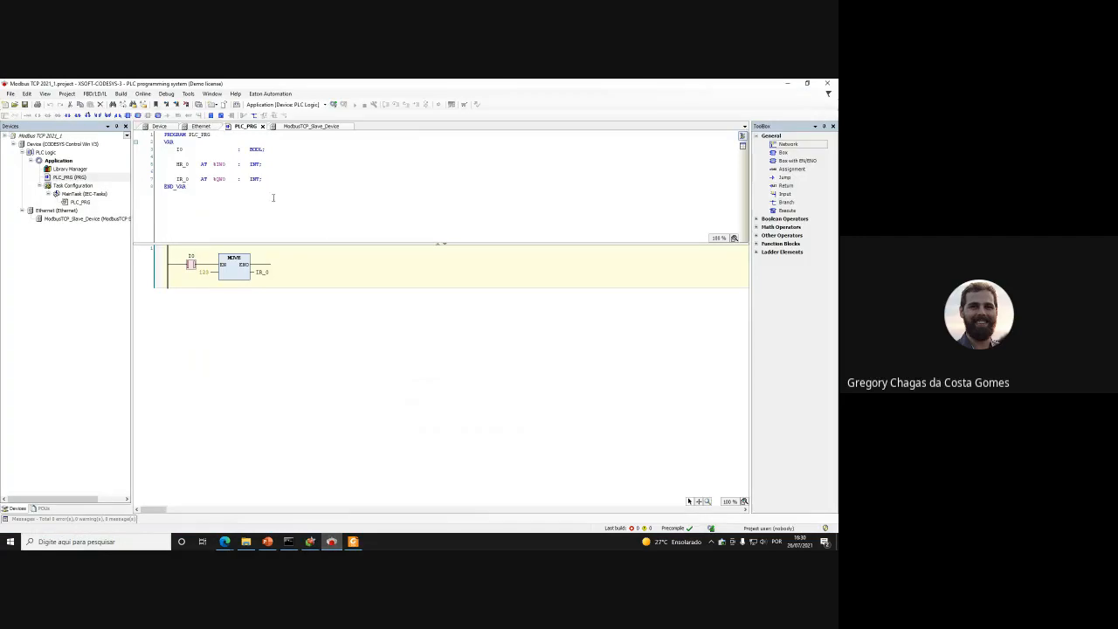
{"action": "double_click", "coordinate": [180, 149]}
{"action": "key", "text": "BackSpace"}
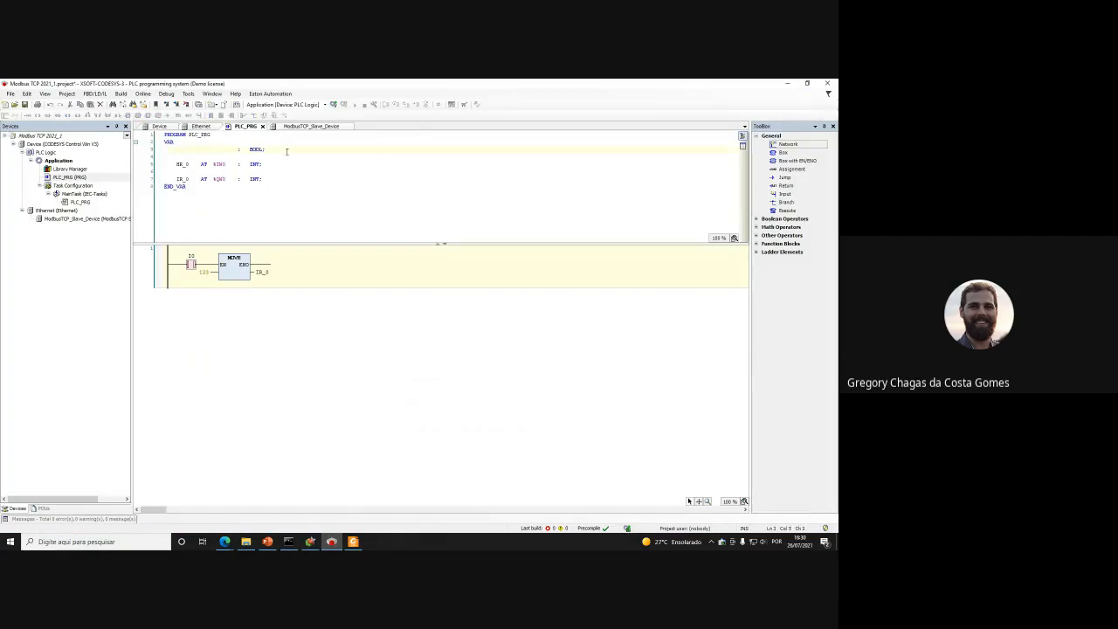
{"action": "triple_click", "coordinate": [286, 151]}
{"action": "key", "text": "Delete"}
{"action": "left_click_drag", "start_coordinate": [261, 172], "coordinate": [264, 153]}
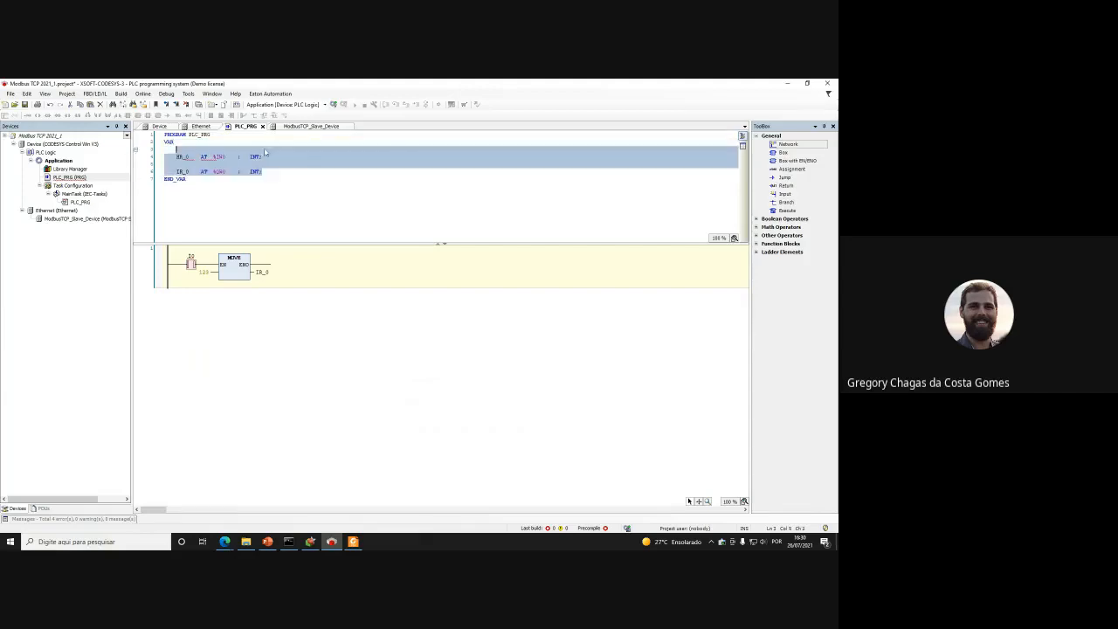
{"action": "key", "text": "Delete"}
{"action": "key", "text": "Return"}
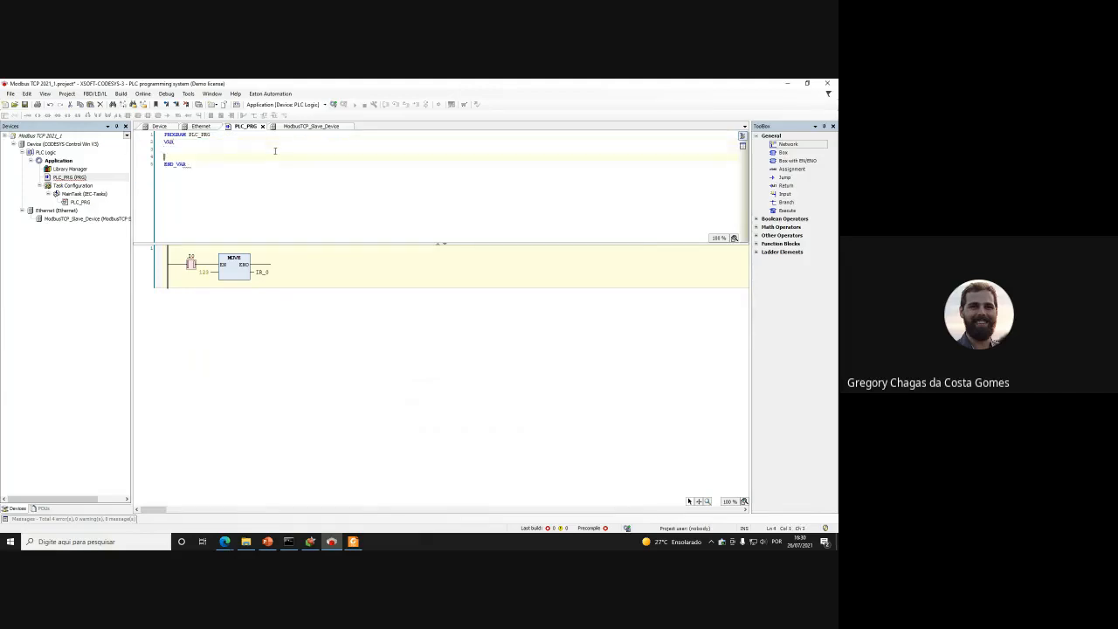
{"action": "key", "text": "Return"}
Declare the variable param_A AT %IW0 as INT in PLC_PRG, checking the register address in the ModbusTCP_Slave_Device mapping
{"action": "left_click", "coordinate": [207, 151]}
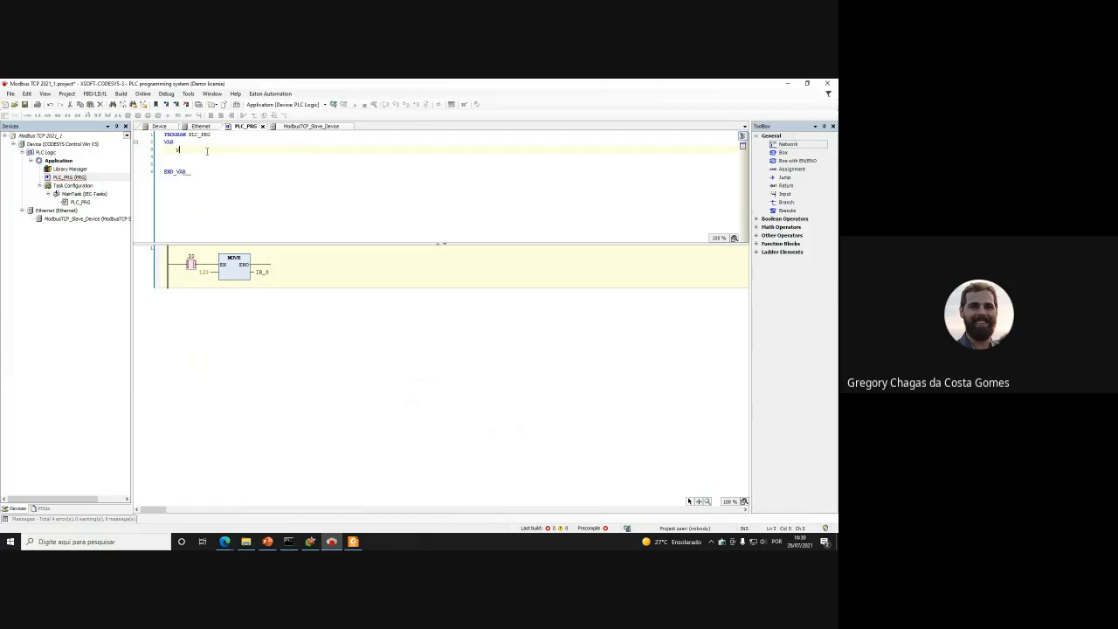
{"action": "type", "text": "param"}
{"action": "type", "text": "_1"}
{"action": "type", "text": "  : B"}
{"action": "type", "text": "B"}
{"action": "type", "text": " AT "}
{"action": "type", "text": "%"}
{"action": "left_click", "coordinate": [311, 127]}
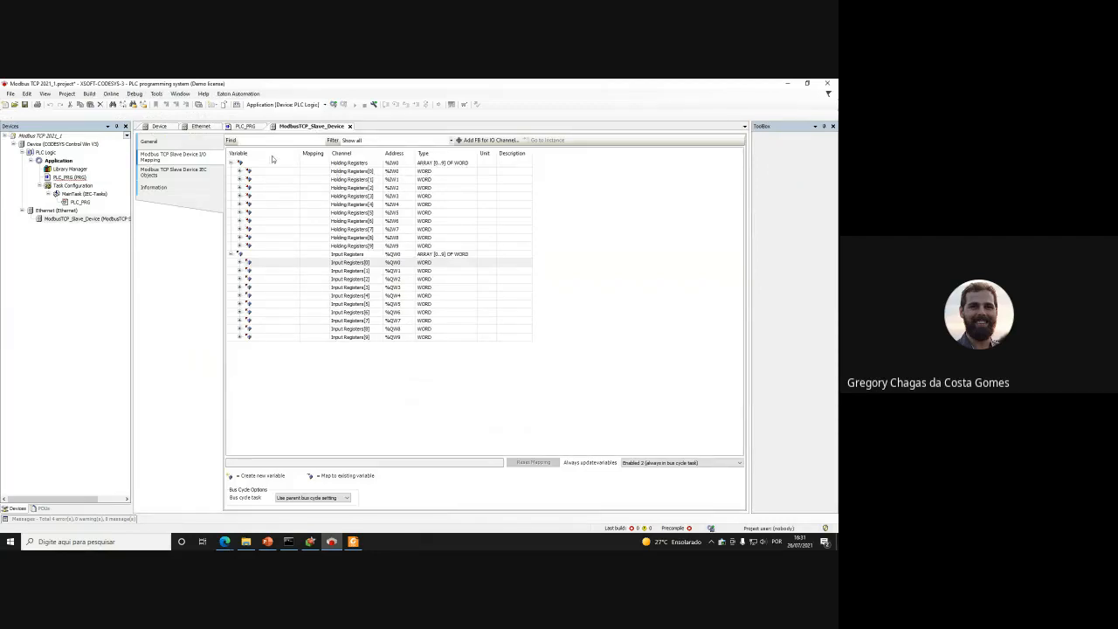
{"action": "left_click", "coordinate": [245, 127]}
{"action": "left_click", "coordinate": [239, 149]}
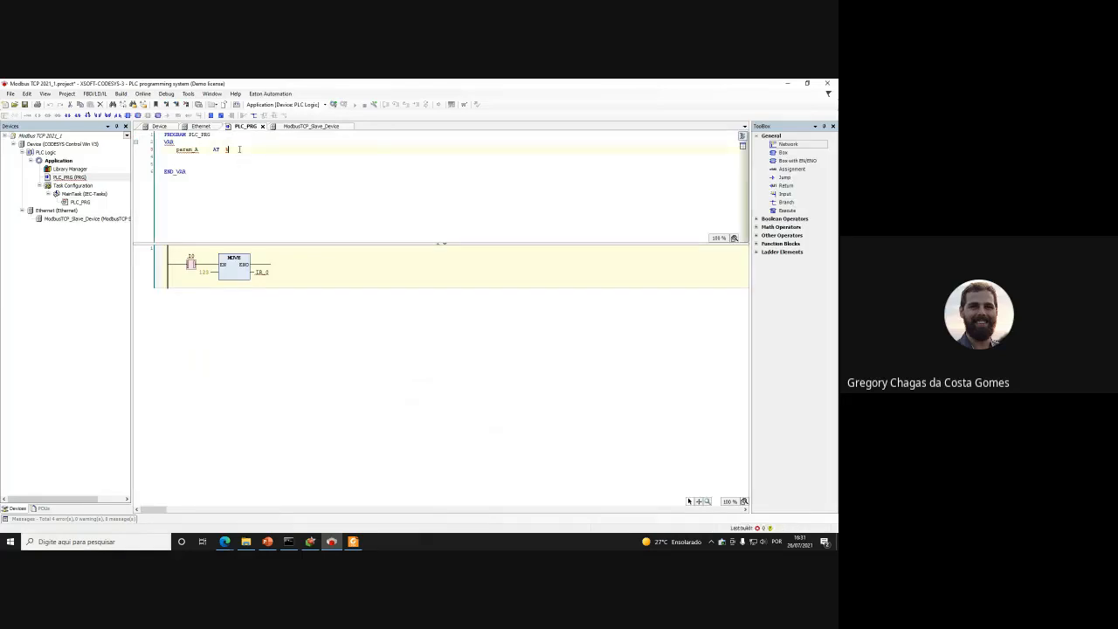
{"action": "type", "text": "IW"}
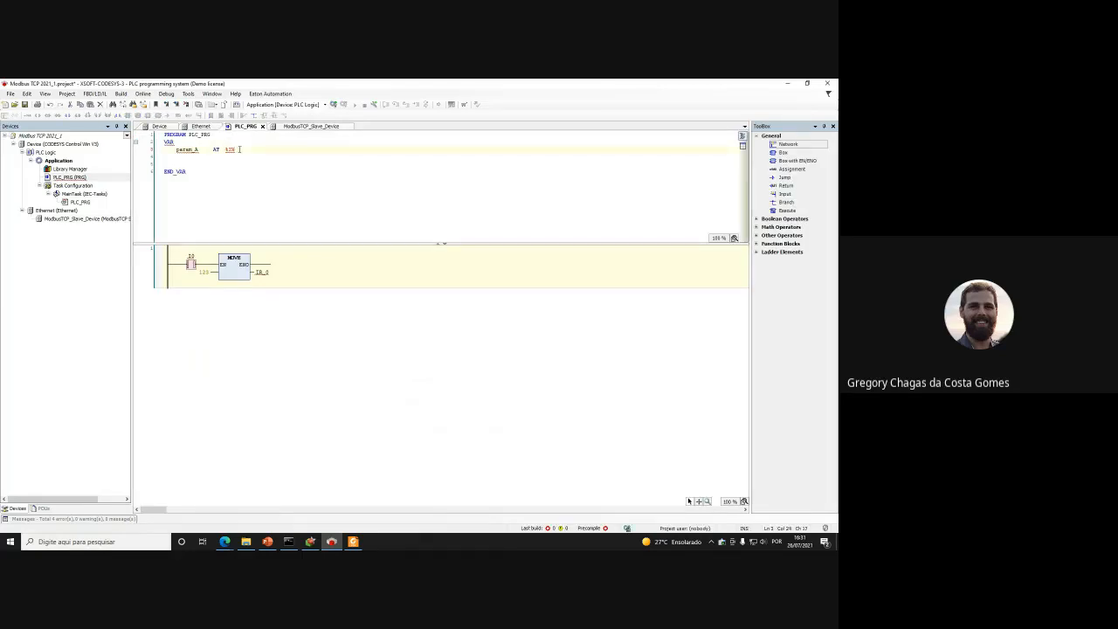
{"action": "type", "text": "0 : INT"}
Declare the variable param_B AT %IW1 as INT below param_A, leaving a blank line after it
{"action": "key", "text": "Return"}
{"action": "type", "text": "am_B    AT  %IW1    :   INT;"}
{"action": "key", "text": "Return"}
{"action": "key", "text": "Return"}
{"action": "key", "text": "Delete"}
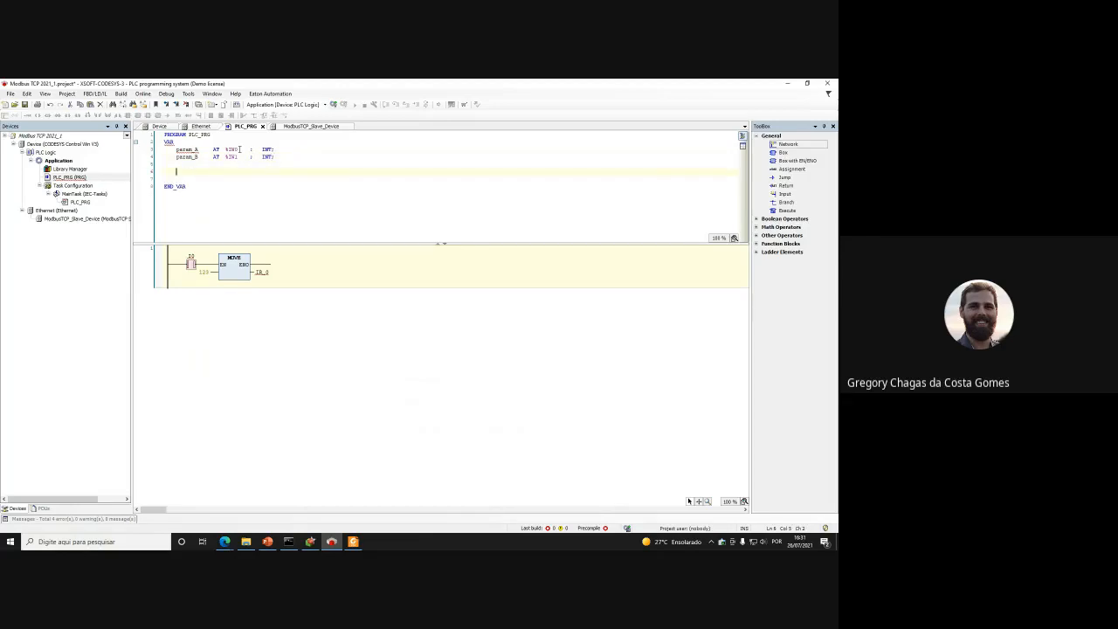
Declare the variable posicao AT %QW0 as INT below the param_A and param_B declarations in PLC_PRG
{"action": "type", "text": "posicao"}
{"action": "key", "text": "Tab"}
{"action": "type", "text": "AT"}
{"action": "type", "text": "2"}
{"action": "key", "text": "Up"}
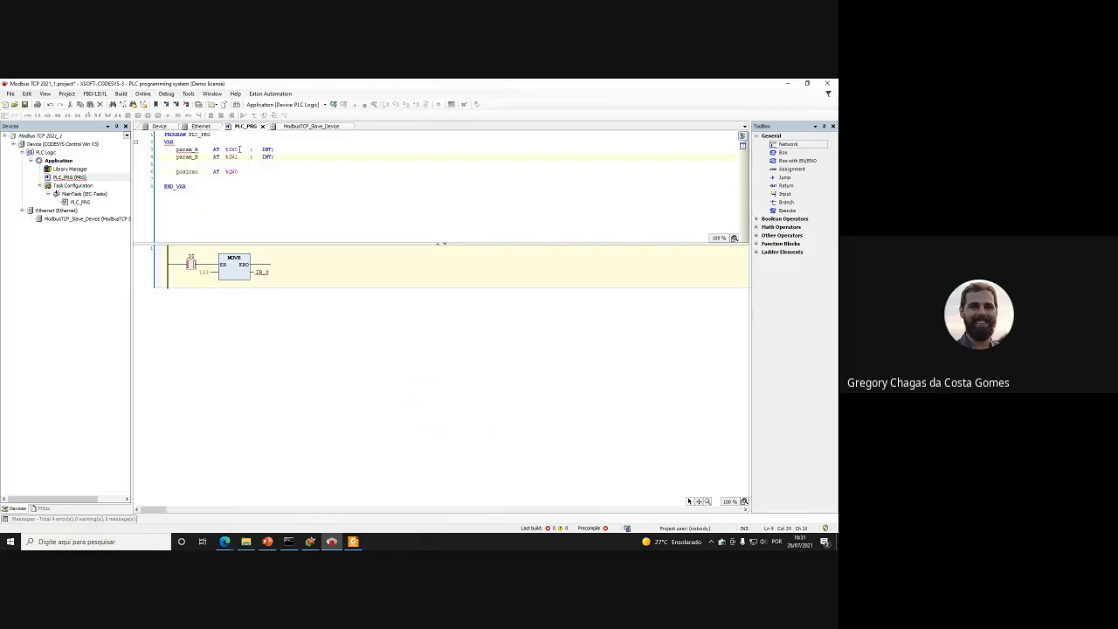
{"action": "key", "text": "Down"}
{"action": "key", "text": "Down"}
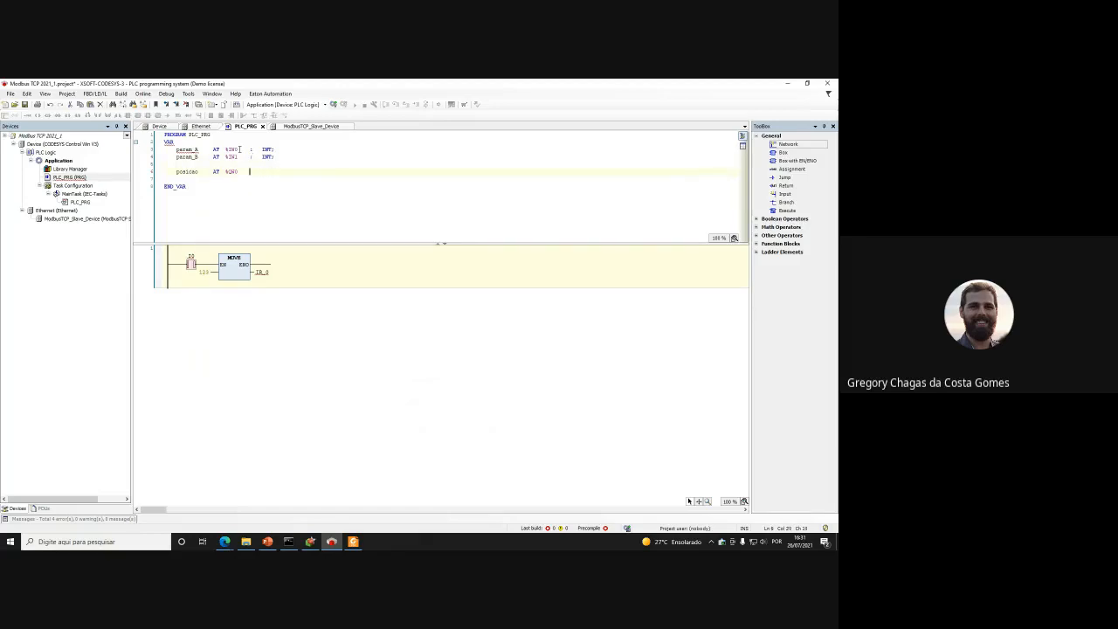
{"action": "type", "text": "INT"}
Delete the MOVE block and its contact from network 1 of PLC_PRG
{"action": "left_click", "coordinate": [238, 271]}
{"action": "key", "text": "Delete"}
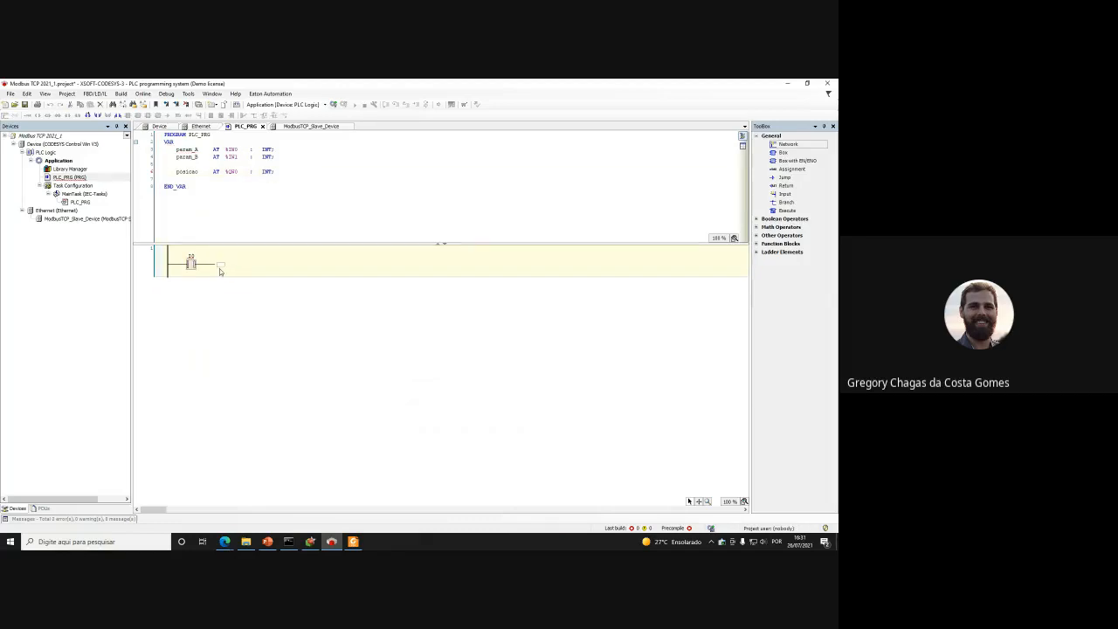
{"action": "left_click", "coordinate": [192, 263]}
{"action": "key", "text": "Delete"}
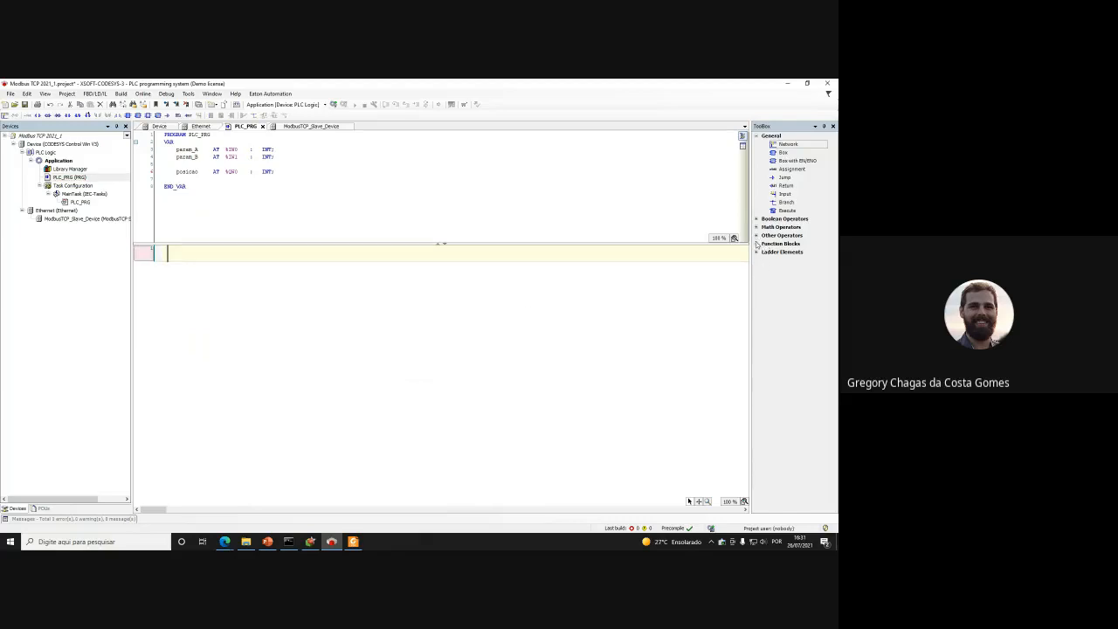
Insert a two-input ADD block into the empty network and remove the contact in front of its enable input
{"action": "left_click", "coordinate": [756, 227]}
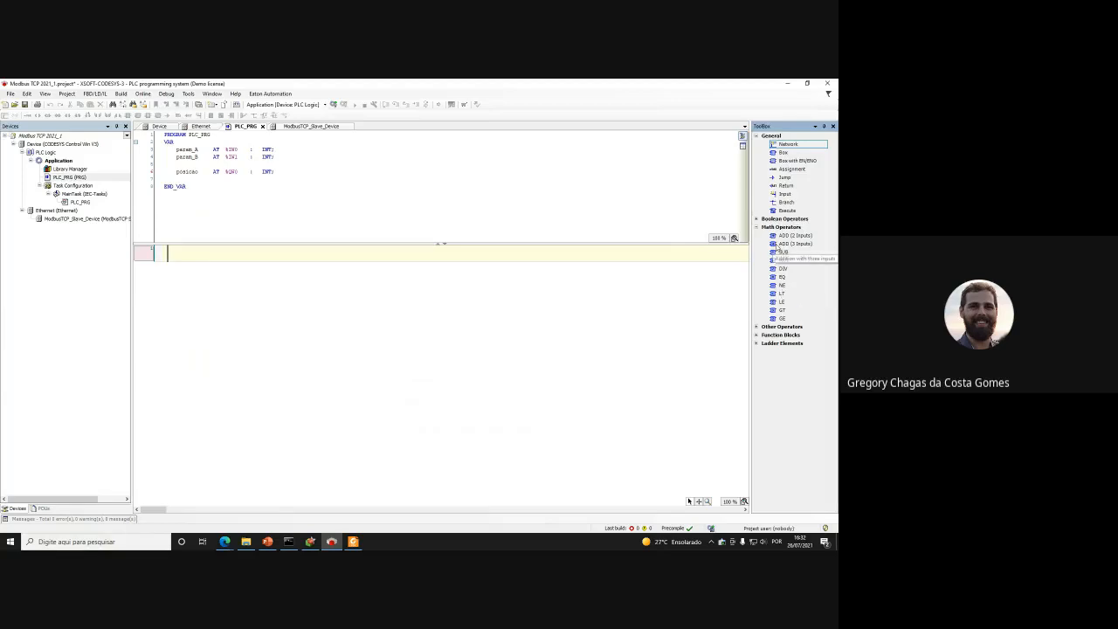
{"action": "left_click_drag", "start_coordinate": [783, 236], "coordinate": [195, 266]}
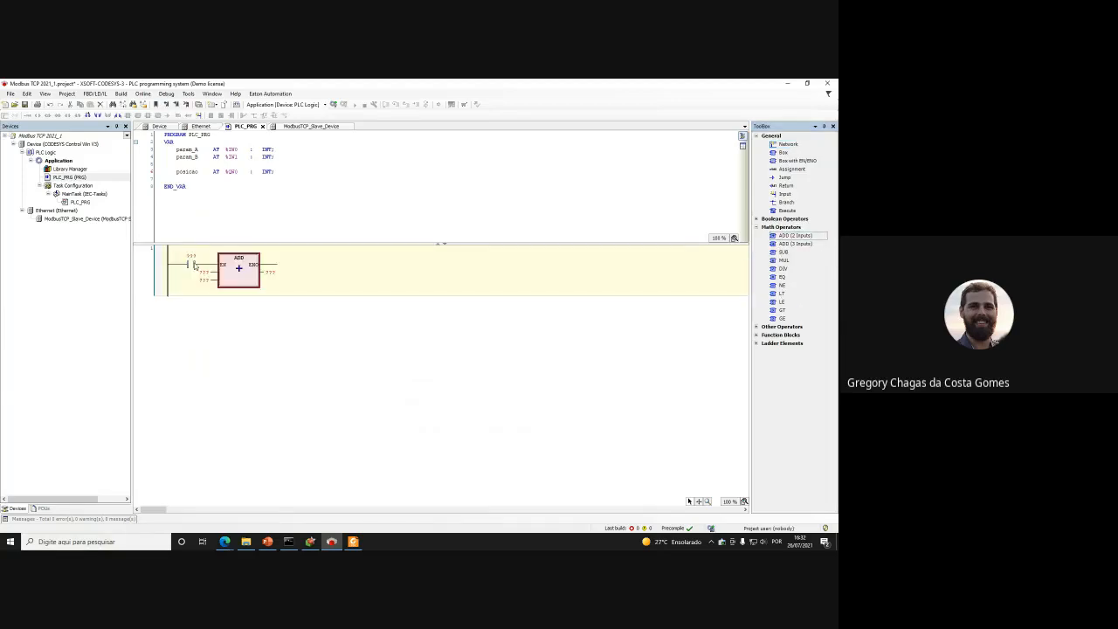
{"action": "left_click", "coordinate": [189, 266]}
{"action": "key", "text": "Delete"}
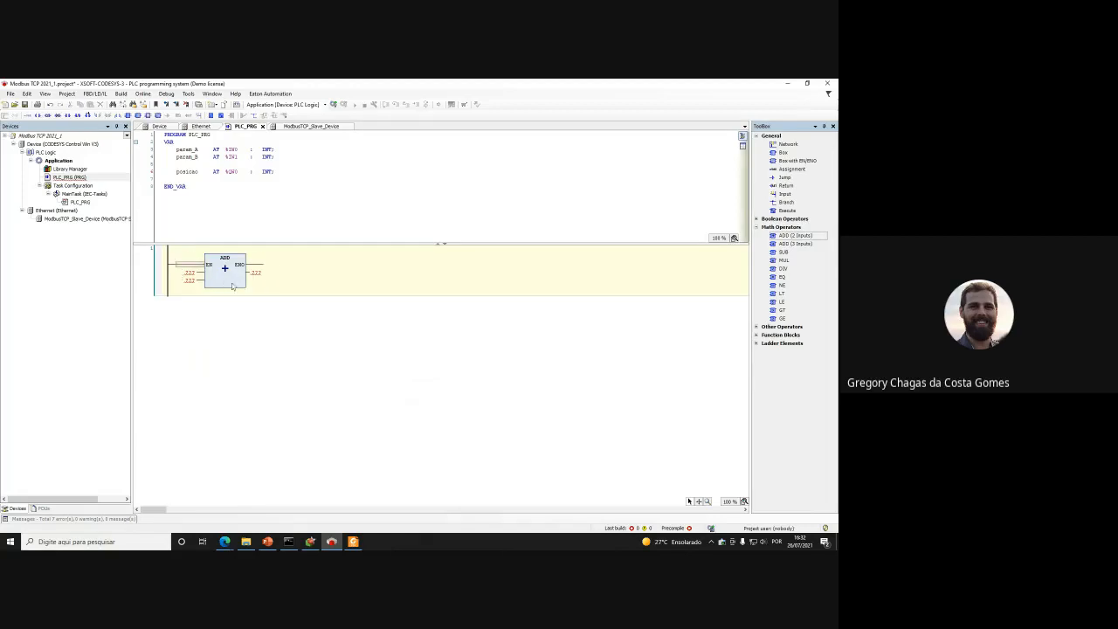
Assign param_A to the first input and param_B to the second input of the ADD block
{"action": "left_click", "coordinate": [190, 272]}
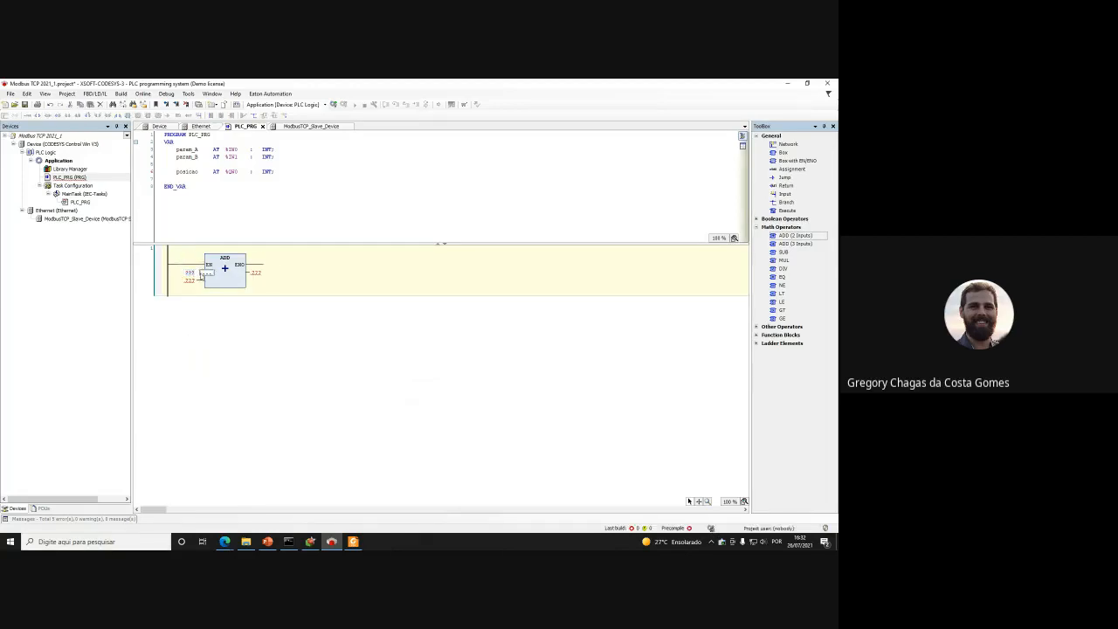
{"action": "key", "text": "F2"}
{"action": "left_click", "coordinate": [365, 224]}
{"action": "left_click", "coordinate": [523, 443]}
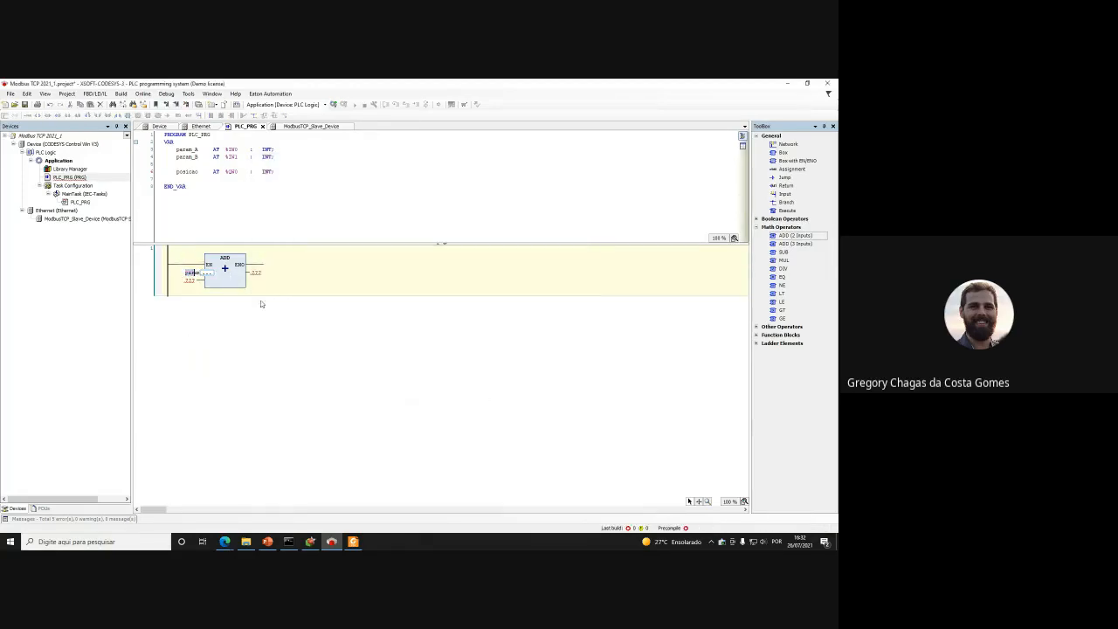
{"action": "left_click", "coordinate": [206, 280]}
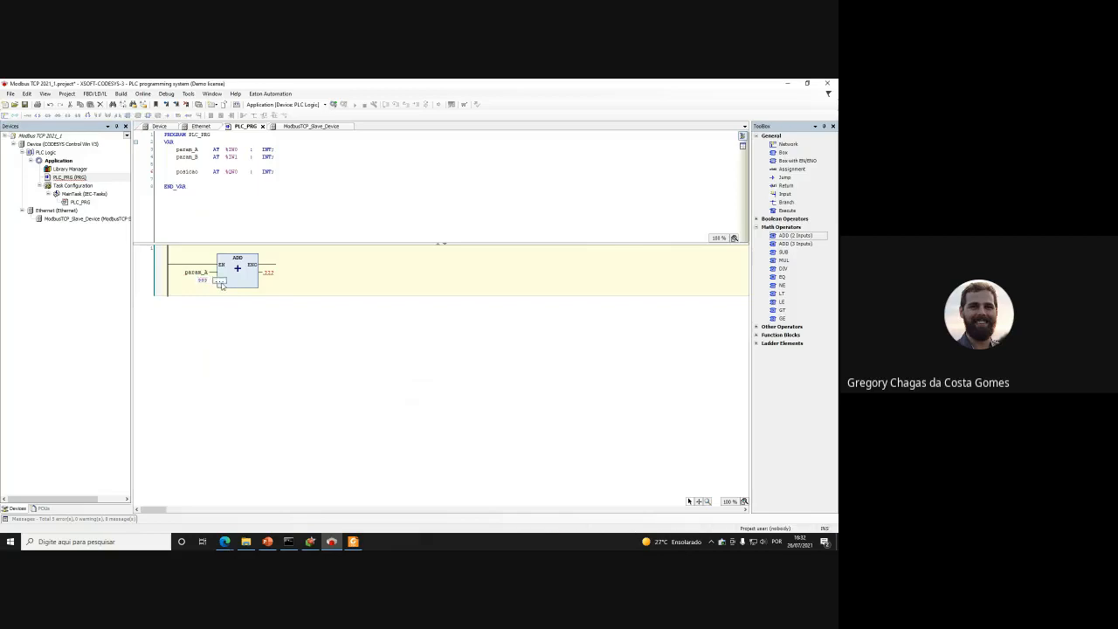
{"action": "left_click", "coordinate": [221, 283]}
{"action": "left_click", "coordinate": [367, 232]}
{"action": "left_click", "coordinate": [523, 444]}
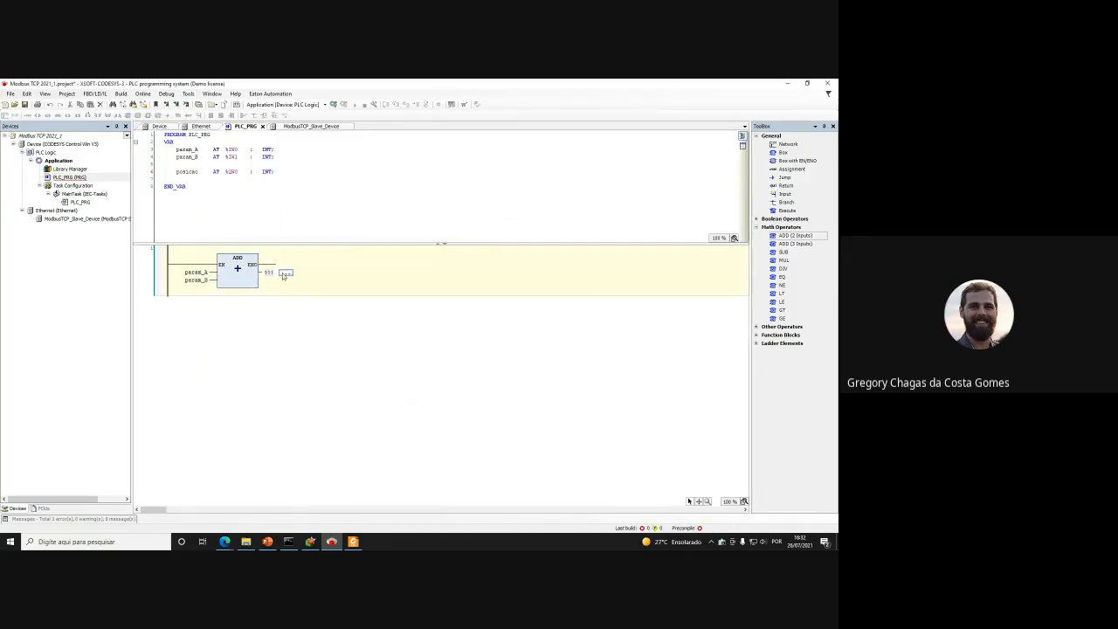
Assign posicao to the output of the ADD block
{"action": "left_click", "coordinate": [284, 273]}
{"action": "left_click", "coordinate": [367, 243]}
{"action": "left_click", "coordinate": [523, 443]}
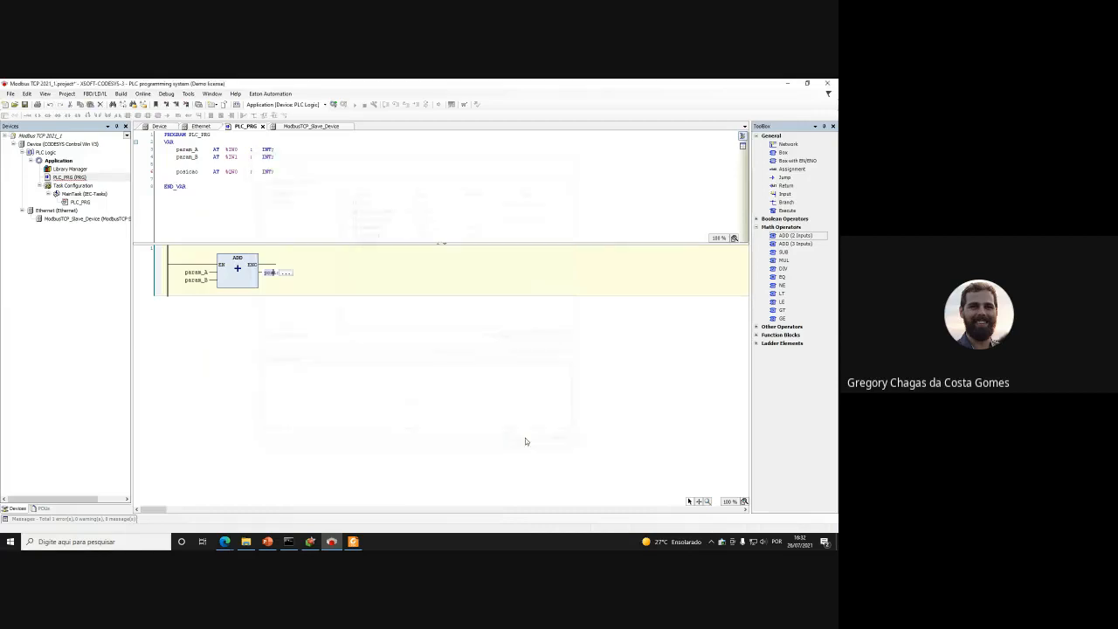
{"action": "left_click", "coordinate": [417, 407]}
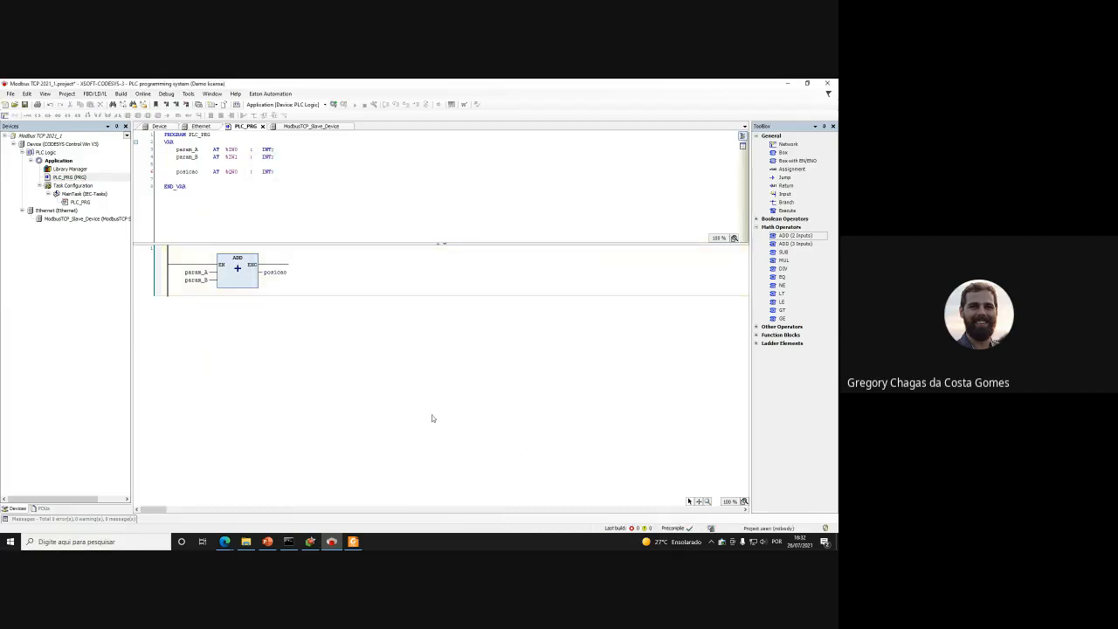
Compare the ModbusTCP_Slave_Device mapping with PLC_PRG and select Enabled 2 (always in bus cycle task) for updating variables
{"action": "left_click", "coordinate": [307, 127]}
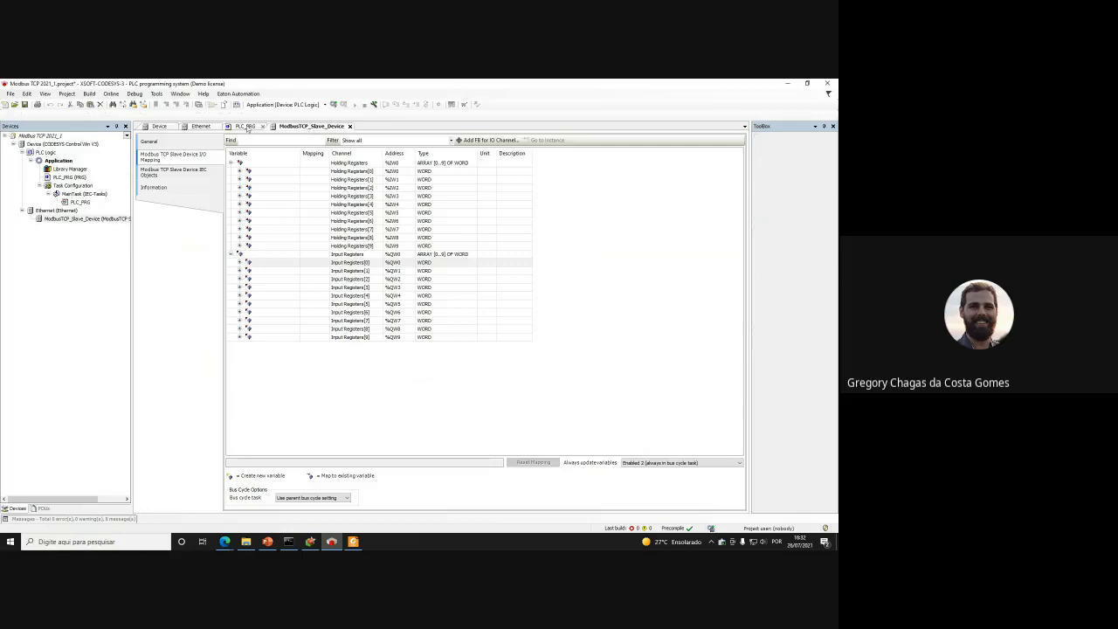
{"action": "left_click", "coordinate": [248, 128]}
{"action": "left_click", "coordinate": [301, 128]}
{"action": "left_click", "coordinate": [243, 127]}
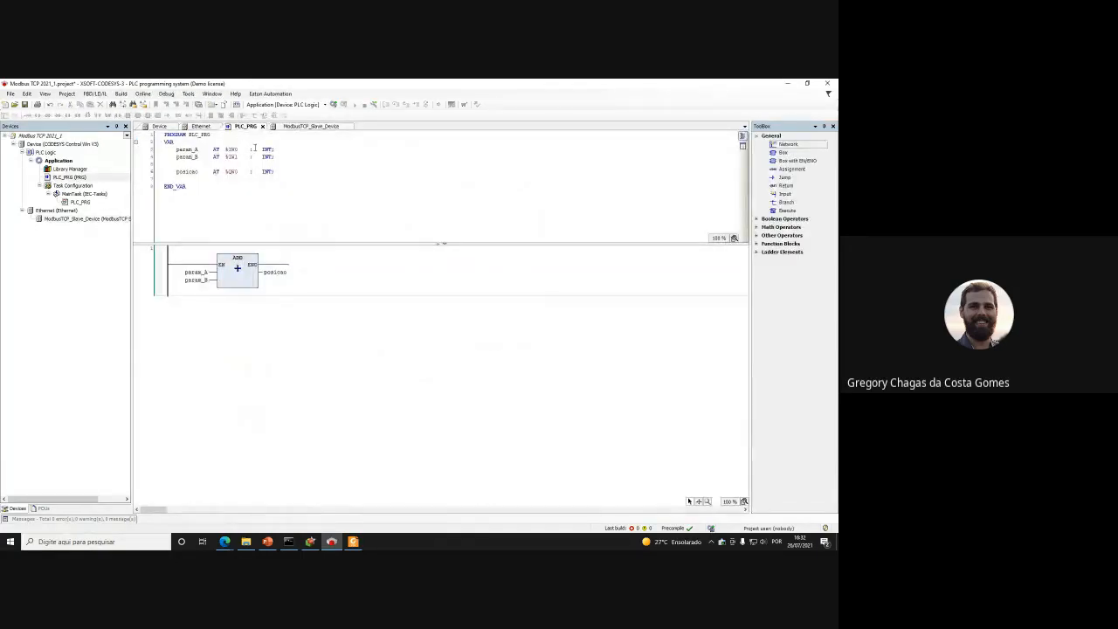
{"action": "left_click", "coordinate": [307, 127]}
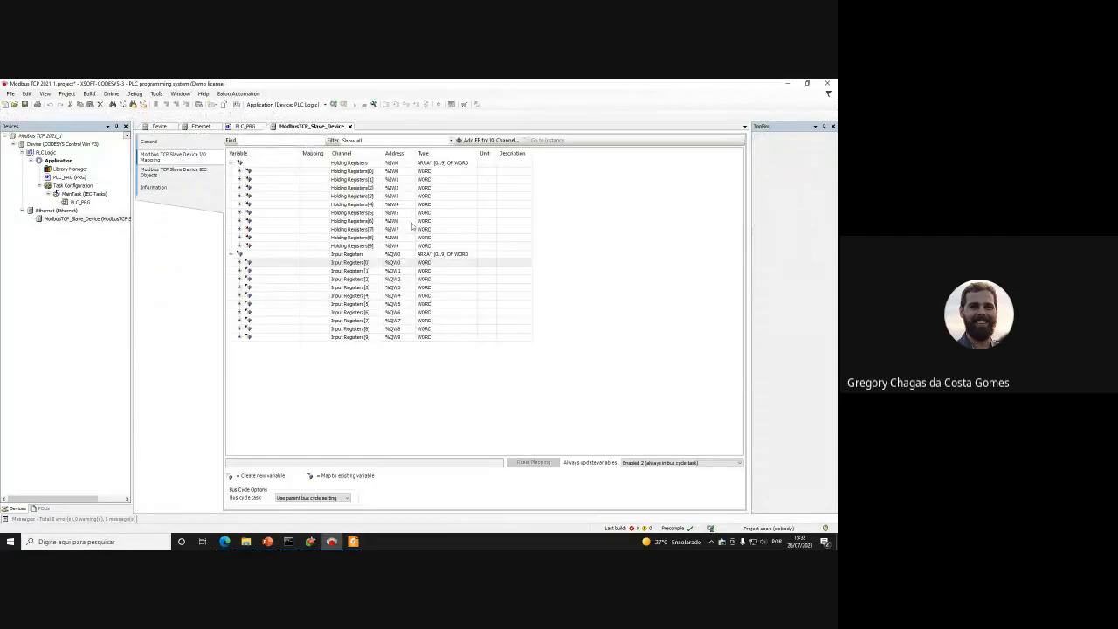
{"action": "left_click", "coordinate": [690, 463]}
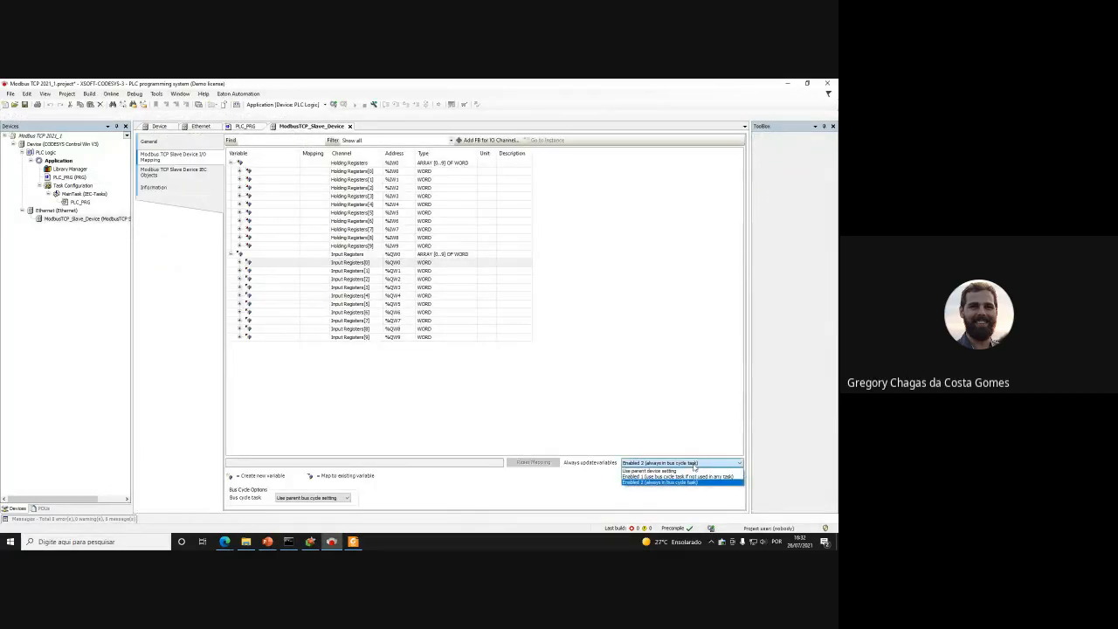
{"action": "left_click", "coordinate": [638, 483]}
{"action": "left_click", "coordinate": [244, 125]}
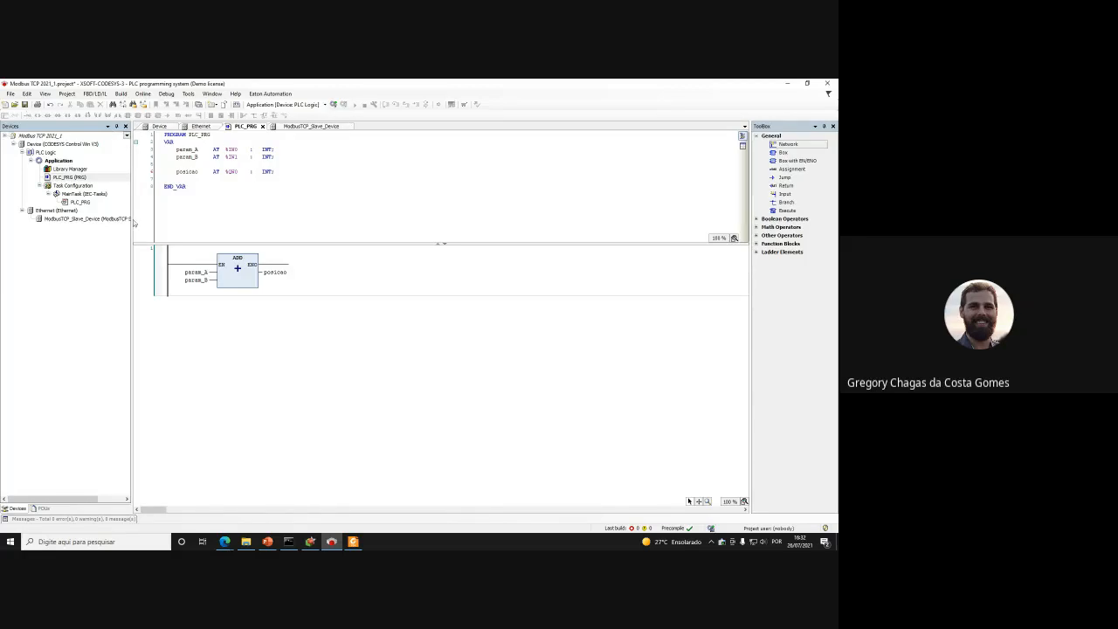
Delete the Ethernet adapter together with its Modbus TCP slave from the device tree
{"action": "left_click", "coordinate": [41, 211]}
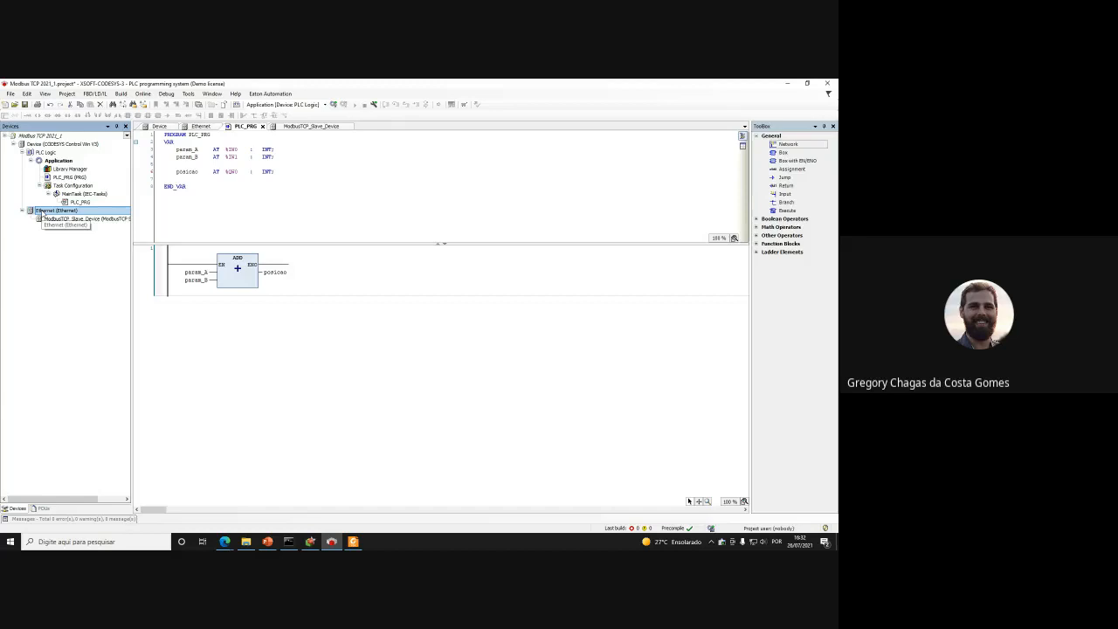
{"action": "key", "text": "Delete"}
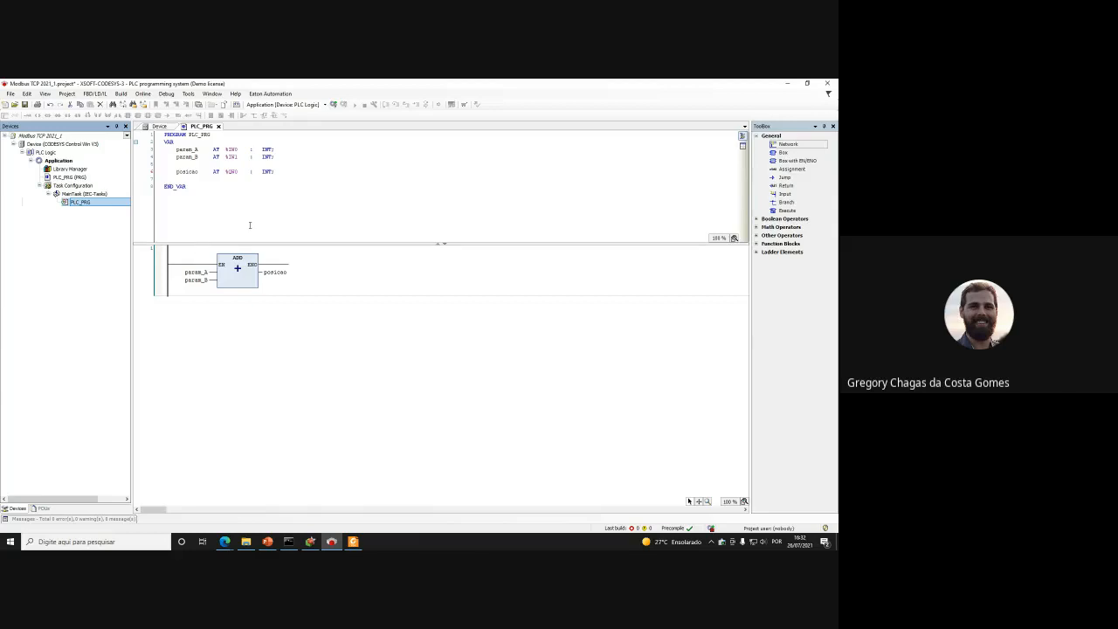
{"action": "left_click", "coordinate": [243, 194]}
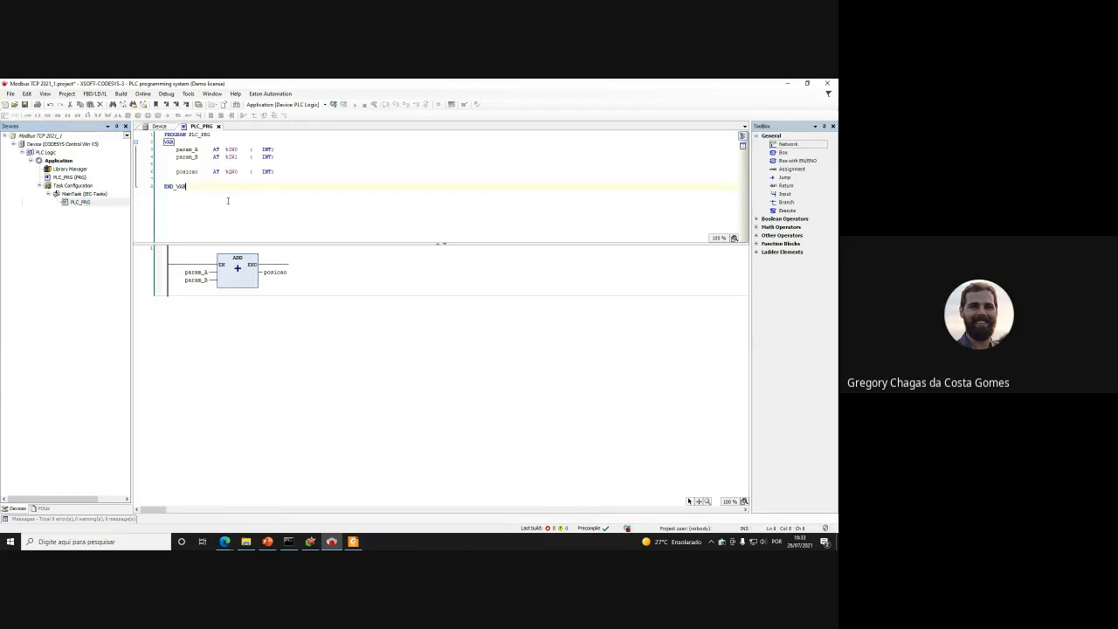
{"action": "key", "text": "ctrl+a"}
{"action": "left_click", "coordinate": [227, 173]}
Append the Ethernet adapter from 3S - Smart Software Solutions GmbH to the Device node
{"action": "right_click", "coordinate": [66, 147]}
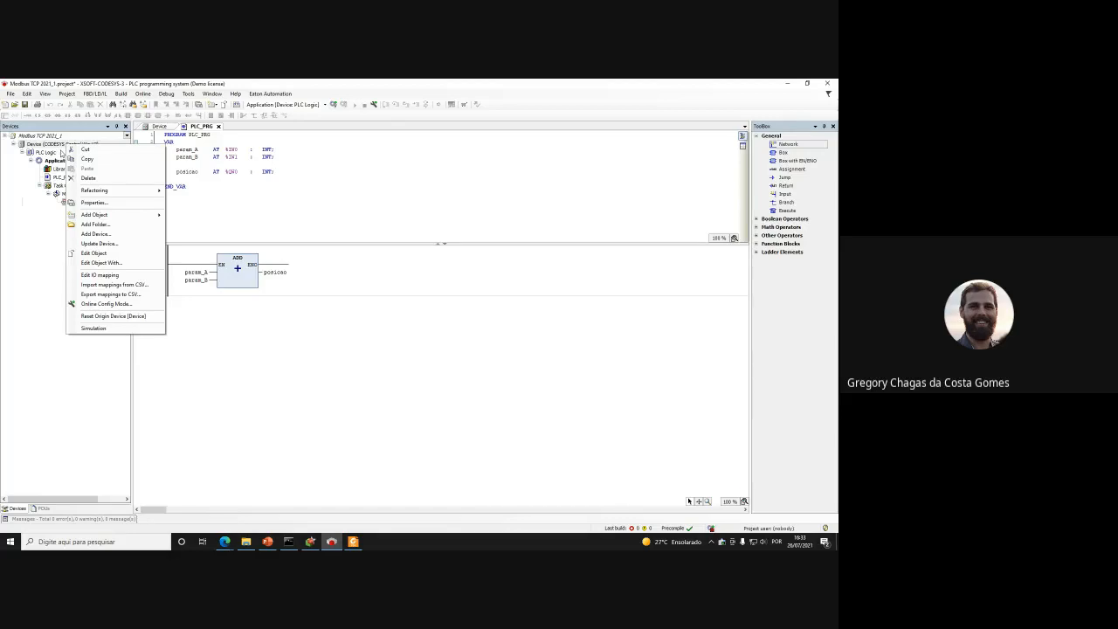
{"action": "left_click", "coordinate": [96, 234]}
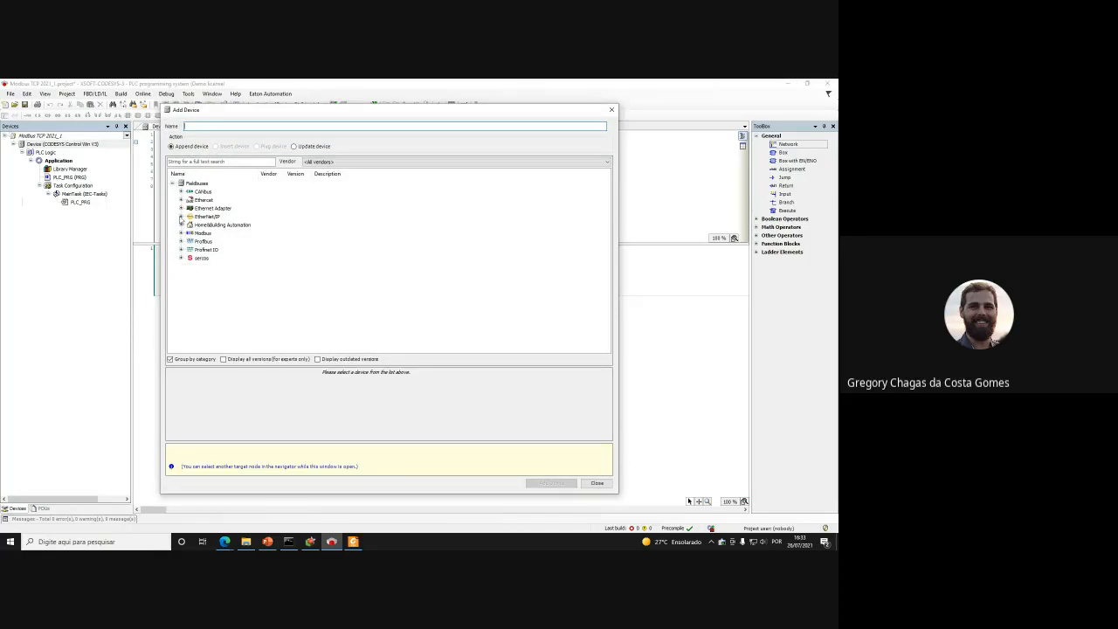
{"action": "left_click", "coordinate": [181, 207]}
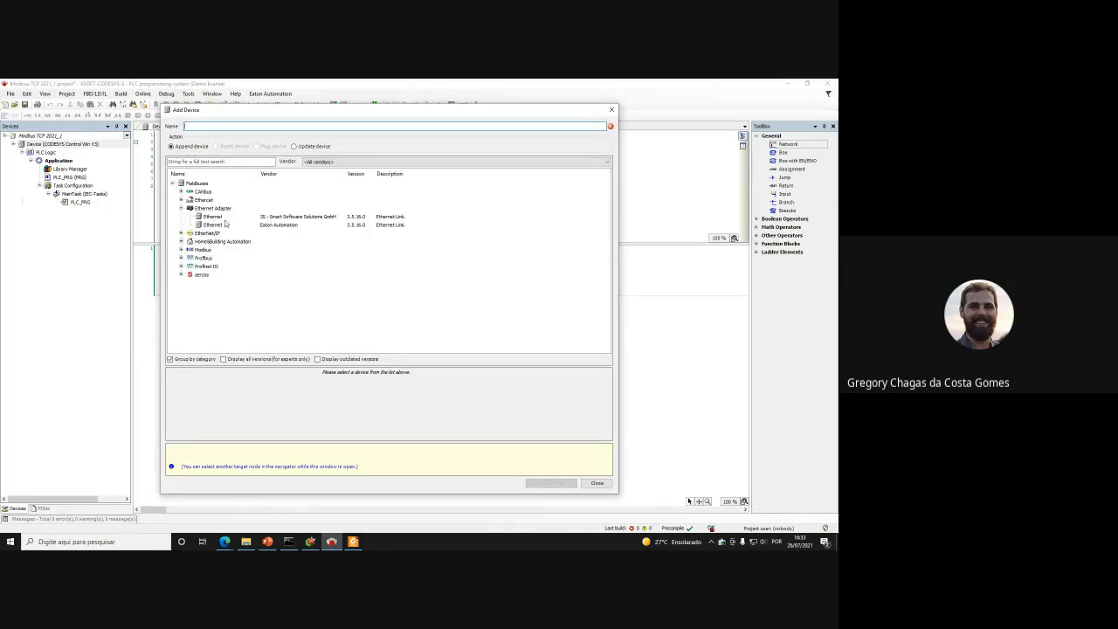
{"action": "double_click", "coordinate": [253, 217]}
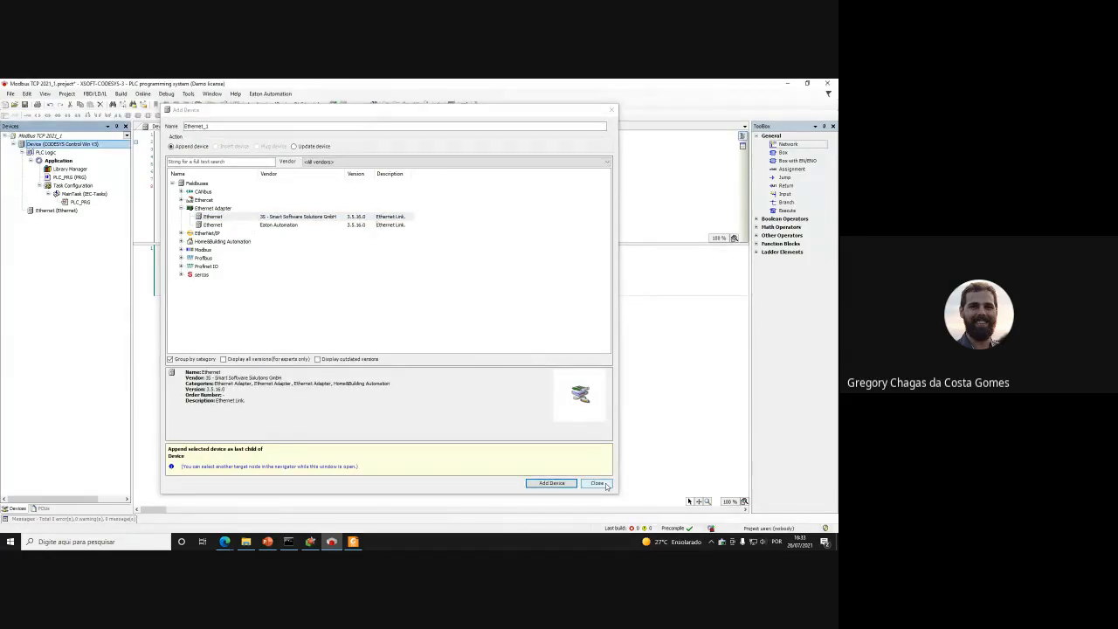
{"action": "left_click", "coordinate": [603, 483]}
{"action": "left_click", "coordinate": [67, 211]}
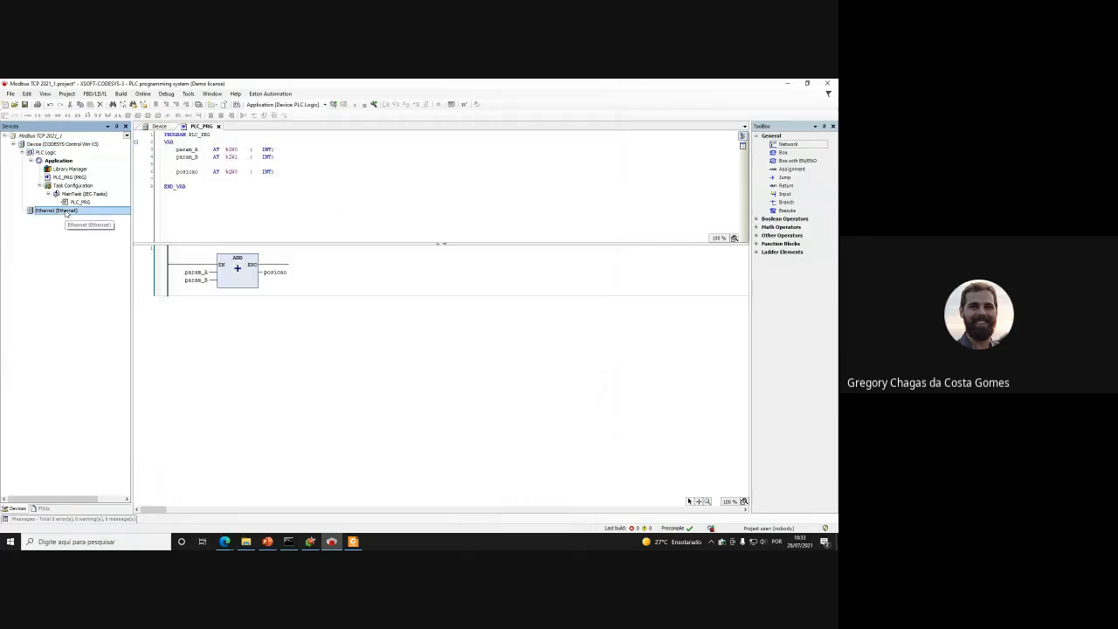
{"action": "right_click", "coordinate": [67, 213]}
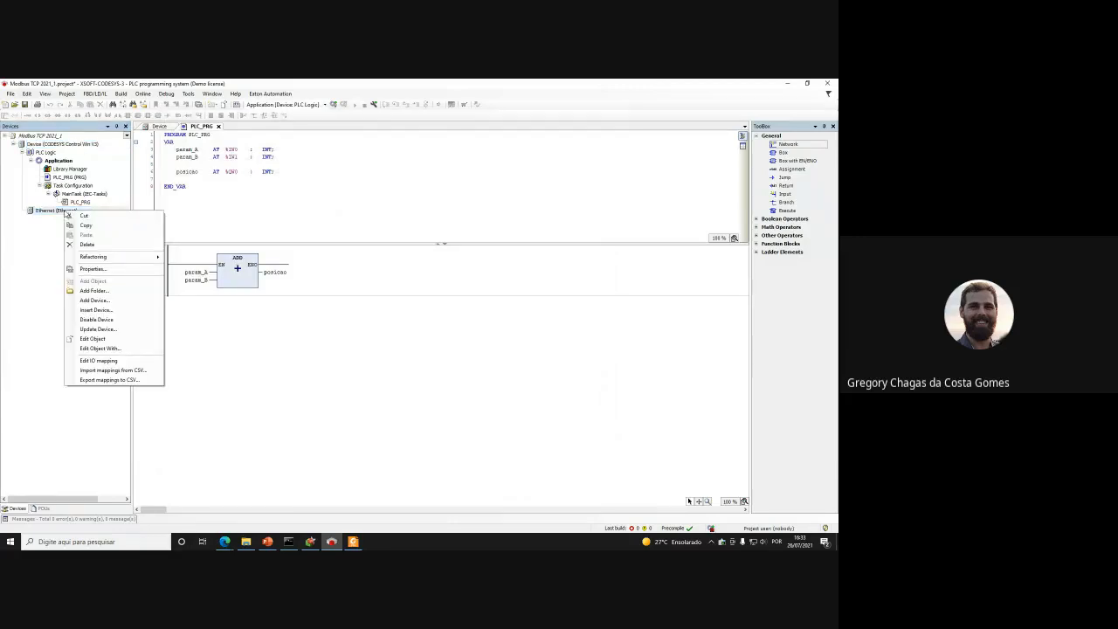
{"action": "left_click", "coordinate": [116, 311]}
{"action": "left_click", "coordinate": [181, 233]}
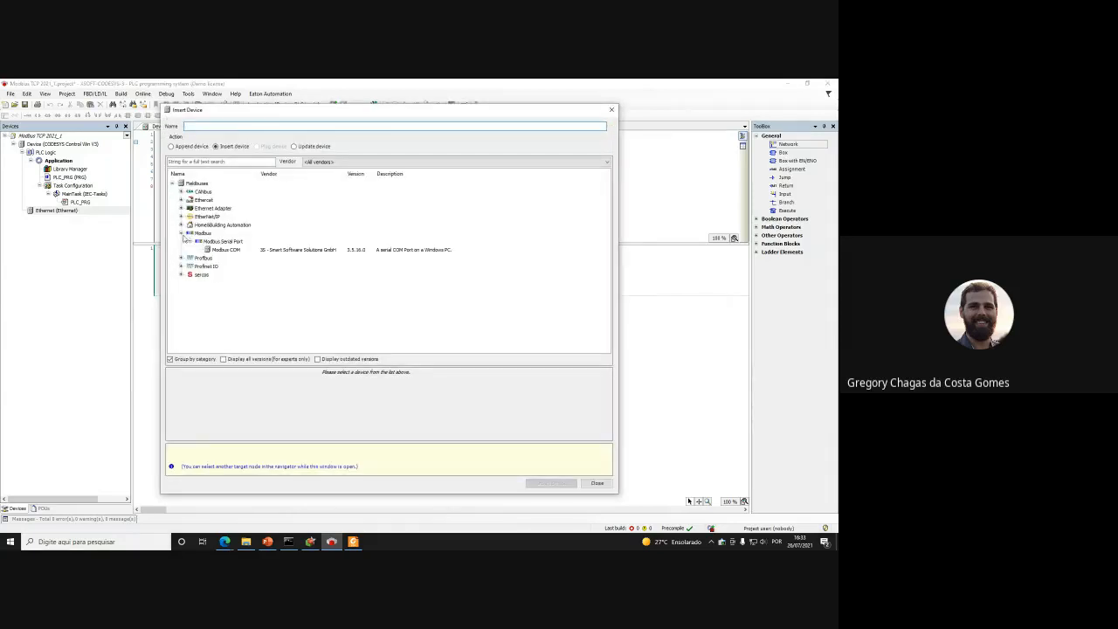
{"action": "left_click", "coordinate": [181, 232]}
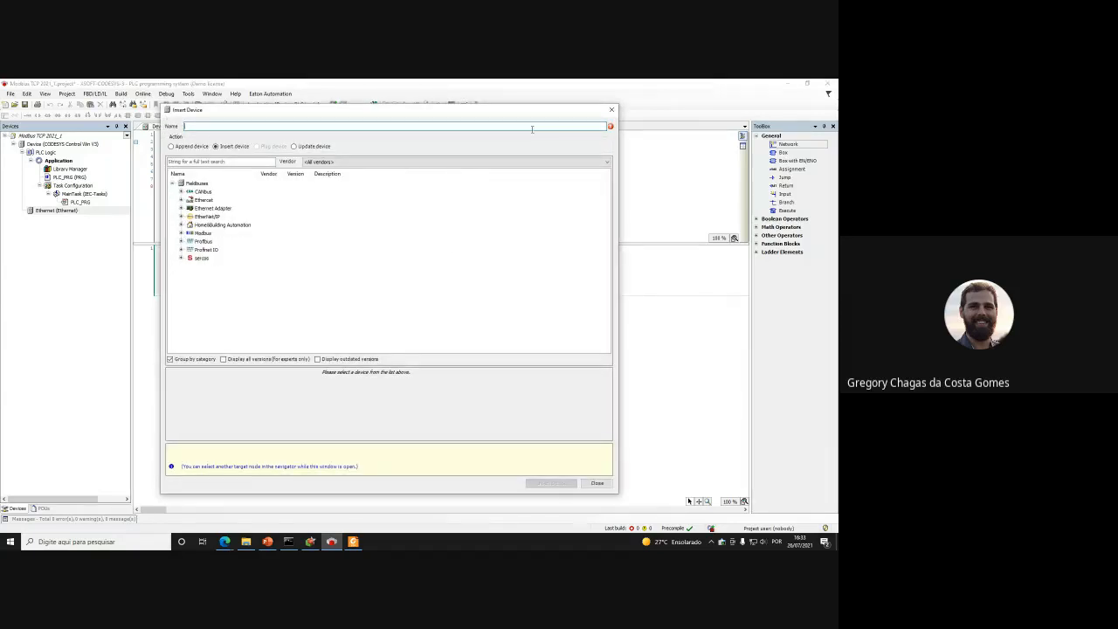
{"action": "left_click", "coordinate": [611, 112]}
Examine the ModbusTCP Slave Device entry among the Modbus devices that can be appended to the Ethernet adapter, then leave the catalogue
{"action": "right_click", "coordinate": [60, 211]}
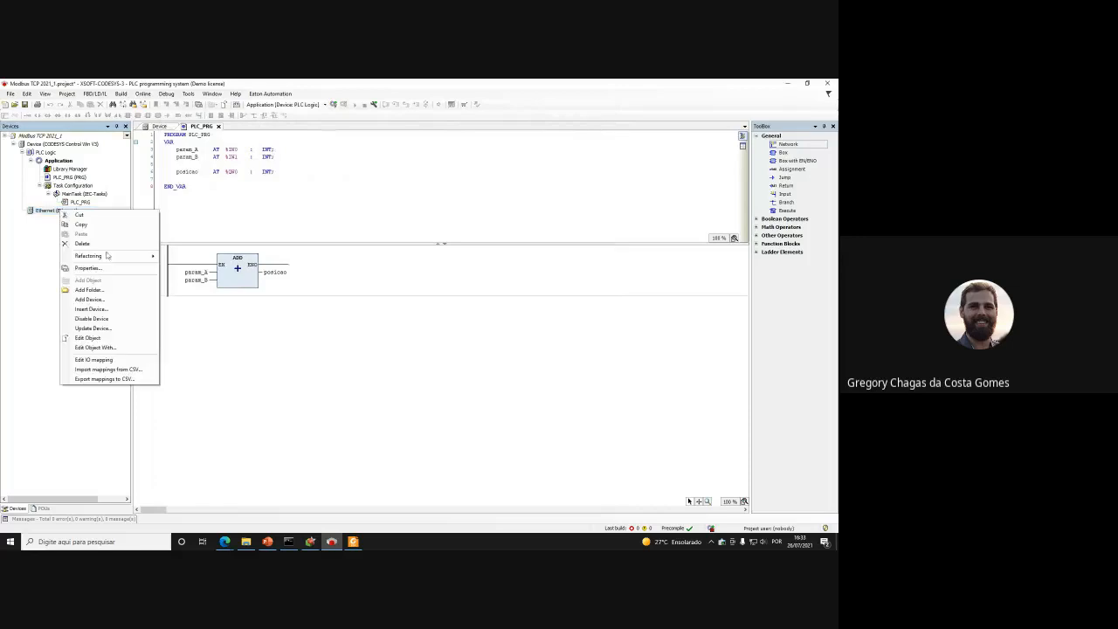
{"action": "left_click", "coordinate": [123, 301]}
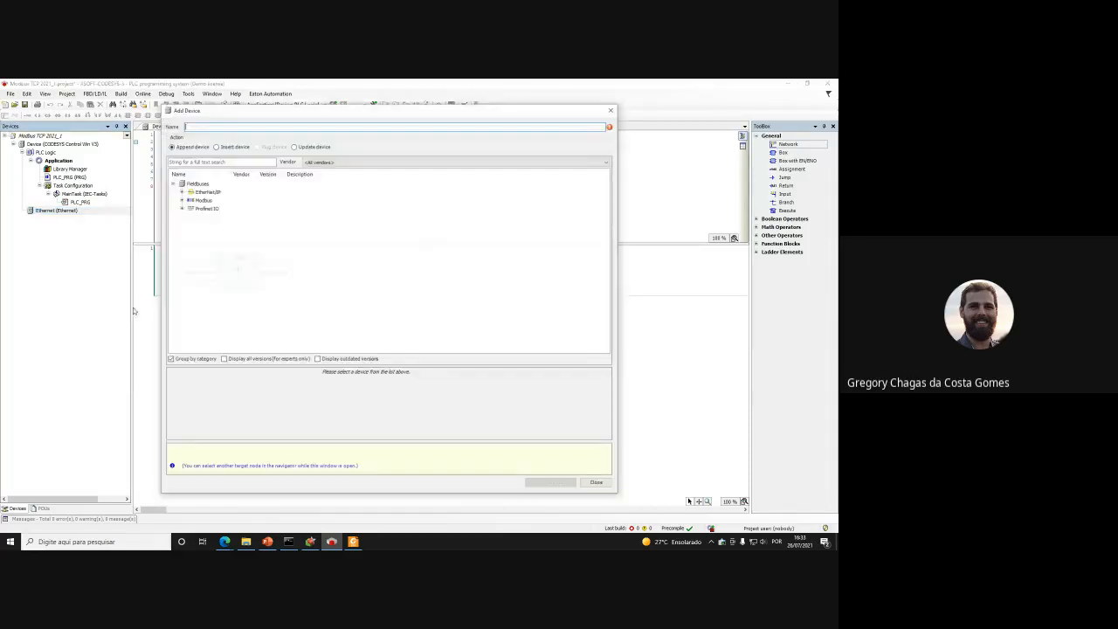
{"action": "left_click", "coordinate": [181, 200]}
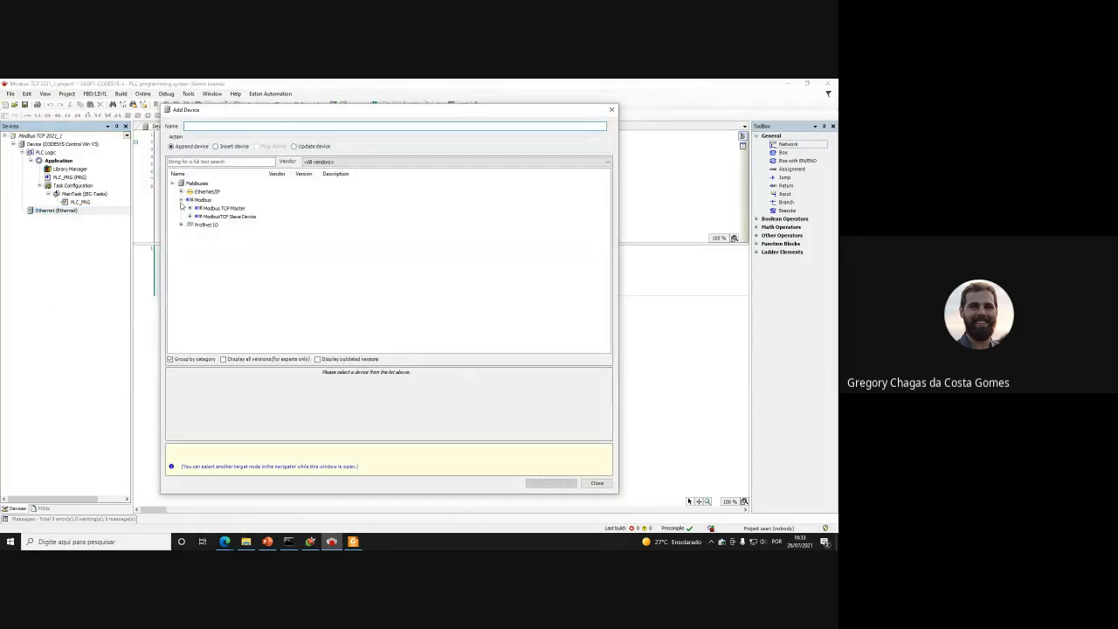
{"action": "left_click", "coordinate": [222, 217]}
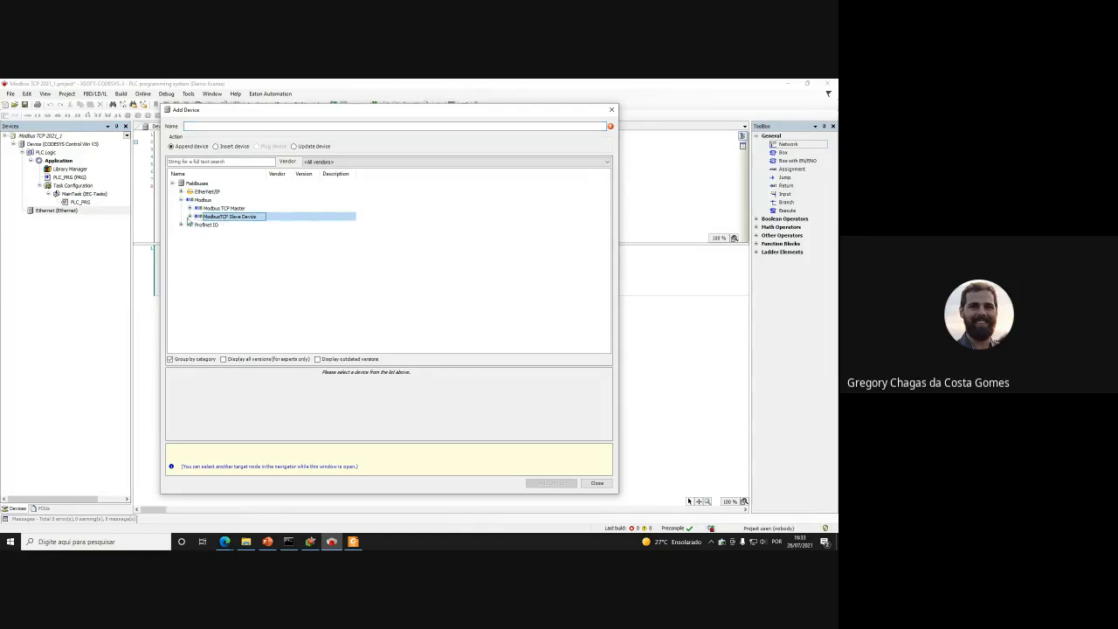
{"action": "left_click", "coordinate": [189, 216]}
{"action": "left_click", "coordinate": [253, 225]}
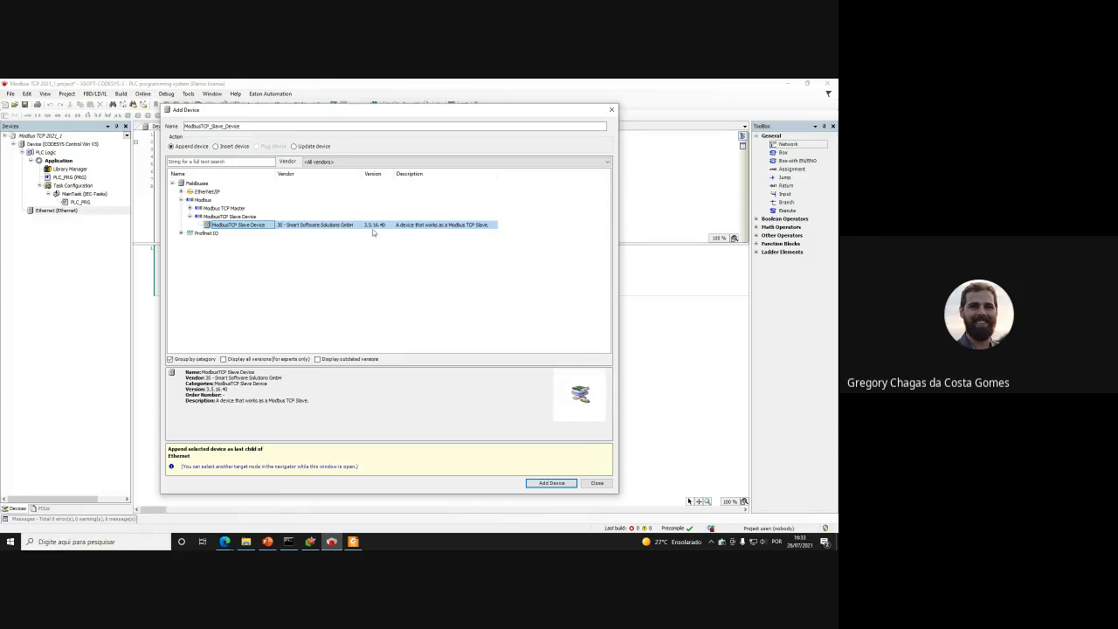
{"action": "left_click", "coordinate": [597, 482]}
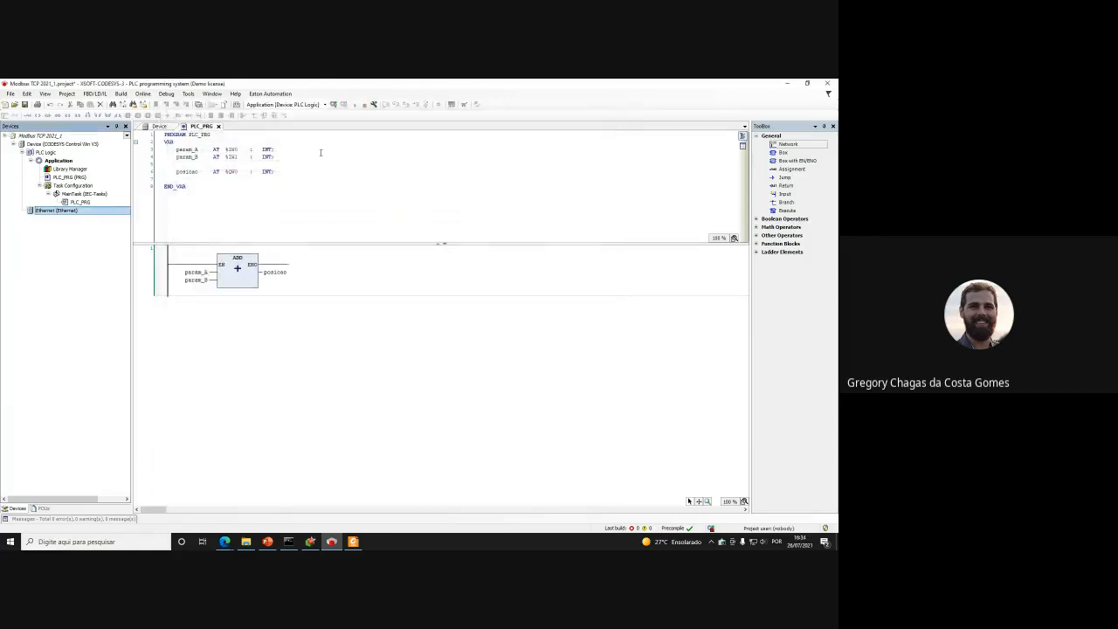
Check the installed XSOFT-CODESYS-3 version in the program information and close it
{"action": "left_click", "coordinate": [235, 93]}
{"action": "left_click", "coordinate": [257, 156]}
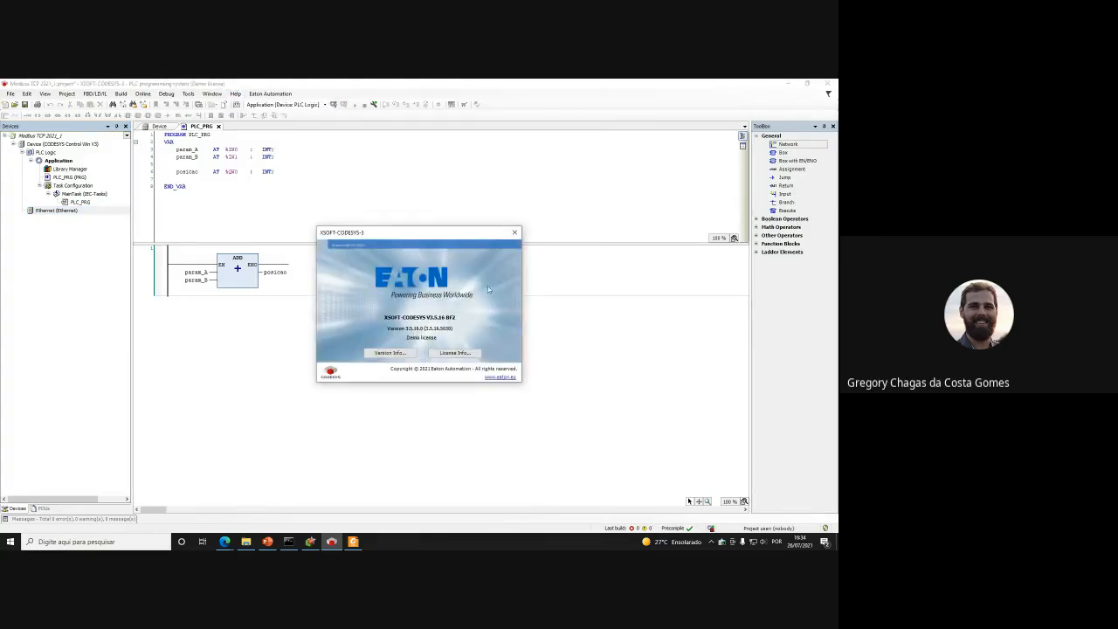
{"action": "left_click", "coordinate": [515, 232]}
Delete the Ethernet adapter from the device tree
{"action": "left_click", "coordinate": [43, 210]}
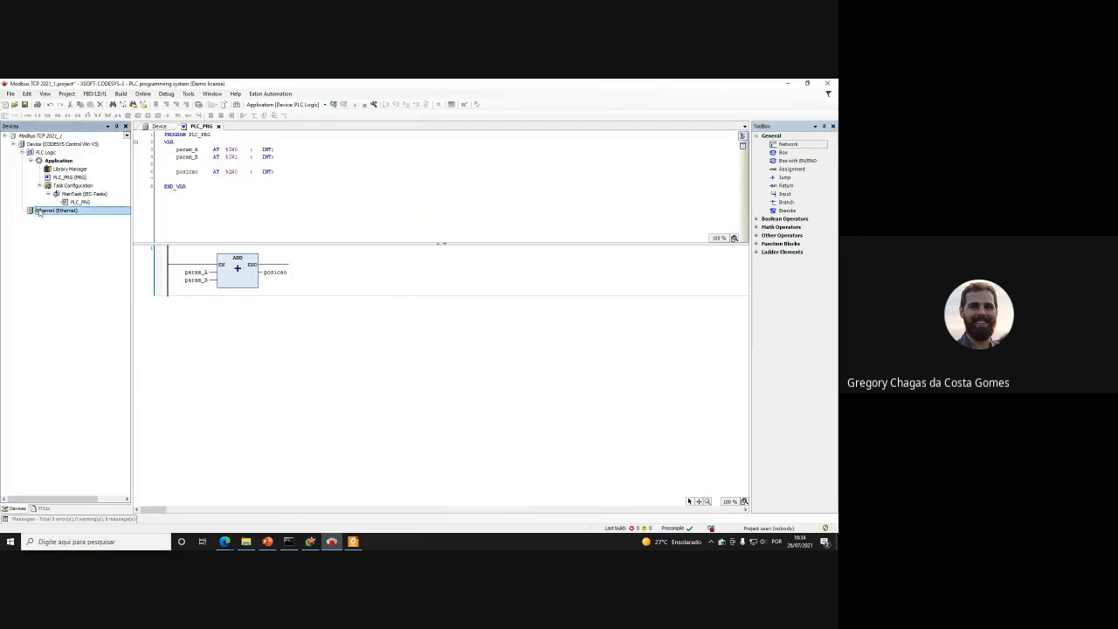
{"action": "key", "text": "F2"}
{"action": "left_click", "coordinate": [34, 224]}
{"action": "left_click", "coordinate": [29, 212]}
{"action": "key", "text": "Delete"}
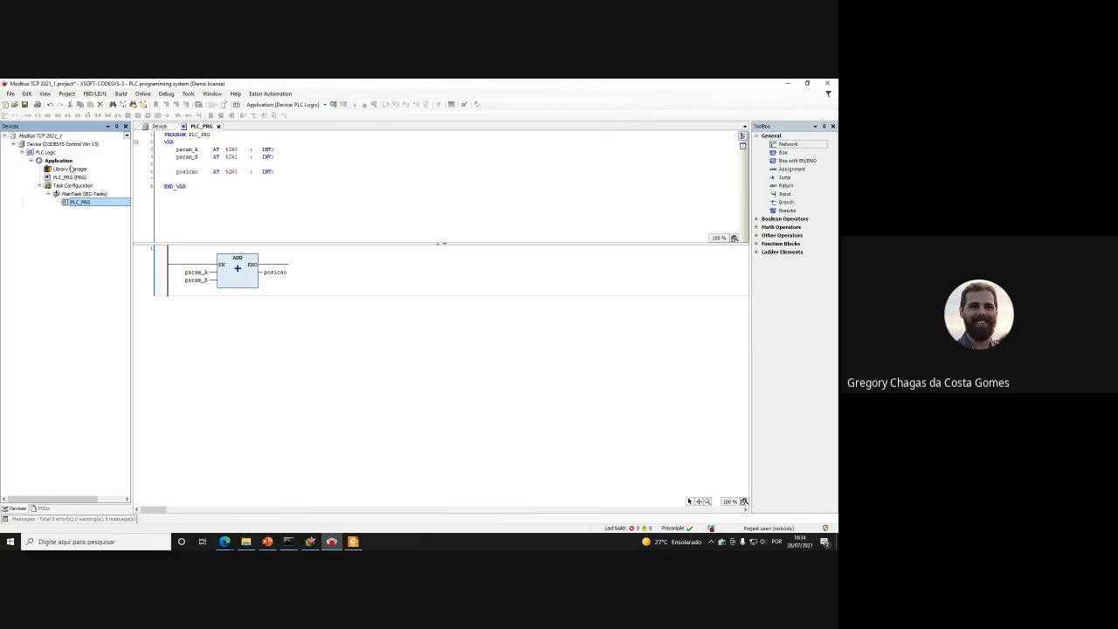
Compare all available versions of the Ethernet adapters that can be appended to the Device node, then leave the catalogue without adding one
{"action": "left_click", "coordinate": [50, 143]}
{"action": "right_click", "coordinate": [53, 144]}
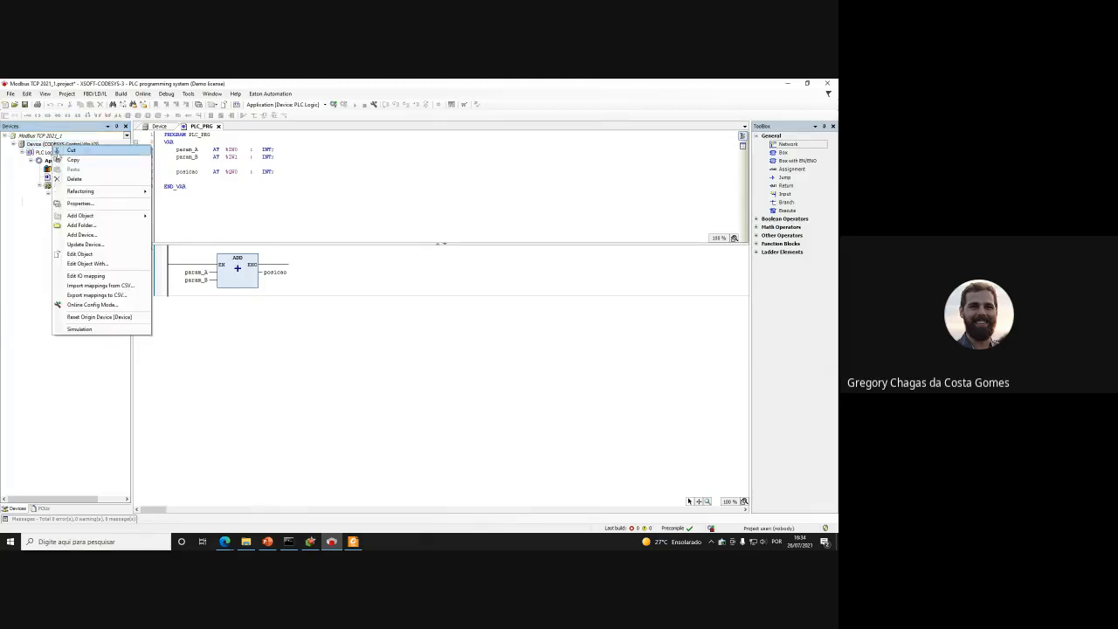
{"action": "left_click", "coordinate": [95, 234]}
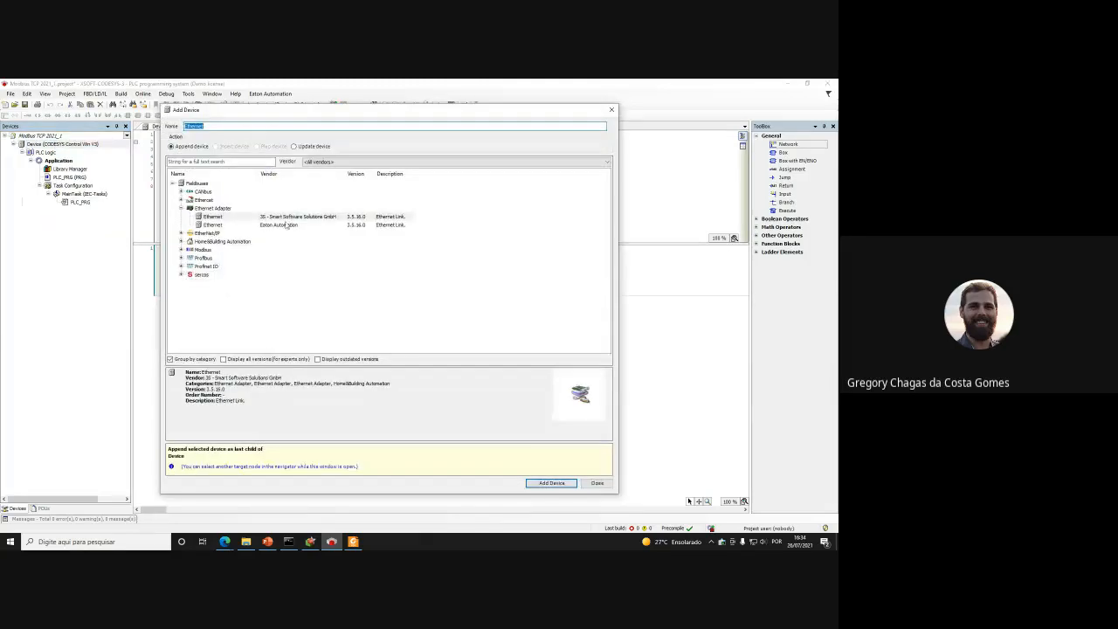
{"action": "left_click", "coordinate": [224, 359]}
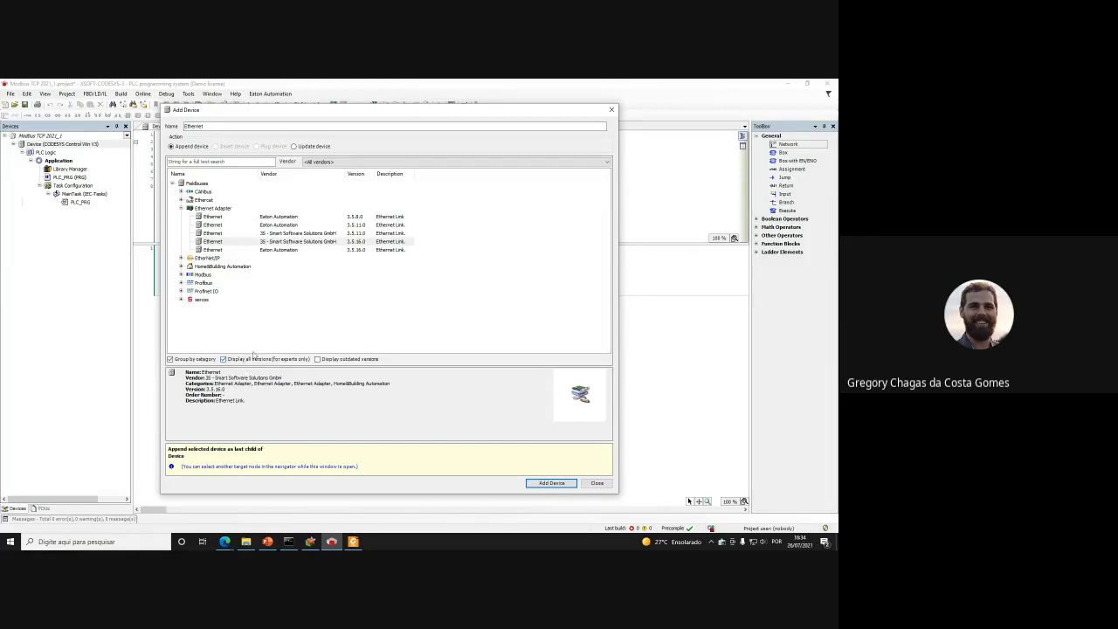
{"action": "left_click", "coordinate": [365, 243]}
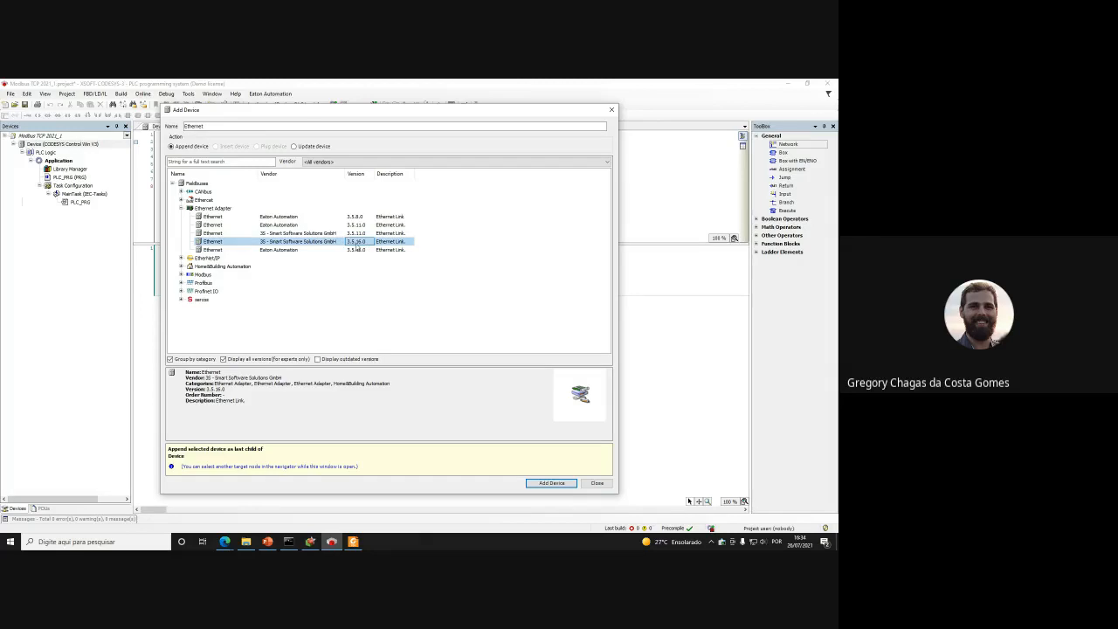
{"action": "left_click", "coordinate": [315, 234]}
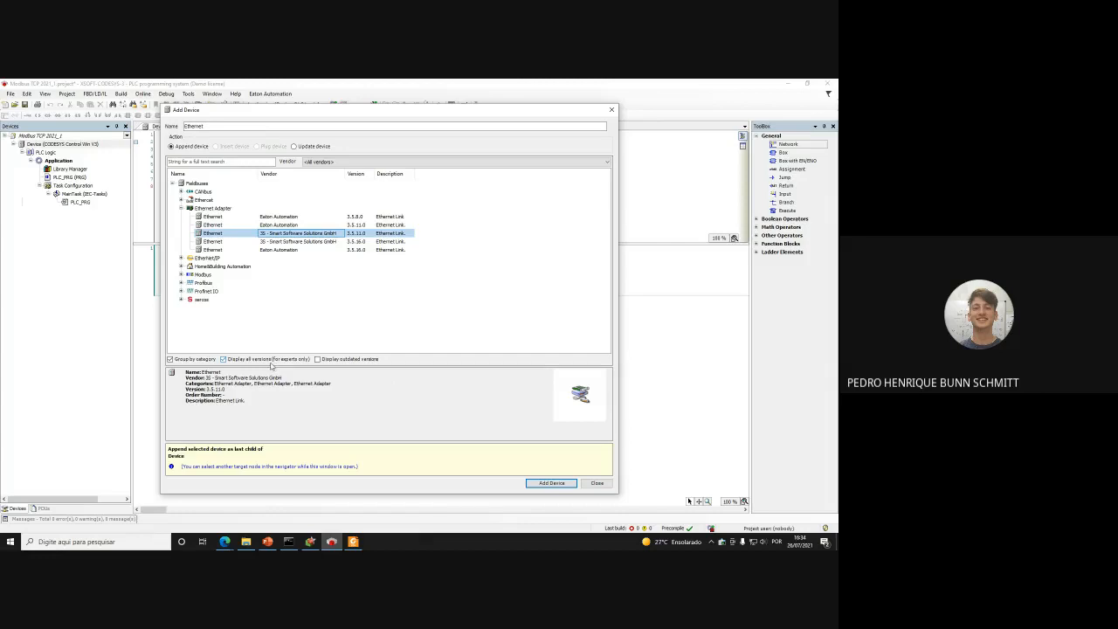
{"action": "left_click", "coordinate": [614, 110]}
Recheck the programming system's version number for comparison with the Ethernet adapter versions
{"action": "left_click", "coordinate": [235, 94]}
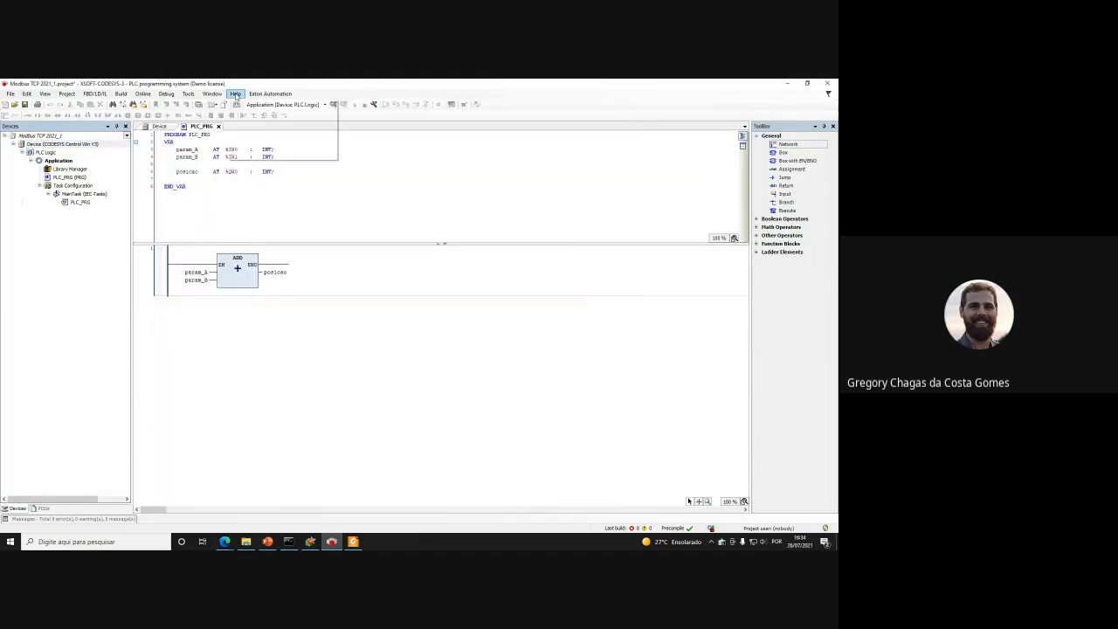
{"action": "left_click", "coordinate": [250, 153]}
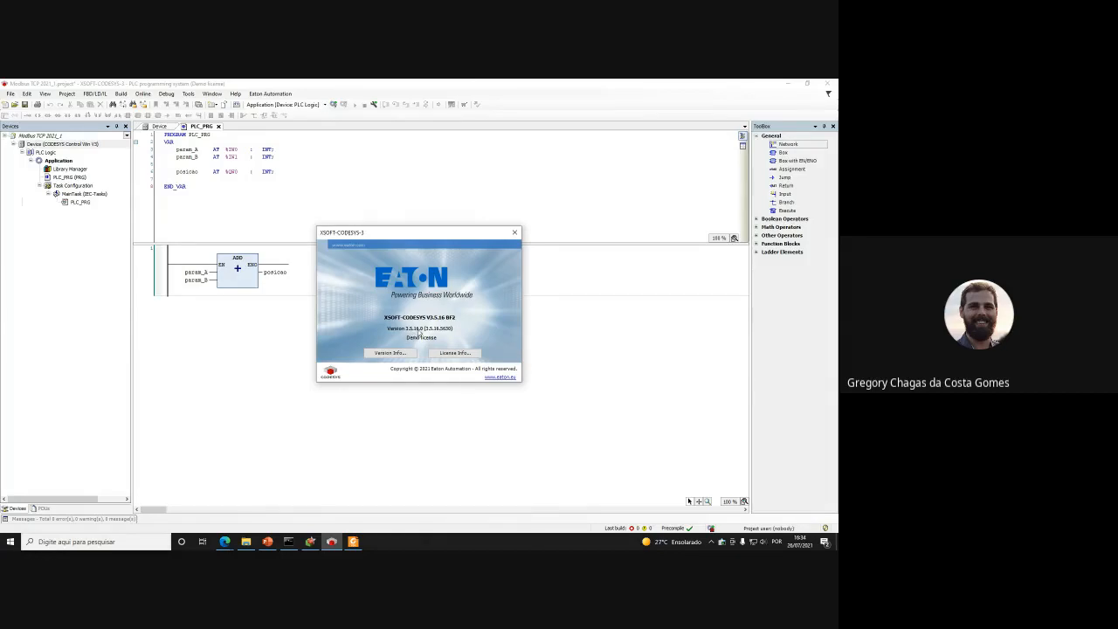
{"action": "left_click", "coordinate": [514, 232]}
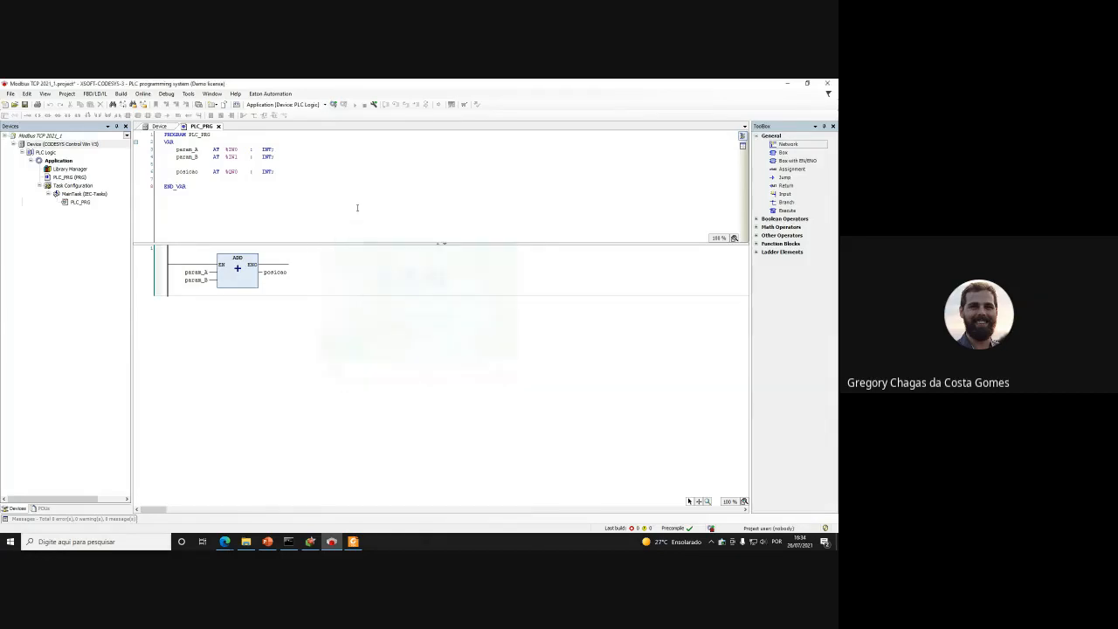
Append the 3S - Smart Software Solutions GmbH Ethernet adapter version 3.5.11.0 to the Device node, with all versions displayed
{"action": "right_click", "coordinate": [58, 145]}
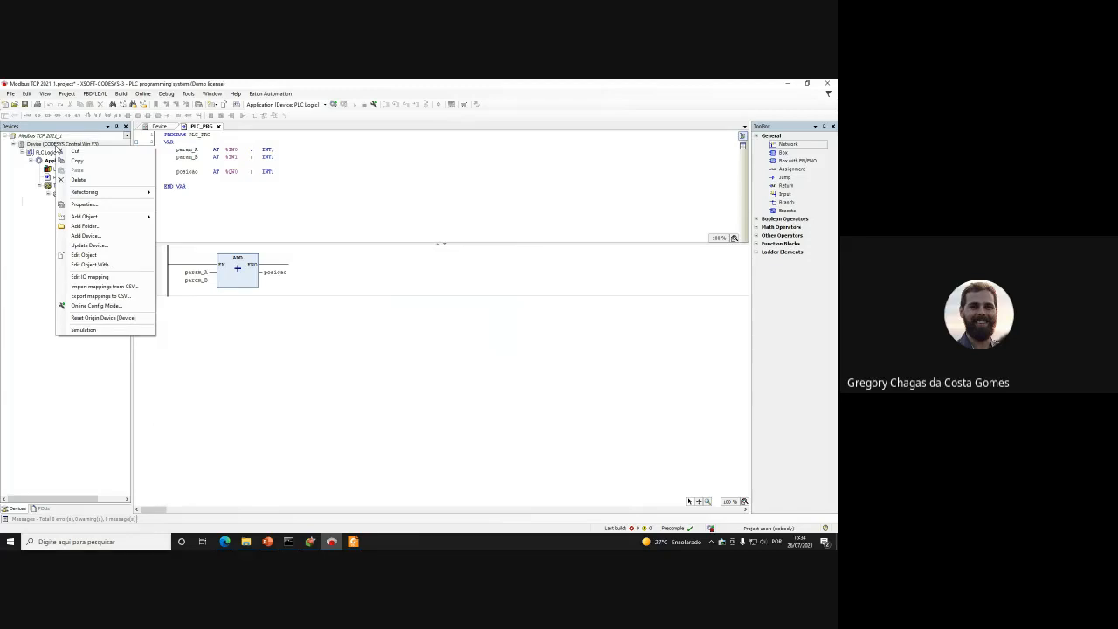
{"action": "left_click", "coordinate": [85, 235]}
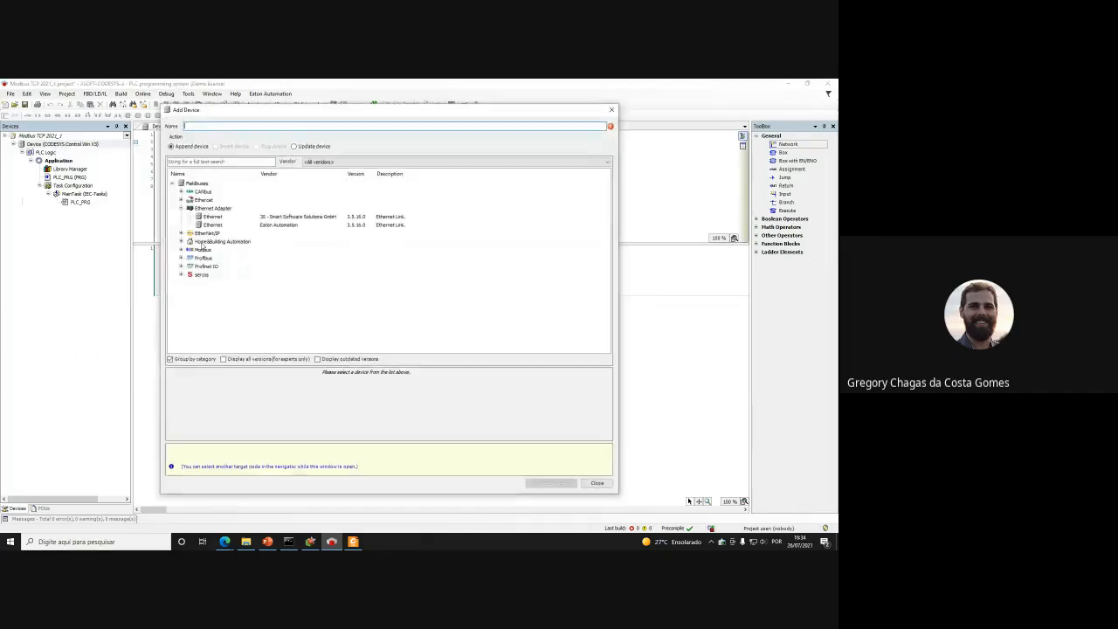
{"action": "left_click", "coordinate": [362, 217]}
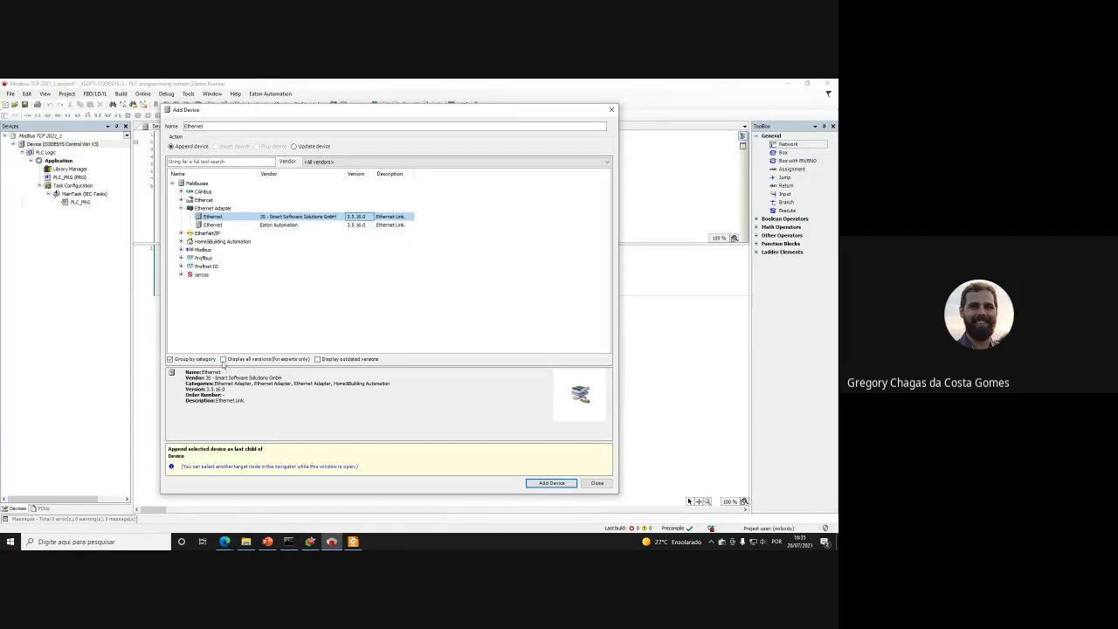
{"action": "left_click", "coordinate": [223, 360]}
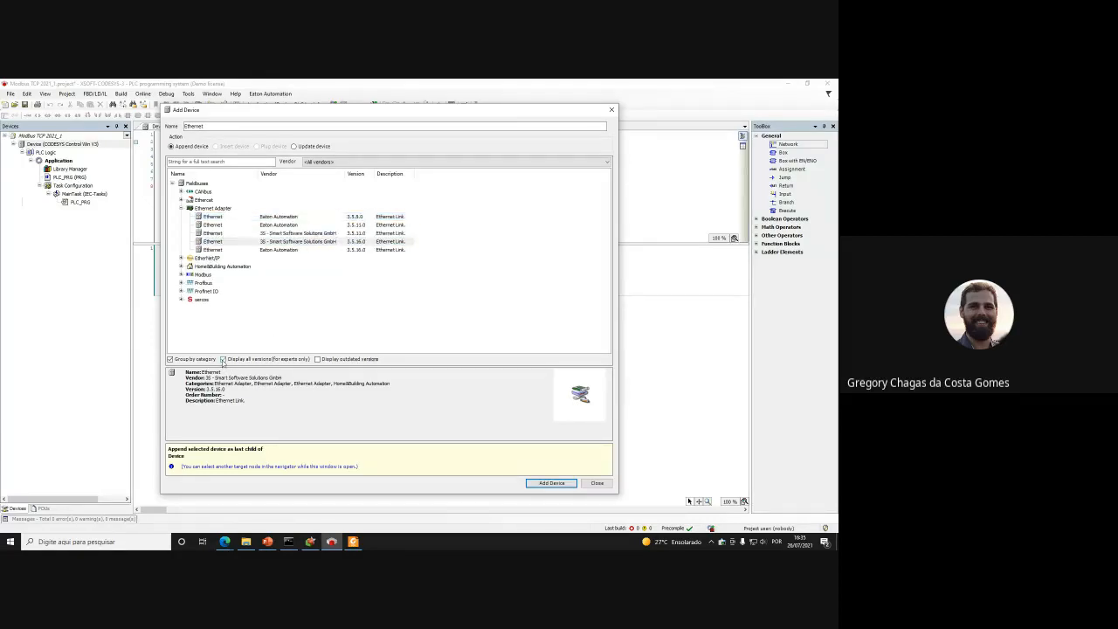
{"action": "left_click", "coordinate": [212, 234]}
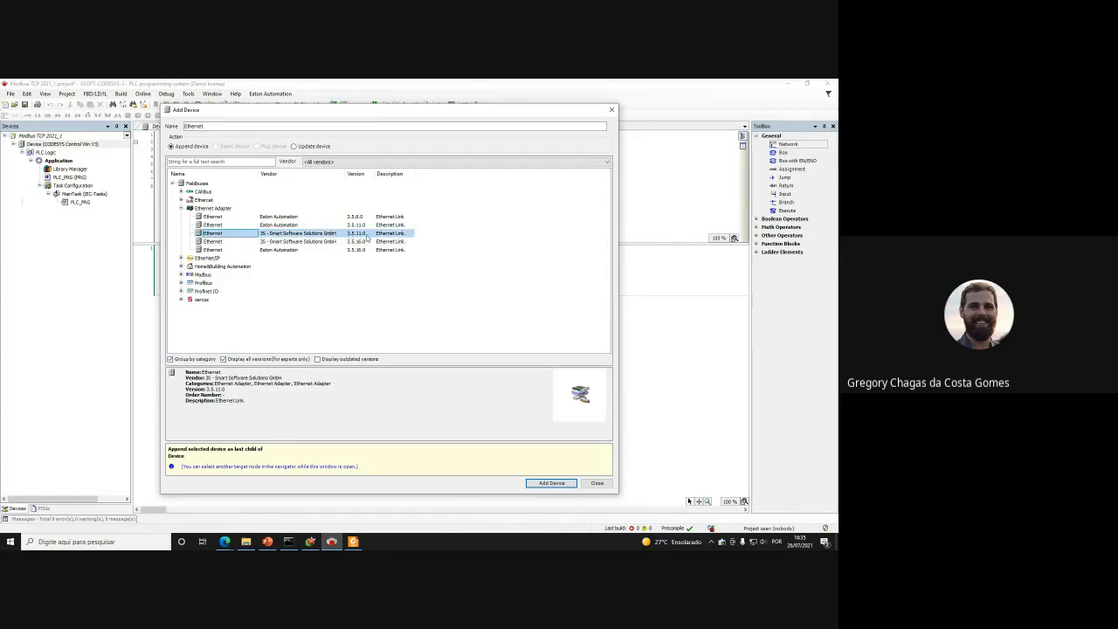
{"action": "double_click", "coordinate": [213, 236]}
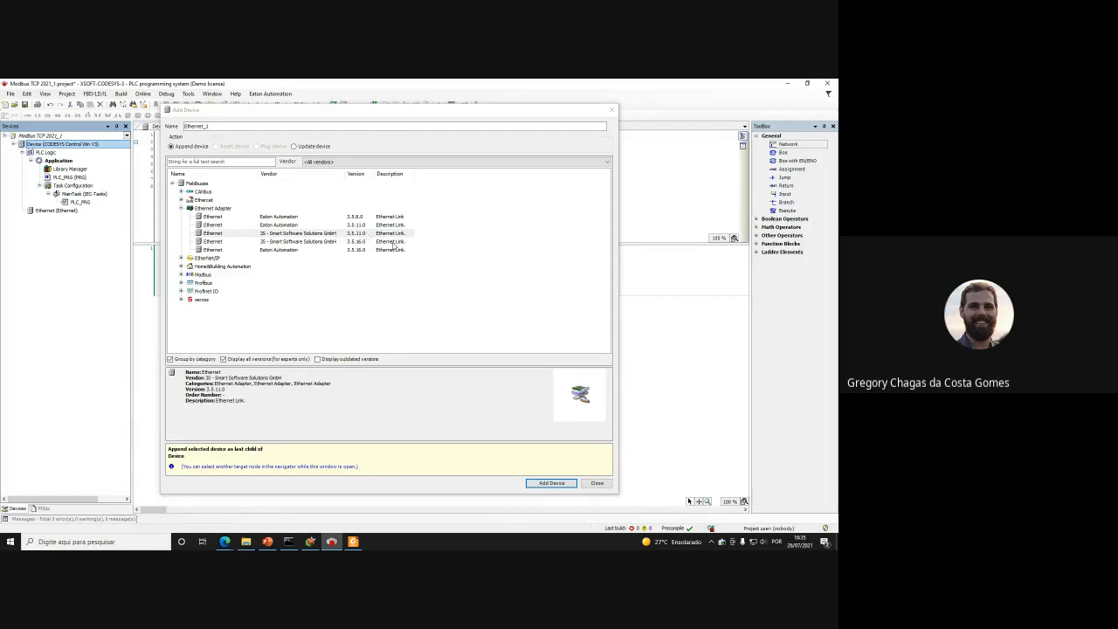
{"action": "left_click", "coordinate": [581, 116]}
{"action": "left_click", "coordinate": [610, 110]}
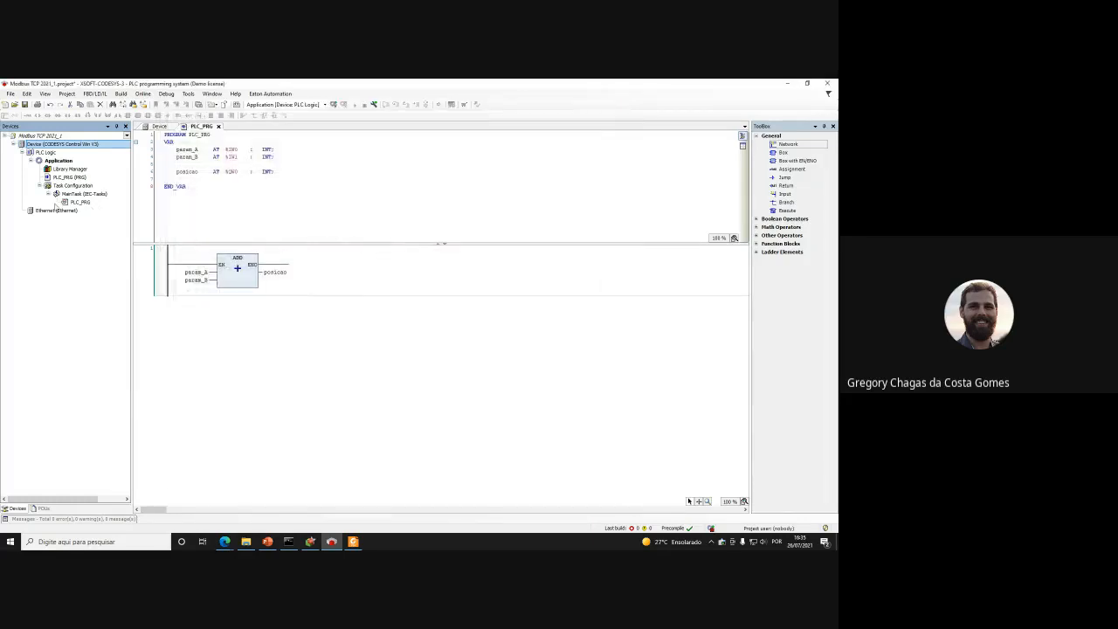
Append the ModbusTCP Slave Device version 3.5.11.0 to the Ethernet adapter, with all versions displayed
{"action": "right_click", "coordinate": [52, 211]}
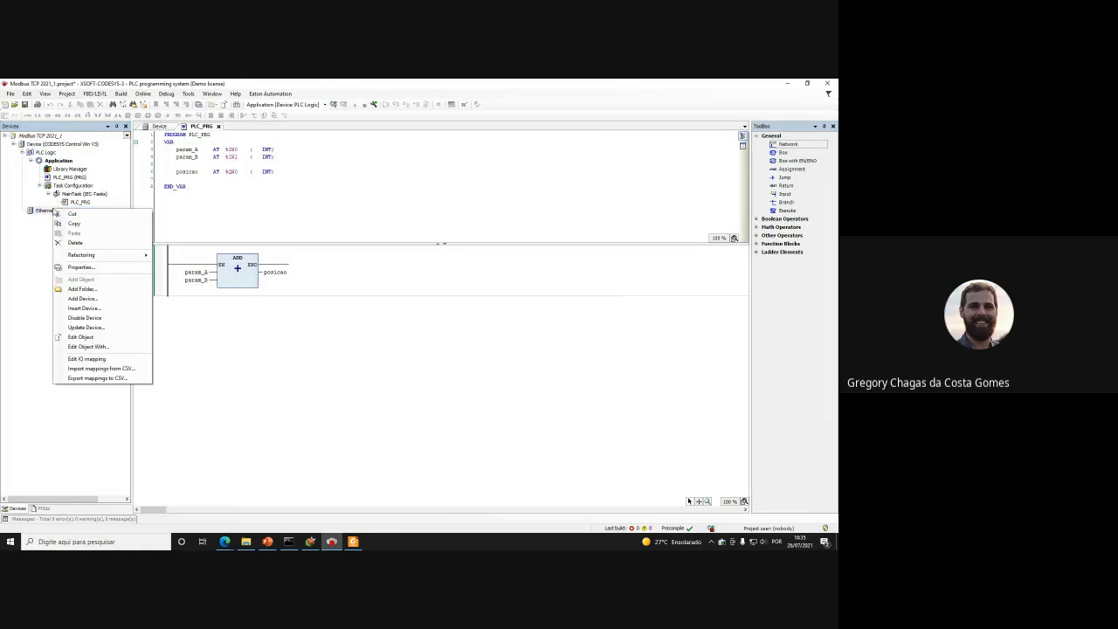
{"action": "left_click", "coordinate": [87, 298]}
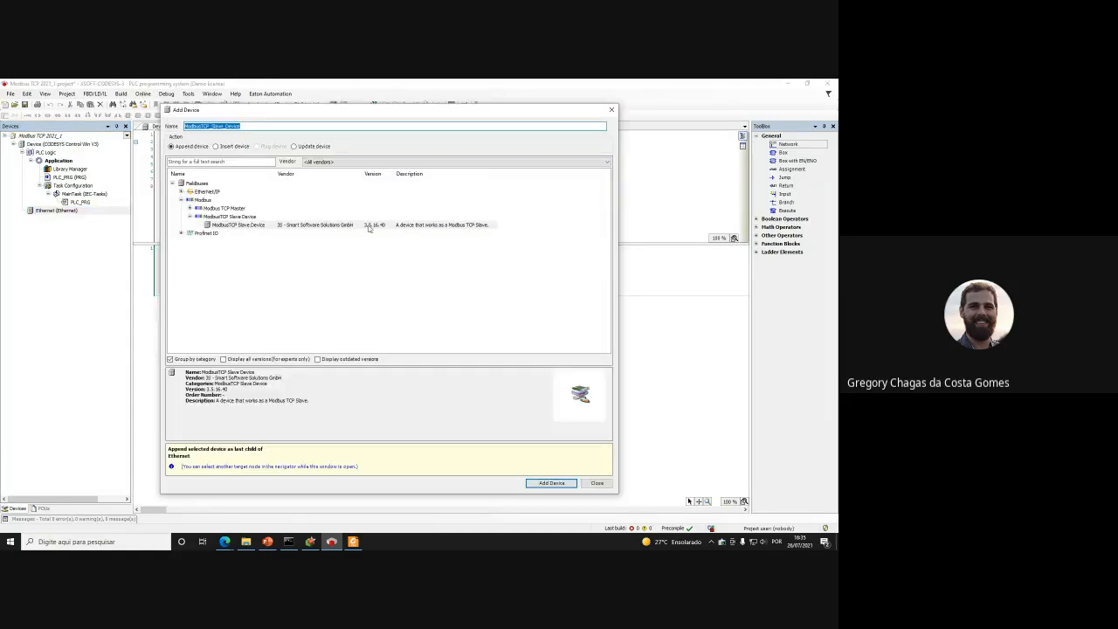
{"action": "left_click", "coordinate": [223, 359]}
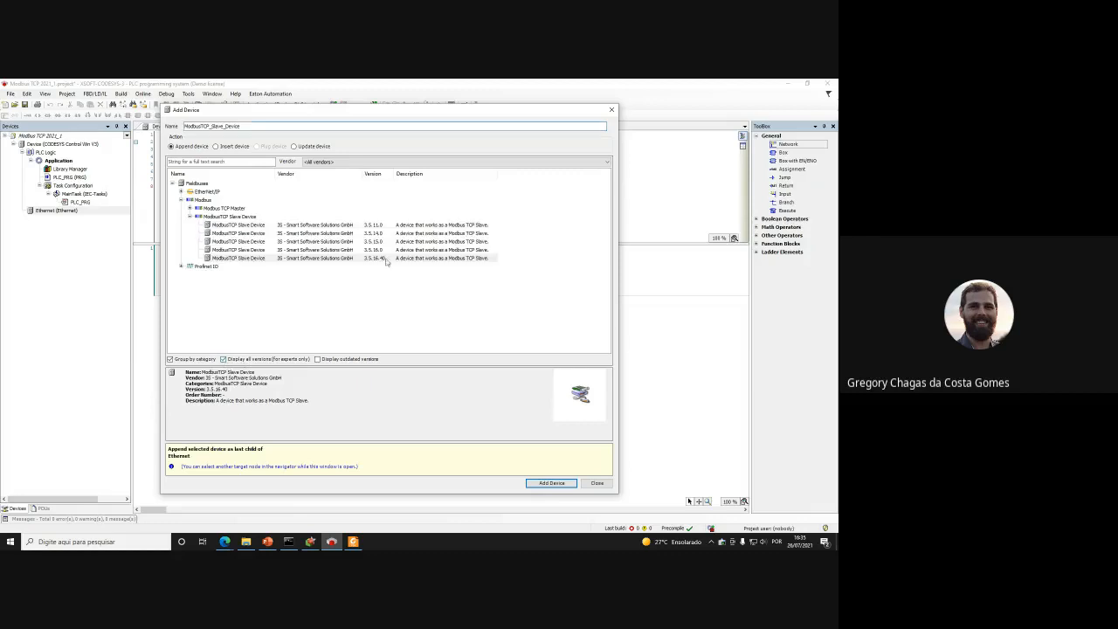
{"action": "left_click", "coordinate": [378, 226]}
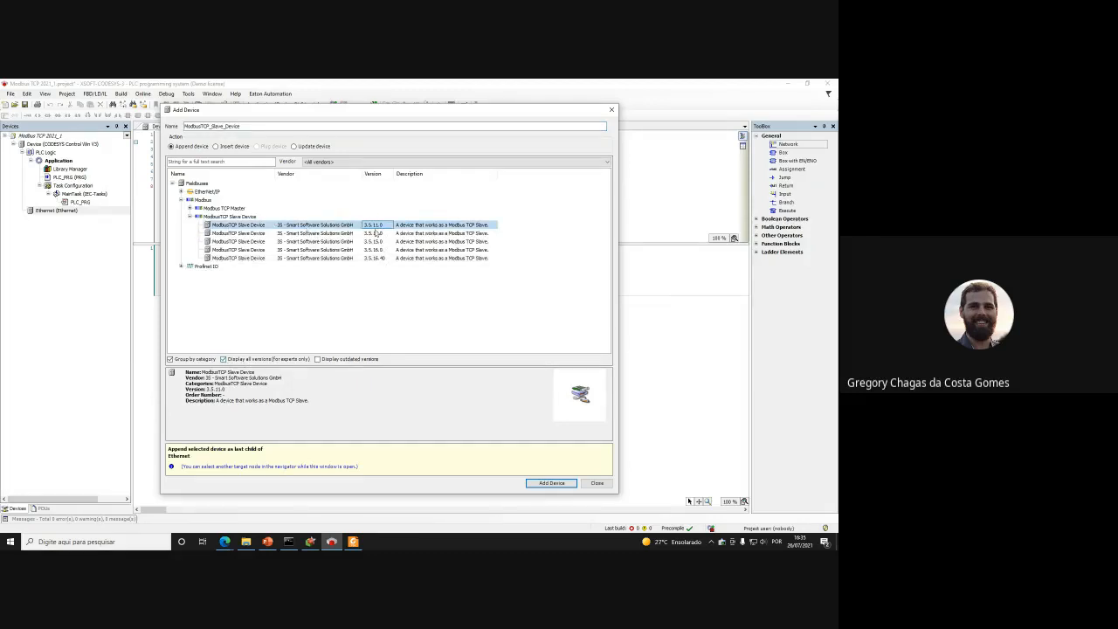
{"action": "left_click", "coordinate": [550, 482]}
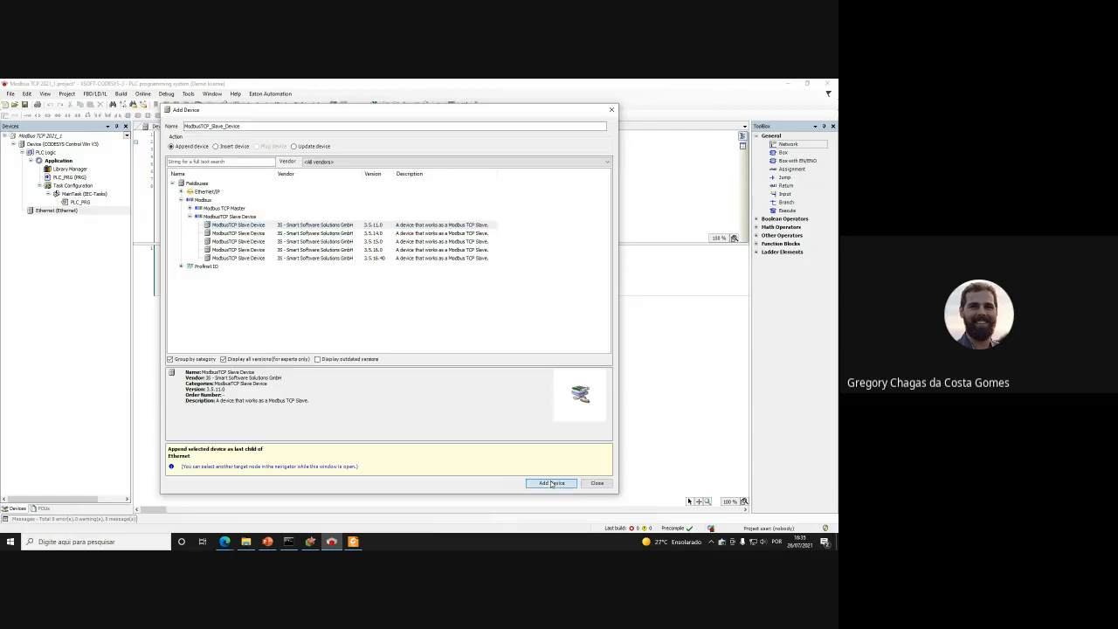
{"action": "left_click", "coordinate": [611, 109]}
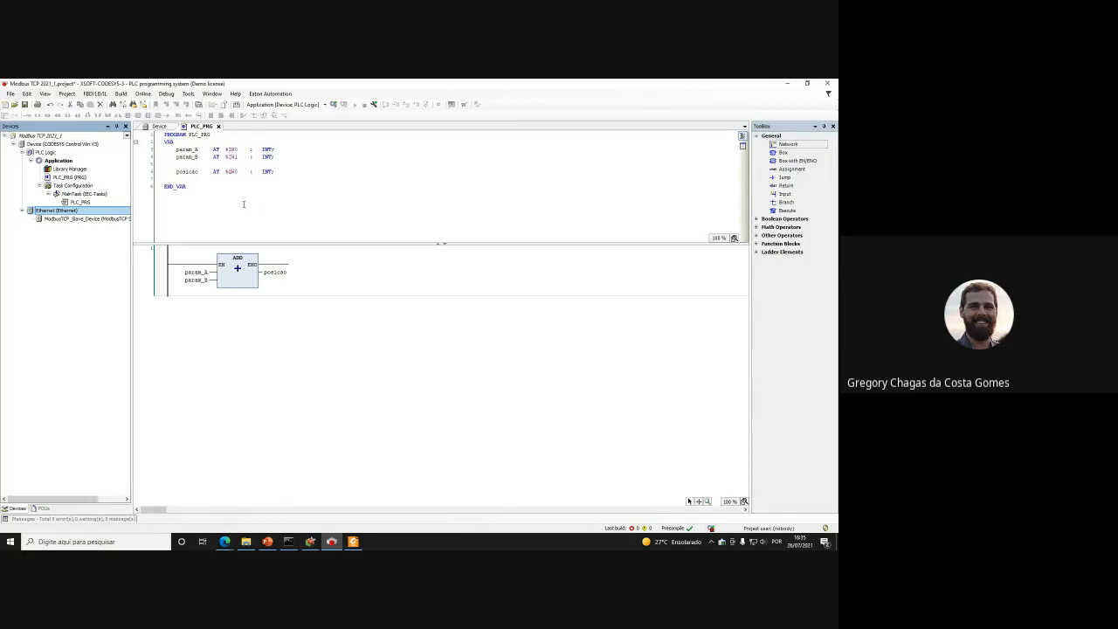
Start the local soft PLC from its Windows background control and return to the project
{"action": "left_click", "coordinate": [101, 221]}
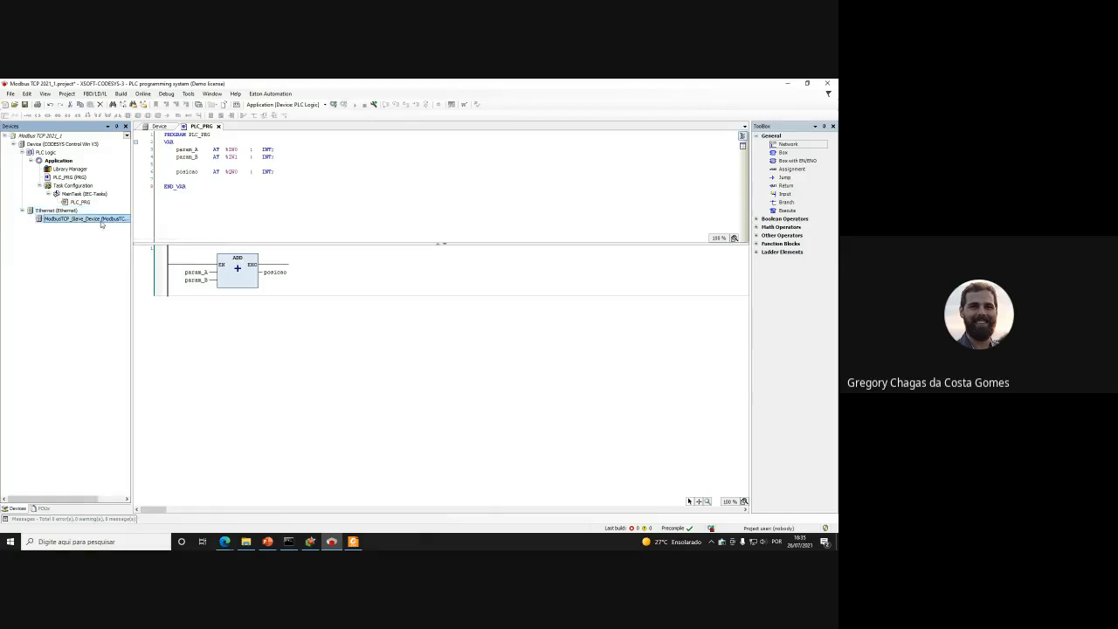
{"action": "left_click", "coordinate": [70, 211]}
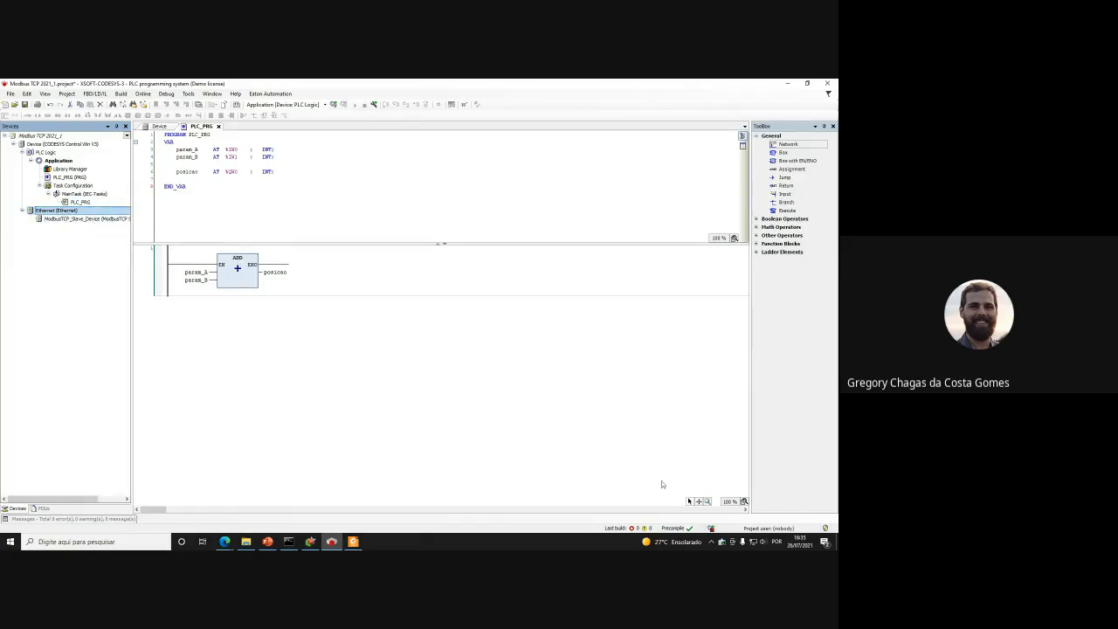
{"action": "left_click", "coordinate": [711, 541]}
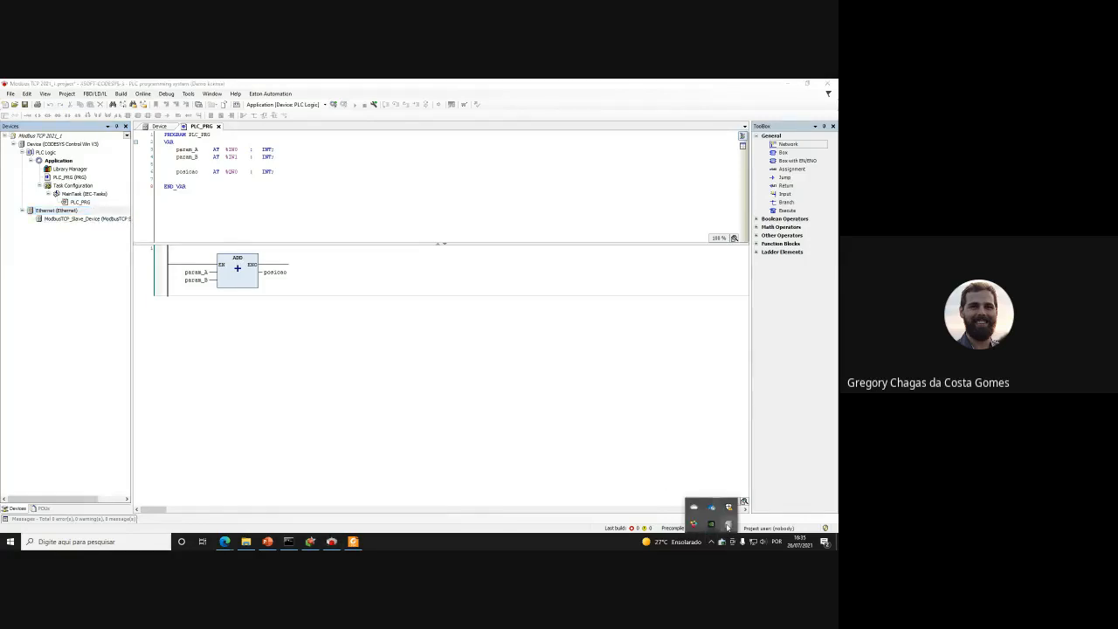
{"action": "right_click", "coordinate": [728, 525]}
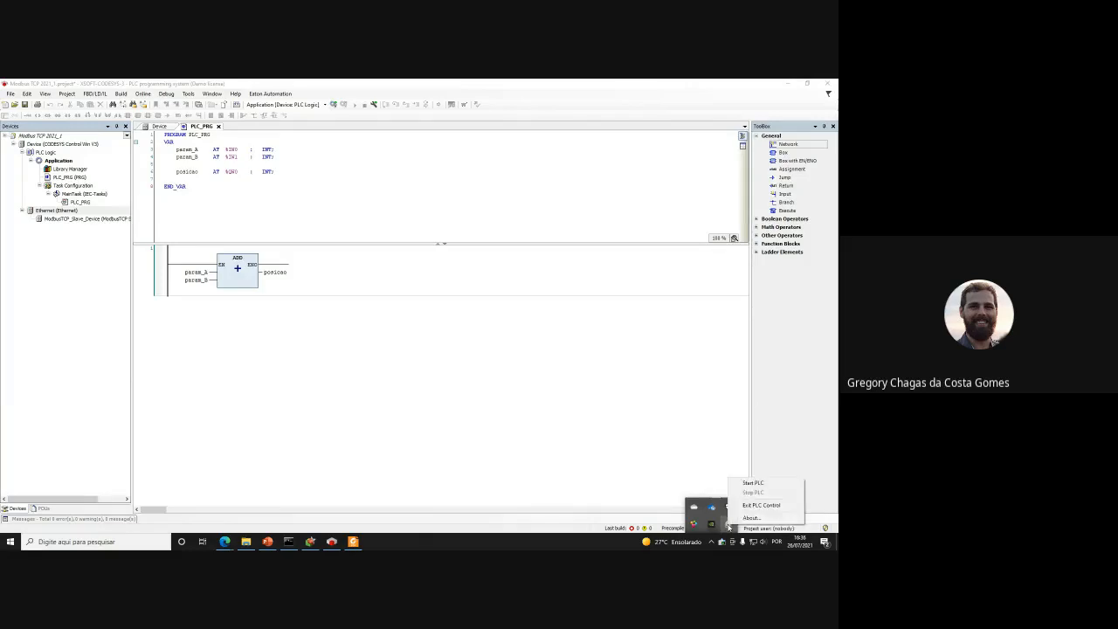
{"action": "left_click", "coordinate": [745, 487]}
{"action": "left_click", "coordinate": [711, 541]}
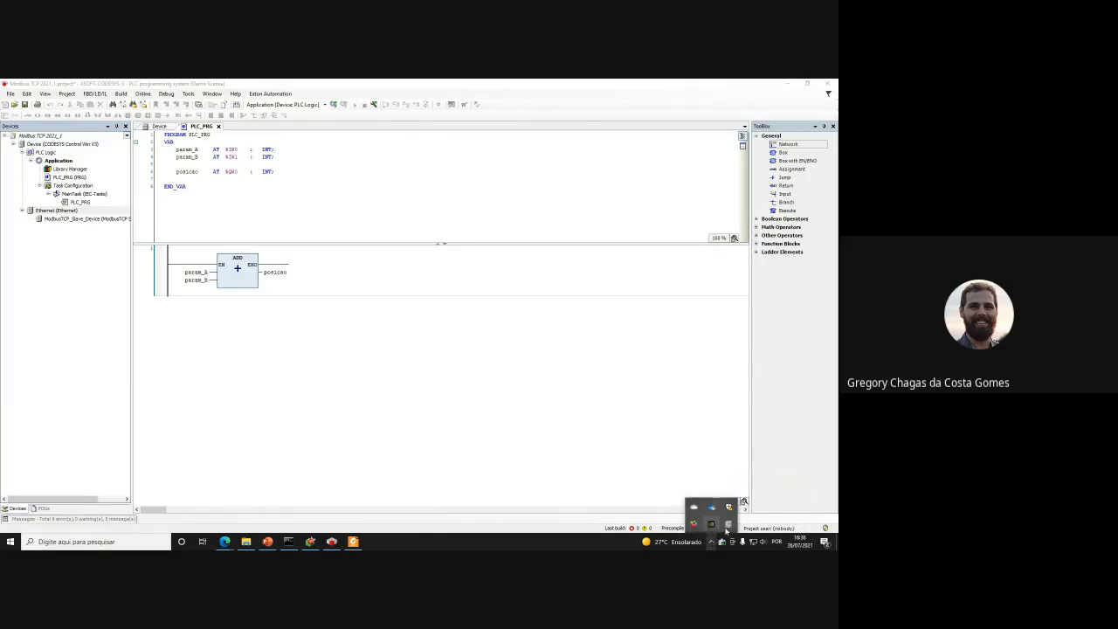
{"action": "left_click", "coordinate": [292, 329]}
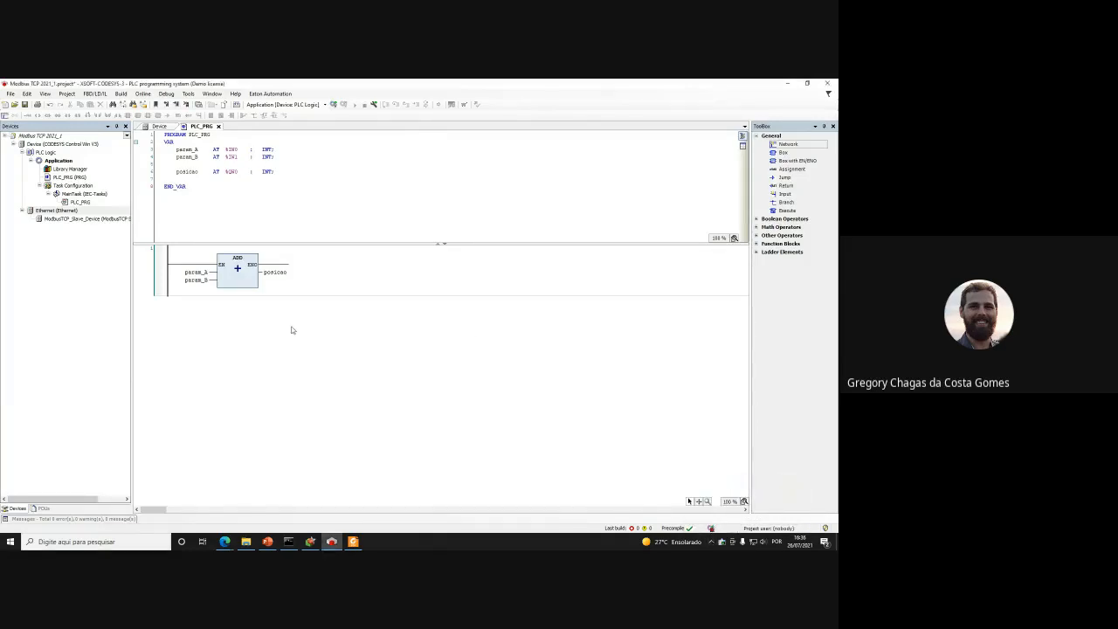
Log in to the PLC, download the latest code changes to the running application and log out again
{"action": "left_click", "coordinate": [336, 104]}
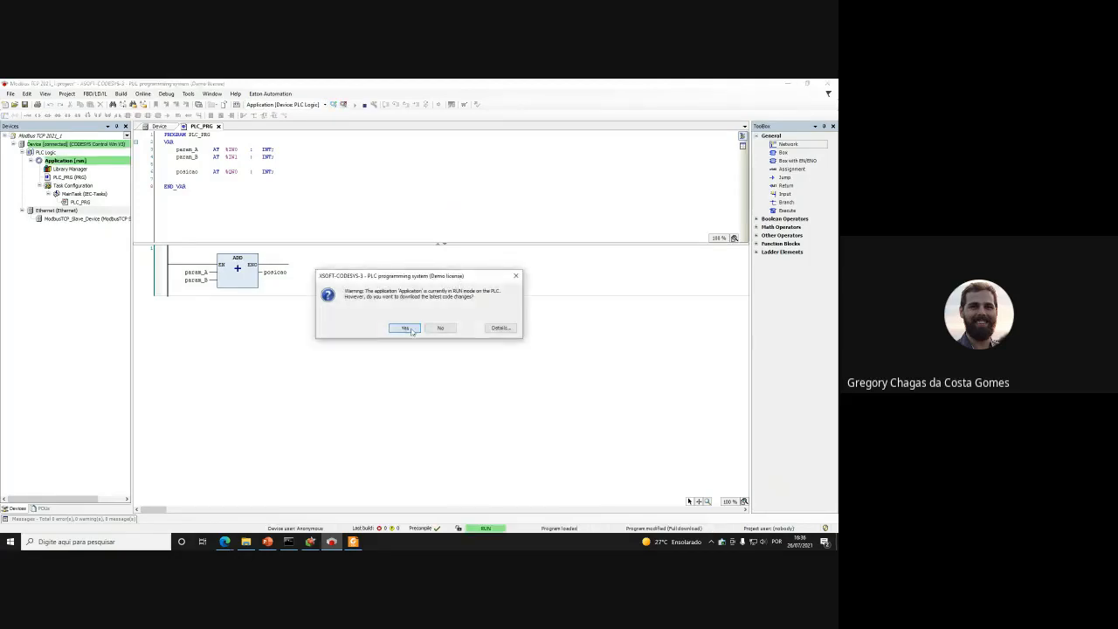
{"action": "left_click", "coordinate": [408, 326]}
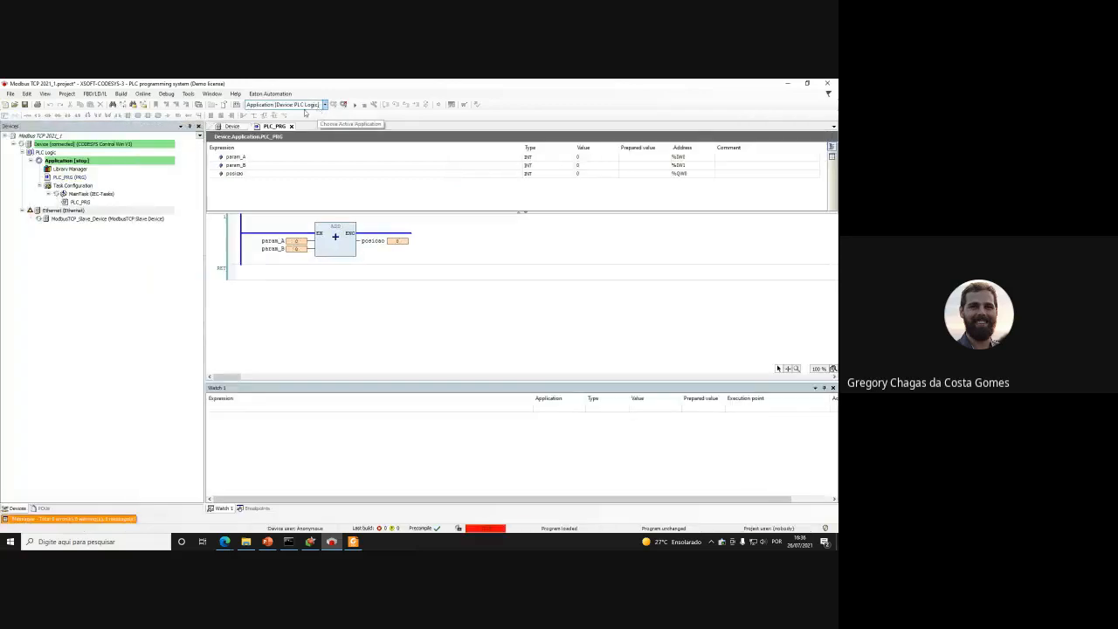
{"action": "left_click", "coordinate": [343, 104]}
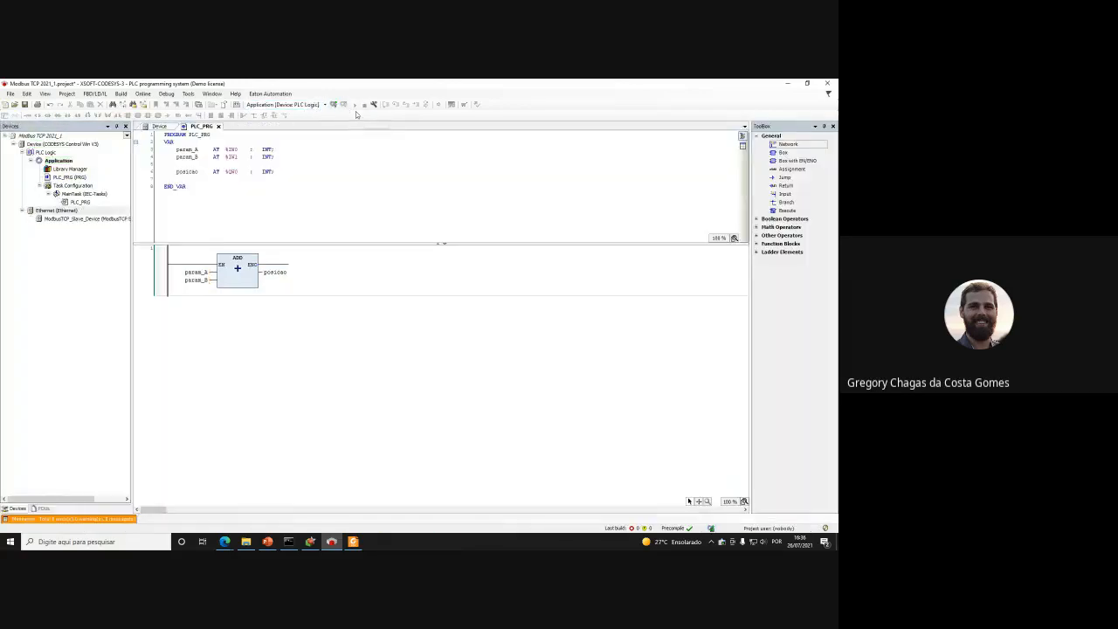
Set the Ethernet adapter's network interface to Ethernet 2 in its general settings
{"action": "left_click", "coordinate": [37, 212]}
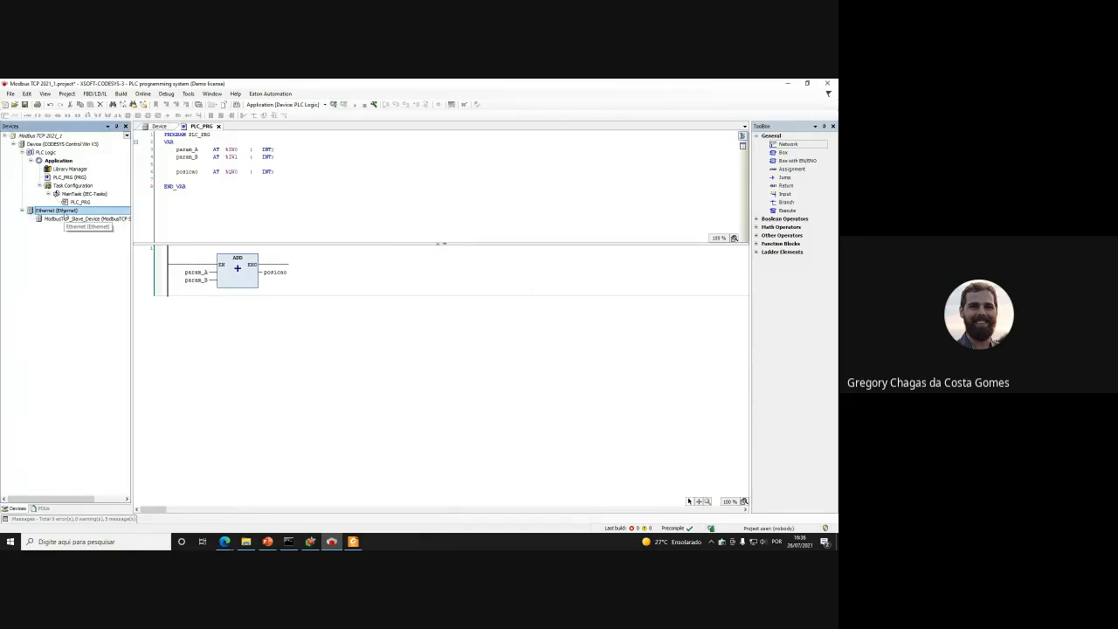
{"action": "double_click", "coordinate": [64, 213]}
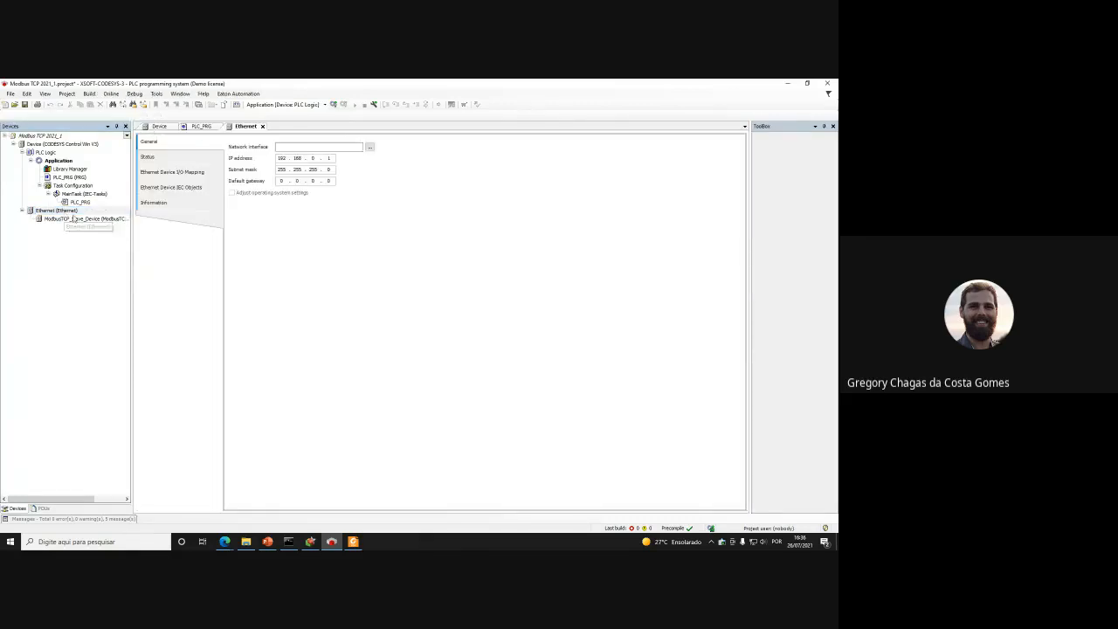
{"action": "left_click", "coordinate": [368, 148]}
{"action": "left_click", "coordinate": [287, 284]}
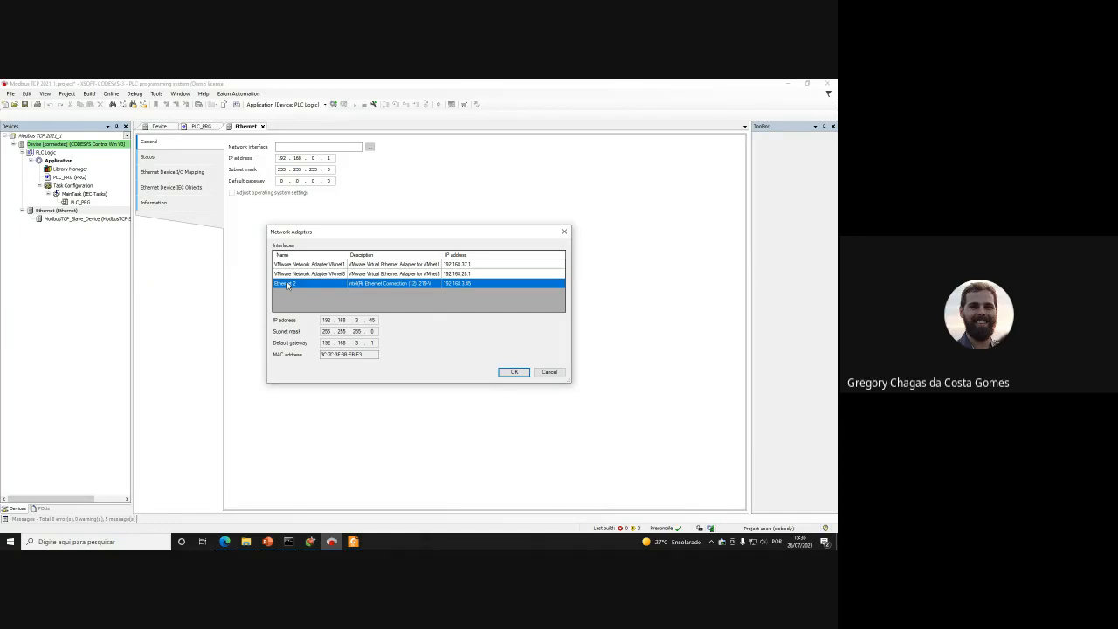
{"action": "left_click", "coordinate": [514, 372]}
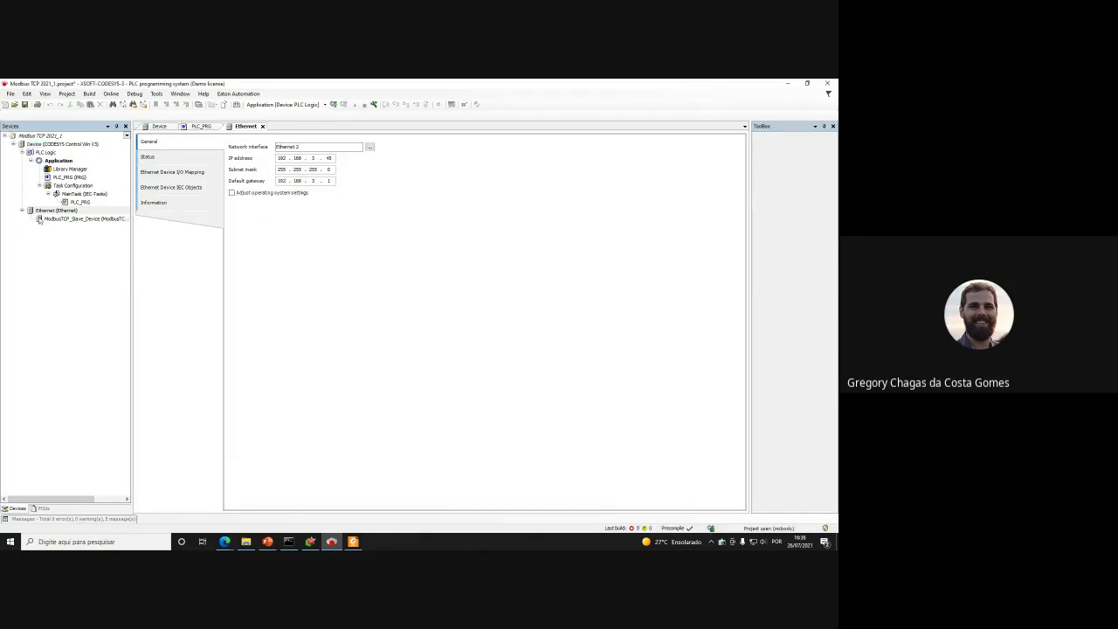
Set the ModbusTCP slave device's unit ID to 1, and download and start the application on the PLC
{"action": "double_click", "coordinate": [61, 218]}
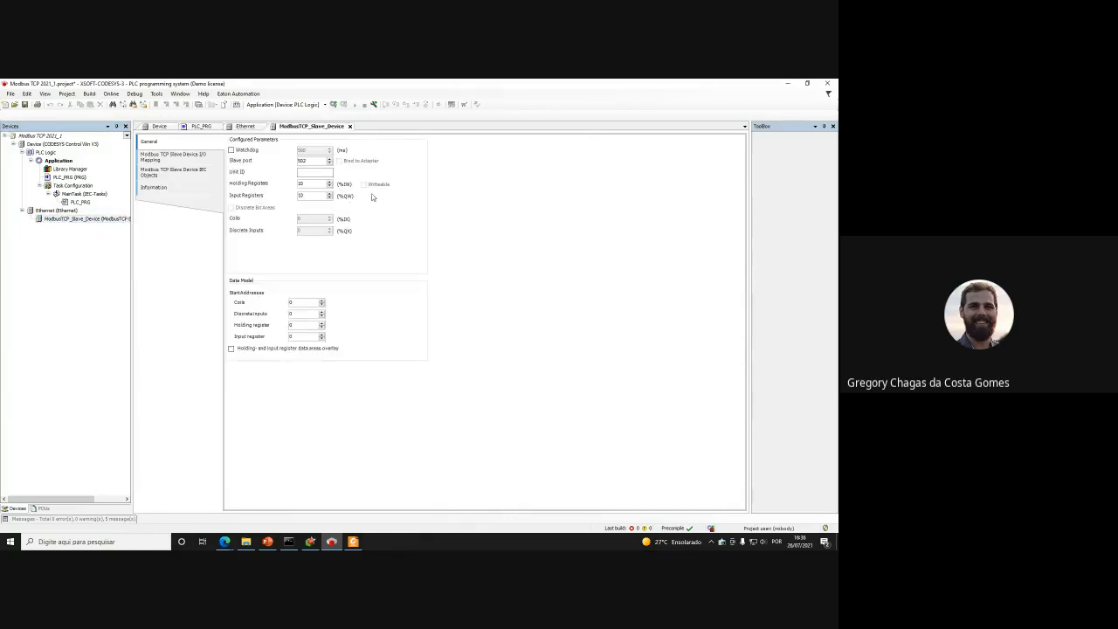
{"action": "left_click", "coordinate": [313, 172]}
{"action": "left_click", "coordinate": [333, 105]}
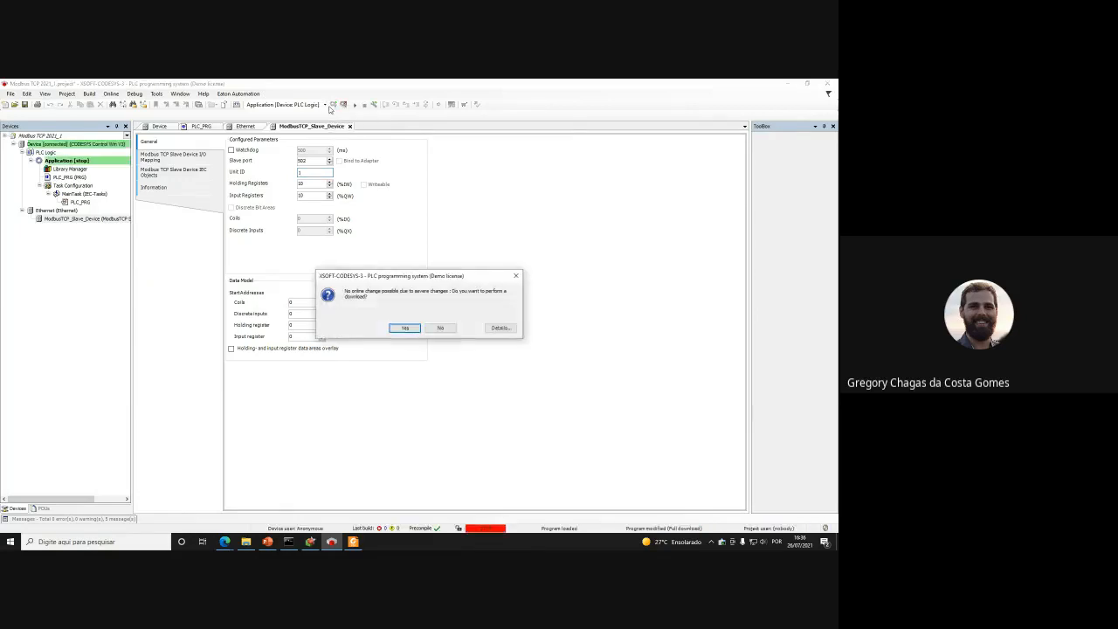
{"action": "left_click", "coordinate": [404, 327]}
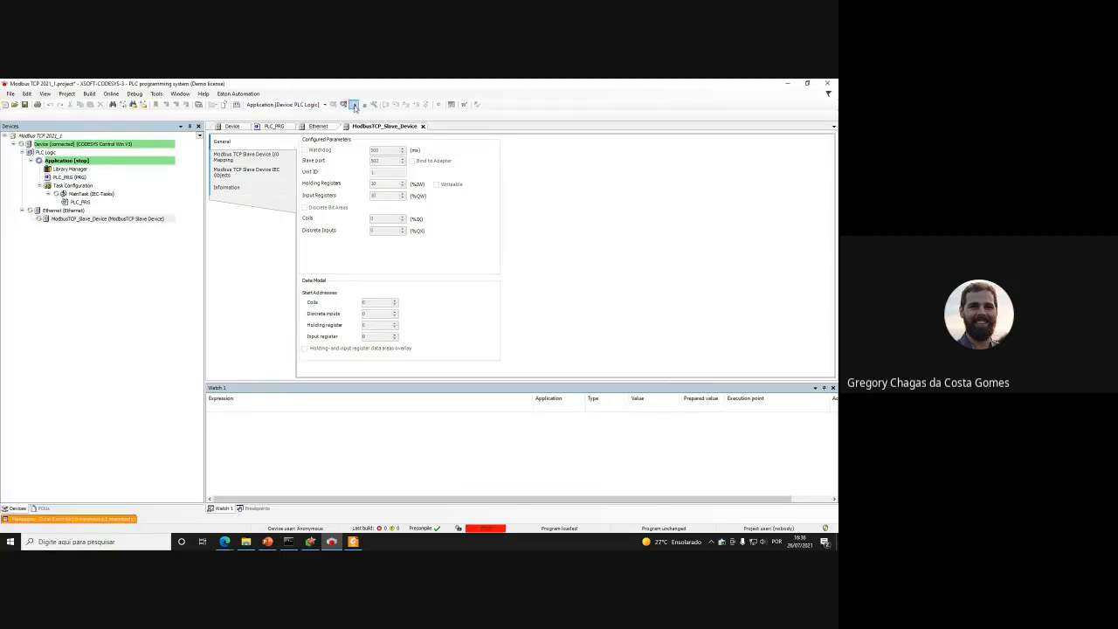
{"action": "left_click", "coordinate": [354, 105]}
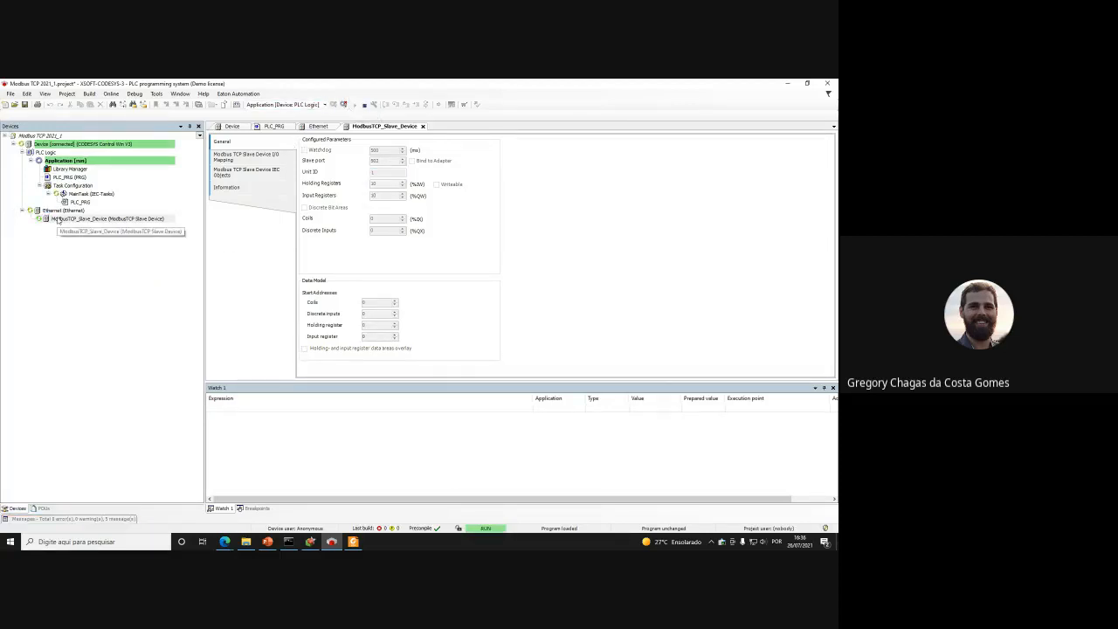
Examine the slave's holding and input register channels in its I/O mapping and the live variables of PLC_PRG
{"action": "left_click", "coordinate": [274, 127]}
{"action": "left_click", "coordinate": [385, 127]}
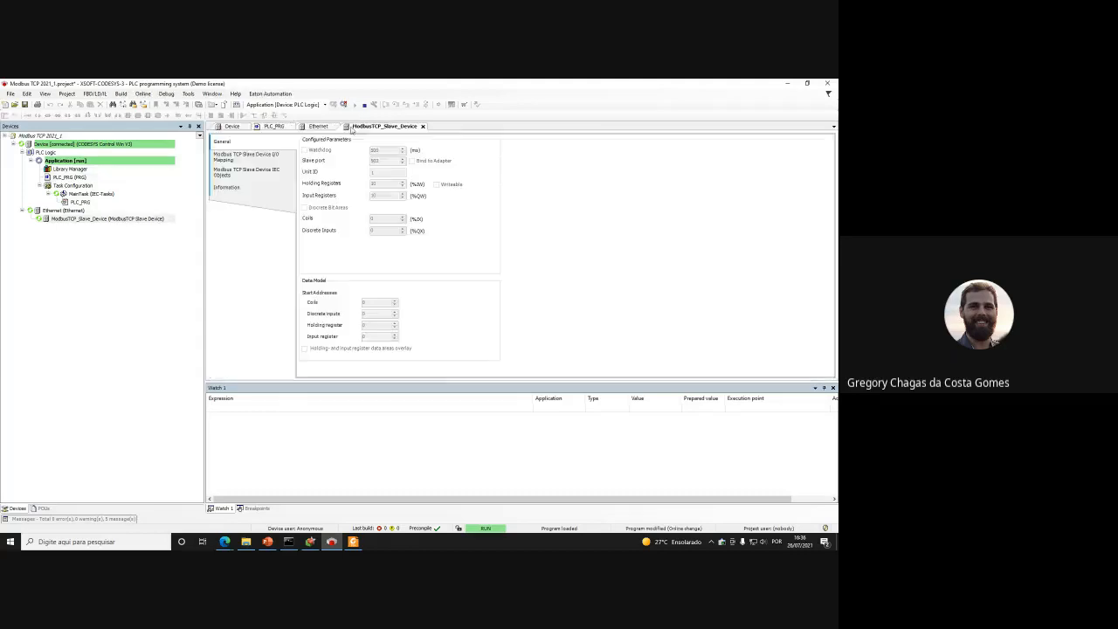
{"action": "left_click", "coordinate": [253, 156]}
{"action": "left_click", "coordinate": [304, 163]}
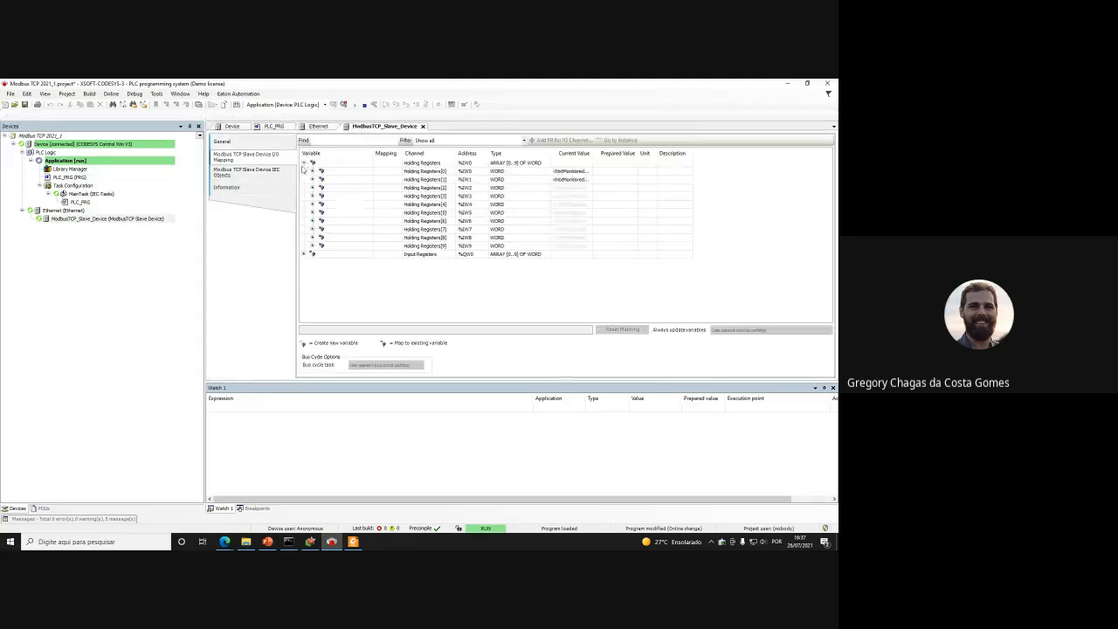
{"action": "left_click", "coordinate": [304, 254]}
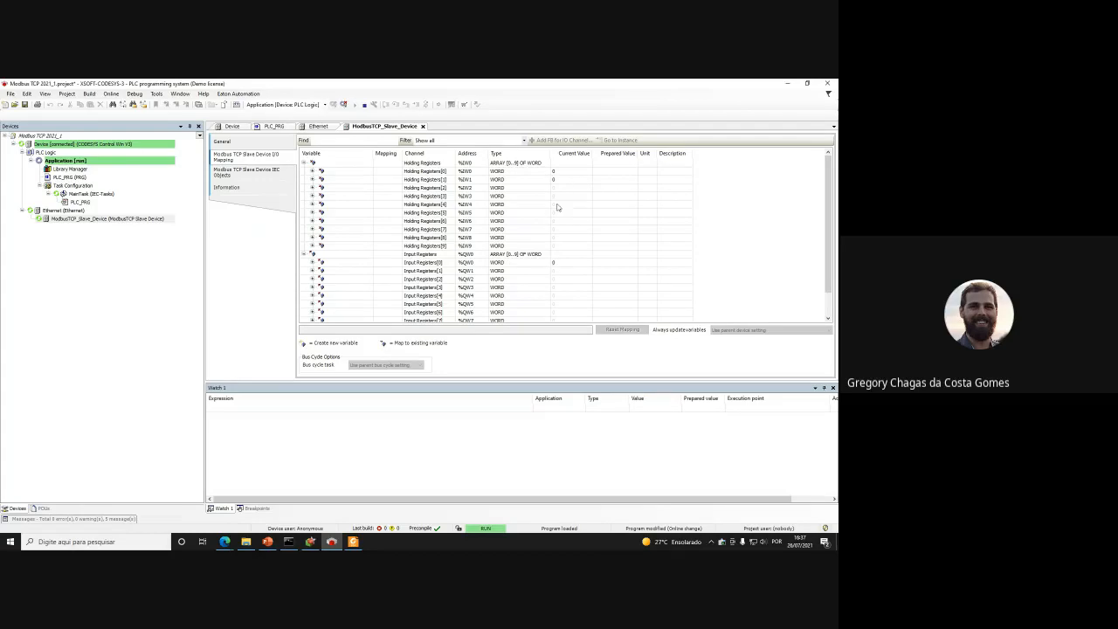
{"action": "left_click", "coordinate": [279, 126]}
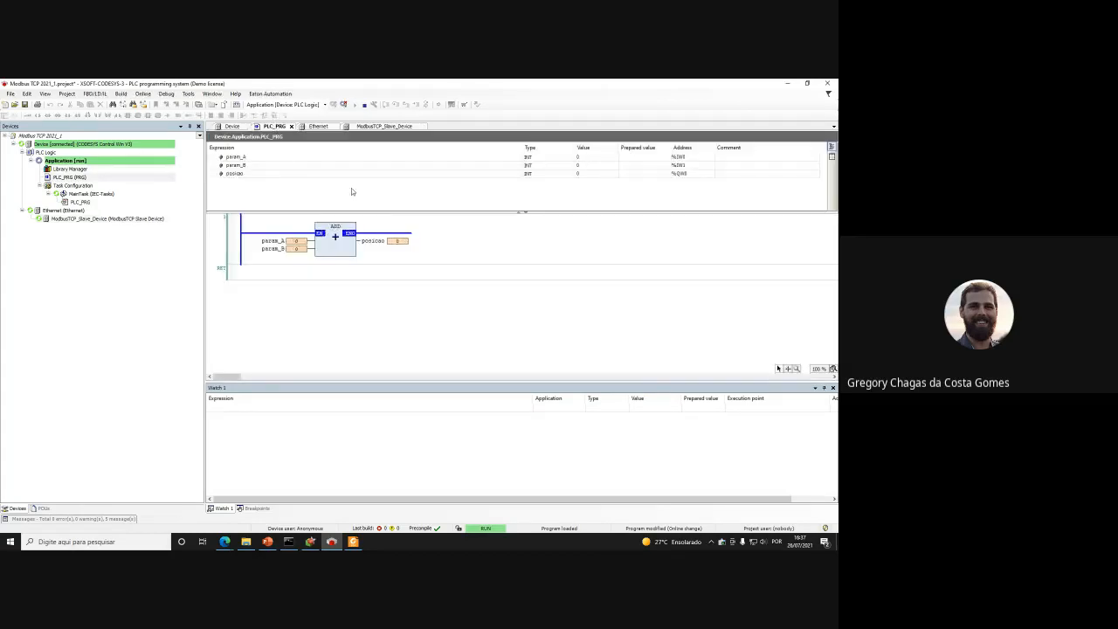
Log out of the PLC, review the address declarations of param_A, param_B and posicao, and log back in
{"action": "left_click", "coordinate": [342, 104]}
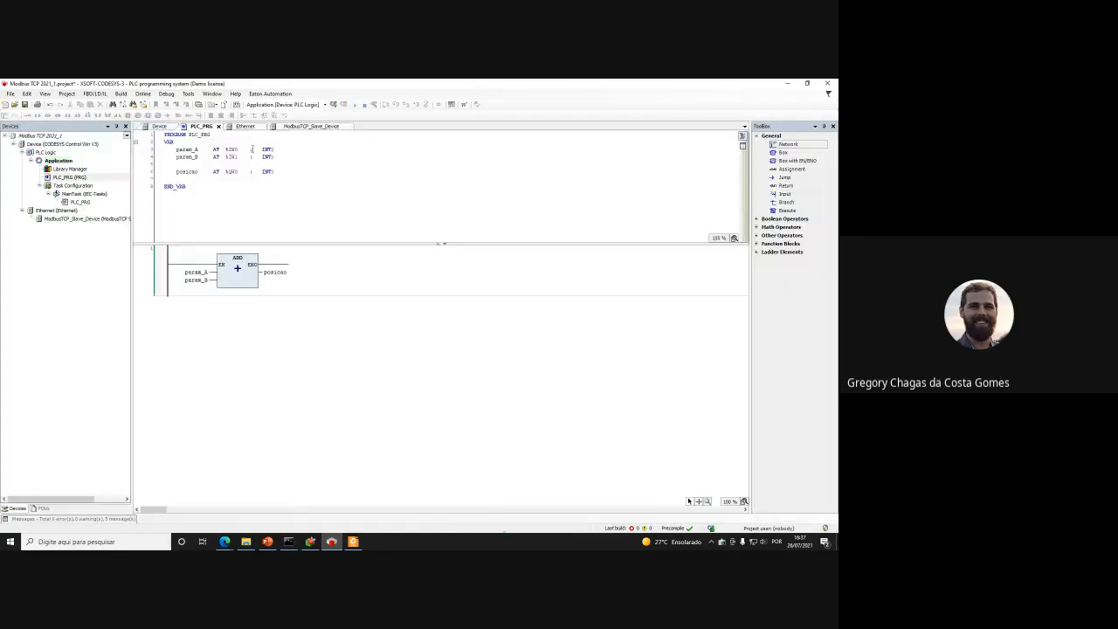
{"action": "left_click_drag", "start_coordinate": [166, 150], "coordinate": [278, 172]}
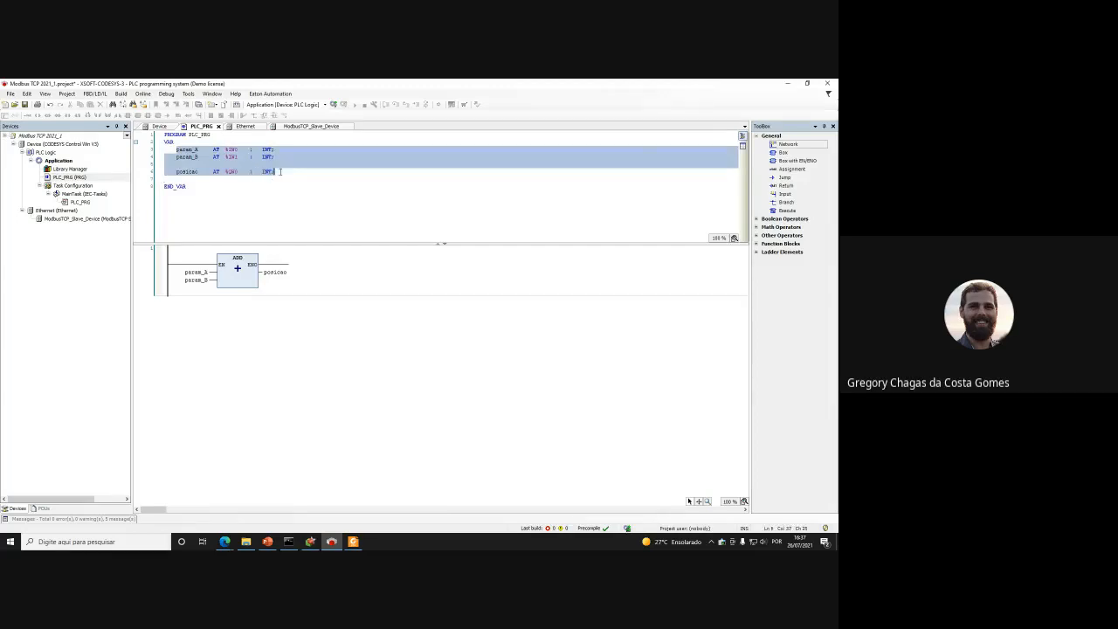
{"action": "left_click", "coordinate": [227, 145]}
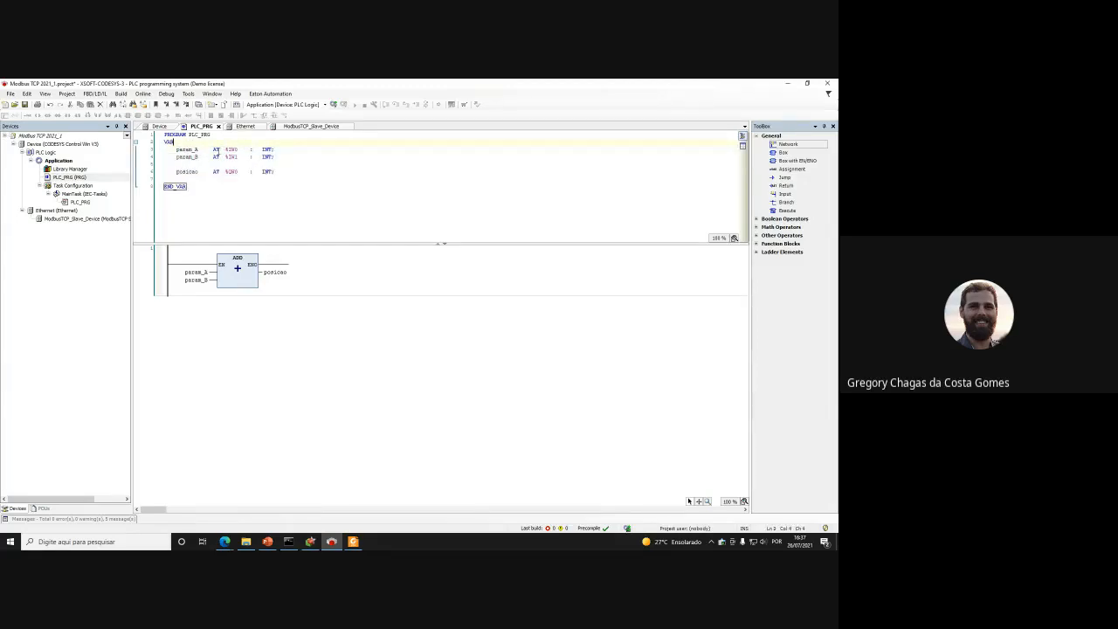
{"action": "left_click", "coordinate": [189, 149]}
{"action": "left_click", "coordinate": [272, 150]}
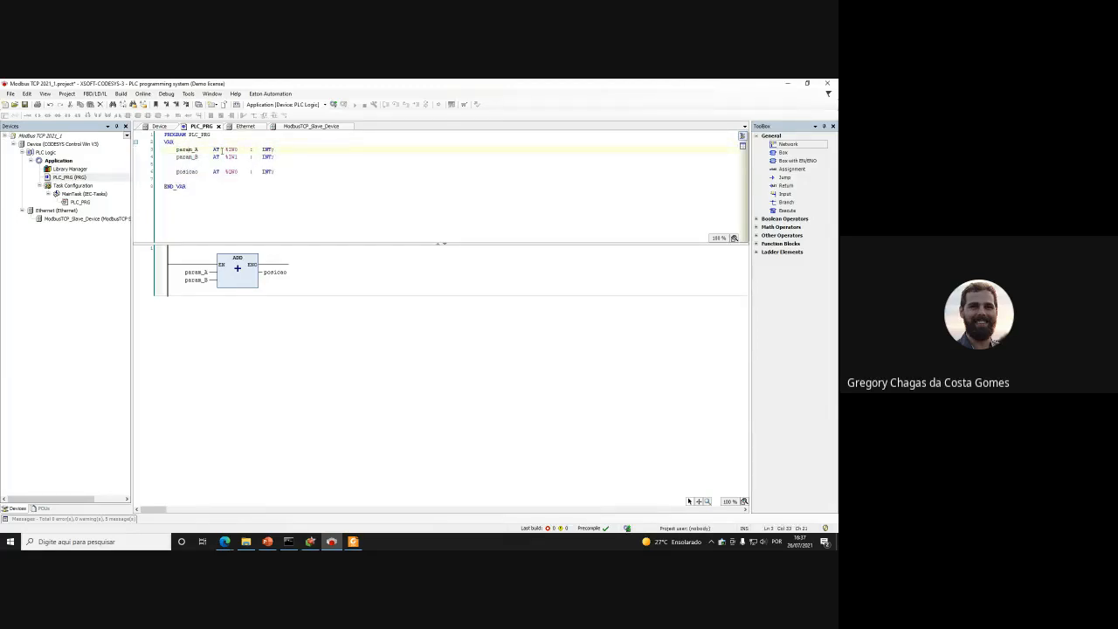
{"action": "left_click_drag", "start_coordinate": [213, 149], "coordinate": [241, 174]}
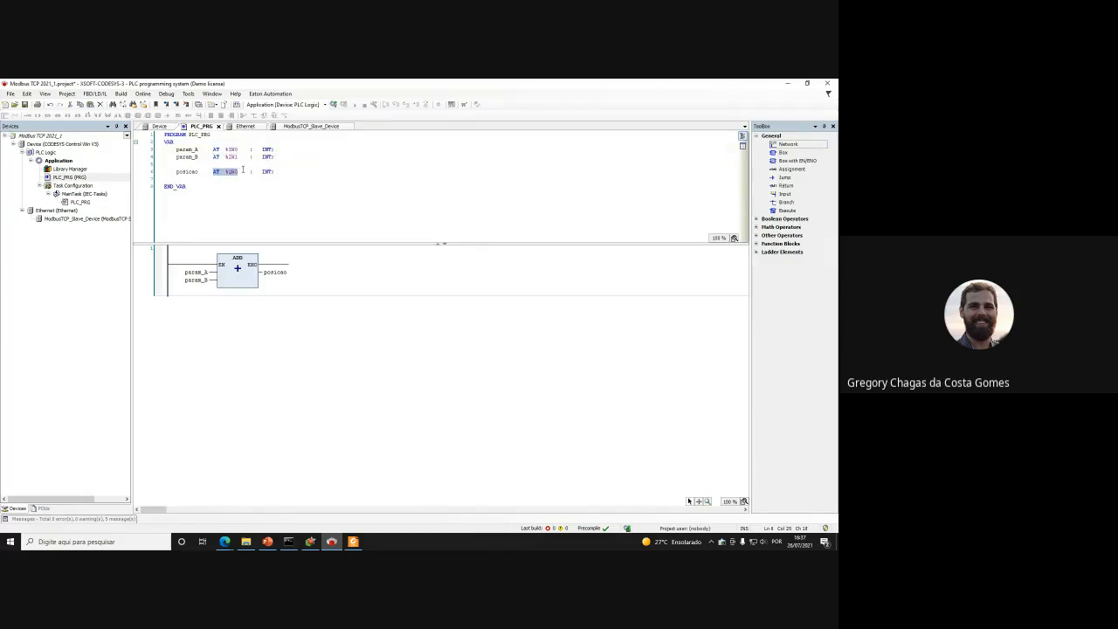
{"action": "left_click", "coordinate": [333, 105]}
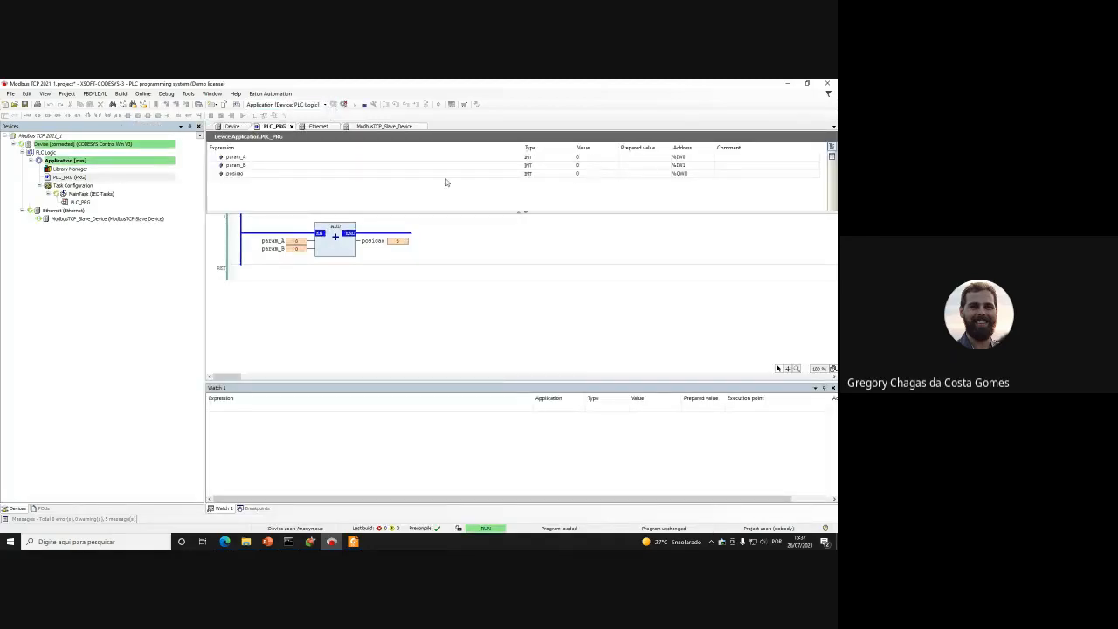
Display the slave's I/O mapping, switch to E3 Studio and activate communication of the Modbus driver
{"action": "double_click", "coordinate": [80, 220]}
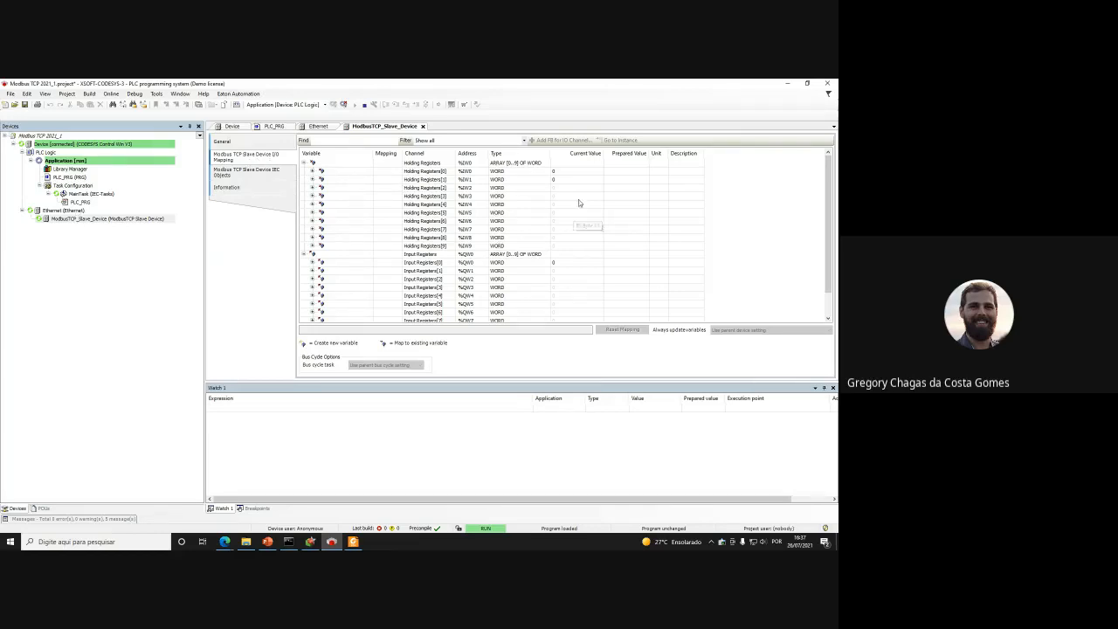
{"action": "left_click", "coordinate": [311, 542]}
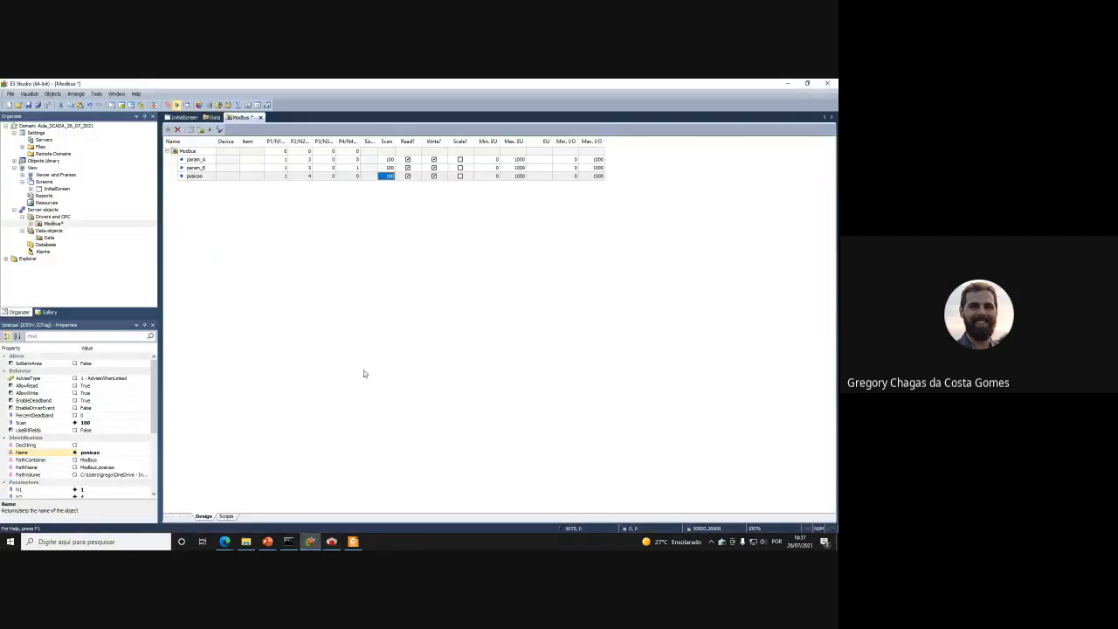
{"action": "left_click", "coordinate": [210, 130]}
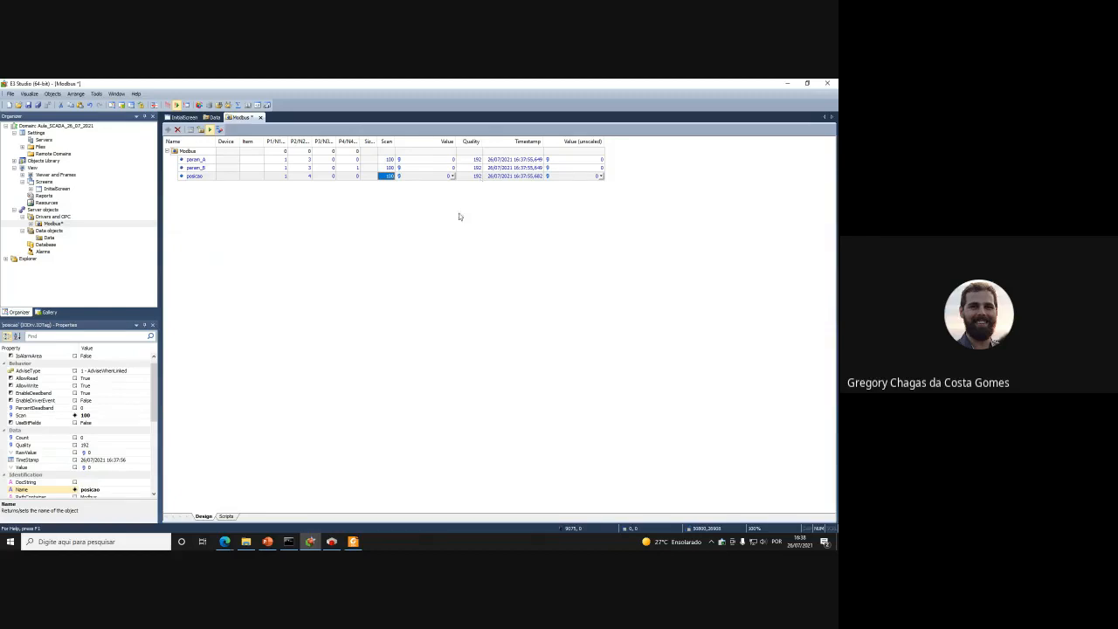
Write the value 2 to the param_A tag and 6 to the param_B tag of the Modbus driver
{"action": "left_click", "coordinate": [423, 175]}
{"action": "left_click", "coordinate": [429, 160]}
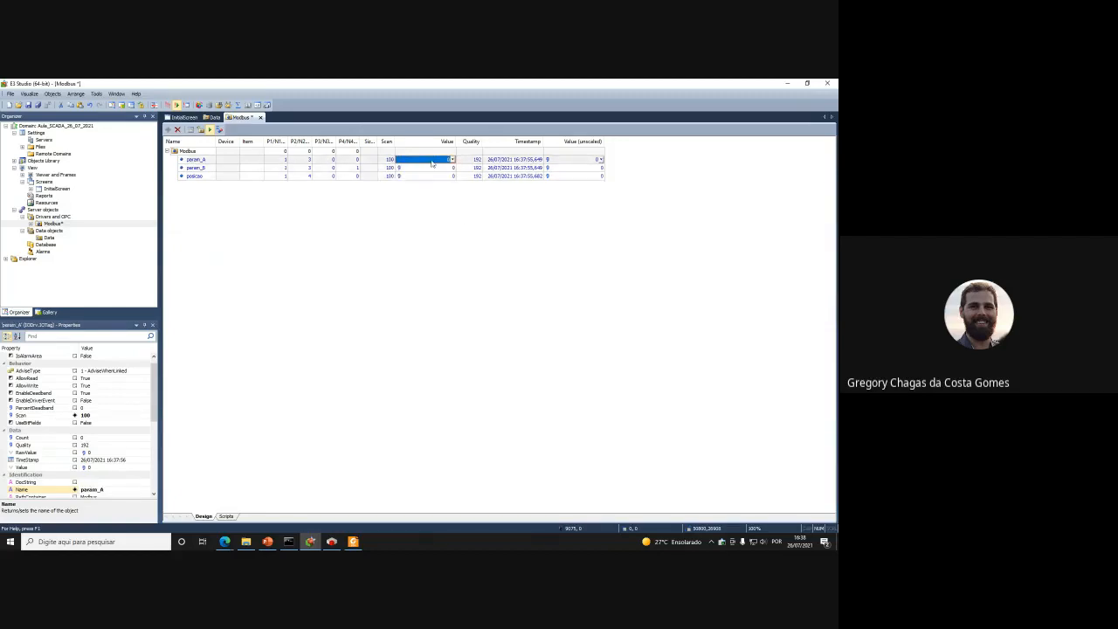
{"action": "key", "text": "Down"}
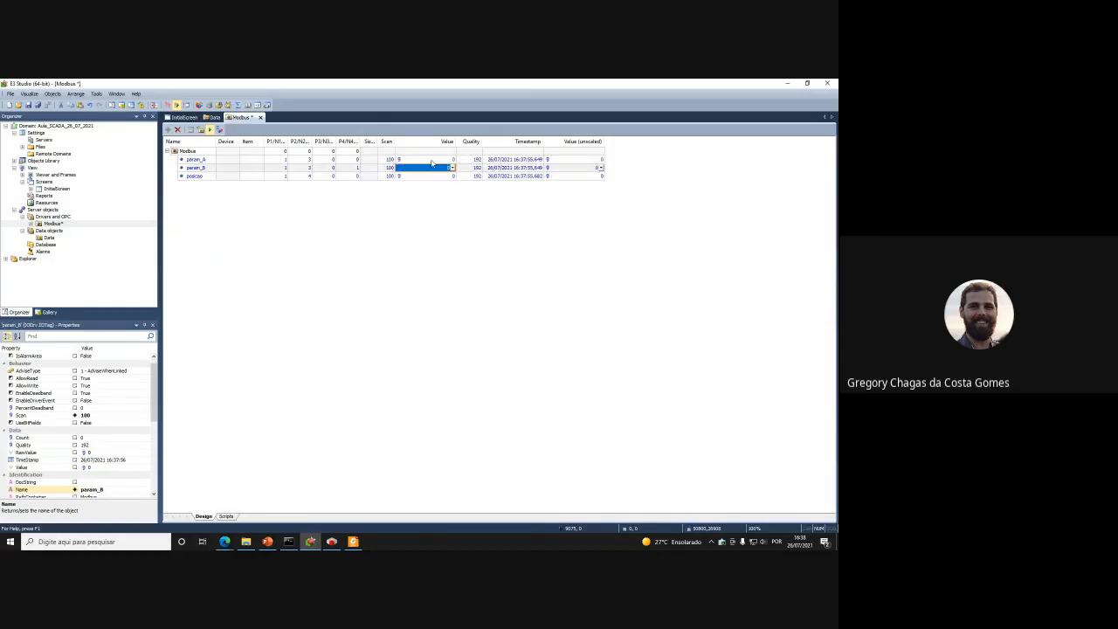
{"action": "key", "text": "Down"}
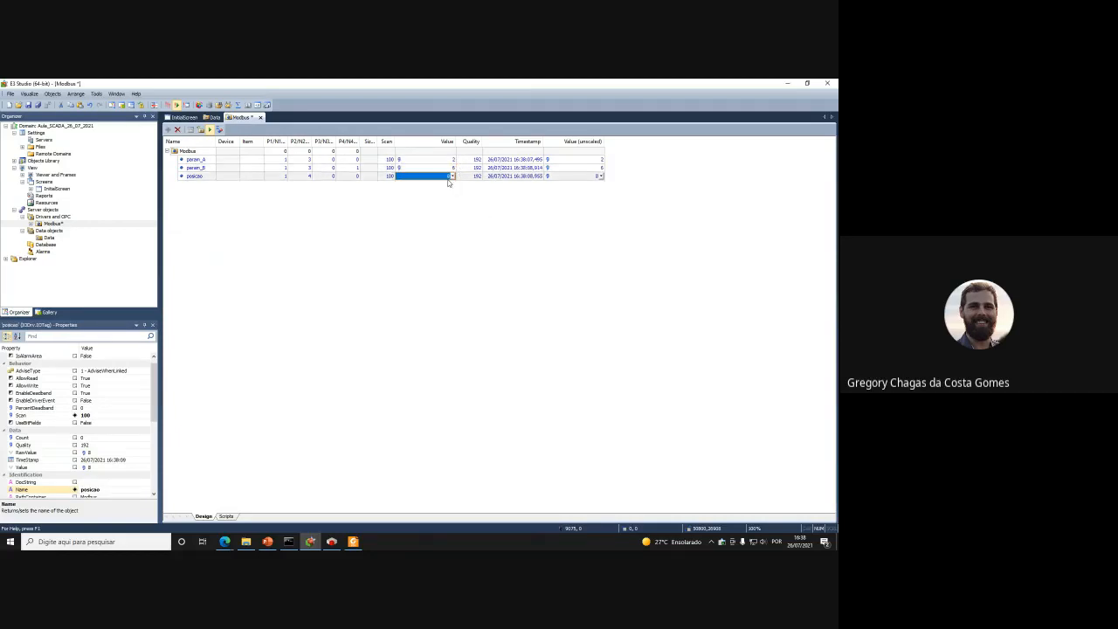
Compare the slave's register values in XSOFT-CODESYS with the param_A, param_B and posicao tag values in E3 Studio
{"action": "left_click", "coordinate": [332, 541]}
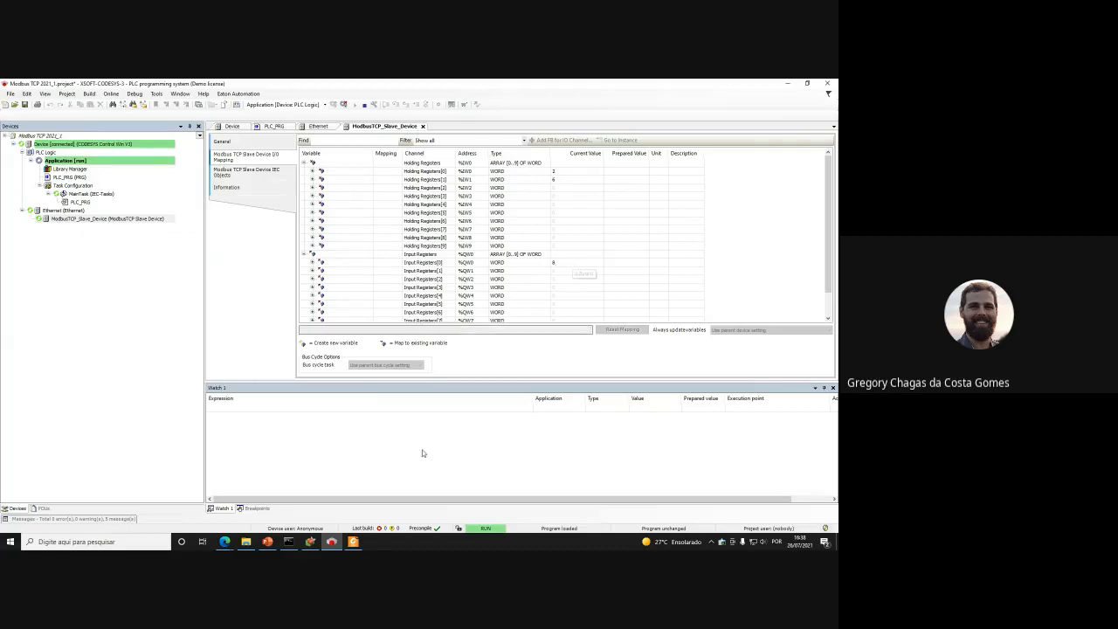
{"action": "left_click", "coordinate": [311, 541]}
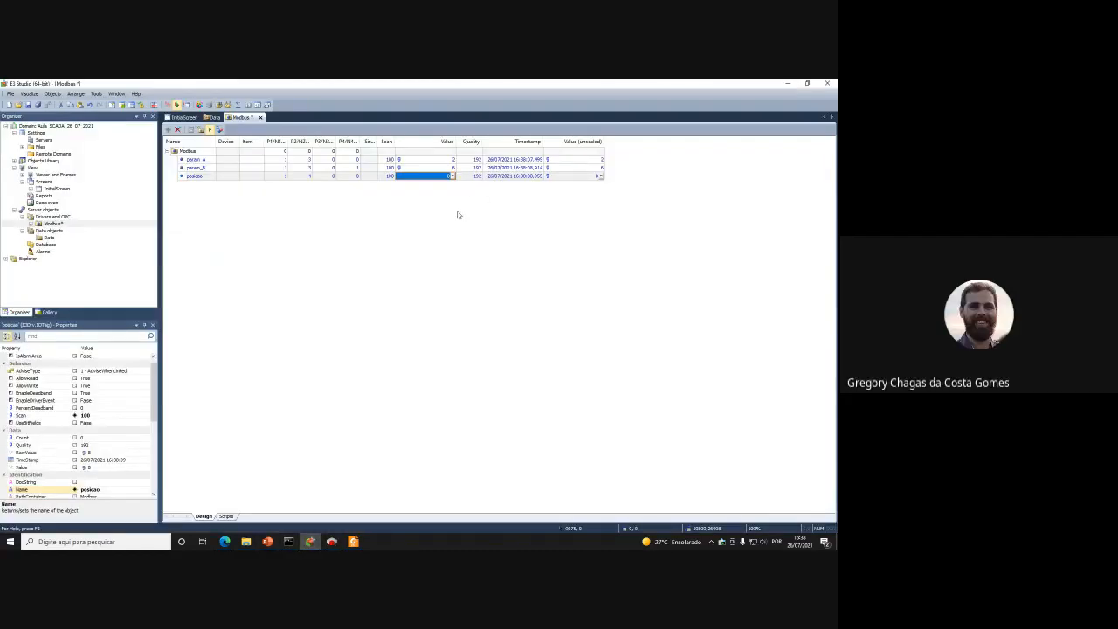
{"action": "left_click", "coordinate": [325, 547]}
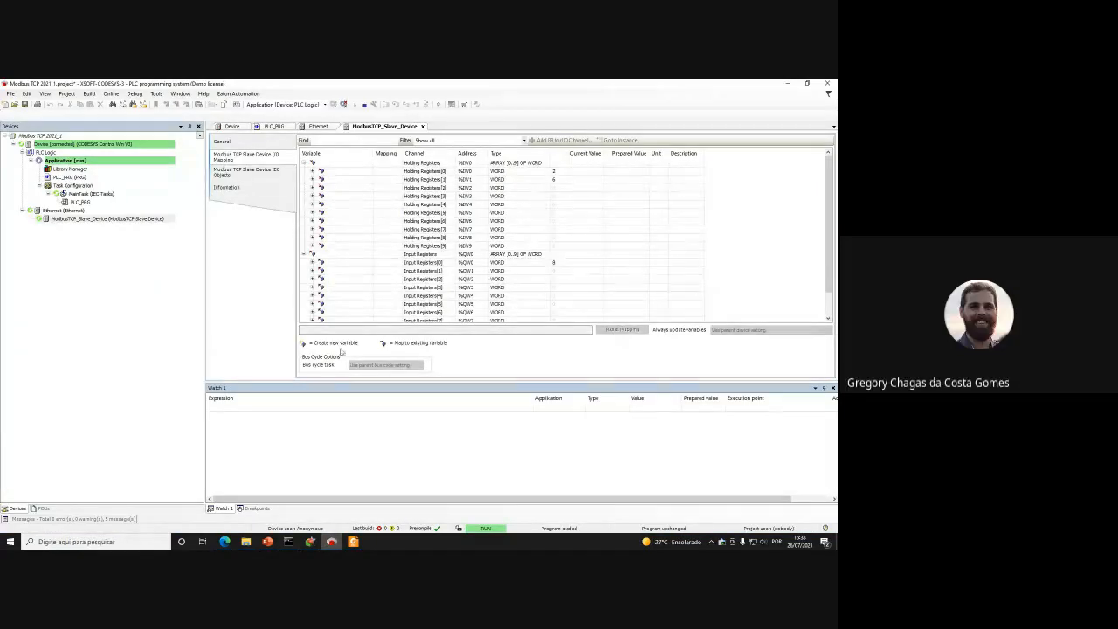
{"action": "left_click", "coordinate": [311, 541]}
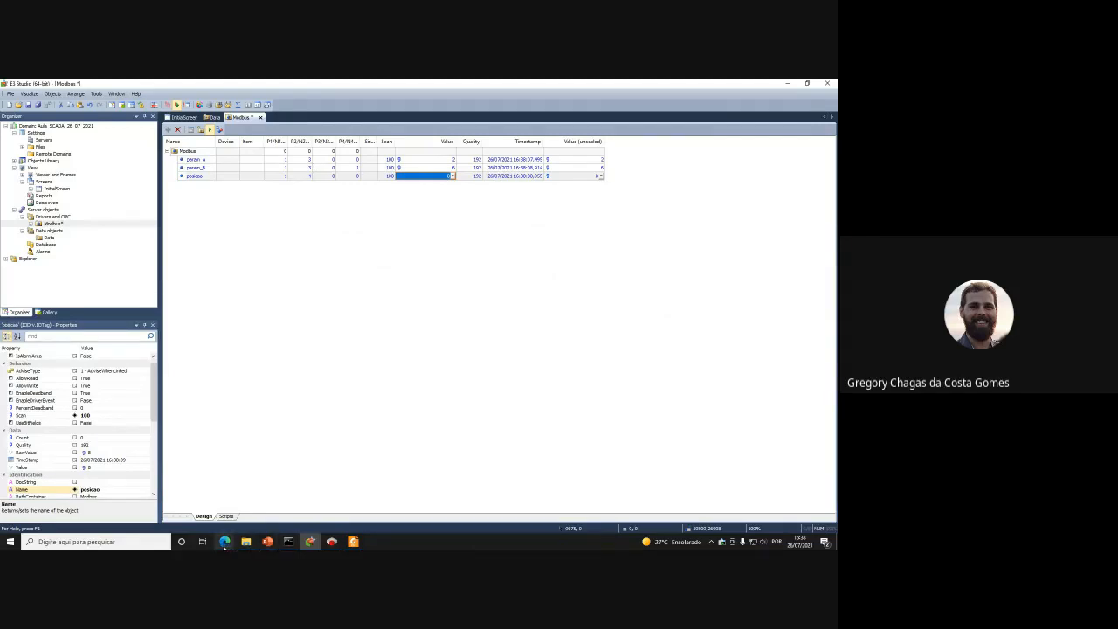
{"action": "left_click", "coordinate": [224, 542]}
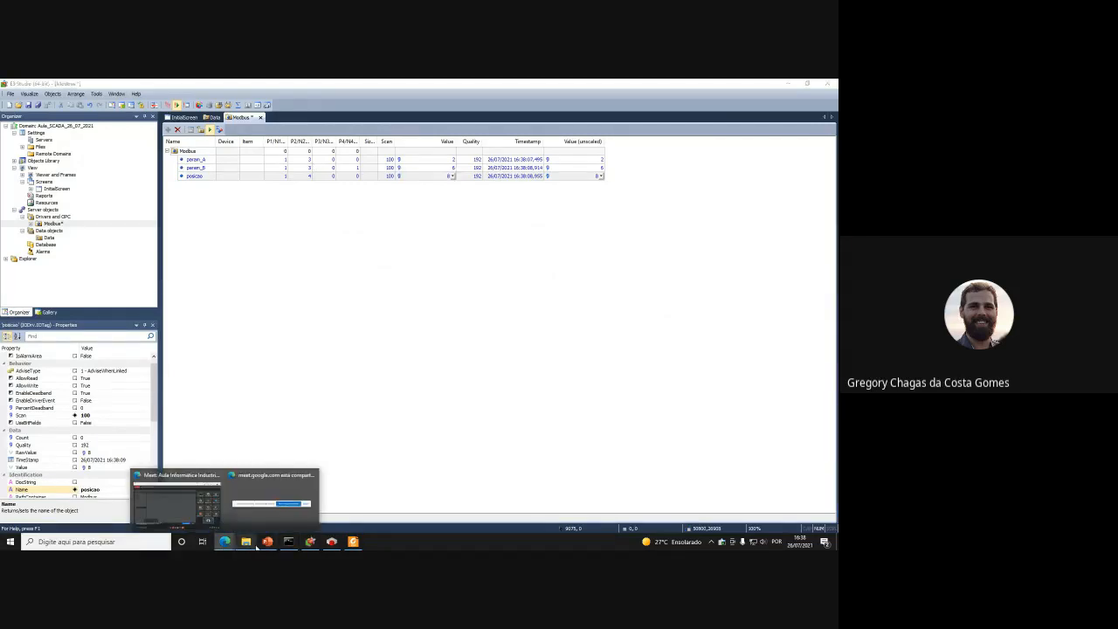
{"action": "left_click", "coordinate": [331, 542]}
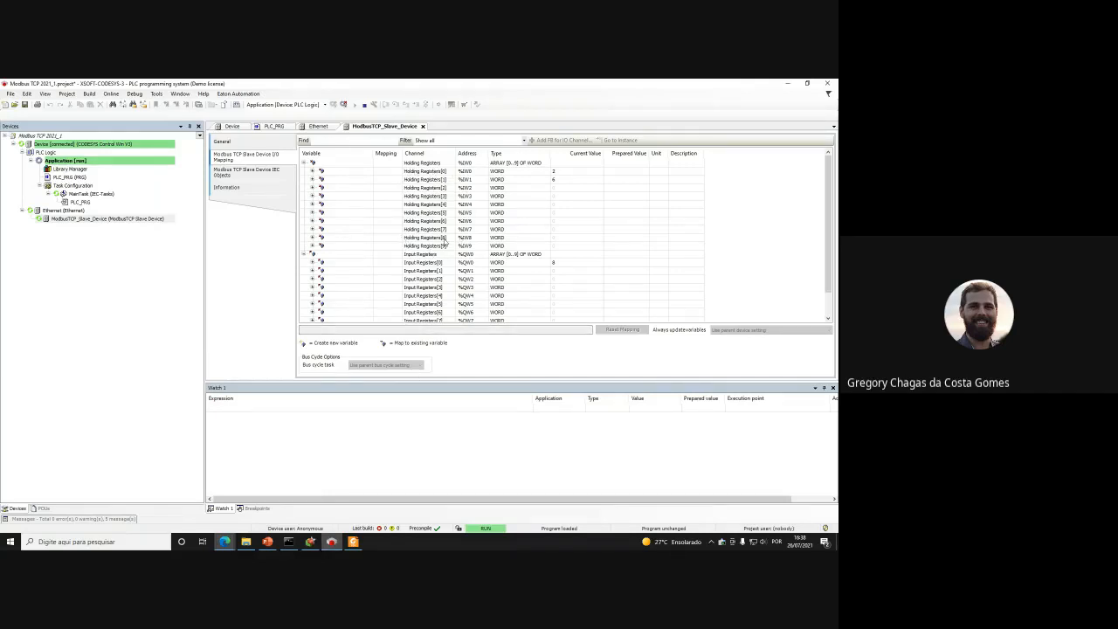
{"action": "left_click", "coordinate": [310, 542]}
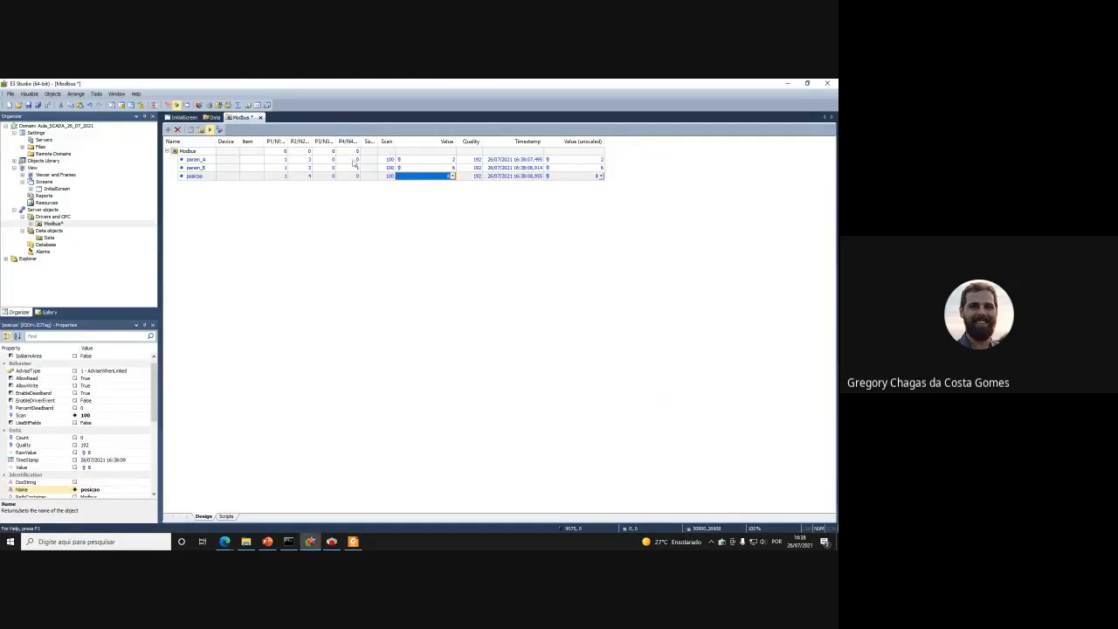
{"action": "left_click", "coordinate": [332, 541]}
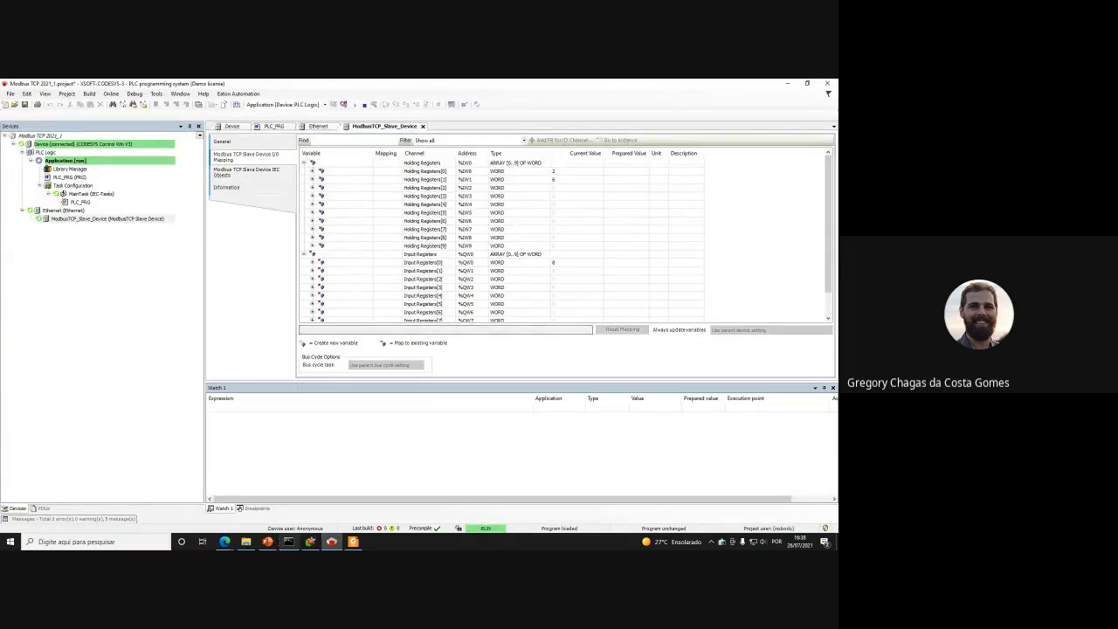
Try to write 45 to the posicao tag in E3 Studio, and check the slave's registers in XSOFT-CODESYS
{"action": "key", "text": "alt+Tab"}
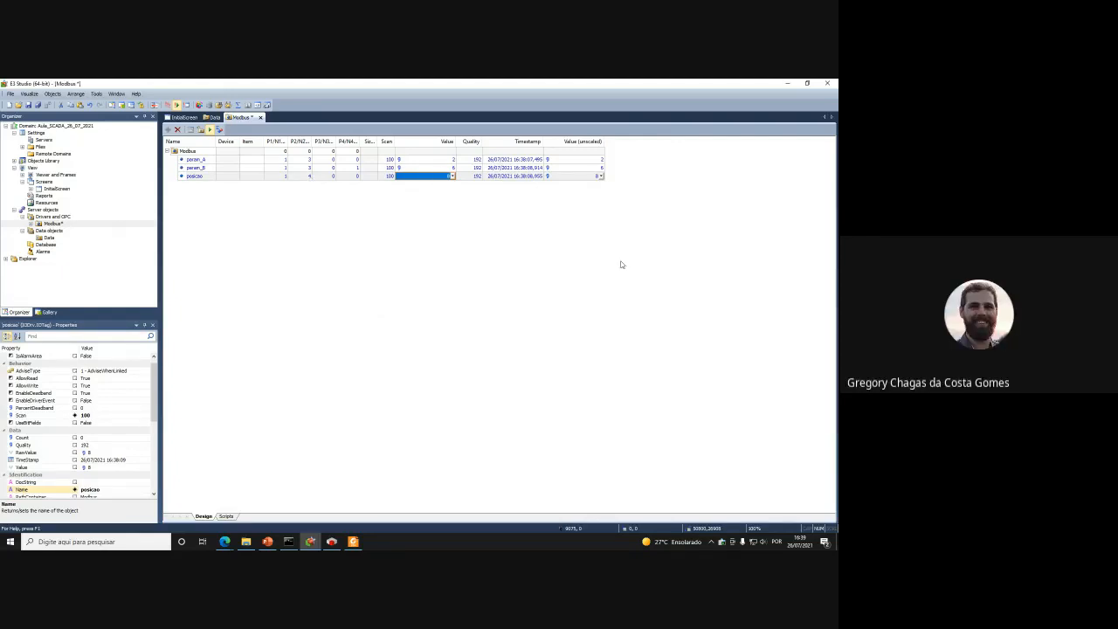
{"action": "type", "text": "45"}
{"action": "key", "text": "Return"}
{"action": "left_click", "coordinate": [439, 168]}
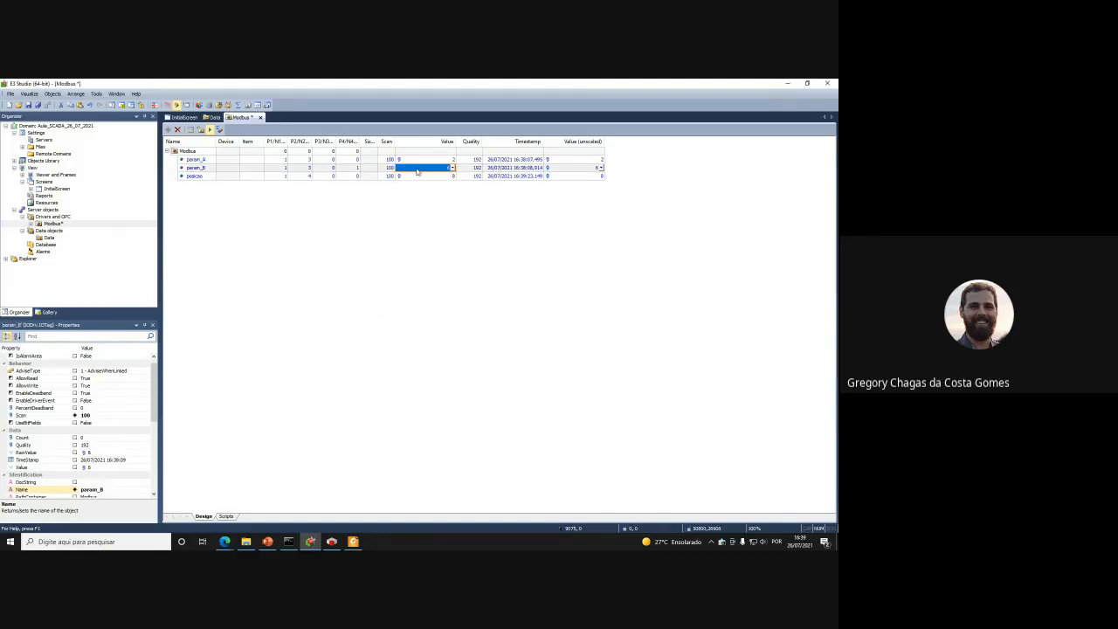
{"action": "left_click", "coordinate": [311, 541]}
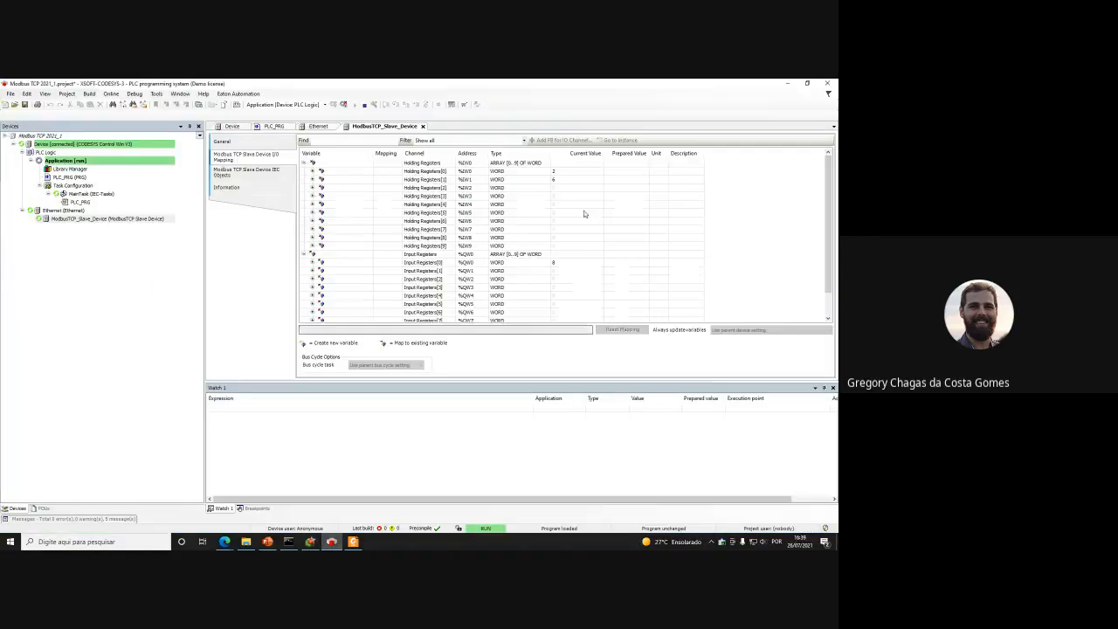
Try to prepare the value 78987 for Holding Registers[1] of the Modbus TCP slave
{"action": "left_click", "coordinate": [626, 180]}
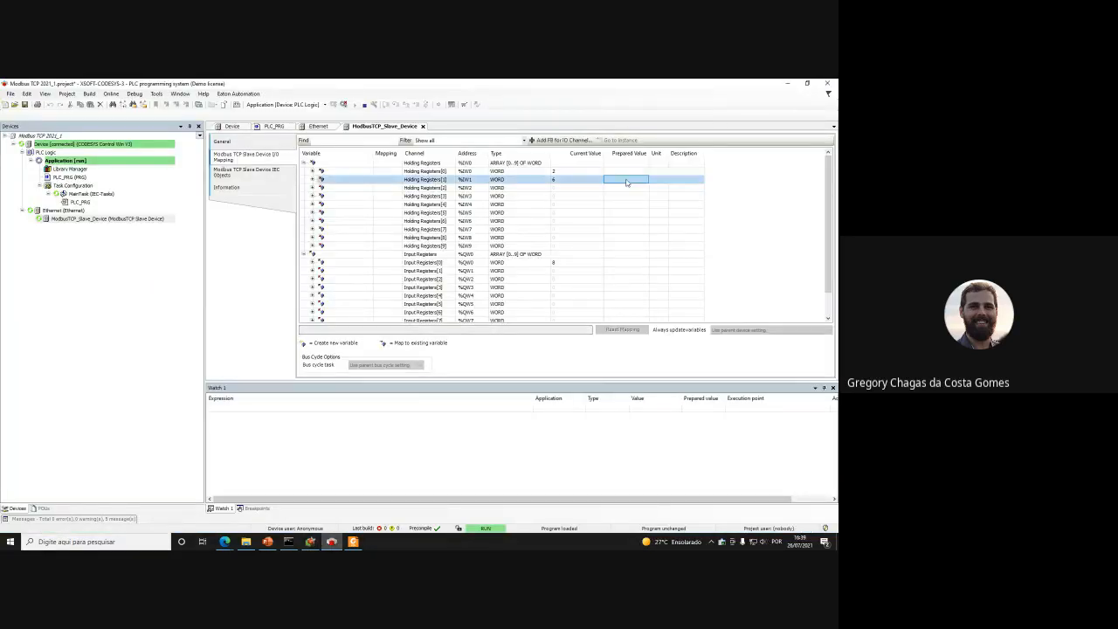
{"action": "type", "text": "6"}
{"action": "left_click", "coordinate": [760, 182]}
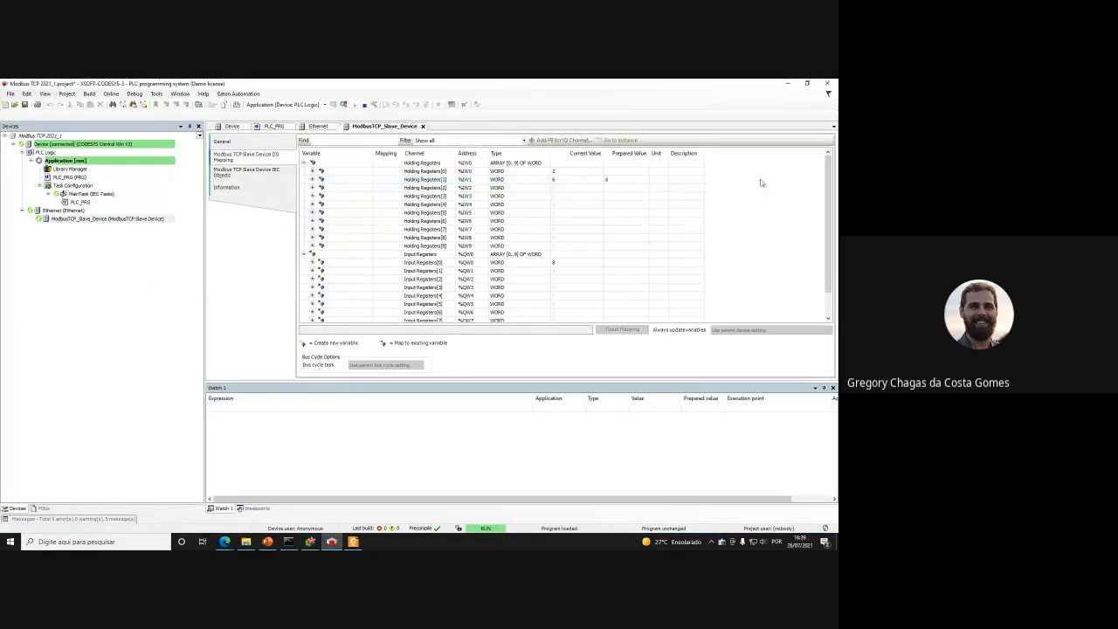
{"action": "left_click", "coordinate": [625, 180]}
{"action": "left_click", "coordinate": [625, 180]}
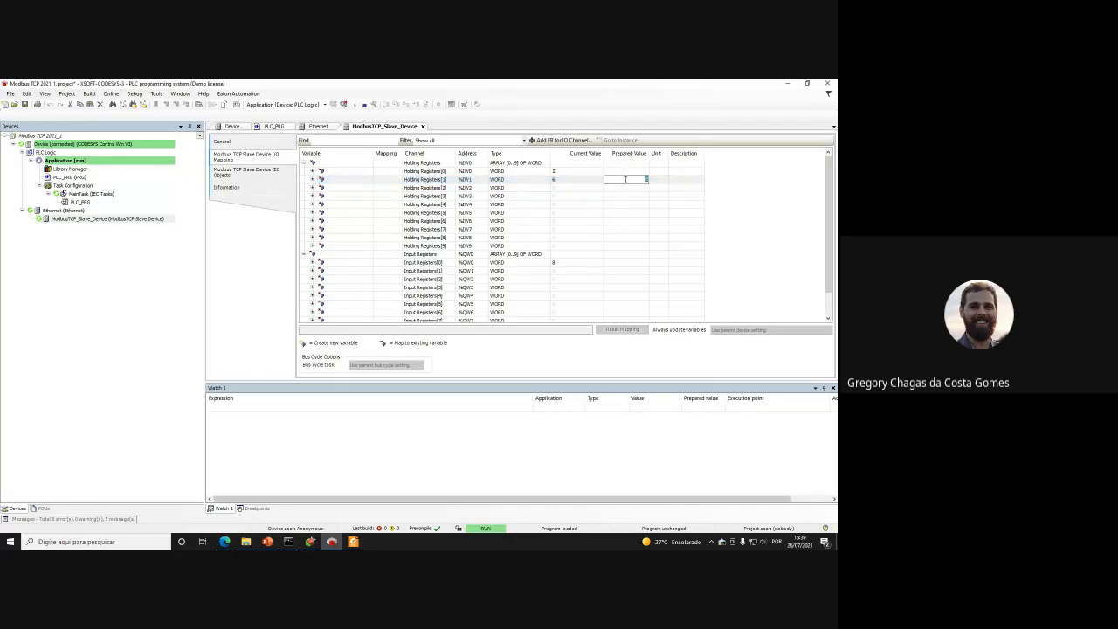
{"action": "type", "text": "78987"}
{"action": "key", "text": "Return"}
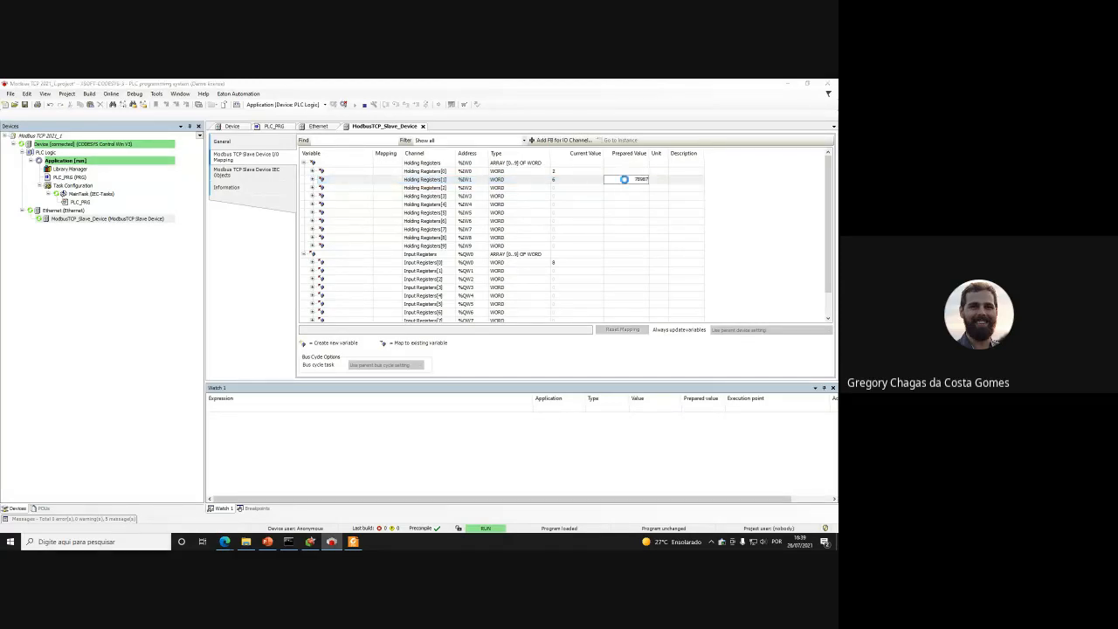
Prepare the value 88 for Holding Registers[1] in the slave's I/O mapping
{"action": "left_click", "coordinate": [481, 341]}
{"action": "type", "text": "88"}
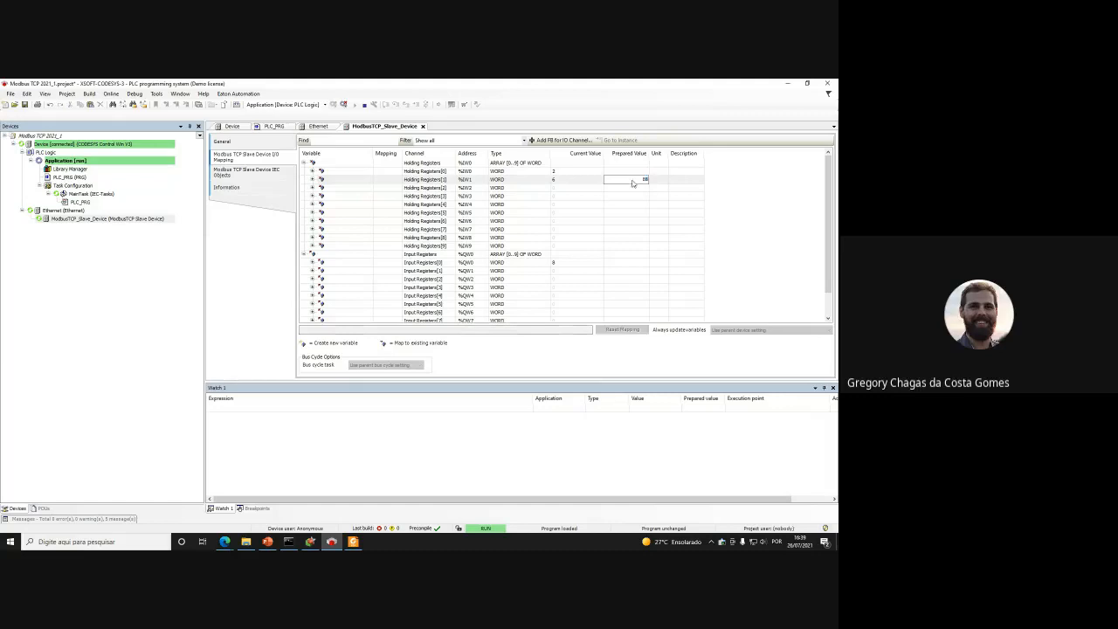
{"action": "left_click", "coordinate": [634, 185]}
{"action": "left_click", "coordinate": [631, 196]}
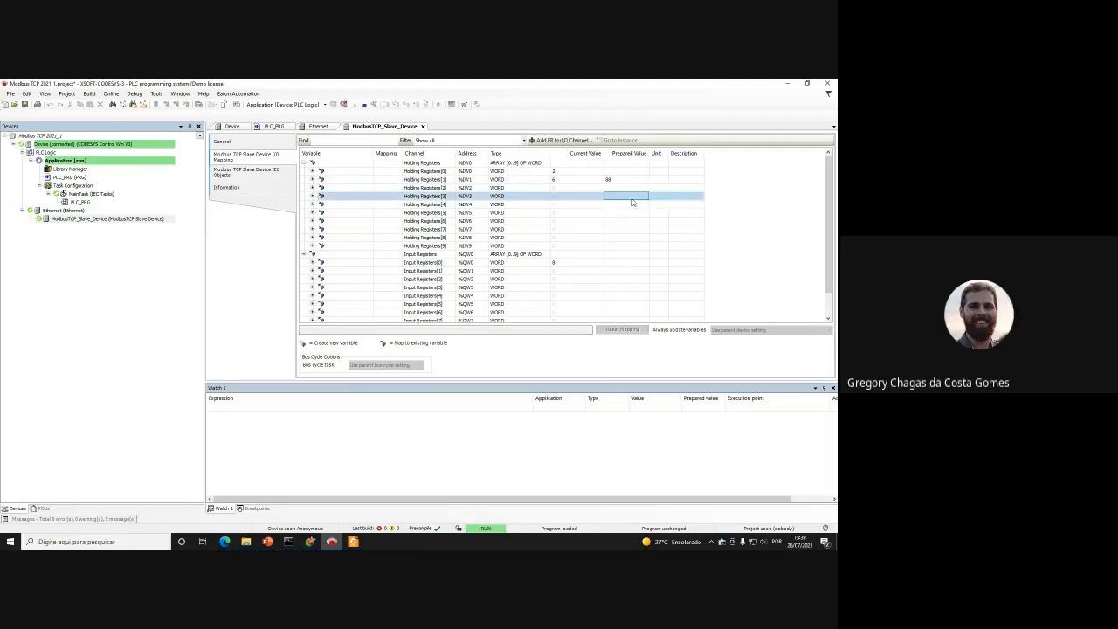
{"action": "left_click", "coordinate": [611, 180]}
{"action": "left_click", "coordinate": [658, 245]}
{"action": "left_click", "coordinate": [626, 180]}
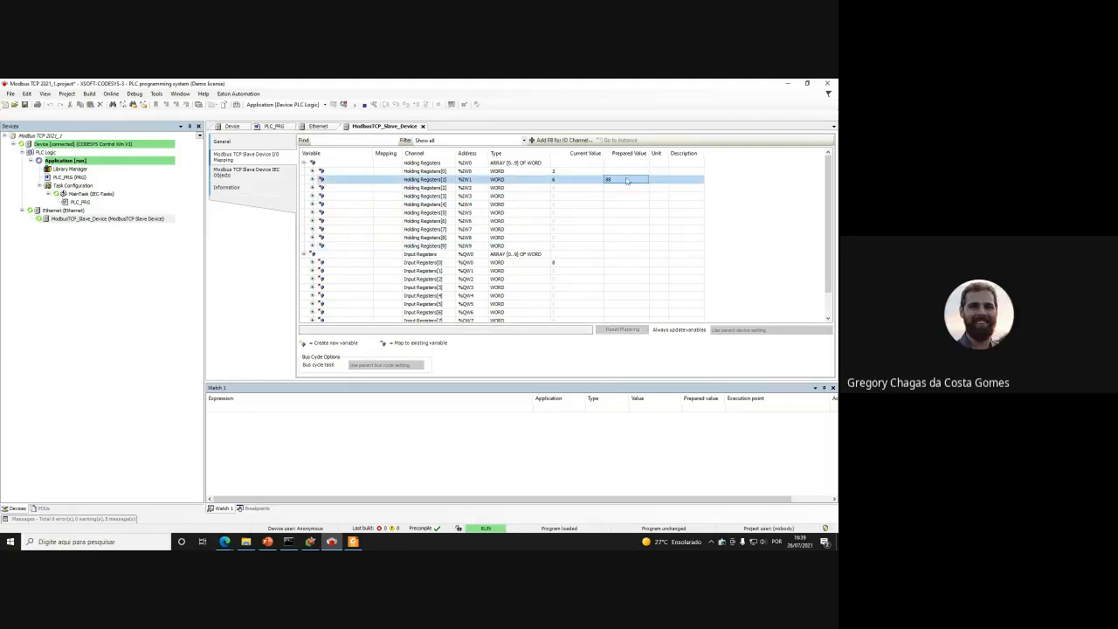
{"action": "right_click", "coordinate": [625, 183]}
{"action": "key", "text": "Escape"}
Display the PLC_PRG program and force all prepared values of Device.Application
{"action": "left_click", "coordinate": [273, 126]}
{"action": "right_click", "coordinate": [533, 190]}
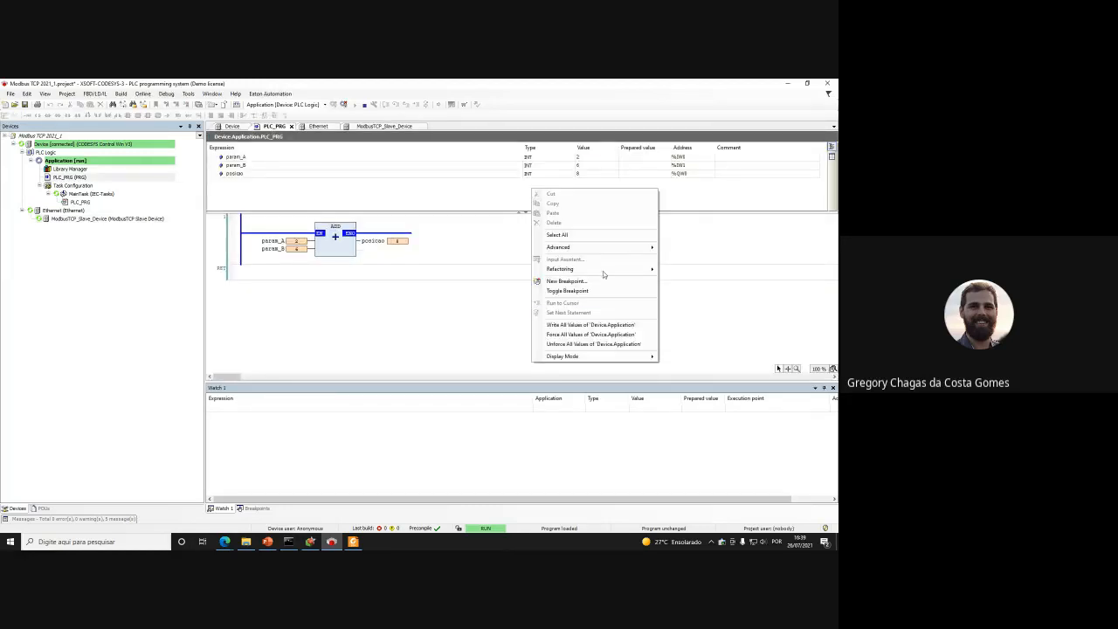
{"action": "left_click", "coordinate": [603, 337]}
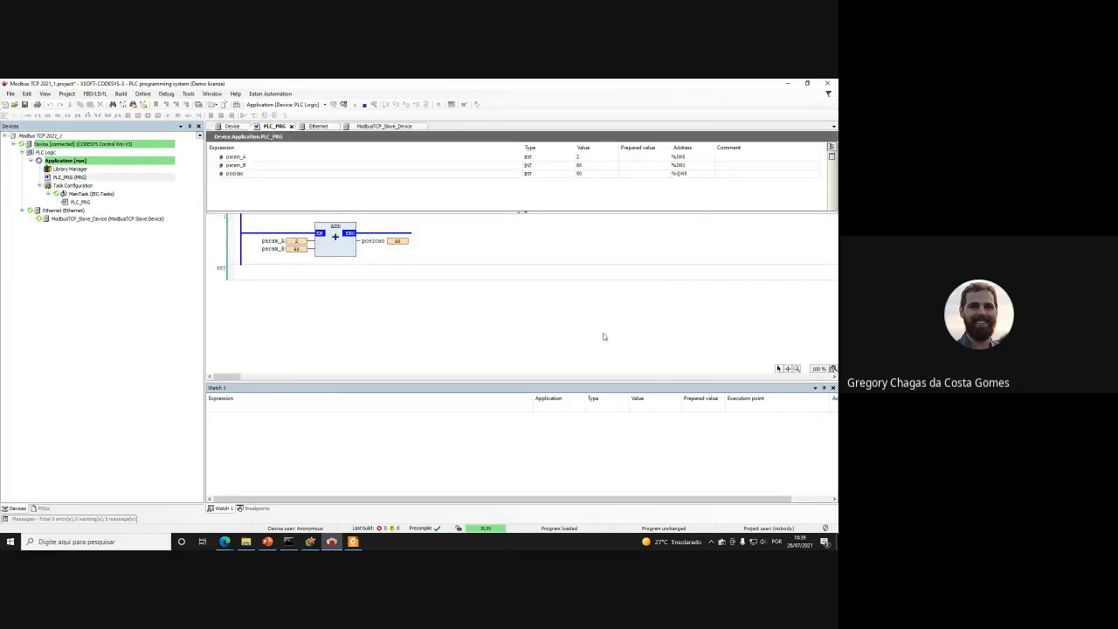
{"action": "right_click", "coordinate": [470, 206]}
{"action": "left_click", "coordinate": [529, 340]}
Compare the Modbus tag values in E3 Studio with the slave's register values in XSOFT-CODESYS, ending in E3 Studio
{"action": "left_click", "coordinate": [310, 541]}
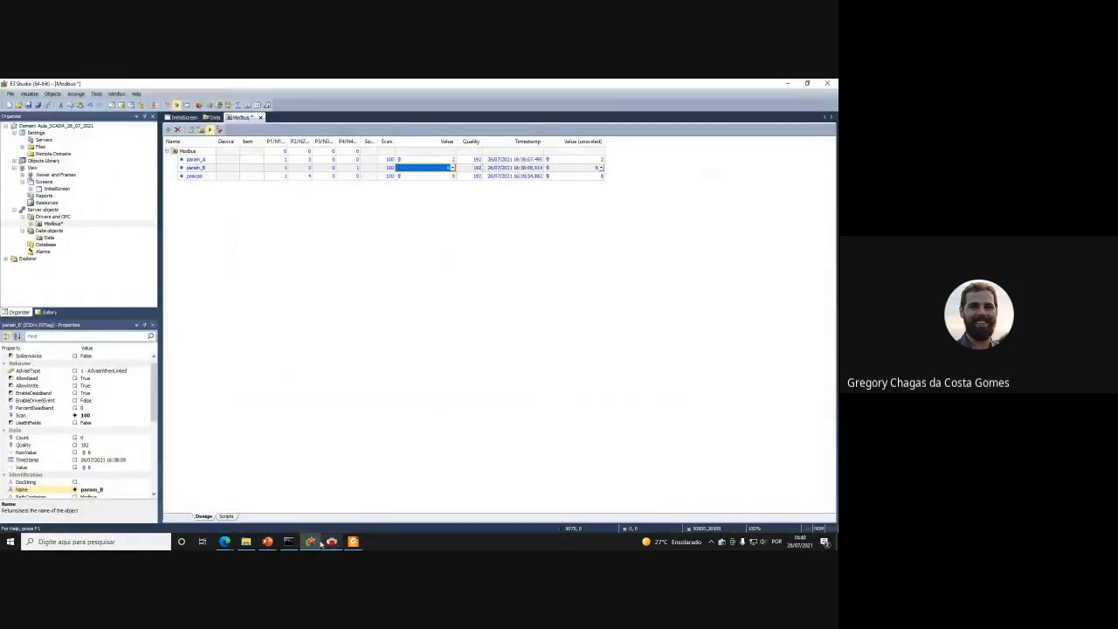
{"action": "left_click", "coordinate": [225, 541]}
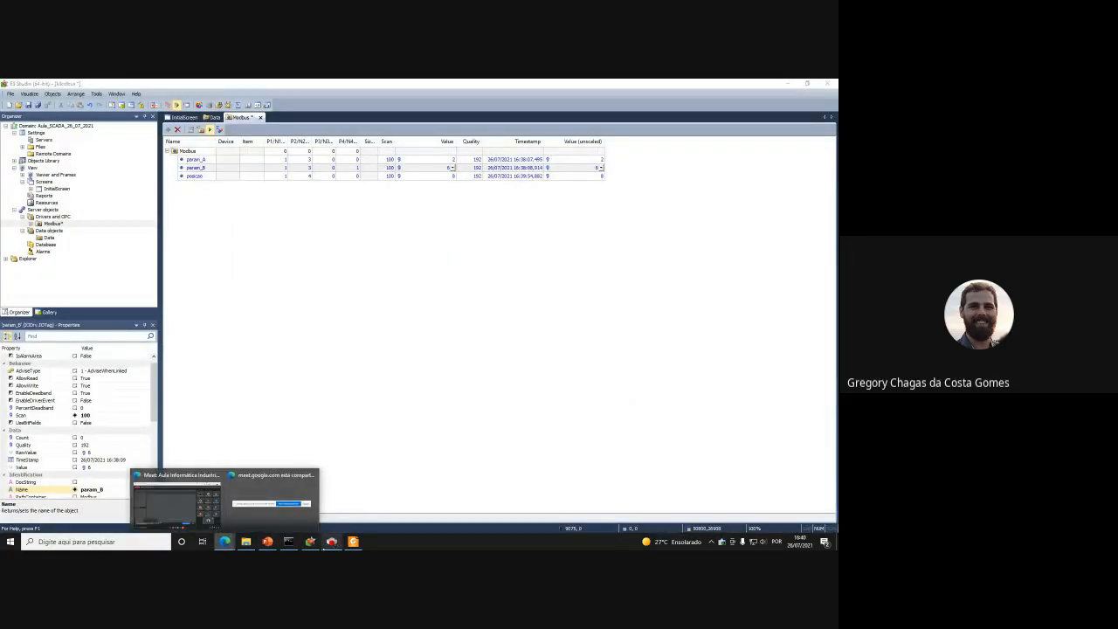
{"action": "left_click", "coordinate": [311, 541]}
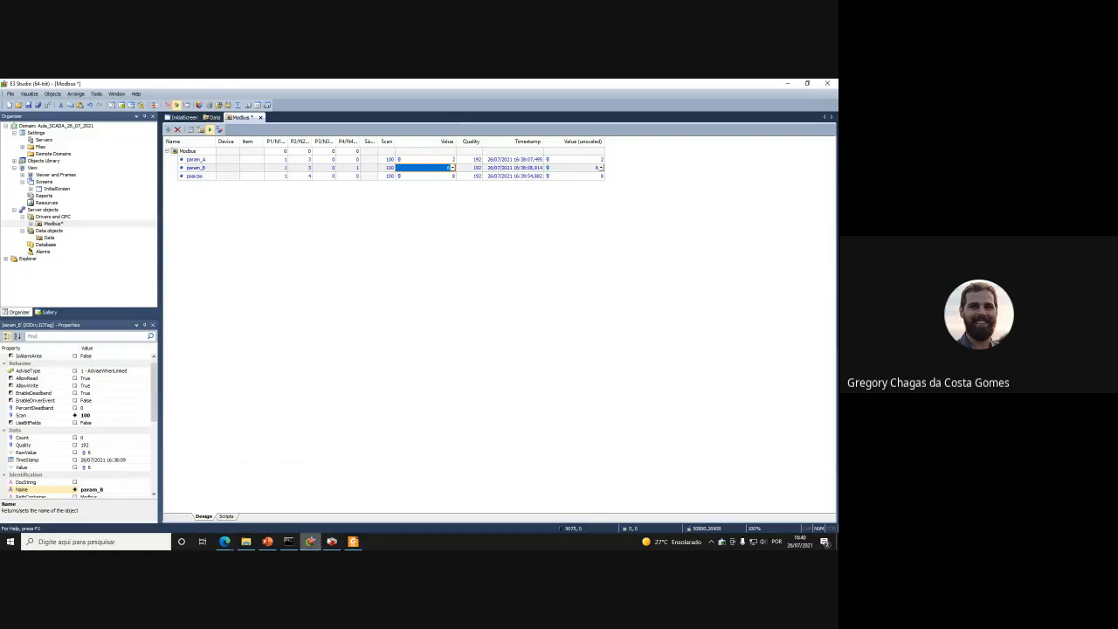
{"action": "left_click", "coordinate": [330, 541]}
{"action": "left_click", "coordinate": [372, 128]}
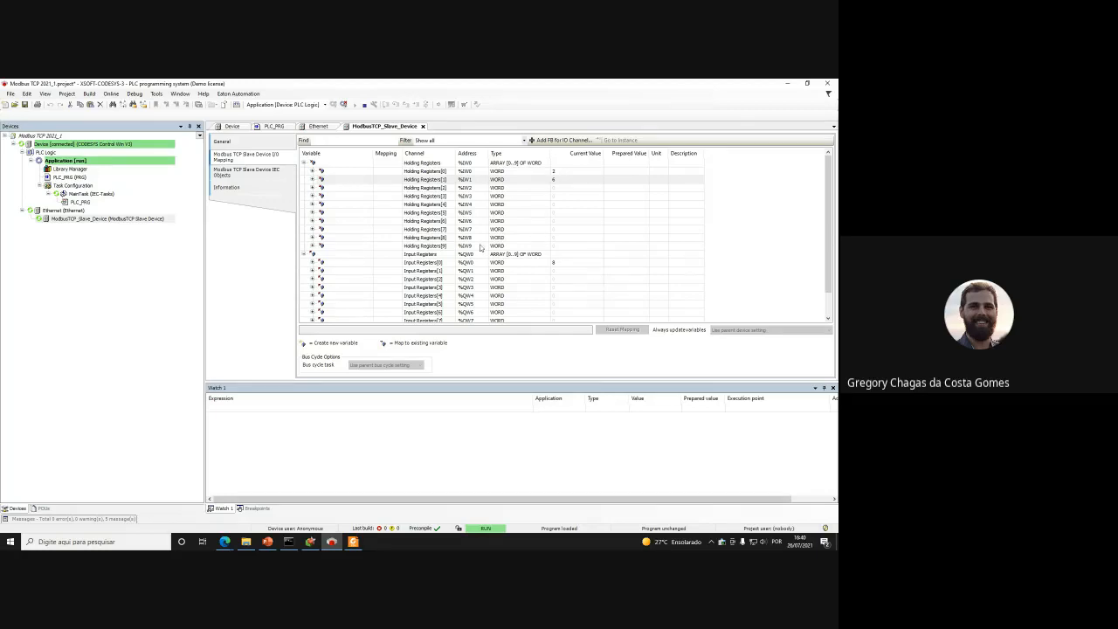
{"action": "left_click", "coordinate": [311, 542]}
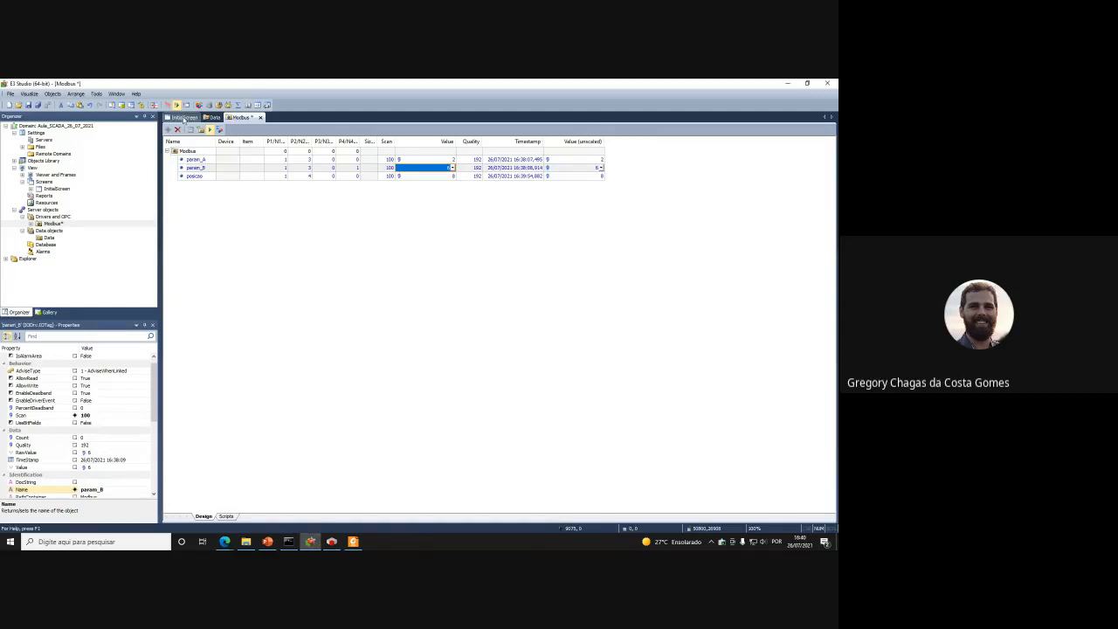
Display InitialScreen and run the application in the viewer, deactivating the active Modbus driver first
{"action": "left_click", "coordinate": [183, 118]}
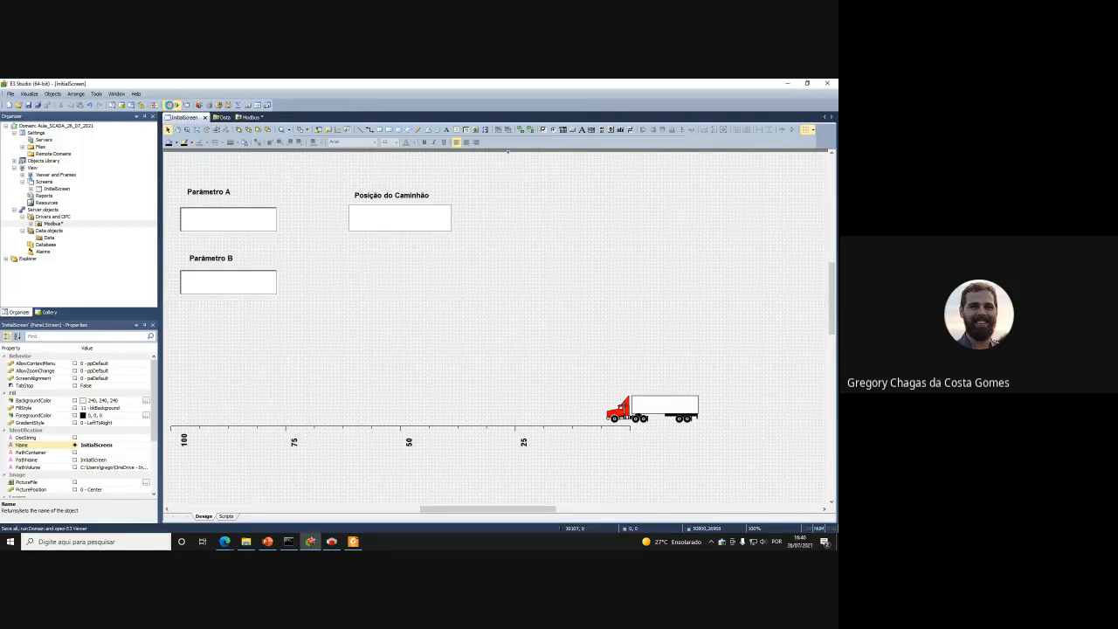
{"action": "left_click", "coordinate": [171, 104]}
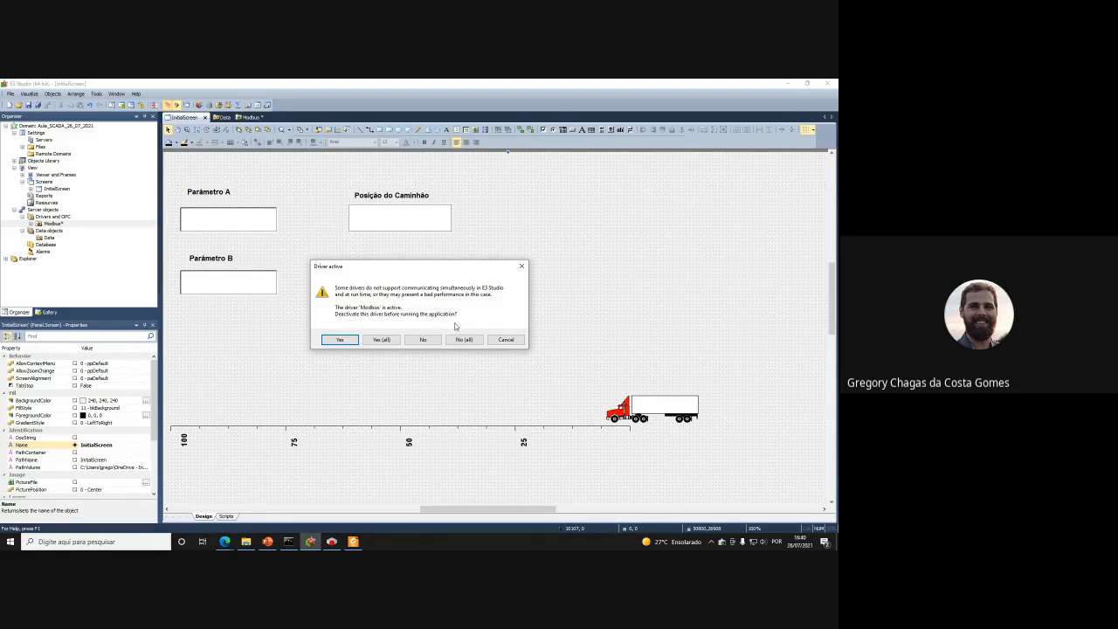
{"action": "left_click", "coordinate": [353, 340]}
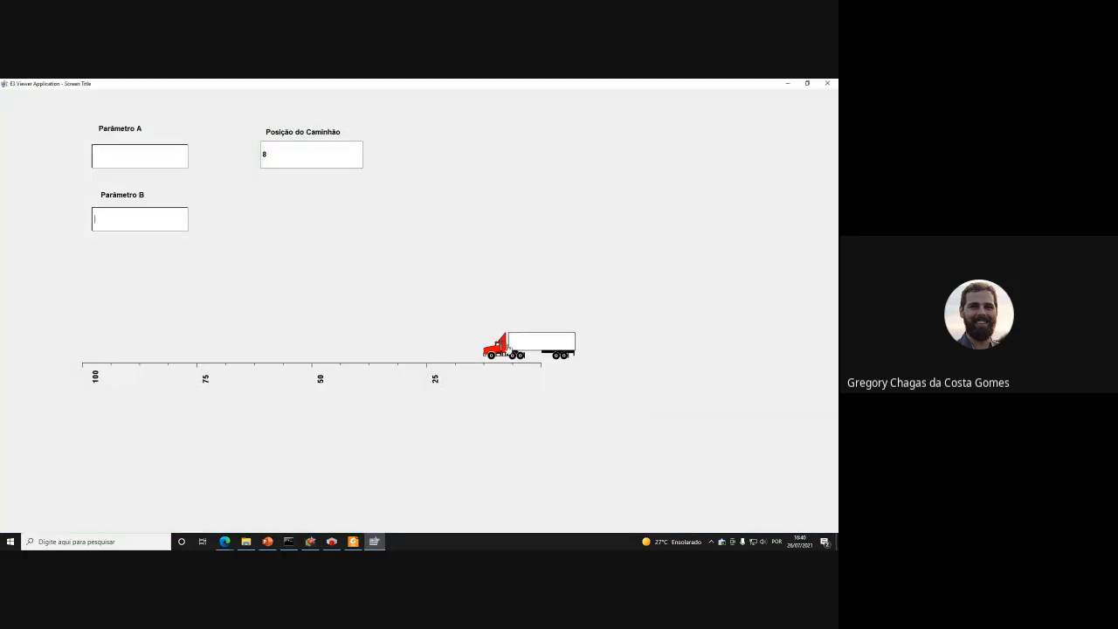
Try to enter 40 for Parâmetro A and 6 for Parâmetro B in the running application, and close the viewer
{"action": "left_click", "coordinate": [171, 157]}
{"action": "left_click", "coordinate": [140, 219]}
{"action": "left_click", "coordinate": [137, 155]}
{"action": "left_click", "coordinate": [158, 220]}
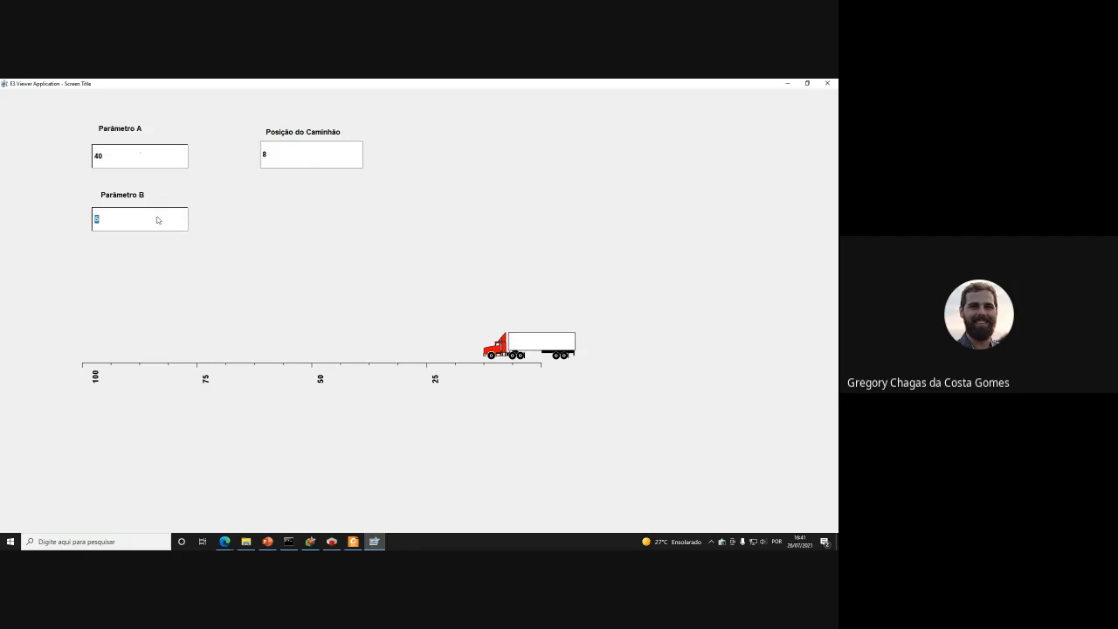
{"action": "left_click", "coordinate": [118, 154]}
{"action": "left_click", "coordinate": [132, 217]}
{"action": "key", "text": "Tab"}
{"action": "left_click", "coordinate": [140, 162]}
{"action": "left_click", "coordinate": [150, 225]}
{"action": "left_click", "coordinate": [827, 84]}
Examine the value links of the Posição do Caminhão display, the truck and both parameter boxes, and check the Modbus tag table
{"action": "left_click", "coordinate": [248, 233]}
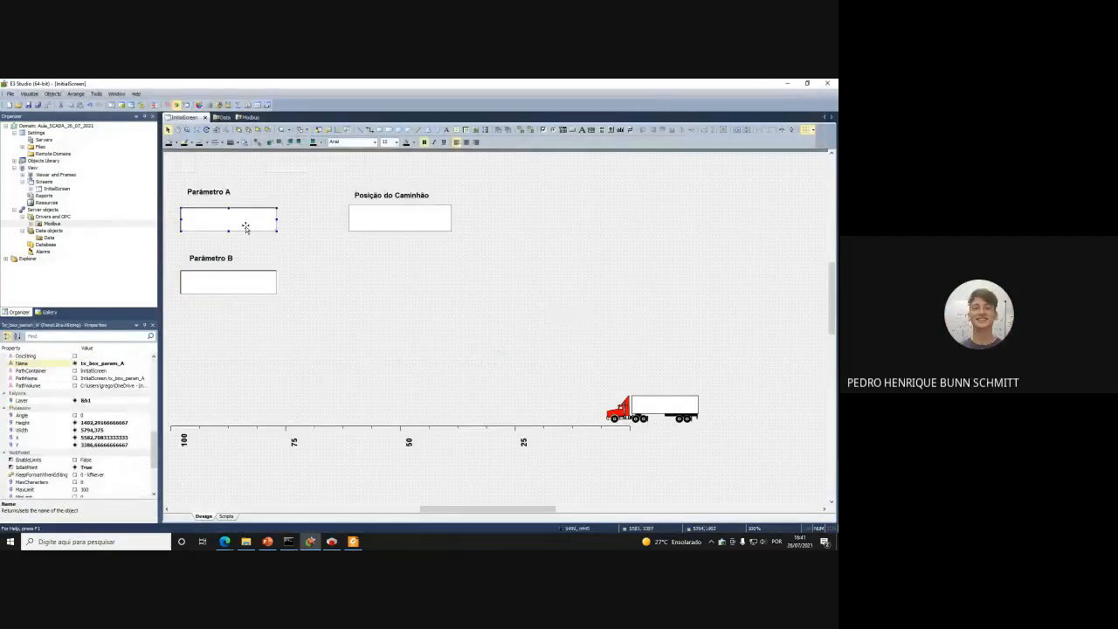
{"action": "right_click", "coordinate": [248, 227]}
{"action": "key", "text": "Escape"}
{"action": "left_click", "coordinate": [370, 225]}
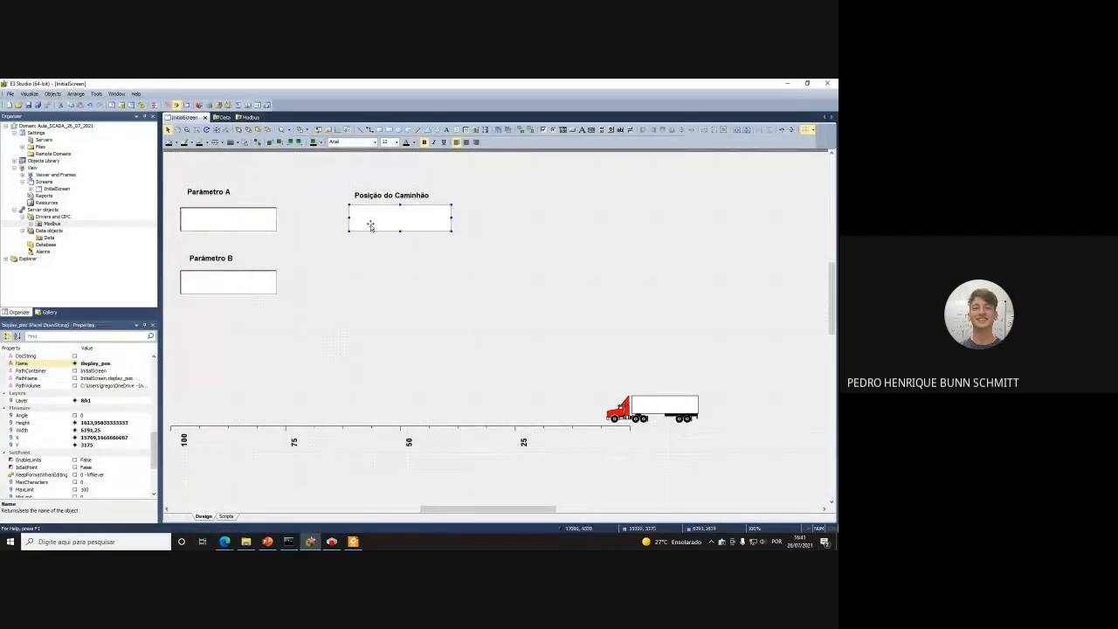
{"action": "right_click", "coordinate": [370, 225]}
{"action": "left_click", "coordinate": [614, 337]}
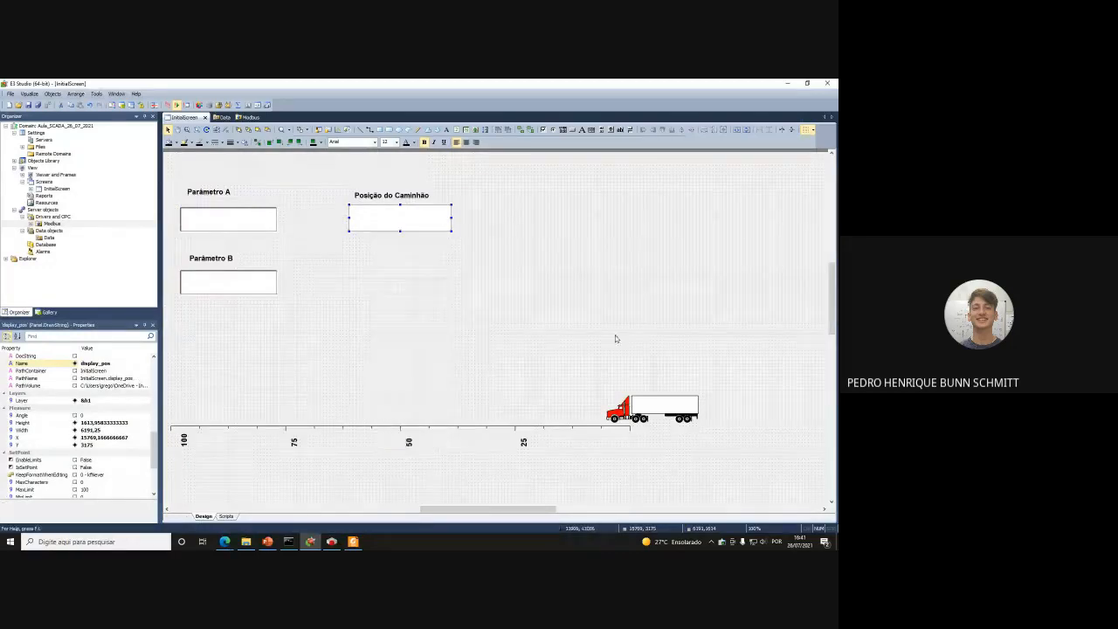
{"action": "right_click", "coordinate": [423, 217]}
{"action": "left_click", "coordinate": [457, 434]}
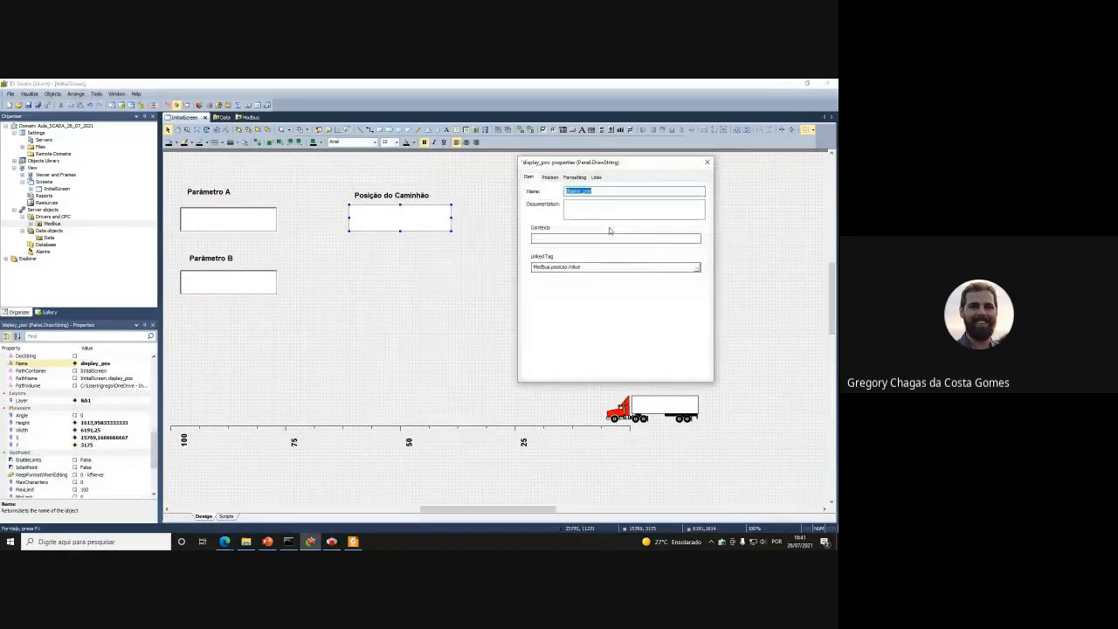
{"action": "left_click", "coordinate": [596, 177]}
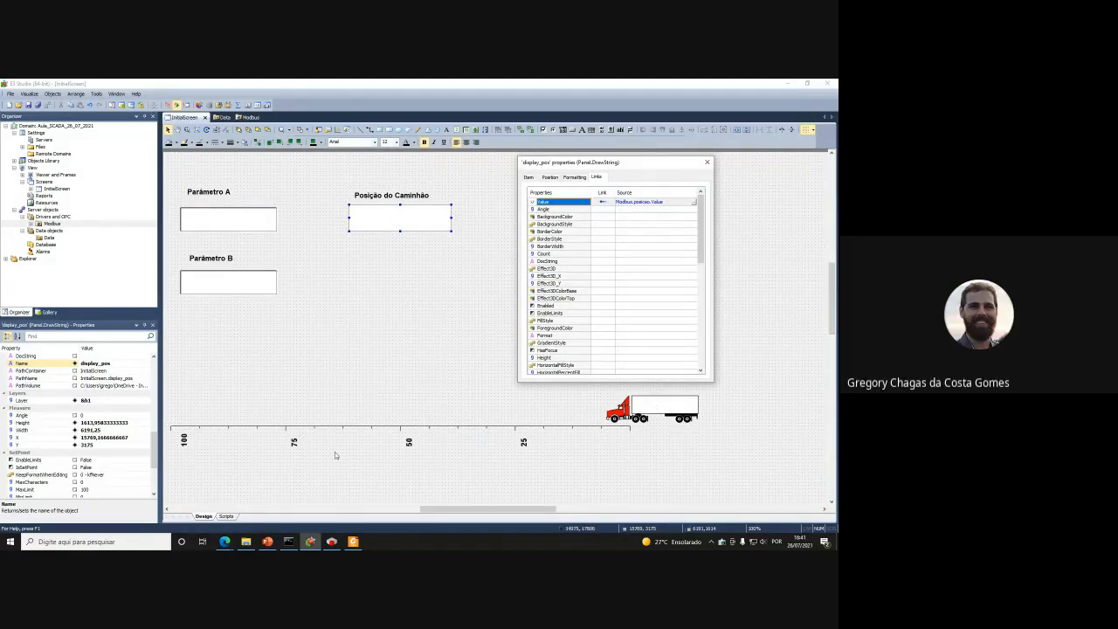
{"action": "left_click", "coordinate": [248, 117]}
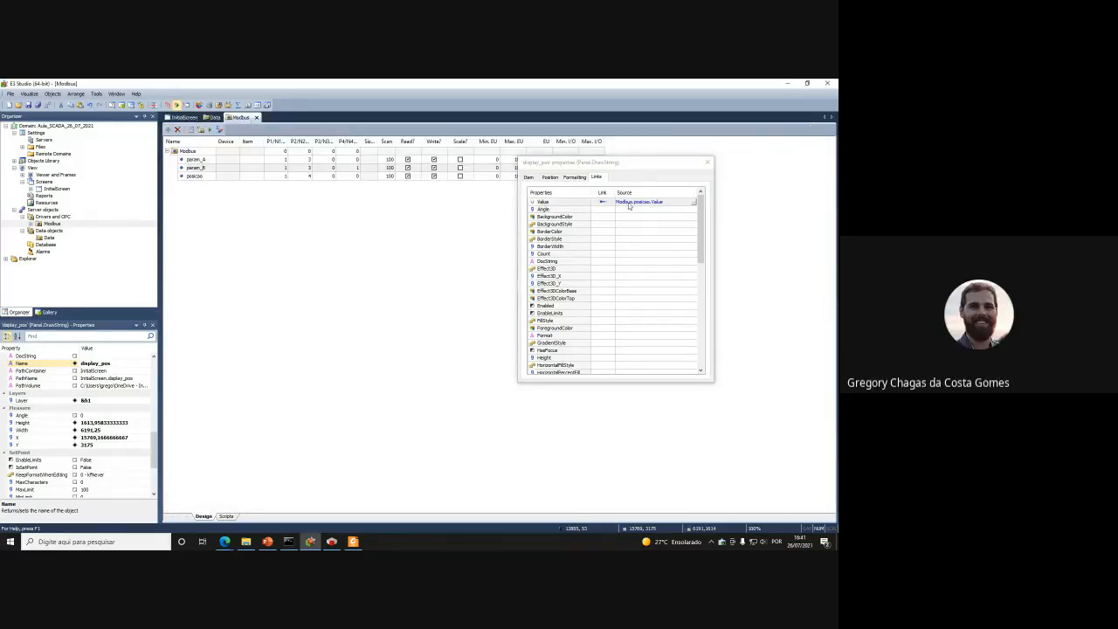
{"action": "key", "text": "ctrl+Tab"}
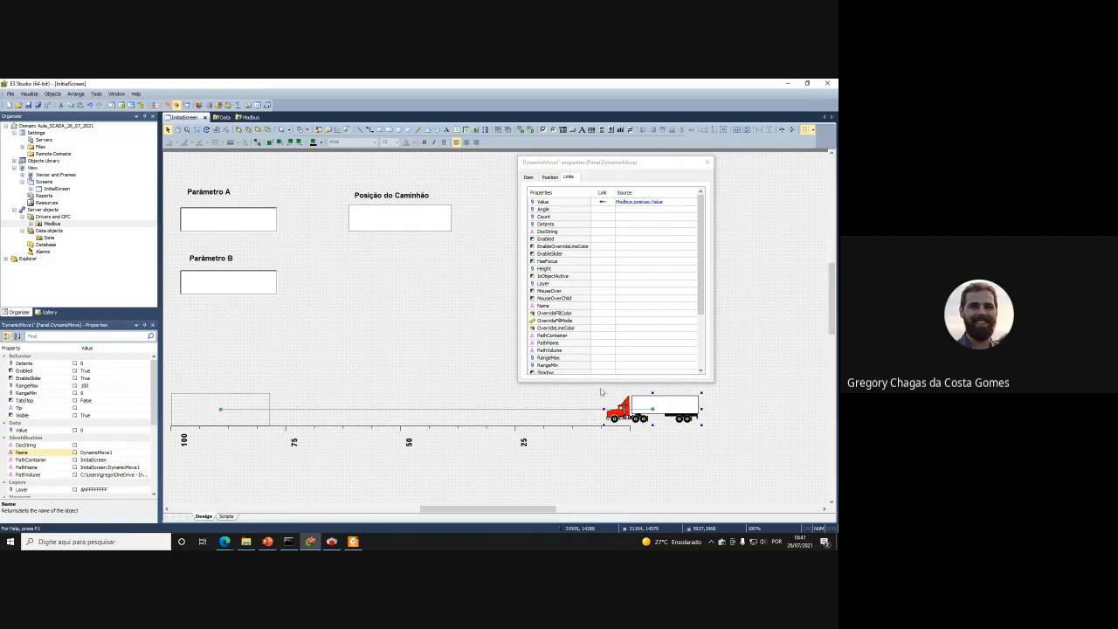
{"action": "left_click", "coordinate": [210, 220]}
{"action": "left_click", "coordinate": [244, 278]}
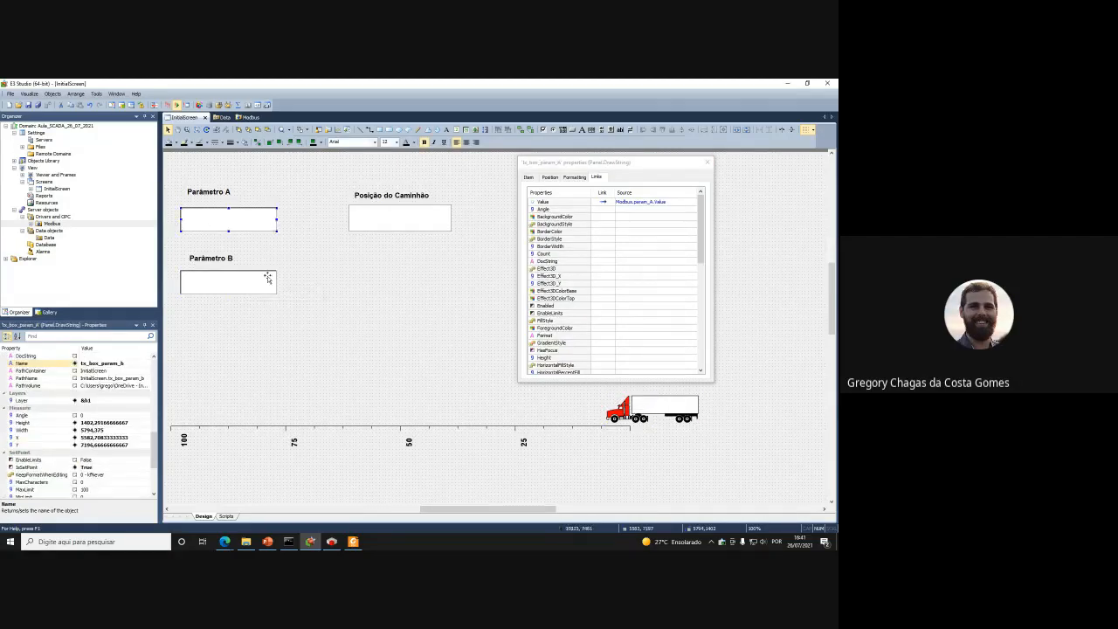
Change the Value link of the Parâmetro A and Parâmetro B boxes to a bi-directional connection and close their properties
{"action": "left_click", "coordinate": [266, 223]}
{"action": "left_click", "coordinate": [603, 204]}
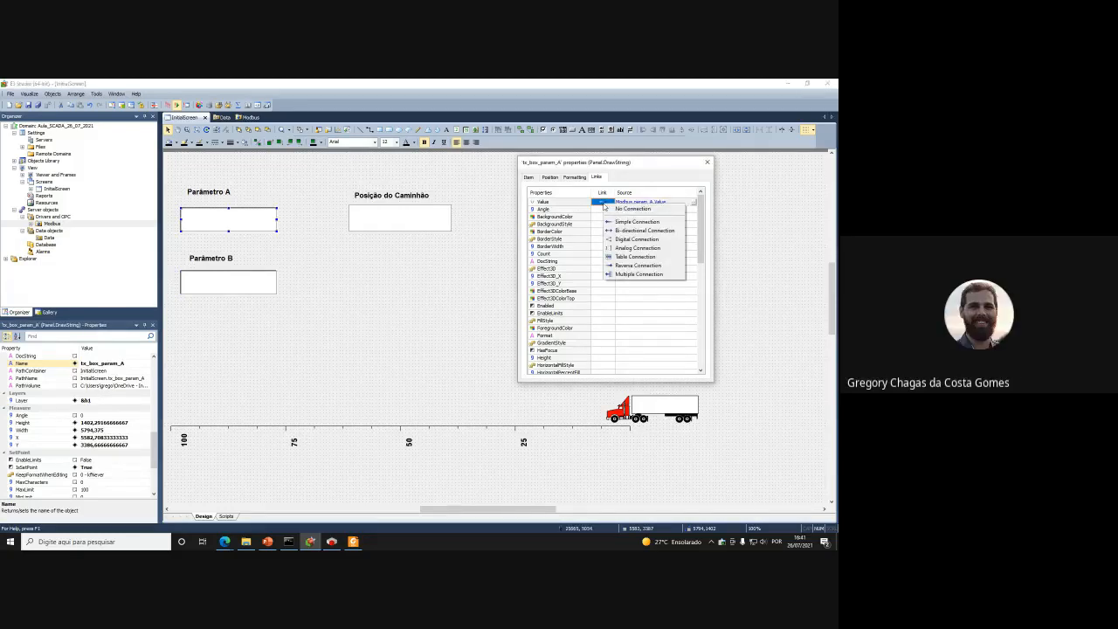
{"action": "left_click", "coordinate": [637, 265]}
{"action": "left_click", "coordinate": [234, 282]}
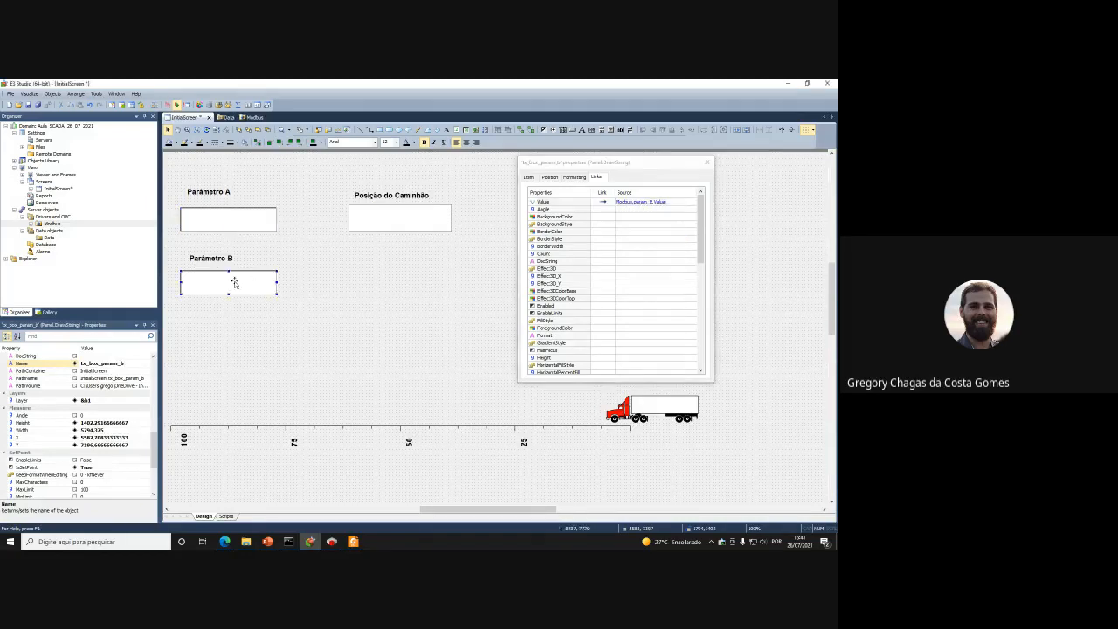
{"action": "left_click", "coordinate": [602, 202]}
{"action": "left_click", "coordinate": [619, 237]}
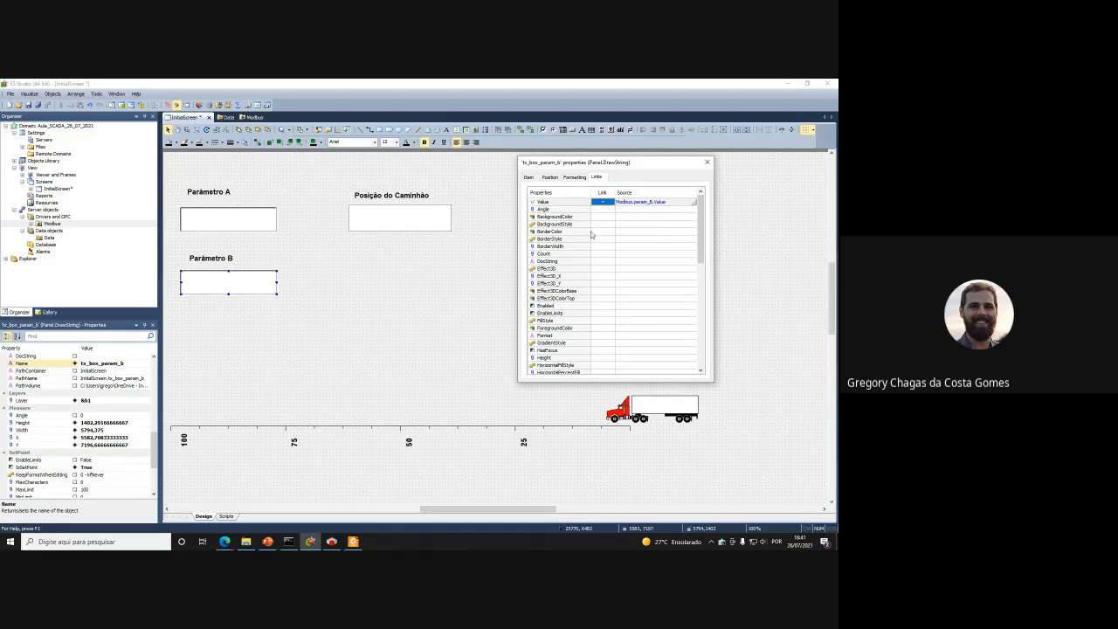
{"action": "left_click", "coordinate": [707, 161]}
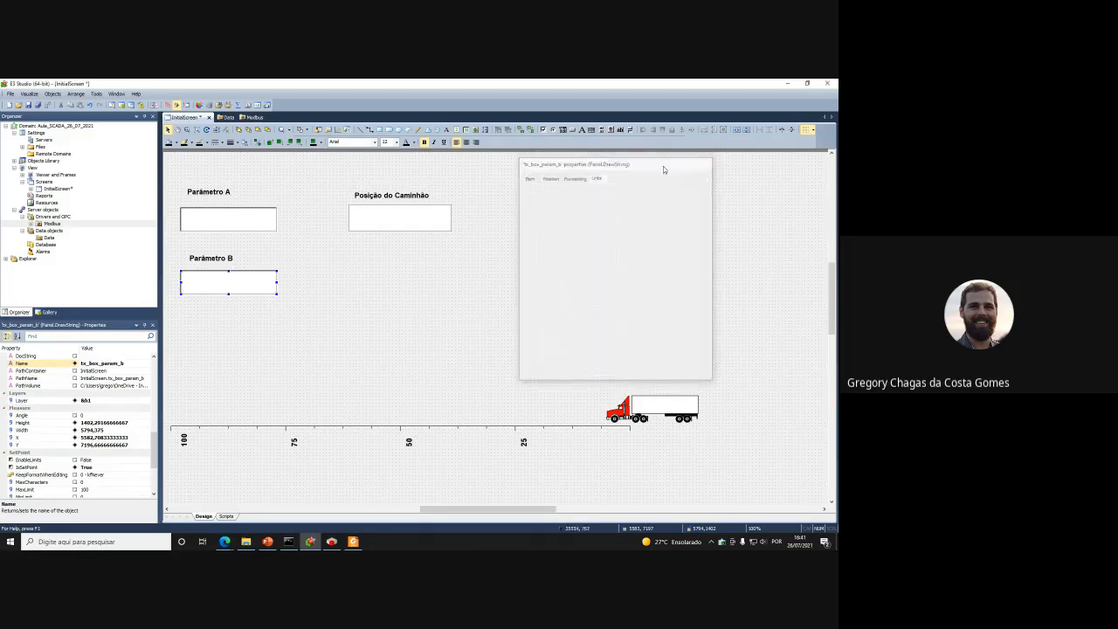
Run the application in the viewer and set Parâmetro A to 60 and Parâmetro B to 10
{"action": "left_click", "coordinate": [169, 106]}
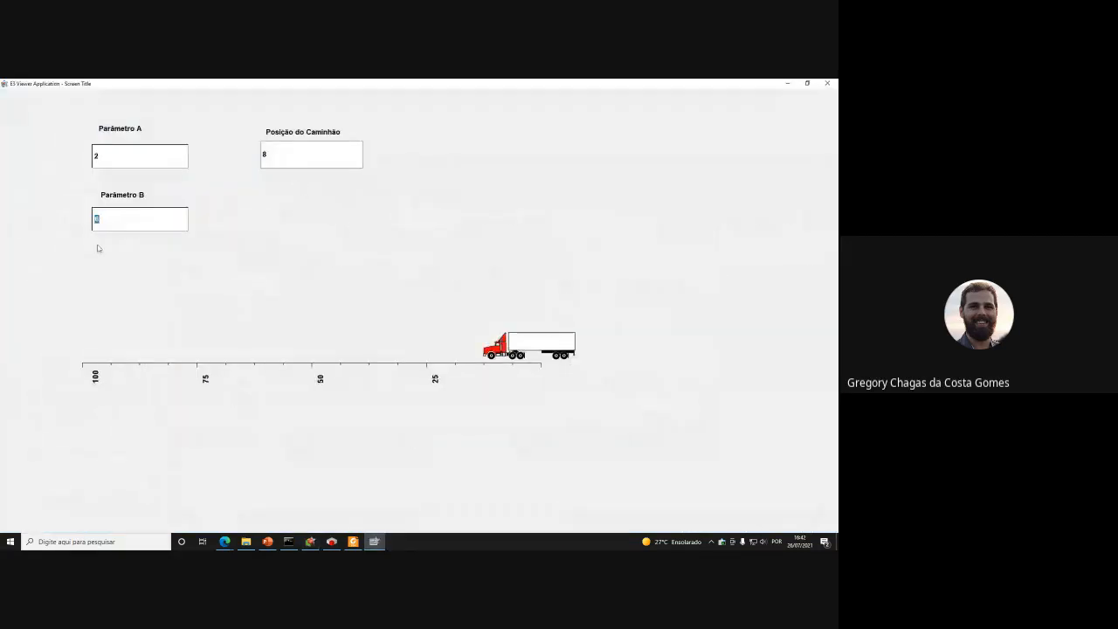
{"action": "left_click", "coordinate": [105, 158]}
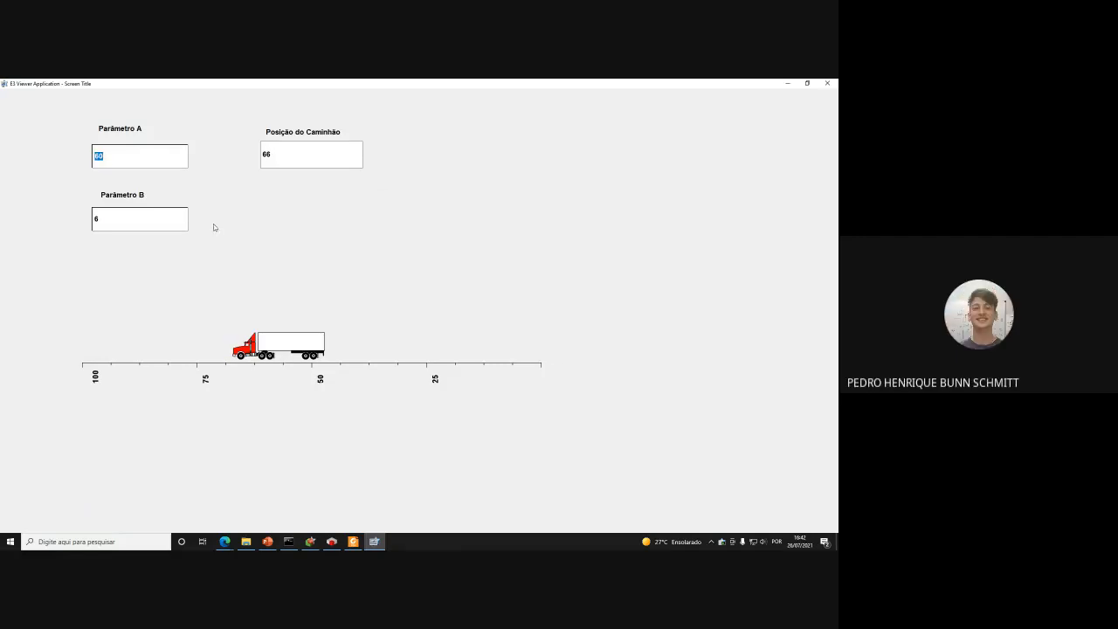
{"action": "left_click", "coordinate": [101, 226]}
{"action": "key", "text": "Return"}
Set Parâmetro A to 0 and Parâmetro B to 6 in the running application
{"action": "left_click", "coordinate": [120, 162]}
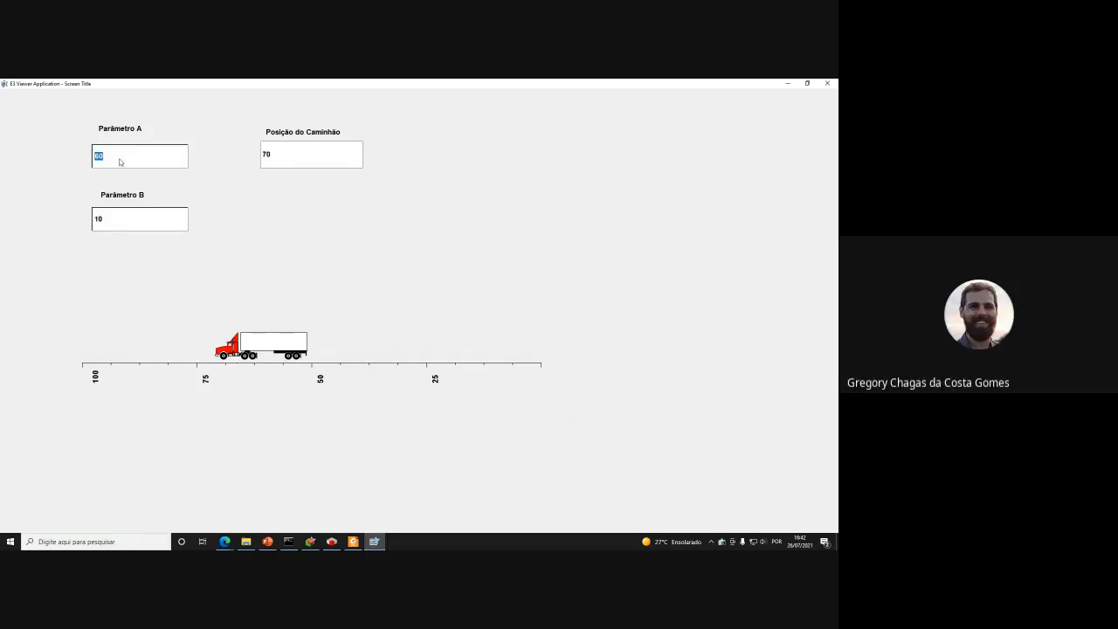
{"action": "key", "text": "Return"}
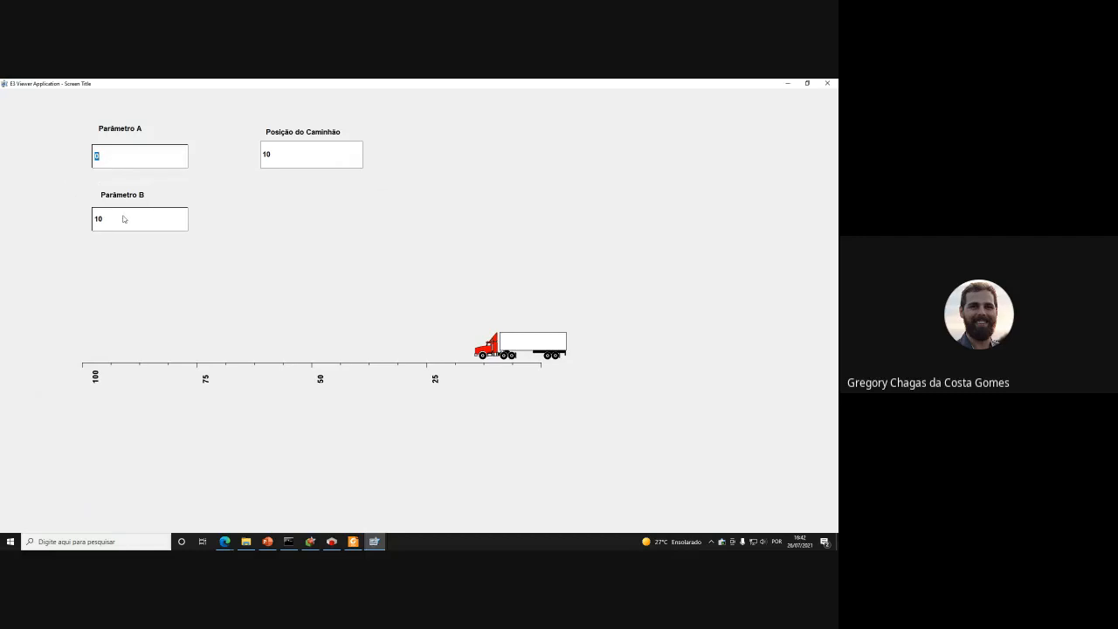
{"action": "left_click", "coordinate": [124, 219]}
{"action": "type", "text": "0"}
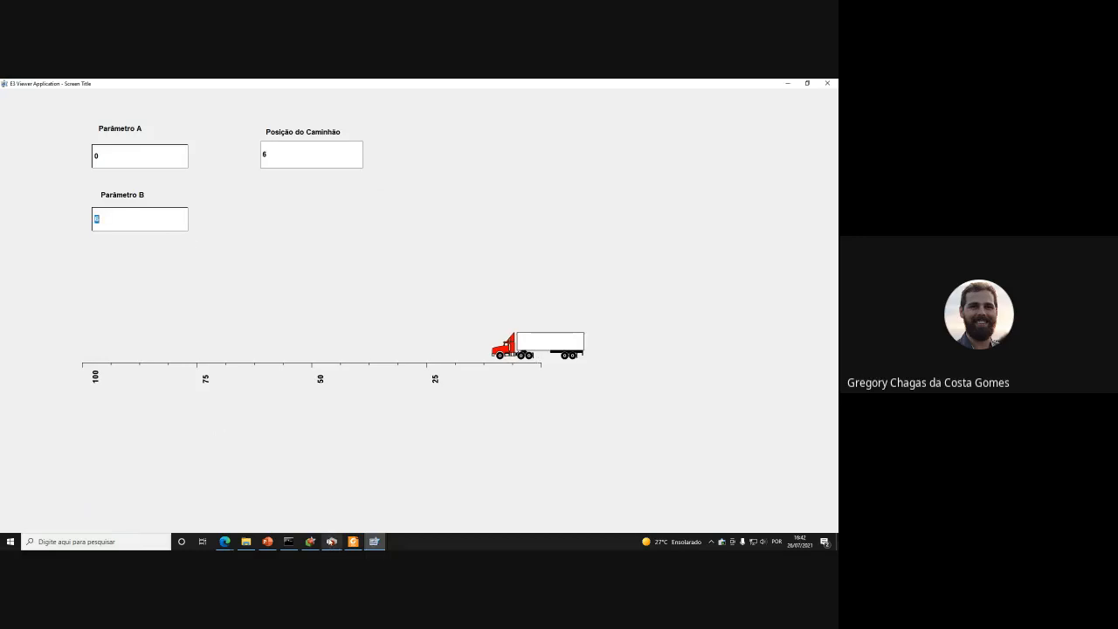
Check the PLC_PRG values in XSOFT-CODESYS before and after setting Parâmetro A to 45 in the running E3 Viewer application
{"action": "left_click", "coordinate": [331, 542]}
{"action": "left_click", "coordinate": [267, 128]}
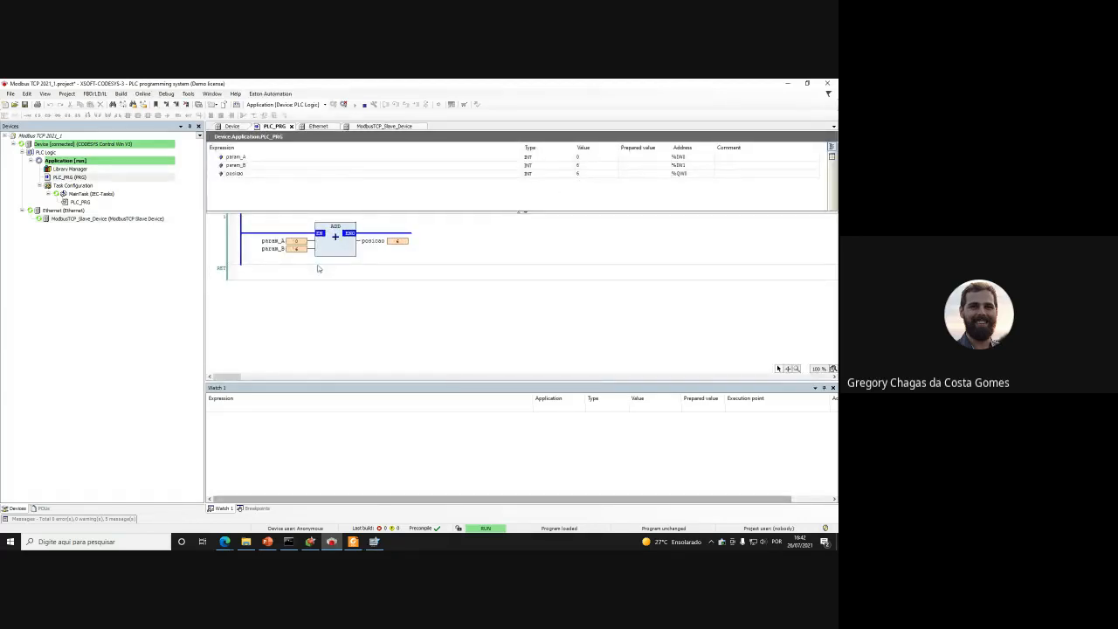
{"action": "left_click", "coordinate": [374, 541]}
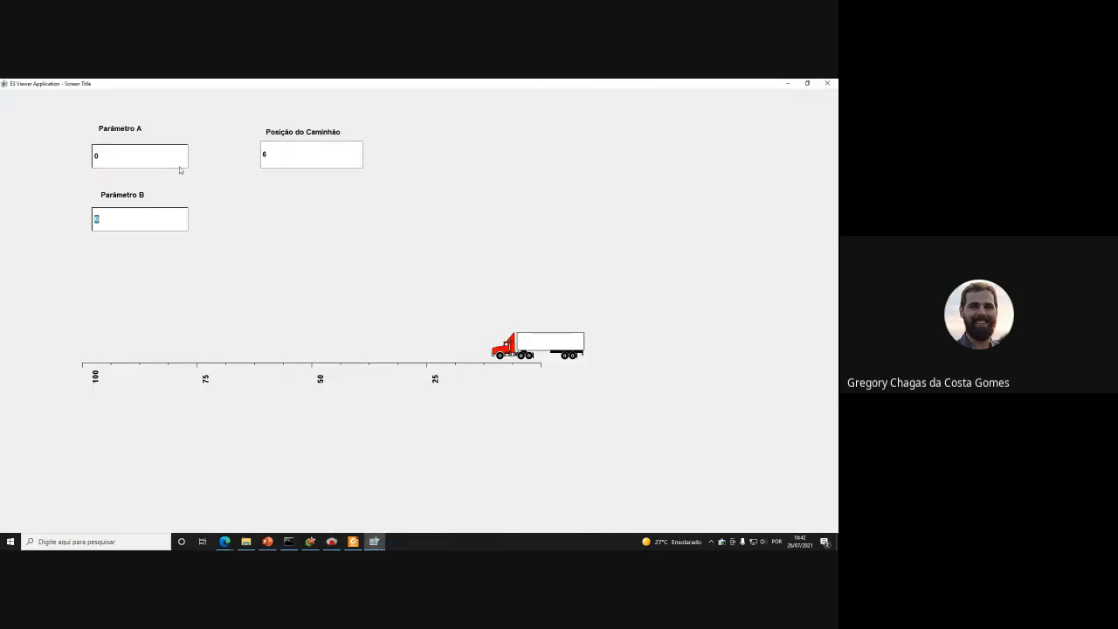
{"action": "left_click", "coordinate": [169, 164]}
{"action": "type", "text": "45"}
{"action": "key", "text": "Return"}
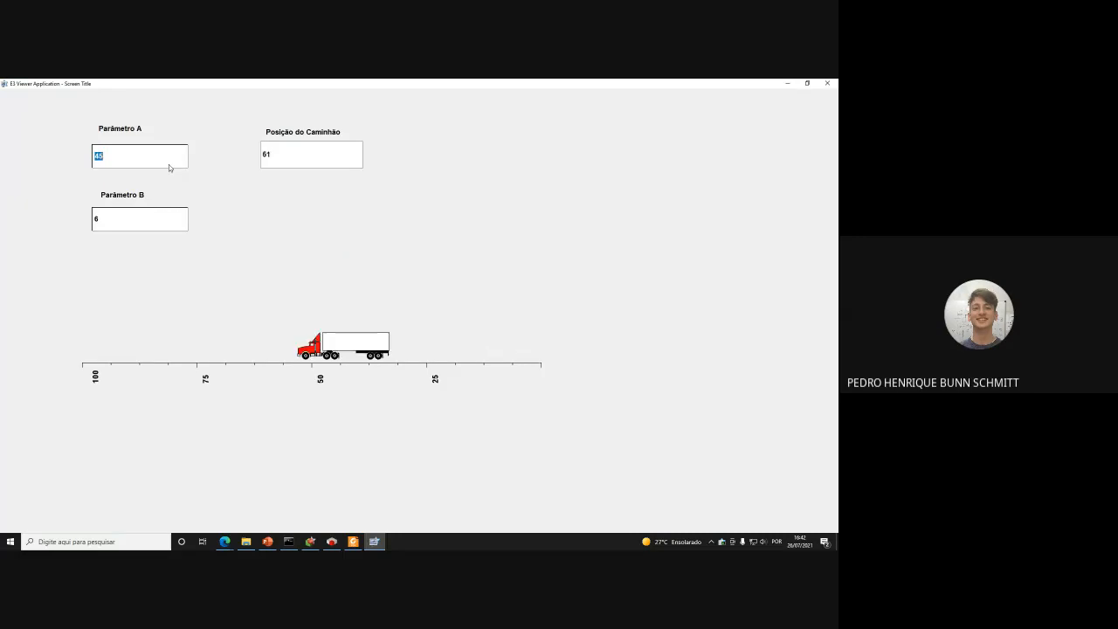
{"action": "left_click", "coordinate": [381, 544]}
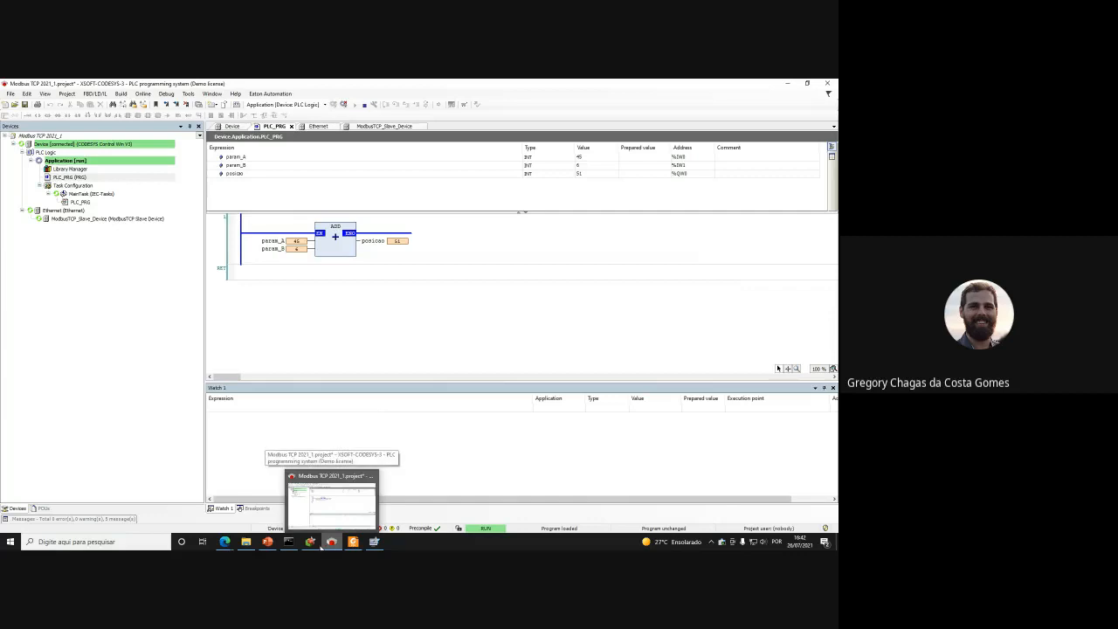
Switch to the PowerPoint slide and review the Tela, Tag de comunicação and CLP groups by selecting their shapes in turn
{"action": "left_click", "coordinate": [275, 542]}
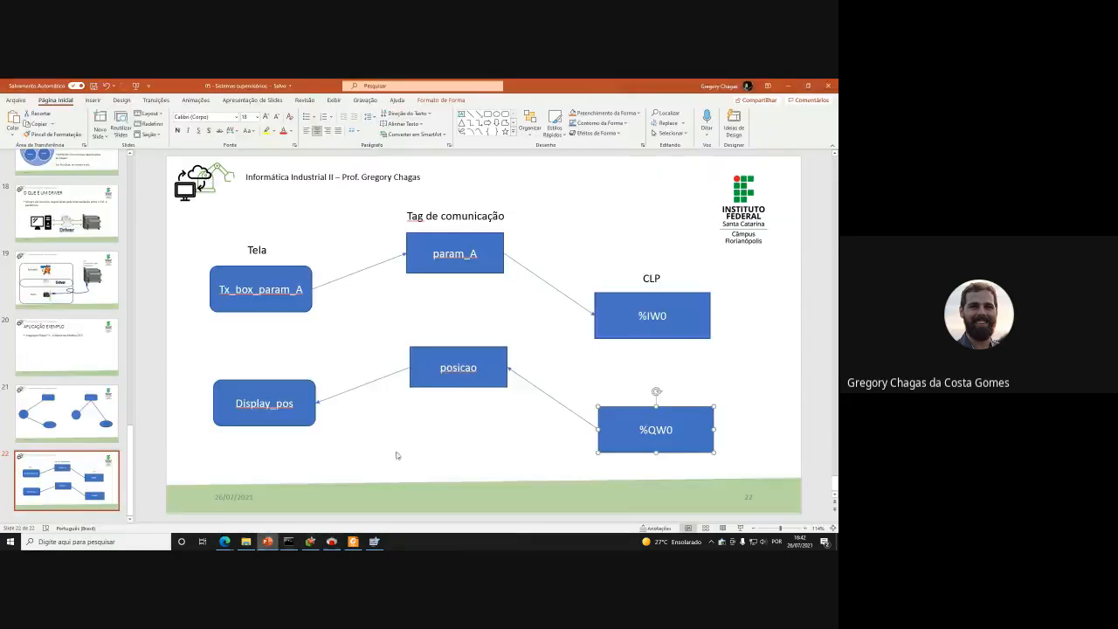
{"action": "left_click_drag", "start_coordinate": [200, 205], "coordinate": [412, 468]}
{"action": "left_click_drag", "start_coordinate": [388, 188], "coordinate": [555, 454]}
{"action": "left_click", "coordinate": [545, 452]}
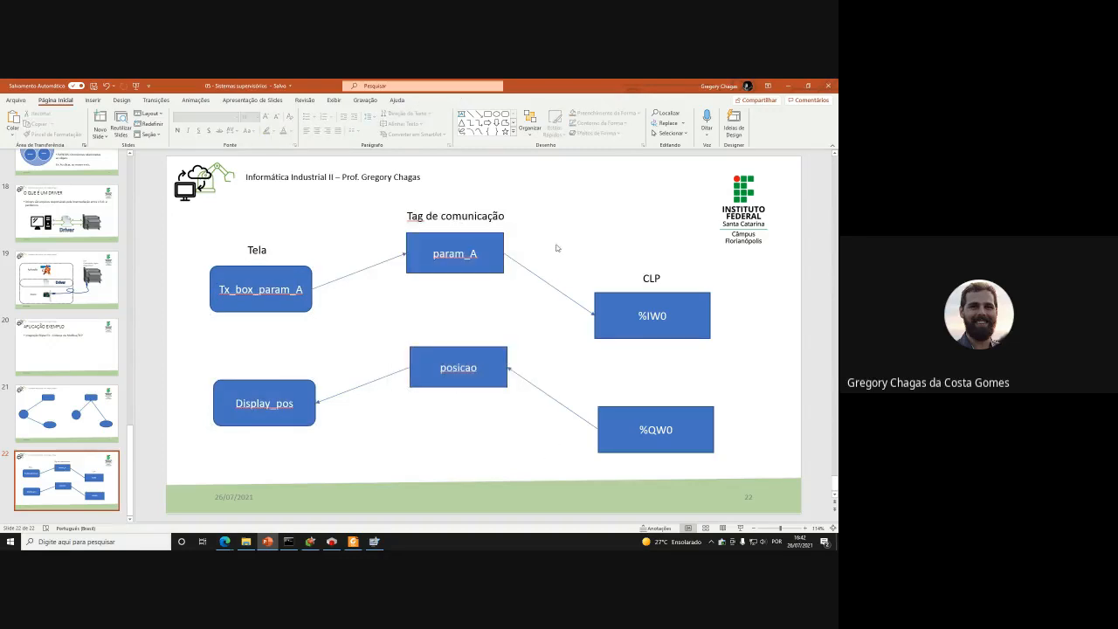
{"action": "left_click_drag", "start_coordinate": [540, 204], "coordinate": [762, 483]}
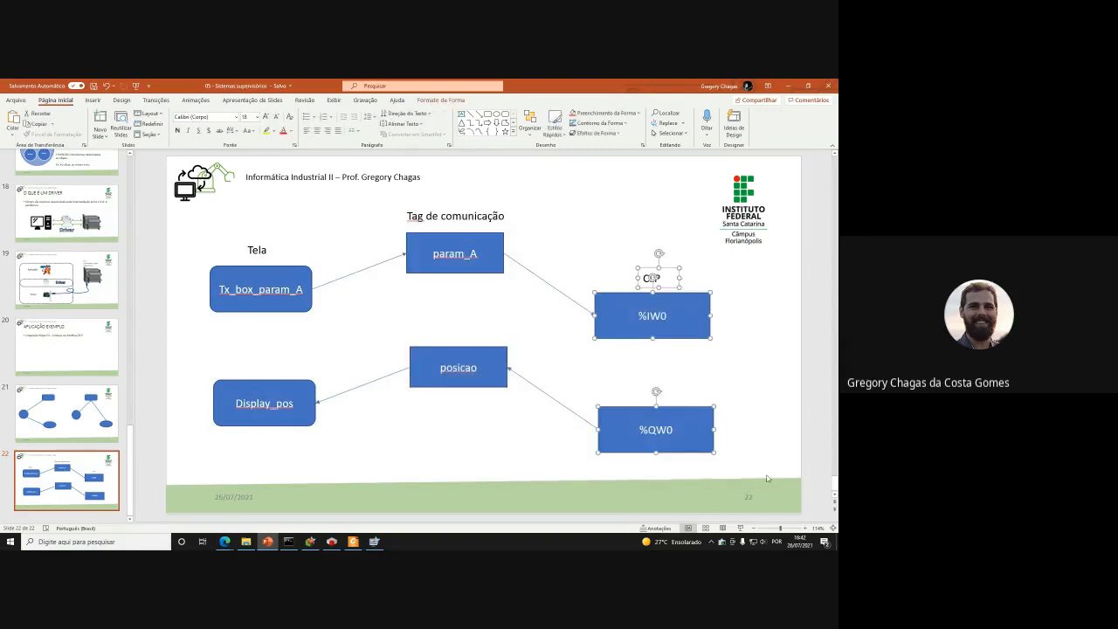
{"action": "left_click", "coordinate": [741, 445]}
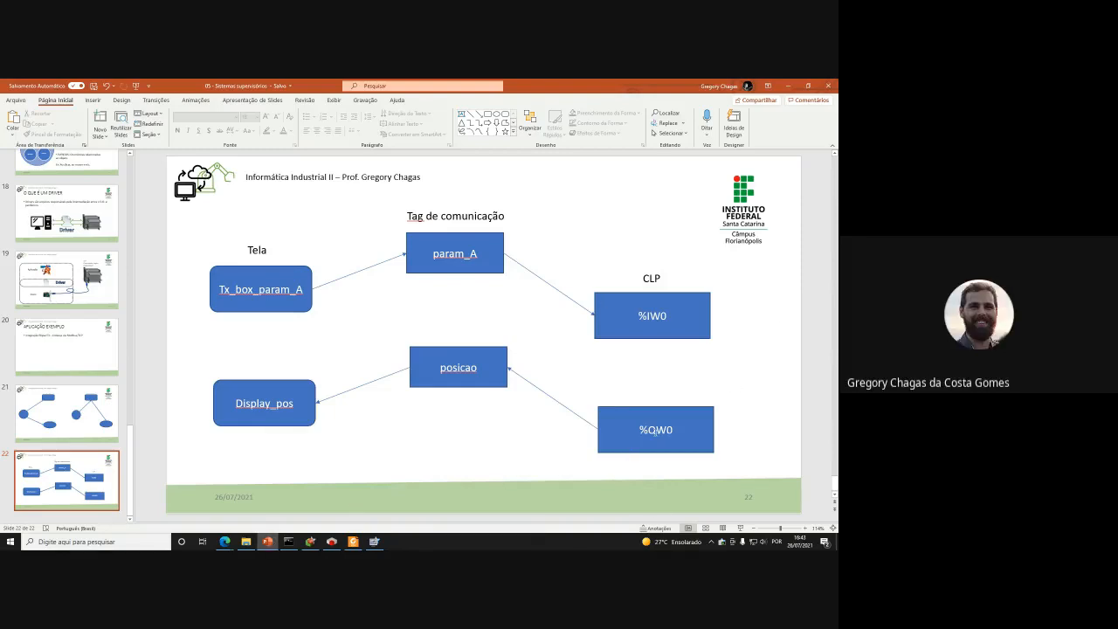
Return to the running application in E3 Viewer and close it
{"action": "key", "text": "alt+Tab"}
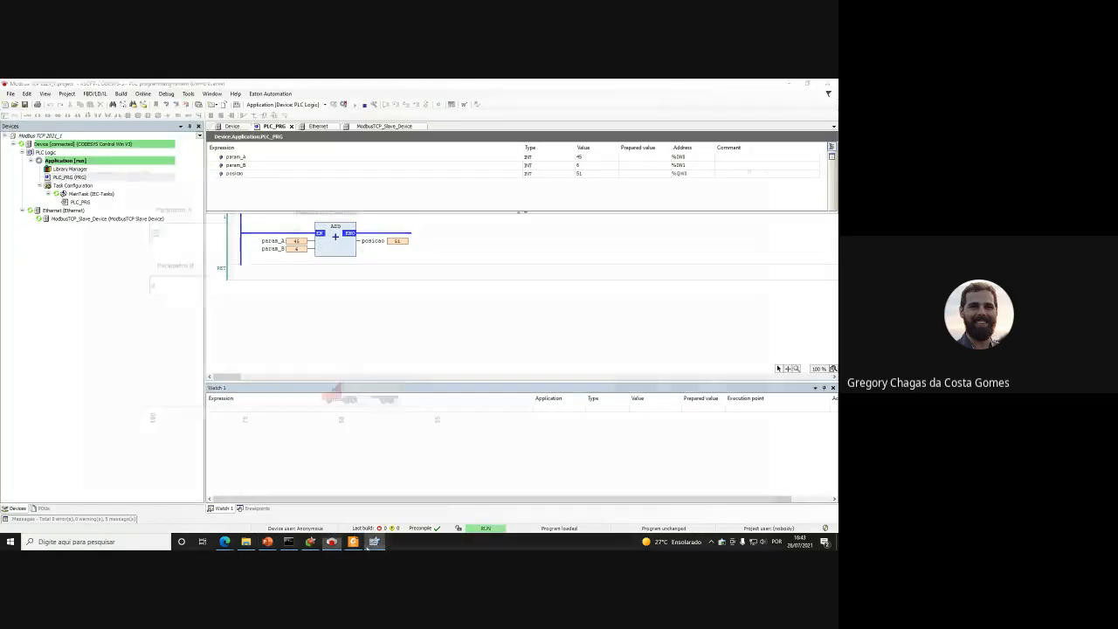
{"action": "left_click", "coordinate": [374, 541]}
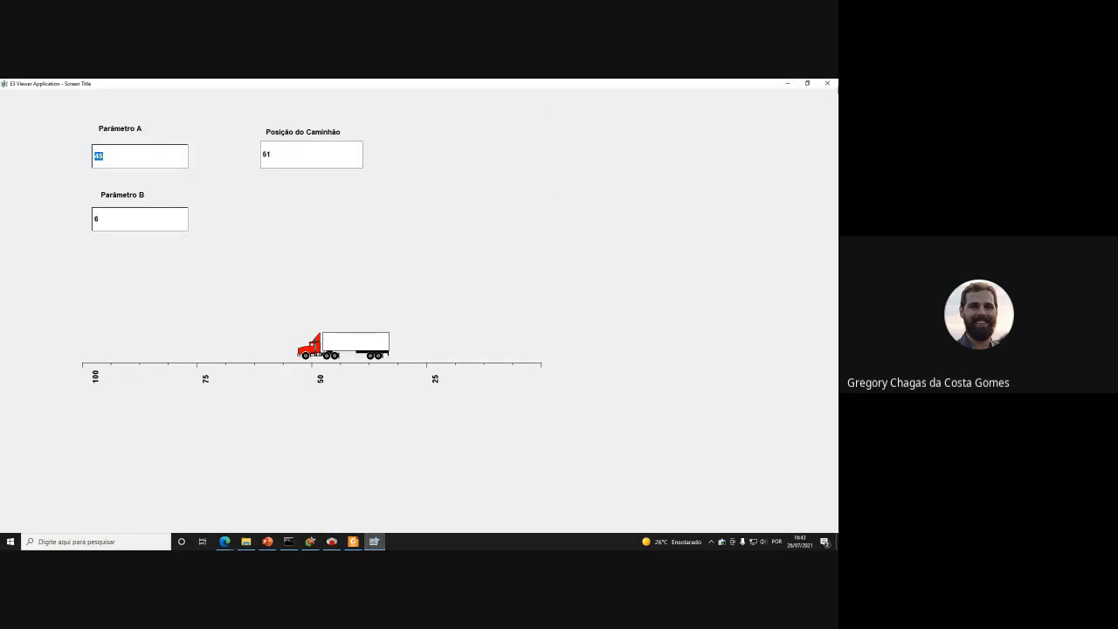
{"action": "left_click", "coordinate": [827, 83]}
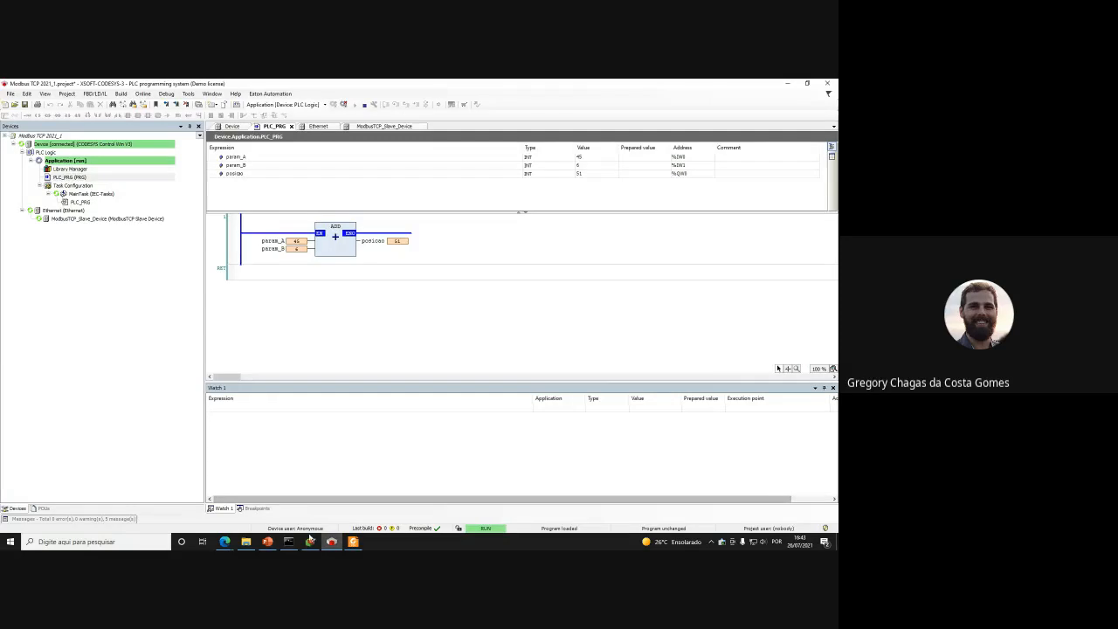
Switch to E3 Studio and examine the Value link in the properties of the Parâmetro A box
{"action": "left_click", "coordinate": [310, 542]}
{"action": "right_click", "coordinate": [253, 225]}
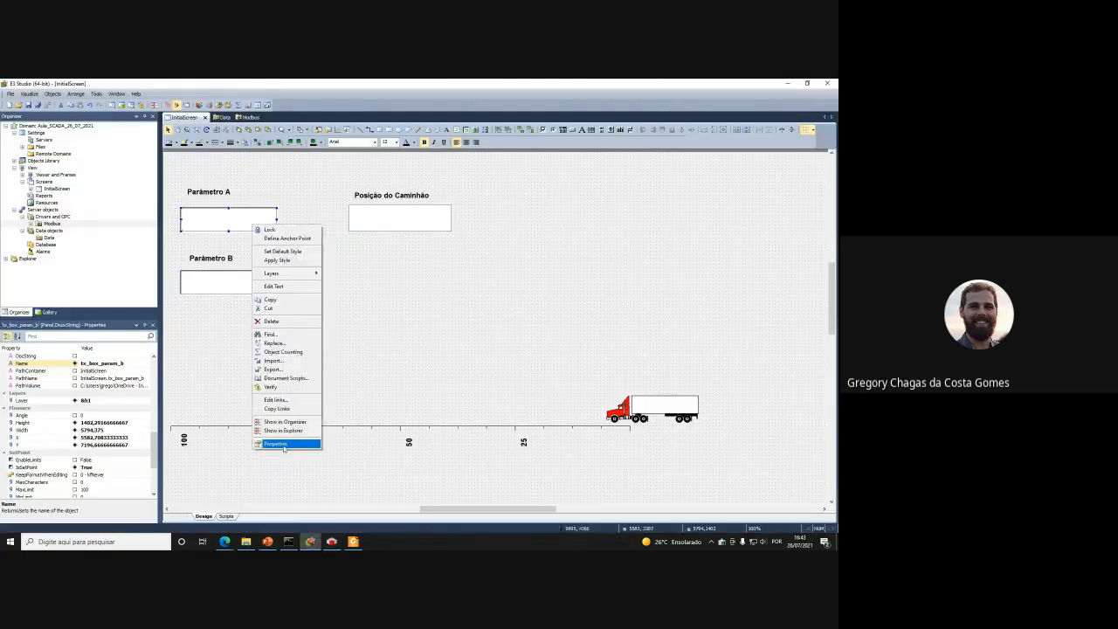
{"action": "left_click", "coordinate": [284, 447]}
{"action": "left_click", "coordinate": [596, 178]}
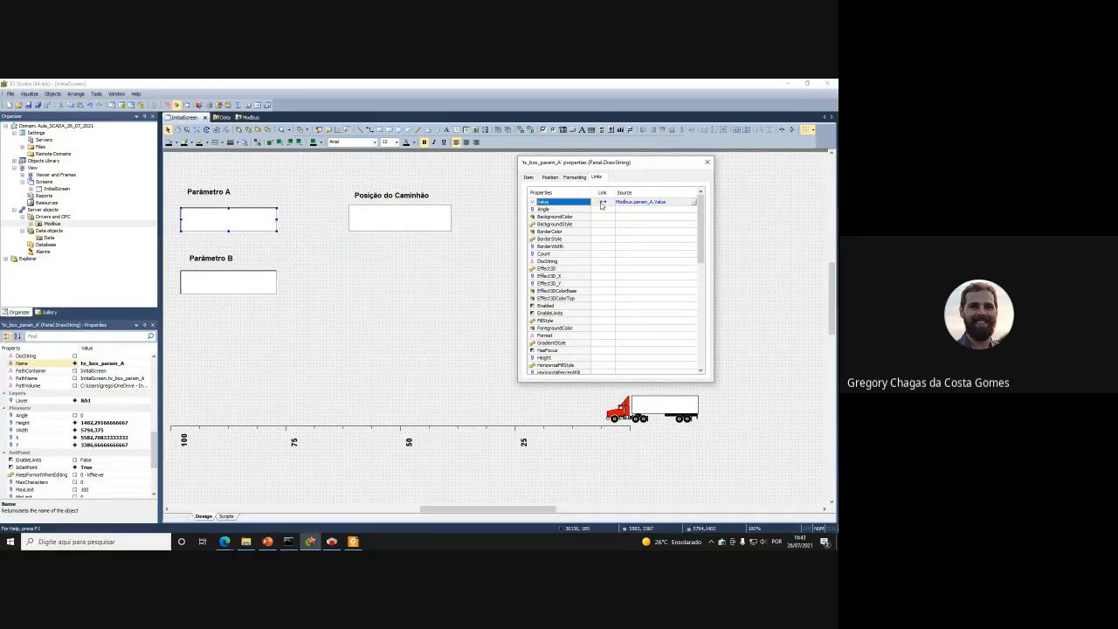
{"action": "left_click", "coordinate": [707, 163]}
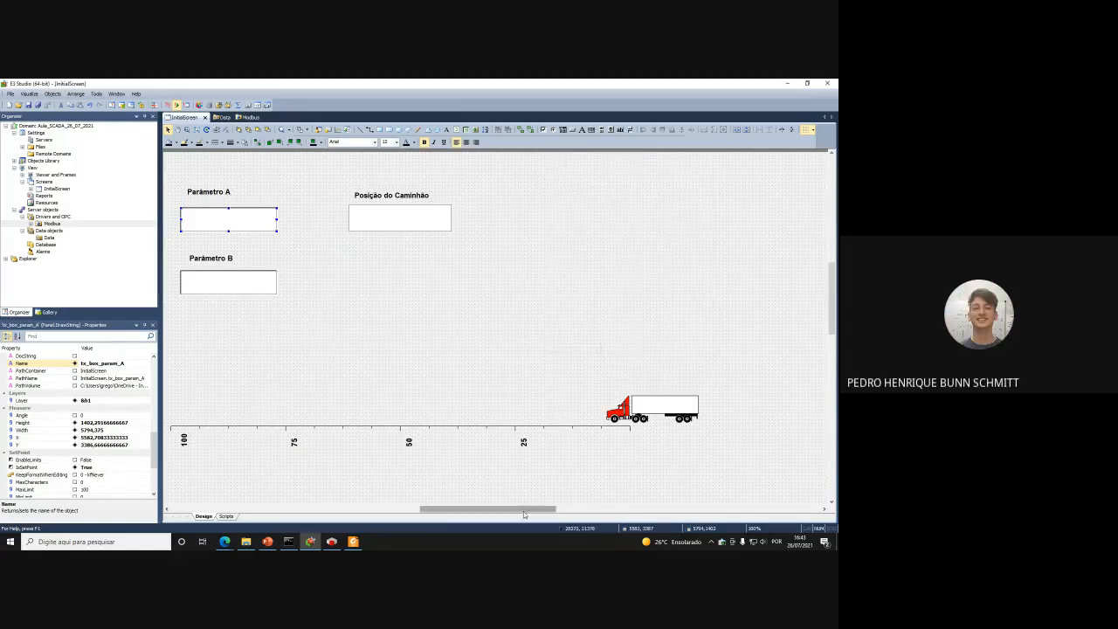
{"action": "left_click_drag", "start_coordinate": [523, 511], "coordinate": [480, 511]}
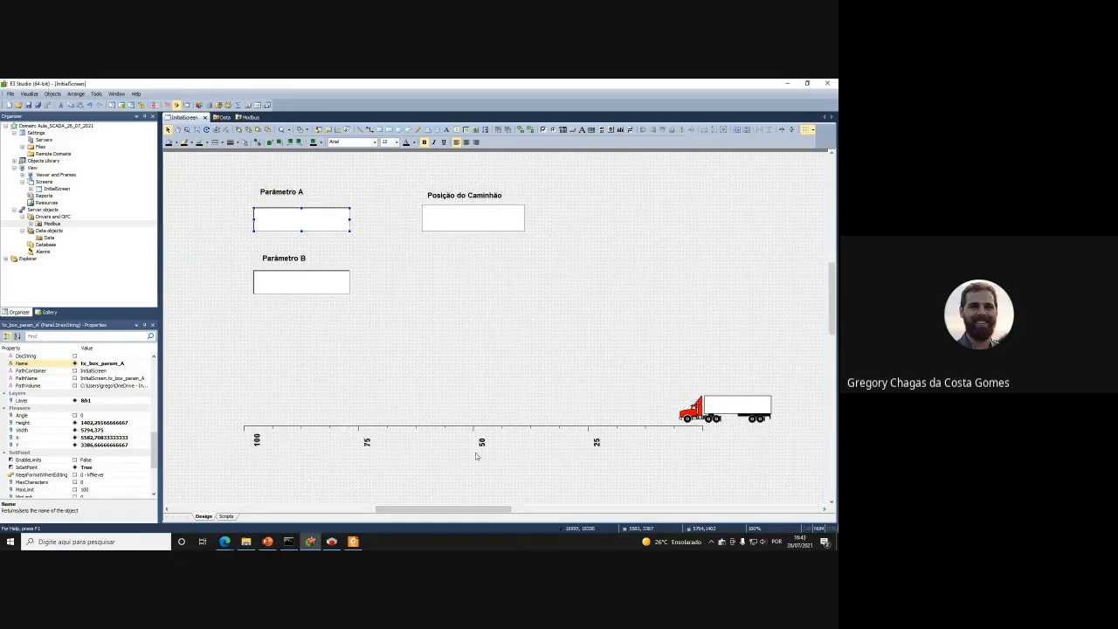
View the live values of the Modbus driver tags and return to the InitialScreen design
{"action": "left_click", "coordinate": [248, 117]}
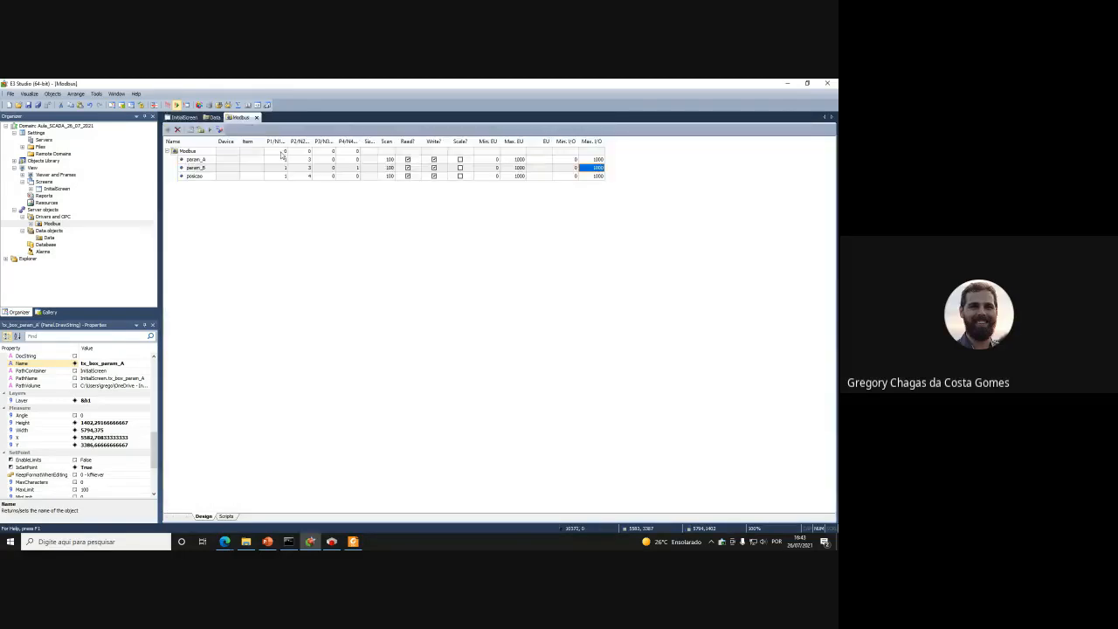
{"action": "left_click", "coordinate": [220, 129]}
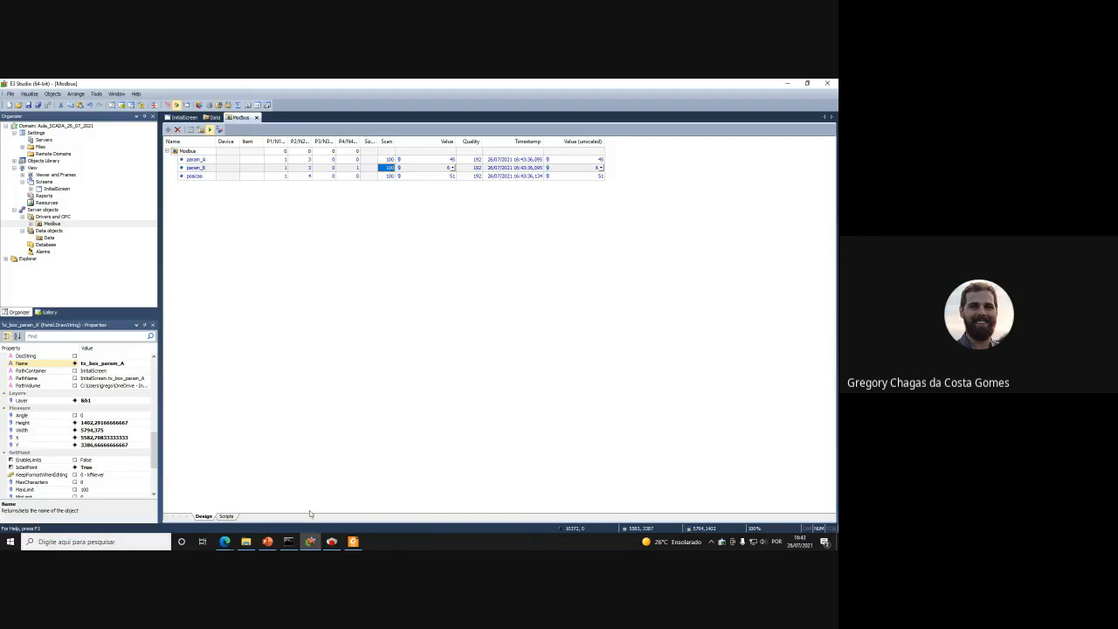
{"action": "left_click", "coordinate": [172, 117]}
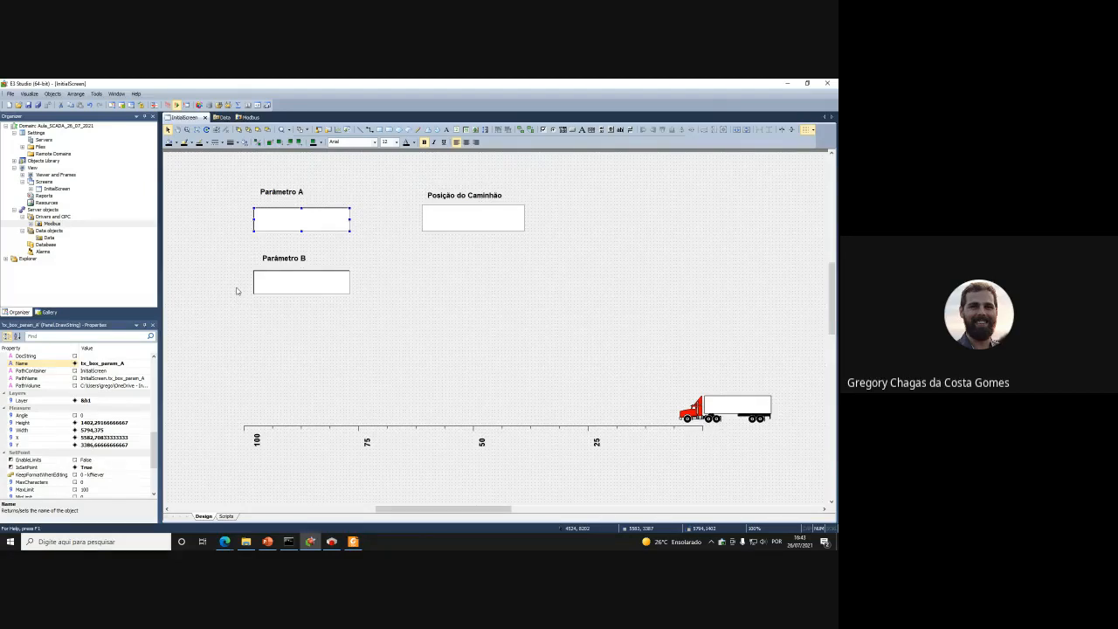
{"action": "left_click", "coordinate": [224, 542]}
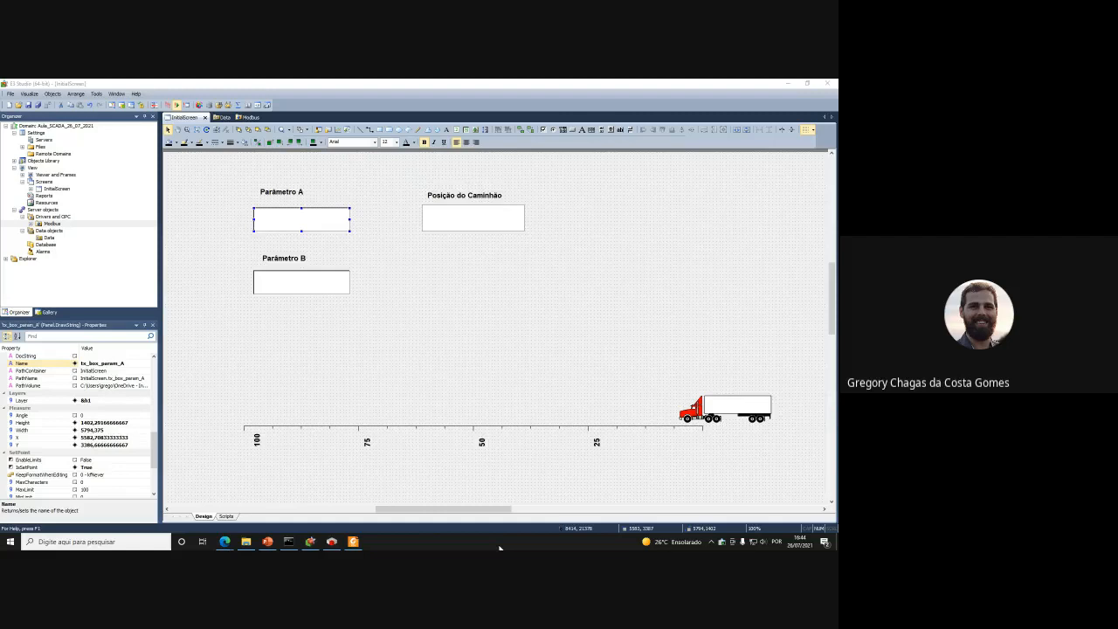
{"action": "mouse_move", "coordinate": [224, 541]}
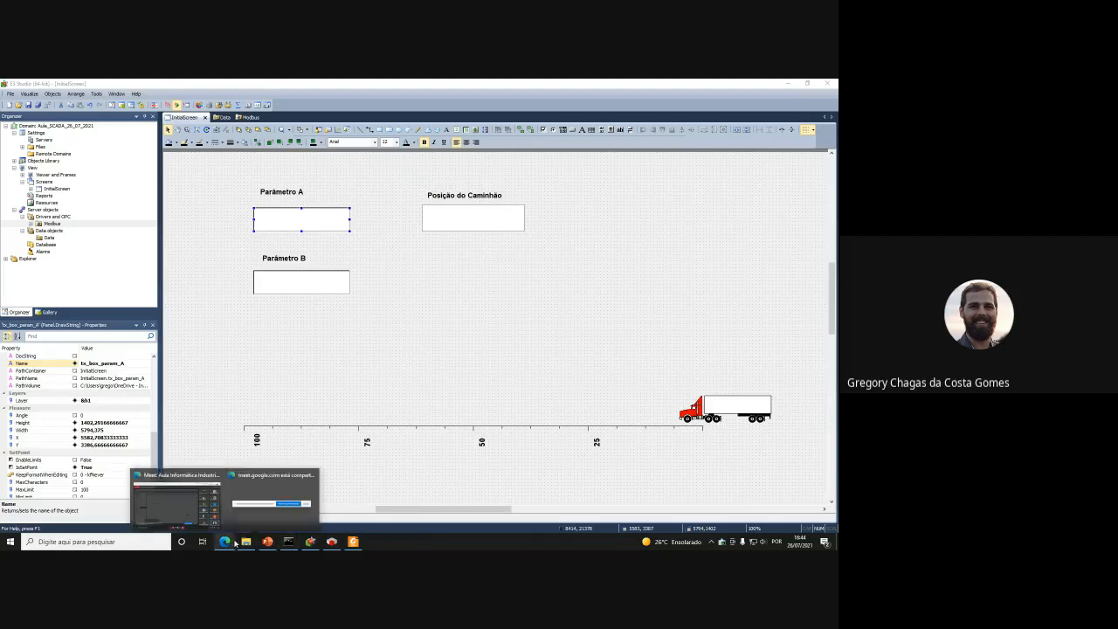
{"action": "left_click", "coordinate": [213, 521]}
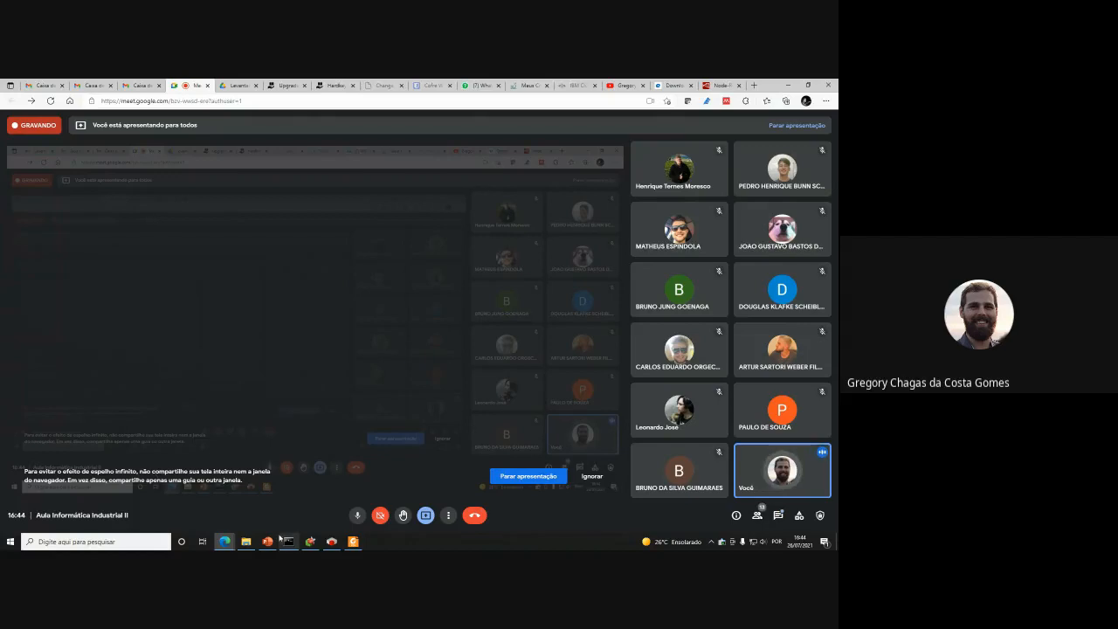
{"action": "mouse_move", "coordinate": [286, 539]}
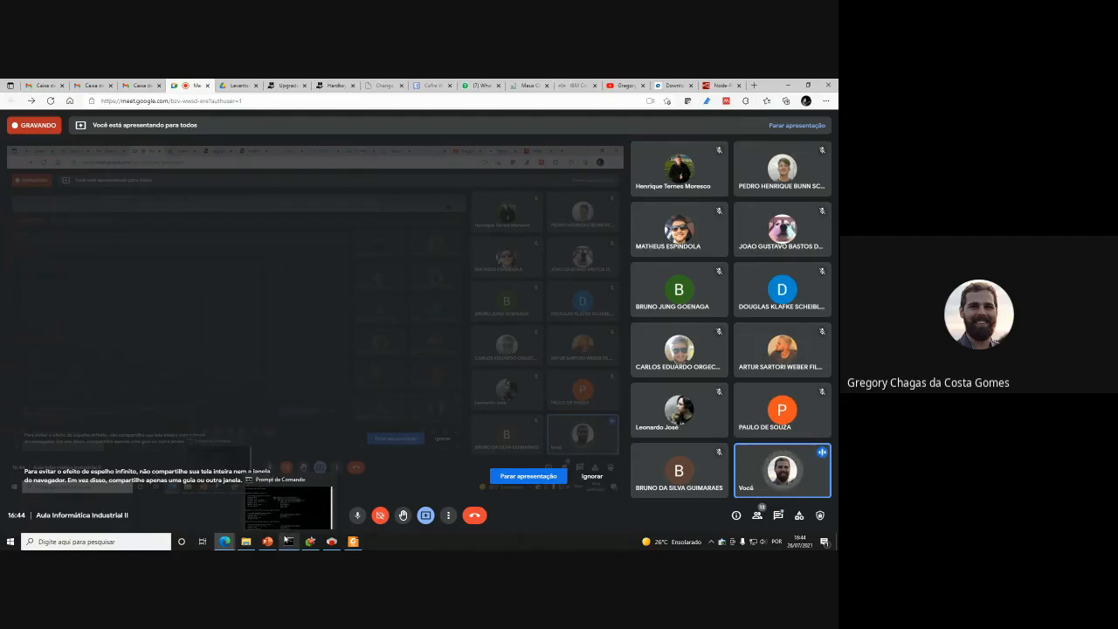
{"action": "left_click", "coordinate": [792, 545]}
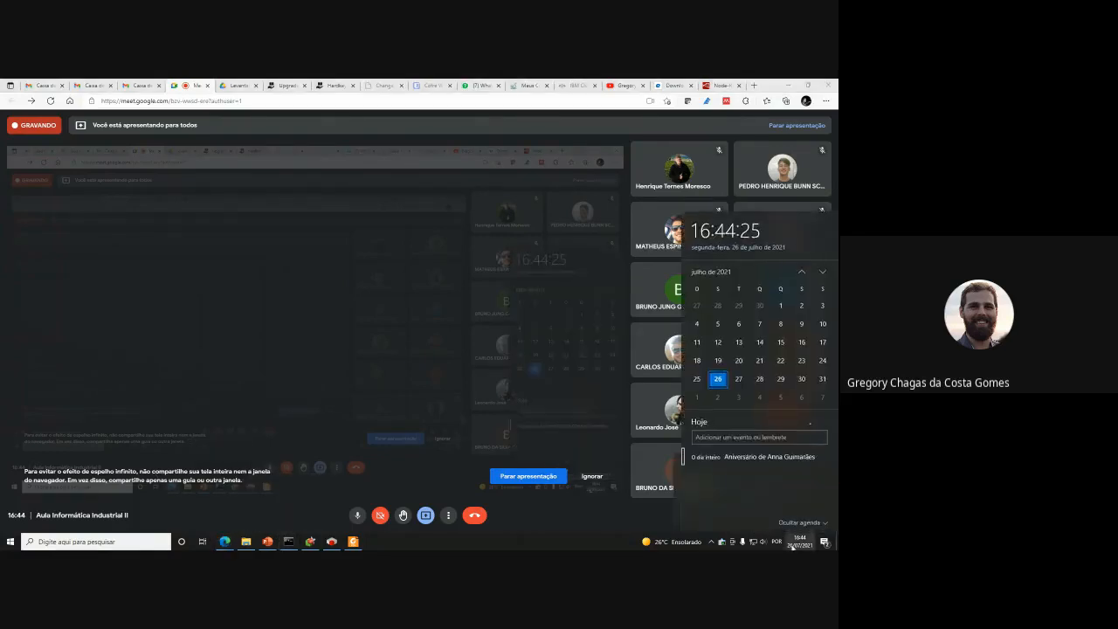
{"action": "left_click", "coordinate": [793, 546]}
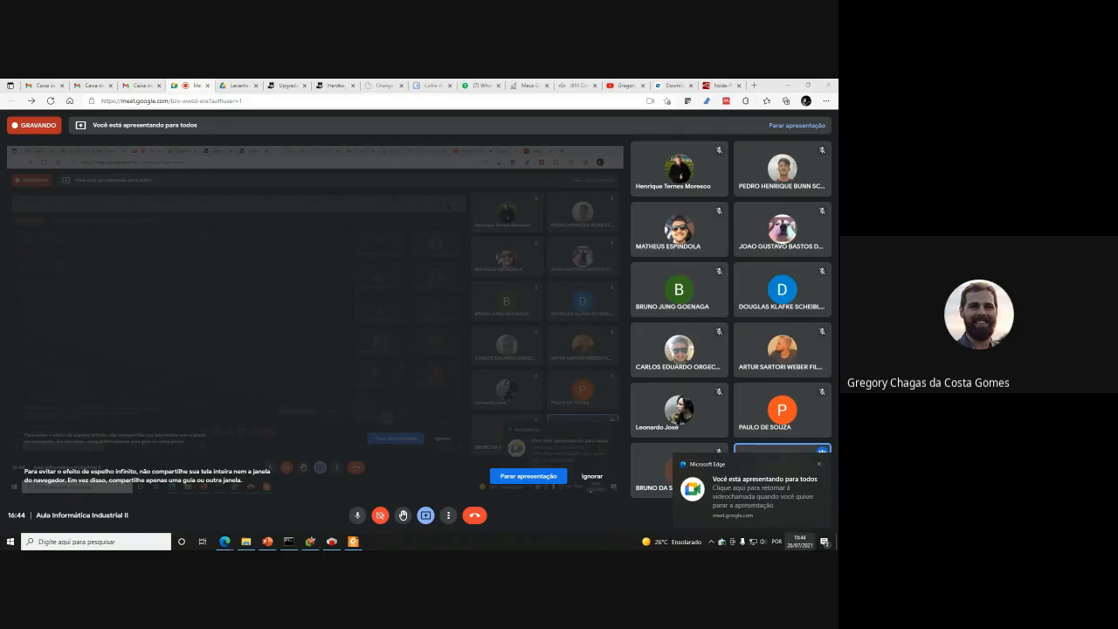
{"action": "left_click", "coordinate": [820, 466]}
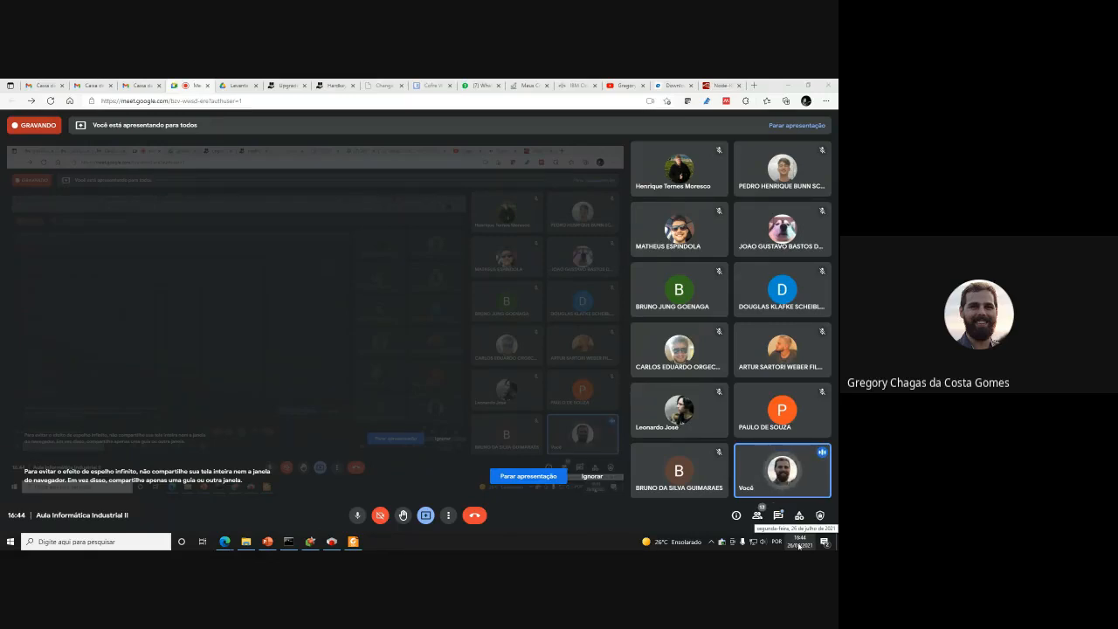
{"action": "left_click", "coordinate": [310, 542]}
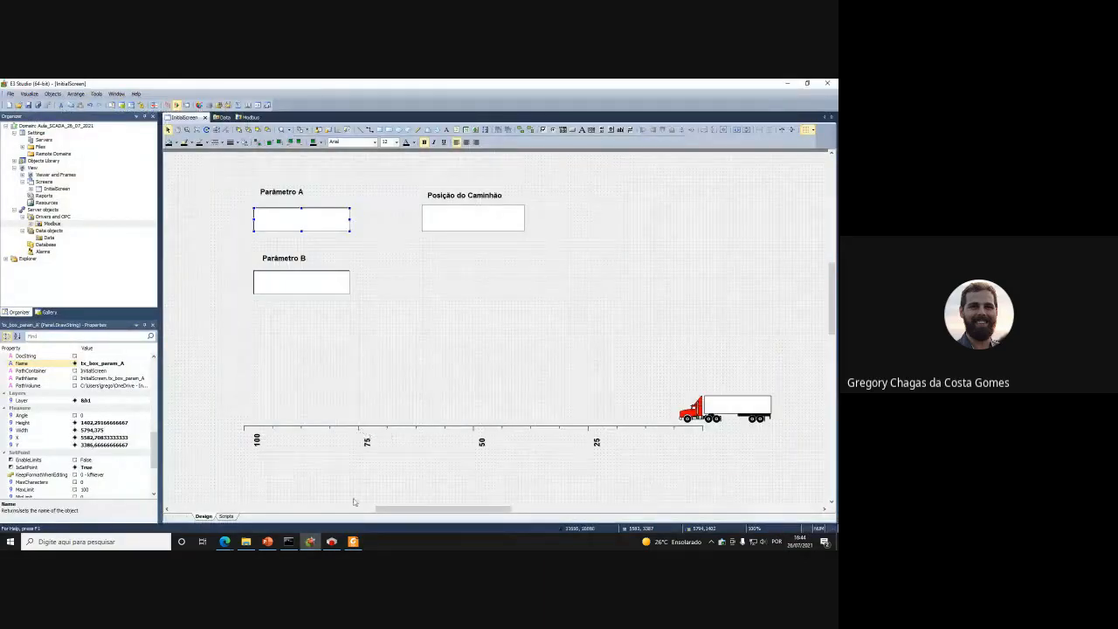
{"action": "left_click", "coordinate": [332, 541]}
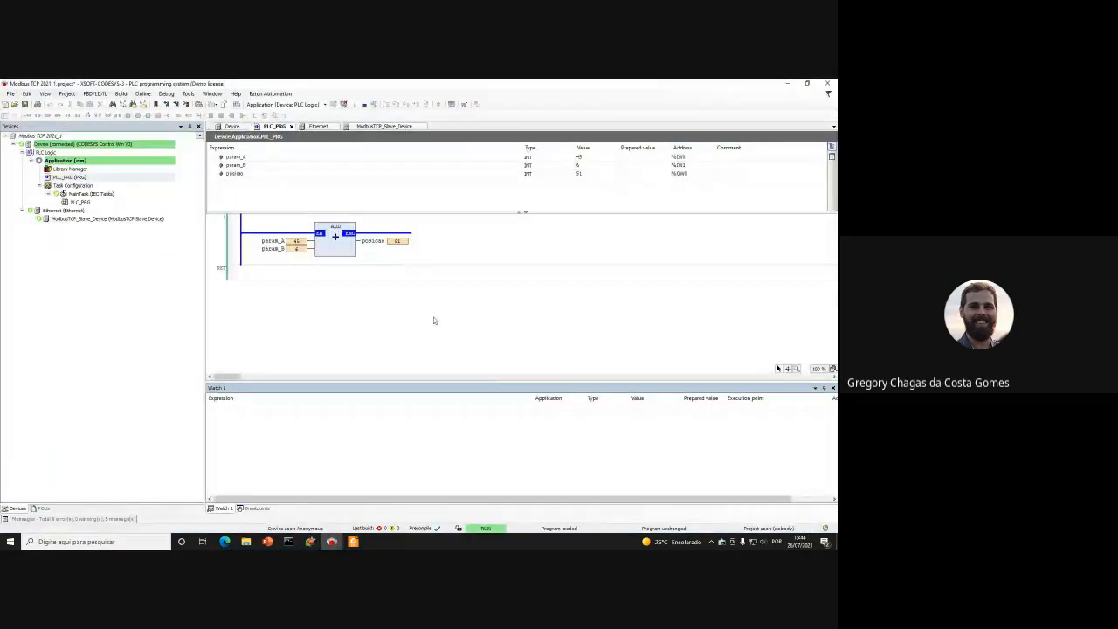
{"action": "left_click", "coordinate": [381, 234]}
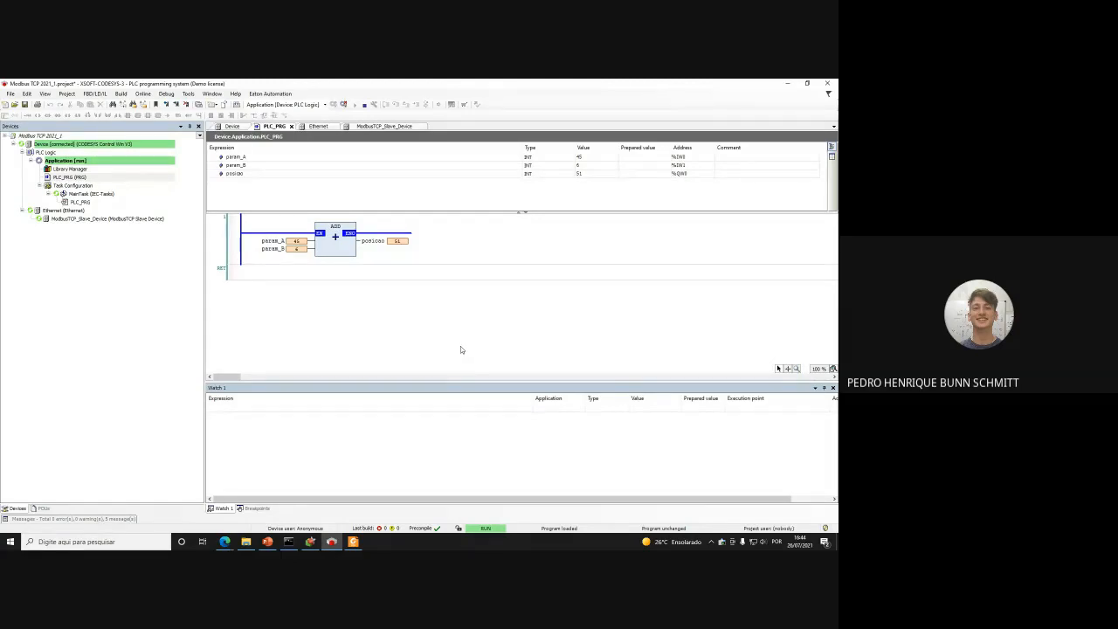
Switch to the Google Meet call in Edge and request to stop the meeting's recording
{"action": "left_click", "coordinate": [317, 542]}
{"action": "left_click", "coordinate": [280, 494]}
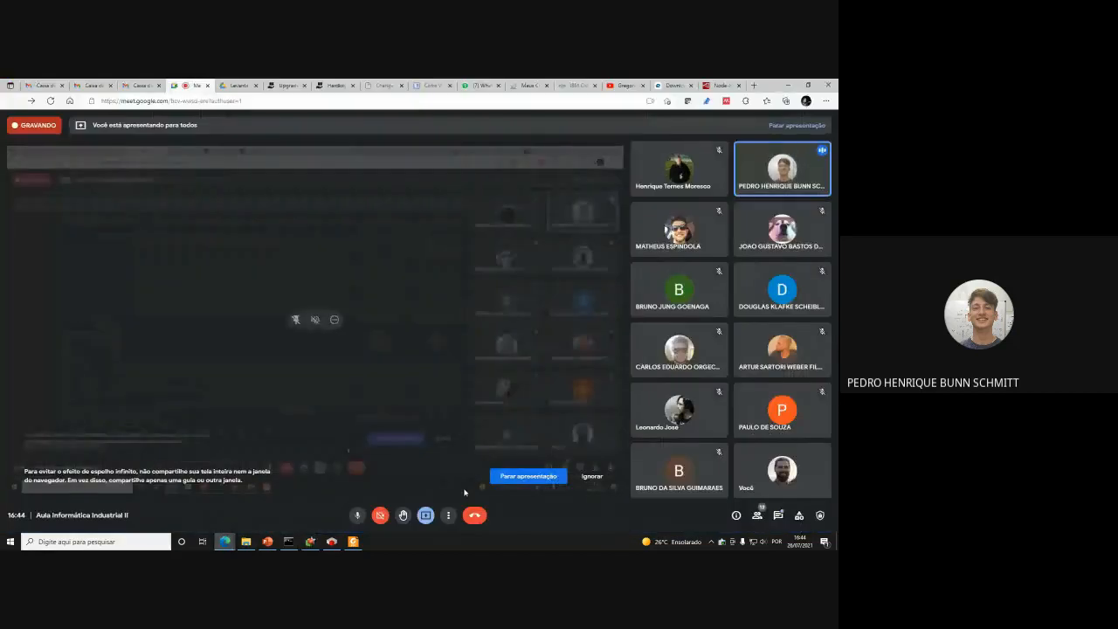
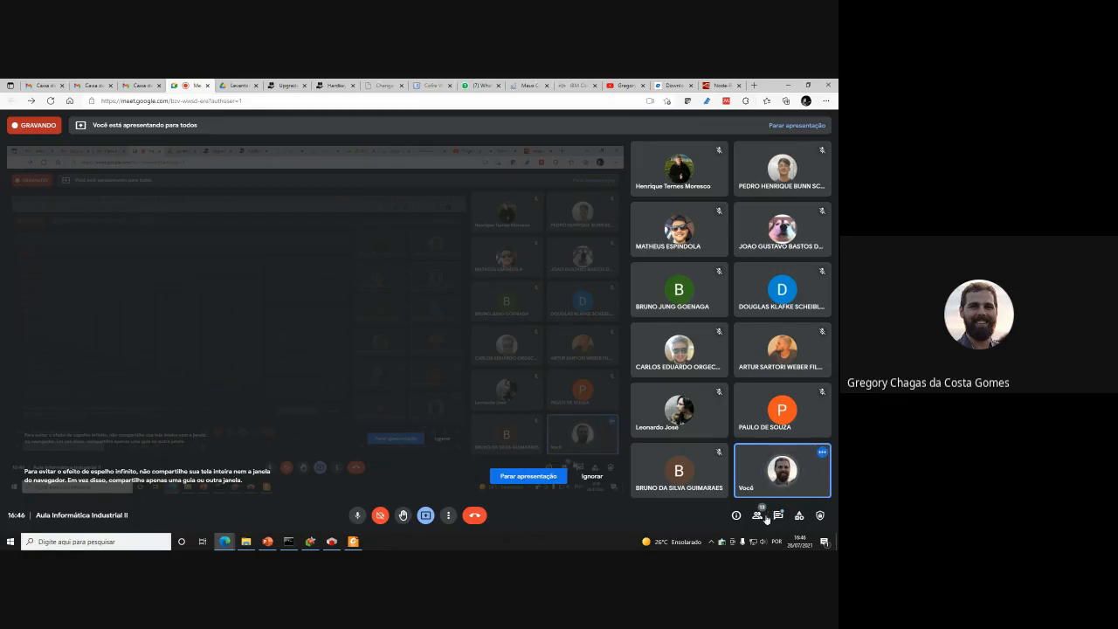
{"action": "left_click", "coordinate": [799, 541]}
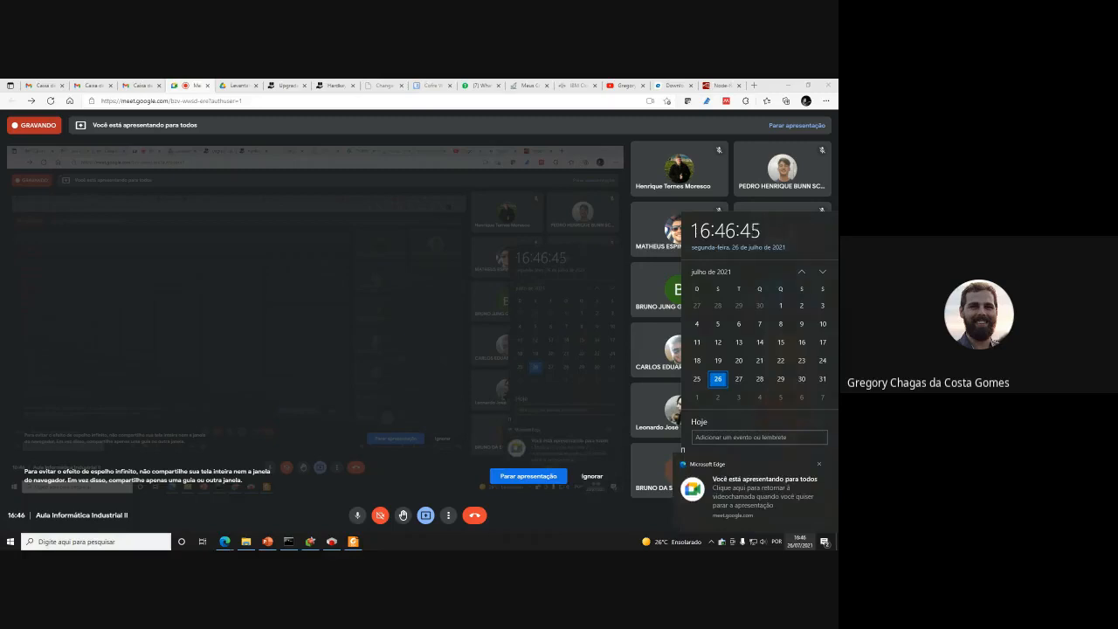
{"action": "left_click", "coordinate": [622, 507]}
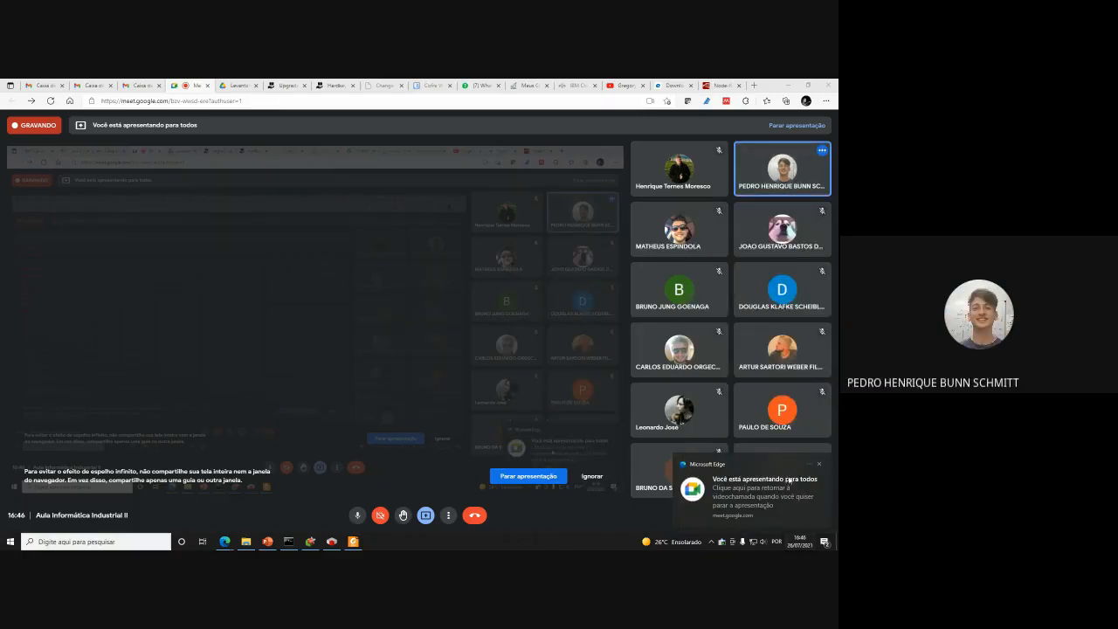
{"action": "left_click", "coordinate": [816, 464]}
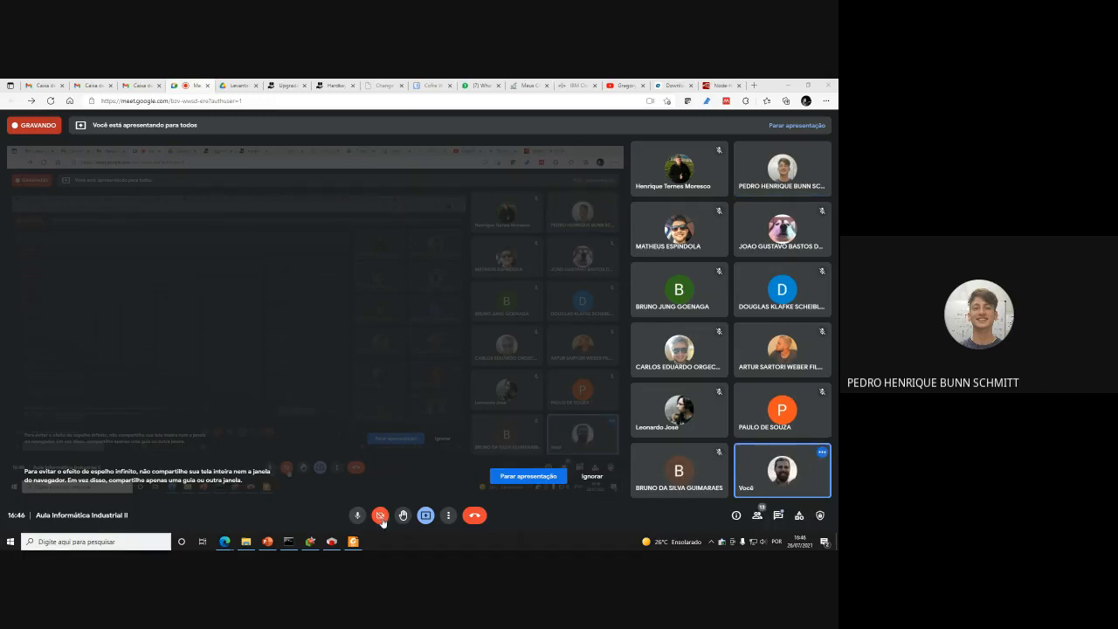
{"action": "left_click", "coordinate": [448, 514]}
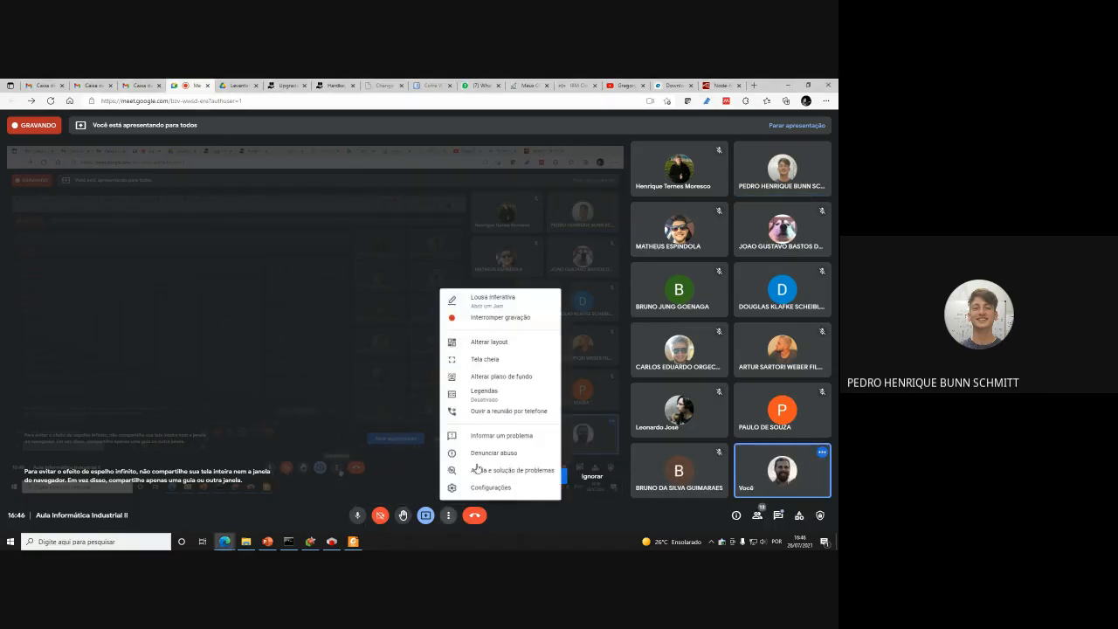
{"action": "left_click", "coordinate": [494, 315]}
{"action": "left_click", "coordinate": [753, 386]}
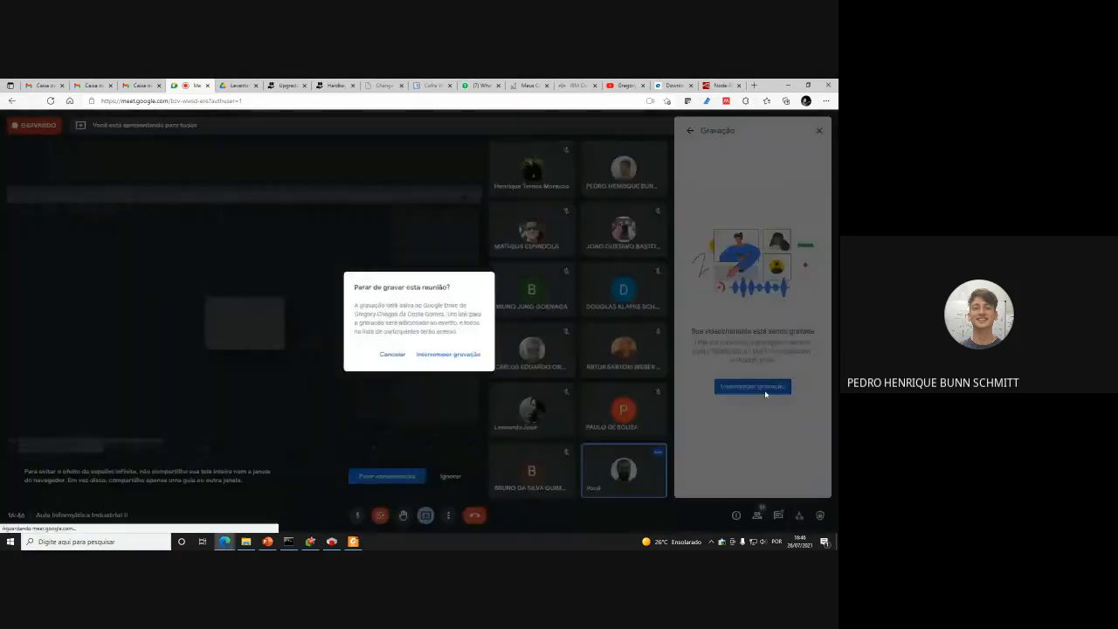